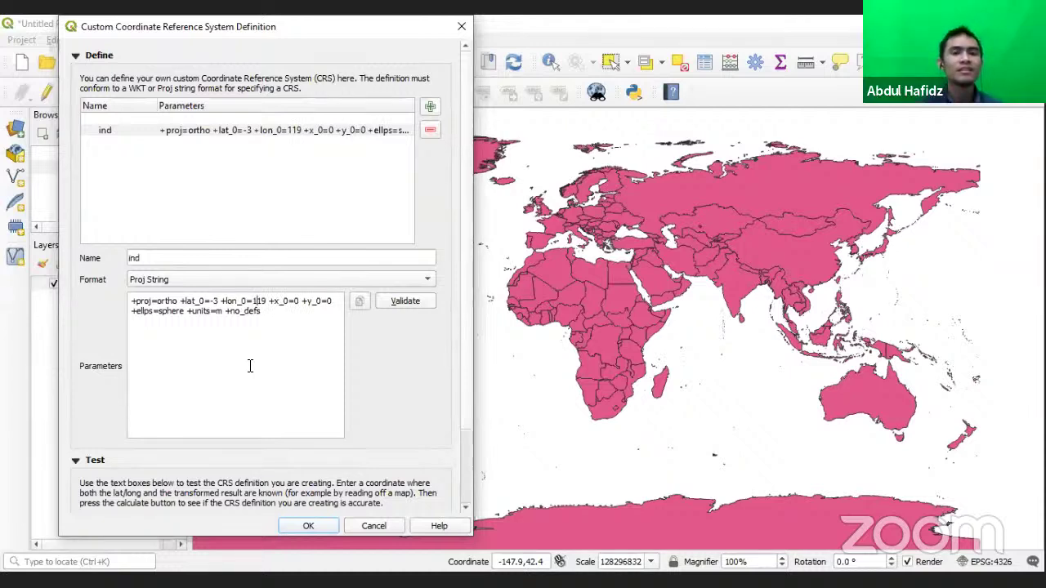
Step: Validate the "ind" orthographic Proj definition and try to save it as a custom coordinate reference system
key(alt+v)
key(Return)
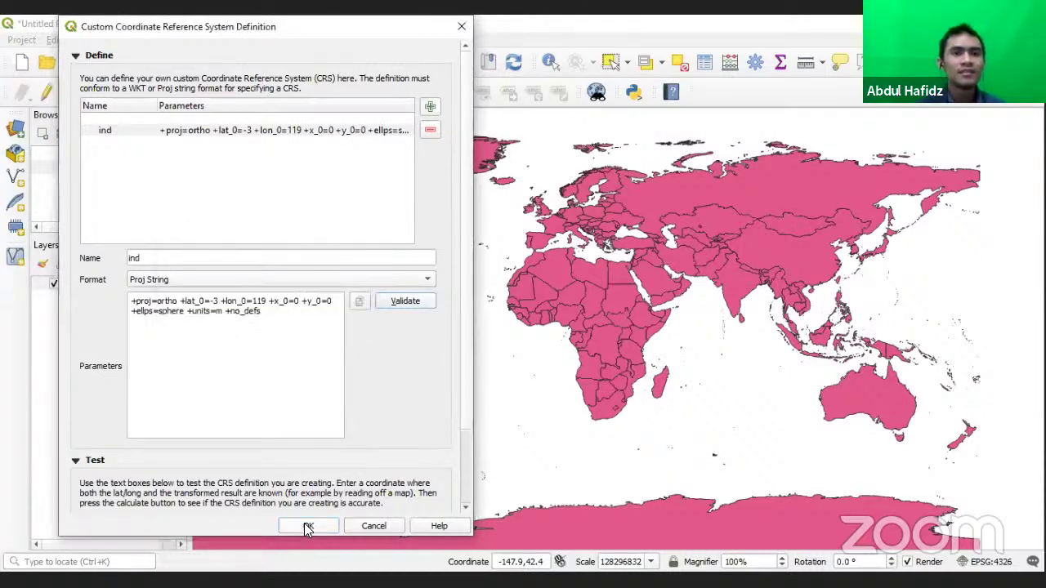
click(376, 239)
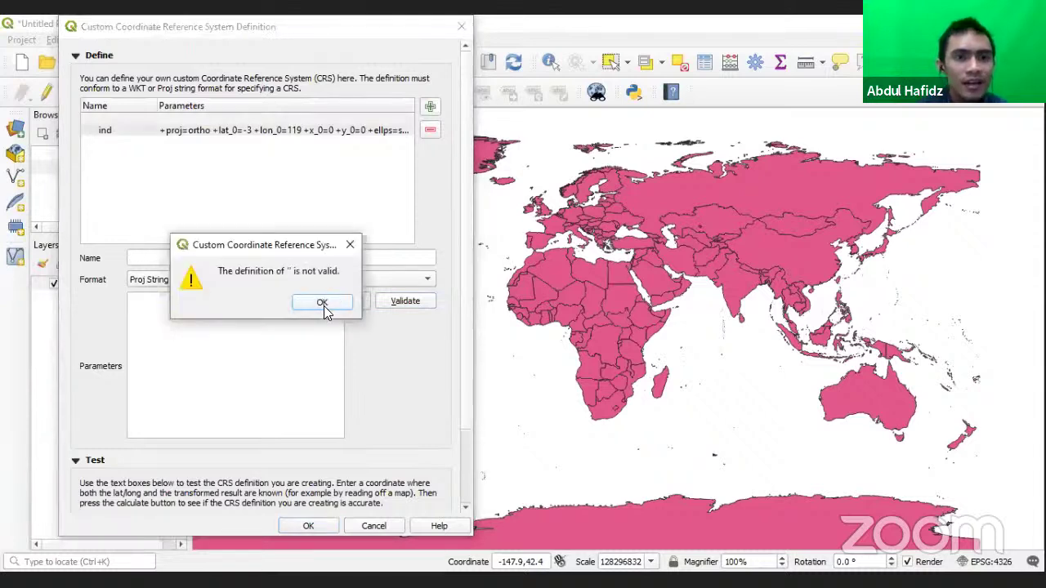
click(324, 303)
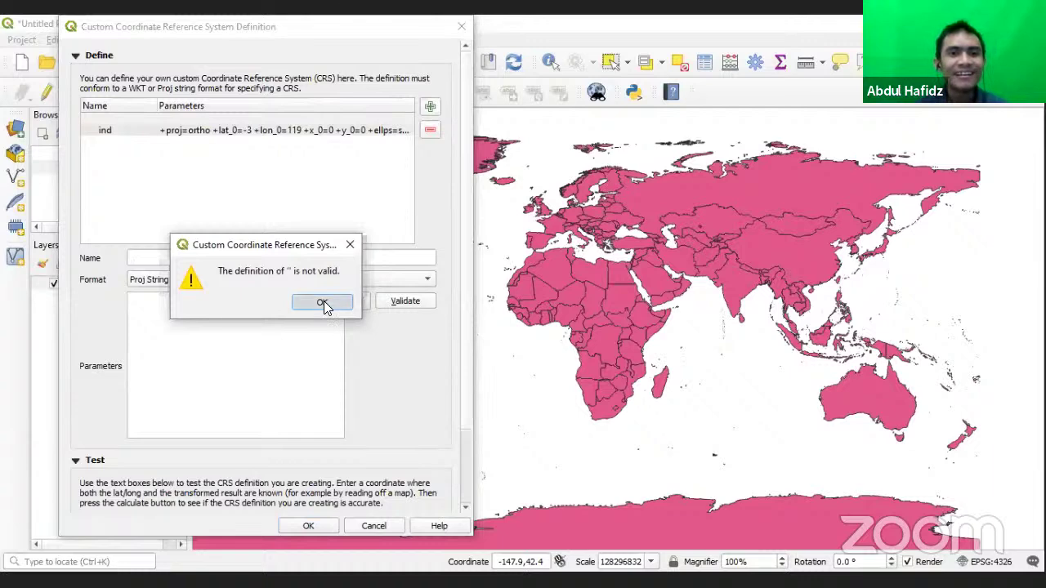
Step: Examine the map coordinates near the centre of Indonesia around Sulawesi, and discard the custom CRS definition
scroll(807, 326, up, 1)
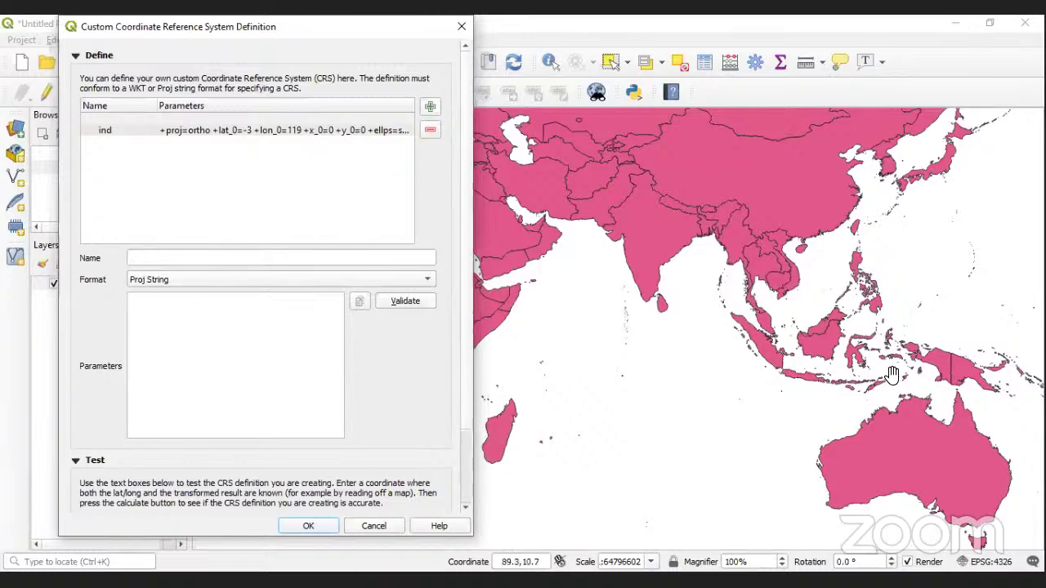
scroll(842, 354, up, 1)
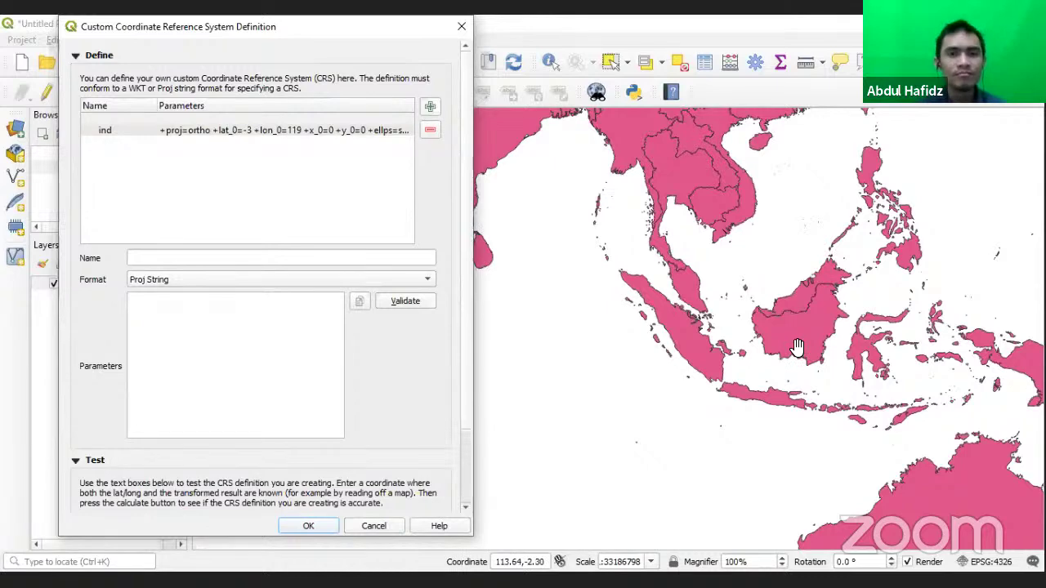
scroll(801, 344, up, 1)
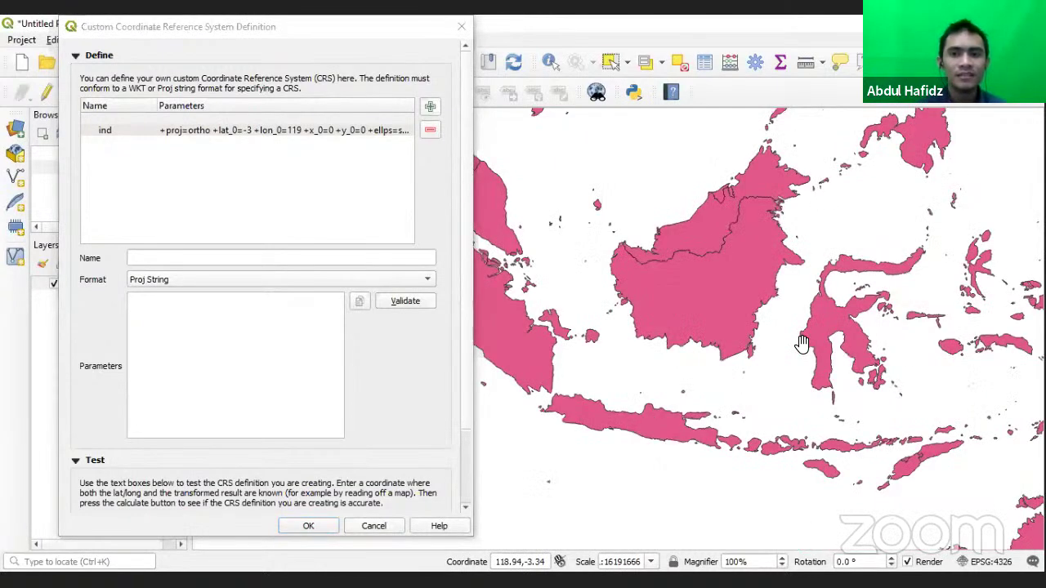
scroll(801, 345, up, 1)
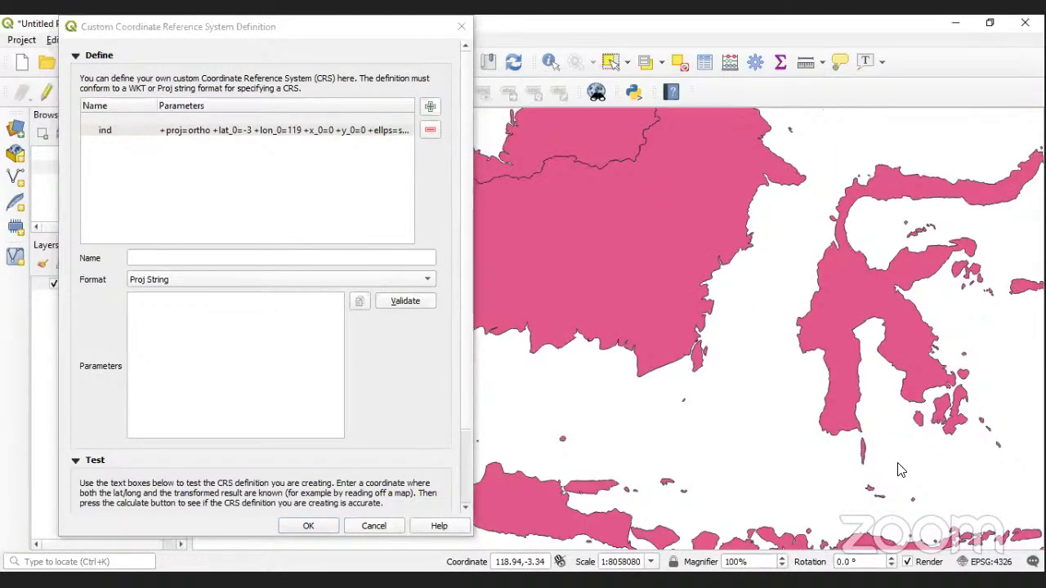
scroll(897, 470, down, 1)
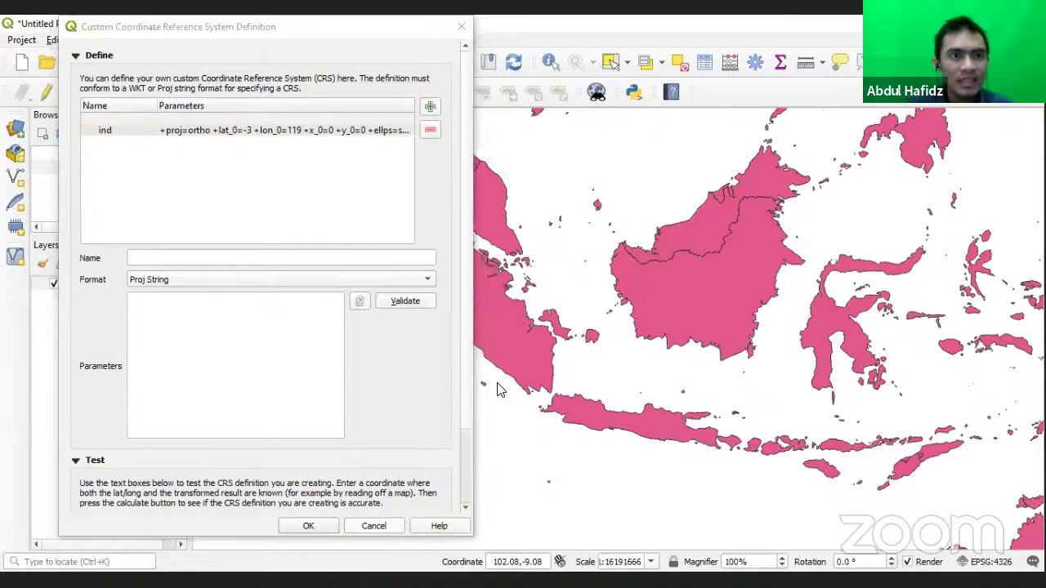
click(380, 528)
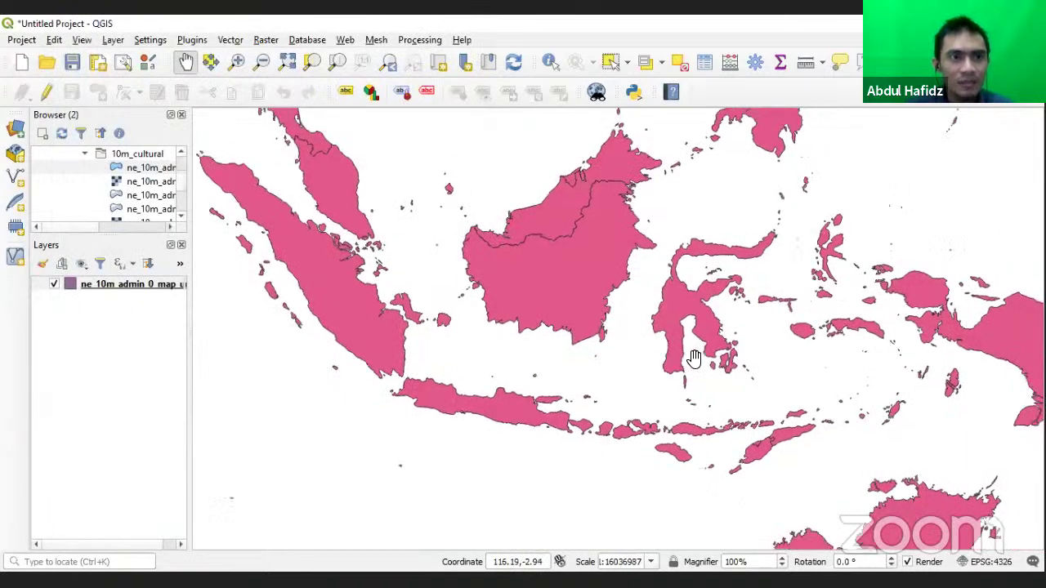
Step: Copy the Proj4 string of The_World_From_Space (ESRI:102038) from the project's CRS properties, leaving the project CRS as it is
click(127, 288)
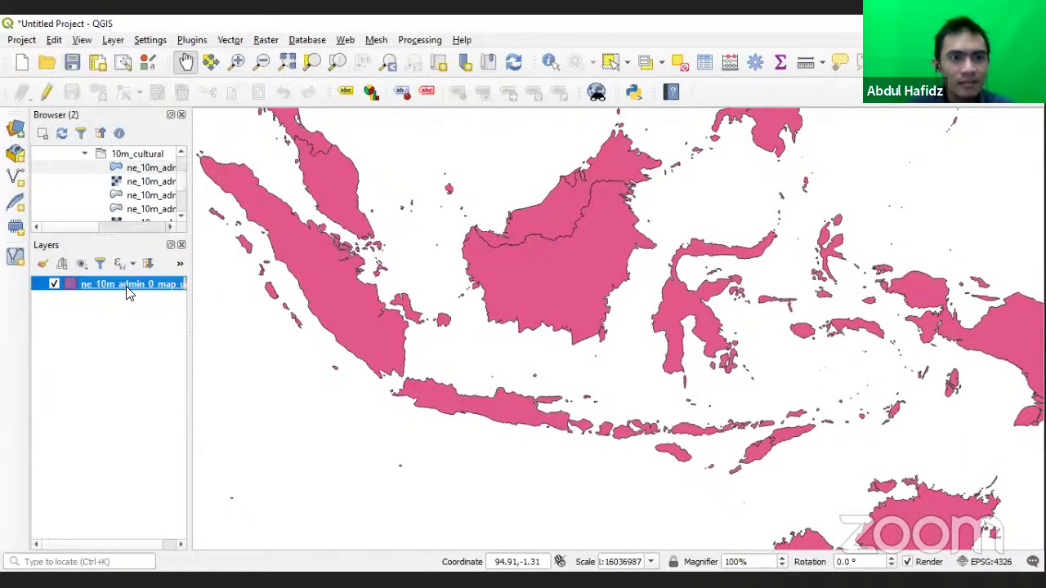
click(14, 41)
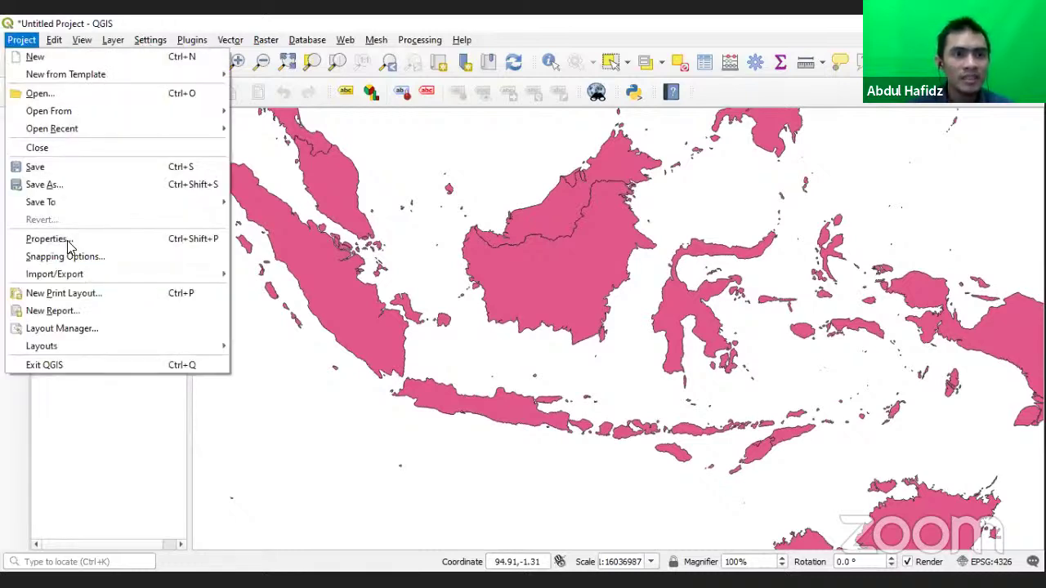
click(71, 238)
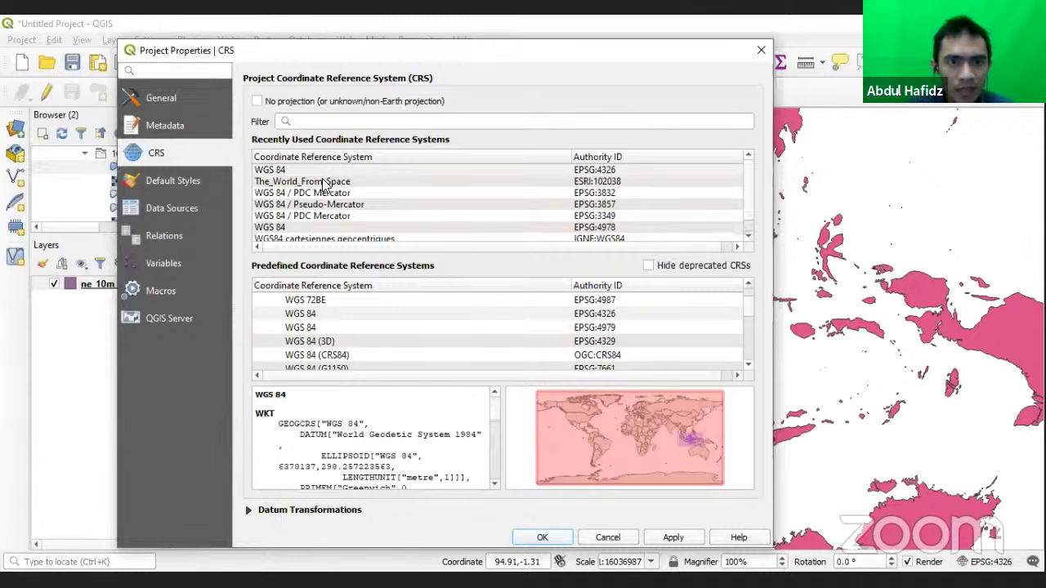
click(324, 183)
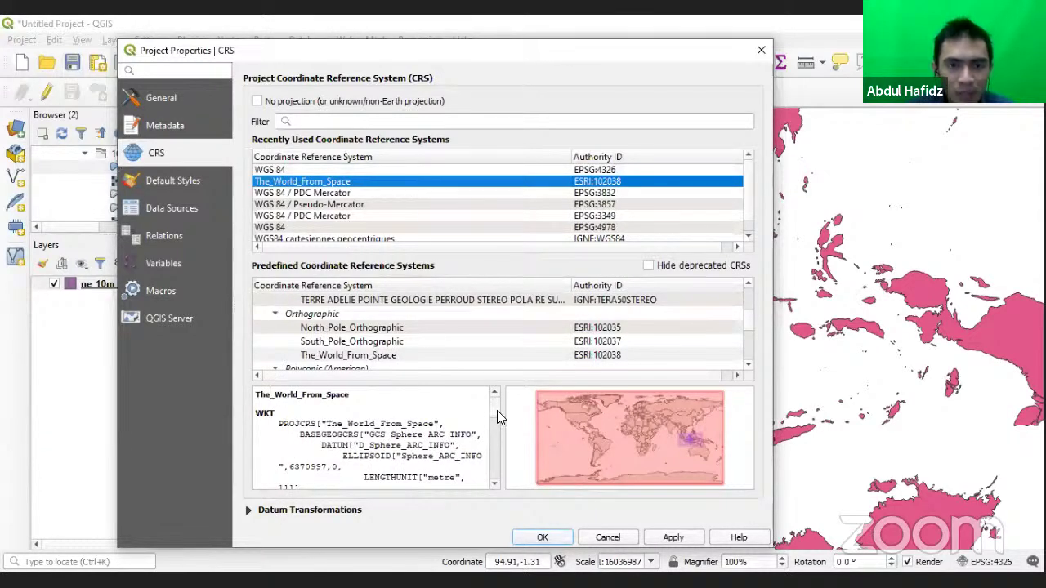
drag(495, 410, 494, 445)
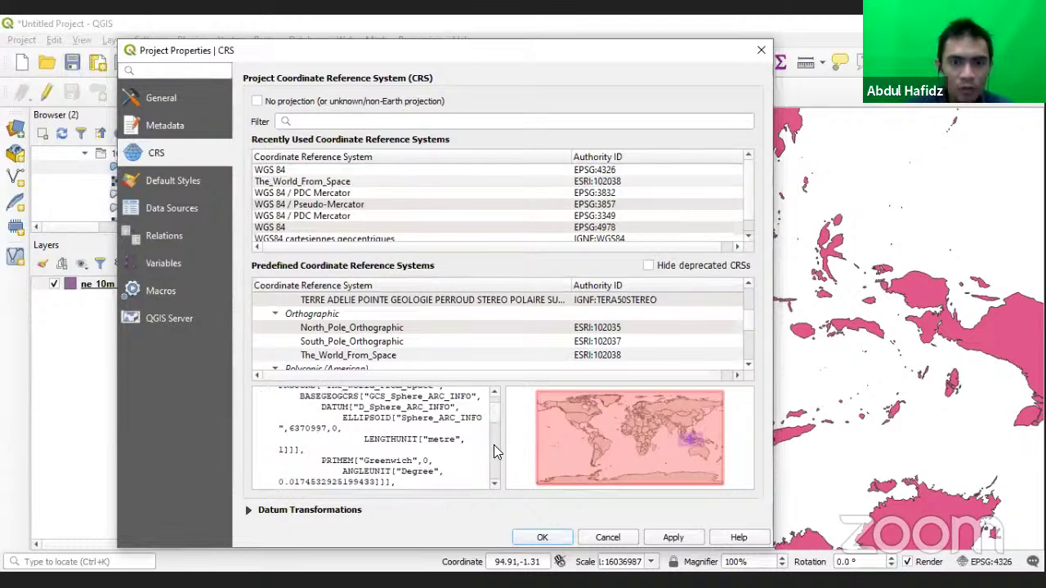
scroll(495, 470, down, 3)
scroll(495, 474, down, 3)
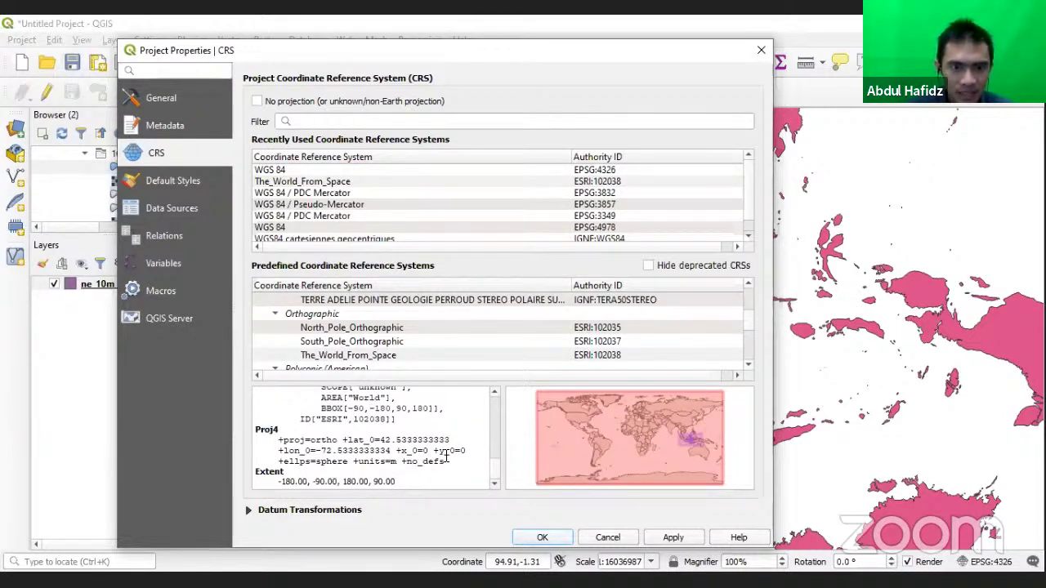
triple_click(394, 447)
key(ctrl+c)
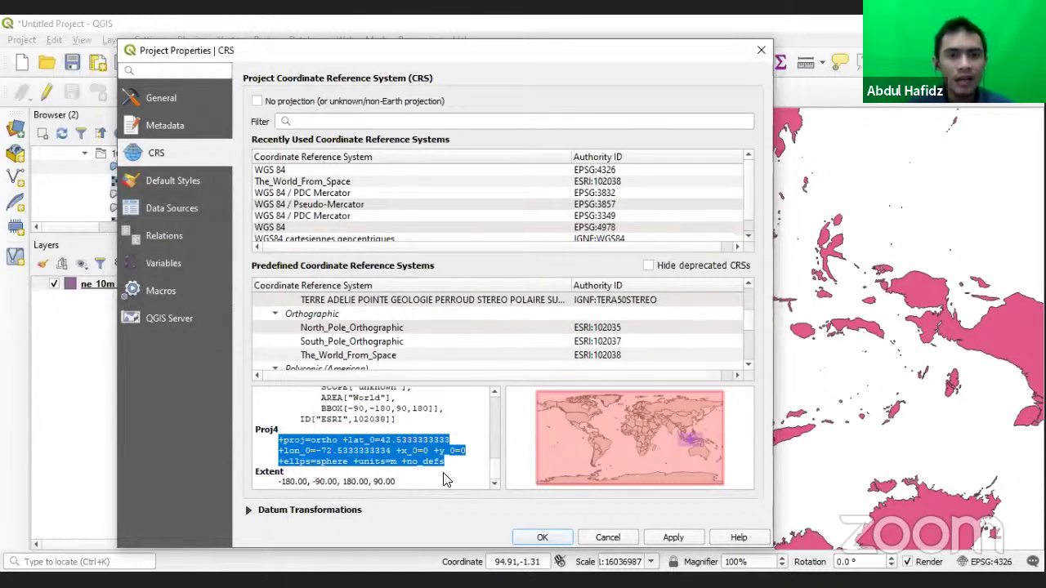
click(617, 538)
Step: Add a custom projection named "indo" in Proj String format and paste the copied orthographic string as its parameters
click(151, 40)
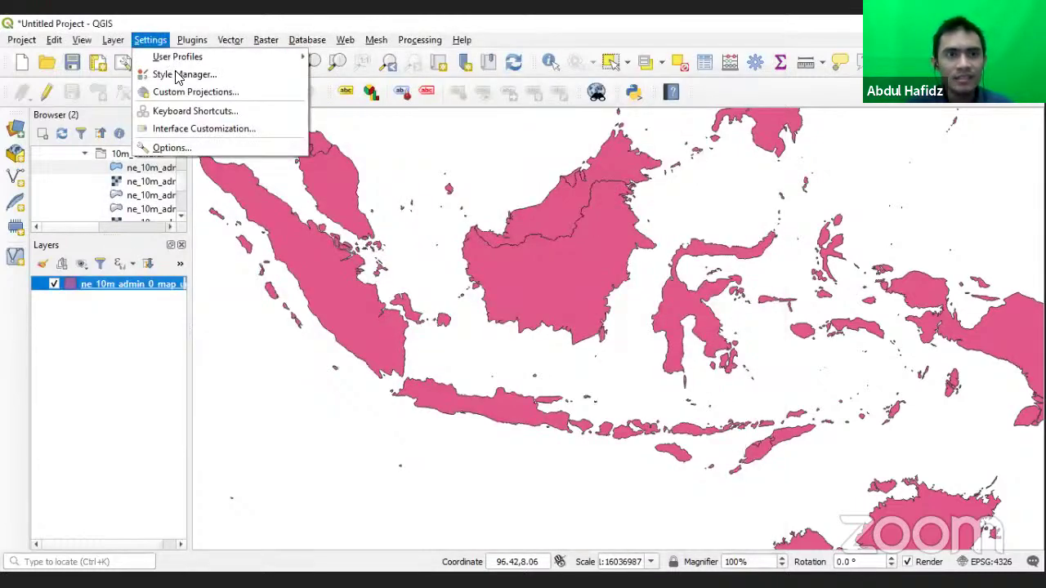
click(182, 92)
click(428, 108)
text(indp)
key(BackSpace)
text(o)
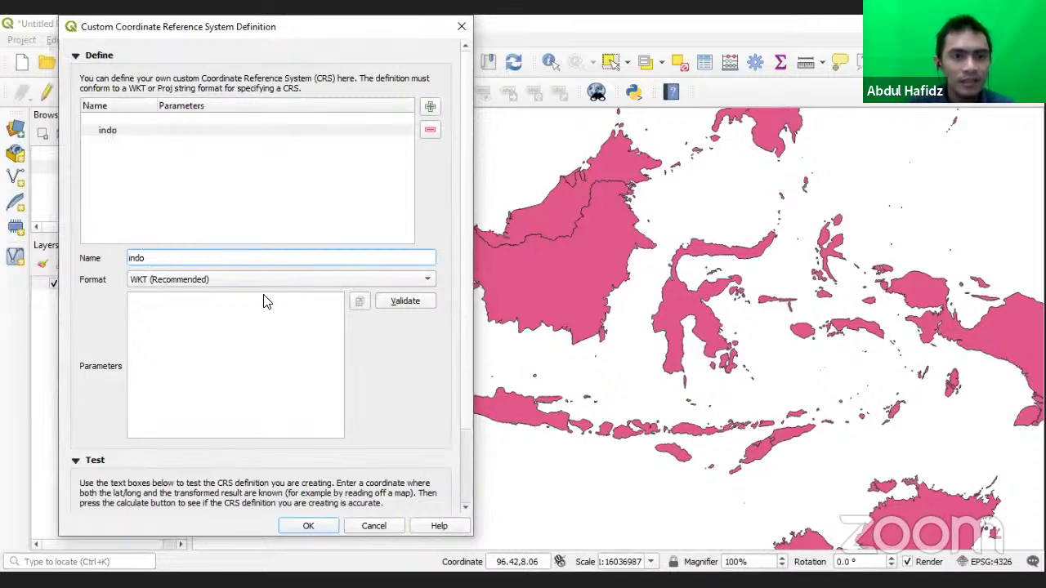
click(268, 281)
click(267, 296)
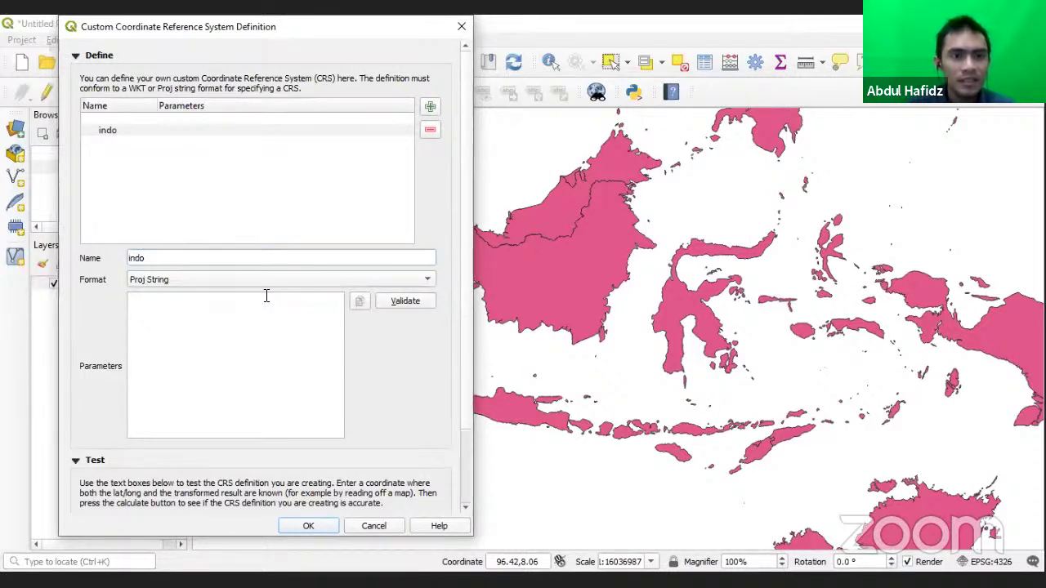
key(ctrl+v)
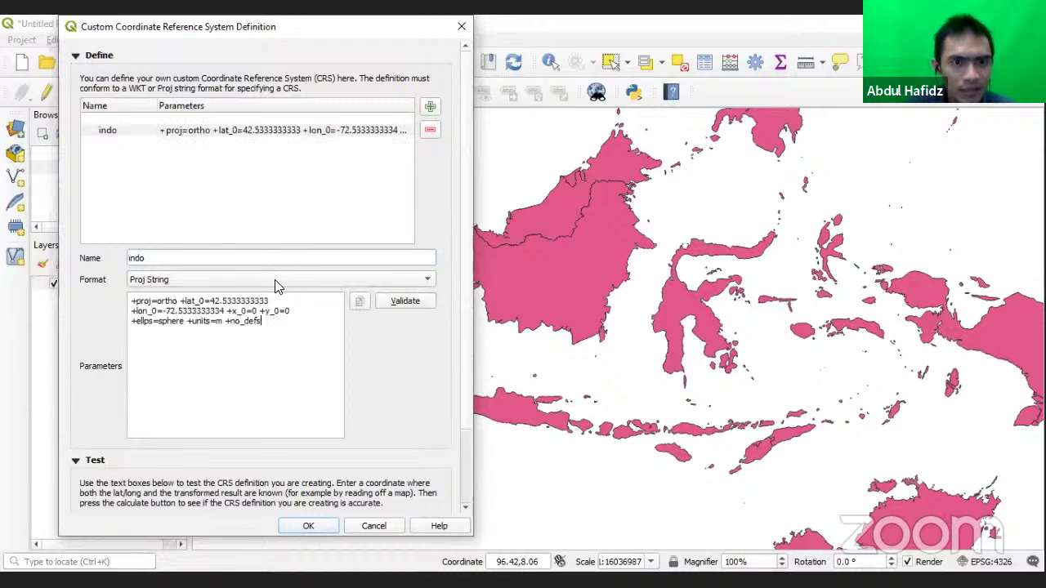
Step: Set the latitude of origin lat_0 in the "indo" Proj string to -3.0
key(BackSpace)
key(BackSpace)
key(BackSpace)
key(BackSpace)
key(BackSpace)
key(BackSpace)
key(BackSpace)
key(BackSpace)
key(BackSpace)
key(BackSpace)
key(BackSpace)
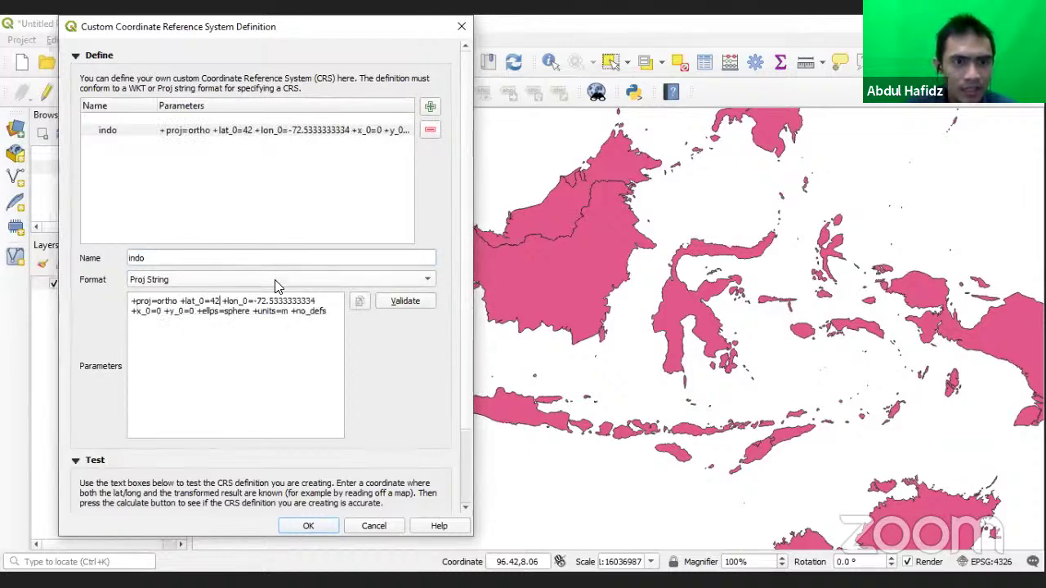
key(BackSpace)
key(BackSpace)
text(-3)
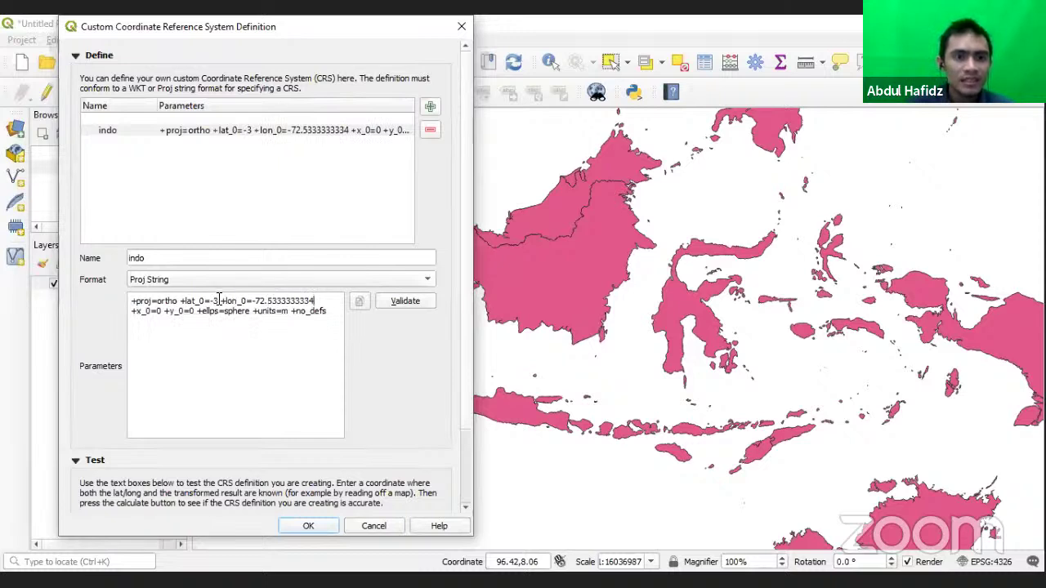
text(.0)
Step: Set the central longitude lon_0 in the "indo" Proj string to 119
click(325, 300)
key(BackSpace)
key(BackSpace)
key(BackSpace)
key(BackSpace)
key(BackSpace)
key(BackSpace)
key(BackSpace)
key(BackSpace)
key(BackSpace)
key(BackSpace)
key(BackSpace)
key(BackSpace)
key(BackSpace)
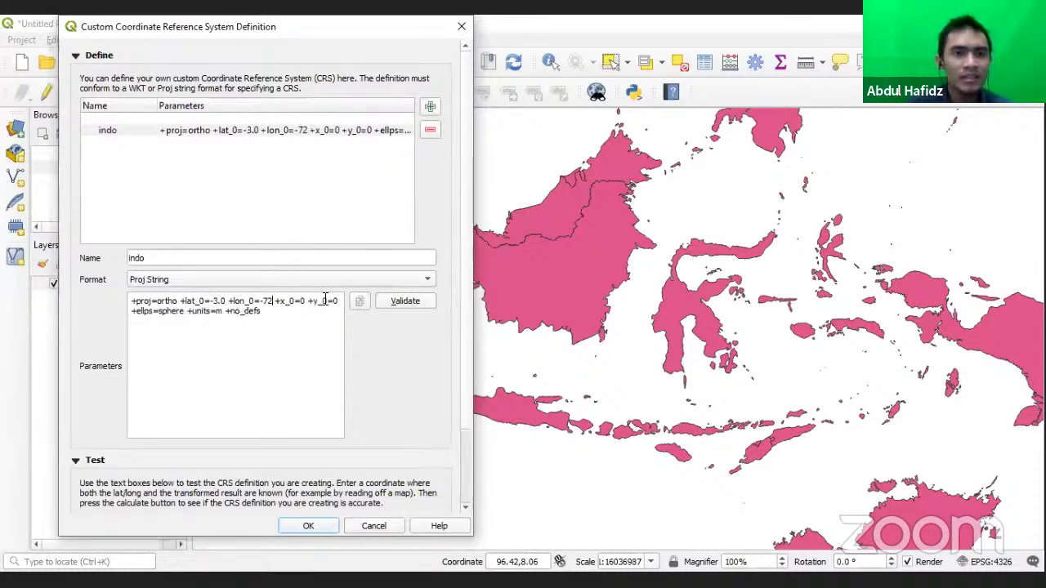
key(BackSpace)
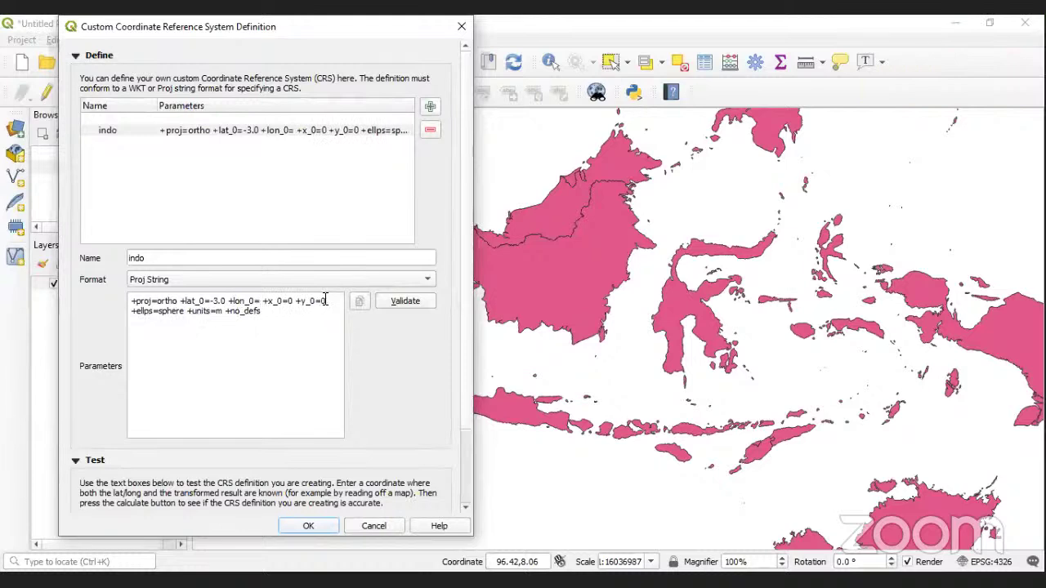
text(119)
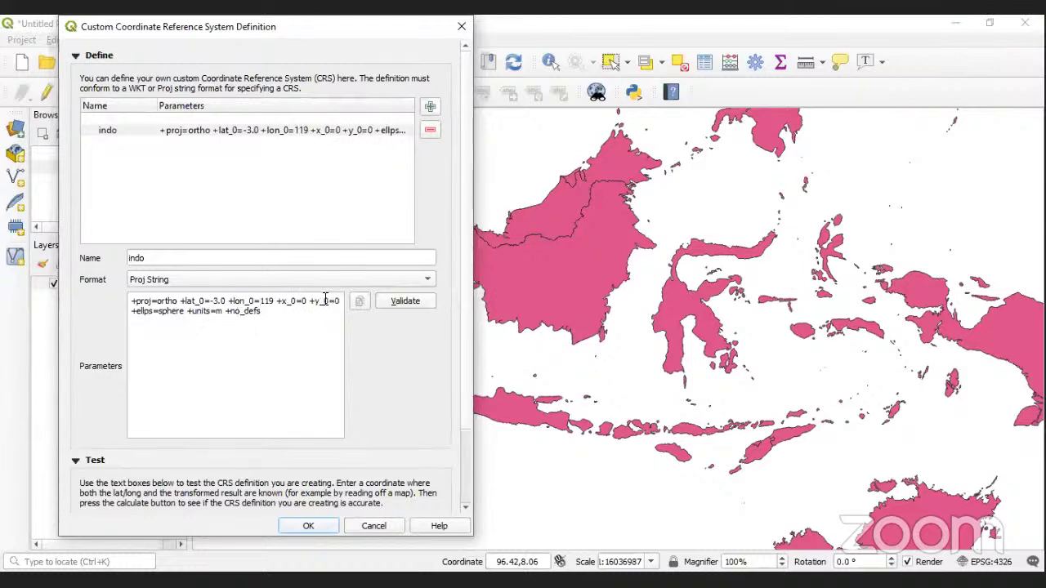
Step: Validate the "indo" Proj string, rewrite its lon_0 value as 119.0 and validate it again
click(397, 302)
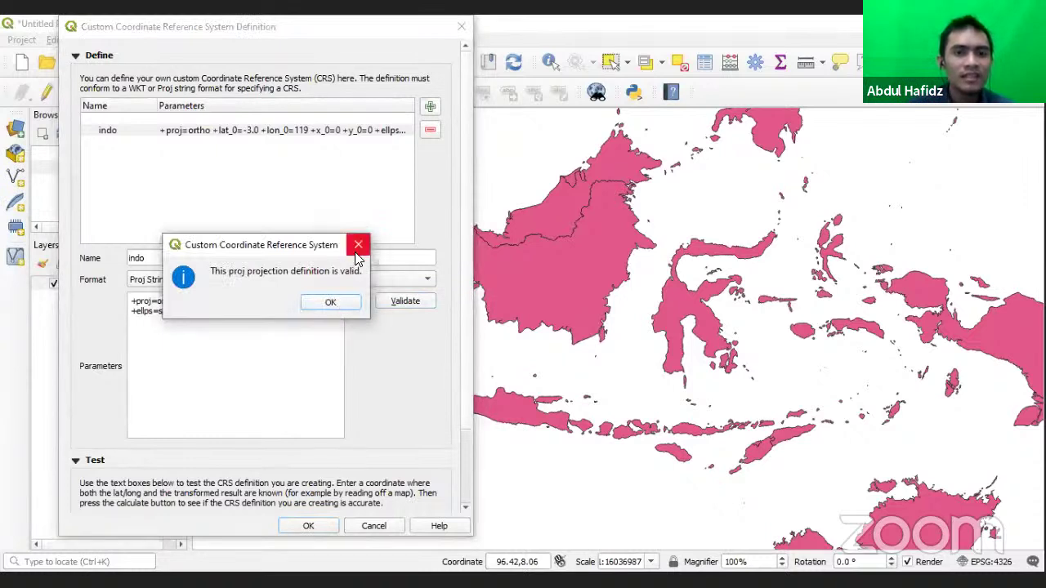
key(Return)
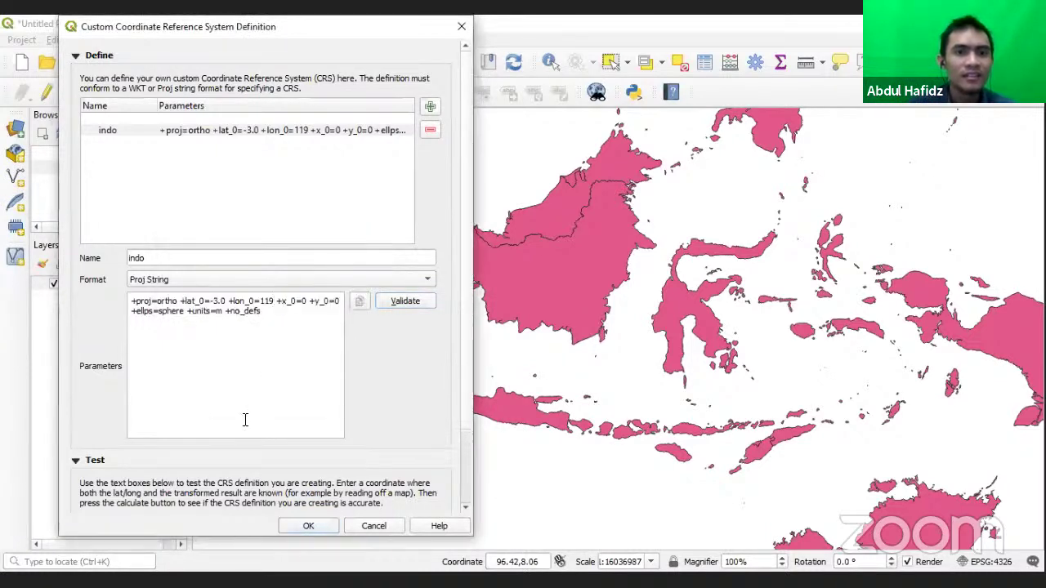
text(.0)
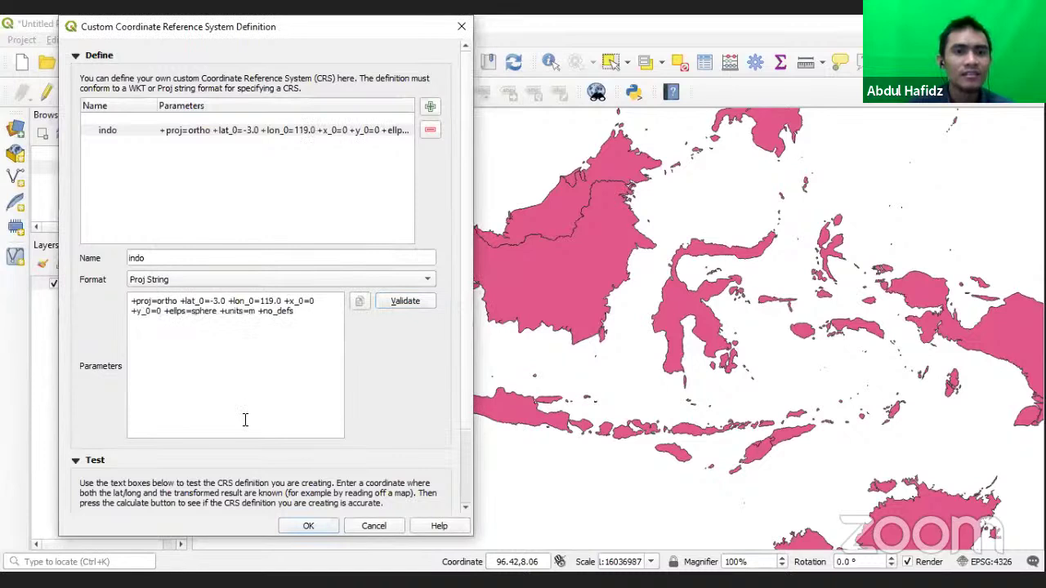
click(388, 303)
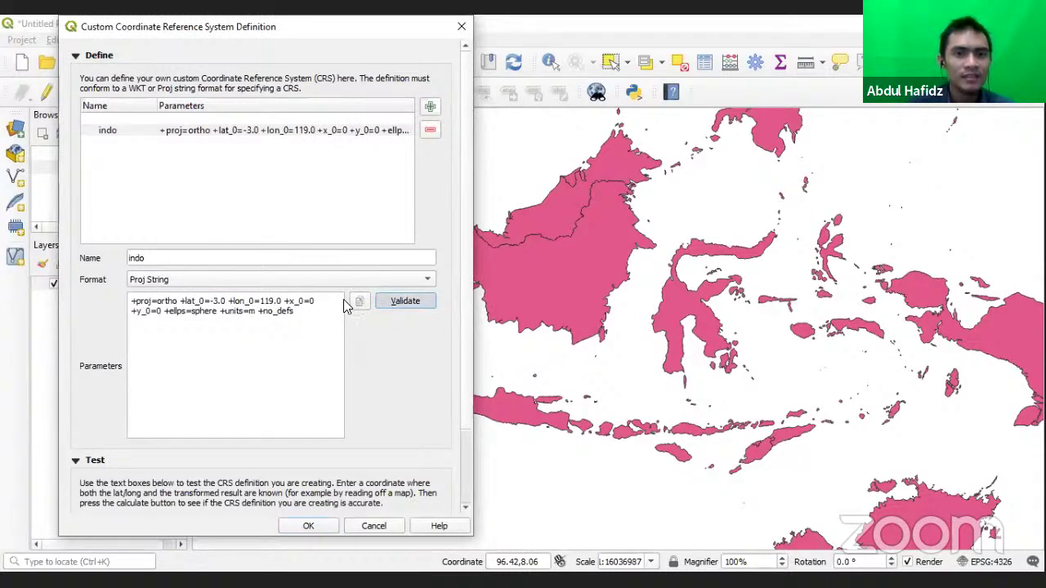
key(Return)
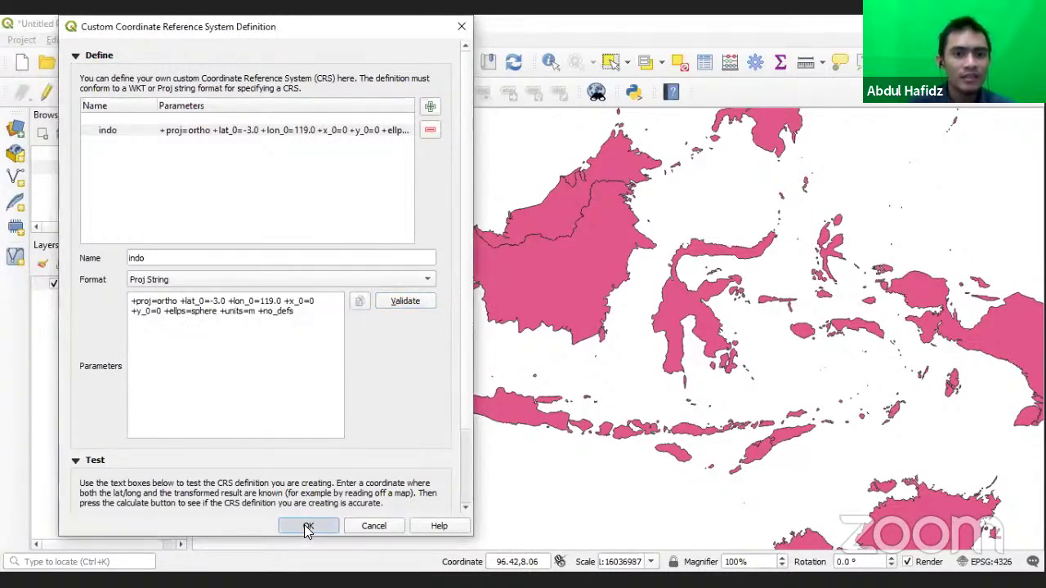
Step: Try to save the "indo" definition, and remove it from the custom CRS list
click(308, 527)
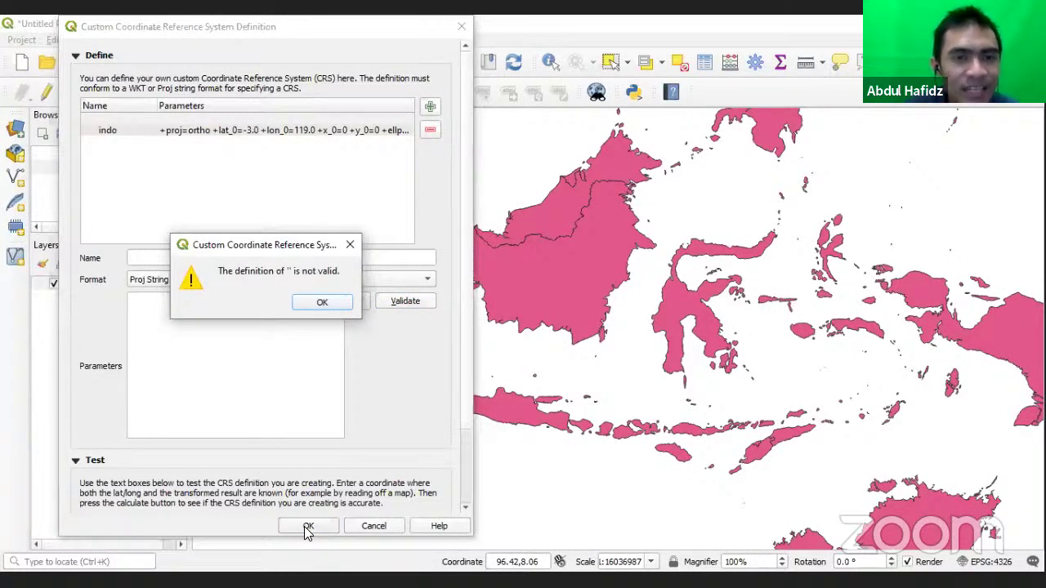
click(322, 302)
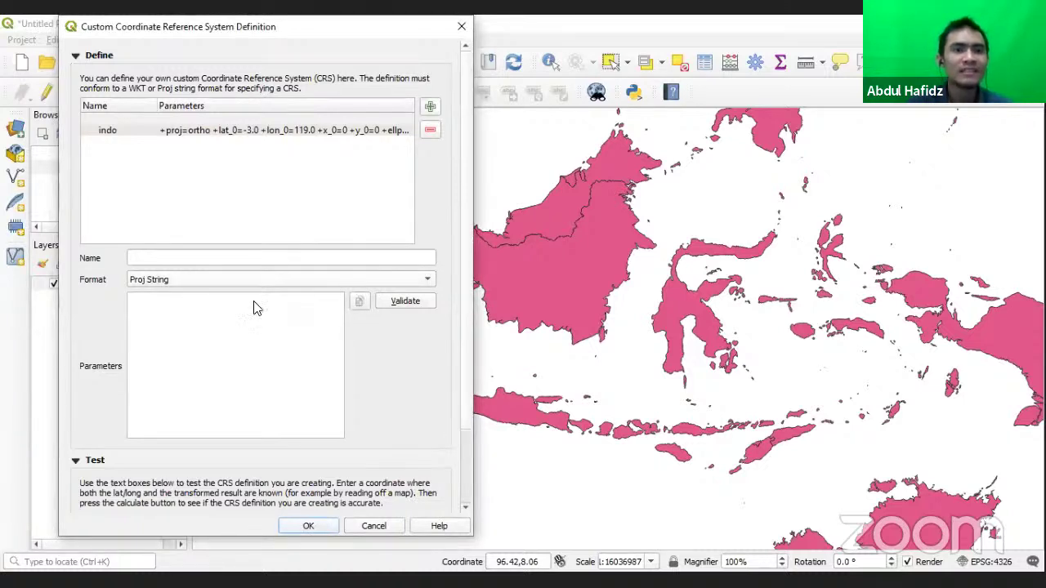
click(309, 131)
click(431, 133)
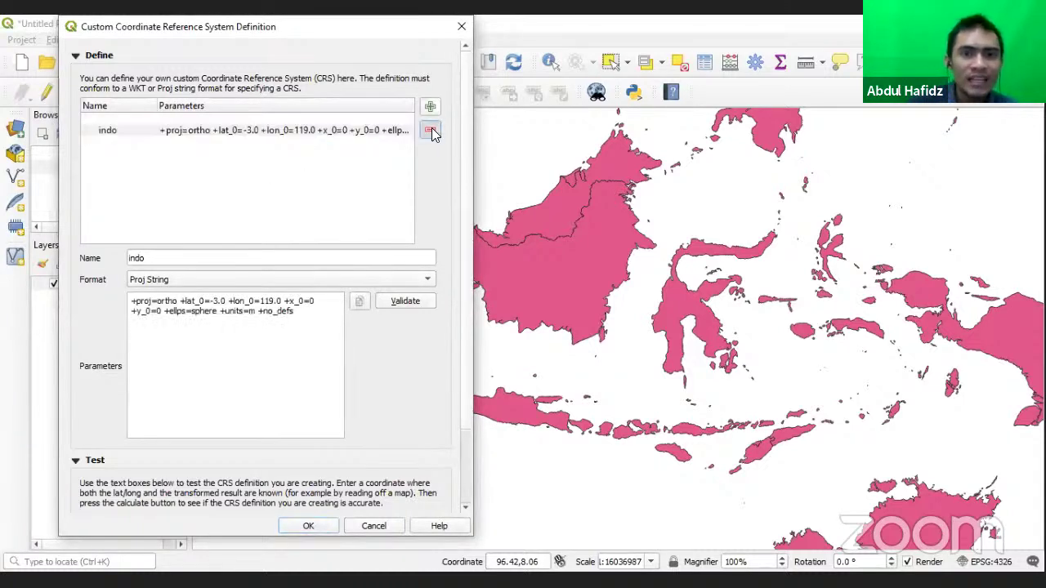
click(282, 303)
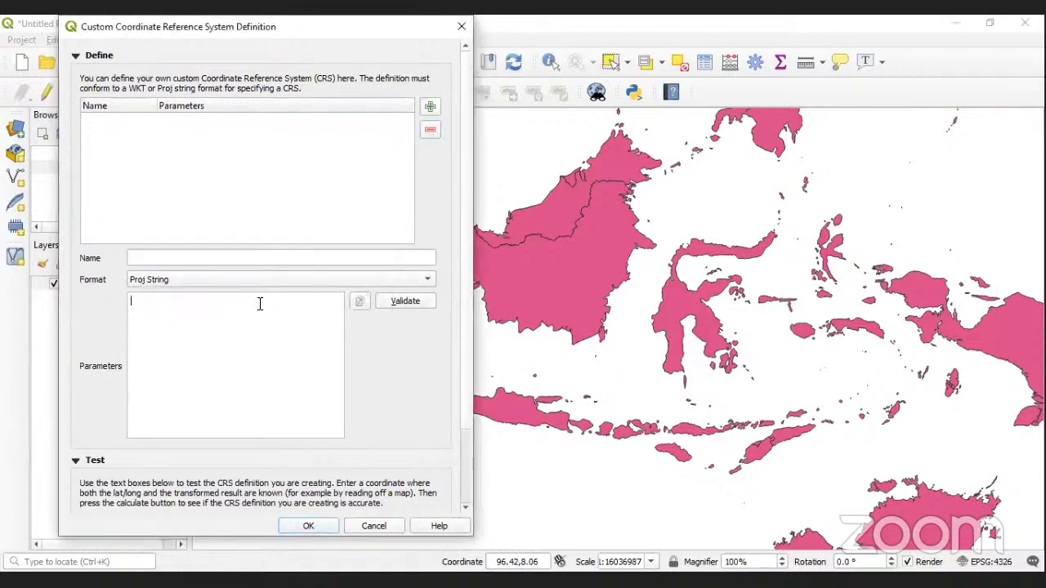
click(276, 255)
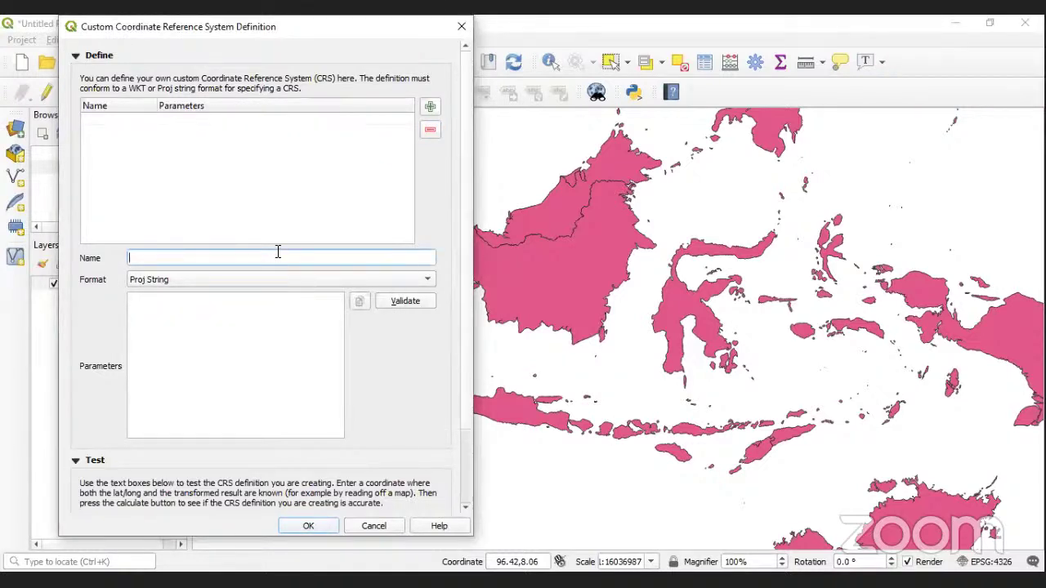
Step: Define a custom CRS named "indo" from the copied orthographic Proj string and set its lat_0 to -3,0
text(indo)
click(265, 308)
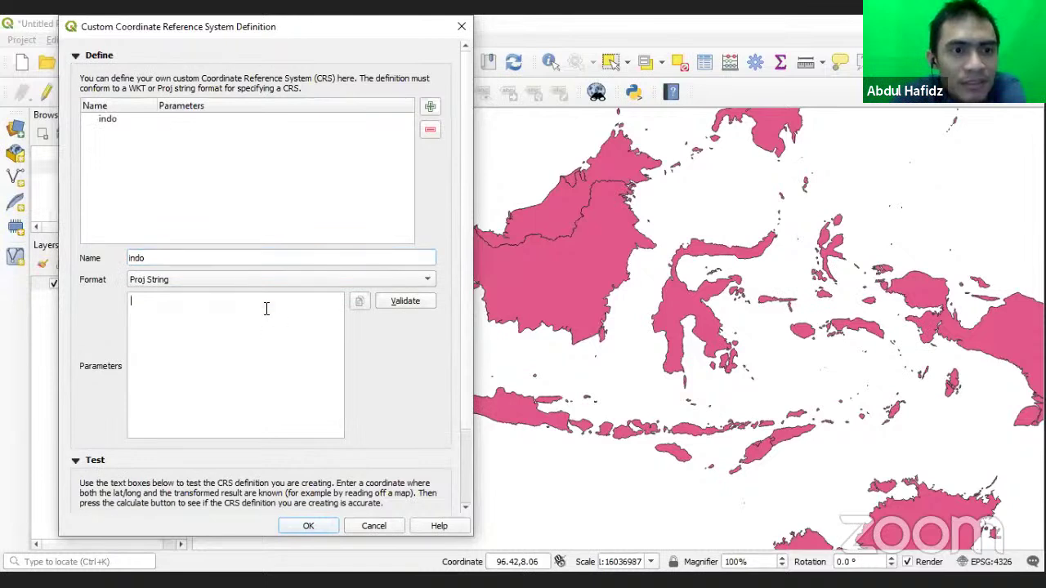
key(ctrl+v)
drag(268, 301, 211, 299)
text(-3,0)
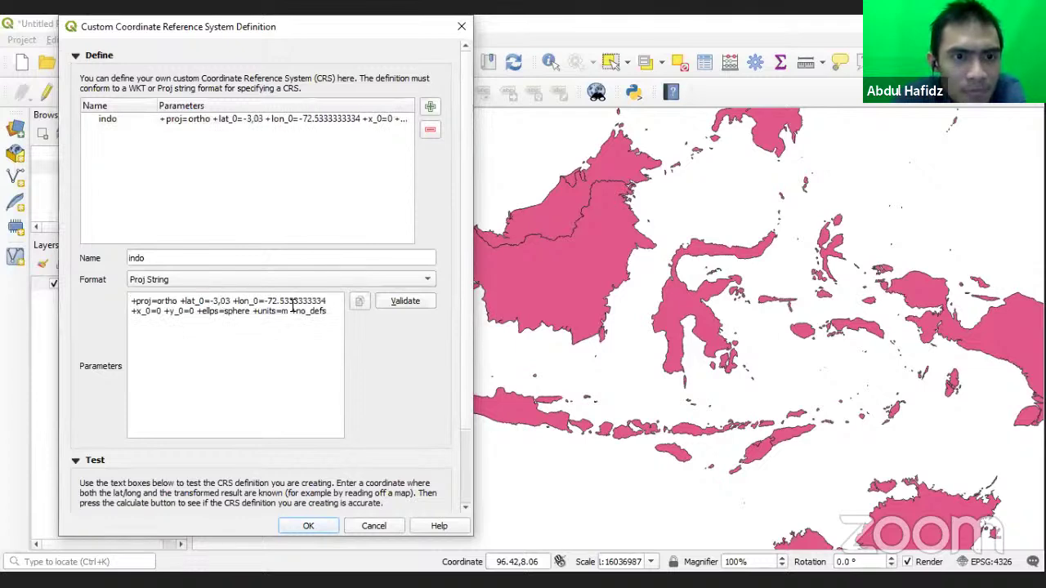
key(Delete)
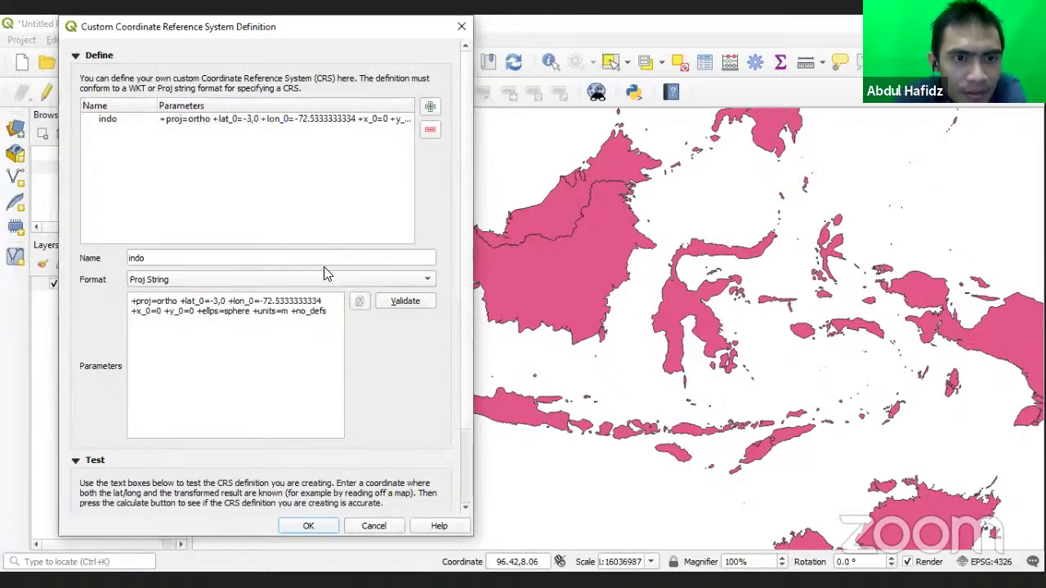
Step: Set lon_0 to 119,0 in the "indo" Proj string, try to validate it, and cancel the definition
drag(325, 300, 265, 299)
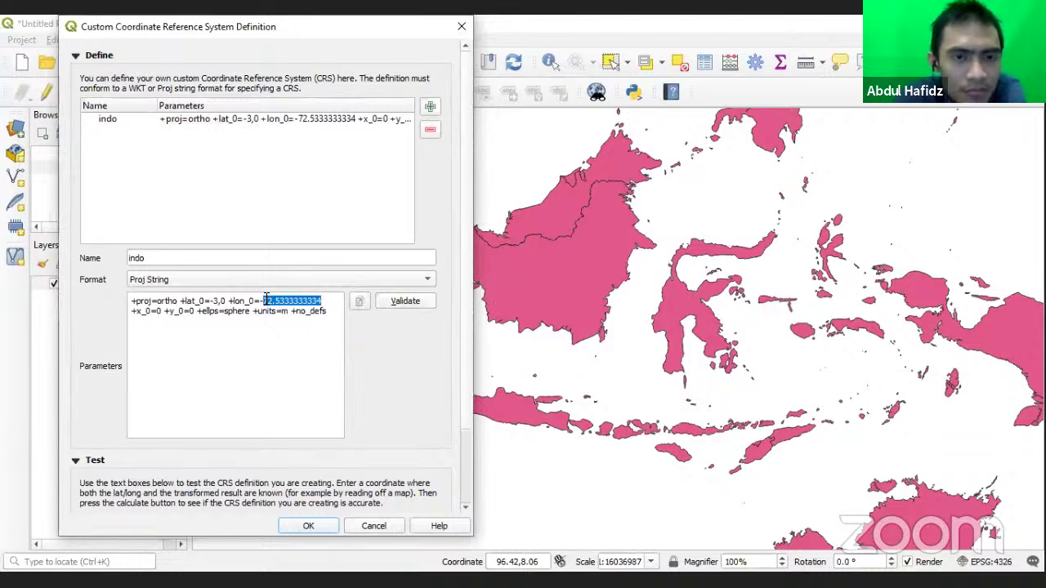
key(Delete)
text(119)
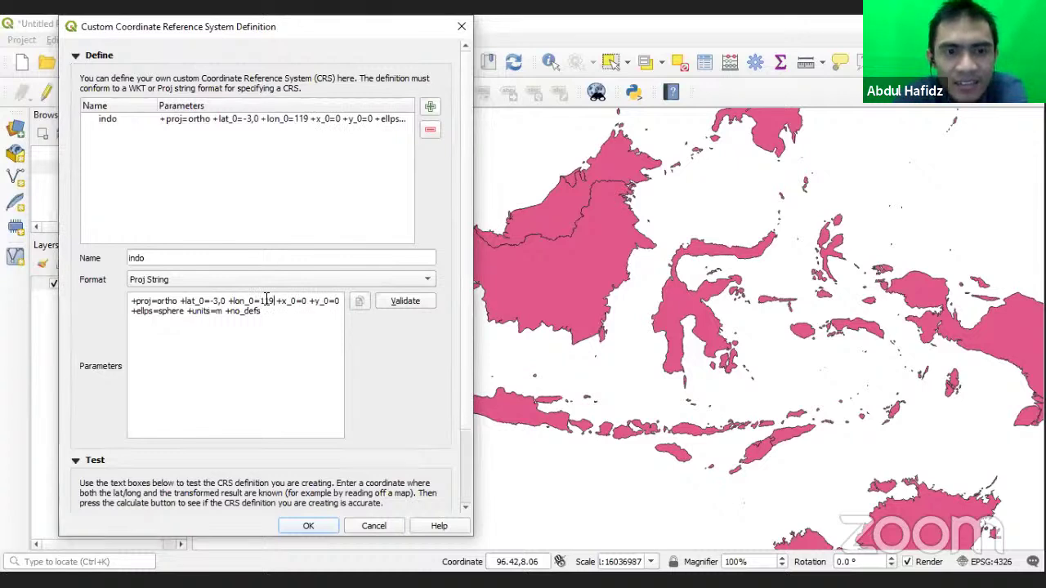
text(,0)
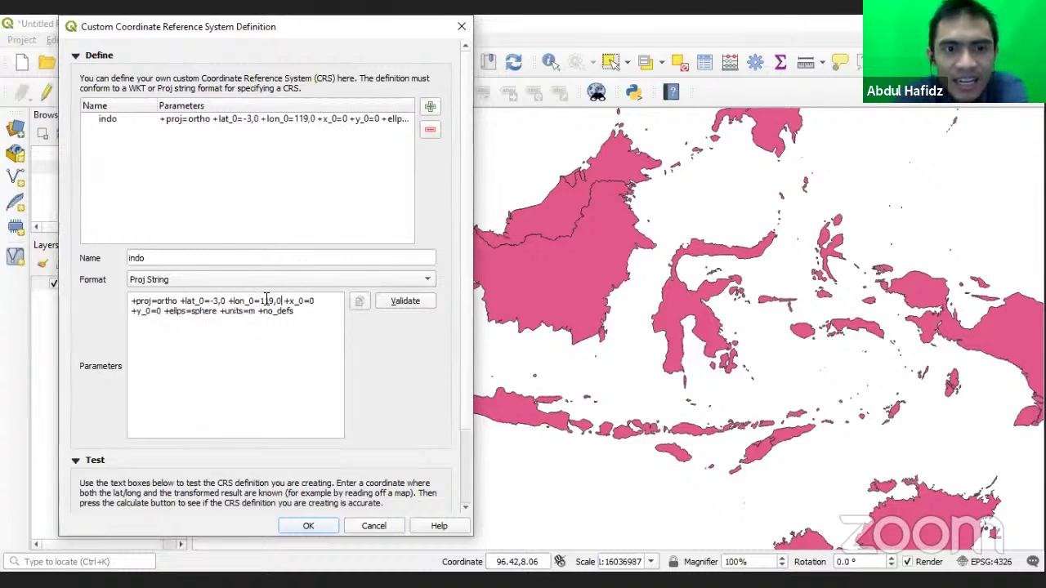
click(406, 301)
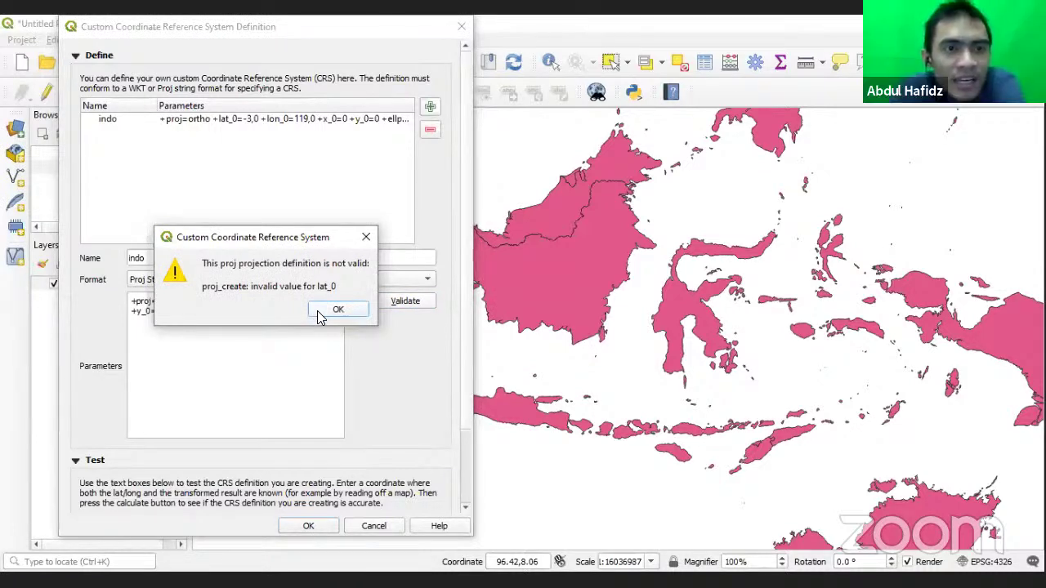
click(320, 317)
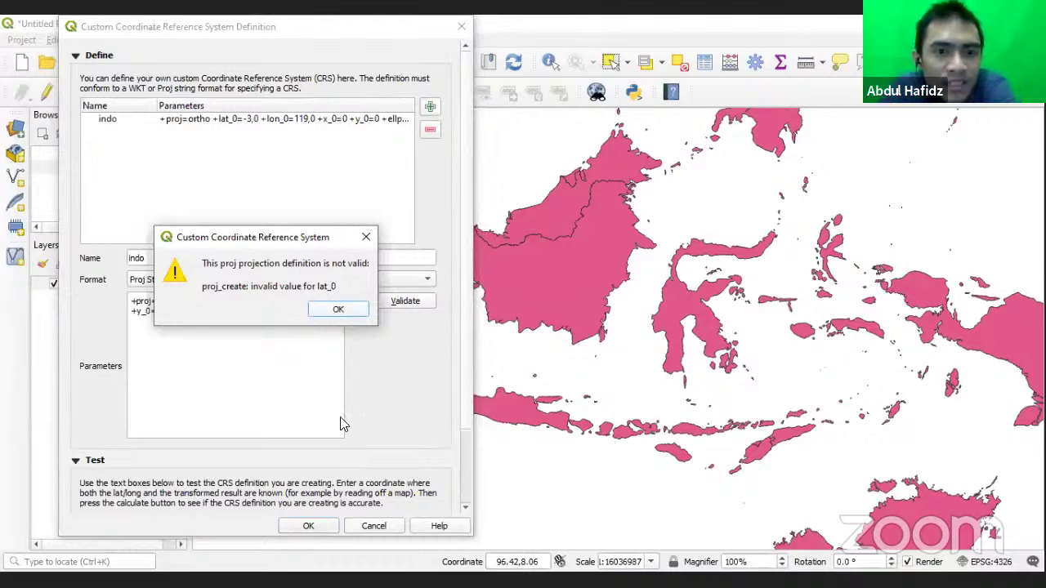
click(364, 526)
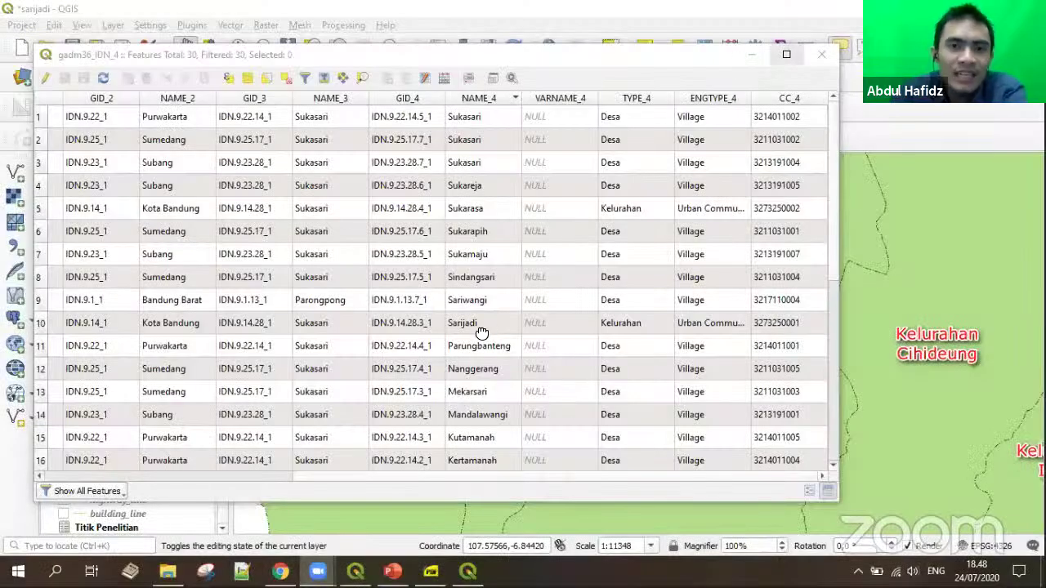
Step: Close the attribute table of the gadm36_IDN_4 layer
key(Escape)
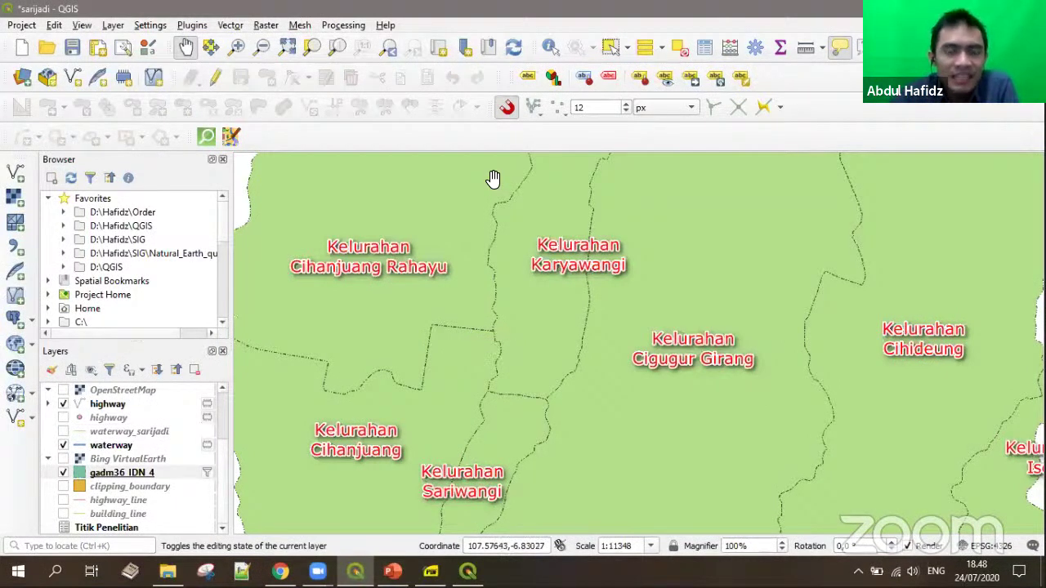
click(189, 25)
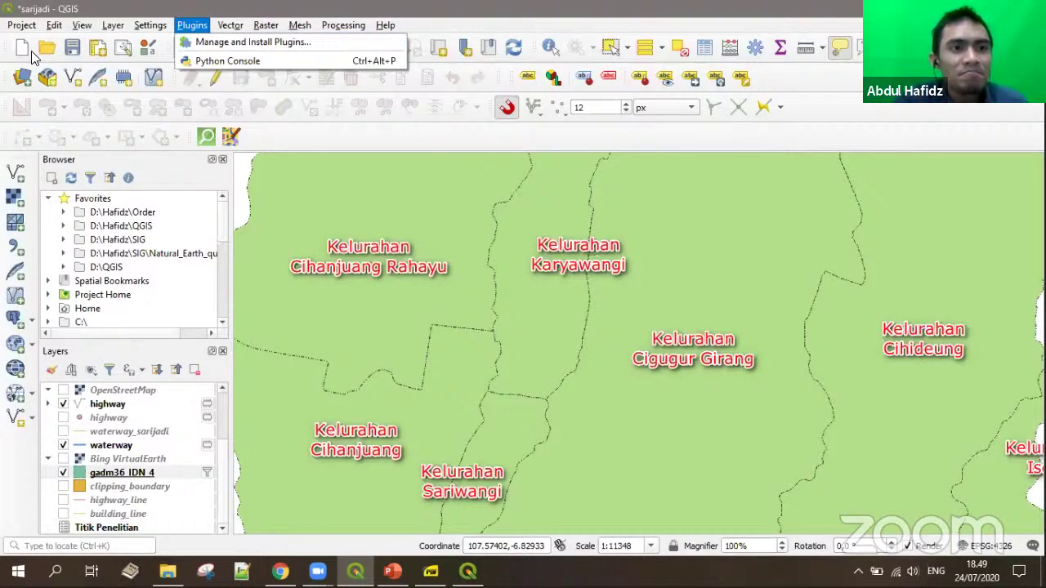
mouse_move(21, 24)
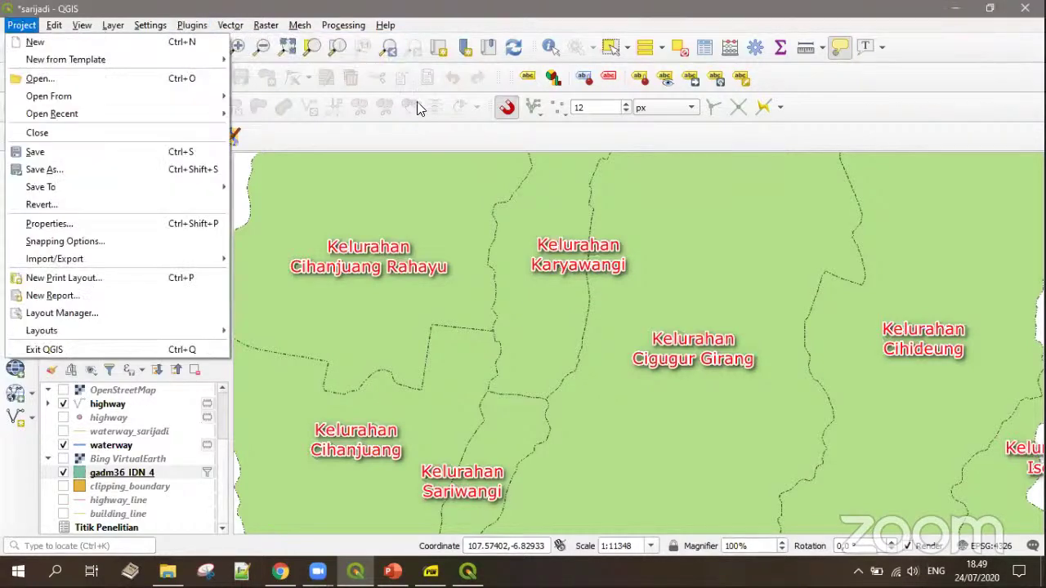
key(Right)
key(Escape)
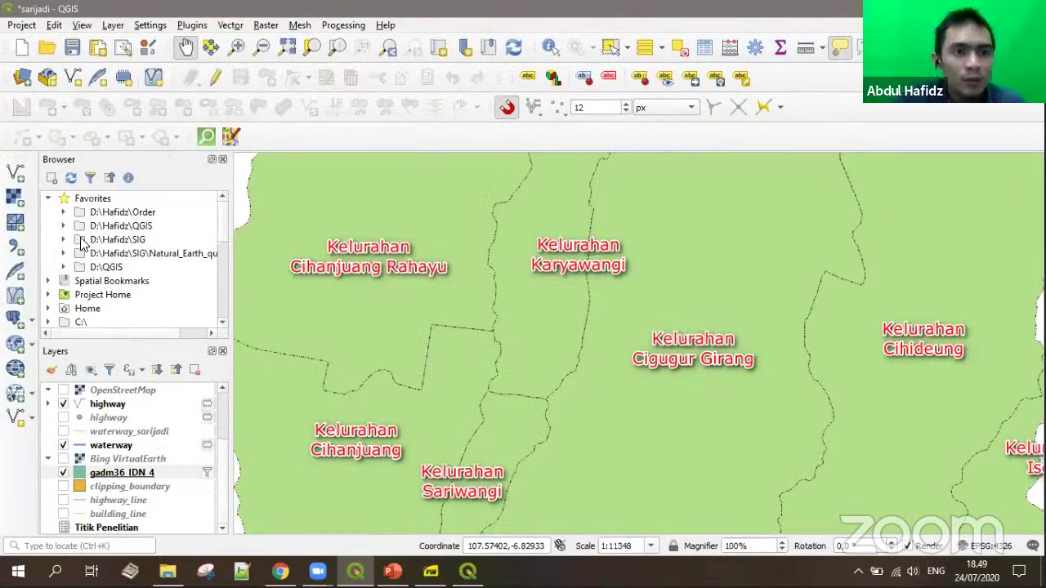
Step: Add the raster SIGI_modified.tif from the Pelatihan Software folder under D:\Hafidz\Order to the project
click(63, 211)
scroll(82, 254, down, 4)
scroll(86, 278, down, 1)
click(93, 308)
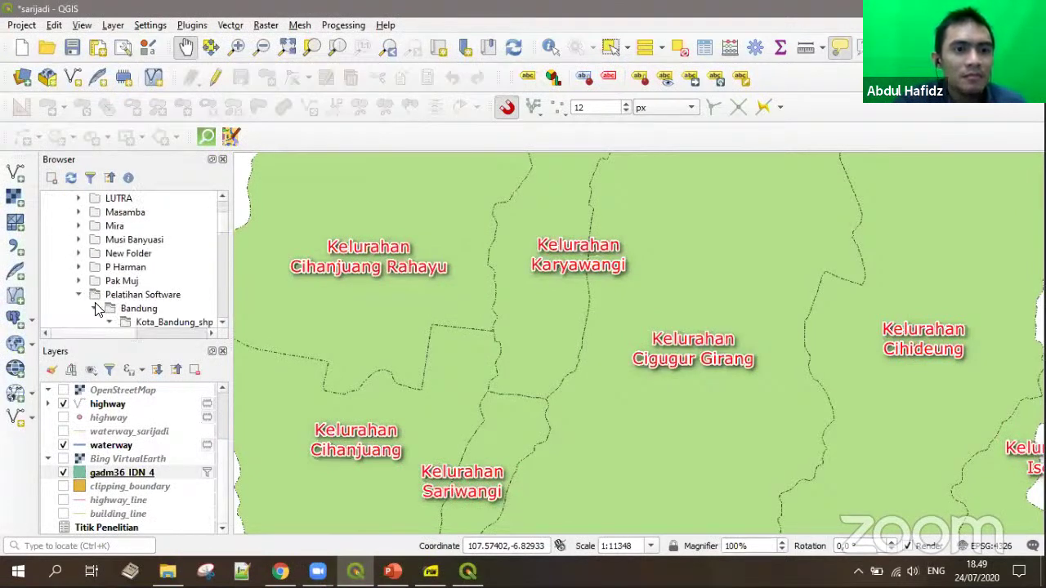
scroll(93, 308, down, 7)
scroll(146, 281, down, 7)
scroll(151, 280, up, 2)
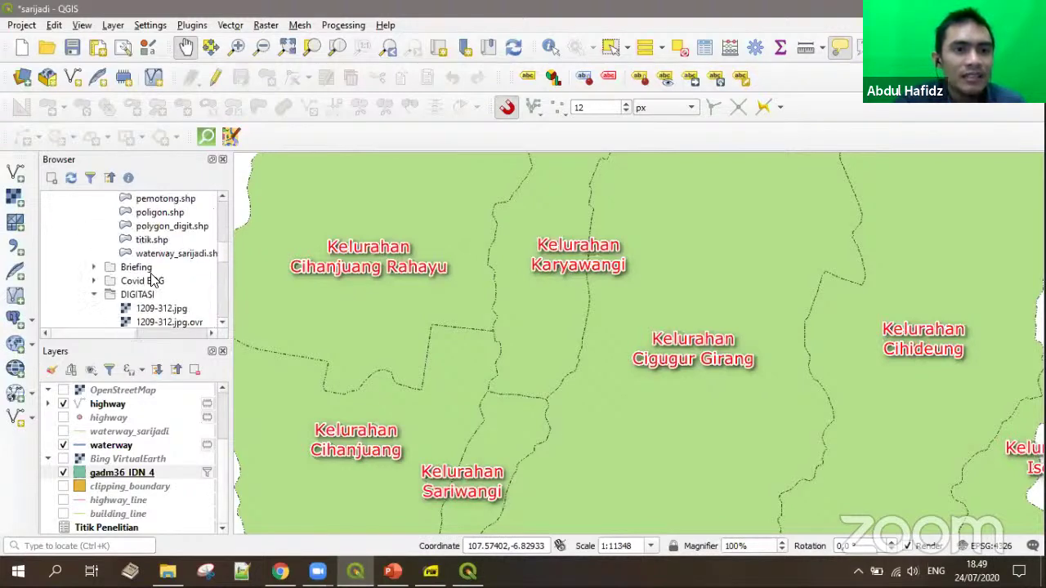
scroll(151, 272, up, 2)
scroll(152, 272, down, 6)
scroll(152, 272, down, 5)
scroll(152, 272, up, 2)
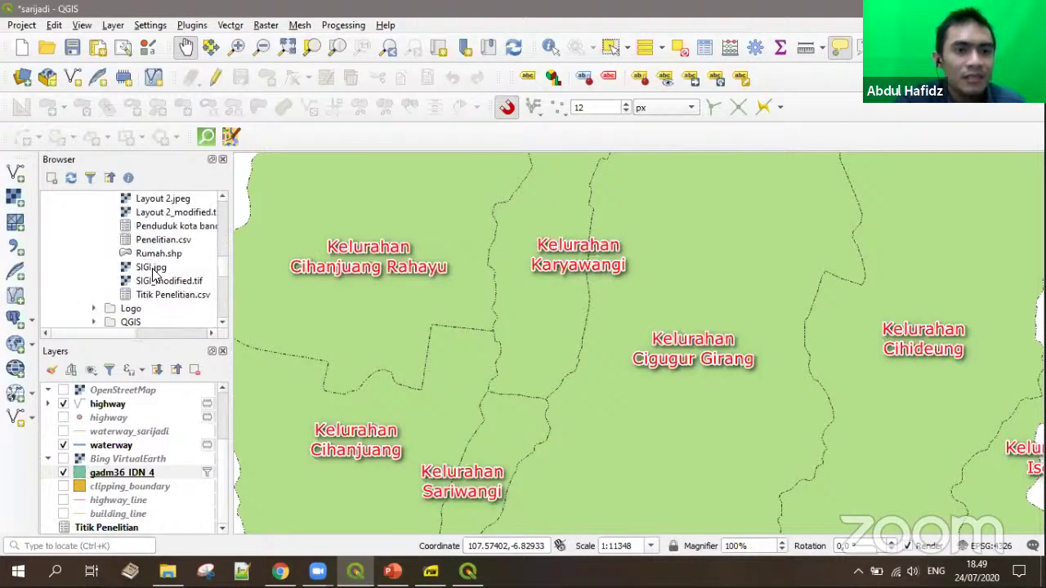
double_click(164, 280)
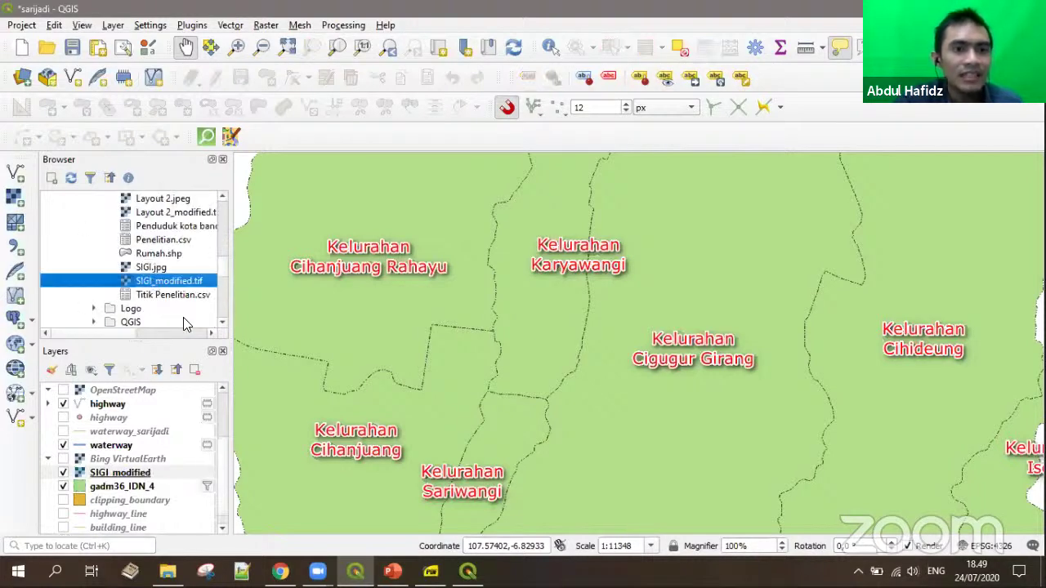
Step: Examine the SIGI_modified topographic map in detail, including the coordinate grid and minute labels along its upper edge
right_click(85, 472)
click(147, 205)
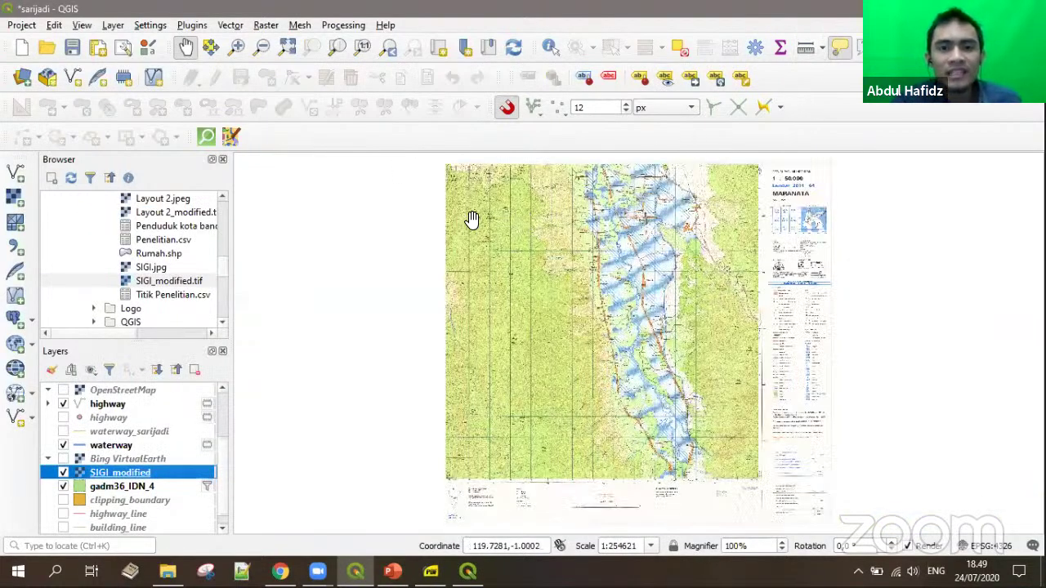
drag(513, 399, 476, 407)
scroll(558, 263, up, 4)
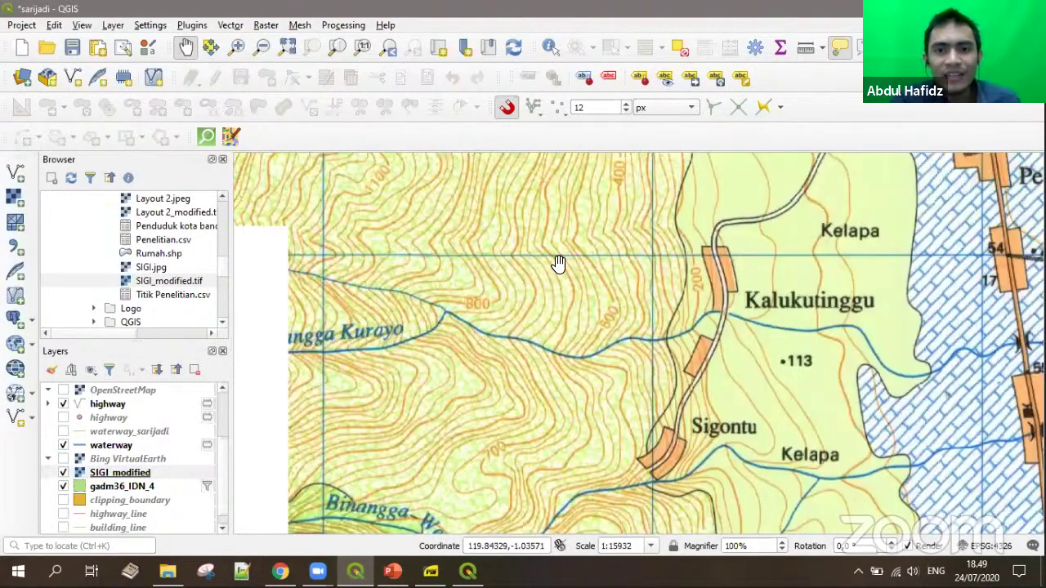
scroll(515, 340, up, 2)
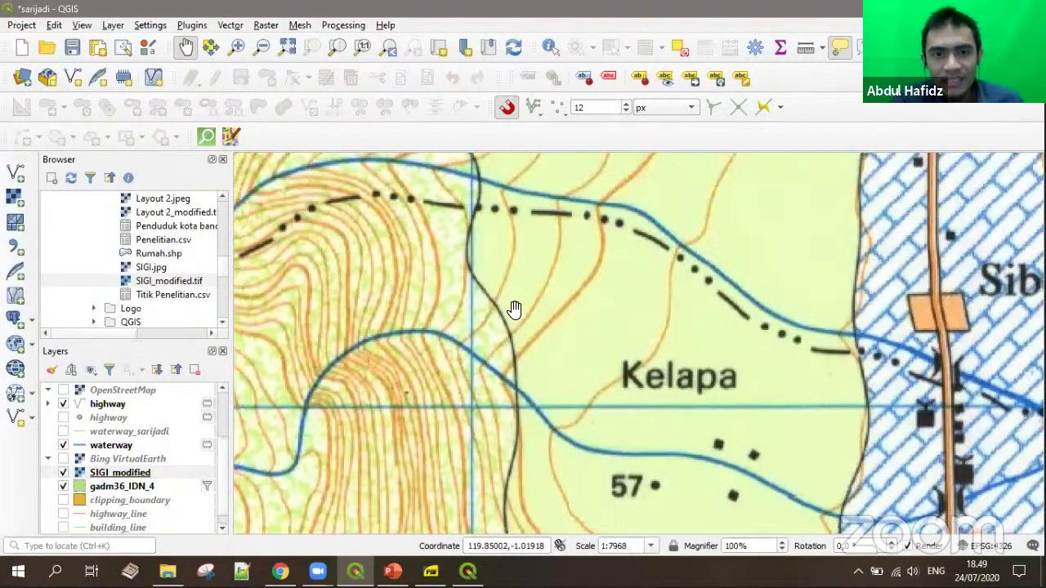
scroll(528, 308, down, 1)
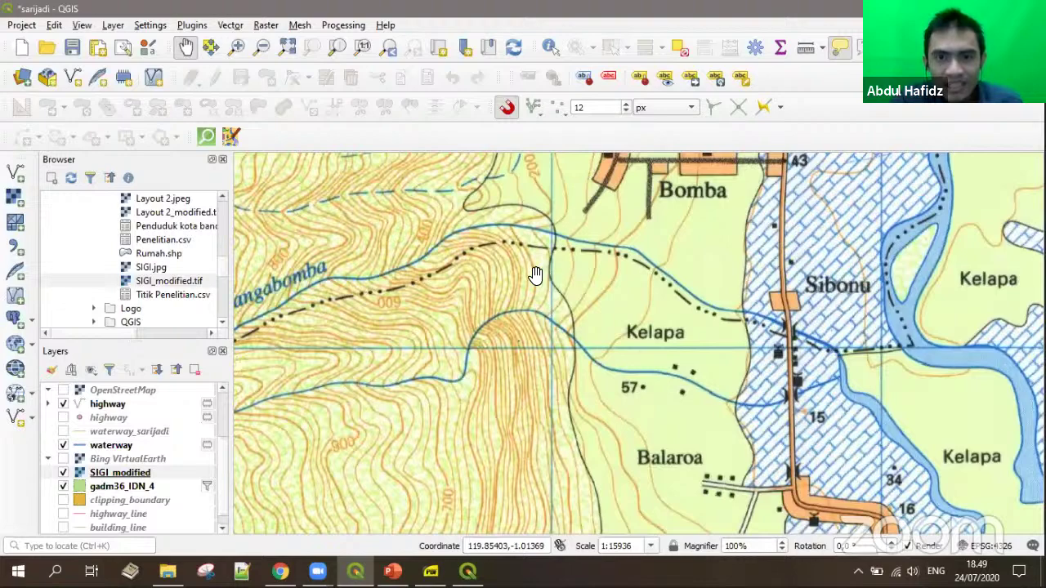
scroll(482, 345, down, 1)
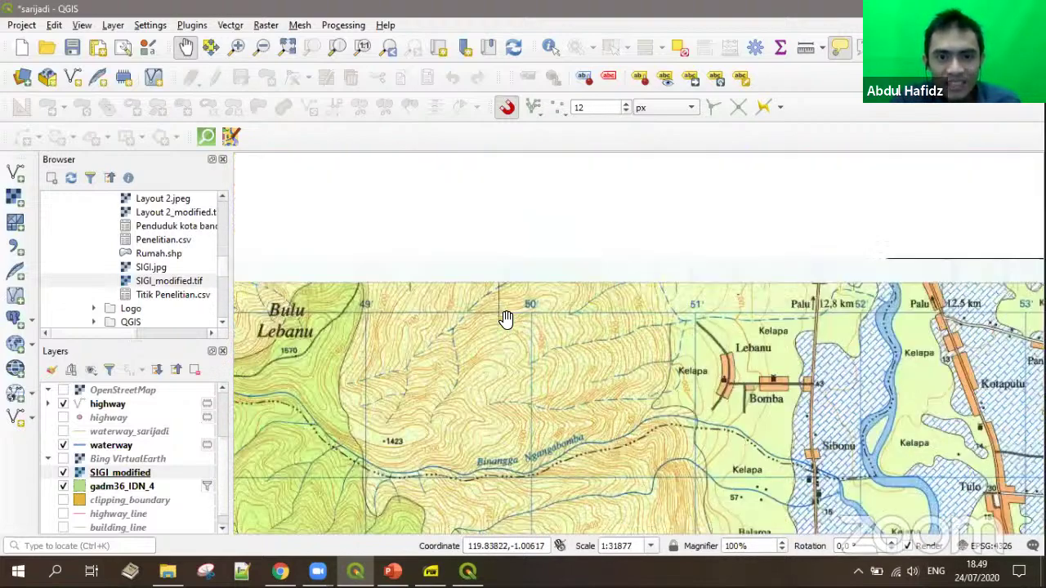
scroll(504, 319, down, 2)
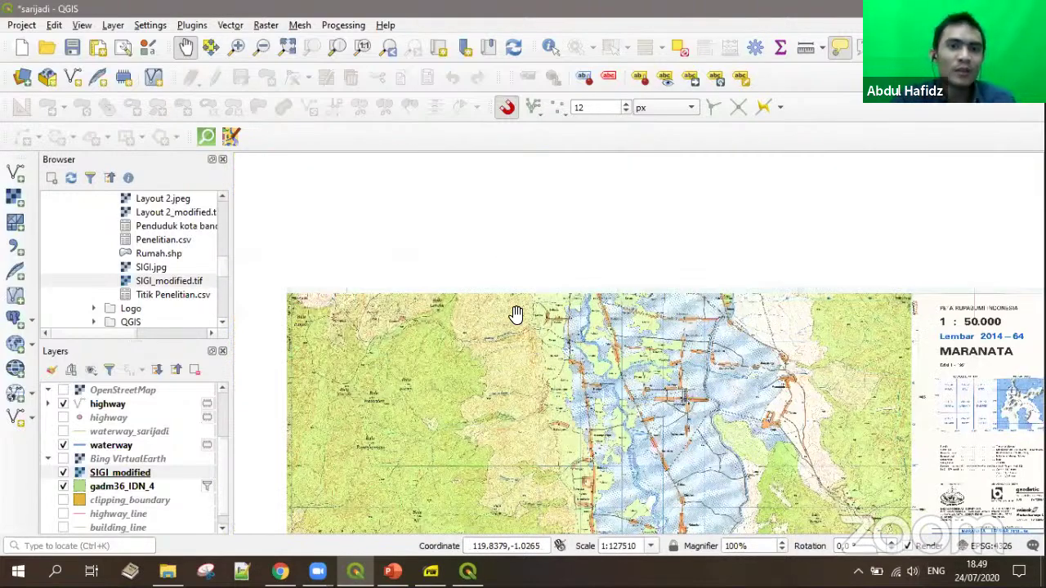
scroll(572, 343, up, 1)
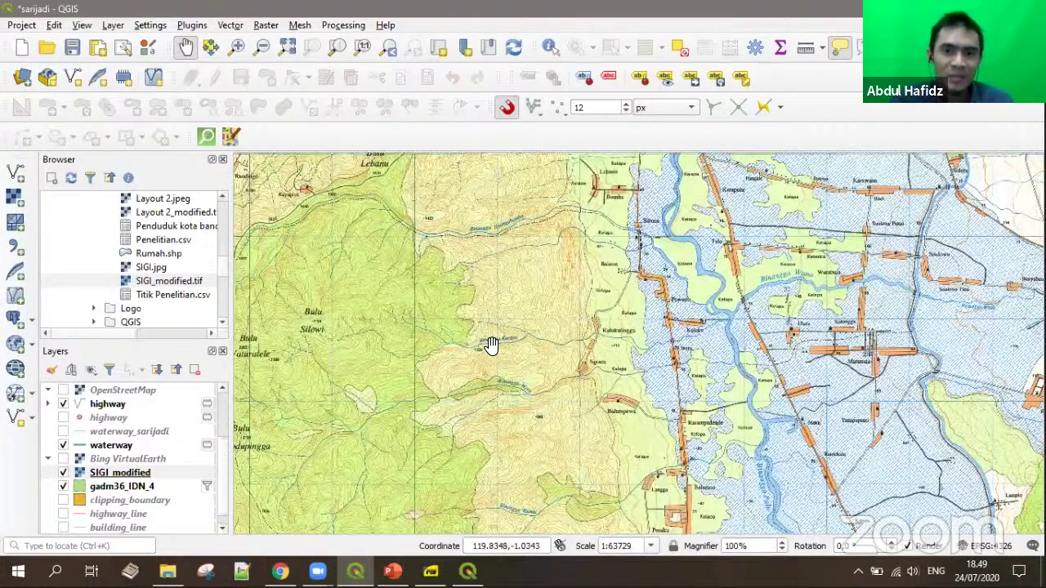
scroll(607, 400, up, 1)
scroll(564, 384, up, 1)
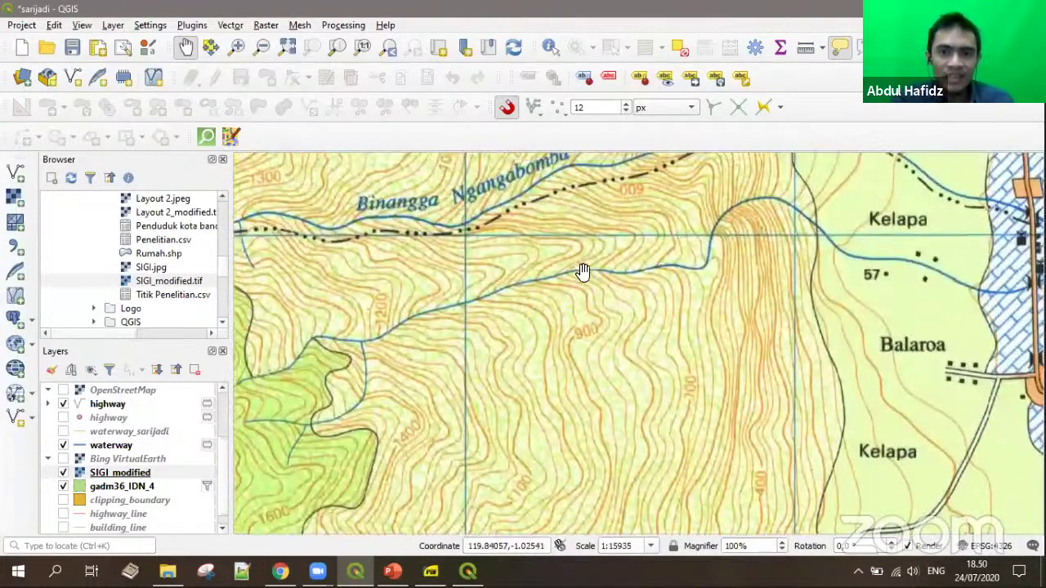
drag(644, 366, 489, 451)
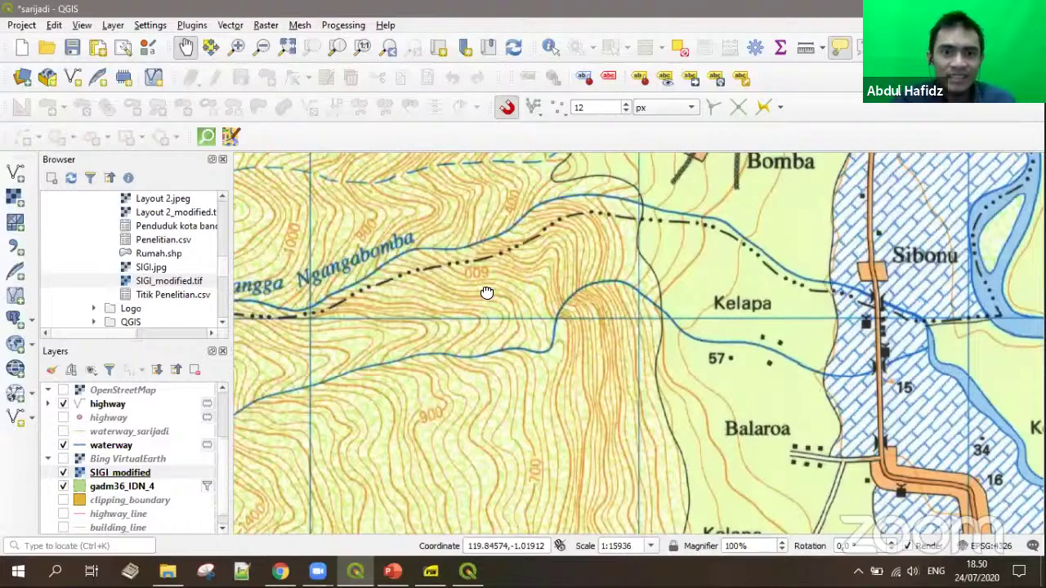
drag(486, 293, 541, 455)
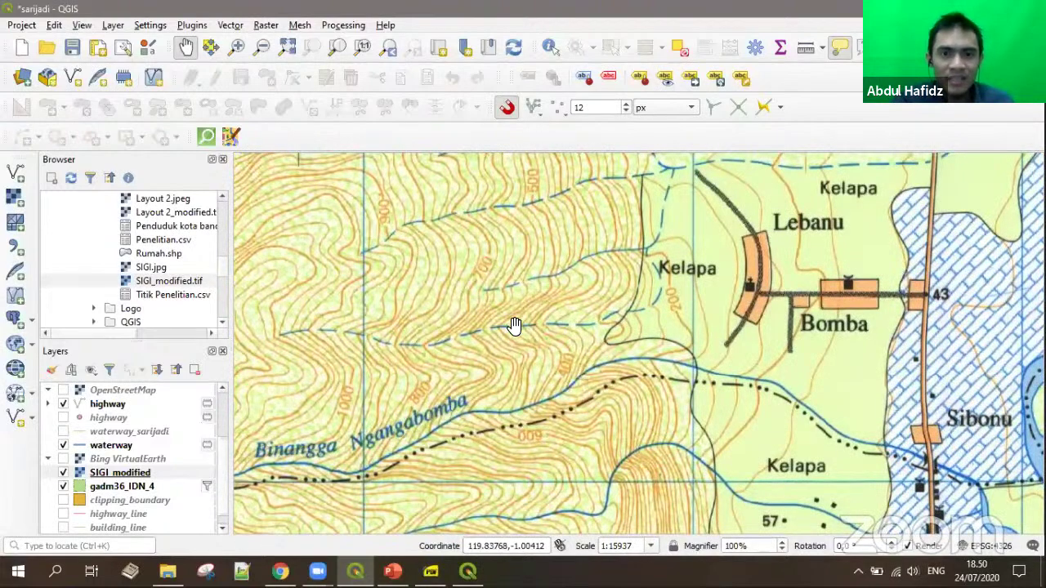
drag(433, 216, 514, 326)
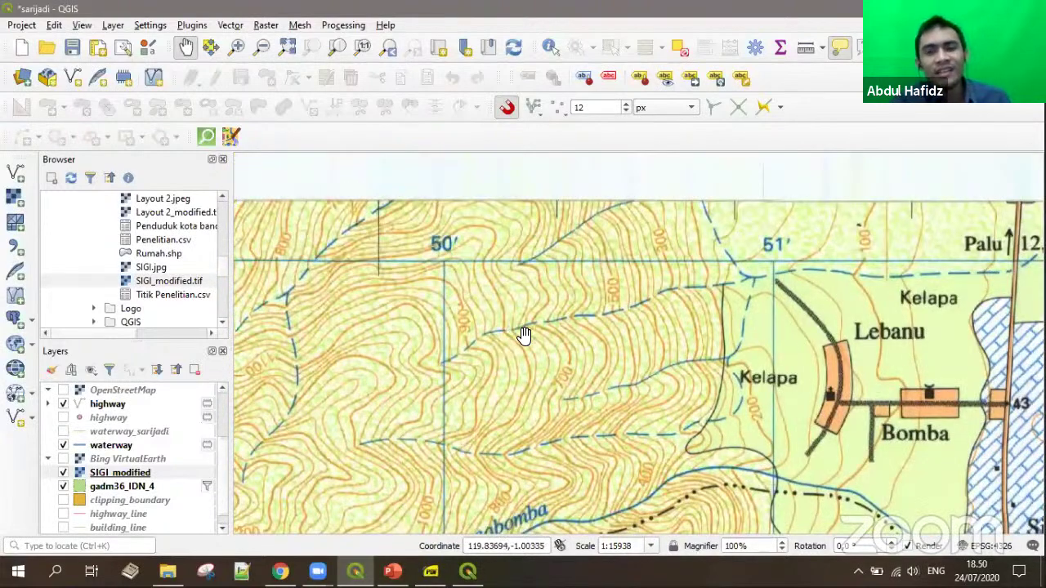
drag(590, 342, 555, 334)
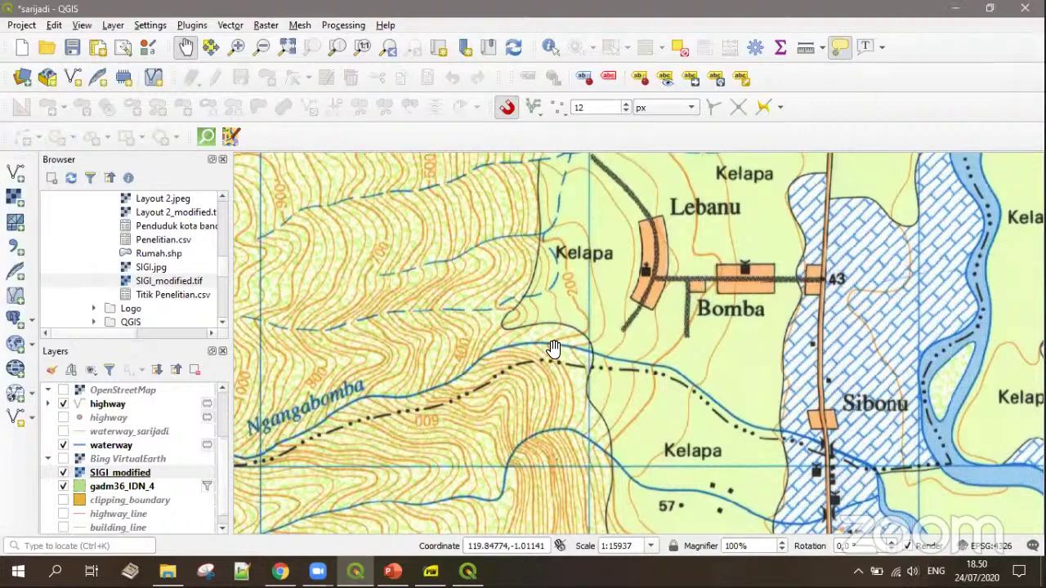
drag(670, 371, 471, 390)
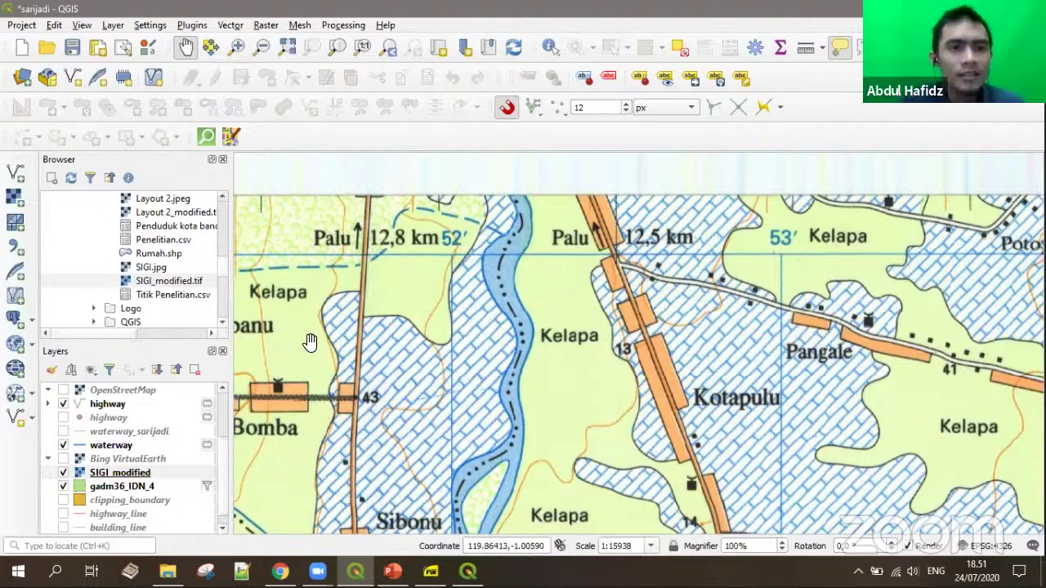
click(111, 25)
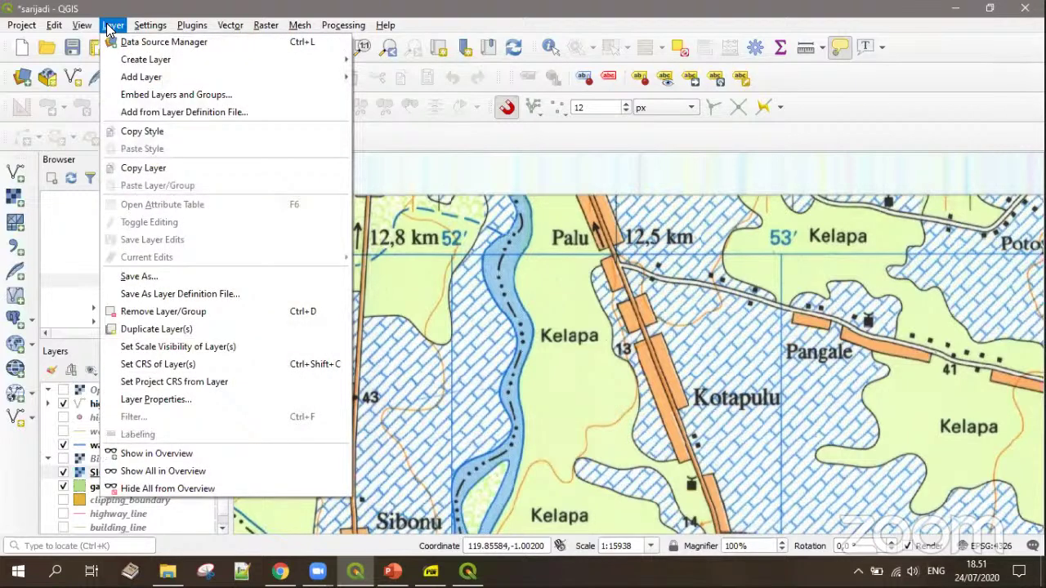
mouse_move(171, 78)
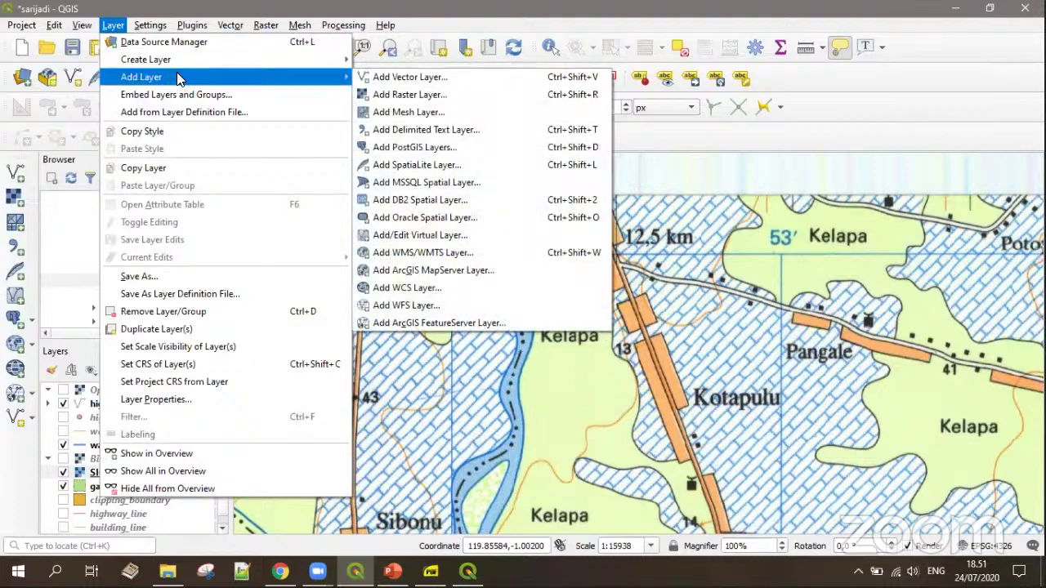
click(419, 131)
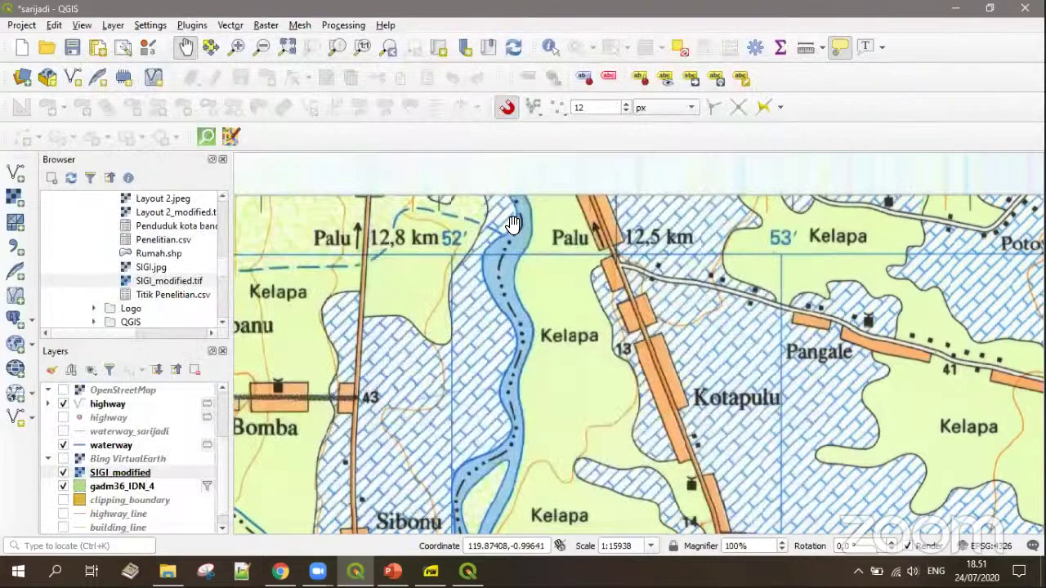
drag(483, 242, 415, 201)
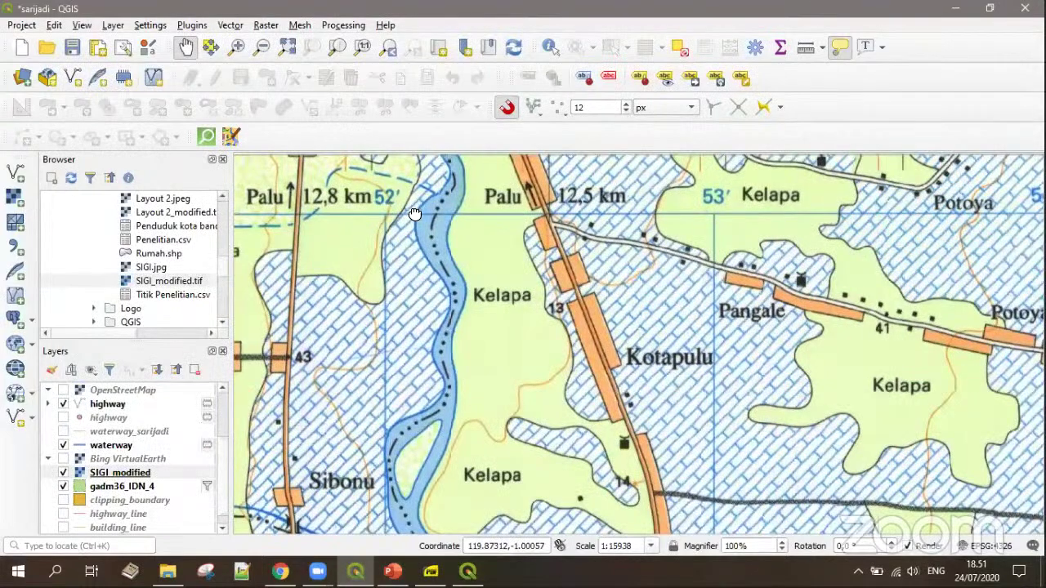
scroll(521, 315, down, 1)
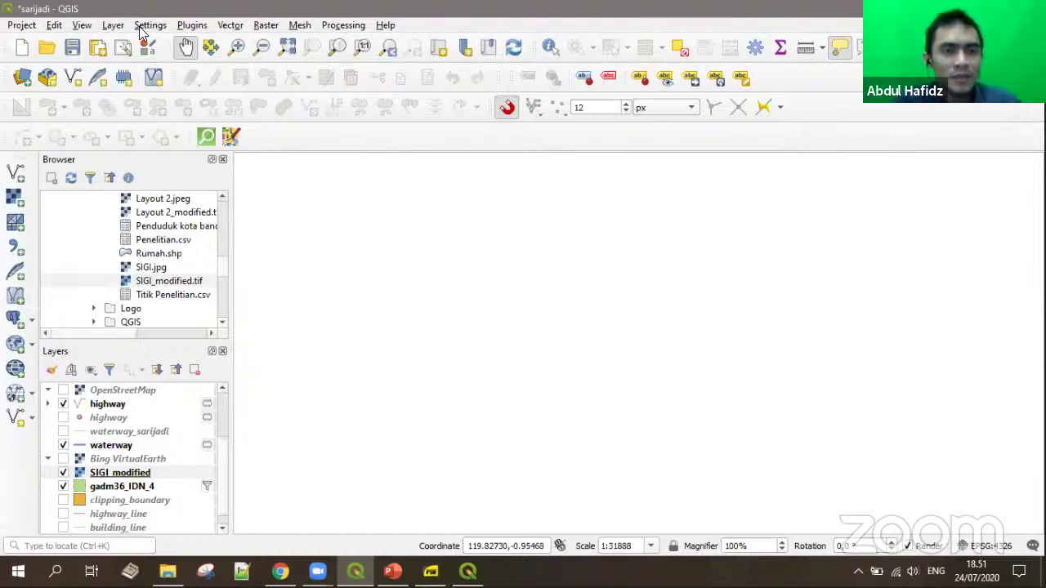
Step: Start a delimited text layer import and load Penduduk kota bandung.csv from the DIGITASI folder
click(114, 26)
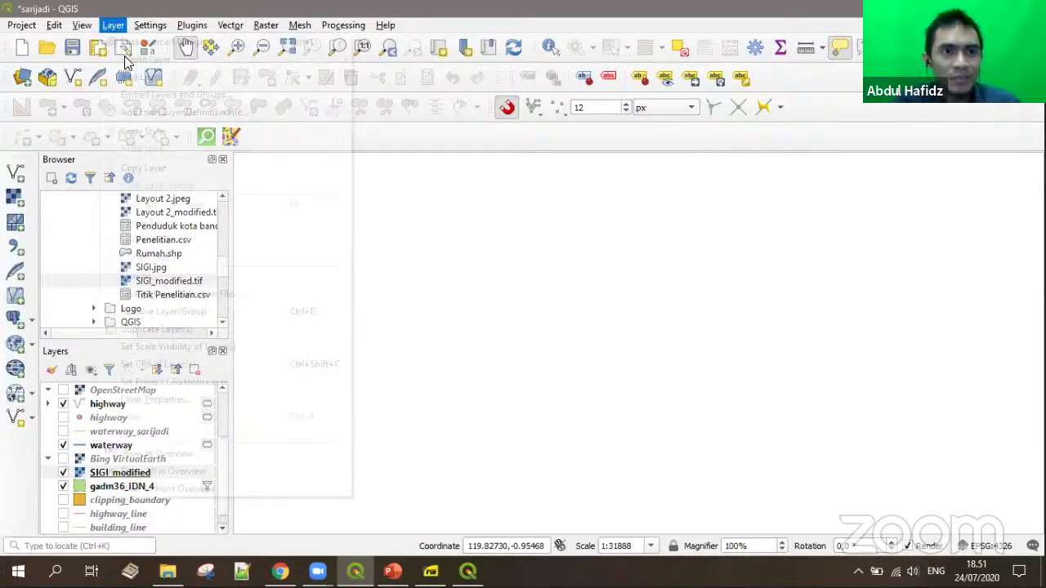
mouse_move(135, 76)
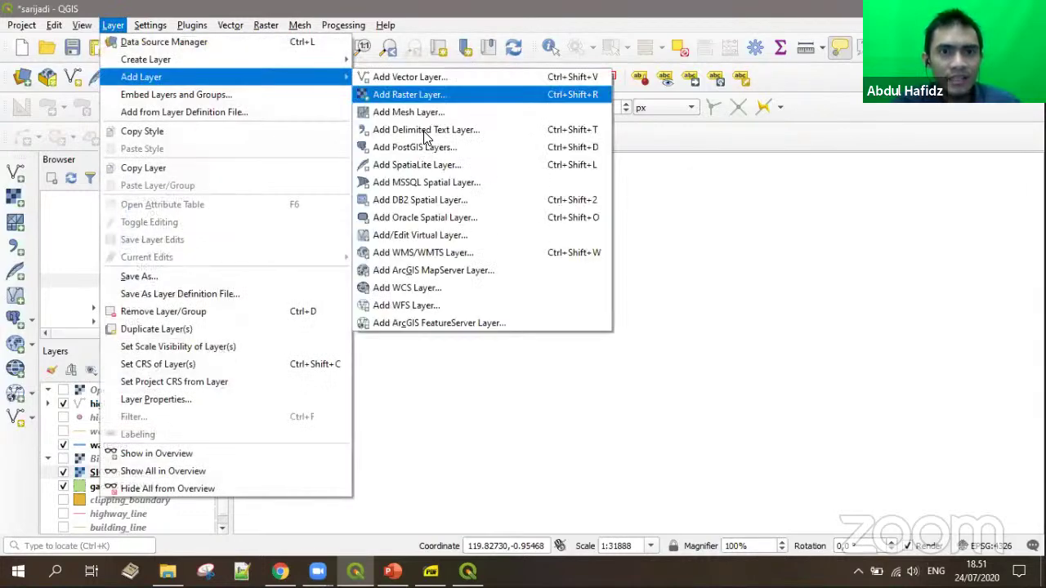
click(423, 131)
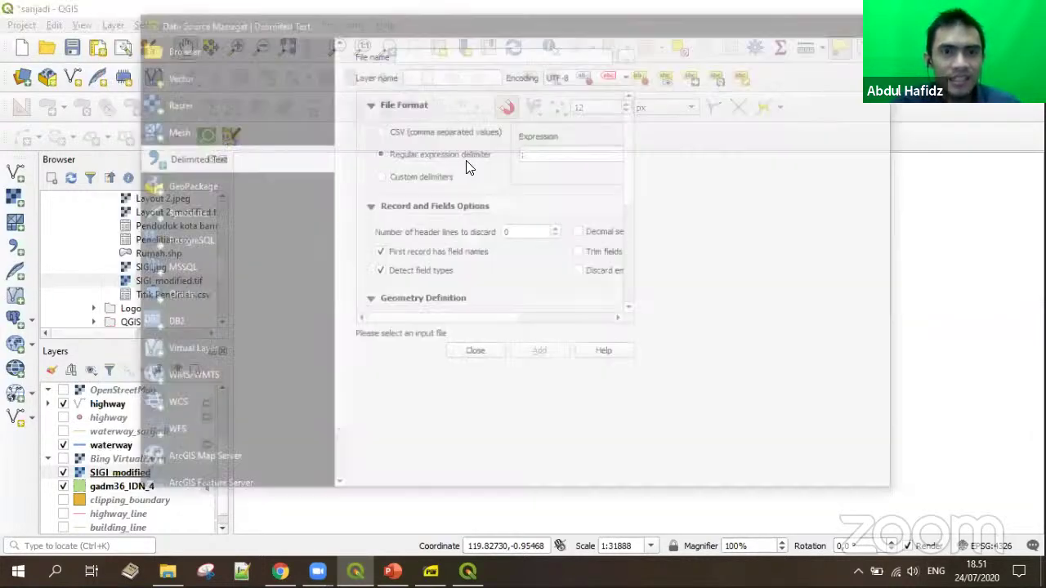
click(632, 54)
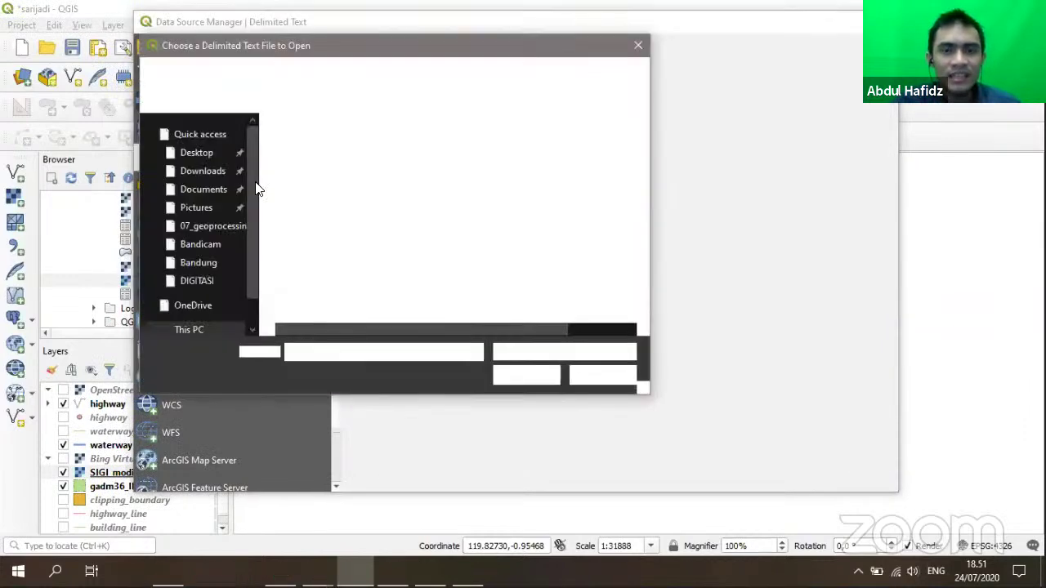
click(270, 70)
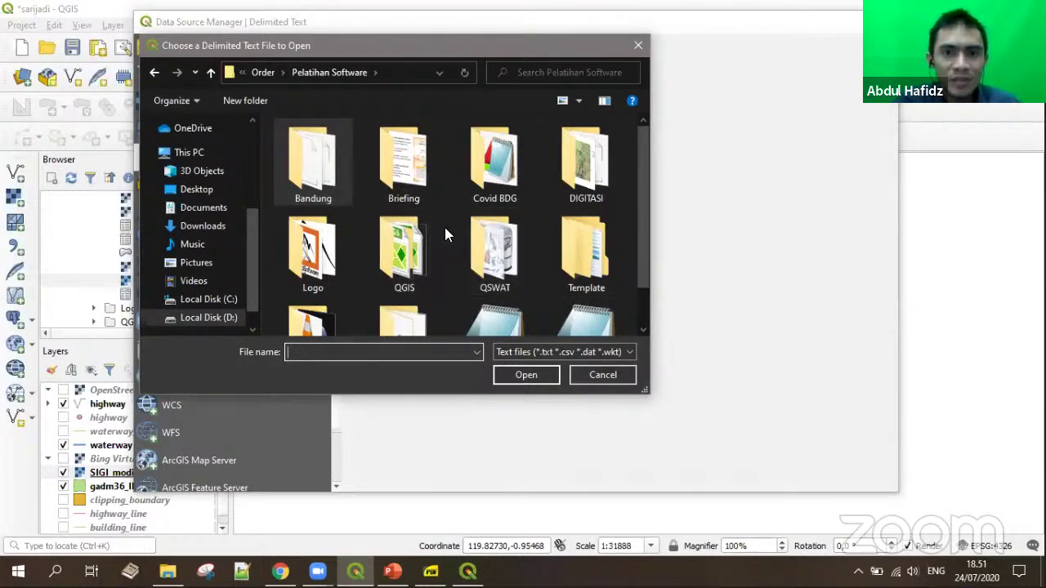
double_click(609, 178)
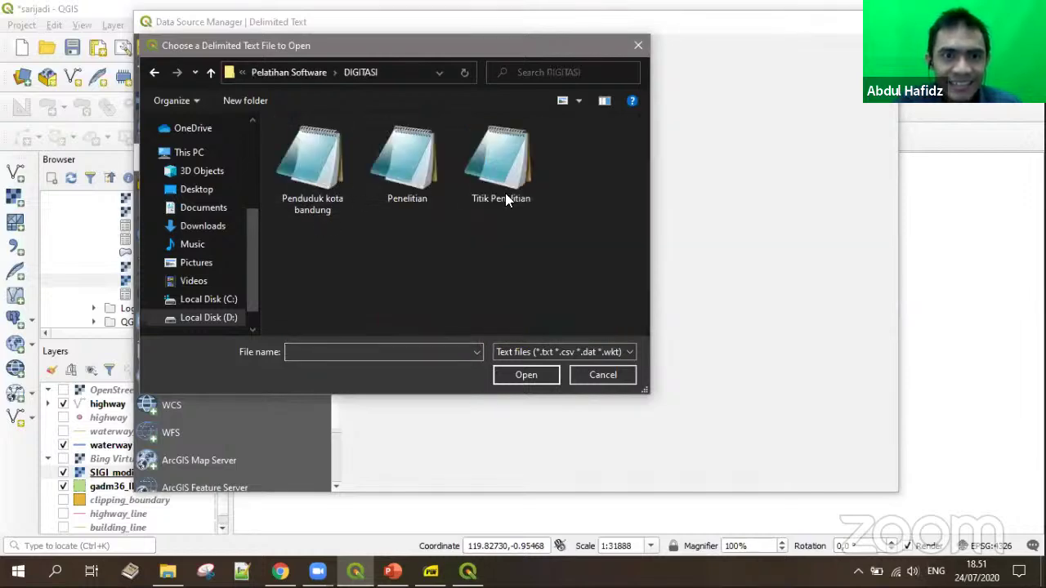
click(322, 168)
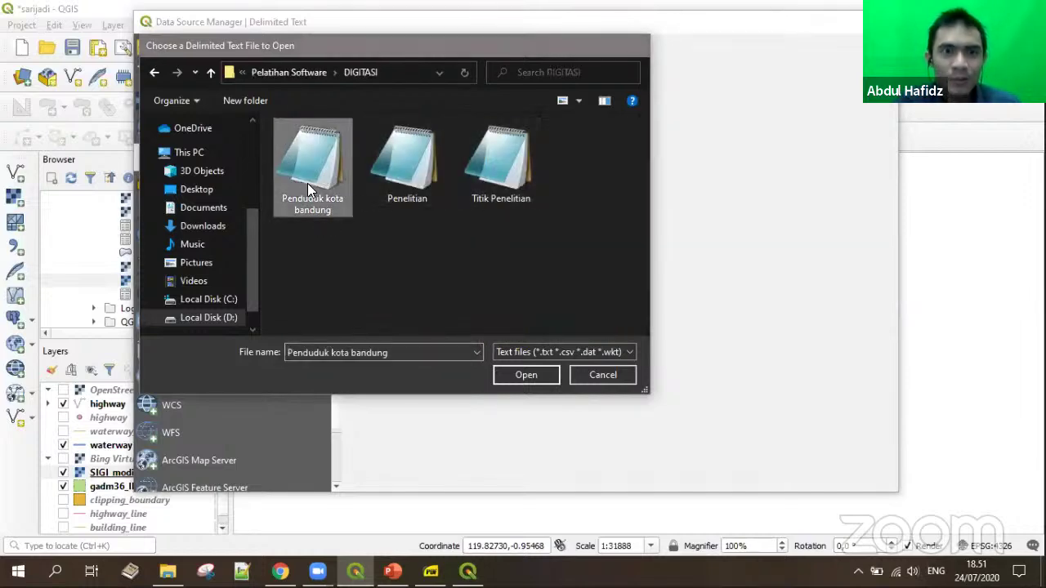
double_click(309, 182)
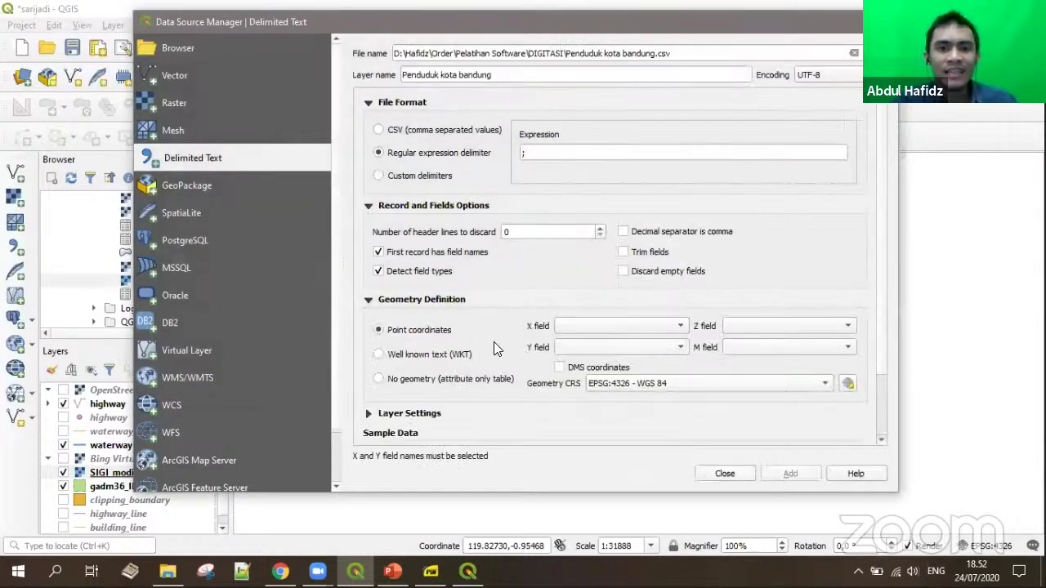
Step: Check the sample data with the semicolon regular expression delimiter, and preview it again with the expression cleared
scroll(496, 349, down, 2)
click(490, 395)
click(446, 396)
click(484, 396)
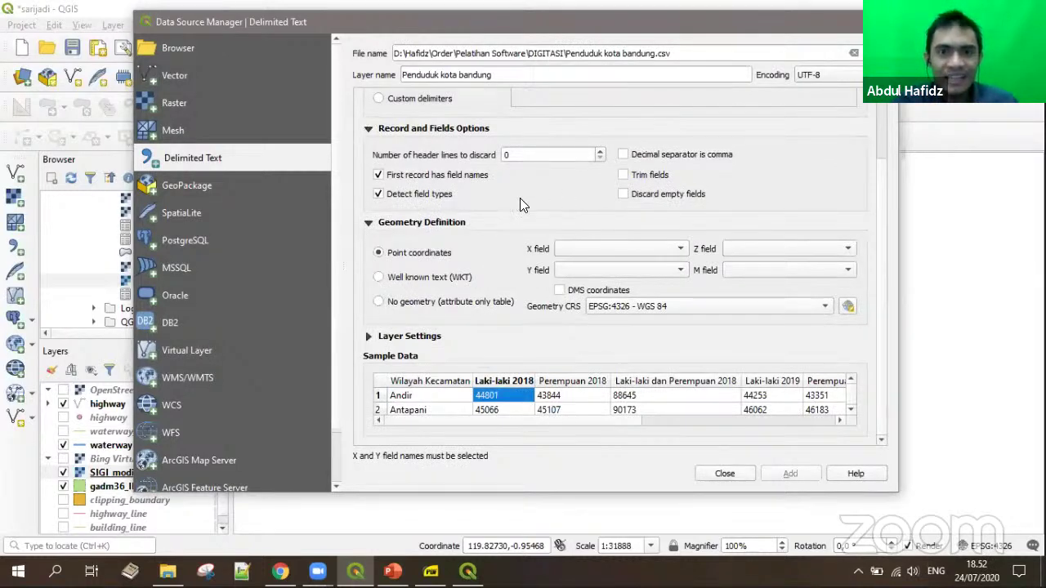
scroll(494, 203, up, 2)
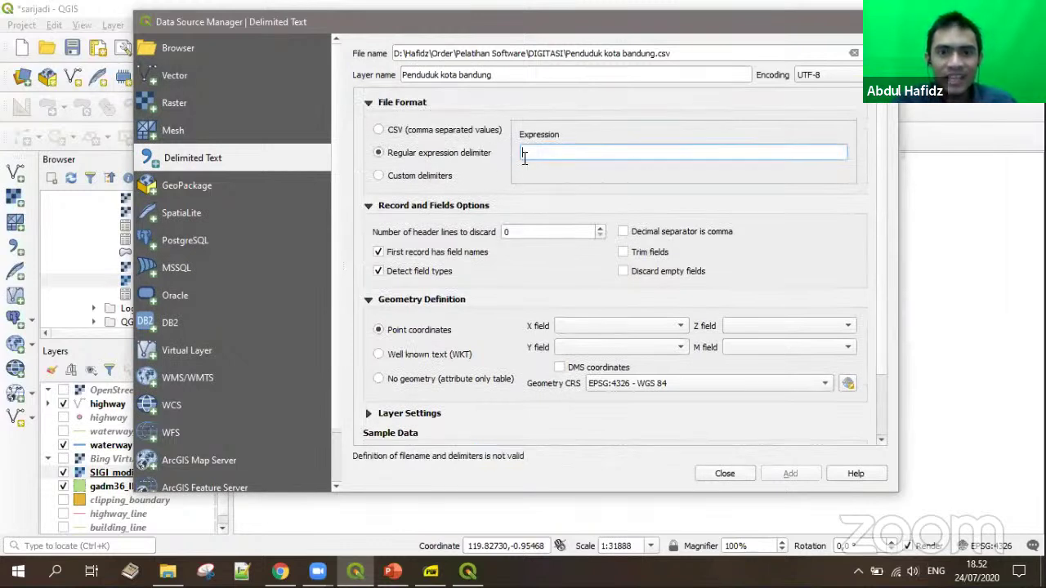
scroll(448, 336, down, 2)
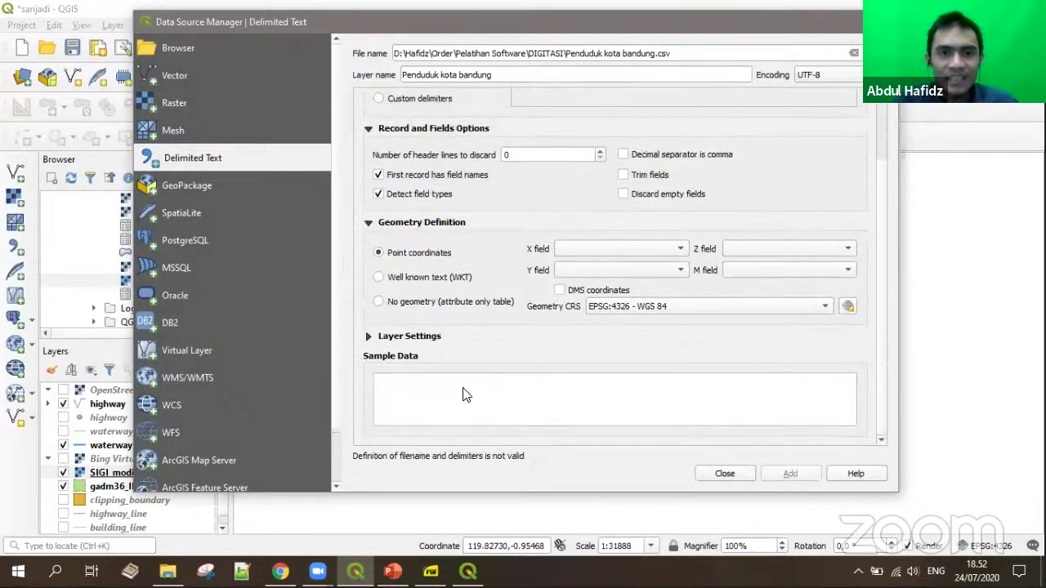
Step: Compare how the sample data splits with custom semicolon and comma delimiters and with the comma separated values format
scroll(462, 385, up, 2)
click(423, 175)
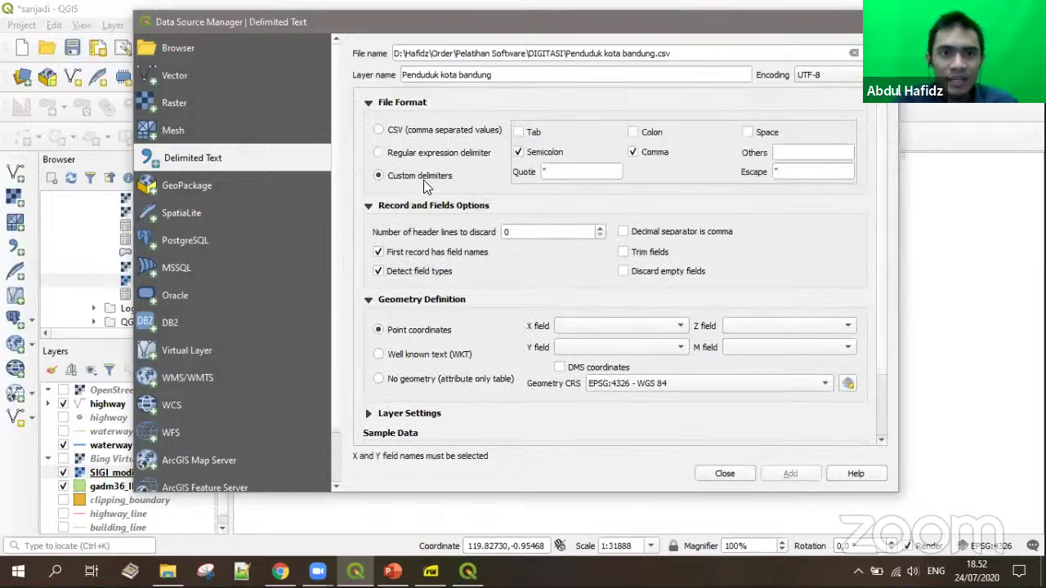
scroll(467, 405, down, 1)
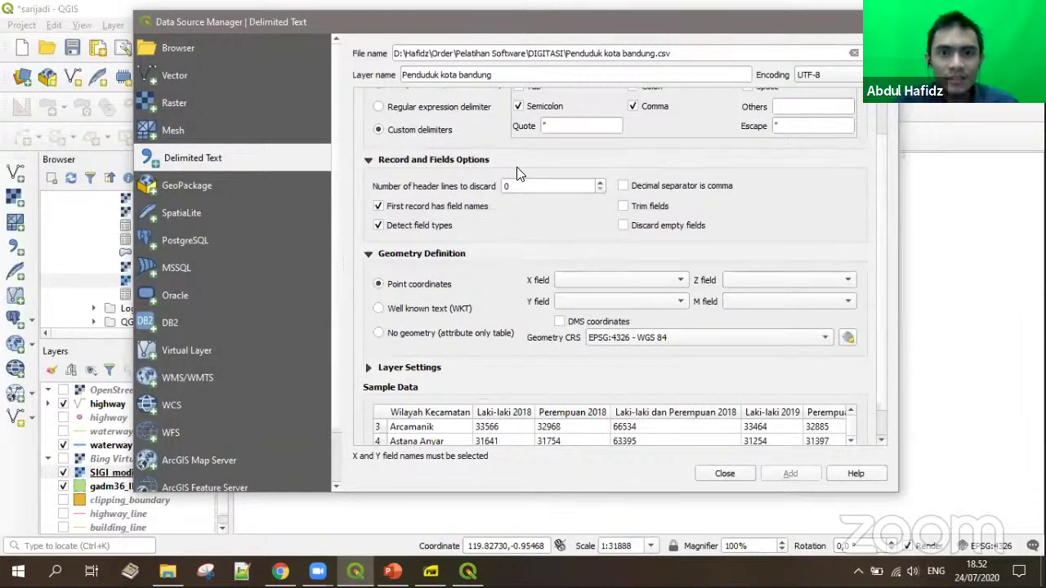
scroll(466, 196, up, 1)
click(445, 132)
scroll(479, 399, down, 2)
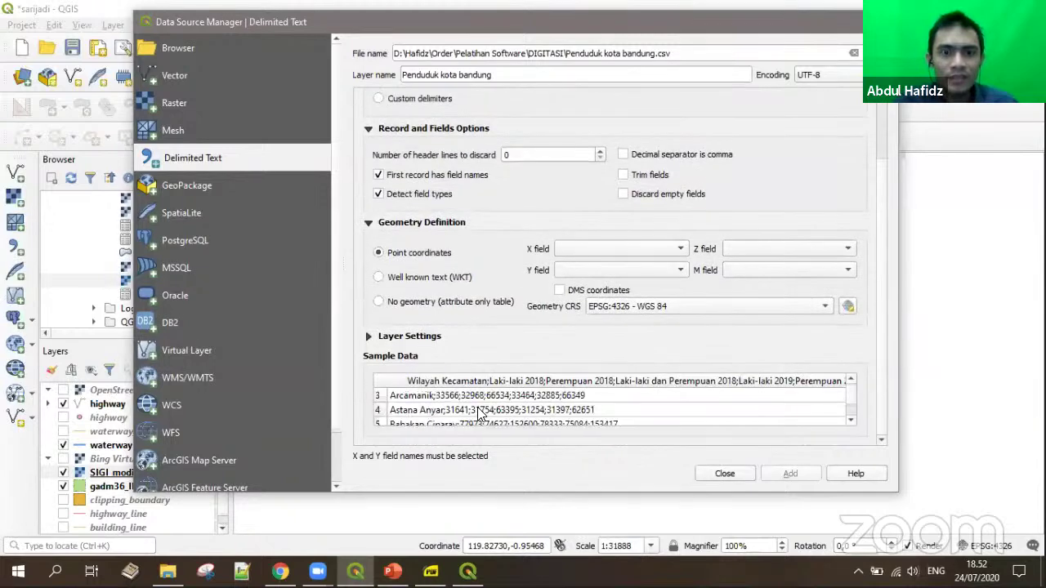
click(466, 398)
click(473, 410)
click(492, 421)
click(504, 396)
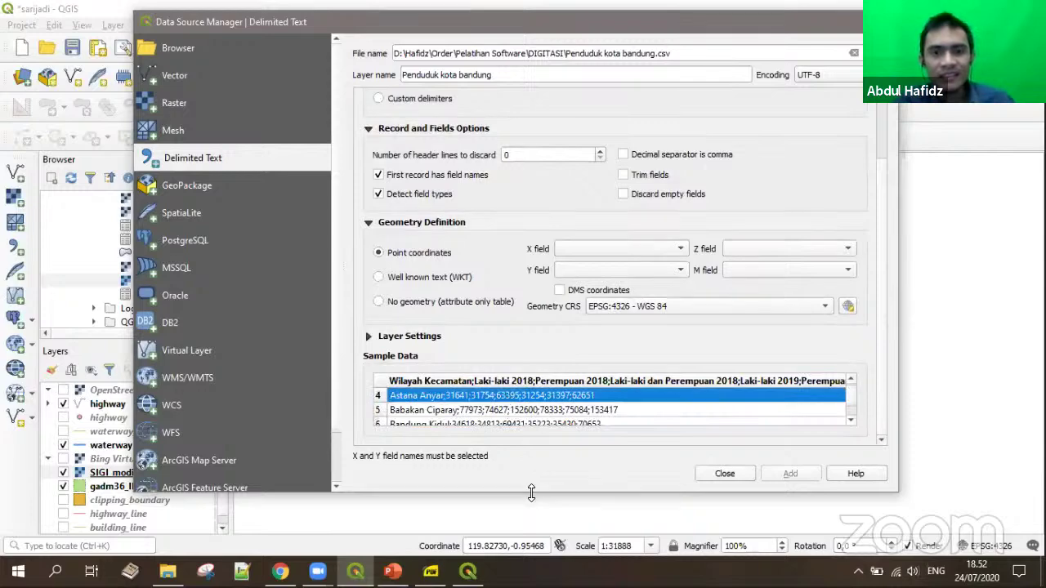
Step: Enlarge the import dialog and examine the first rows of the sample data under the comma separated values format
drag(532, 492, 529, 547)
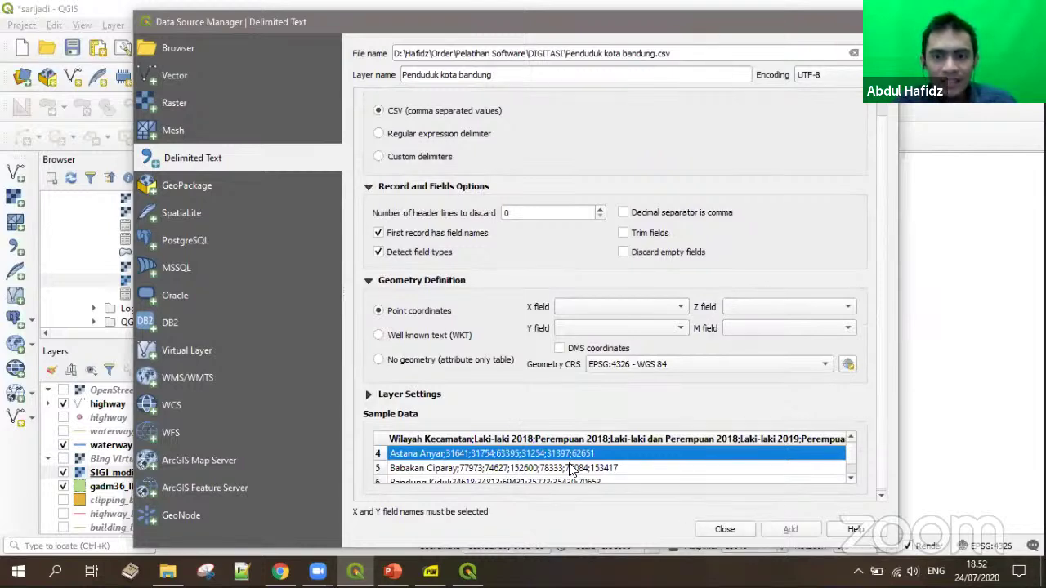
scroll(439, 466, down, 2)
scroll(439, 467, up, 2)
scroll(439, 466, up, 3)
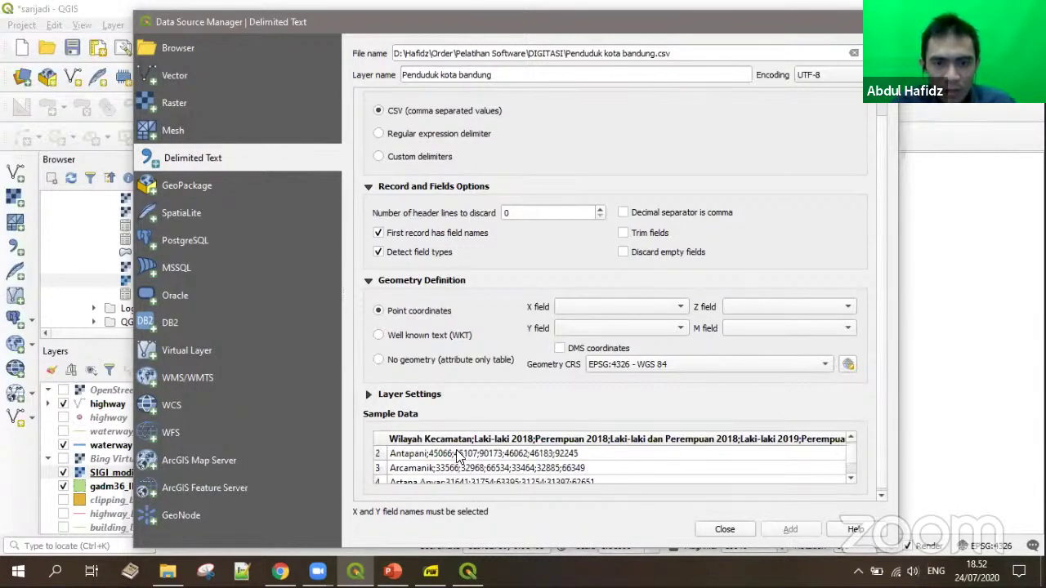
click(415, 474)
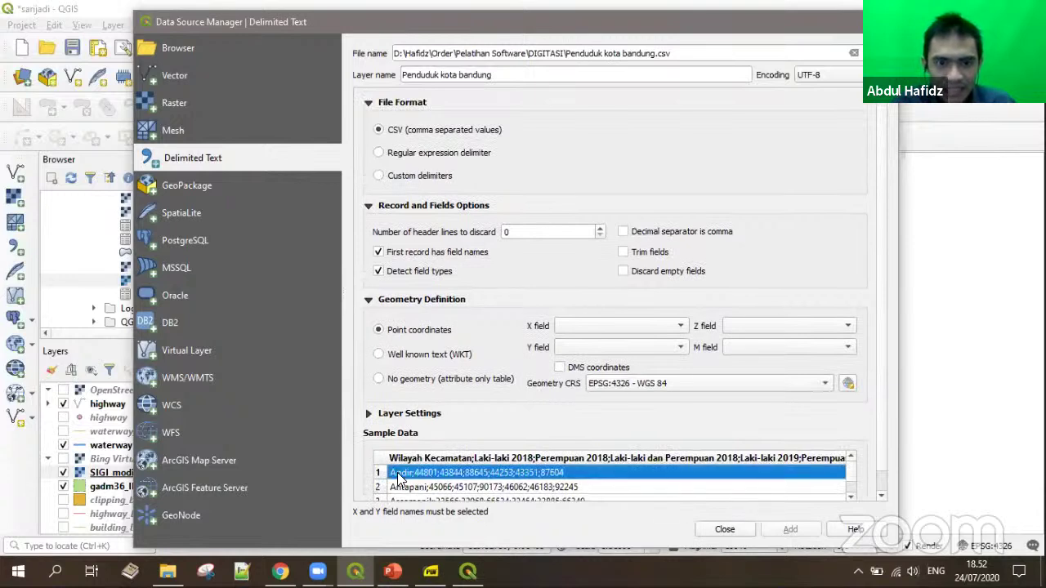
click(488, 487)
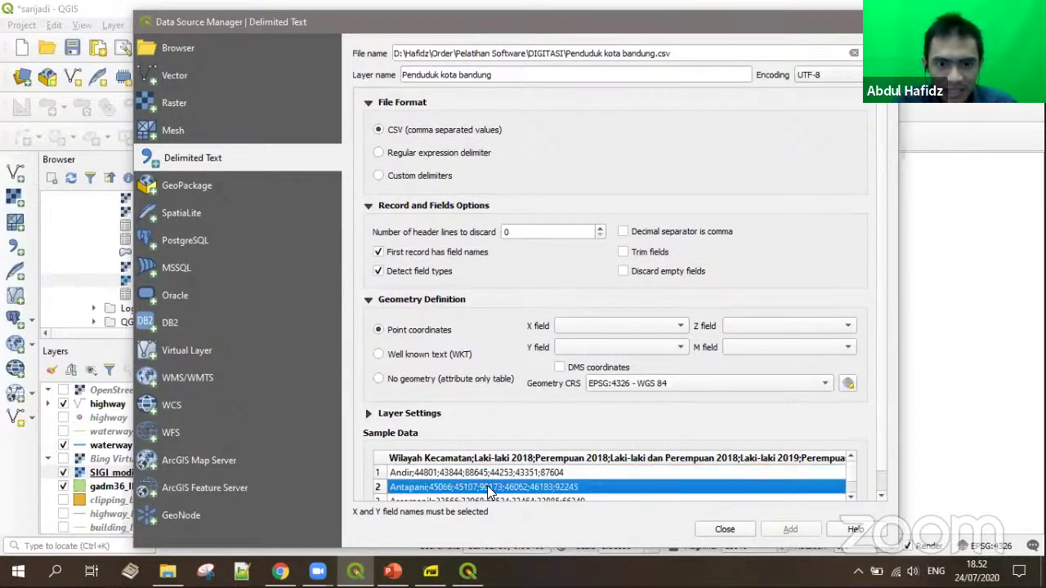
click(568, 472)
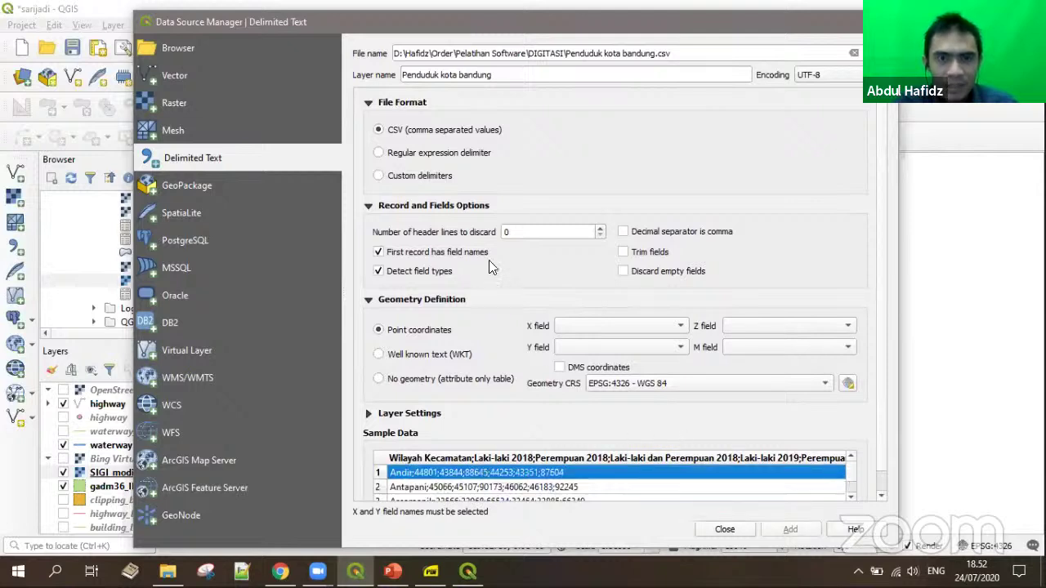
Step: Switch to custom delimiters and preview the sample data with comma, tab and colon in turn as the only delimiter
click(413, 153)
click(423, 178)
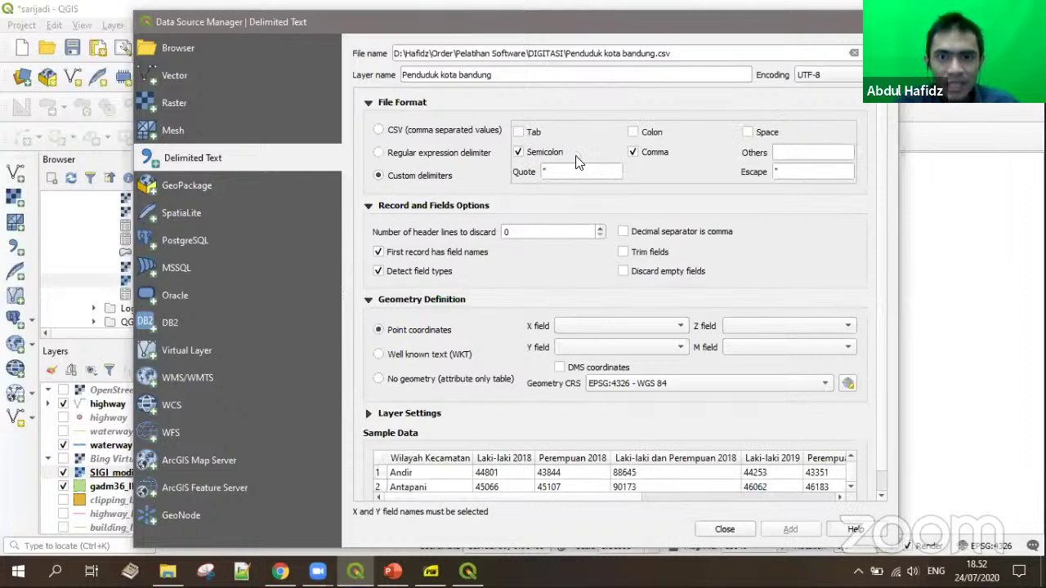
click(546, 153)
click(654, 155)
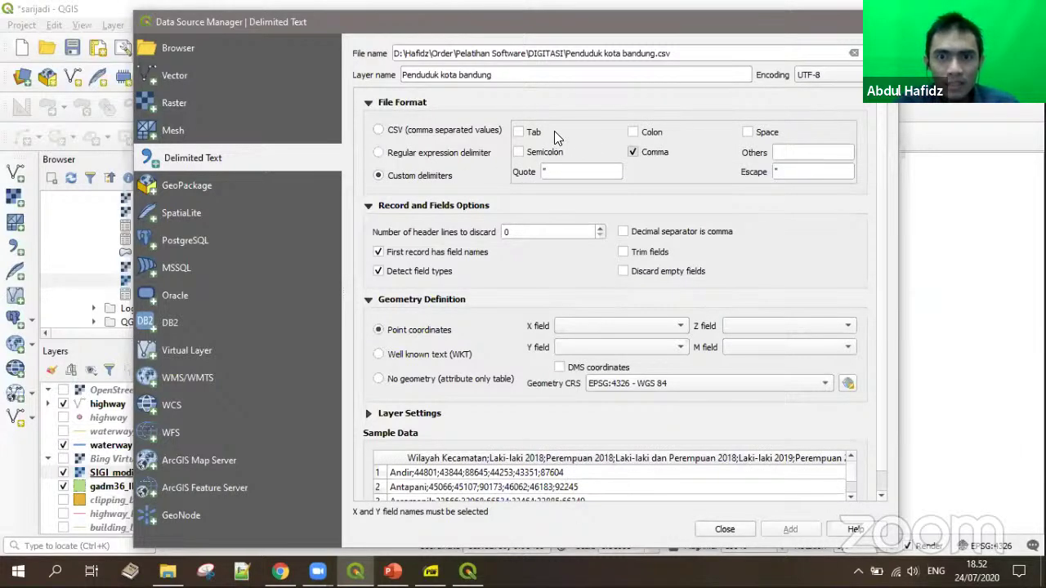
click(534, 133)
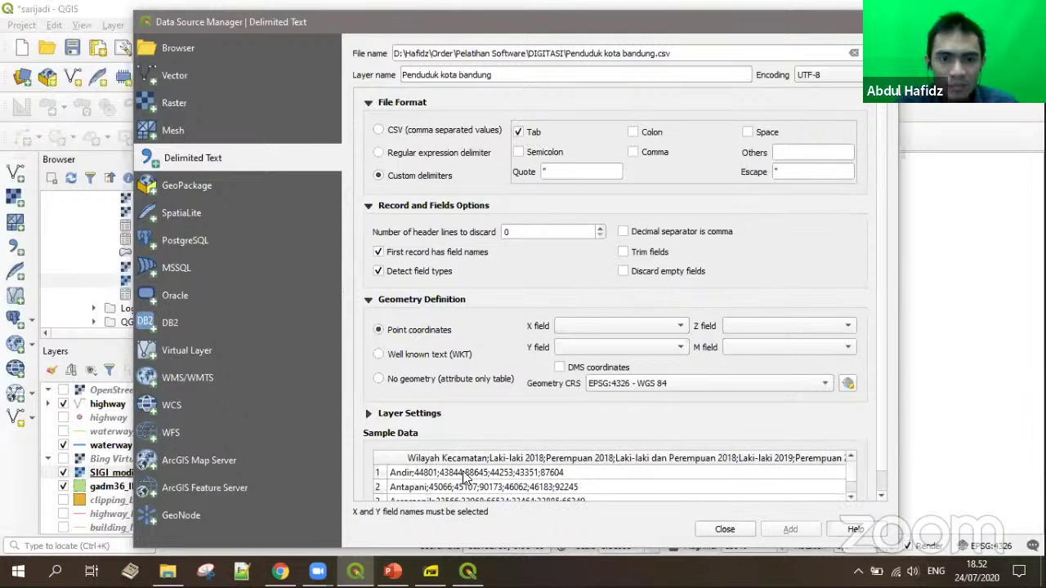
click(534, 132)
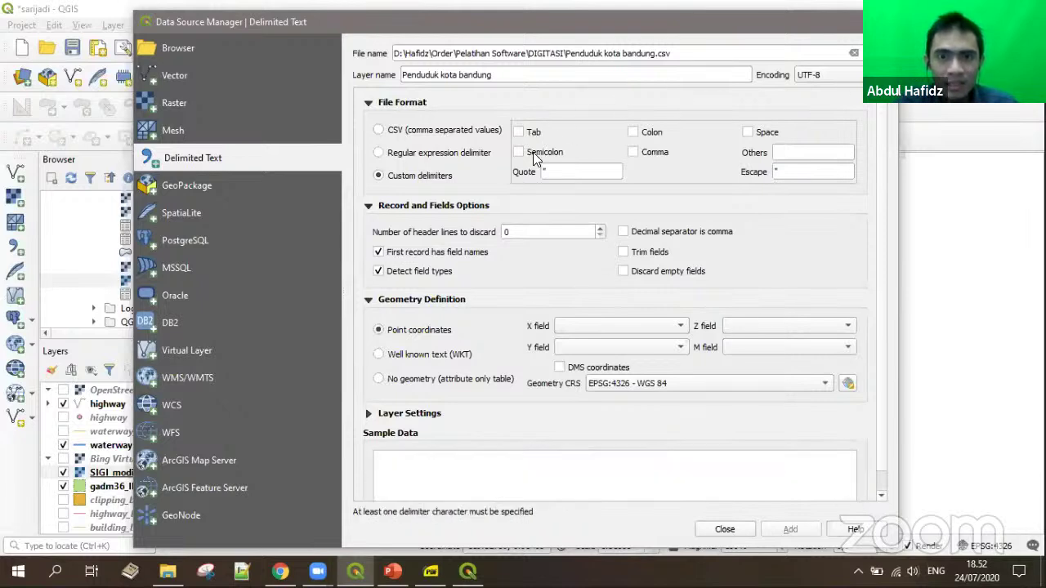
click(641, 133)
click(442, 481)
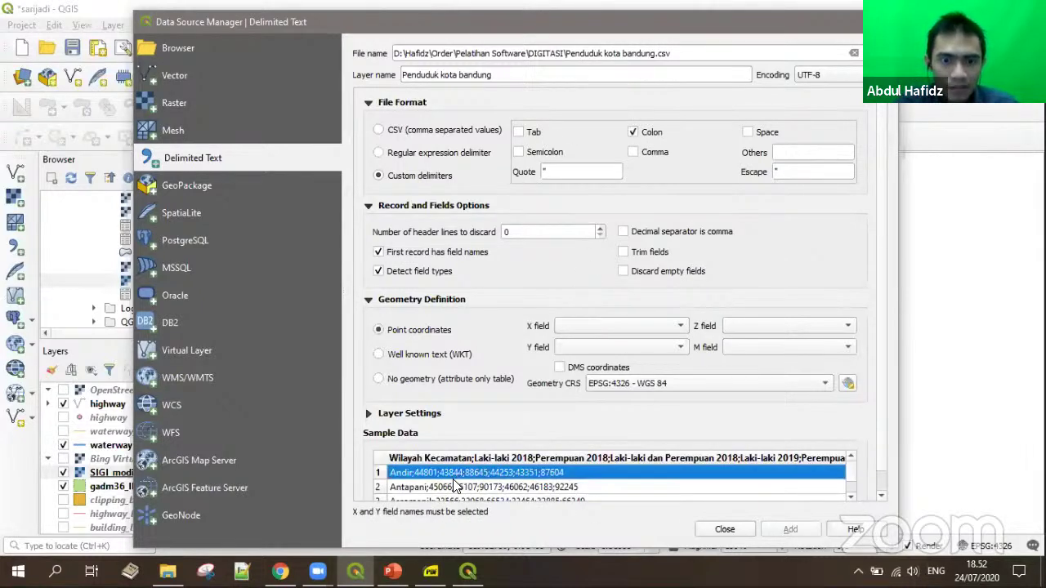
Step: Set semicolon as the only custom delimiter and check the columns in the sample data
click(633, 132)
click(540, 153)
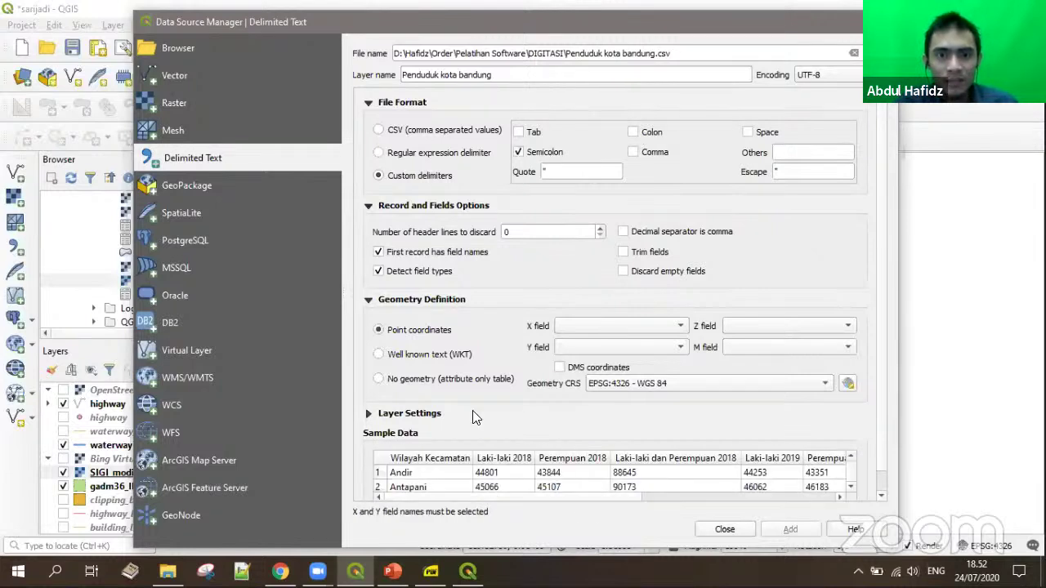
click(498, 473)
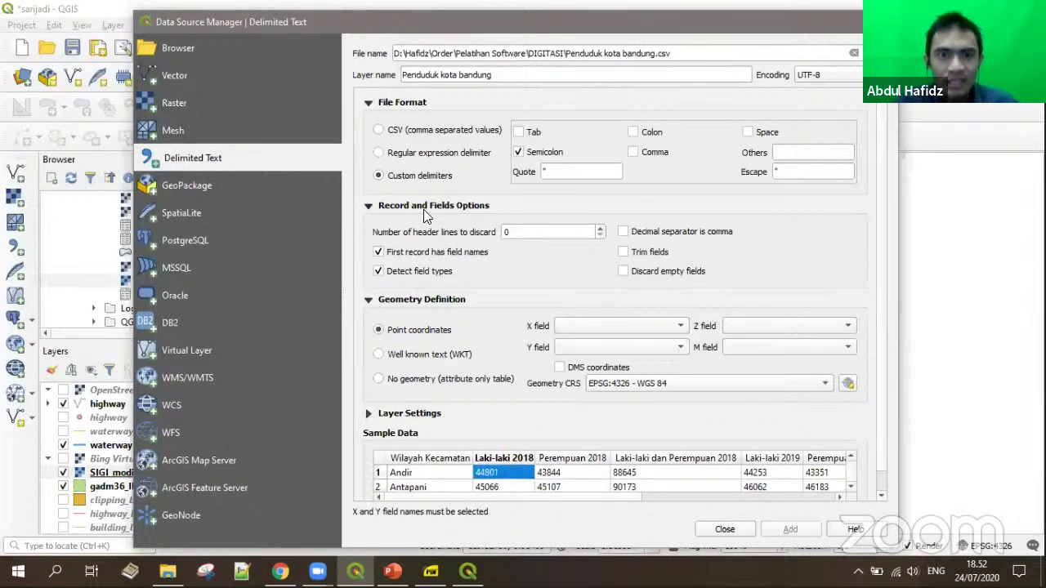
Step: Set the regular expression delimiter to ";", check the sample data, and close the import dialog without adding the layer
click(411, 156)
click(563, 146)
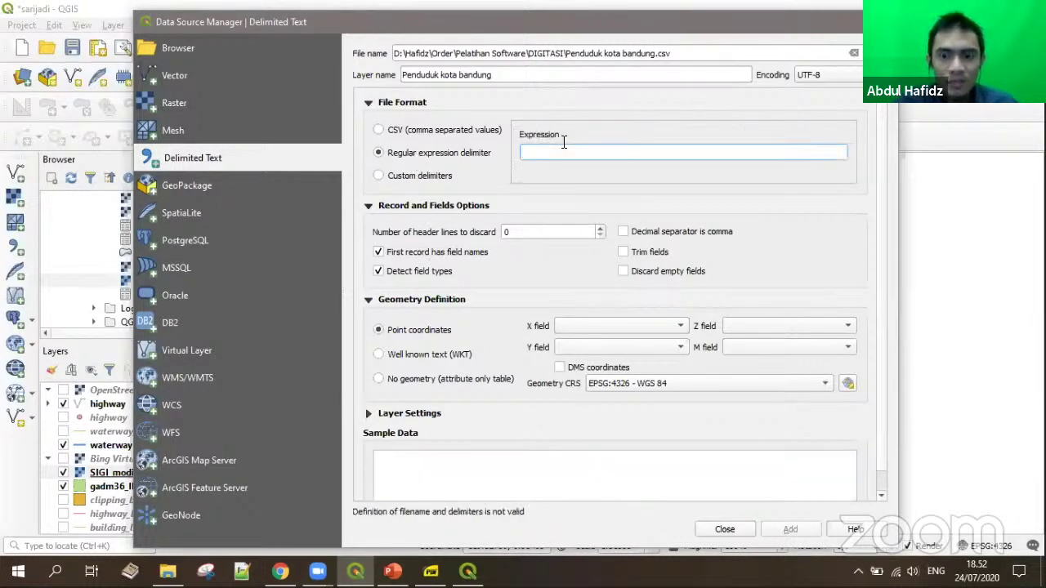
text(;)
click(508, 483)
click(508, 471)
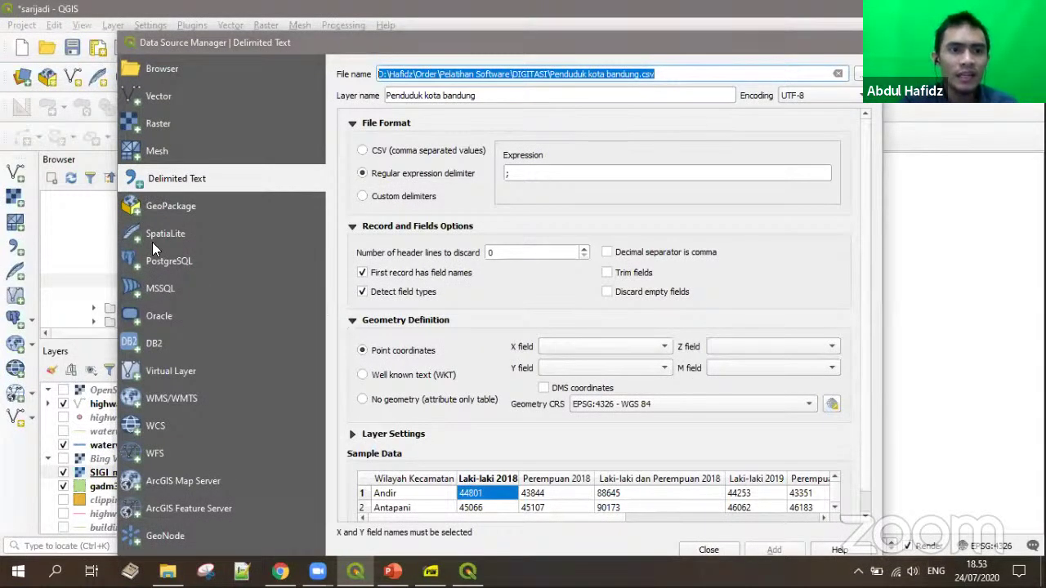
key(Escape)
Step: Add Penelitian.csv to the project and view the X_coord and Y_Coord values in its attribute table
right_click(105, 474)
click(163, 358)
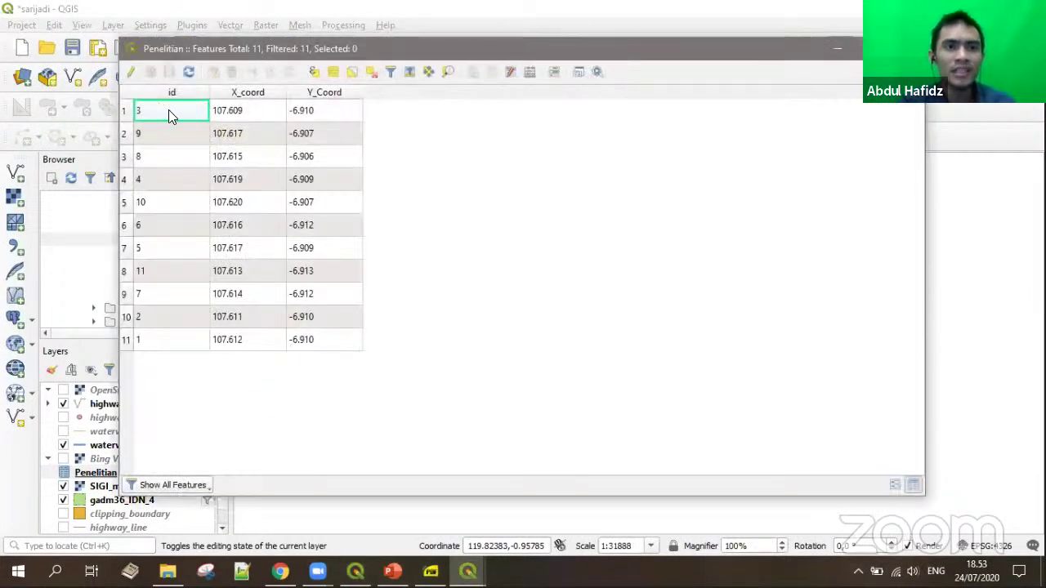
click(245, 113)
click(309, 114)
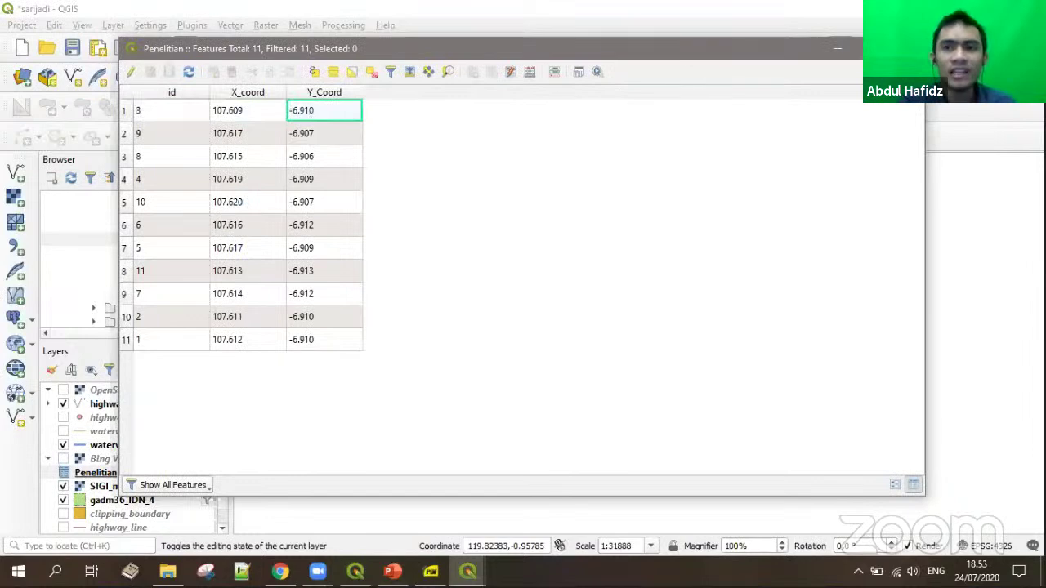
key(Escape)
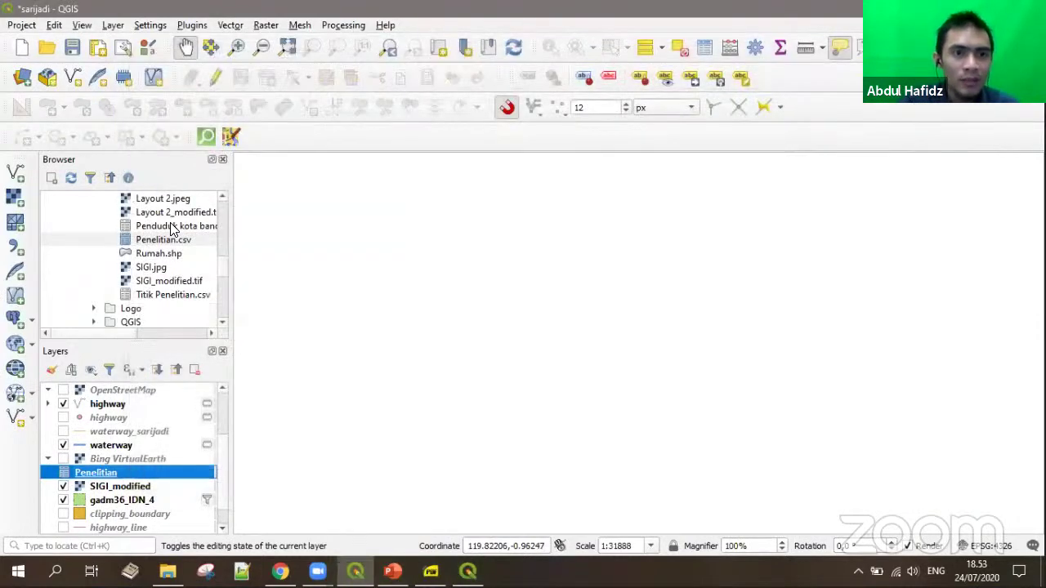
Step: Add Penduduk kota bandung.csv to the project from the DIGITASI folder and open its attribute table
click(178, 226)
right_click(122, 477)
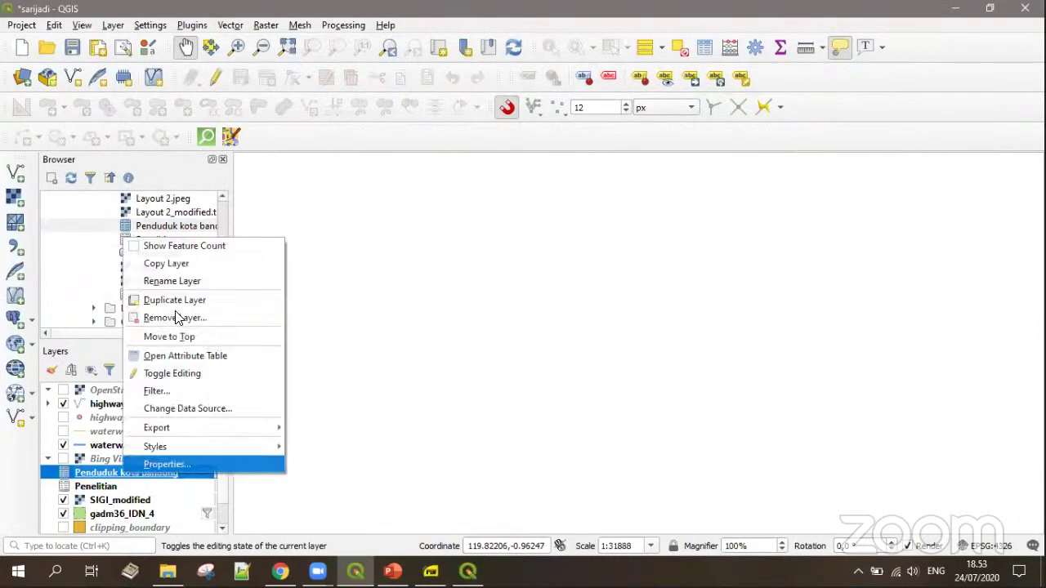
click(186, 81)
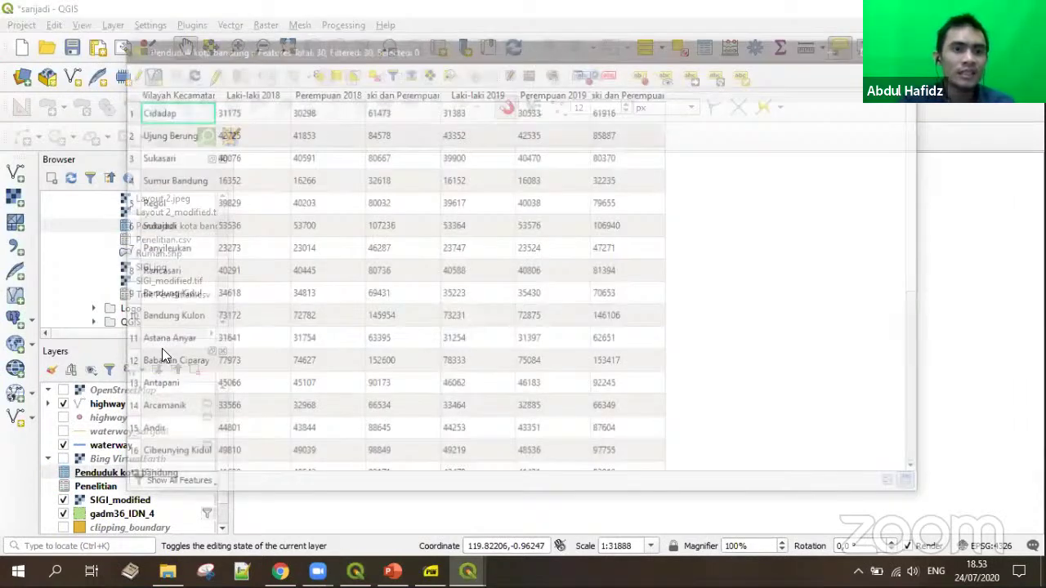
click(171, 248)
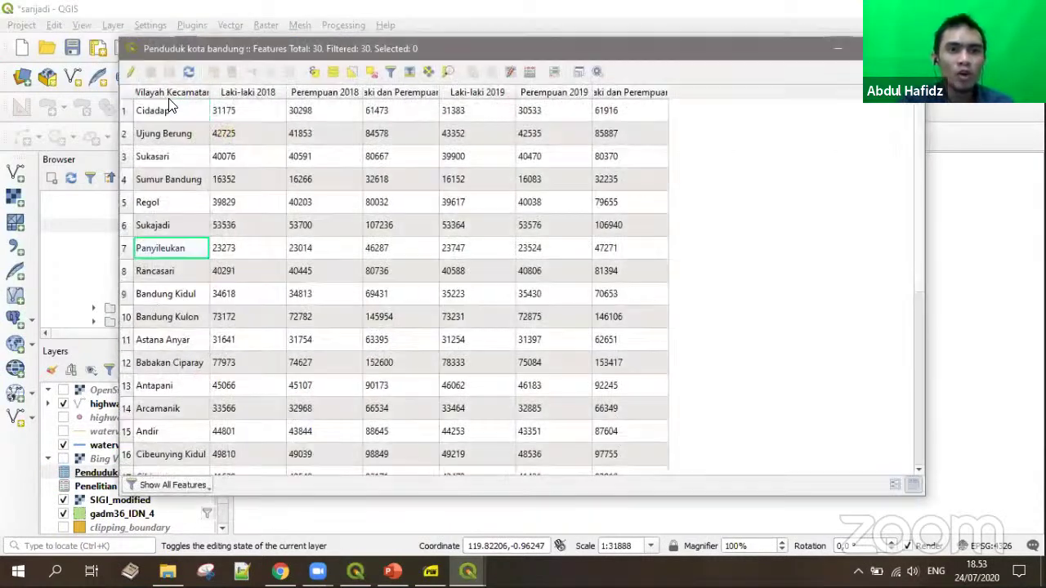
Step: Sort the Penduduk kota bandung table by Perempuan 2019 in descending order, review the district population columns, and close the table
drag(242, 117, 601, 98)
click(566, 92)
click(527, 92)
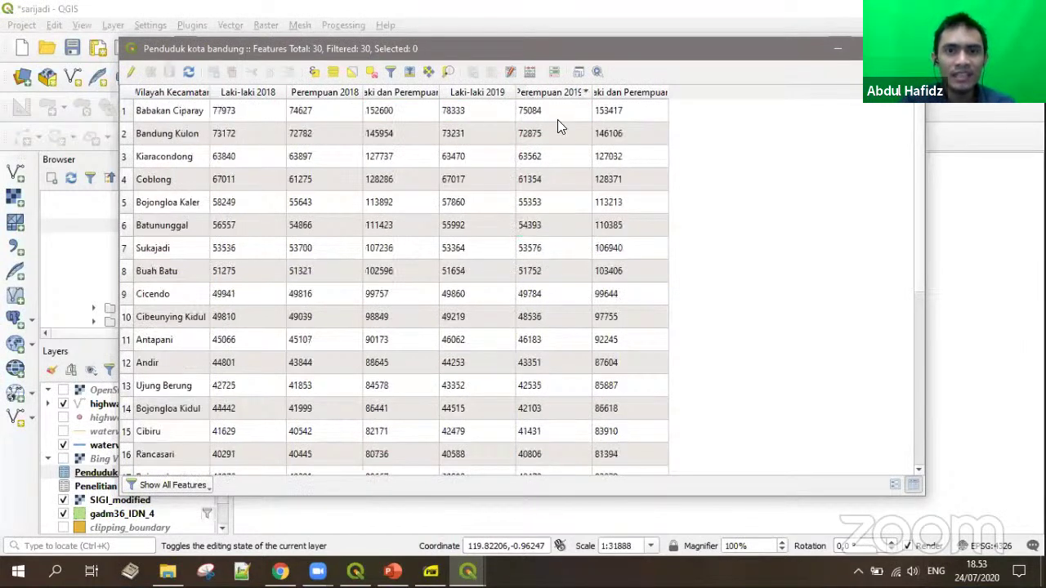
drag(515, 152, 401, 156)
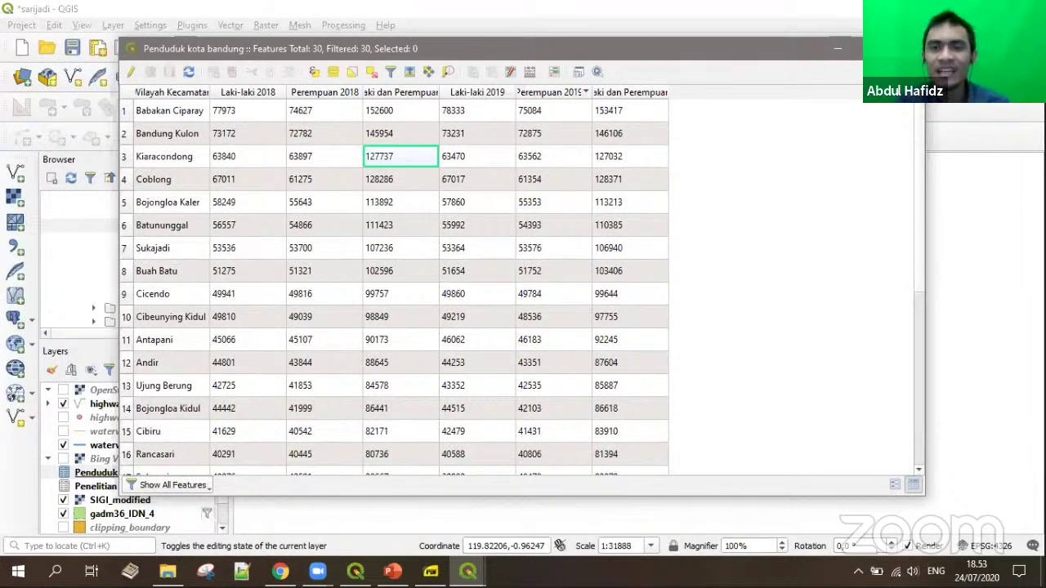
drag(162, 117, 159, 296)
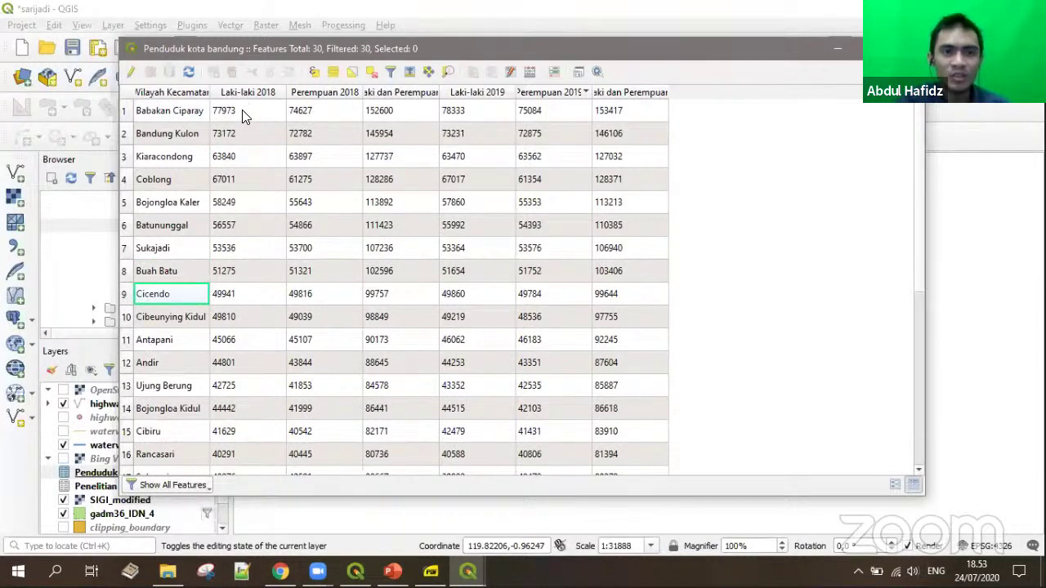
click(227, 346)
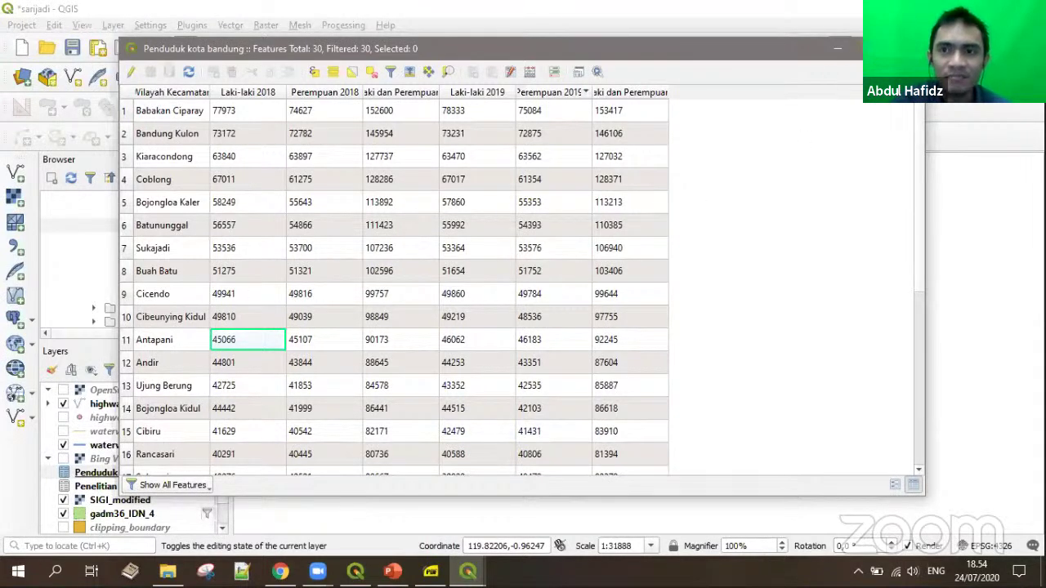
click(904, 50)
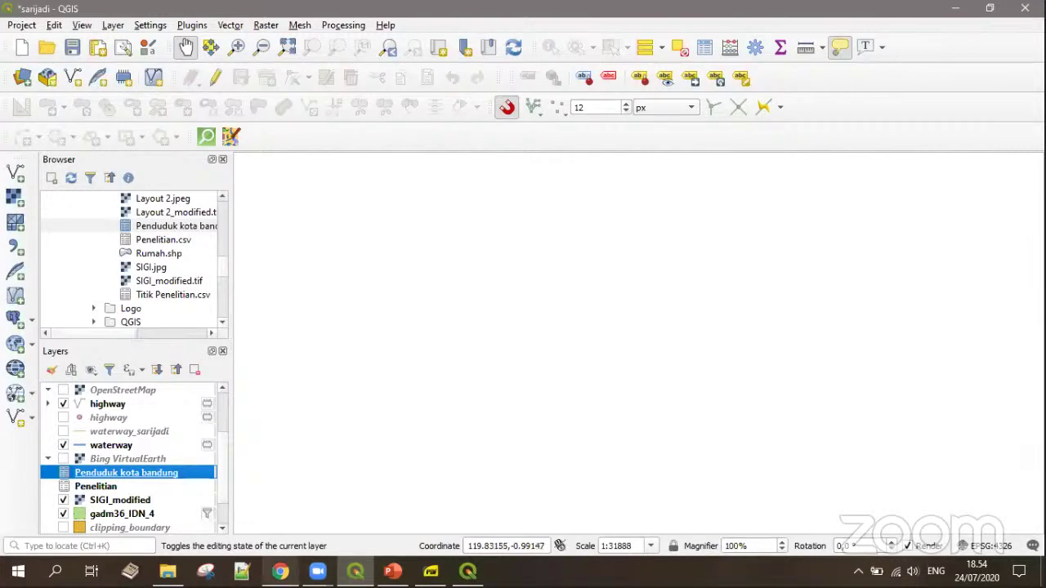
Step: Switch to Chrome and search the web for "plugin automatic digitation qgis" in a new tab
click(281, 571)
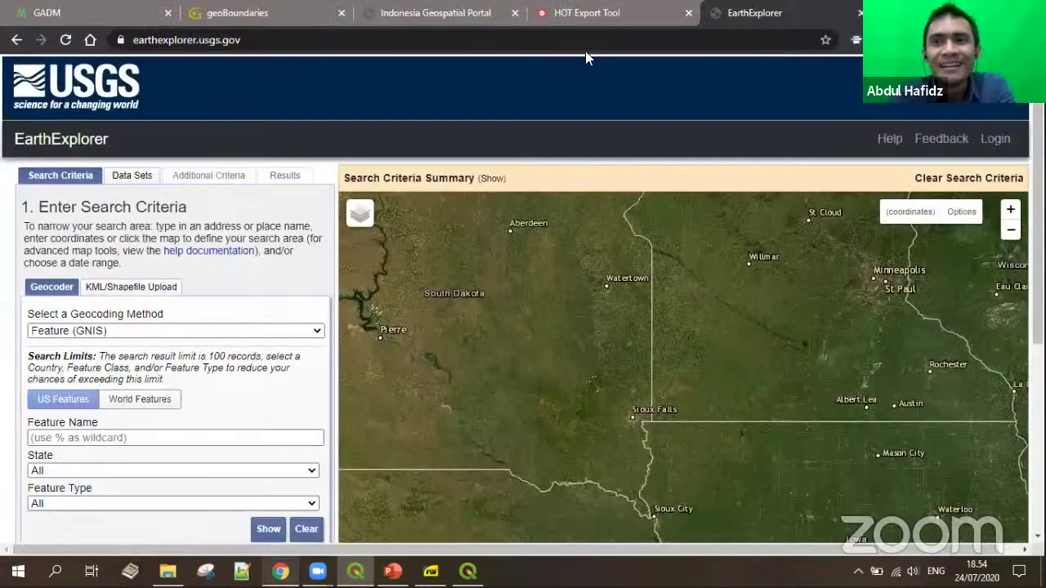
key(ctrl+t)
text(plugin)
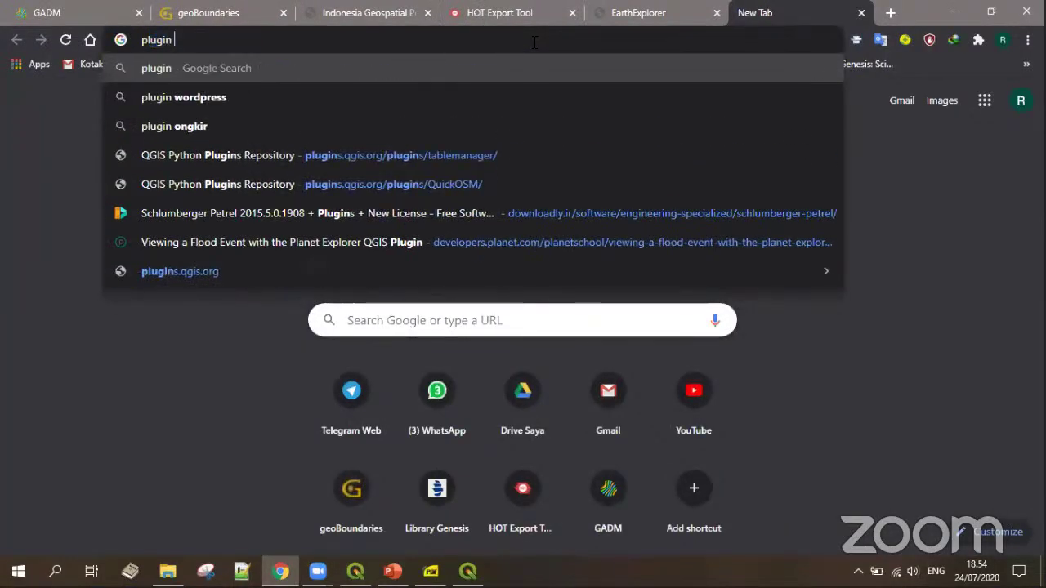
text( dig)
key(BackSpace)
key(BackSpace)
key(BackSpace)
text(automatic )
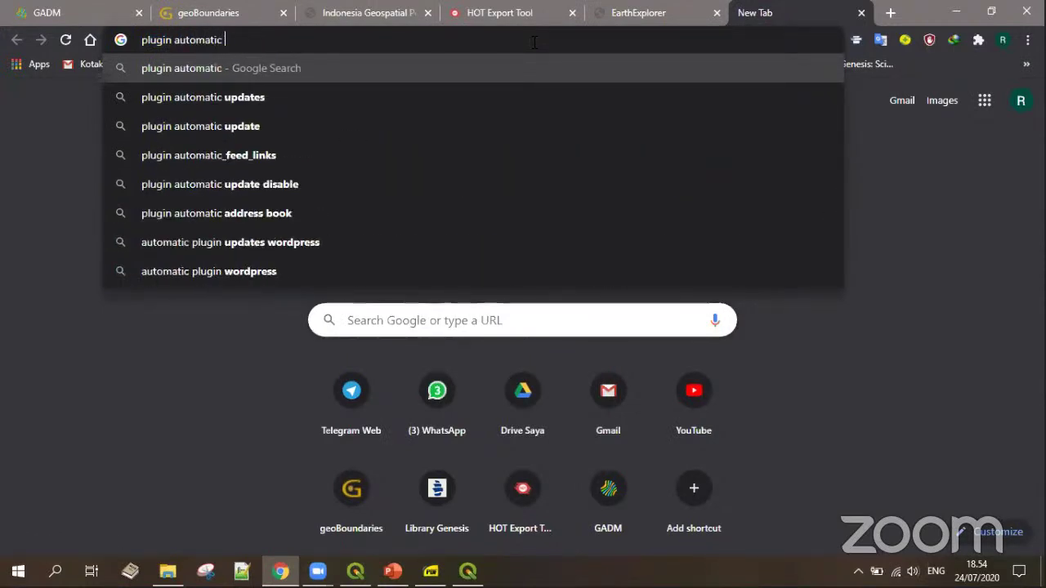
text(digita)
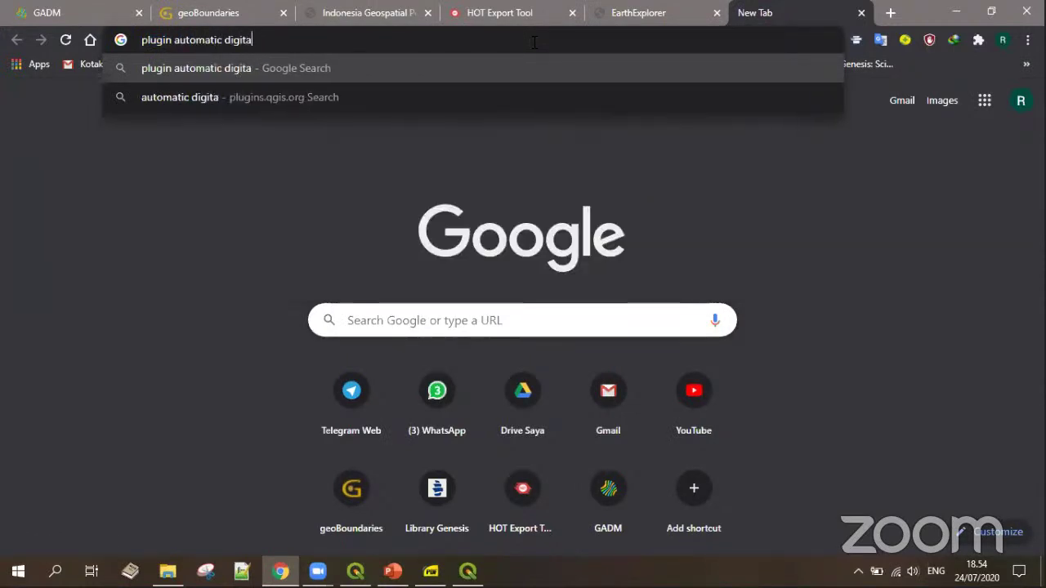
text(tion qgis)
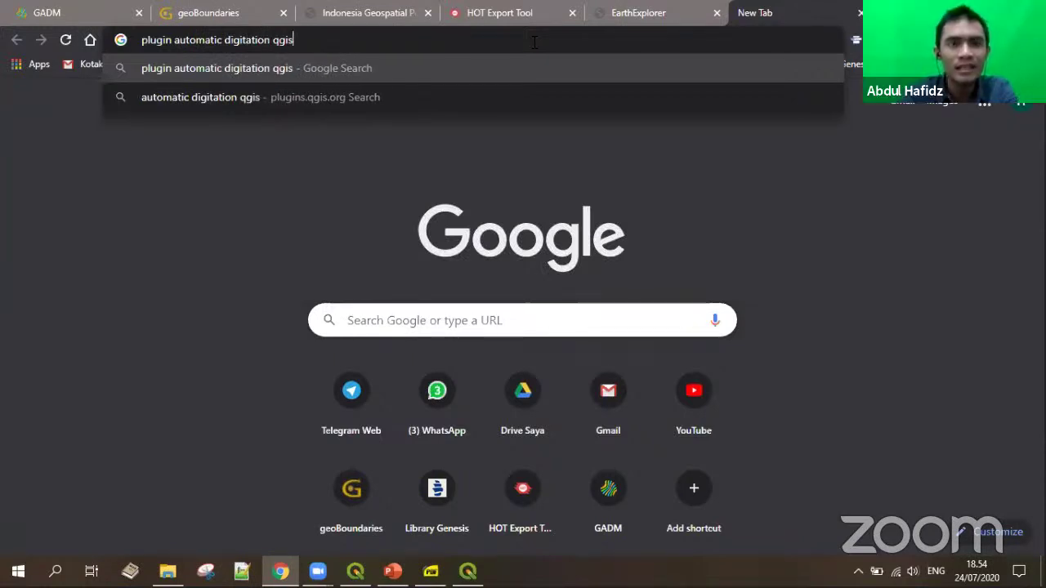
key(Return)
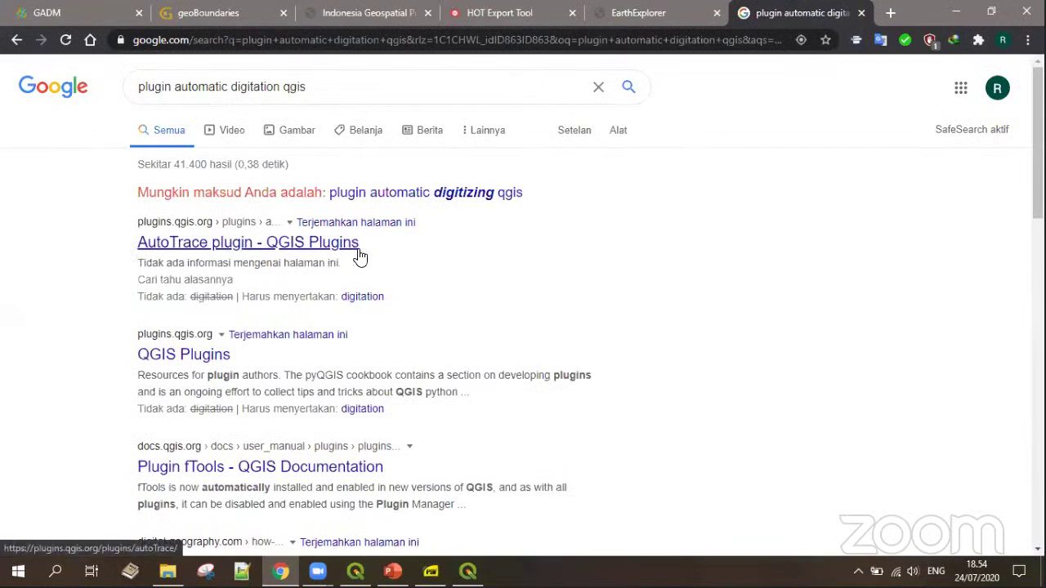
Step: Open the "AutoTrace plugin - QGIS Plugins" search result in a separate tab and bring that page into view
click(439, 199)
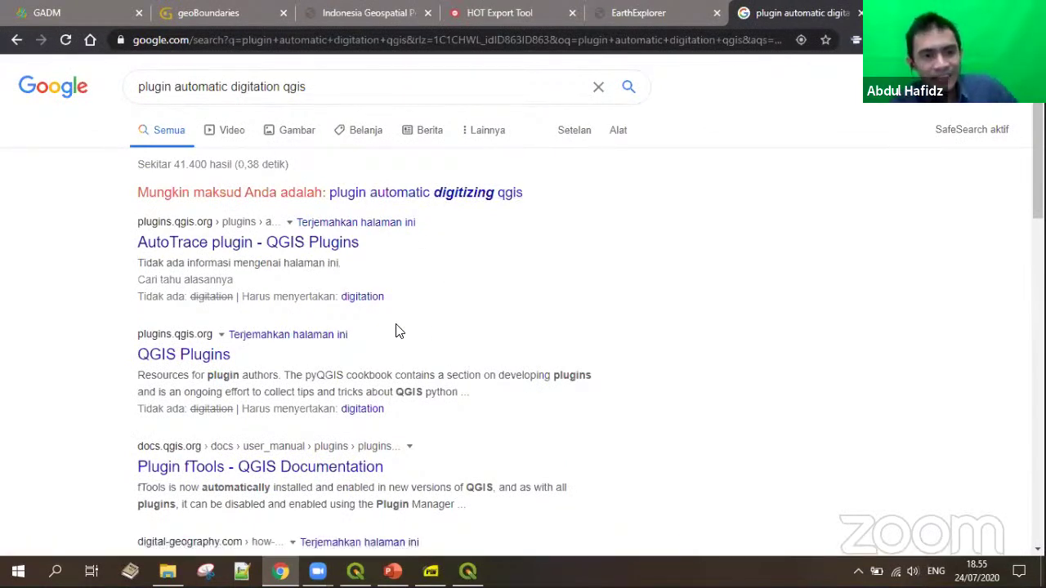
drag(128, 246, 392, 257)
click(489, 270)
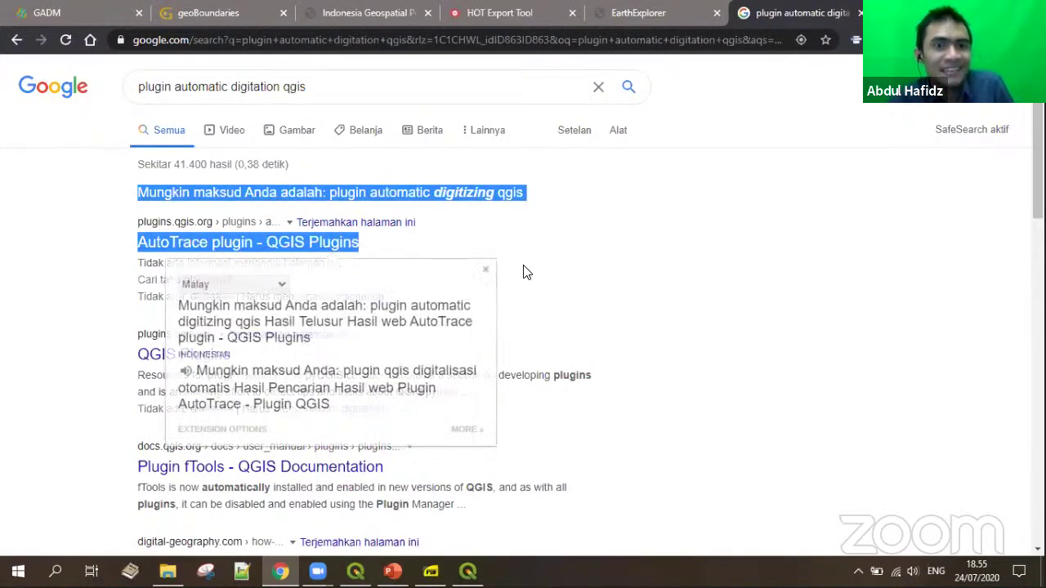
click(275, 257)
right_click(210, 246)
click(252, 257)
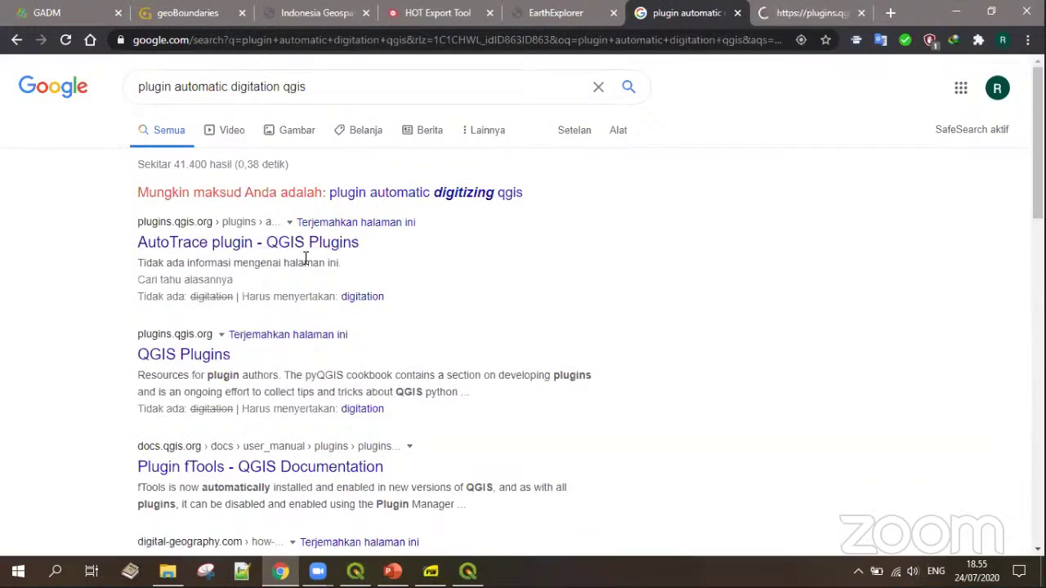
key(ctrl+Tab)
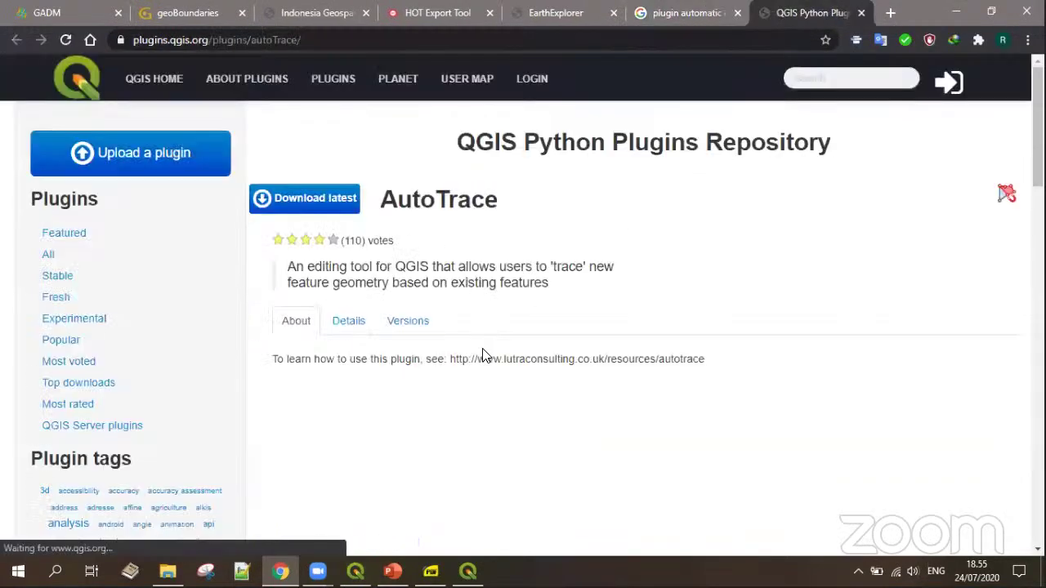
Step: Review the AutoTrace plugin's description and details in the QGIS Python Plugins Repository, and close the page
scroll(482, 357, down, 2)
scroll(381, 205, up, 2)
drag(379, 199, 527, 201)
click(535, 236)
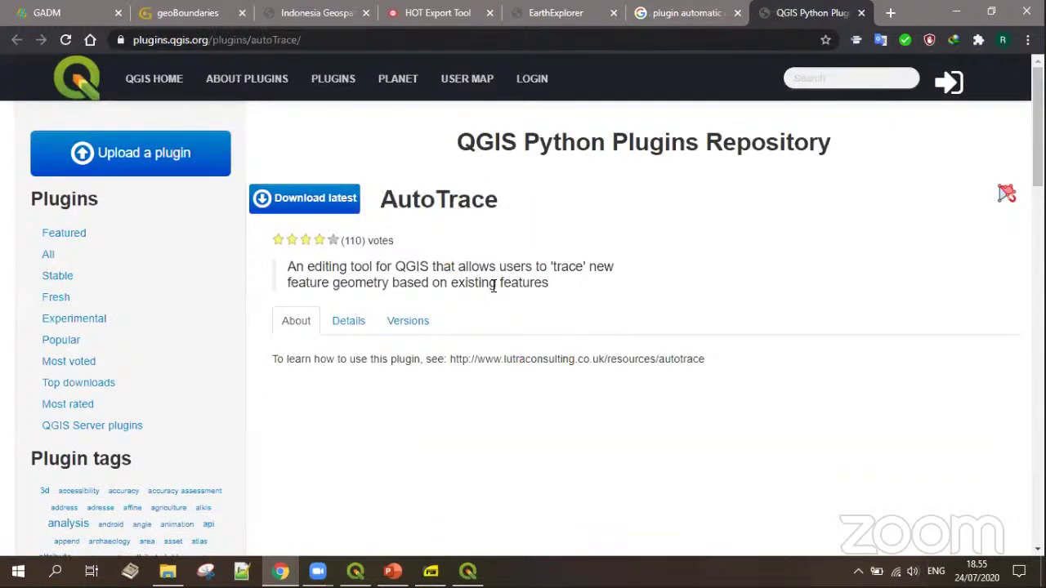
click(359, 323)
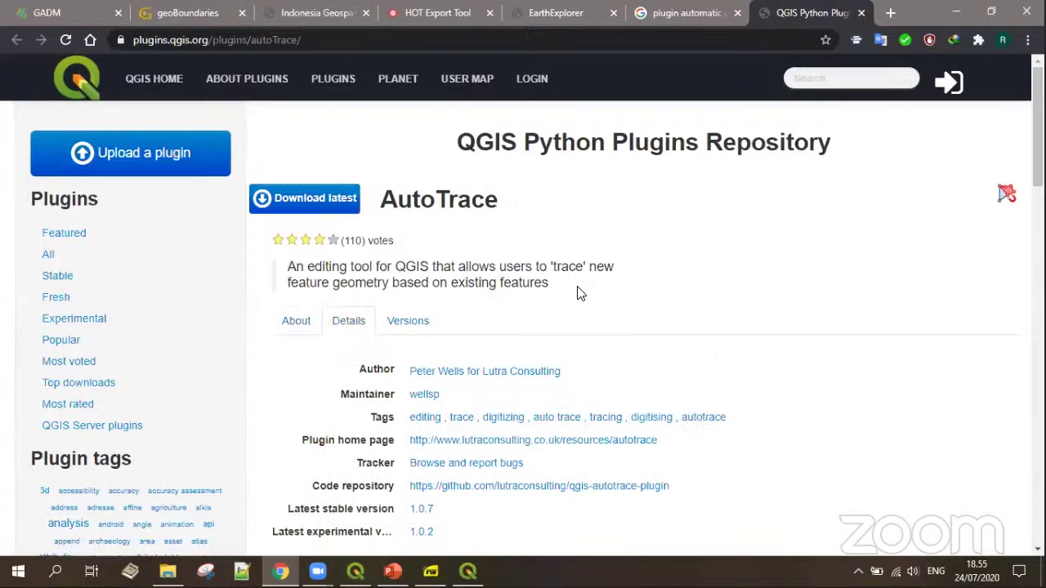
scroll(579, 286, down, 3)
scroll(691, 140, up, 3)
key(ctrl+w)
Step: Switch back to QGIS and start a new empty project in place of sarijadi
key(alt+Tab)
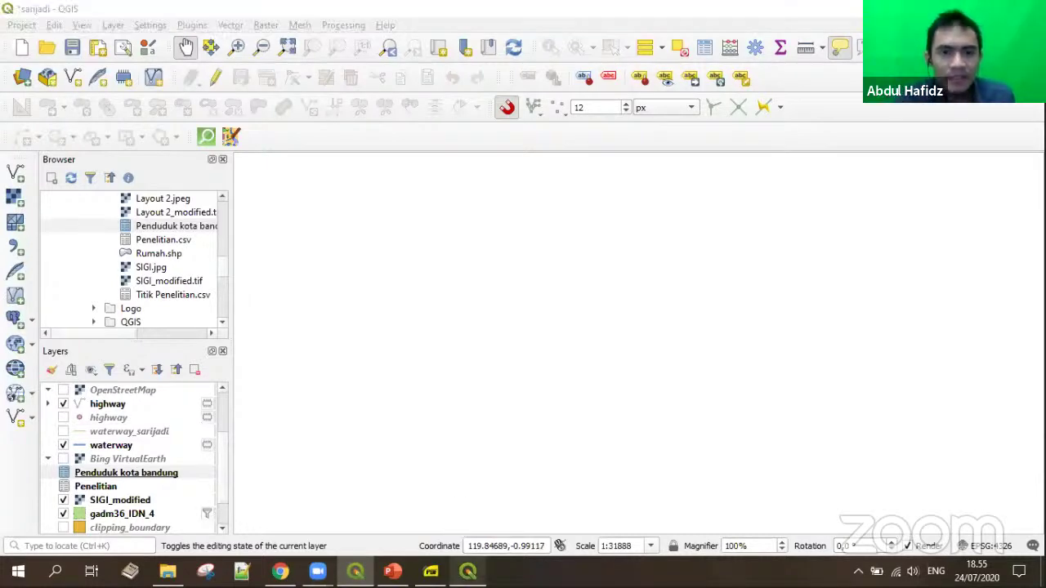
click(356, 571)
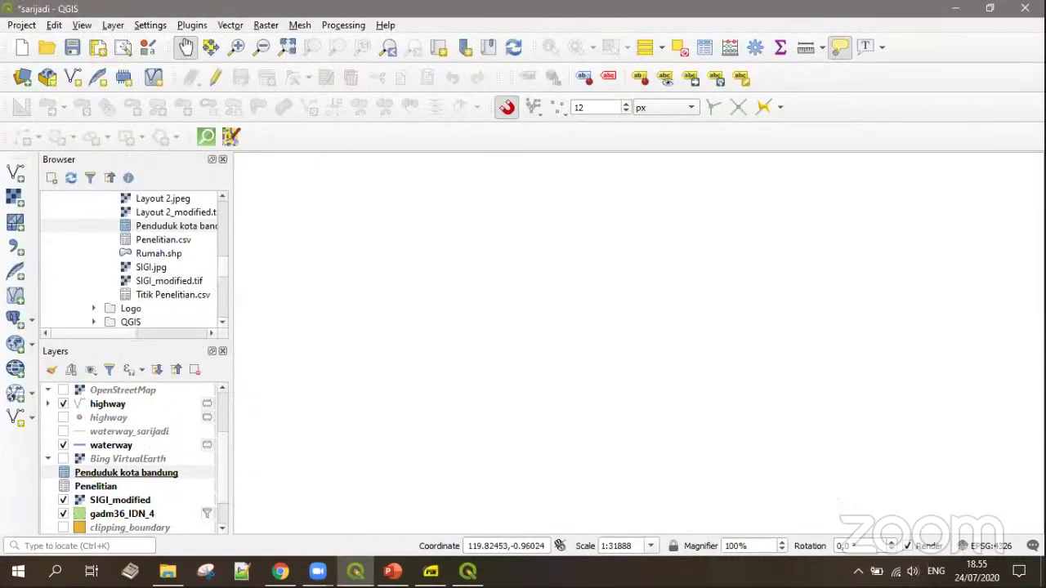
click(22, 51)
click(547, 304)
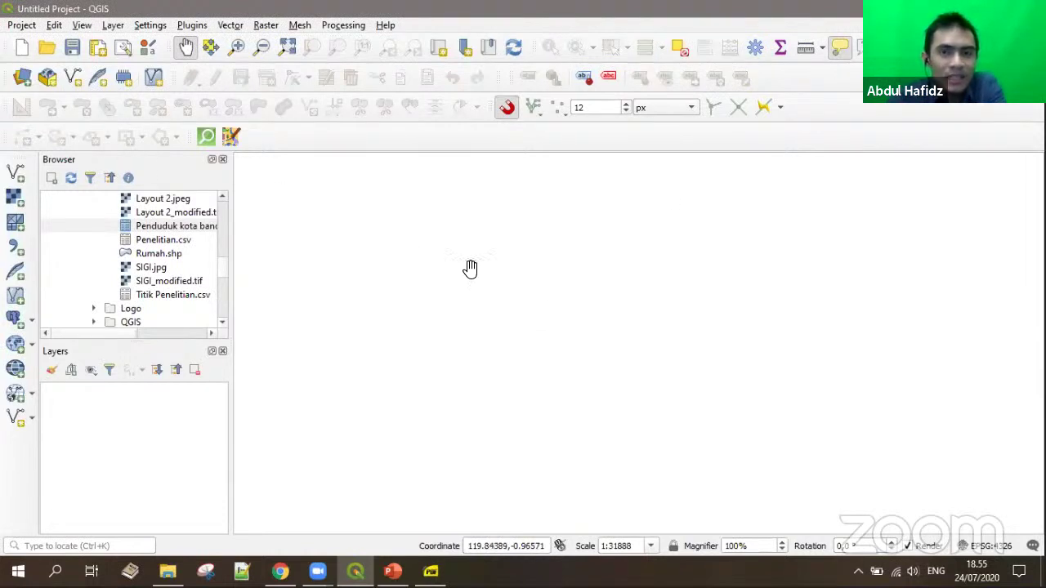
Step: Add ne_10m_admin_0_map_units.shp from the Natural Earth 10m_cultural folder to the new project
scroll(118, 265, up, 5)
scroll(119, 266, up, 8)
scroll(118, 266, up, 2)
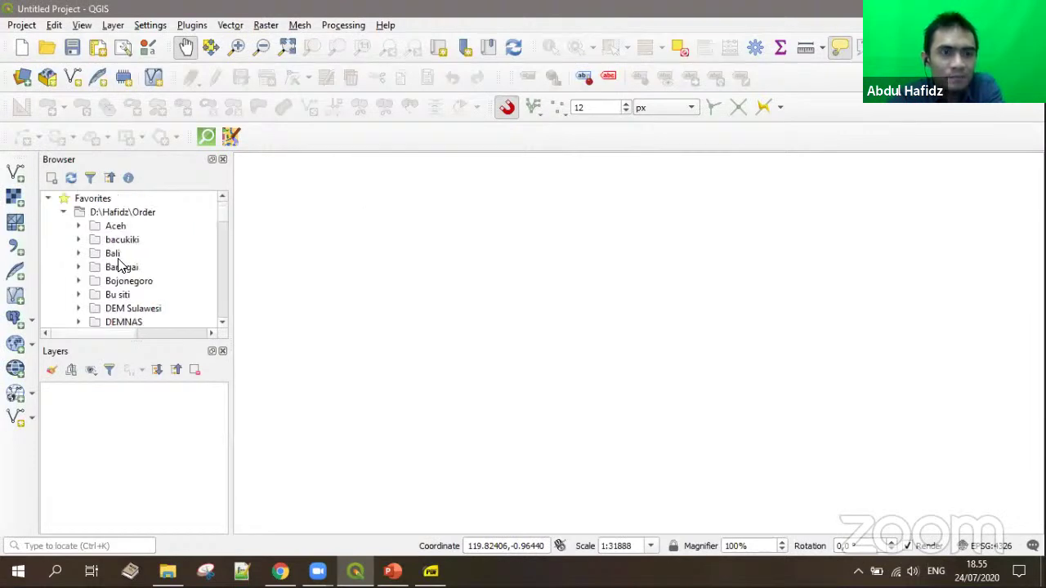
click(64, 213)
click(64, 254)
scroll(90, 260, down, 2)
scroll(87, 259, up, 1)
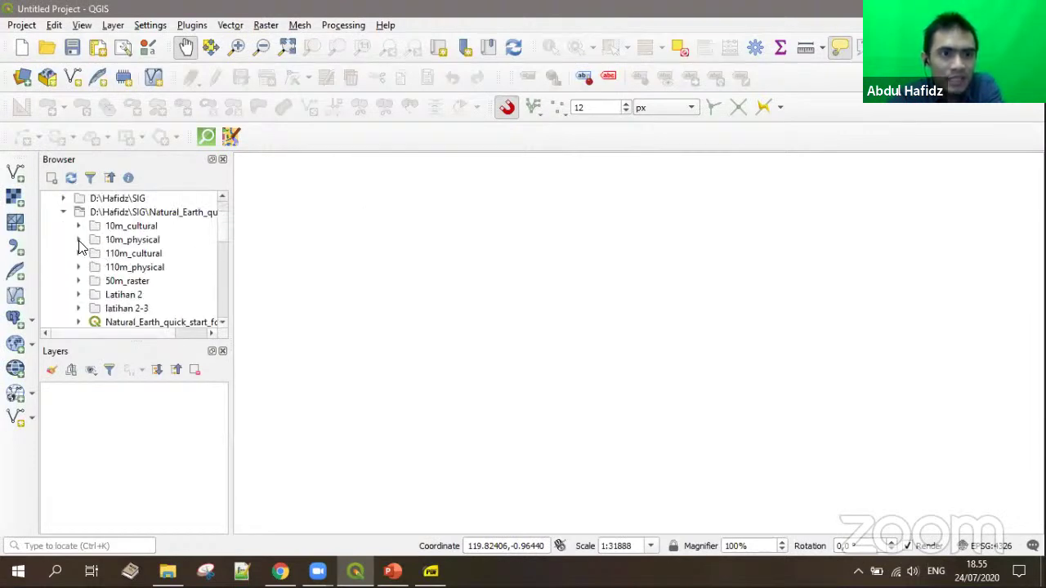
click(81, 245)
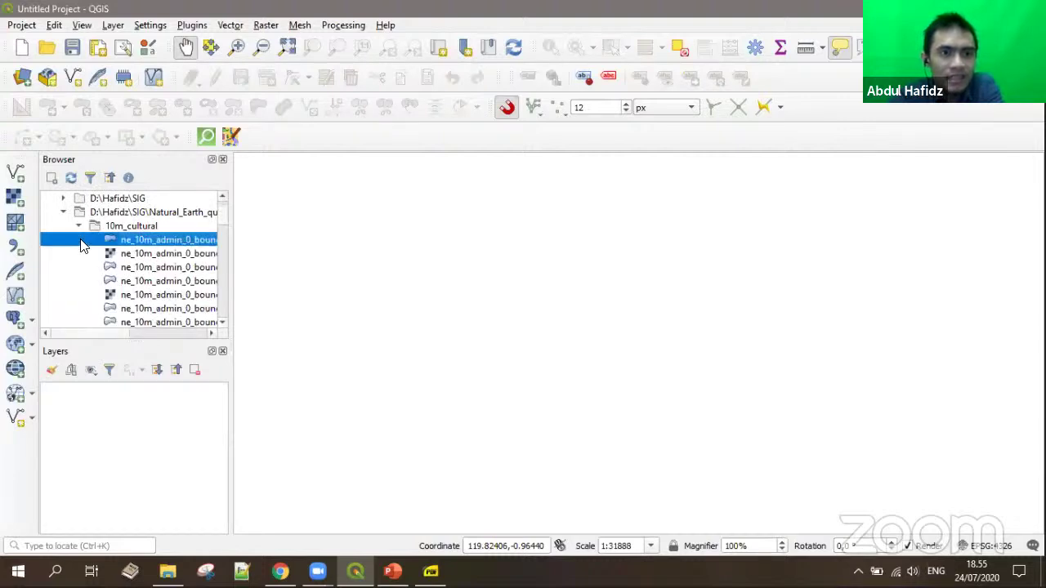
scroll(125, 282, down, 3)
drag(109, 334, 155, 333)
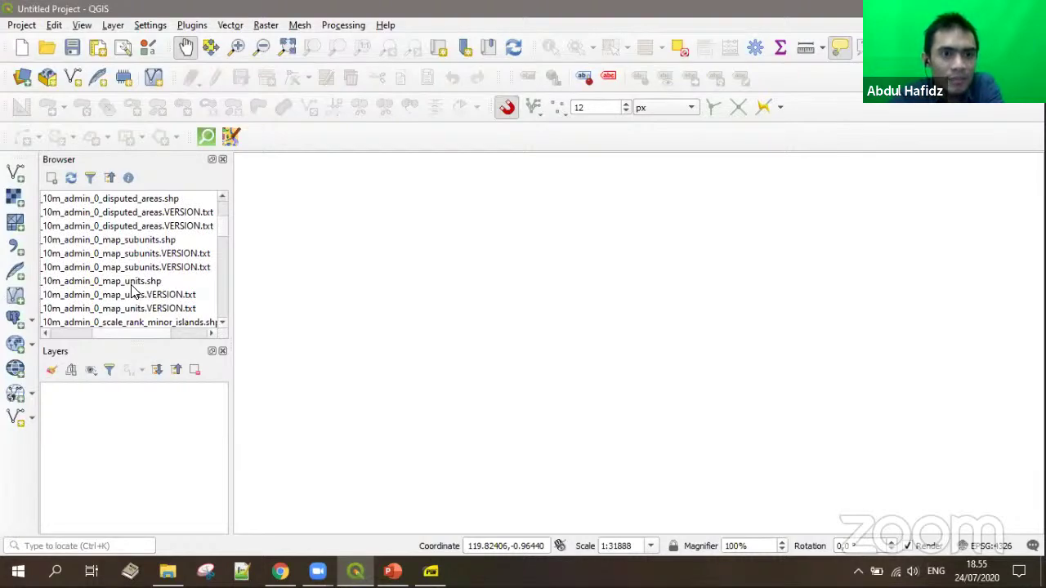
click(131, 286)
double_click(115, 282)
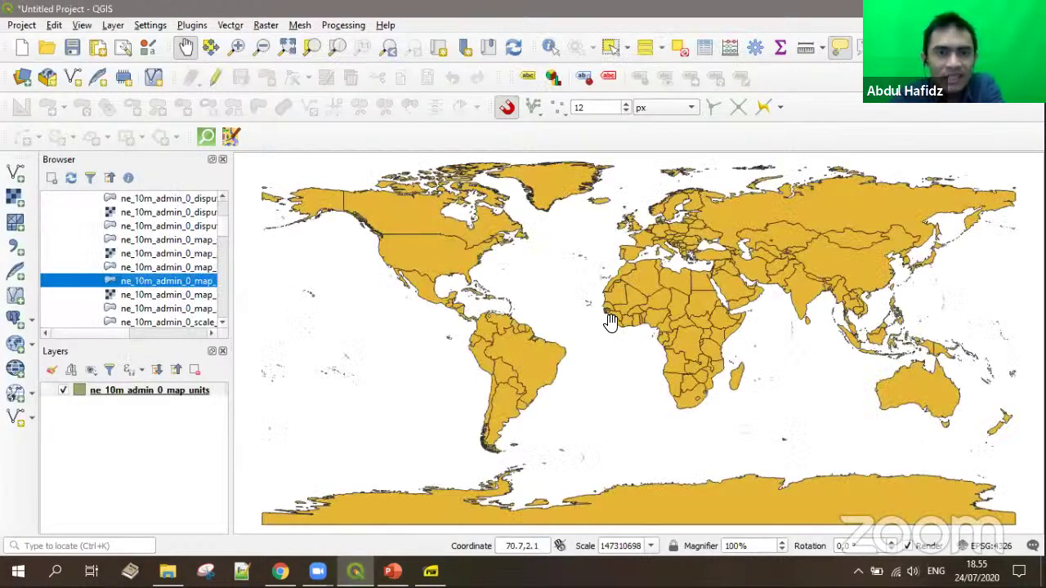
Step: Filter the project coordinate reference systems by "space" and set the project CRS to The_World_From_Space (ESRI:102038)
drag(624, 332, 589, 321)
click(22, 29)
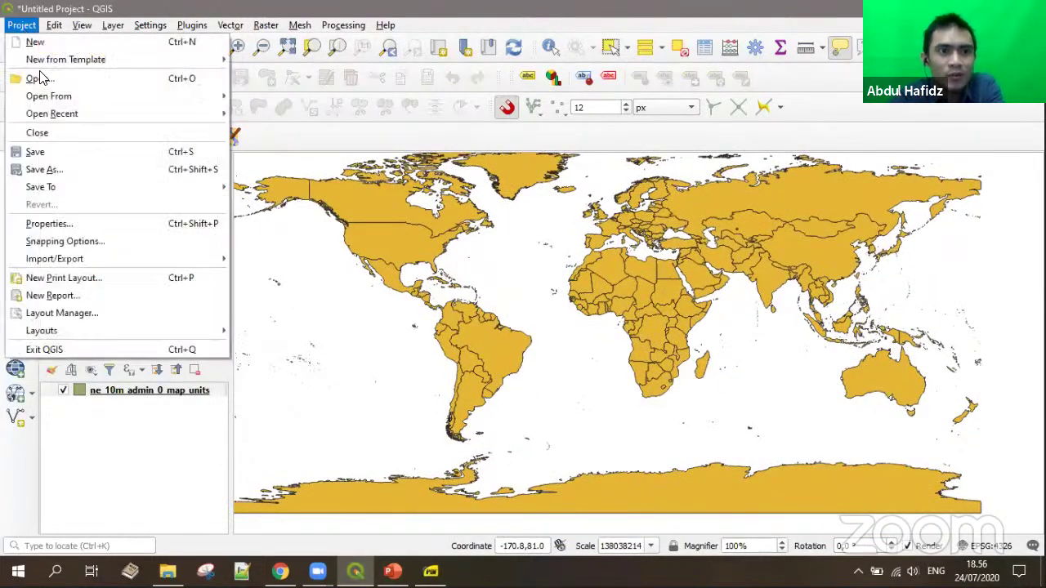
click(75, 225)
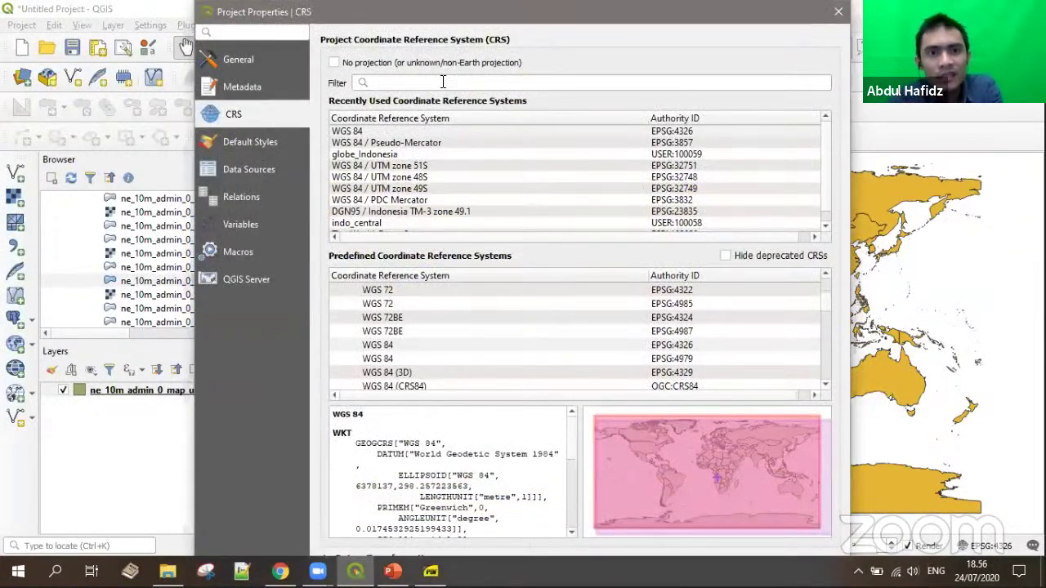
click(442, 81)
text(space)
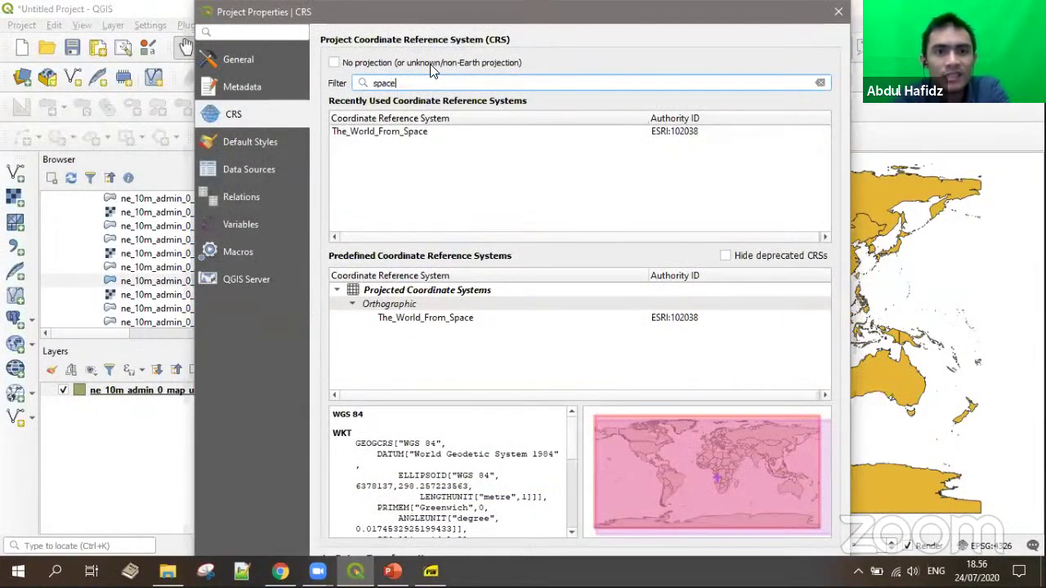
click(411, 135)
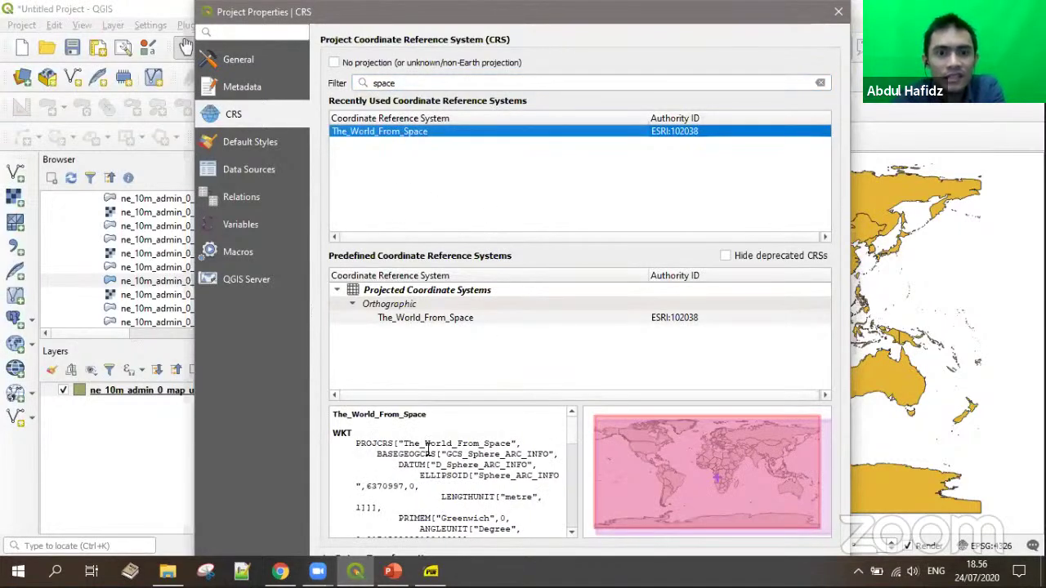
drag(411, 42, 418, 52)
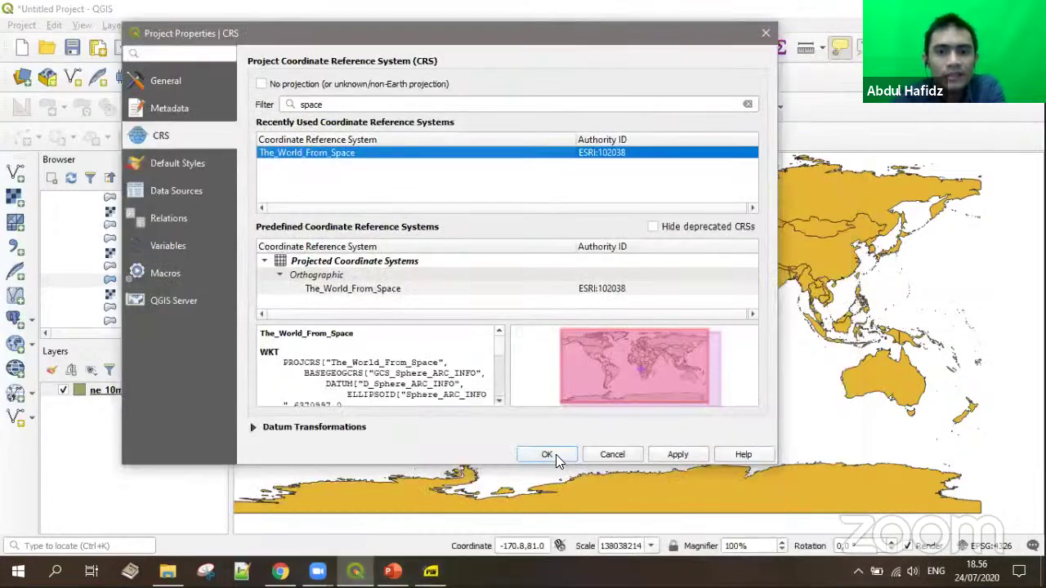
click(555, 454)
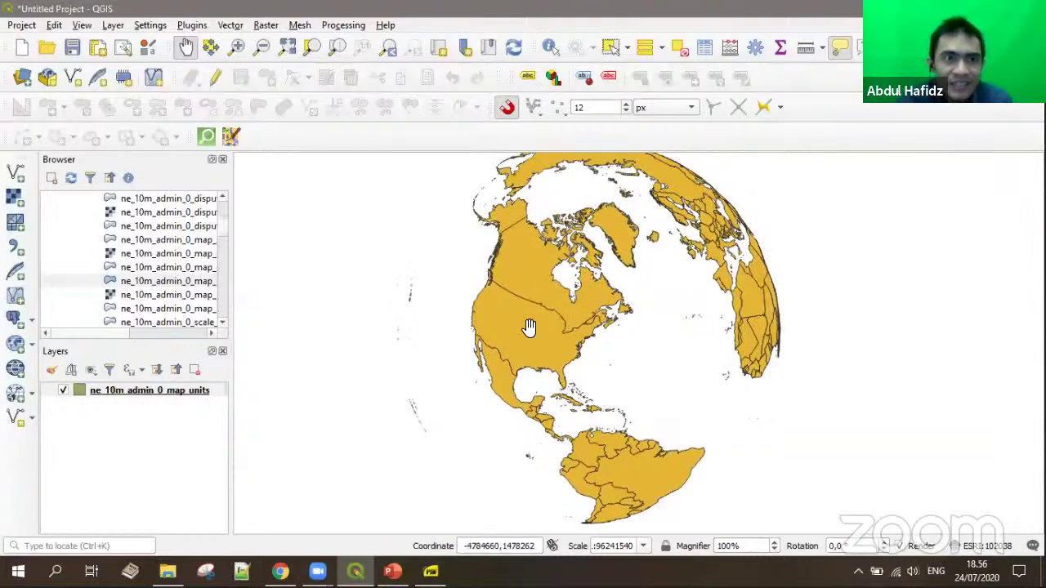
Step: Copy the Proj4 string of The_World_From_Space from the project's coordinate reference system properties
click(31, 29)
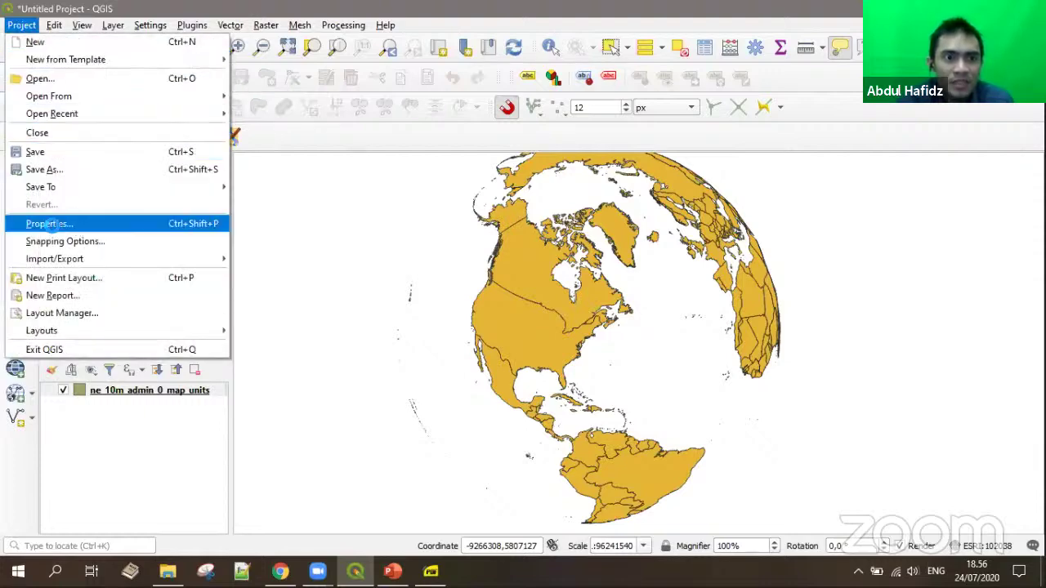
click(49, 223)
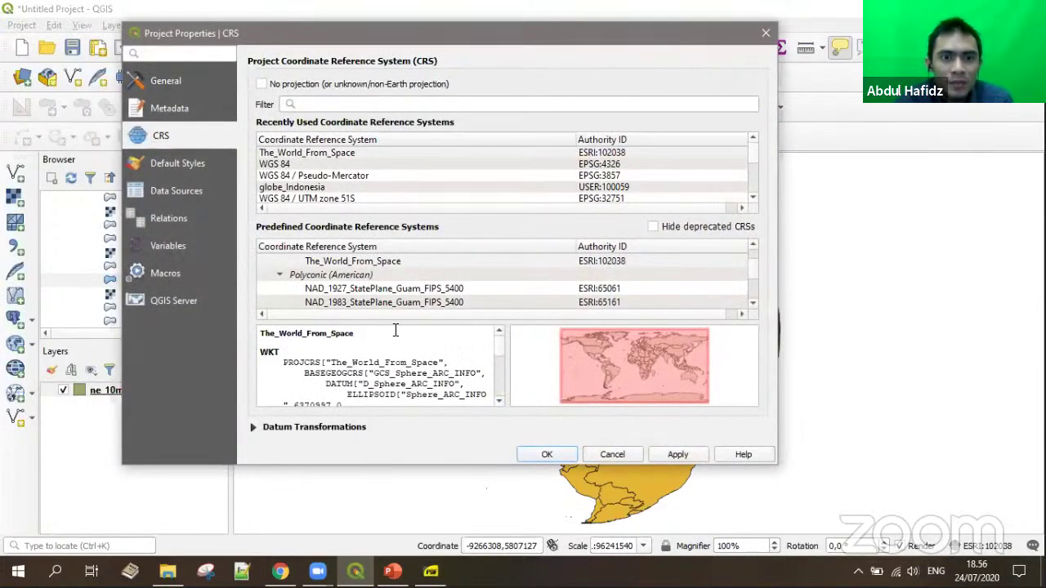
scroll(397, 363, down, 10)
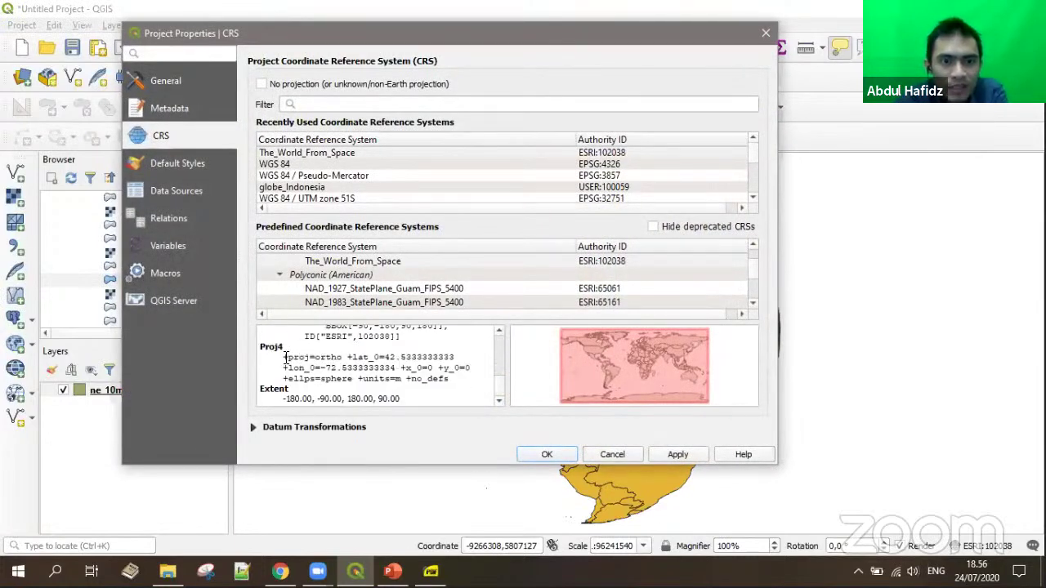
drag(279, 357, 455, 378)
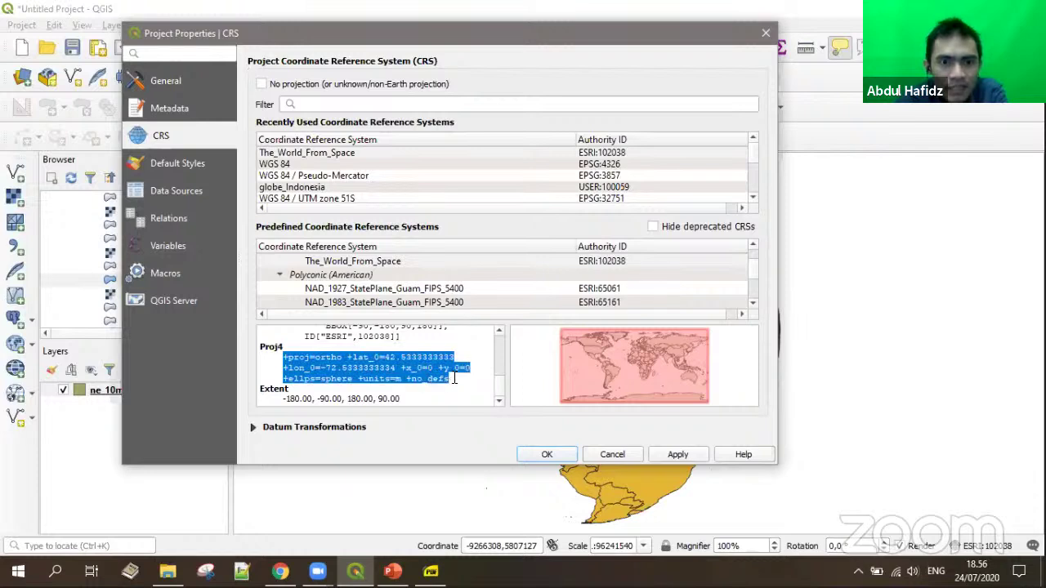
right_click(376, 367)
click(402, 374)
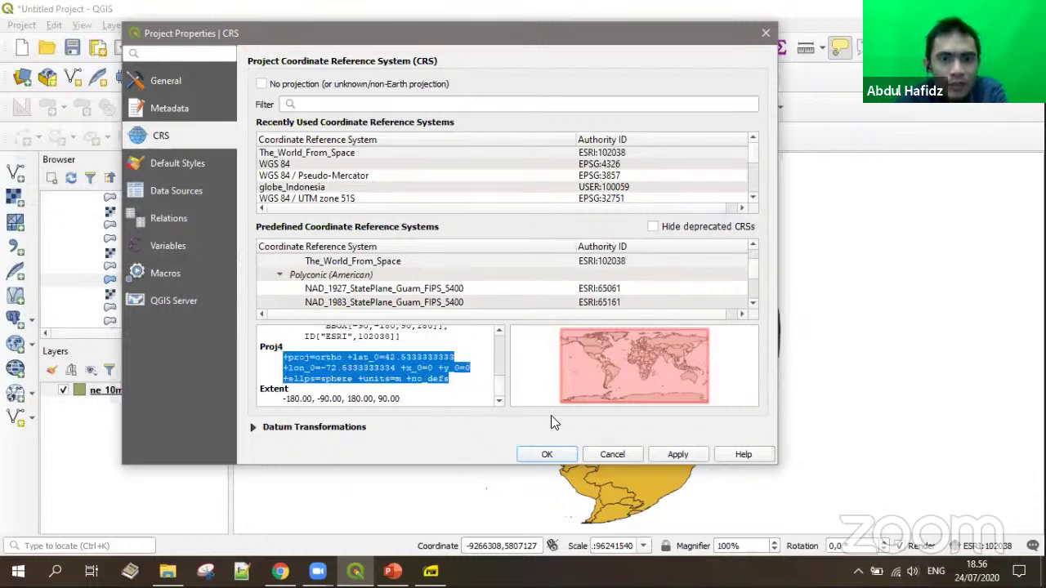
click(618, 454)
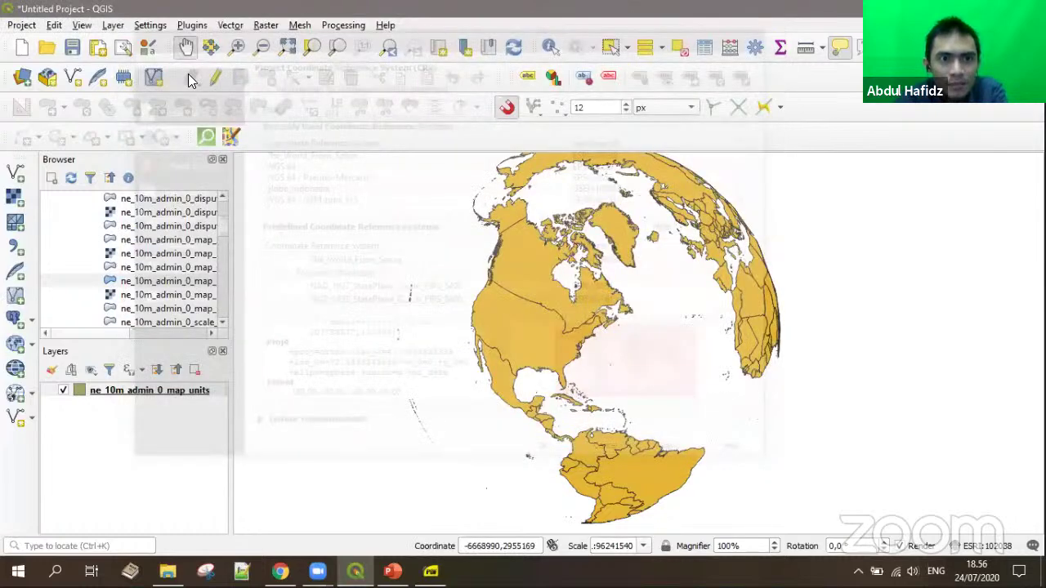
Step: Add a custom coordinate reference system named globe_ind2 in Proj String format, using the copied Proj4 string as its parameters
click(150, 25)
click(187, 58)
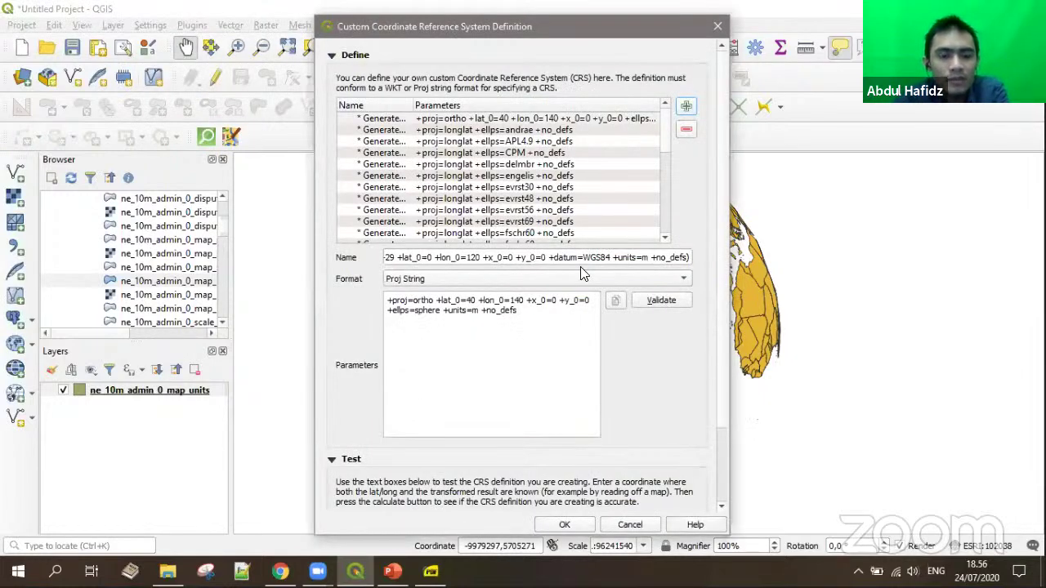
text(globe_ind2)
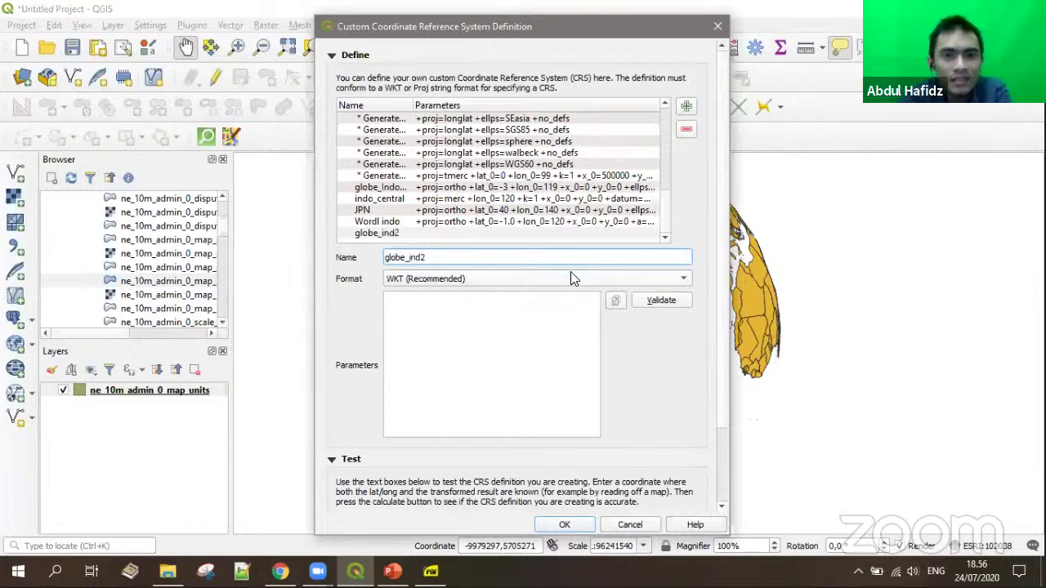
click(572, 278)
click(477, 292)
click(450, 324)
key(ctrl+v)
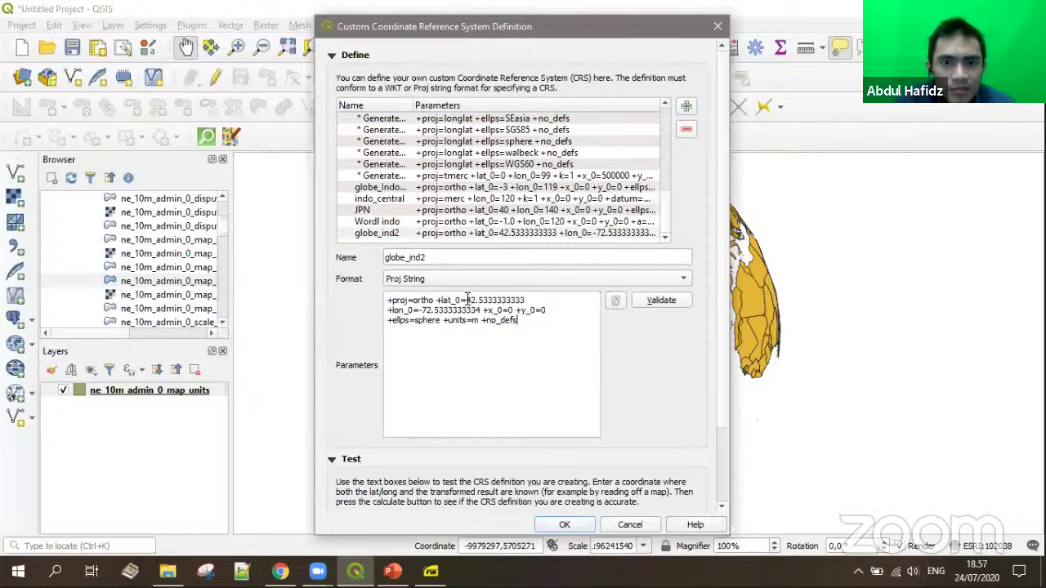
Step: Set lat_0 to -2 and lon_0 to 120 in the globe_ind2 parameters and save the definition
double_click(524, 300)
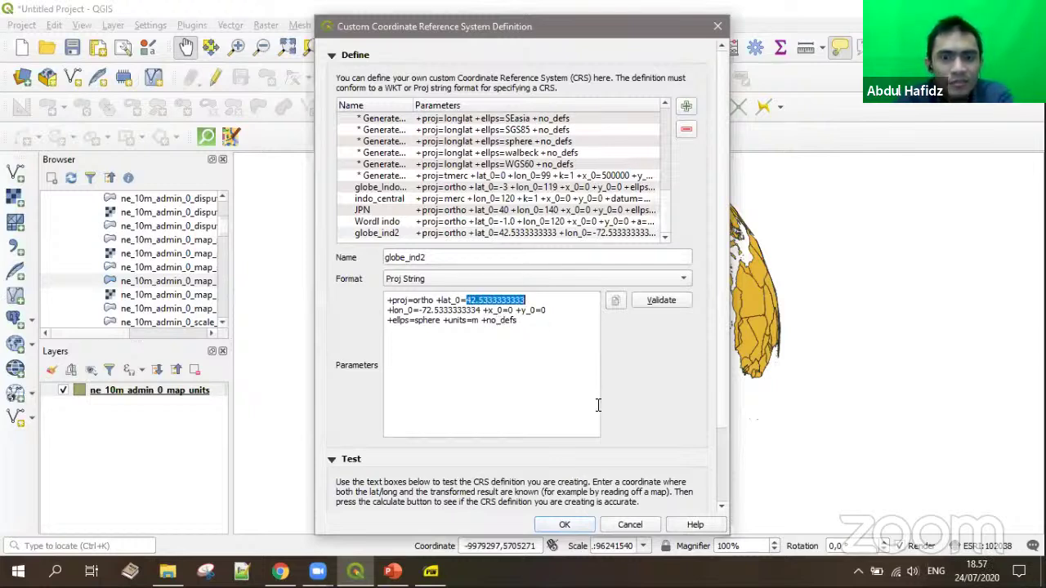
text(-)
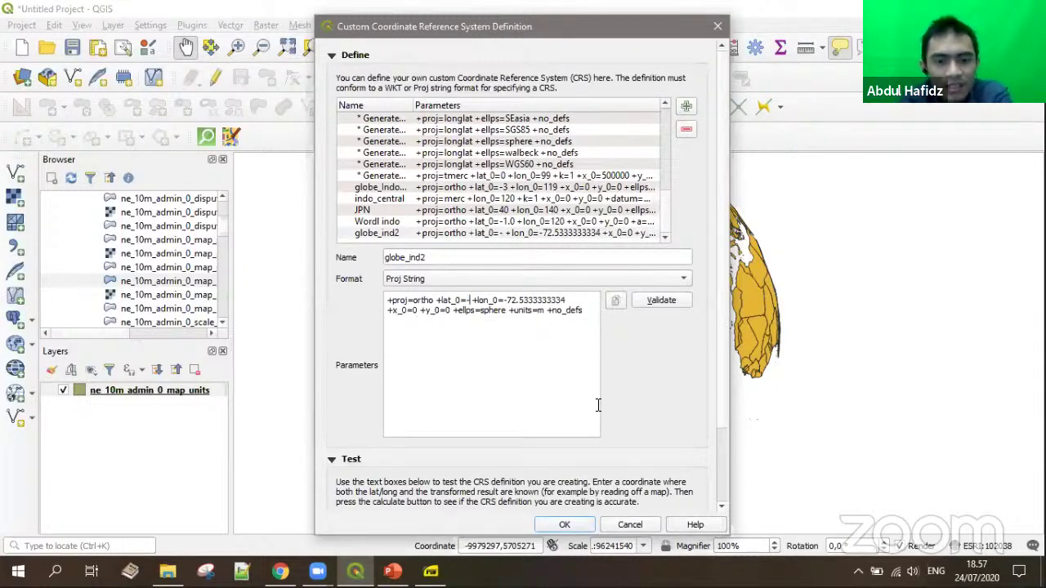
text(2)
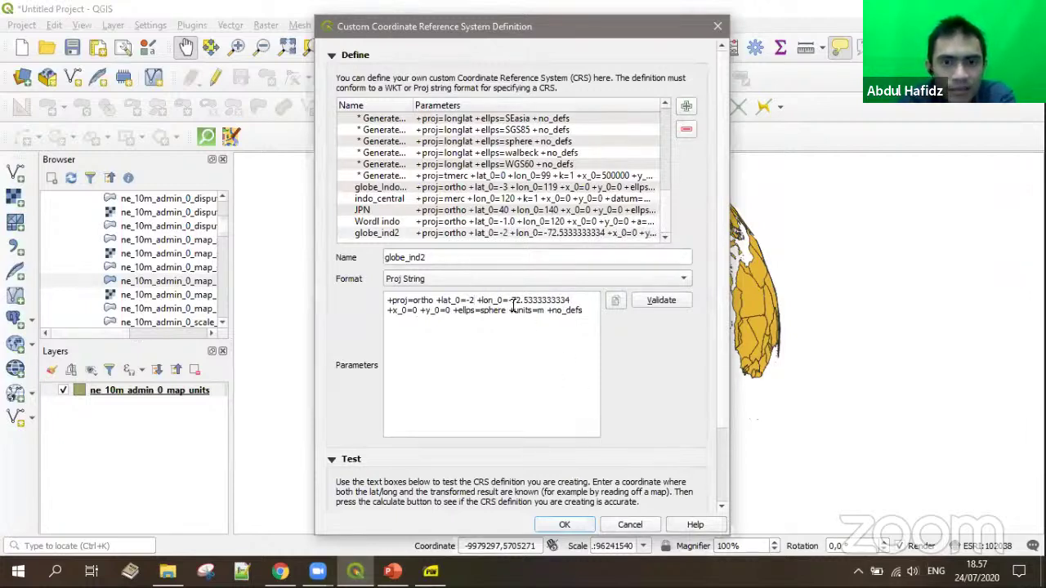
drag(509, 300, 556, 300)
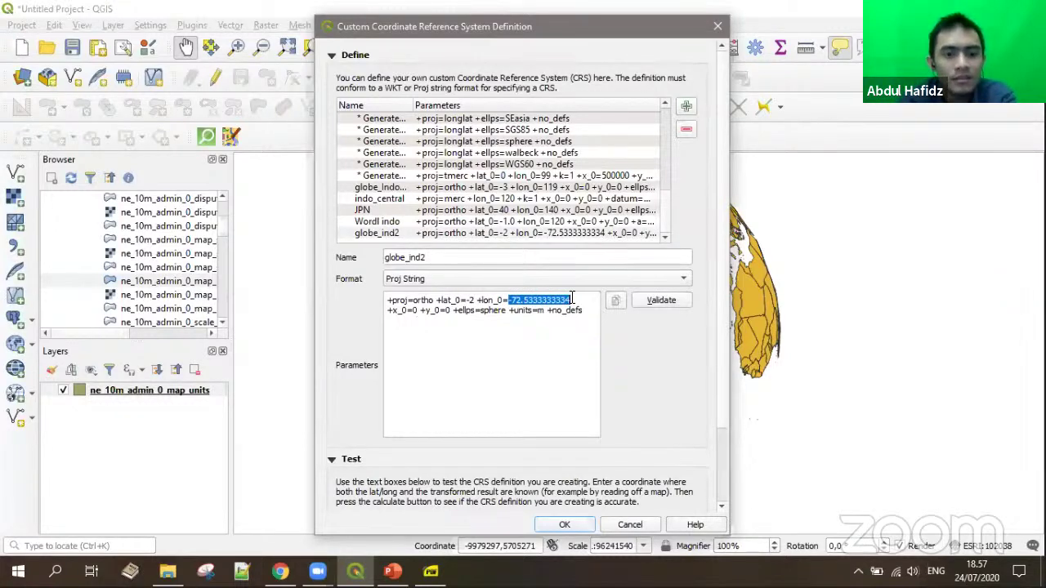
text(120 +x_0=0 +y_0=0)
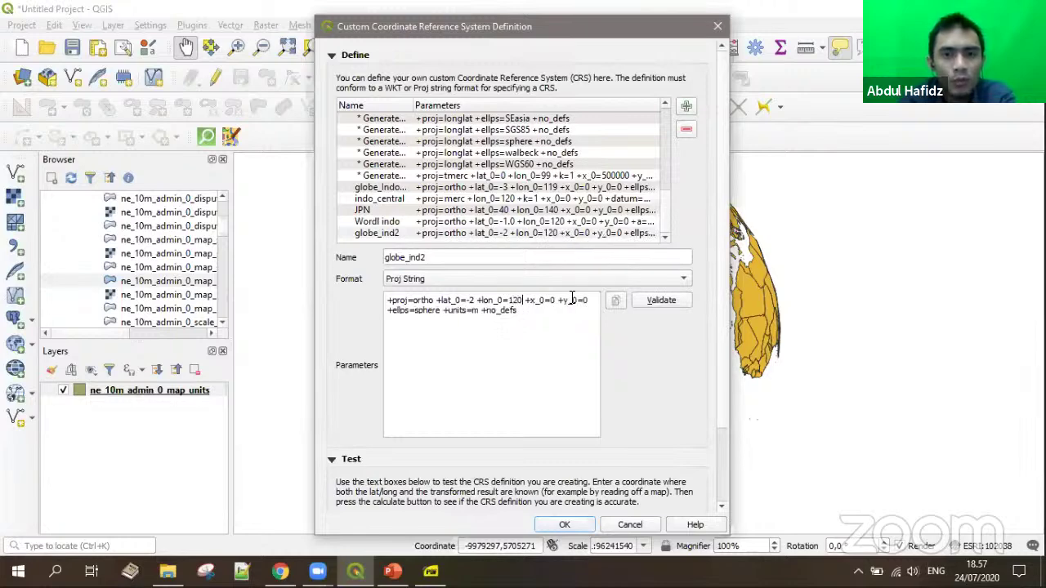
click(572, 530)
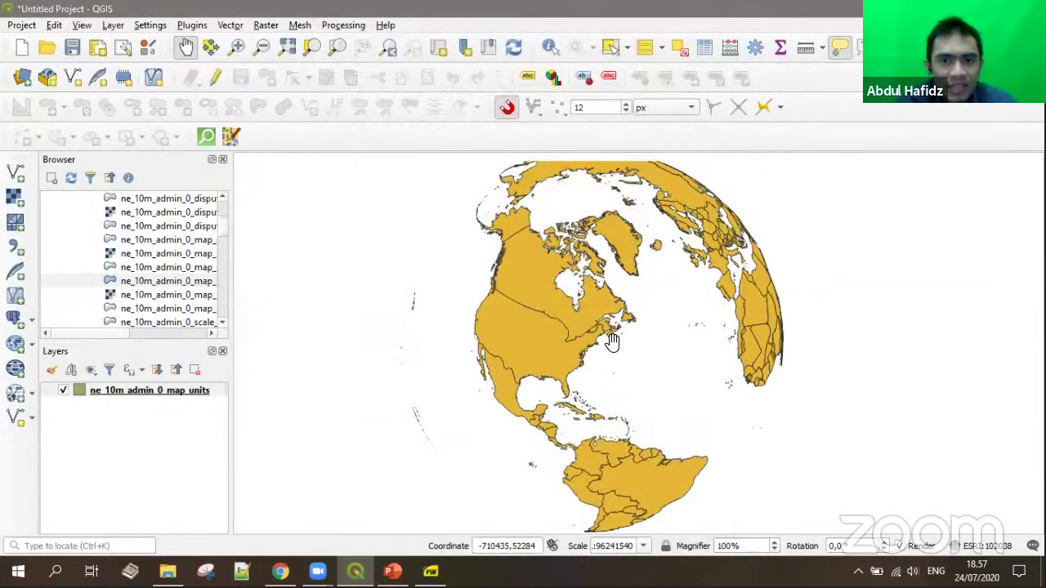
Step: Reopen the custom projection definitions and validate the globe_ind2 projection
drag(612, 342, 633, 360)
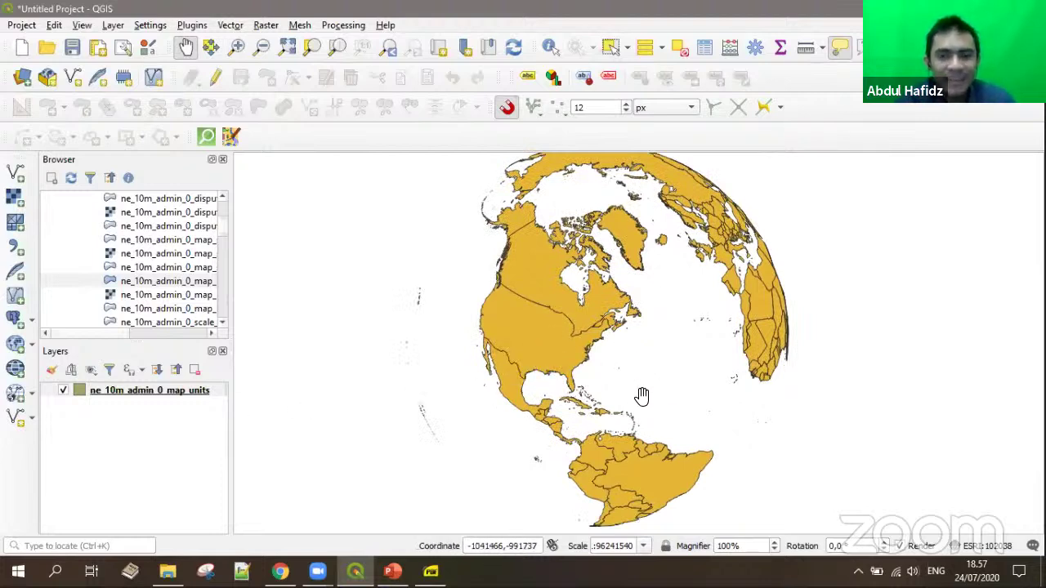
click(150, 25)
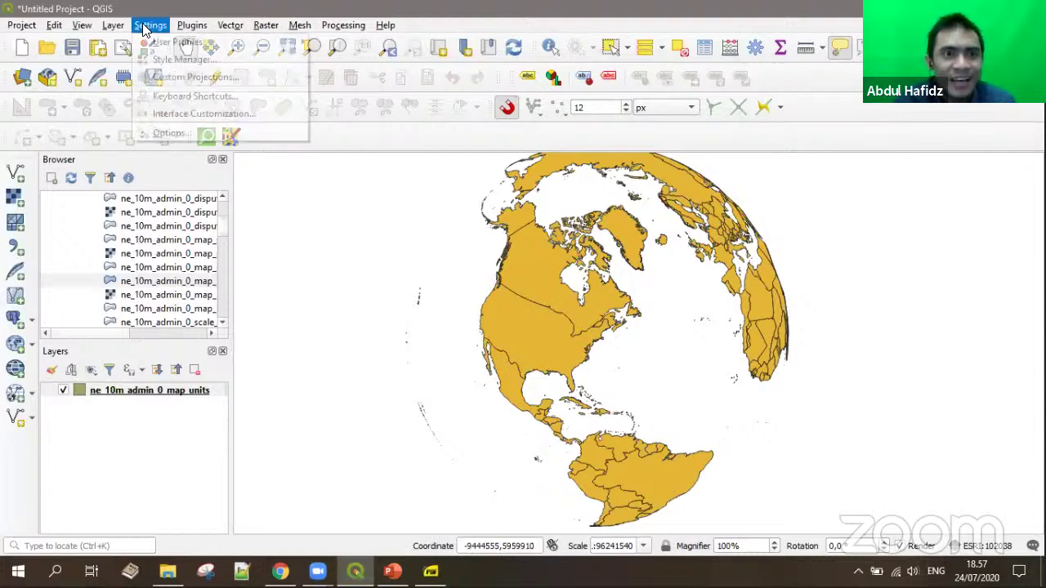
click(166, 107)
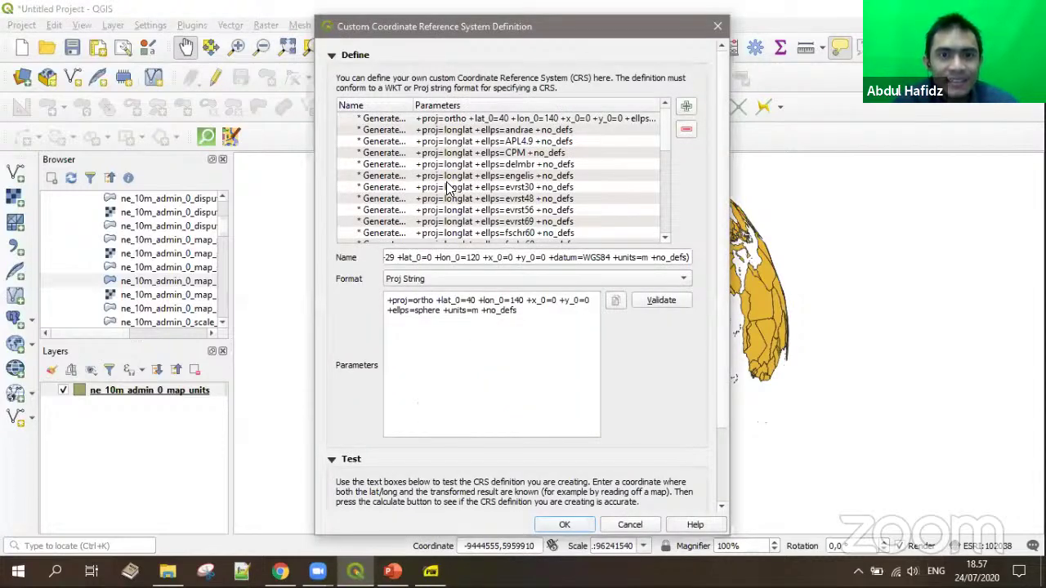
scroll(448, 188, down, 5)
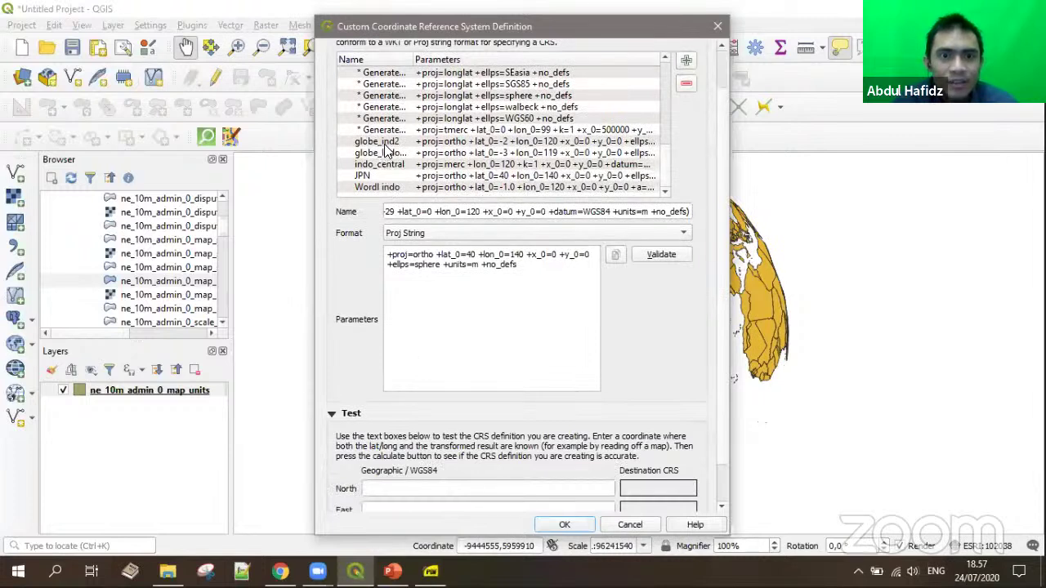
click(388, 142)
click(659, 256)
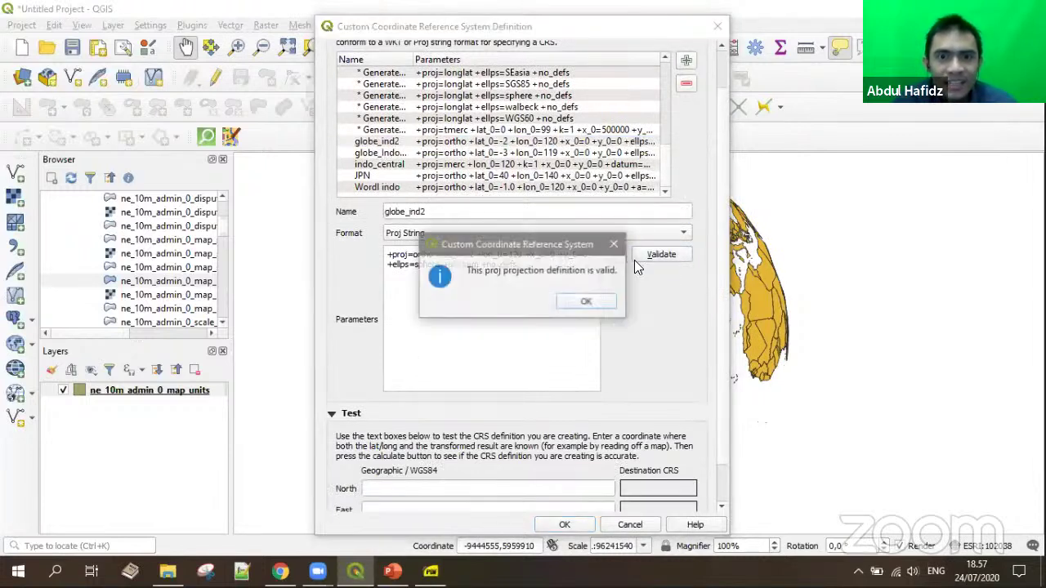
click(583, 300)
click(548, 524)
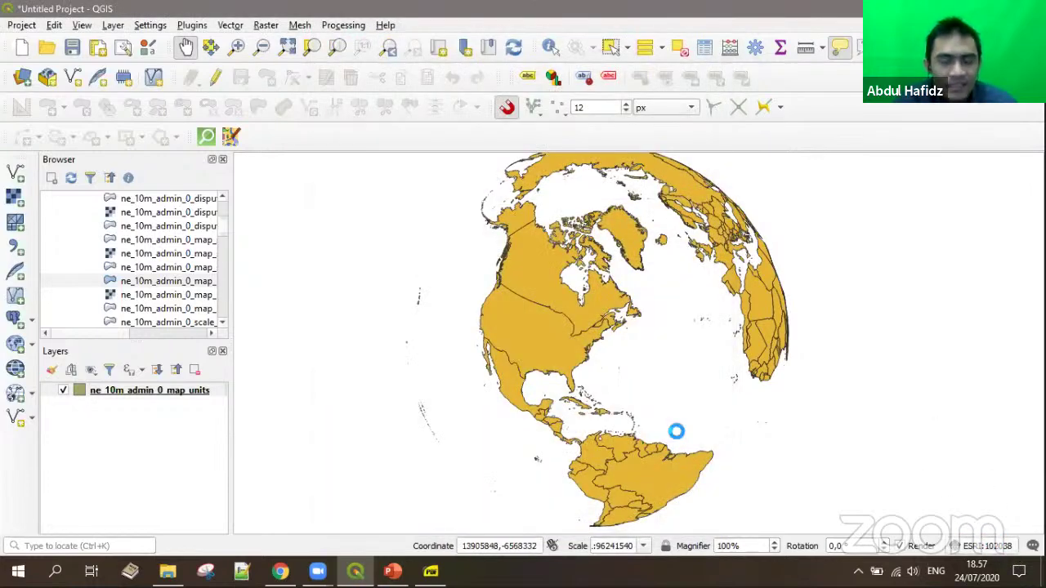
Step: Filter the project coordinate reference systems by "ind" and set the project CRS to globe_ind2 (USER:100060)
key(ctrl+shift+p)
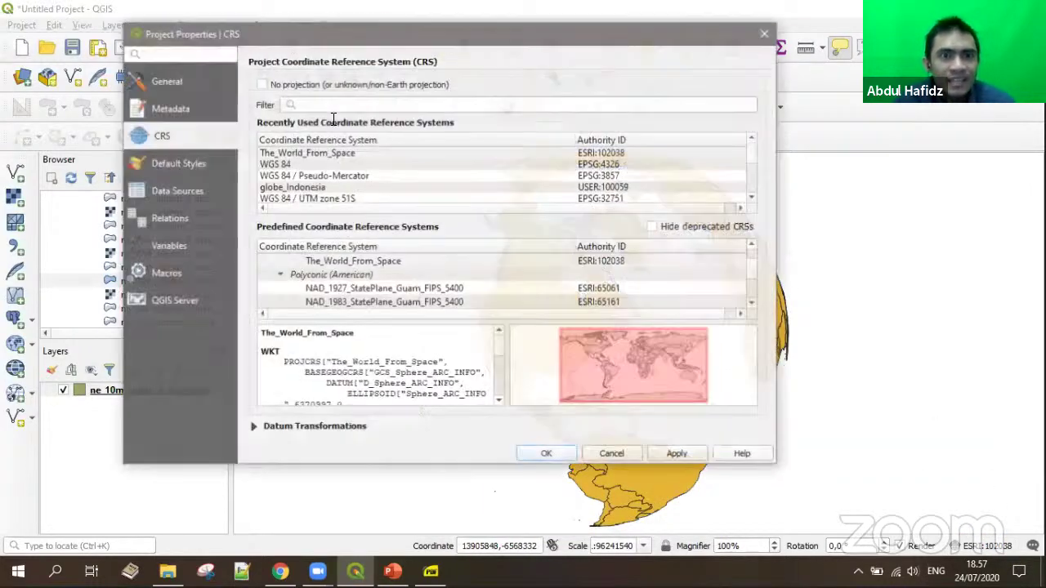
text(ind)
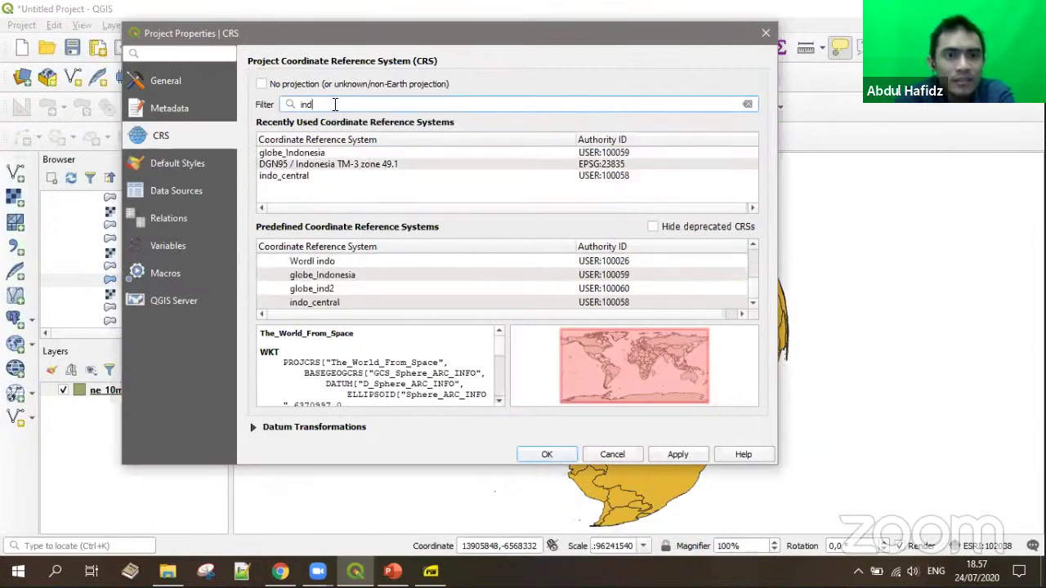
click(549, 453)
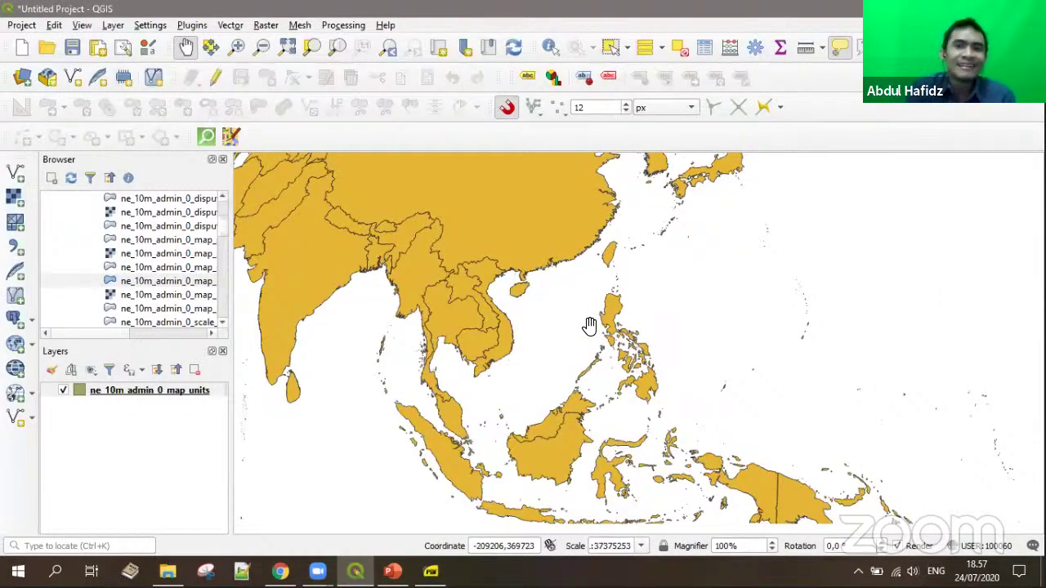
Step: Examine the reprojected globe around Indonesia and Australia, both close up and as a whole
drag(527, 421, 540, 402)
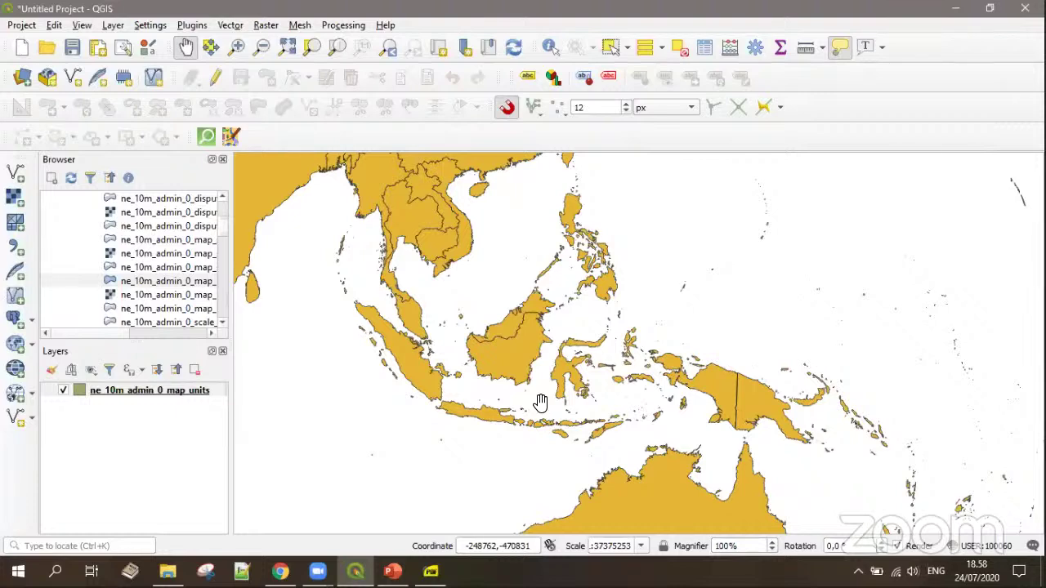
scroll(540, 402, down, 2)
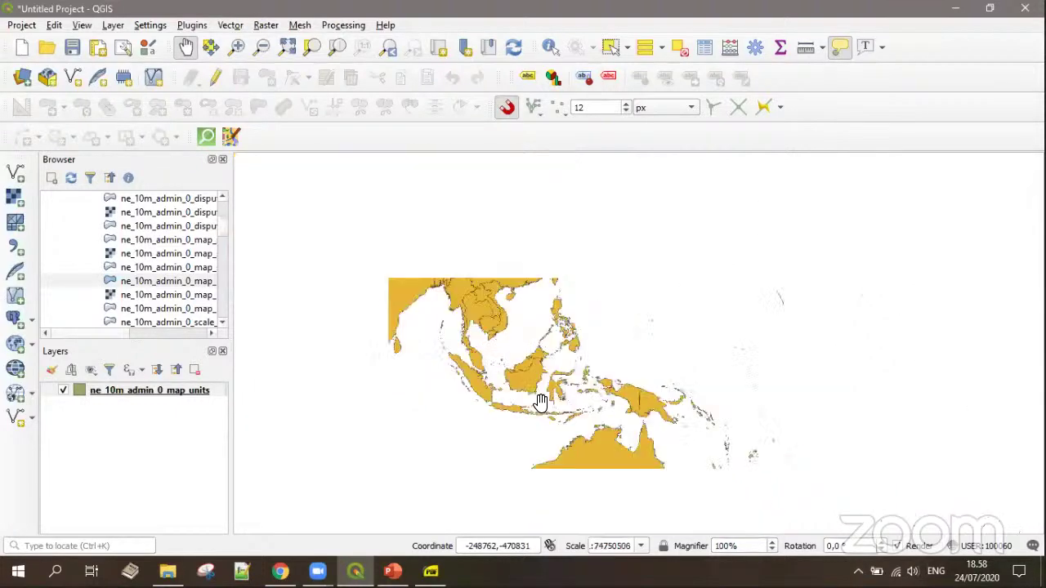
scroll(540, 402, up, 1)
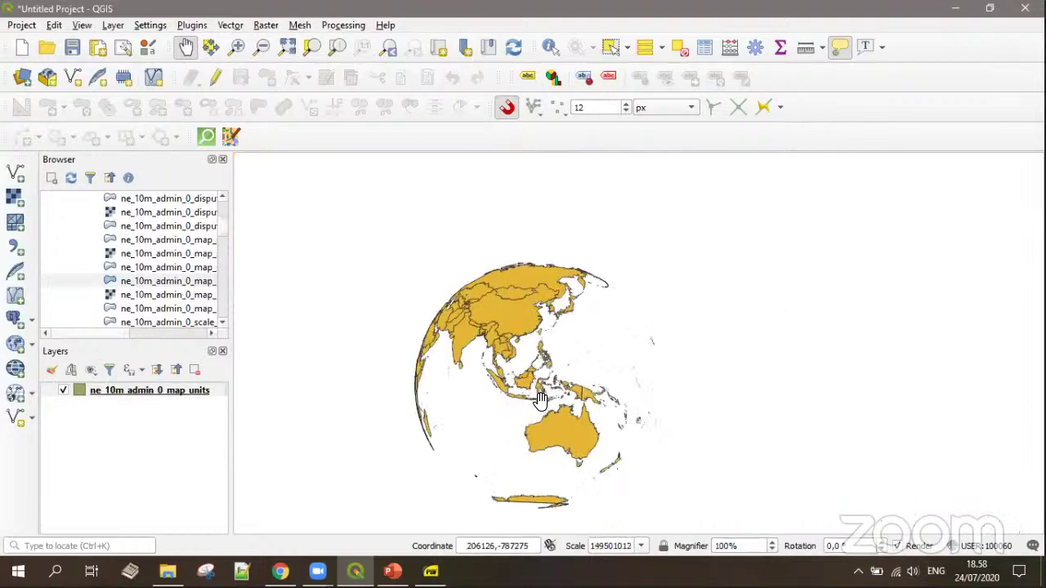
drag(540, 382, 536, 368)
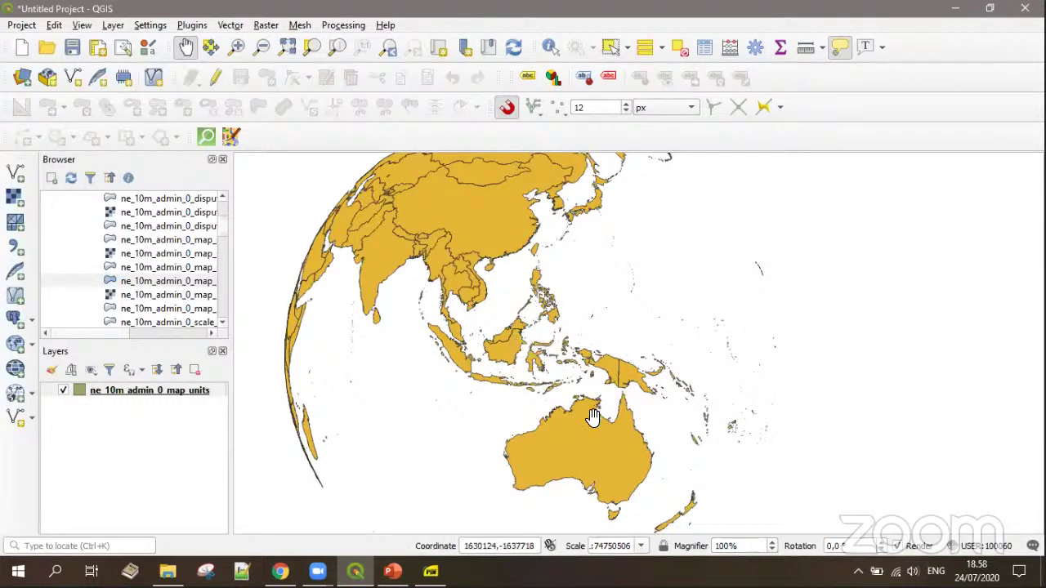
mouse_move(593, 417)
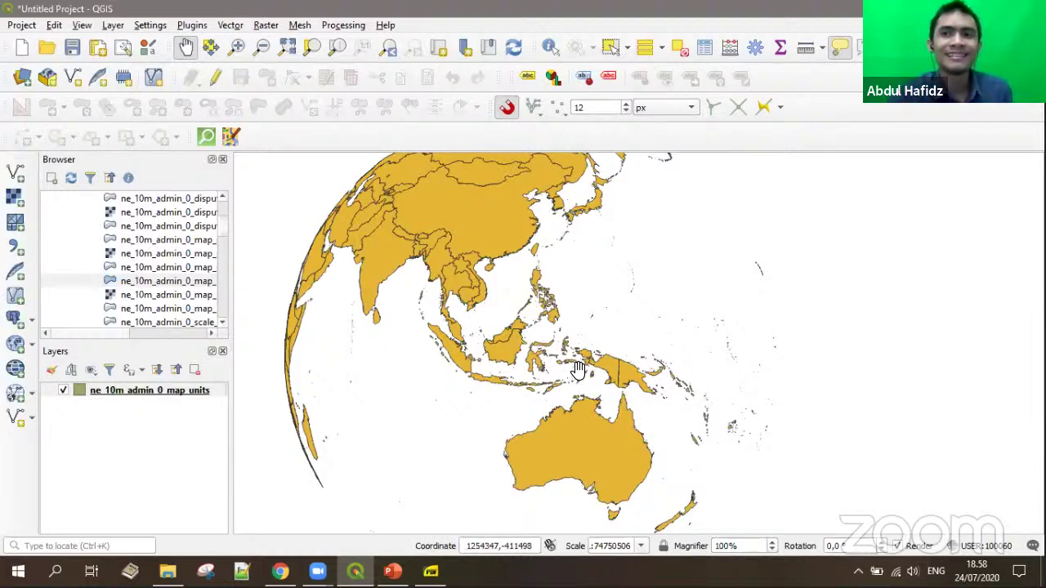
mouse_move(581, 370)
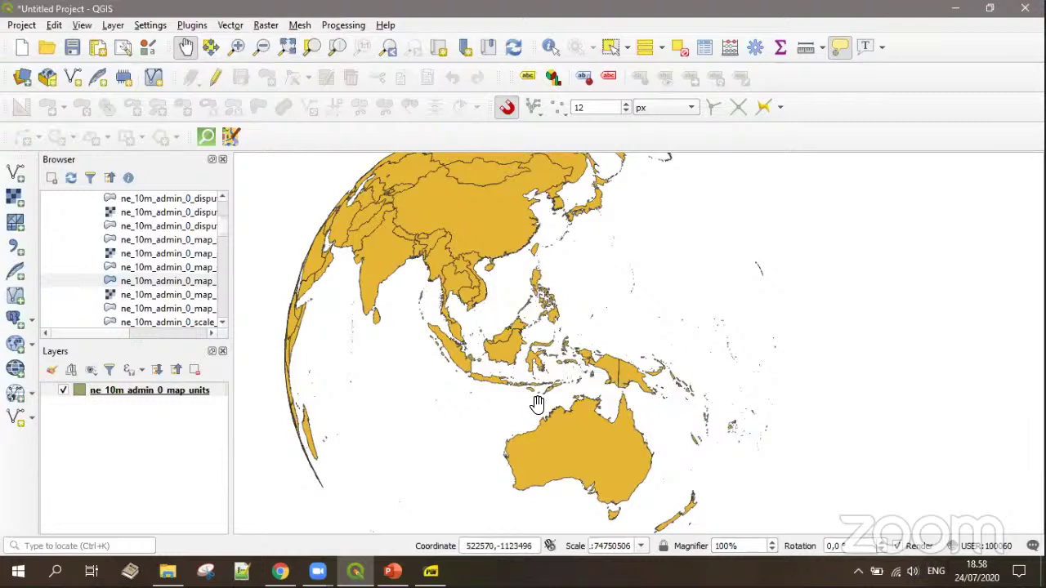
drag(537, 403, 576, 437)
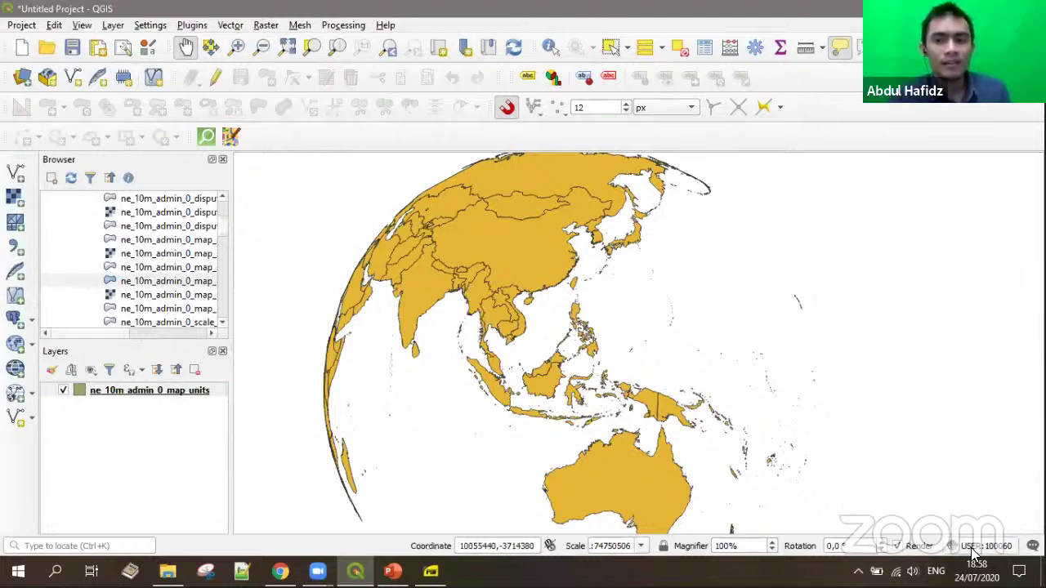
scroll(498, 418, down, 1)
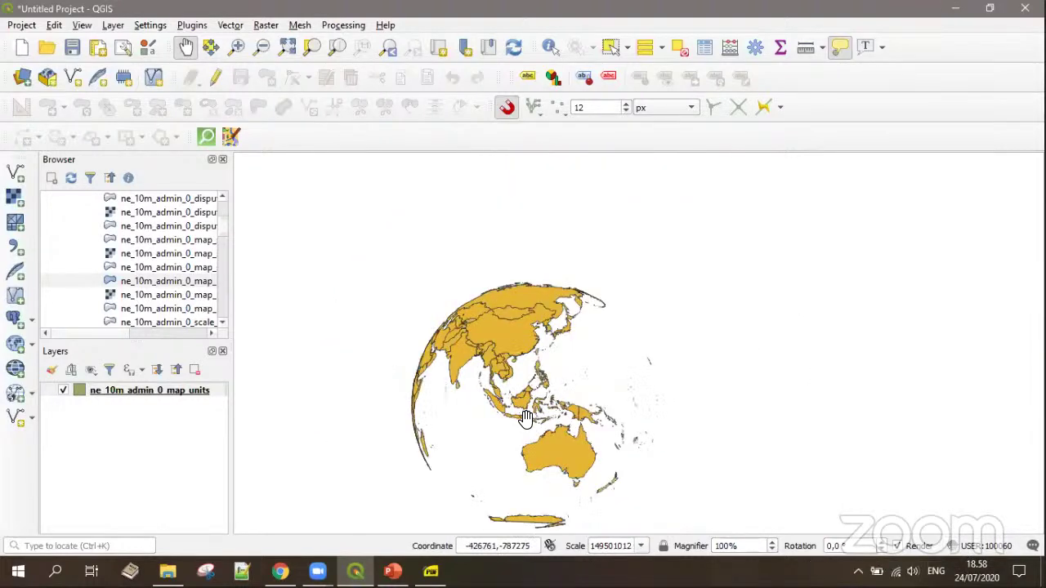
drag(526, 417, 546, 383)
scroll(552, 309, up, 1)
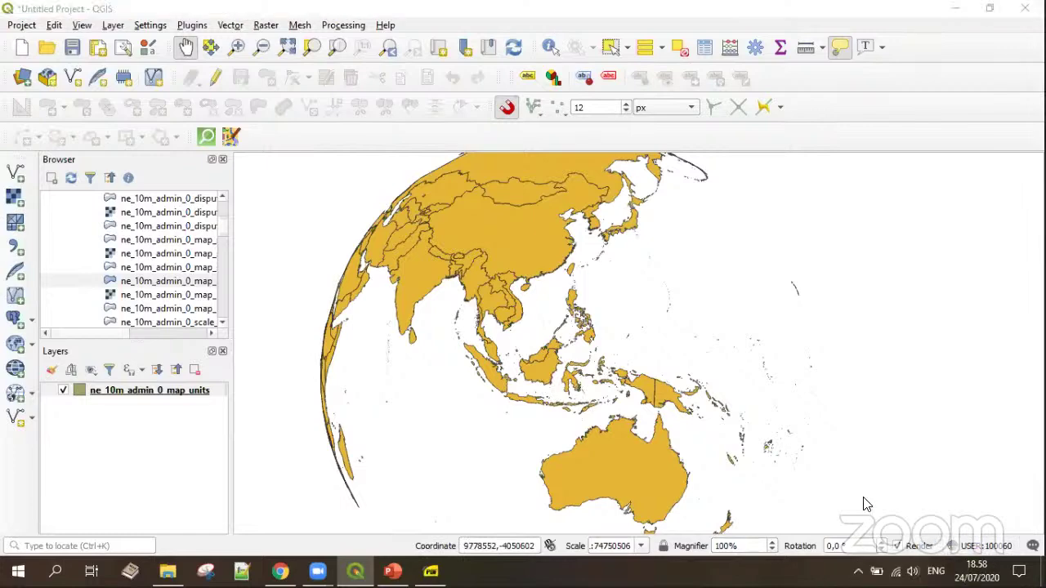
key(ctrl+shift+p)
key(Escape)
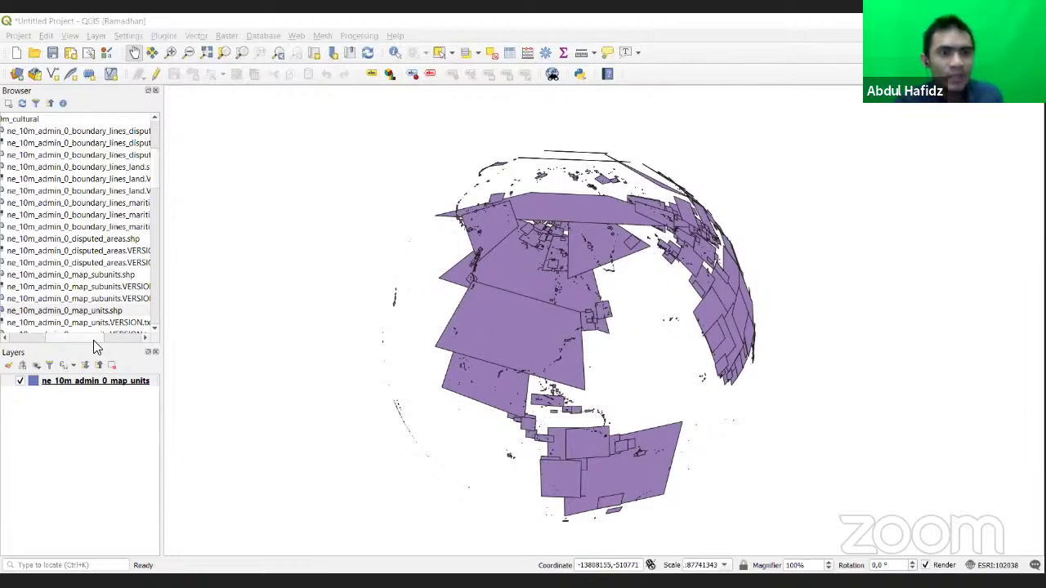
drag(93, 339, 81, 343)
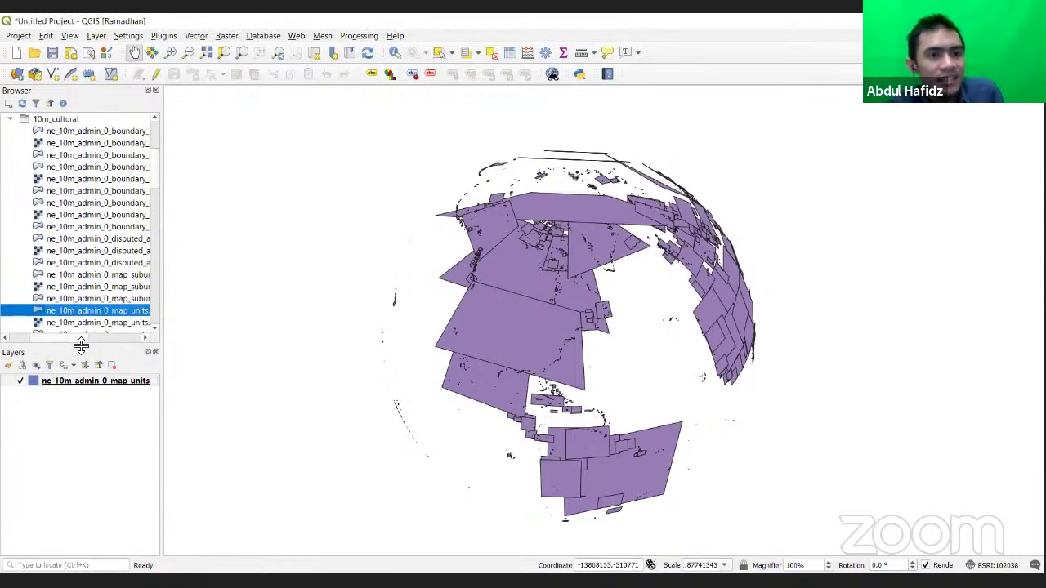
Step: Expand the 110m_cultural folder of the Natural Earth data and browse its files
scroll(86, 266, down, 10)
scroll(85, 265, up, 3)
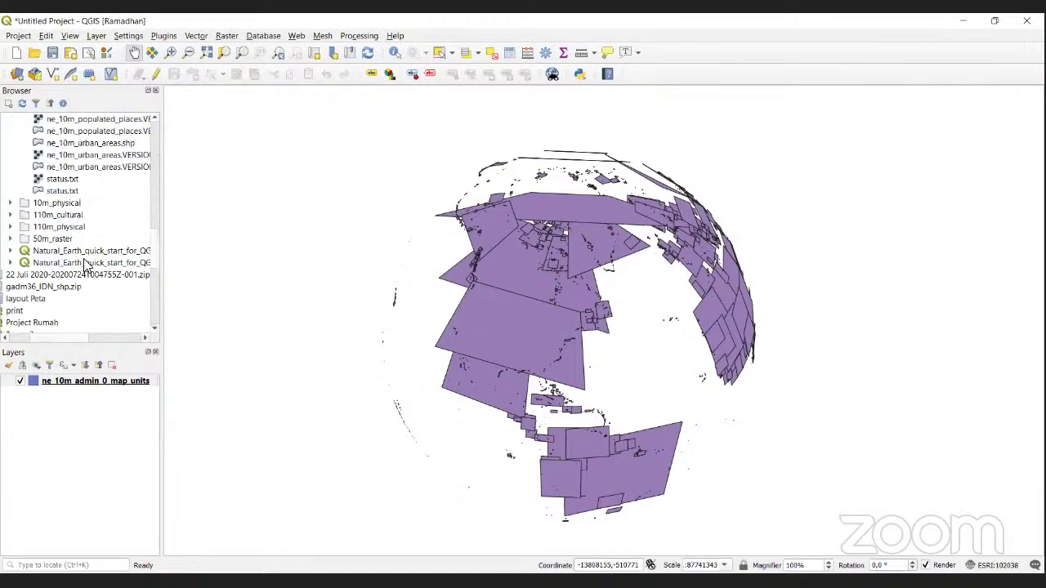
click(11, 215)
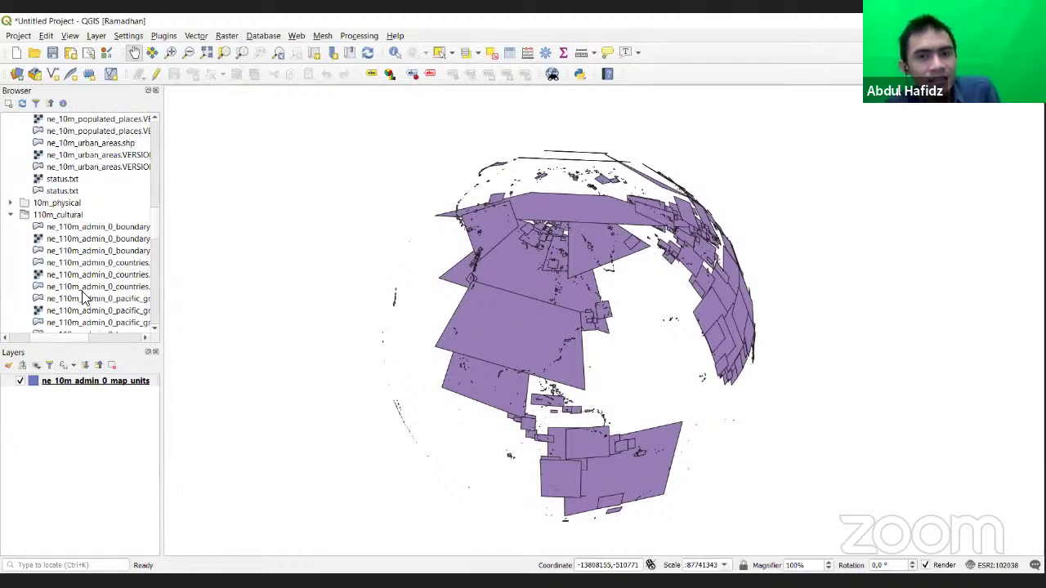
scroll(82, 298, down, 3)
scroll(78, 337, right, 1)
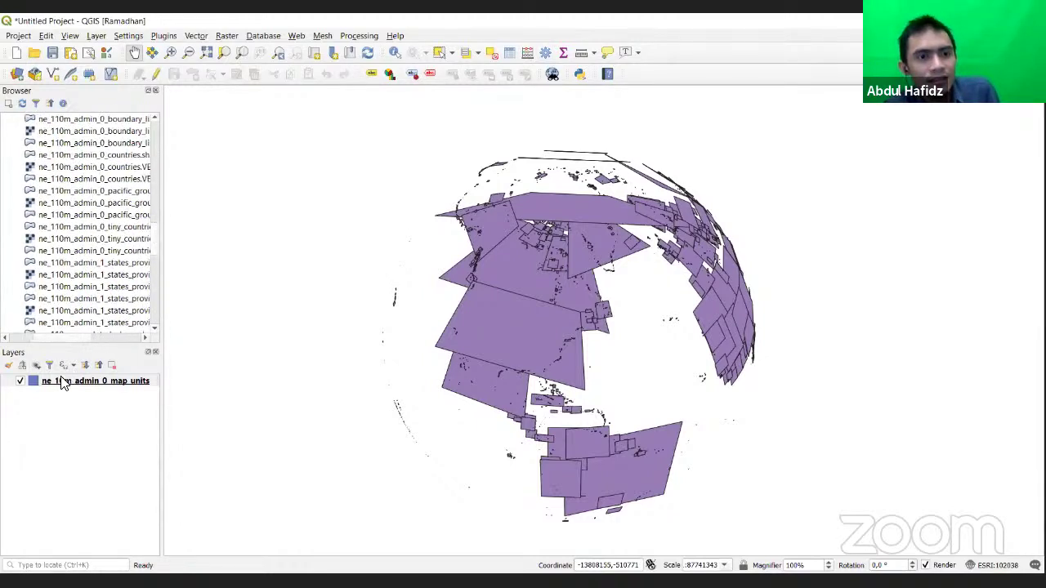
Step: Hide the ne_10m_admin_0_map_units layer, add ne_110m_admin_0_countries.shp to the map and inspect its polygons up close
click(20, 381)
scroll(114, 301, down, 2)
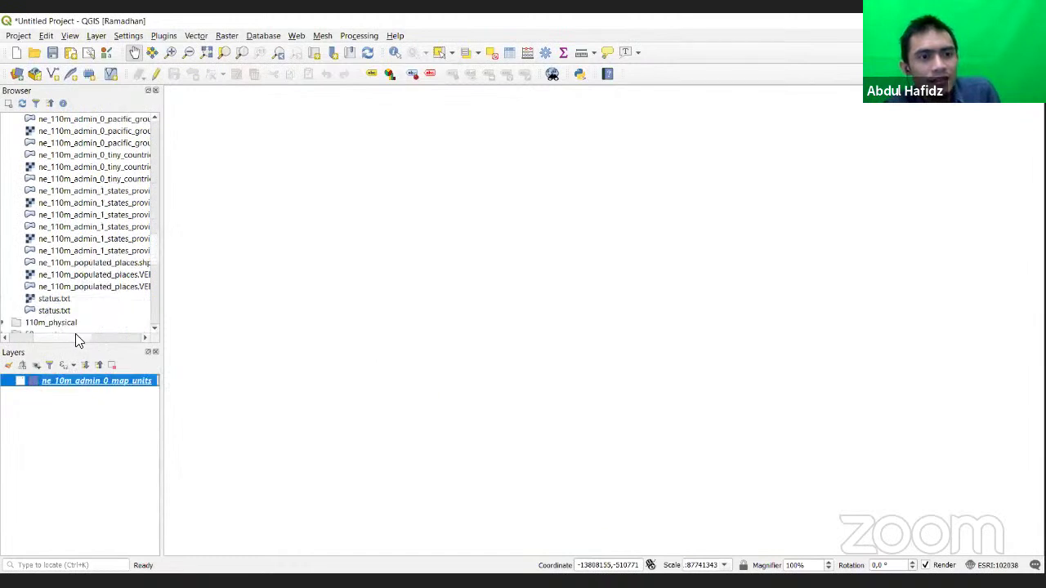
scroll(78, 336, right, 1)
scroll(112, 273, up, 4)
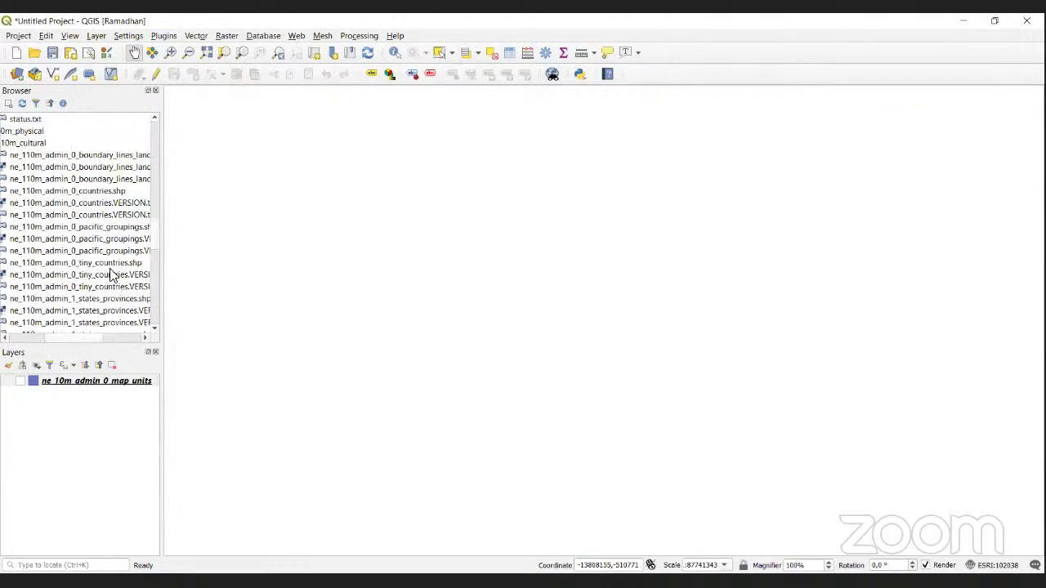
click(94, 193)
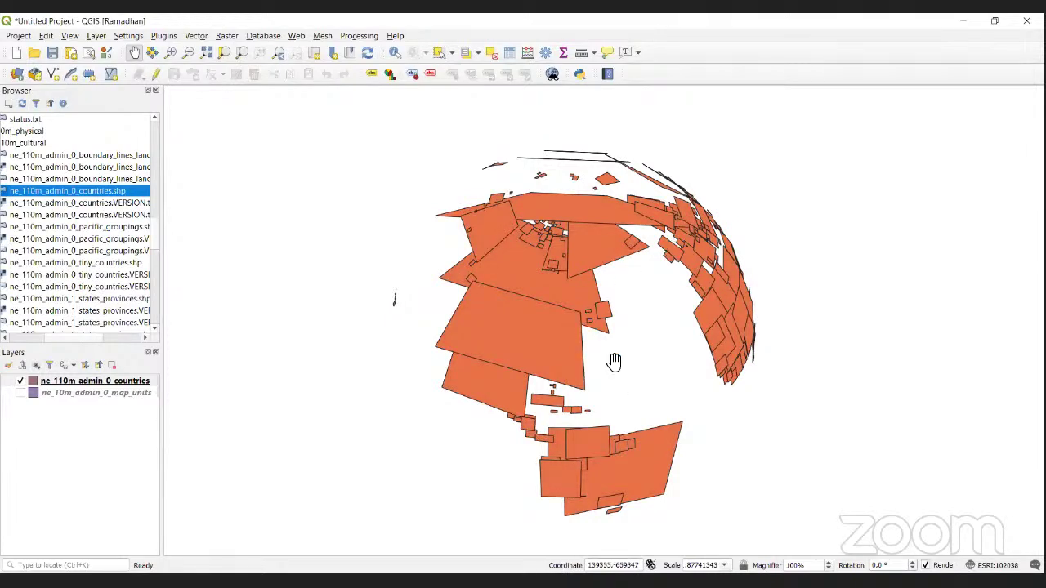
scroll(585, 342, up, 2)
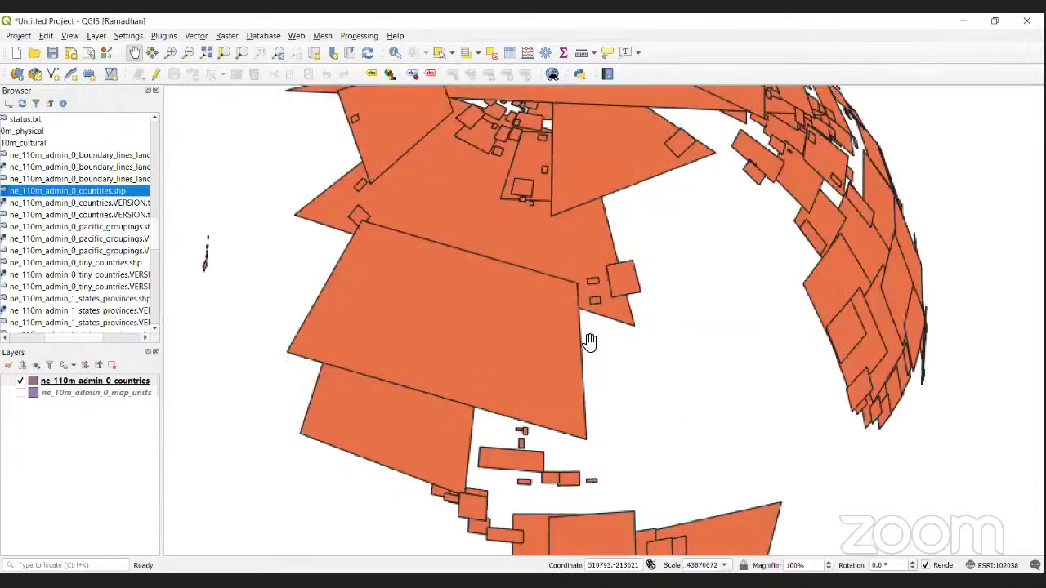
scroll(632, 496, up, 5)
scroll(565, 411, down, 7)
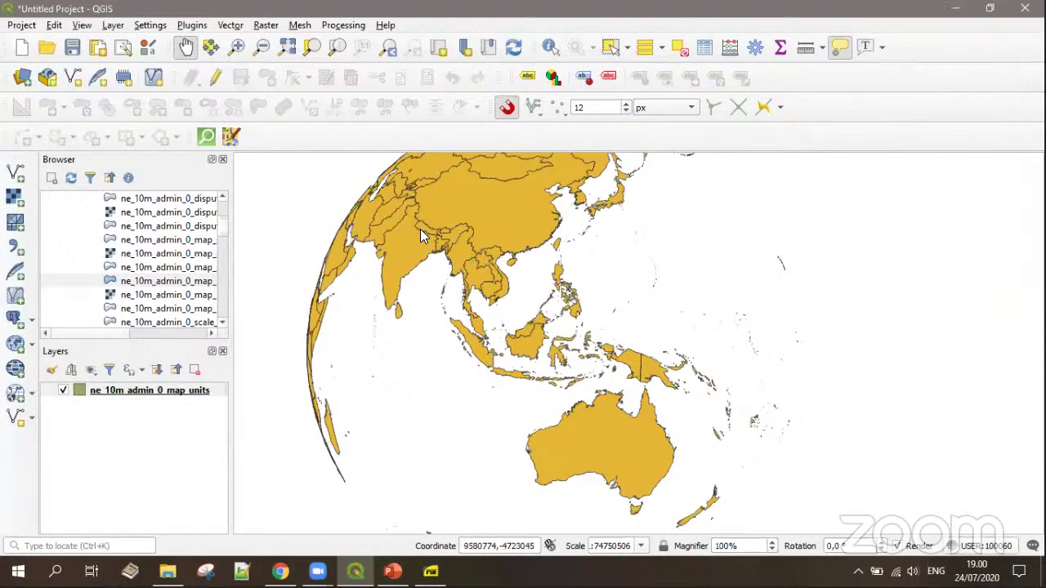
Step: Set the project CRS to WGS 84 / PDC Mercator (EPSG:3832)
key(ctrl+shift+p)
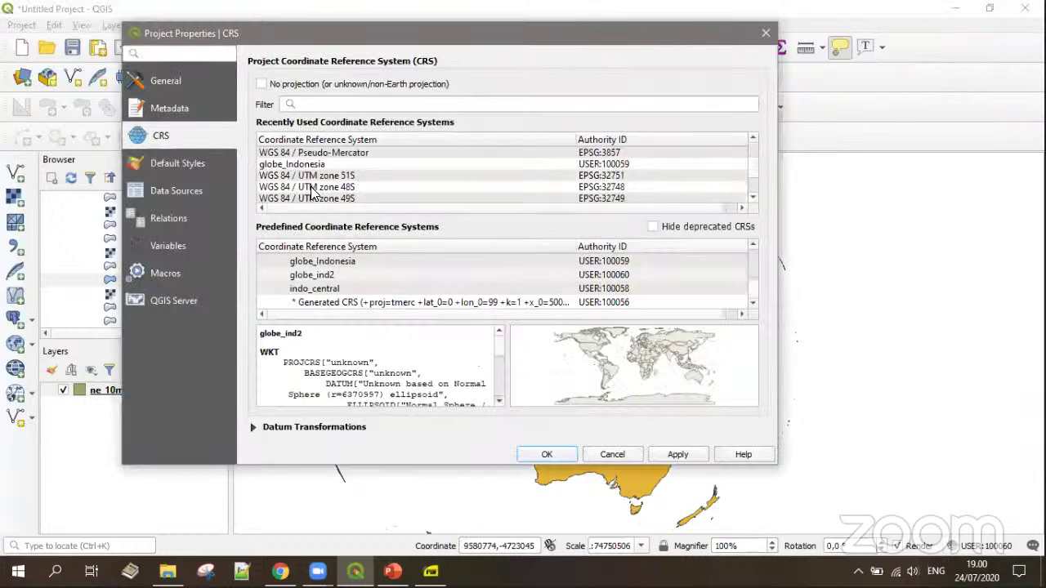
click(352, 175)
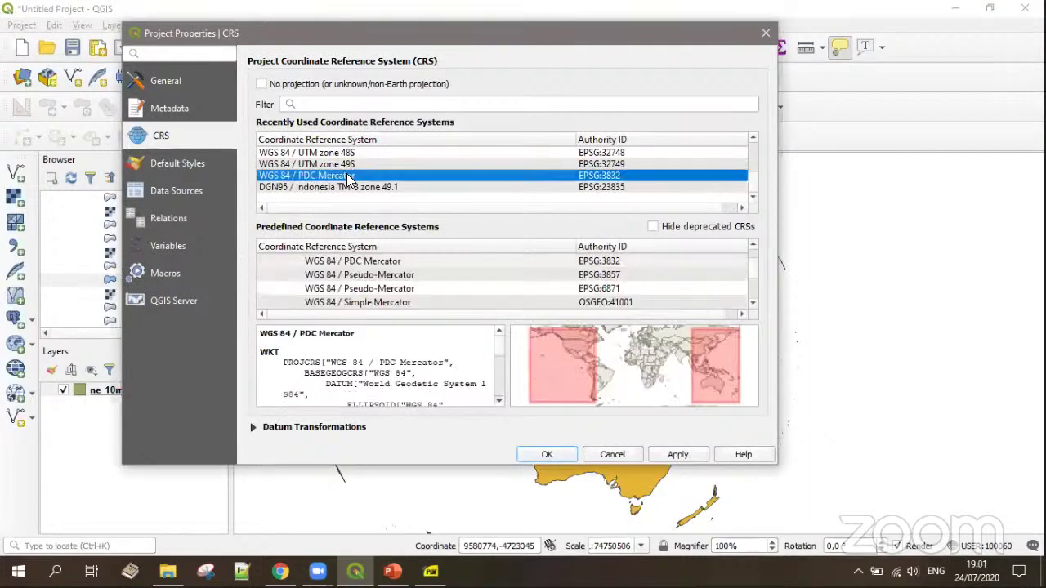
click(549, 453)
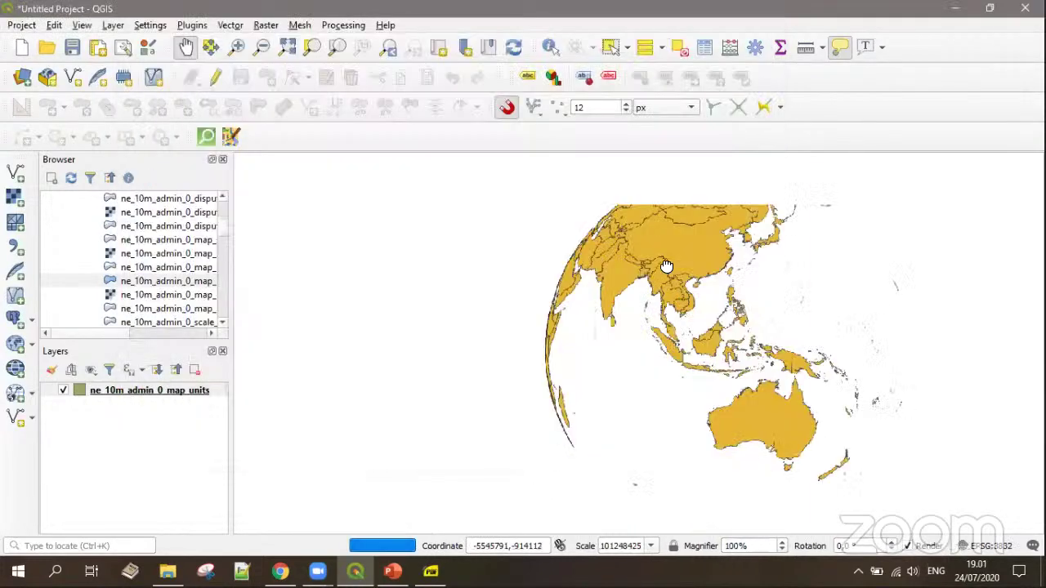
Step: Examine how the PDC Mercator projection displays the world, from Eurasia across the Pacific to the Americas
scroll(648, 428, up, 3)
scroll(648, 429, down, 1)
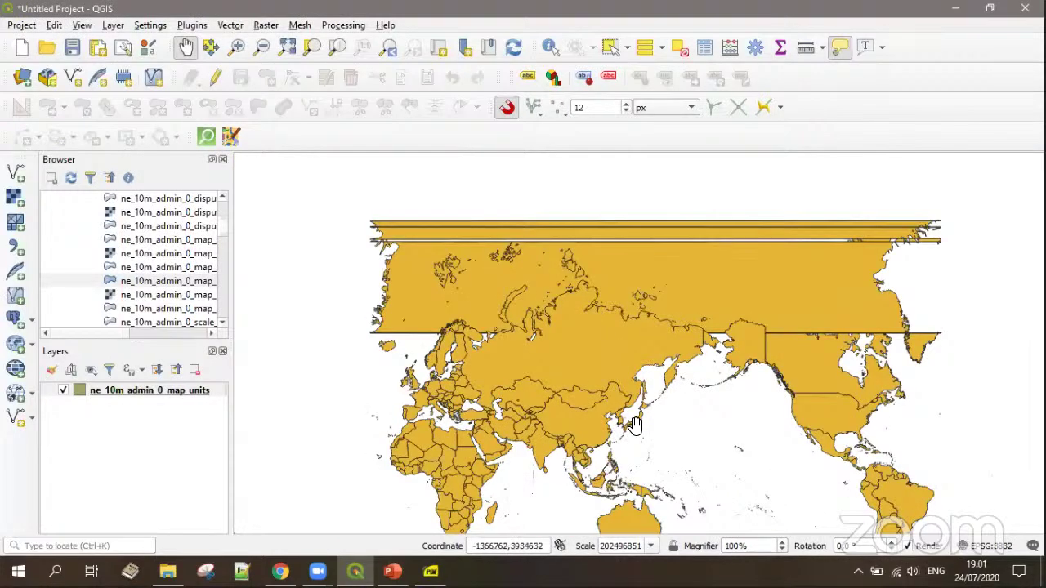
drag(576, 396, 542, 393)
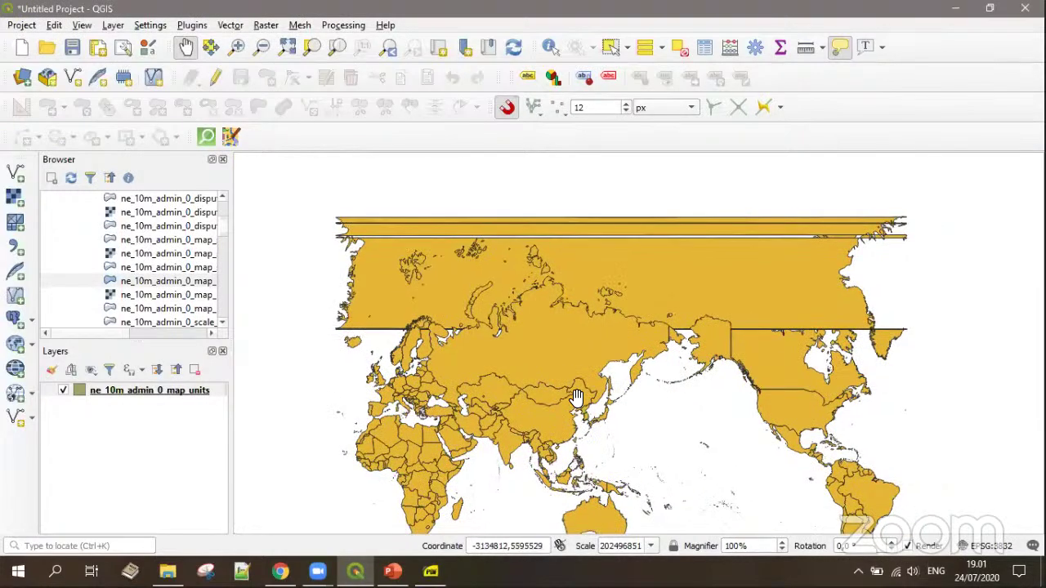
scroll(570, 393, up, 1)
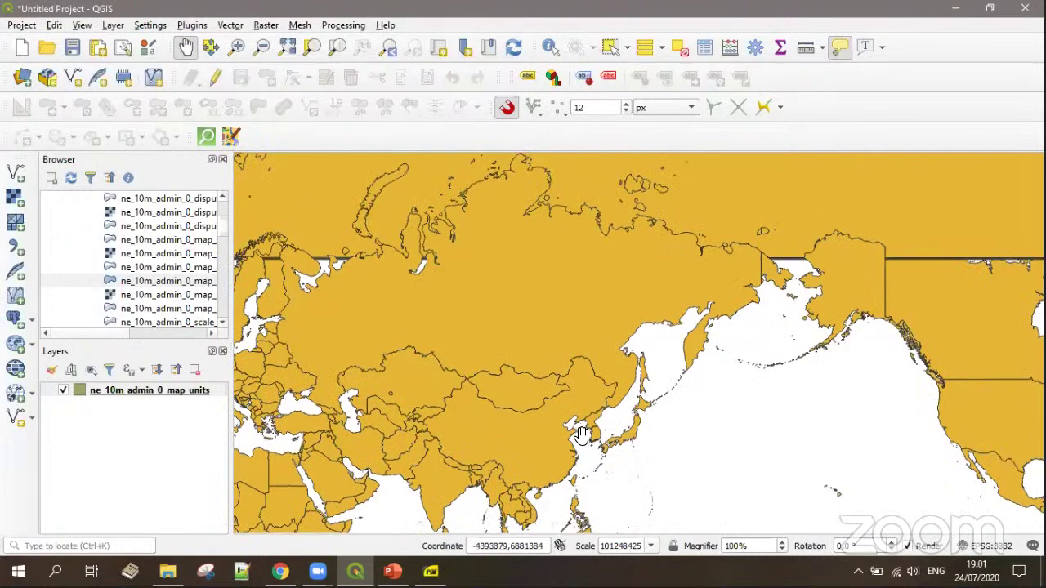
drag(545, 324, 586, 406)
scroll(586, 406, down, 1)
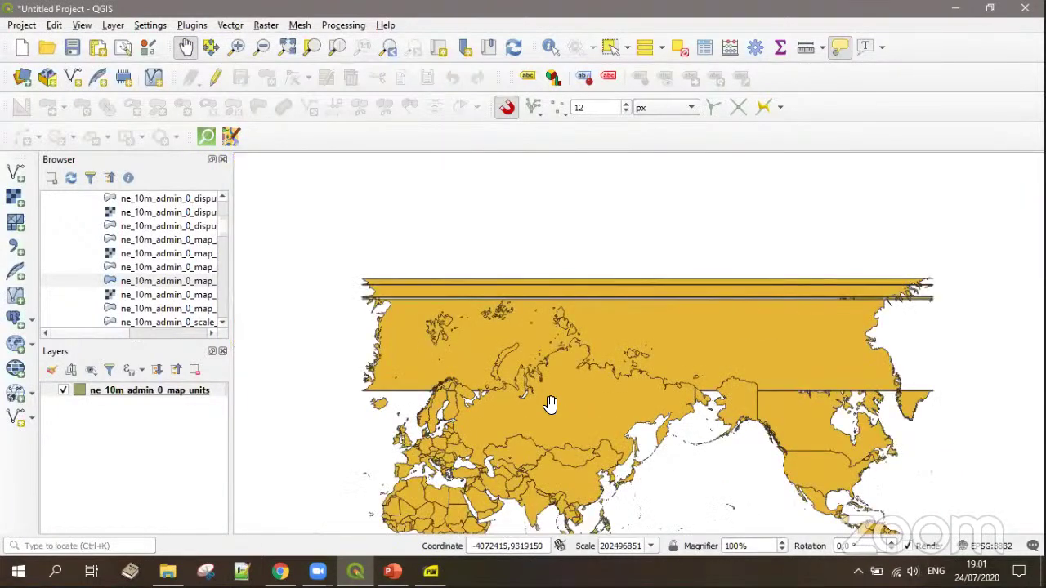
drag(649, 477, 619, 394)
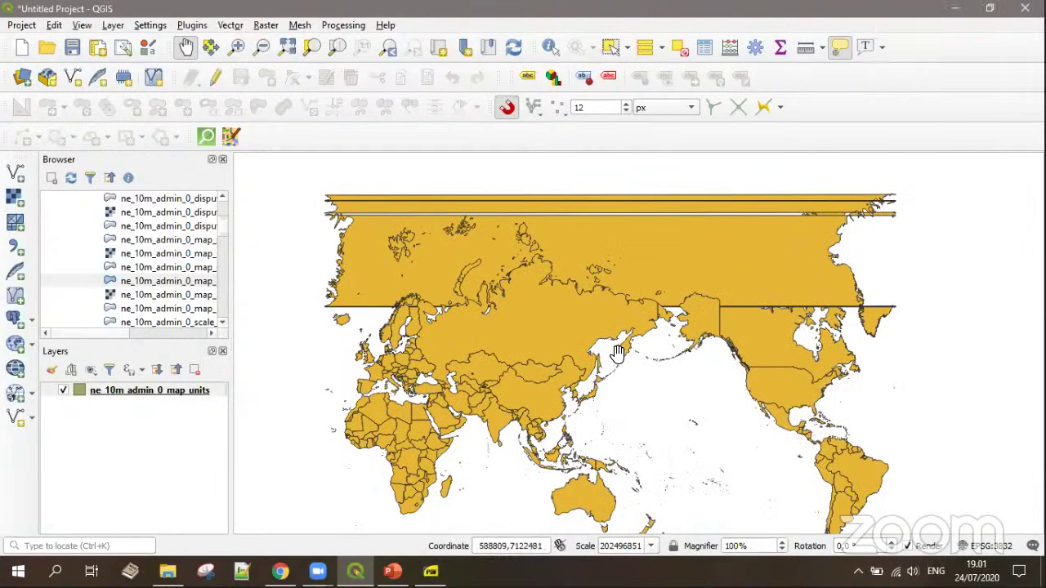
scroll(618, 353, down, 1)
scroll(634, 374, up, 2)
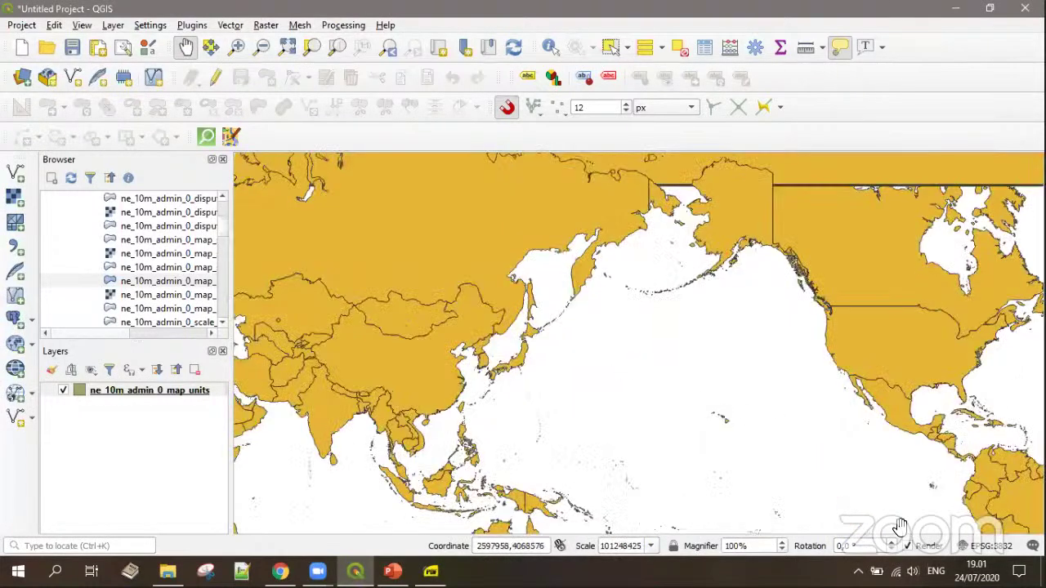
Step: Switch the project CRS back to the custom globe_ind2 projection (USER:100060)
click(966, 546)
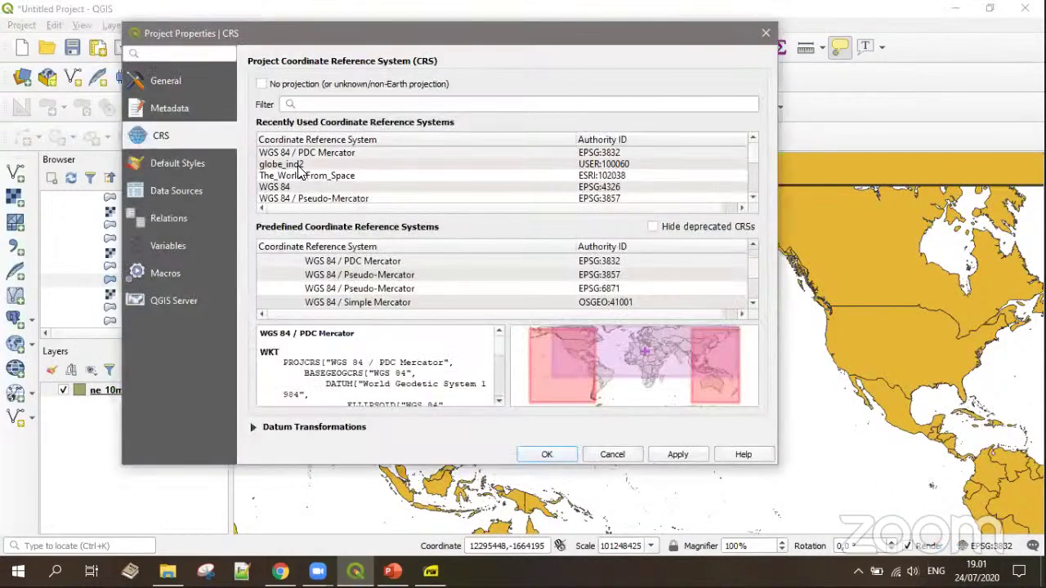
click(298, 164)
click(545, 455)
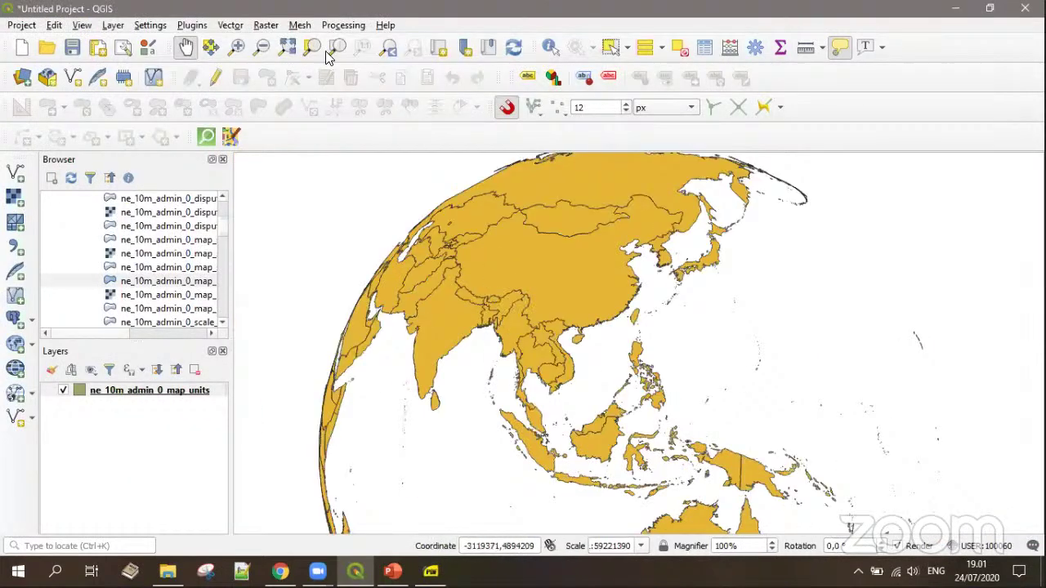
Step: Search all QGIS plugins for "indi" and show the details of the Indicatrix mapper plugin
click(193, 25)
click(220, 40)
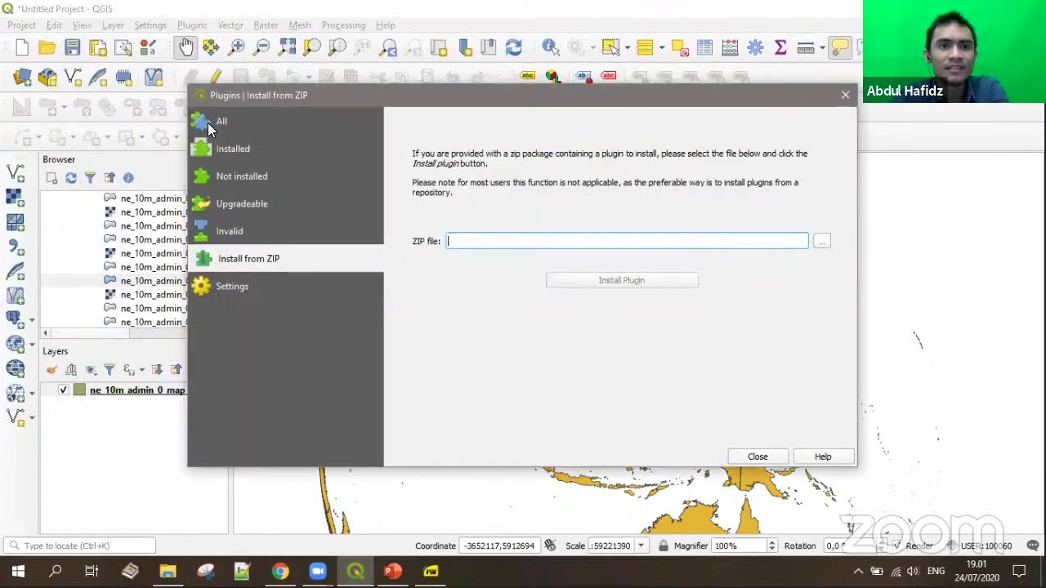
click(265, 124)
click(438, 117)
text(indi)
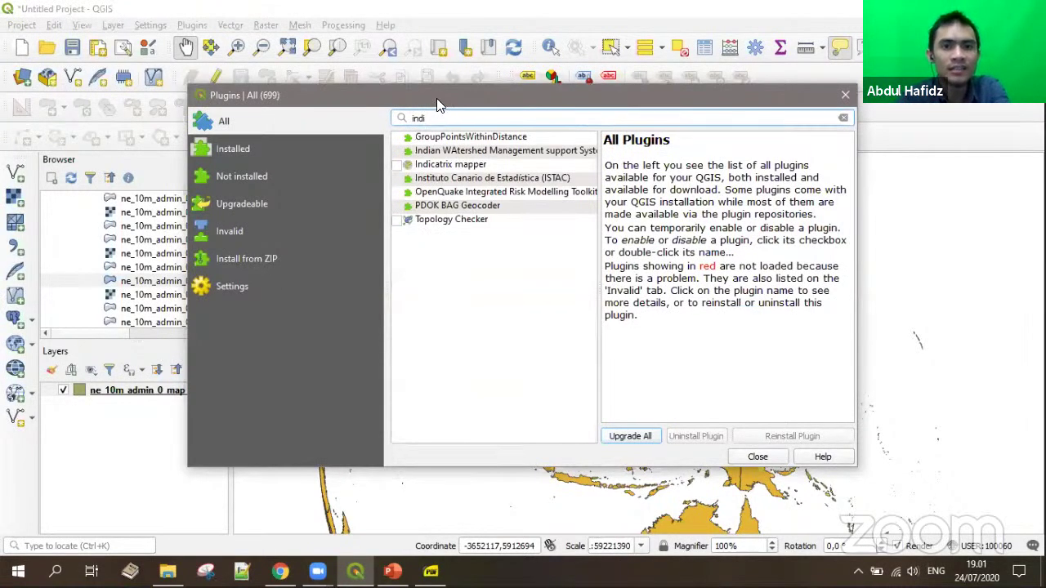
click(485, 167)
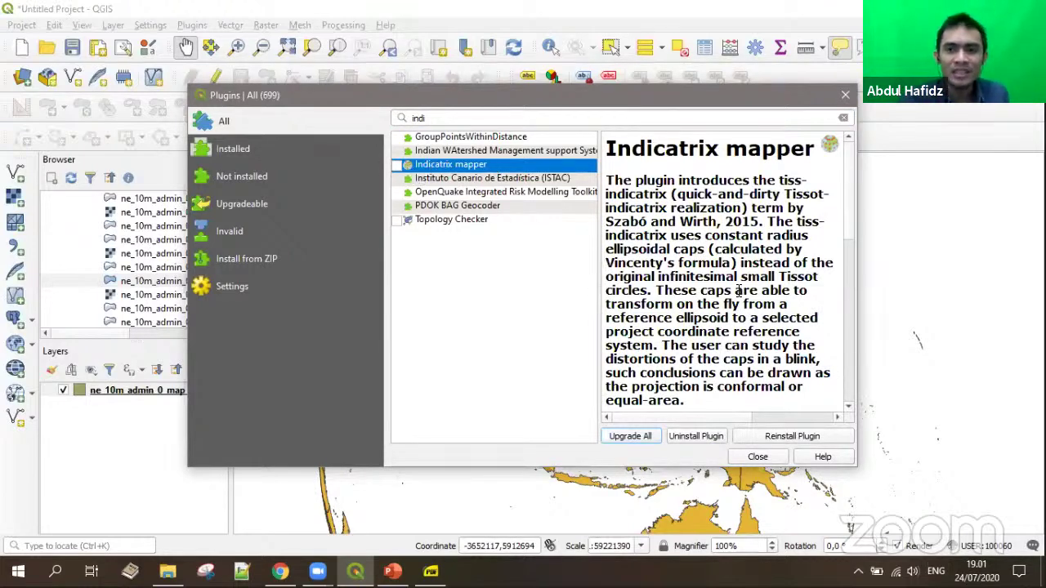
Step: Read through the Indicatrix mapper description and close the plugin manager
scroll(719, 299, down, 10)
scroll(684, 306, up, 5)
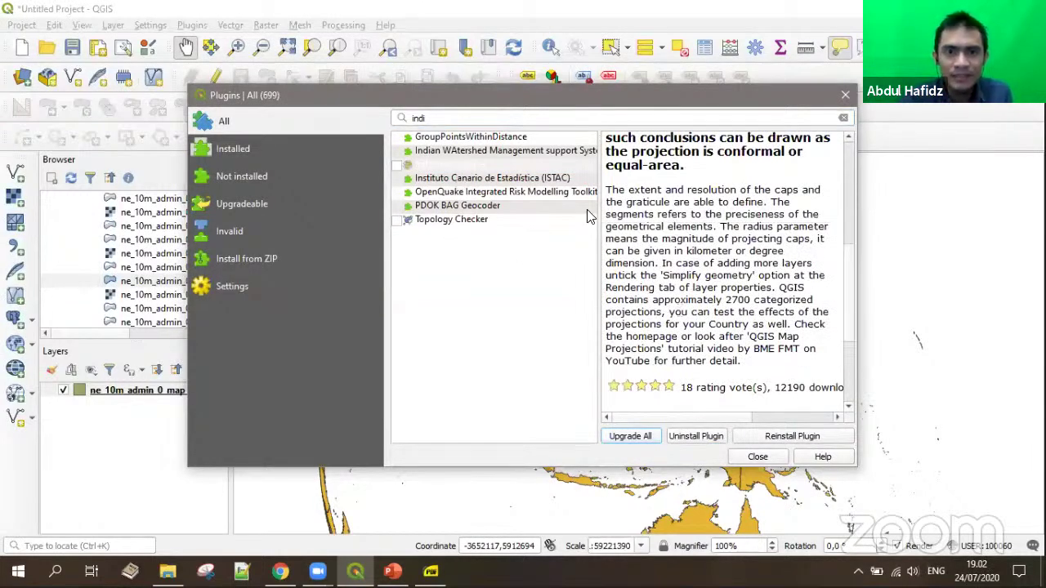
scroll(690, 241, up, 5)
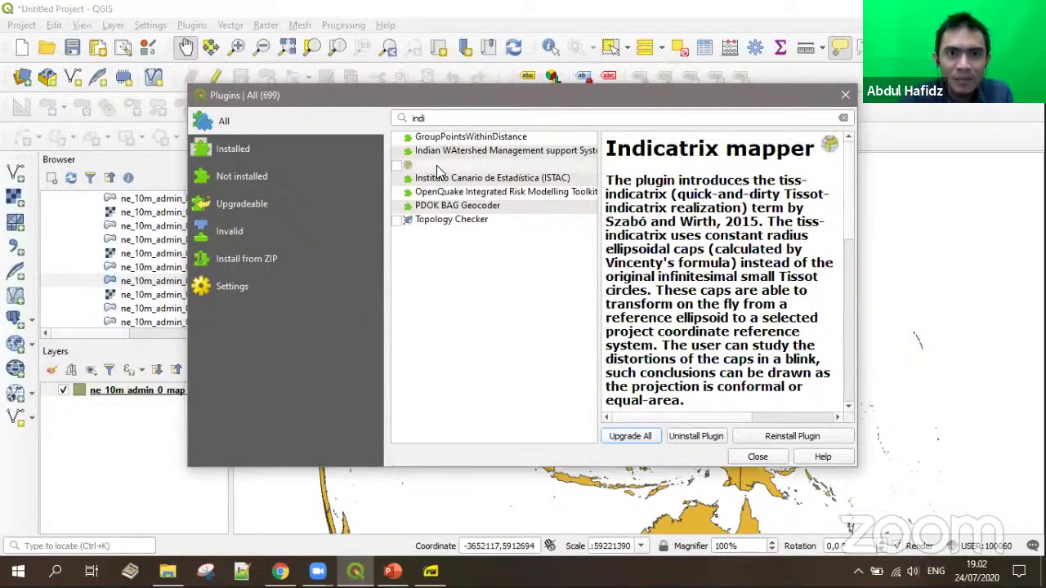
click(471, 167)
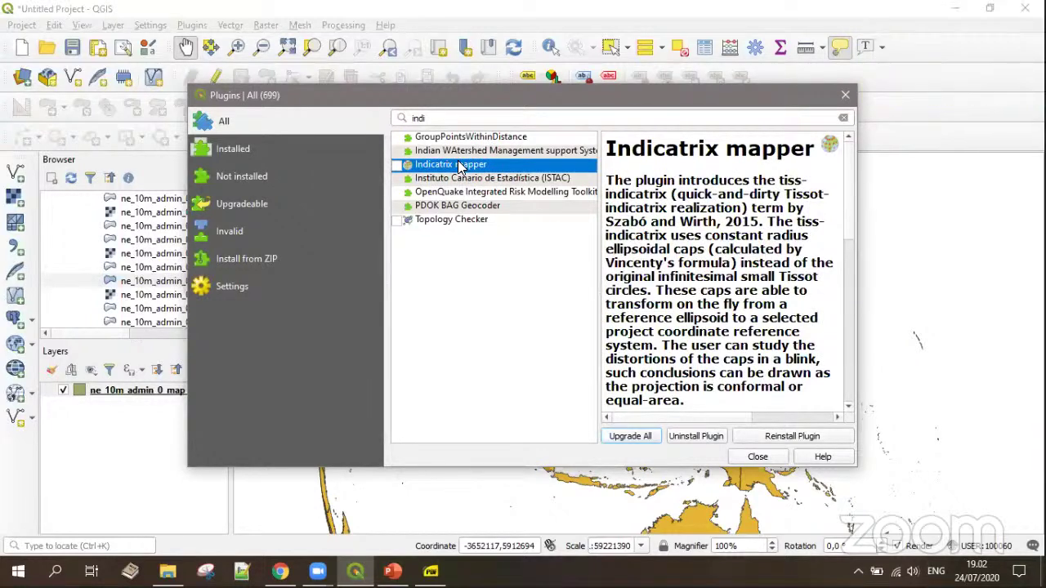
click(740, 454)
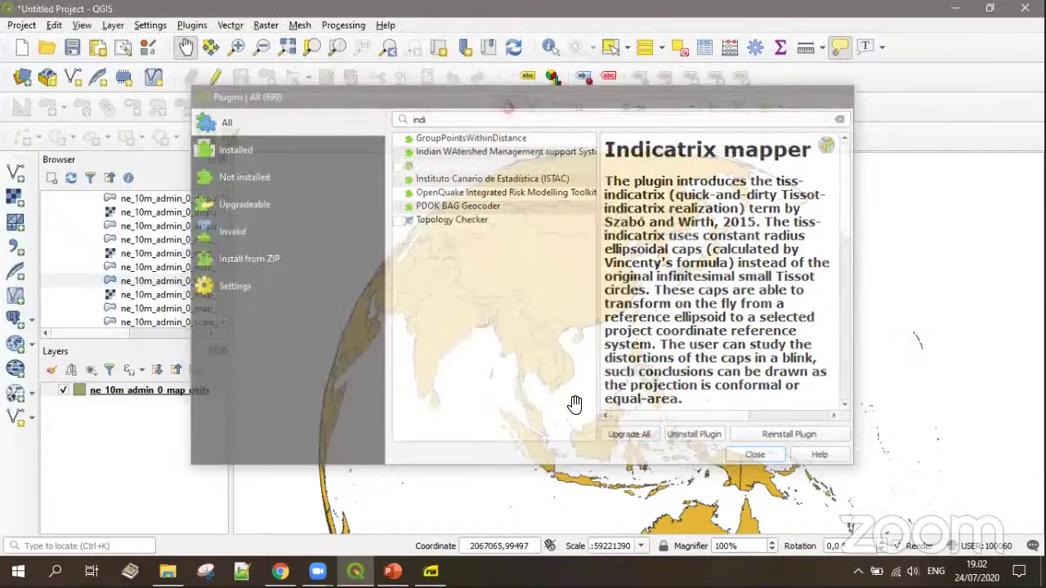
Step: Review the layer types available for creating a new layer, such as GeoPackage, Shapefile and SpatiaLite, without creating one
drag(575, 404, 553, 346)
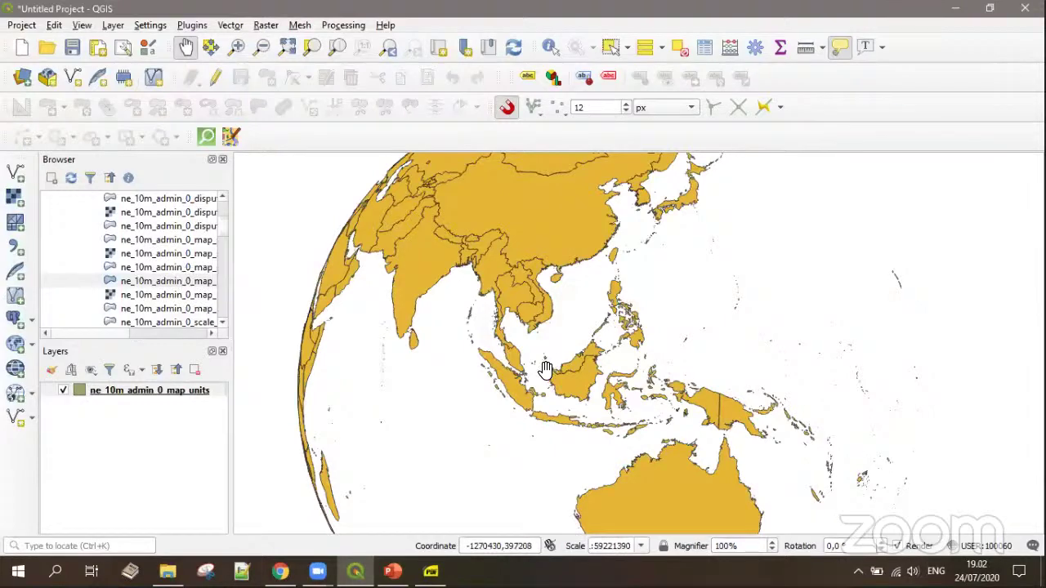
mouse_move(546, 369)
drag(532, 458, 502, 476)
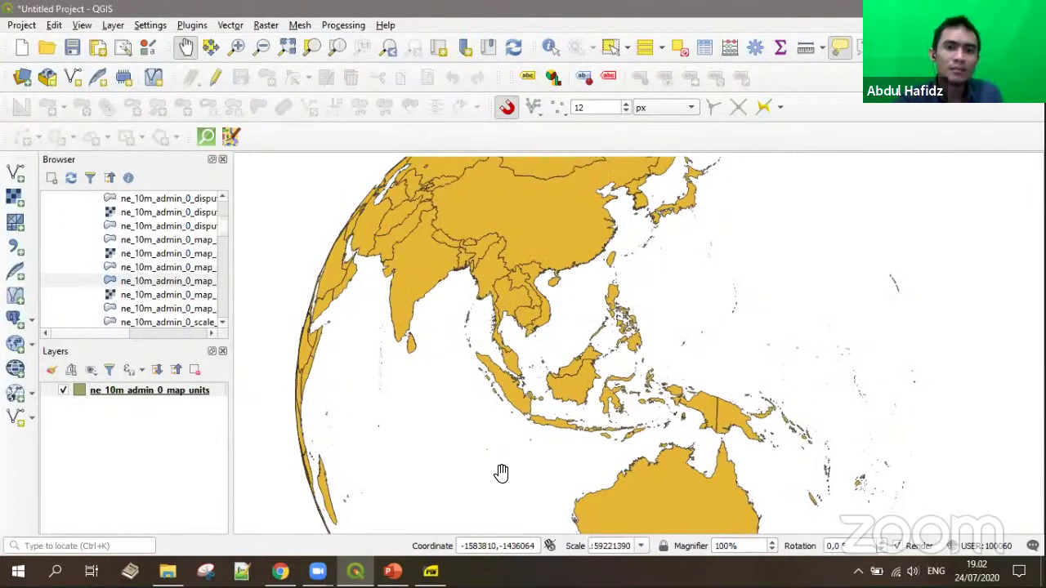
click(115, 25)
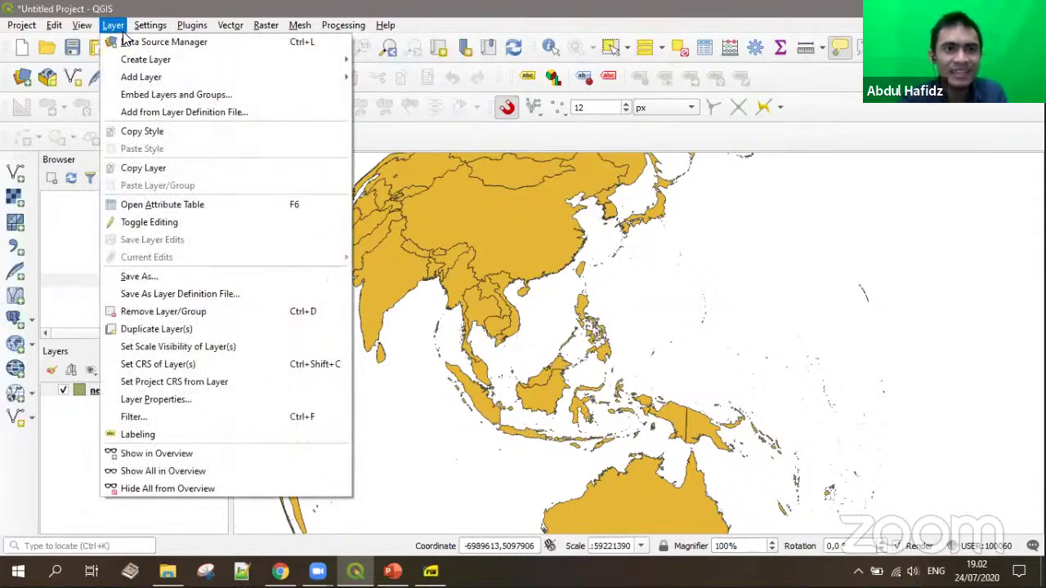
mouse_move(145, 62)
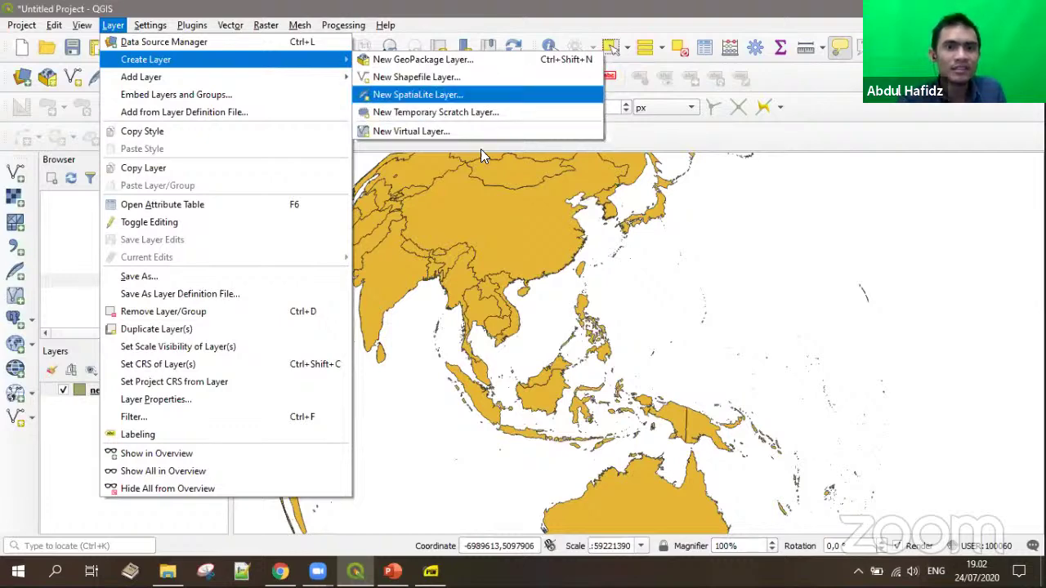
click(141, 398)
Step: Open the feature export settings for the ne_10m_admin_0_map_units layer and review the available output formats
right_click(139, 395)
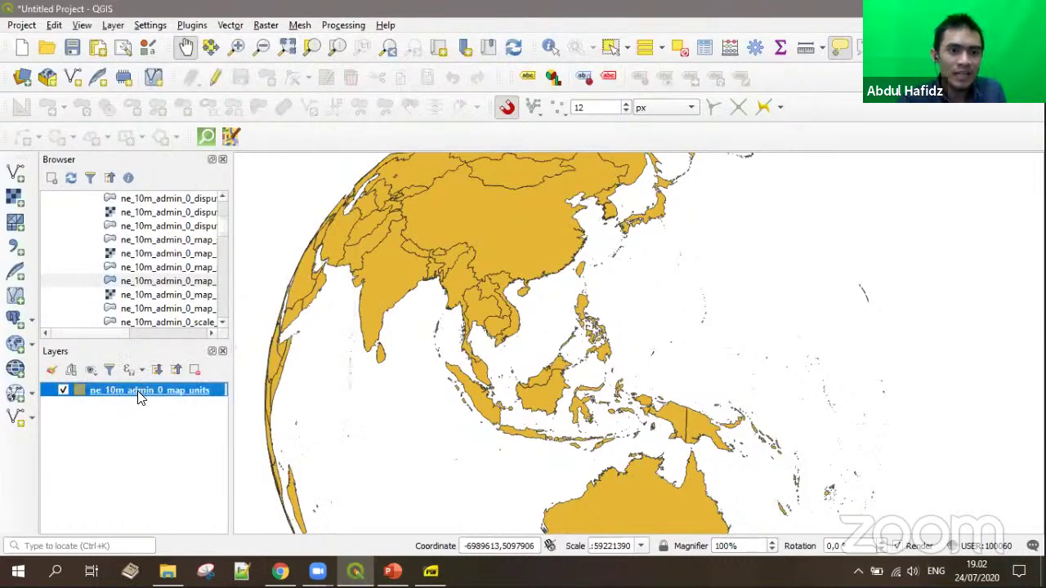
mouse_move(228, 347)
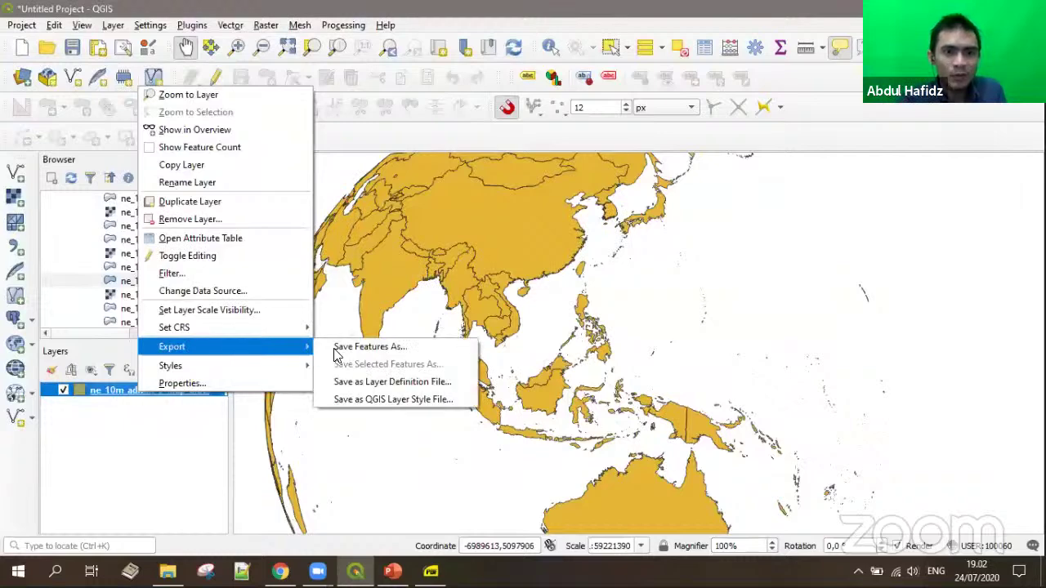
click(381, 348)
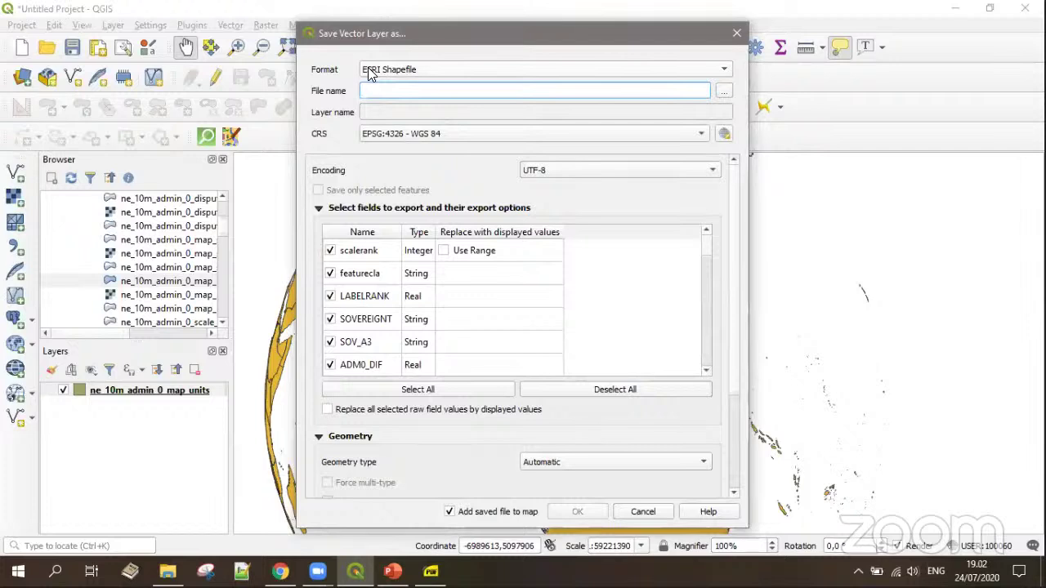
click(369, 72)
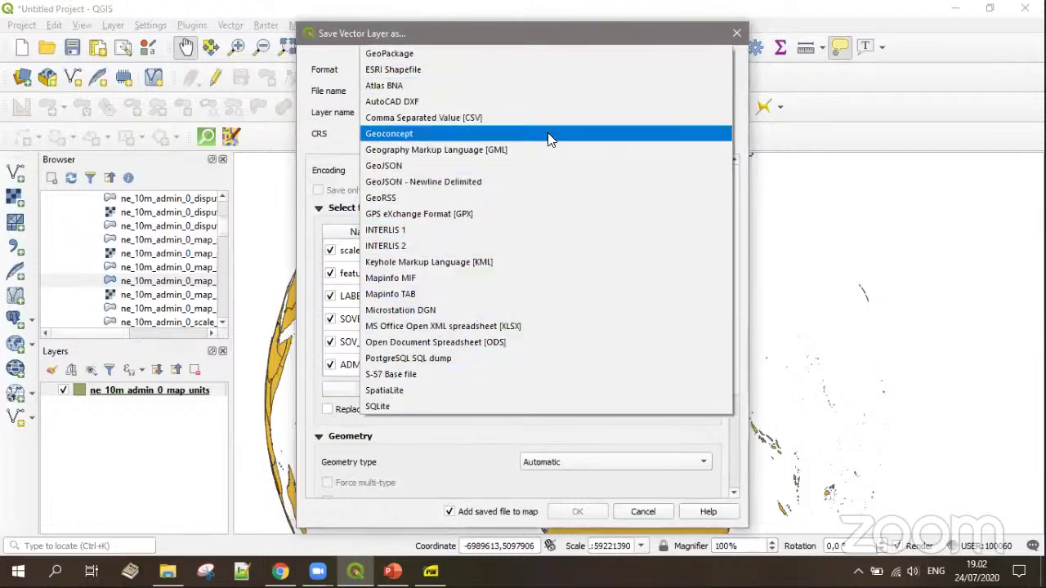
click(319, 129)
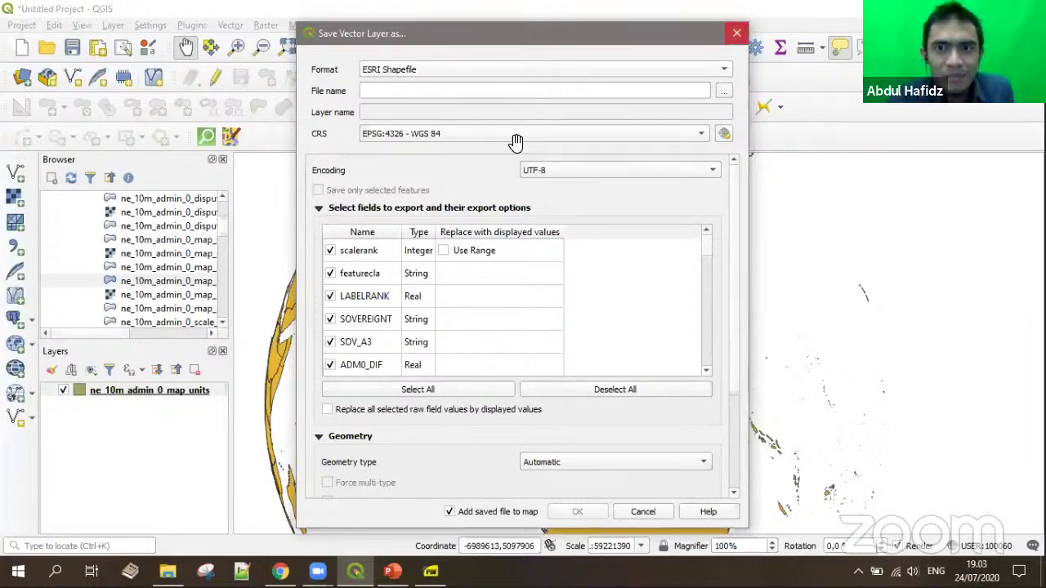
Step: Leave the export settings and review the layer types available for adding and creating layers, without adding or creating one
key(Escape)
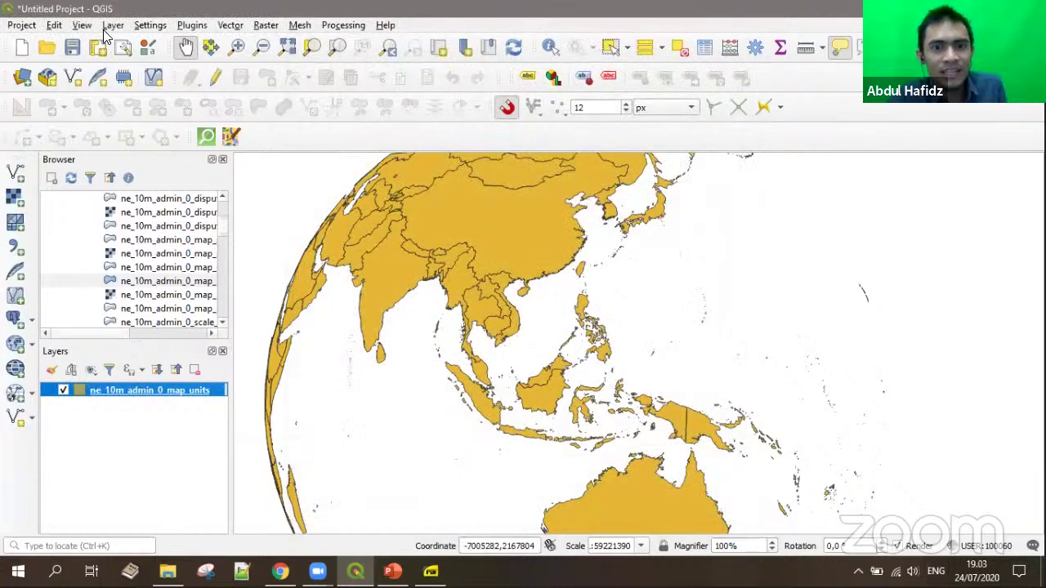
click(112, 25)
mouse_move(277, 77)
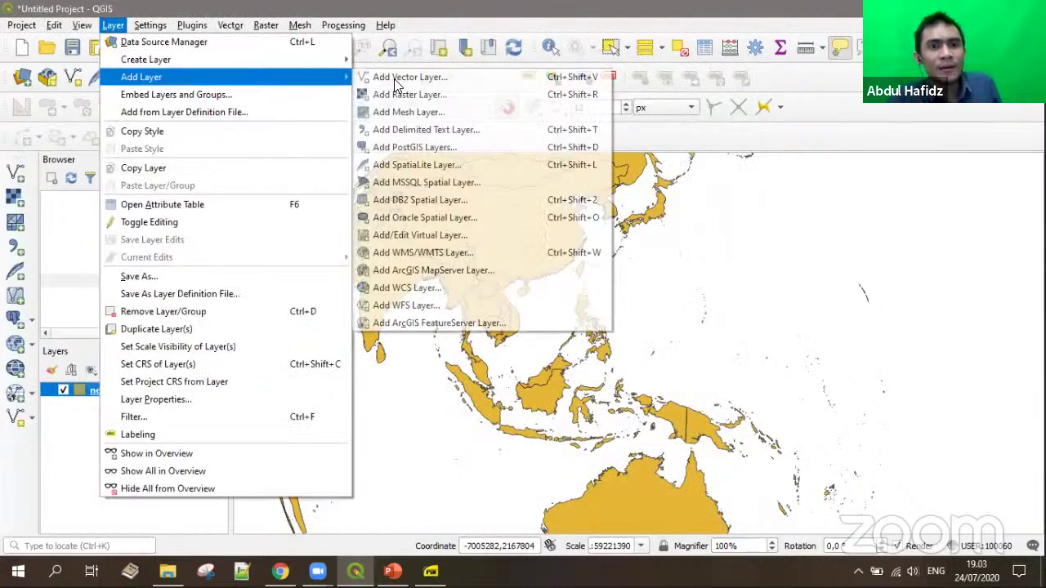
click(403, 81)
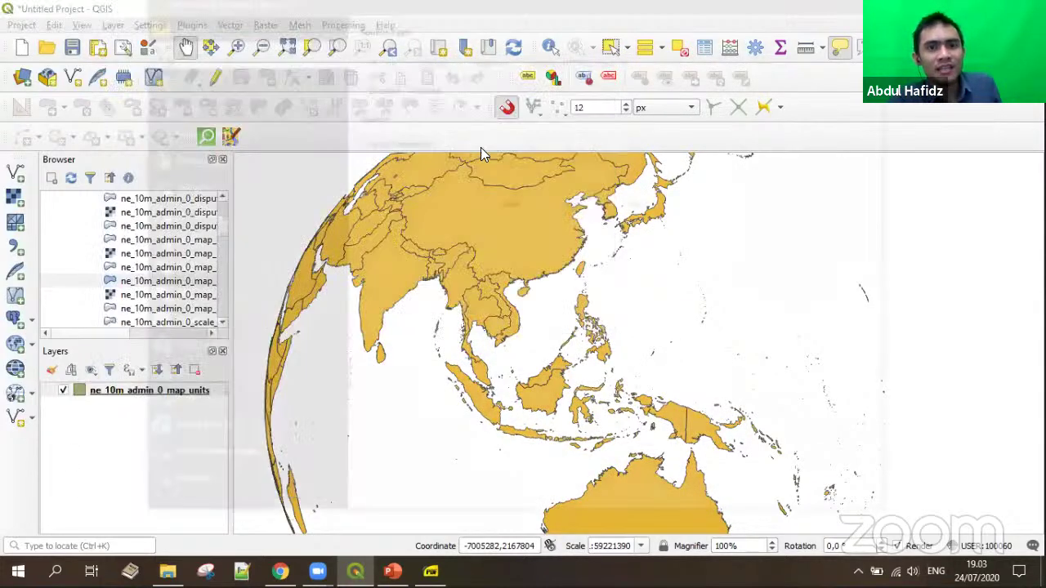
key(Escape)
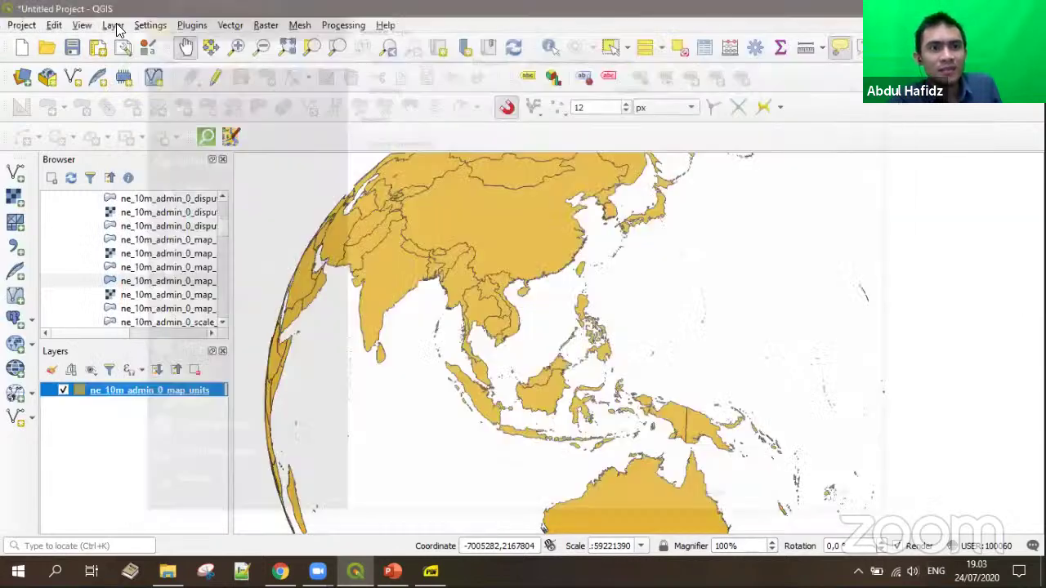
click(113, 24)
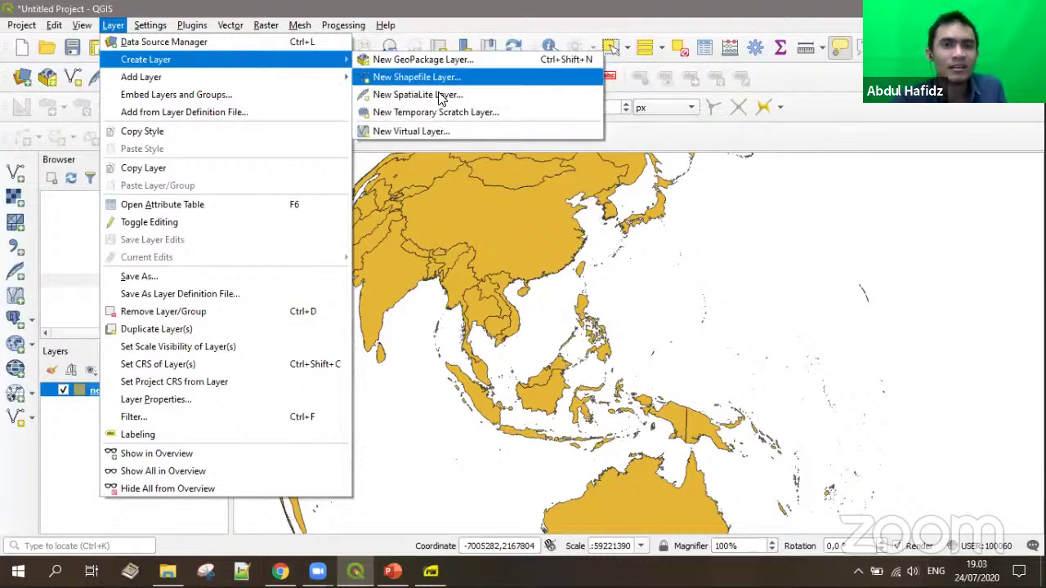
click(113, 400)
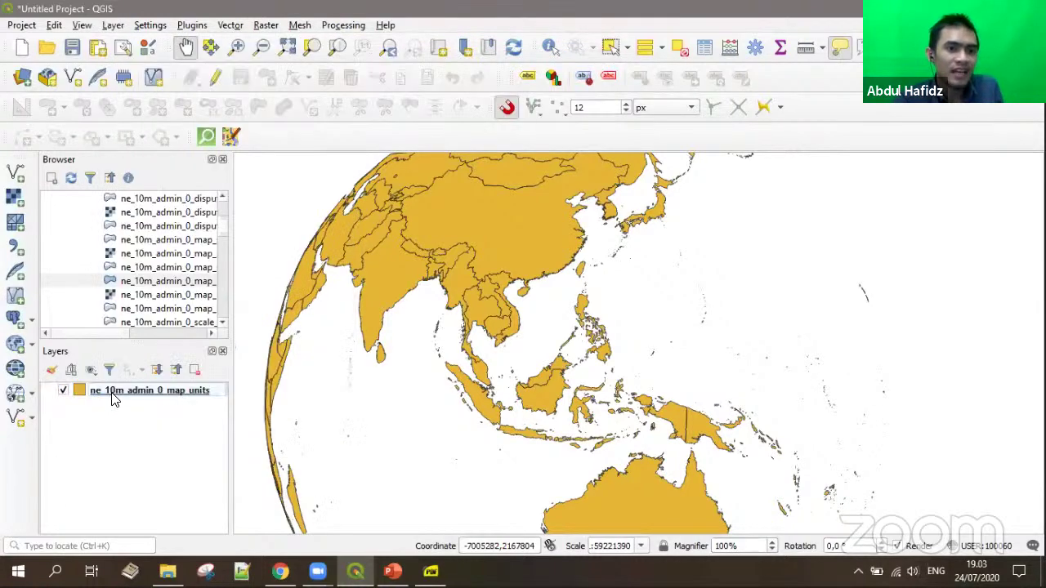
Step: Reopen the feature export settings for the ne_10m_admin_0_map_units layer, review its output formats once more, and cancel the export
right_click(113, 397)
mouse_move(217, 345)
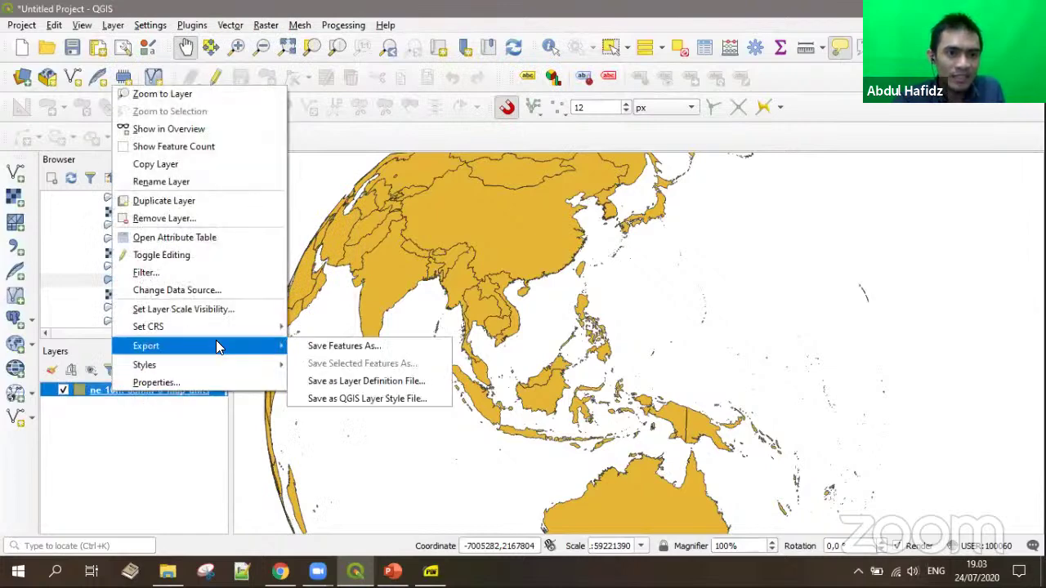
click(396, 347)
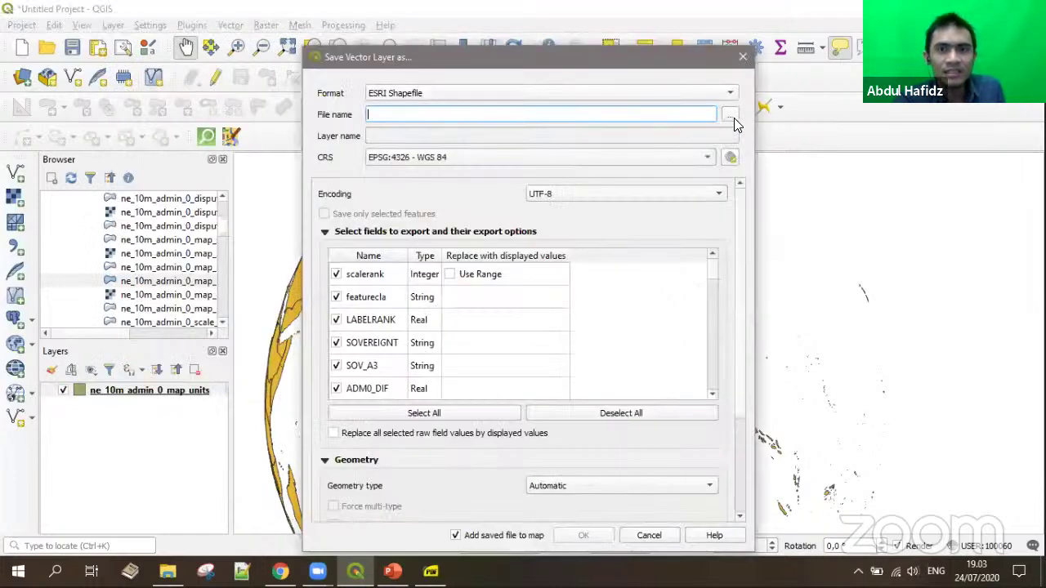
click(394, 96)
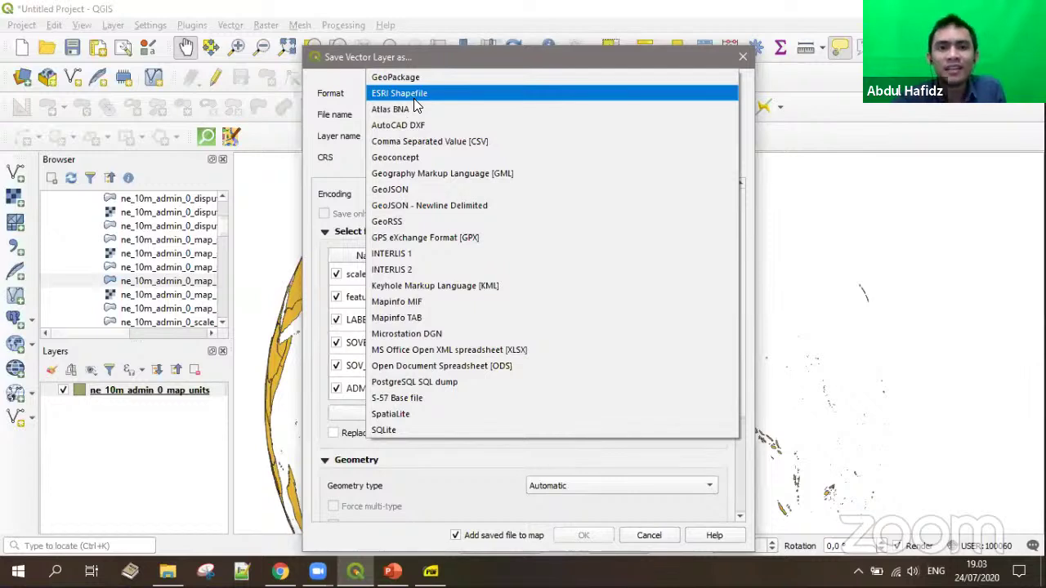
click(335, 116)
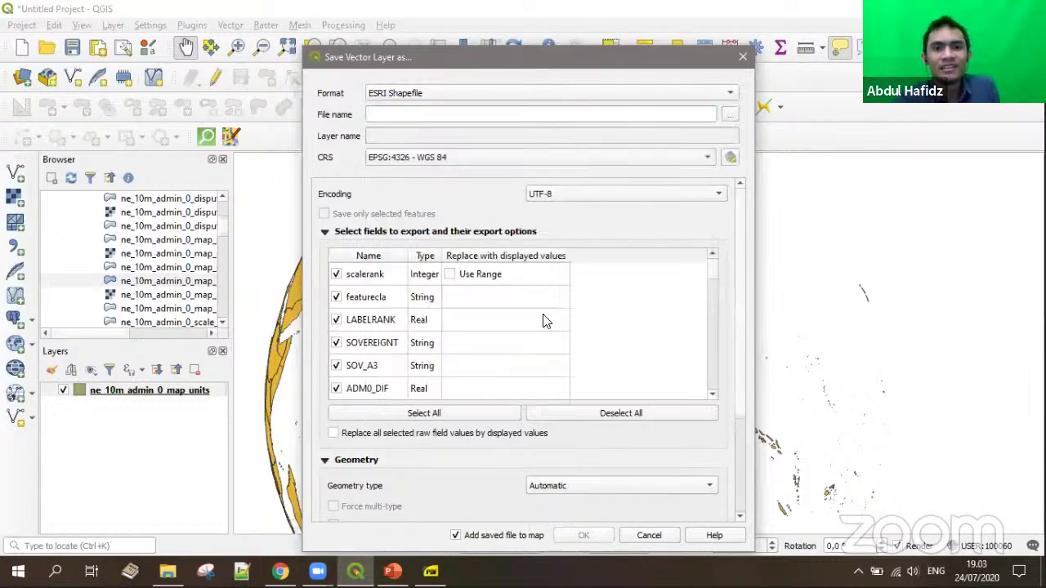
click(659, 536)
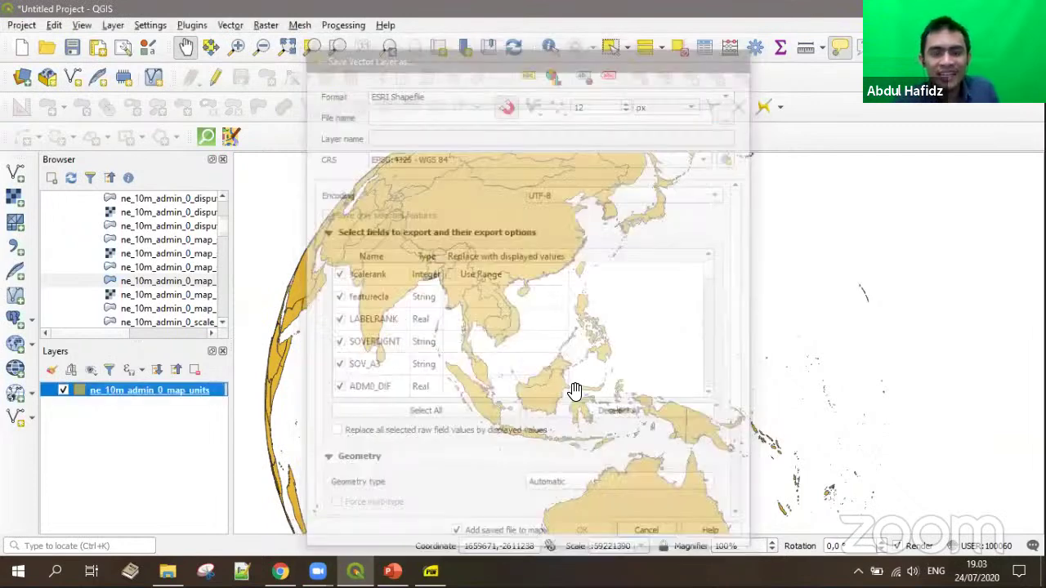
Step: Zoom the globe map in on the Indonesian archipelago
mouse_move(574, 391)
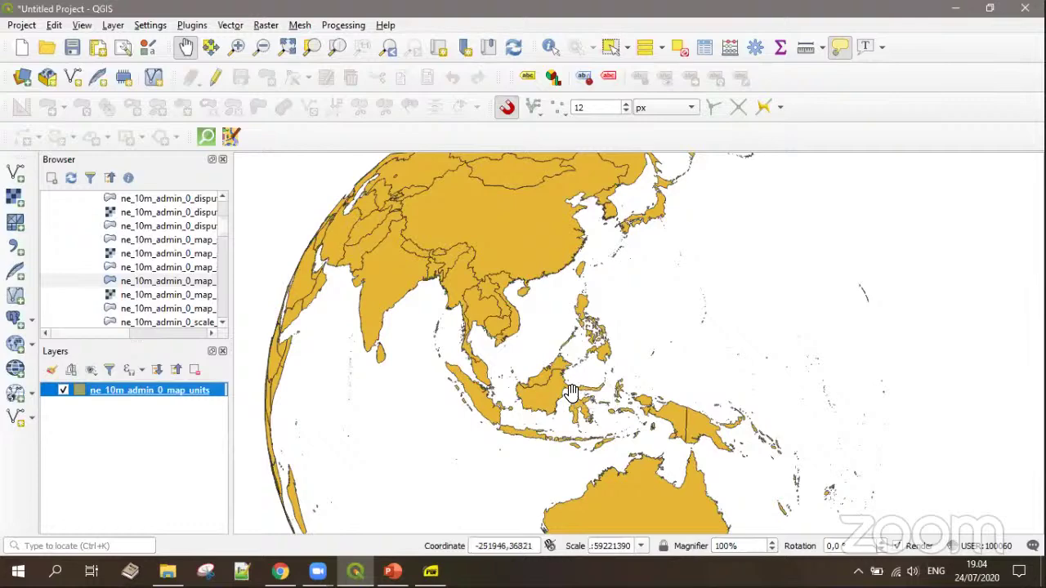
scroll(527, 402, down, 2)
scroll(482, 403, up, 2)
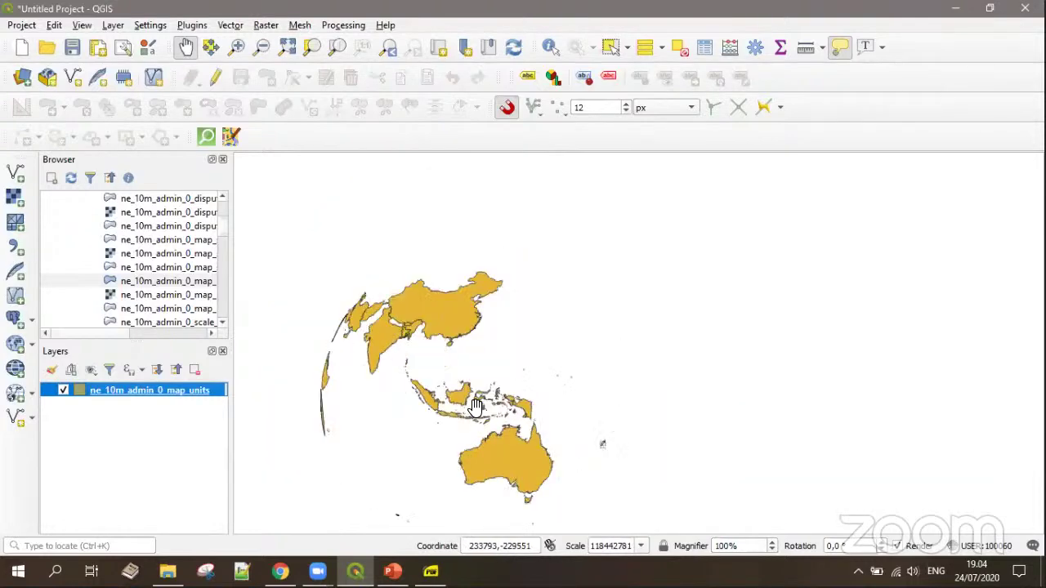
scroll(319, 417, up, 1)
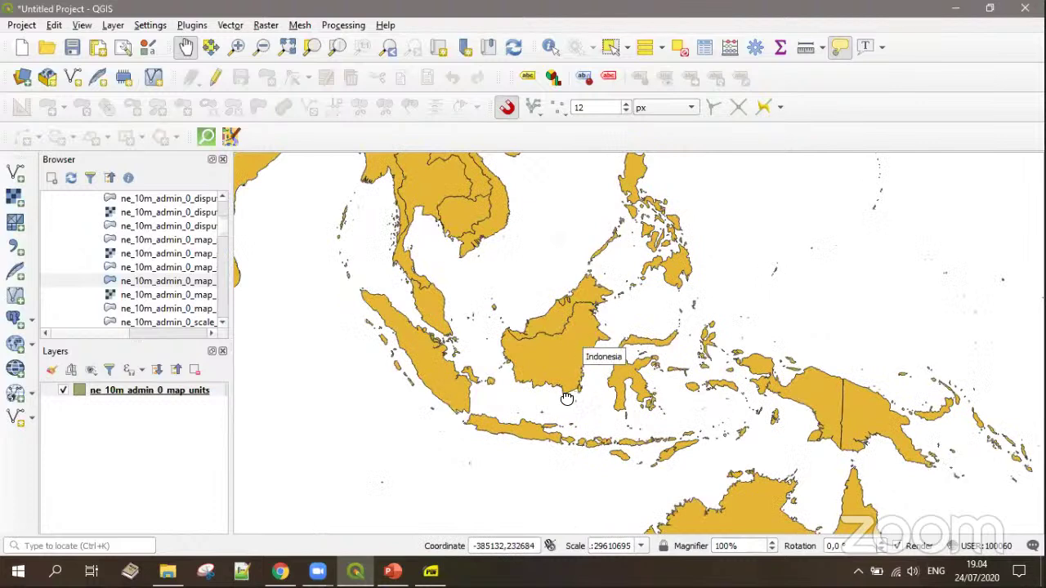
drag(583, 413, 567, 413)
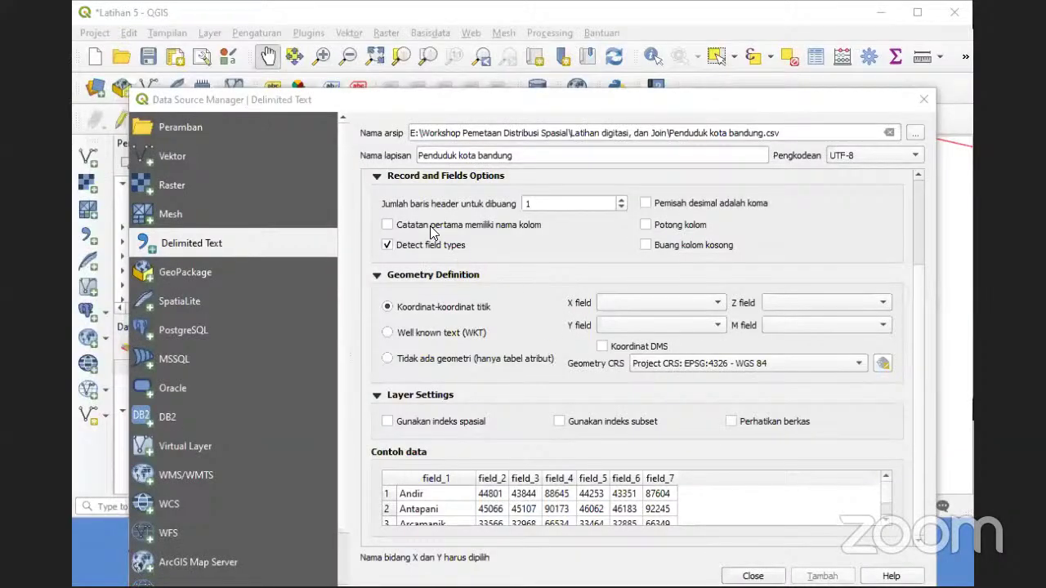
Step: Try using the CSV's first record as column names, revert that option, and check the fields selectable as X coordinate
click(433, 233)
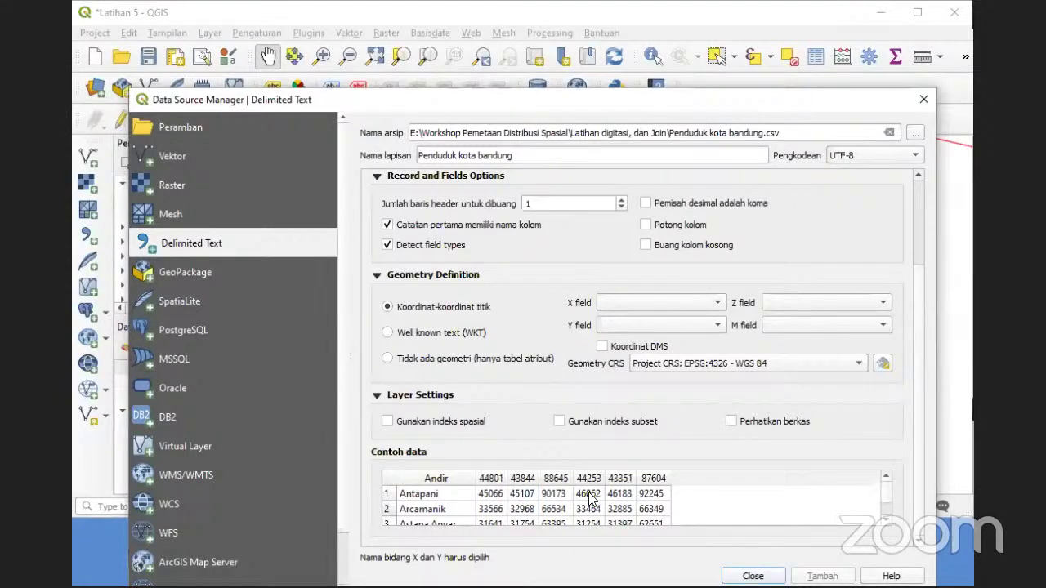
click(457, 234)
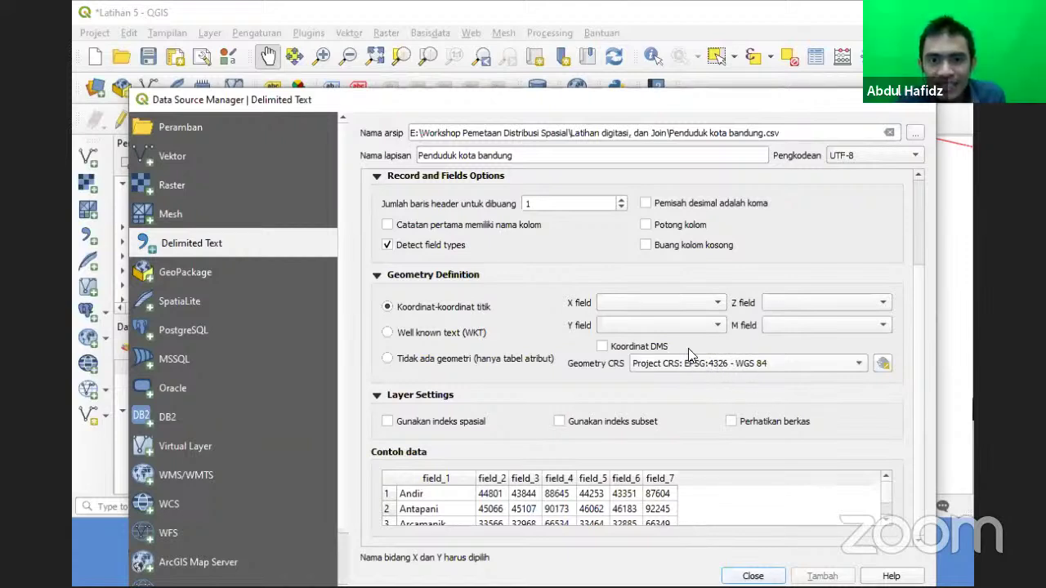
click(686, 304)
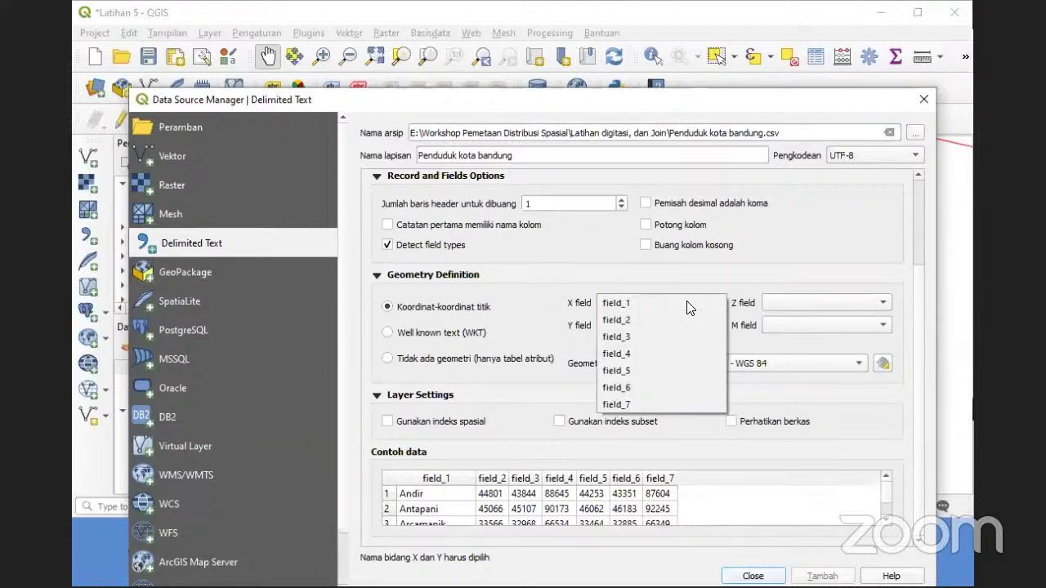
click(727, 273)
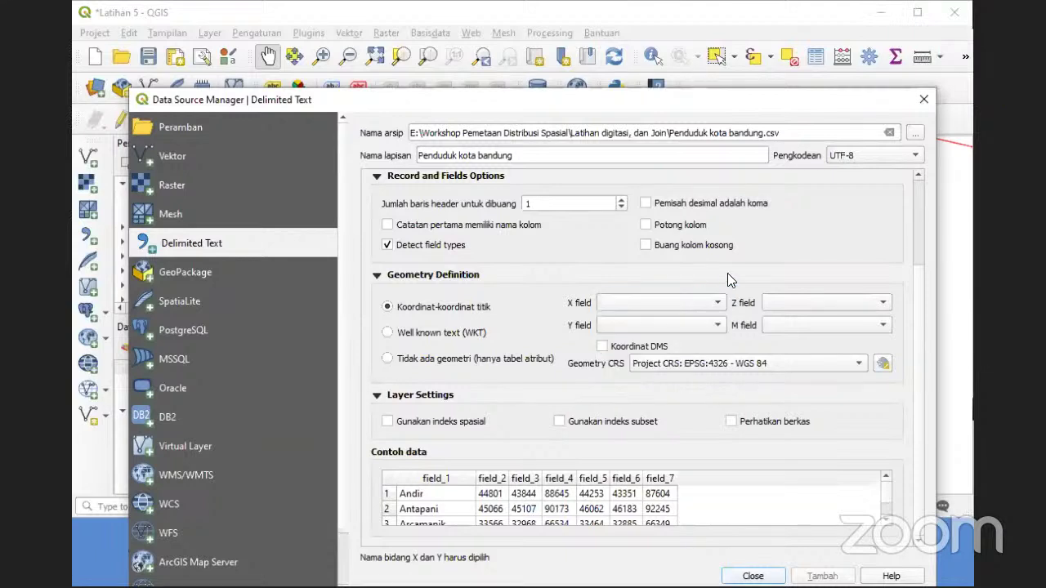
click(649, 303)
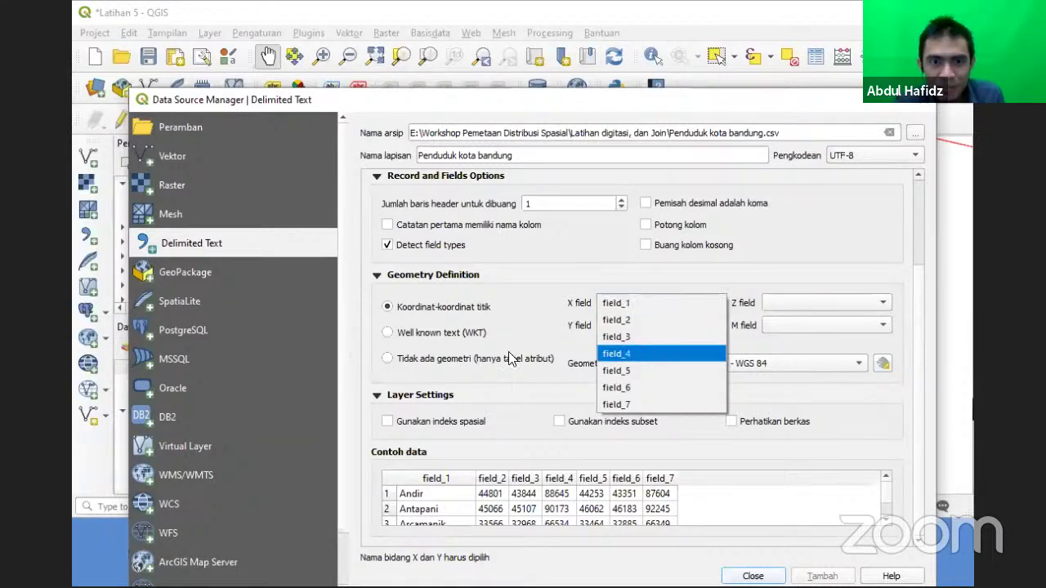
Step: Add Penduduk kota bandung.csv as an attribute-only table without geometry and close the Data Source Manager
click(447, 361)
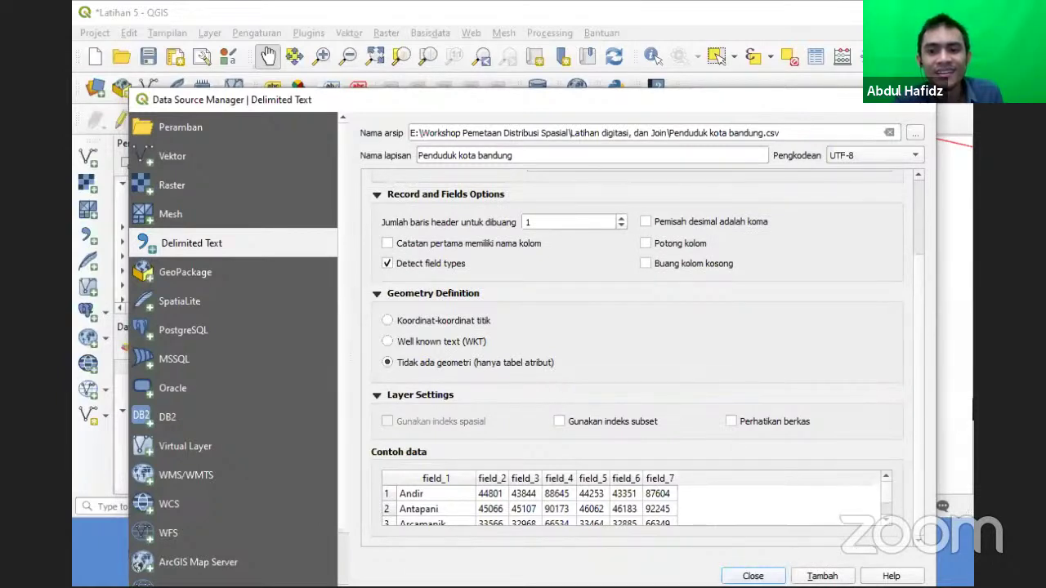
click(822, 576)
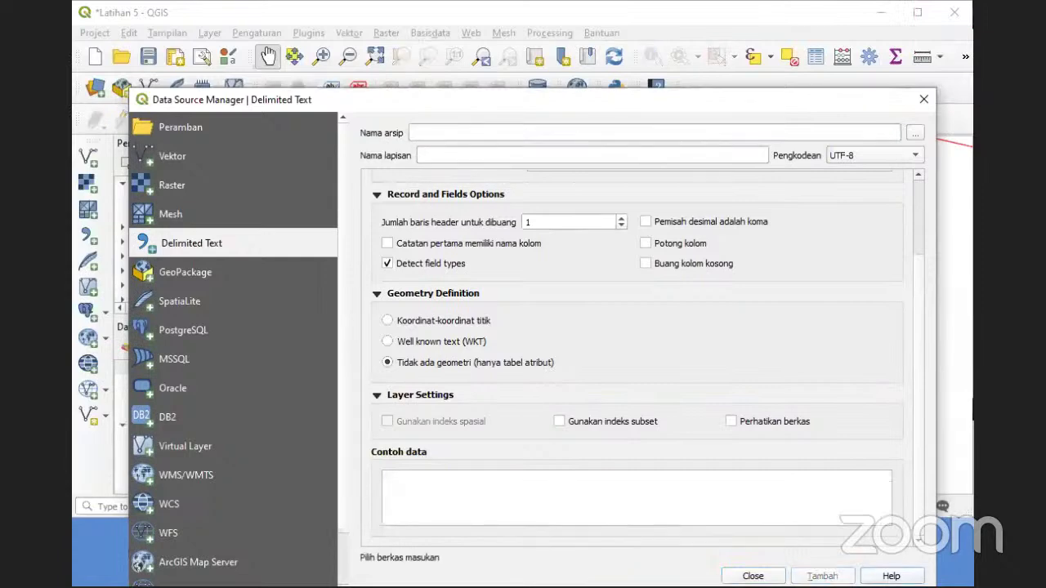
click(914, 103)
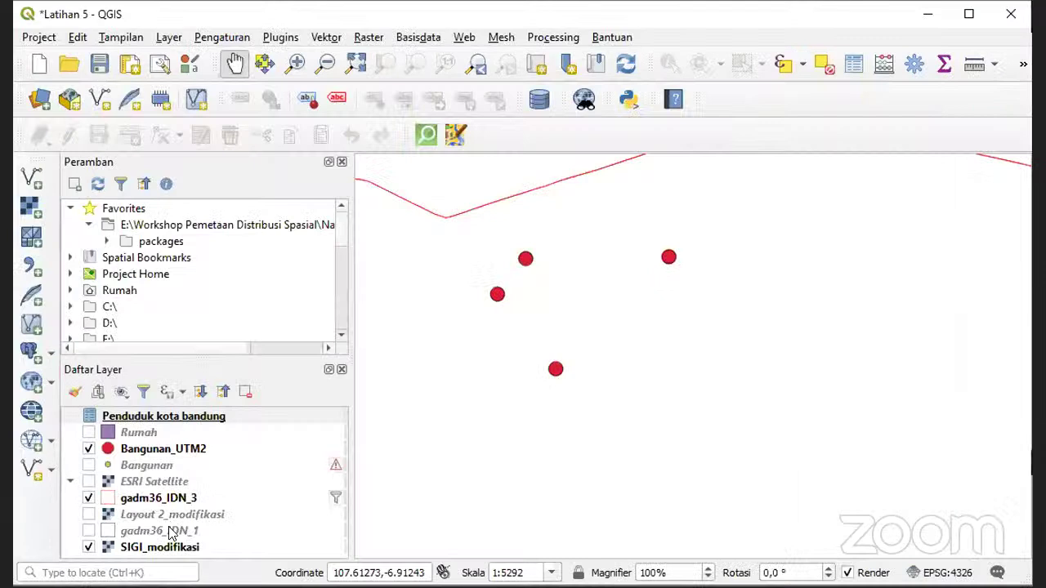
Step: Open the attribute table of the Penduduk kota bandung layer and examine its population records
click(196, 422)
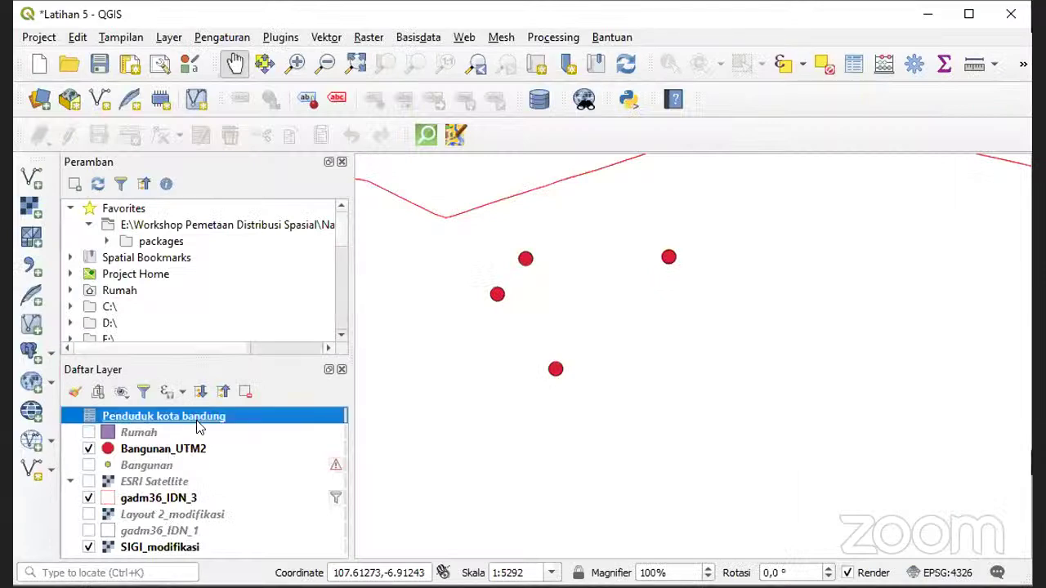
right_click(198, 424)
click(245, 536)
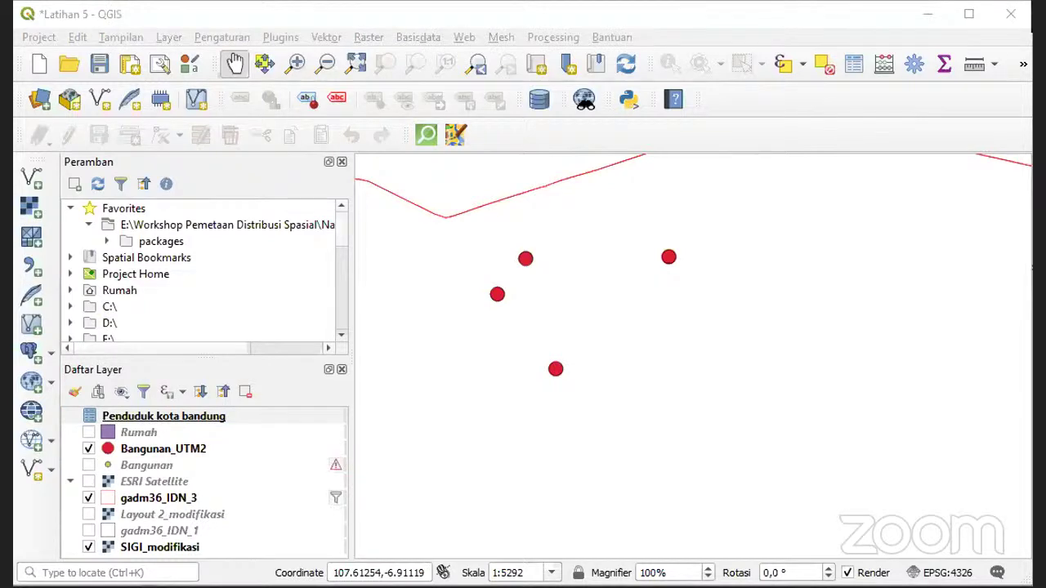
mouse_move(523, 195)
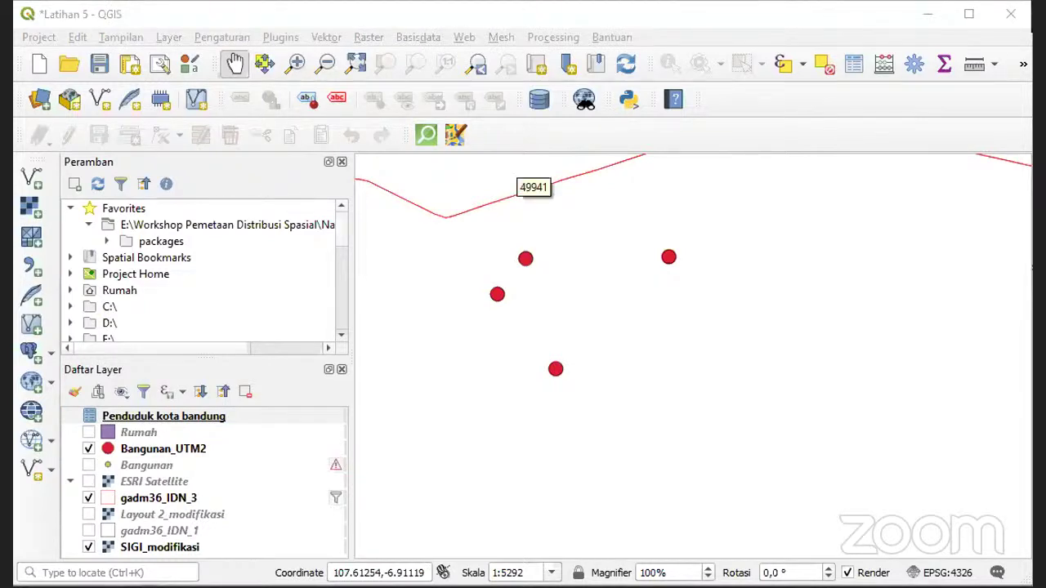
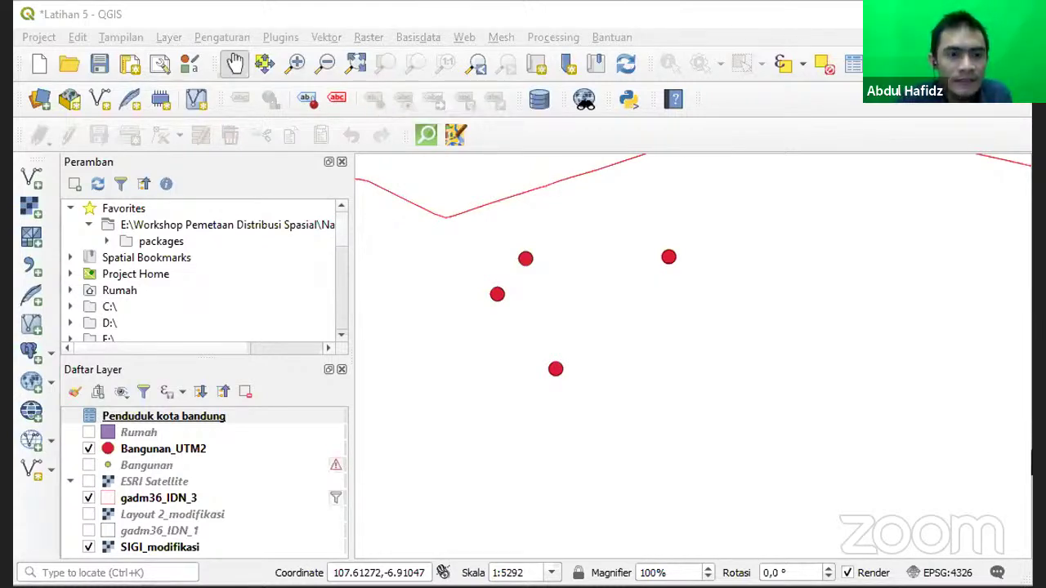
click(491, 206)
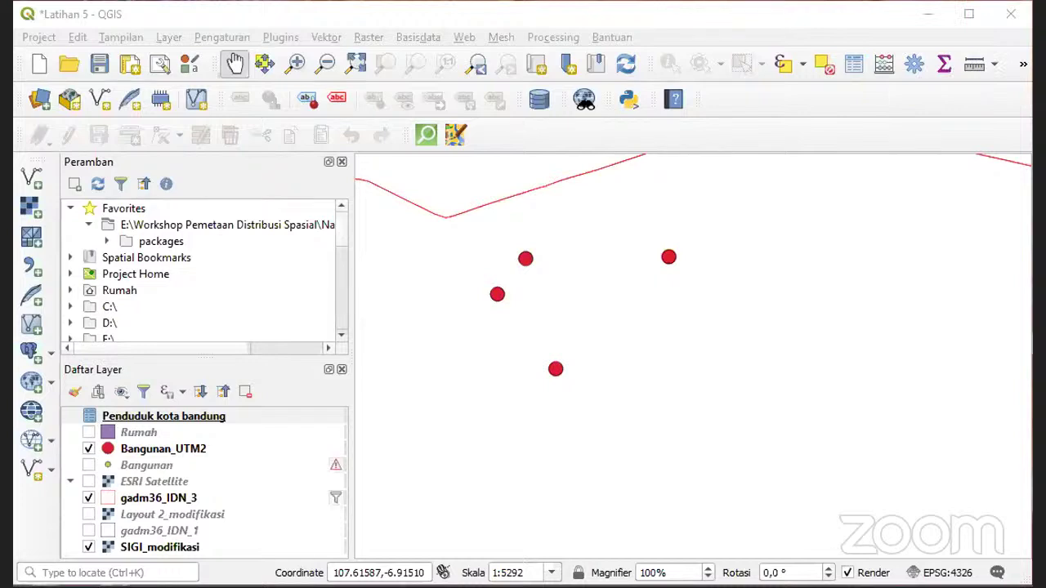
mouse_move(695, 287)
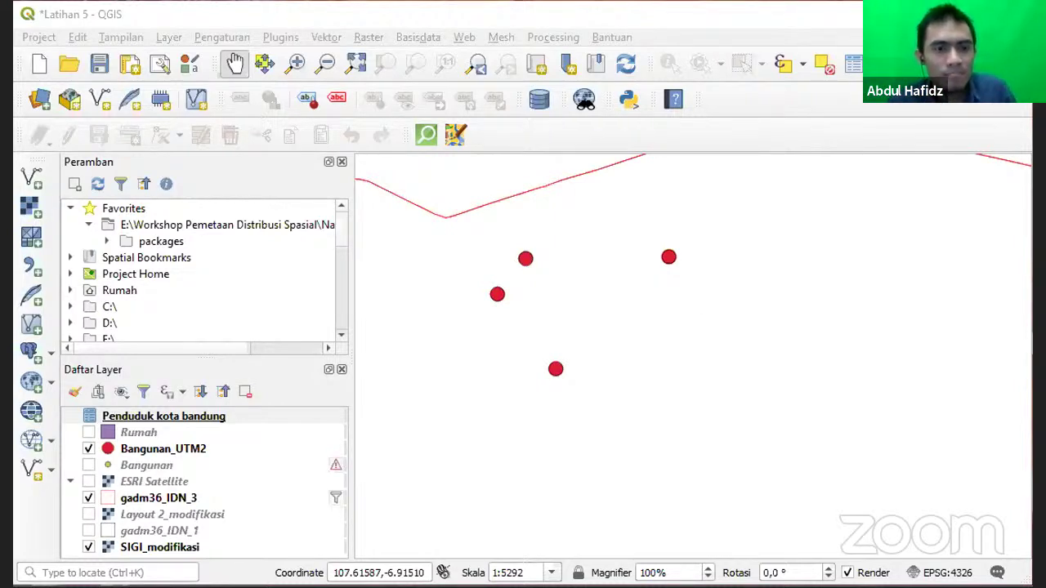
Step: Open the attribute table of the gadm36_IDN_3 layer and examine its fields
right_click(147, 500)
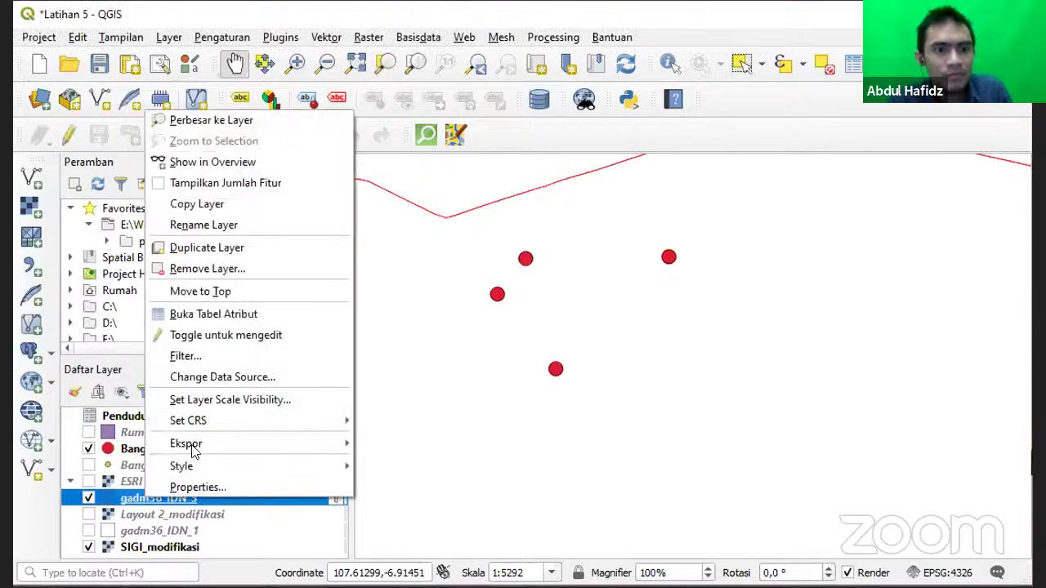
click(241, 315)
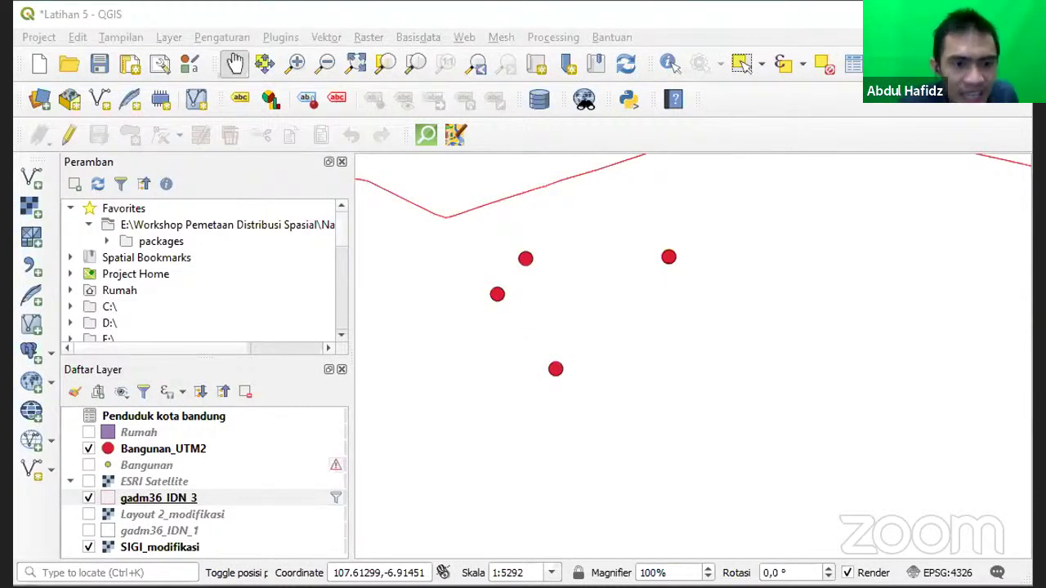
click(491, 327)
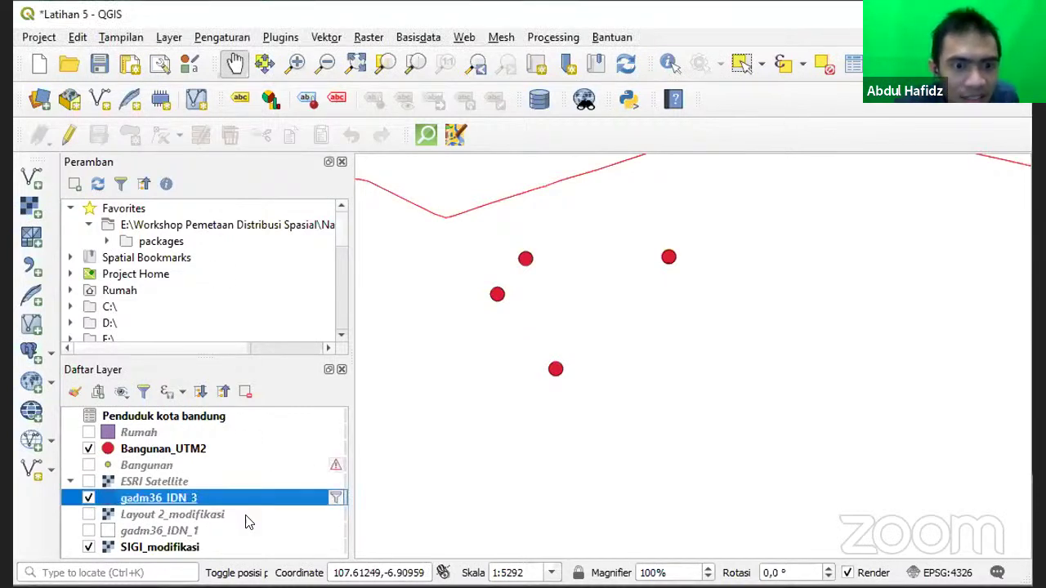
Step: Join the Penduduk kota bandung table to the gadm36_IDN_3 layer, matching join field field_1 to target field NAME_3
right_click(167, 500)
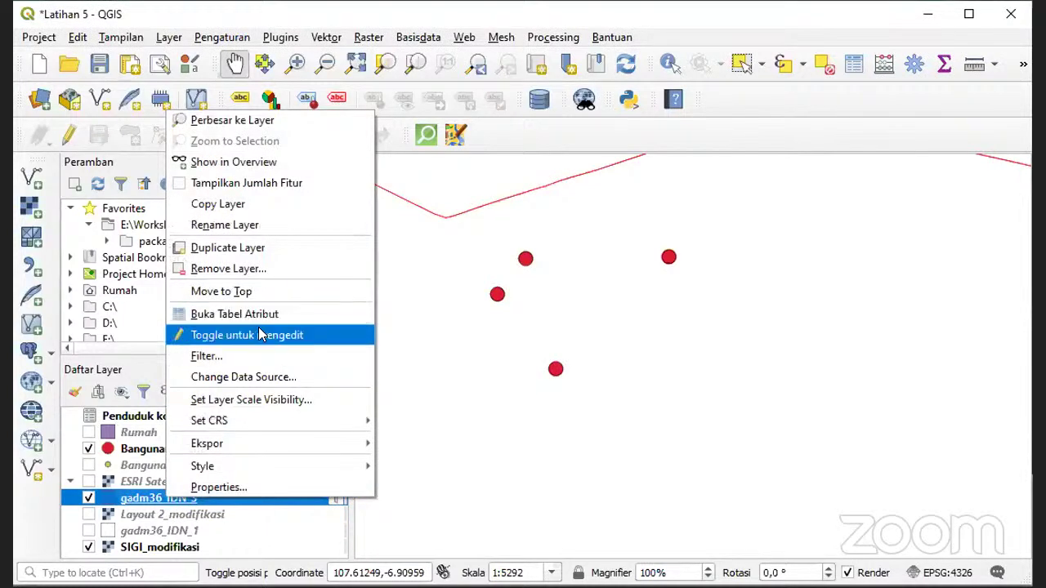
click(219, 487)
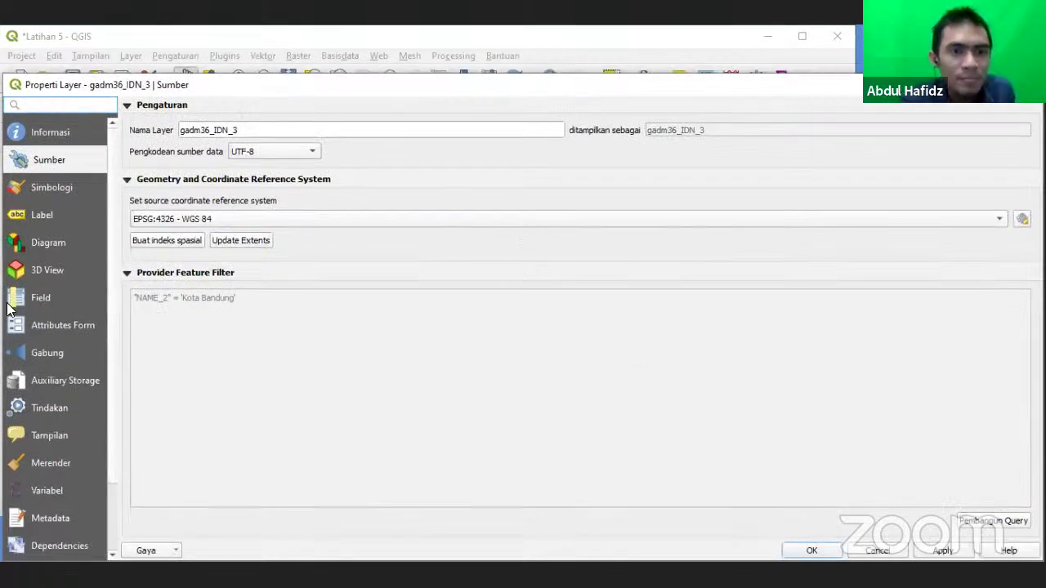
click(55, 351)
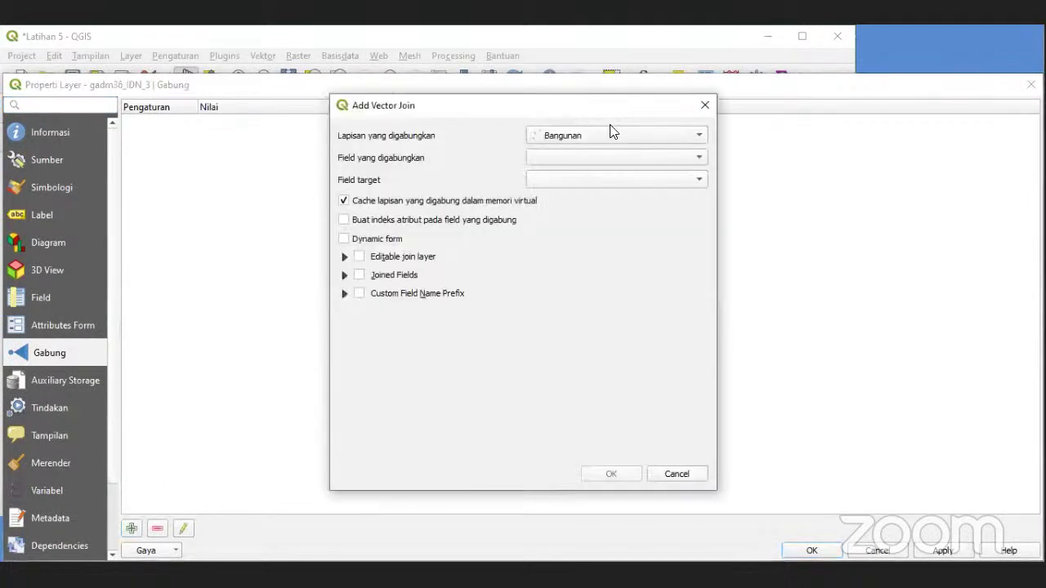
click(605, 136)
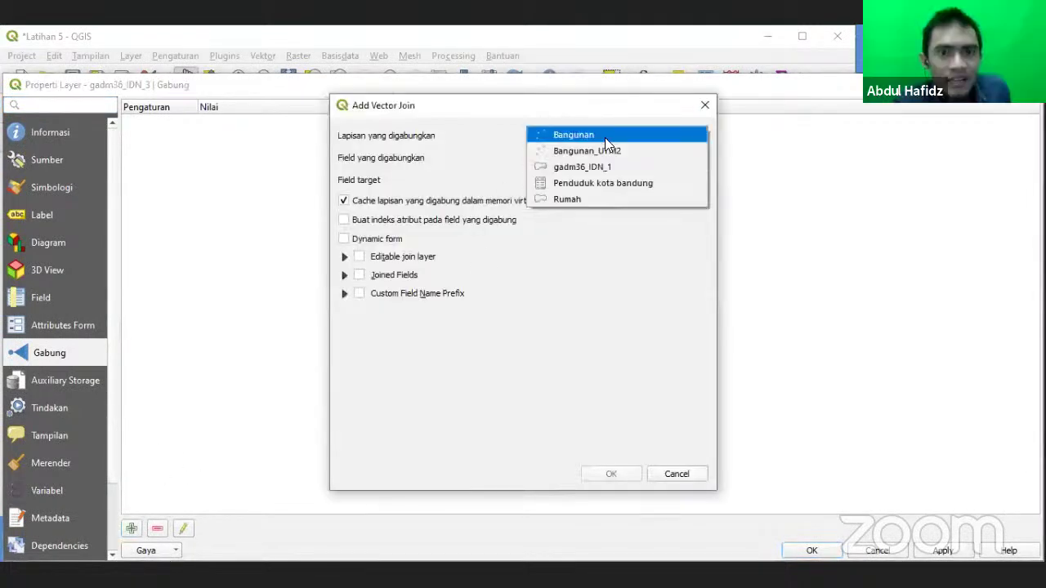
click(593, 183)
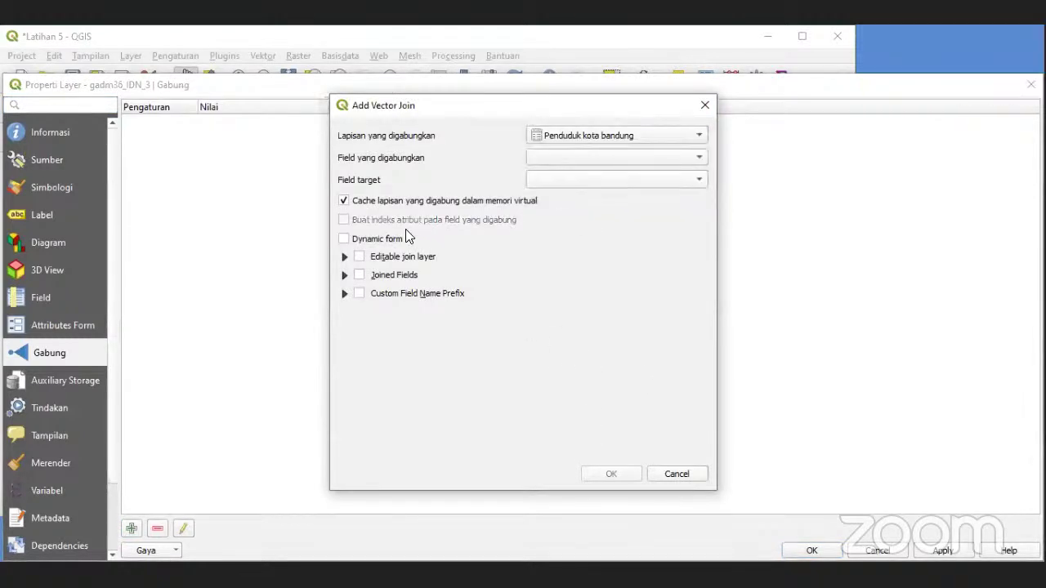
click(590, 159)
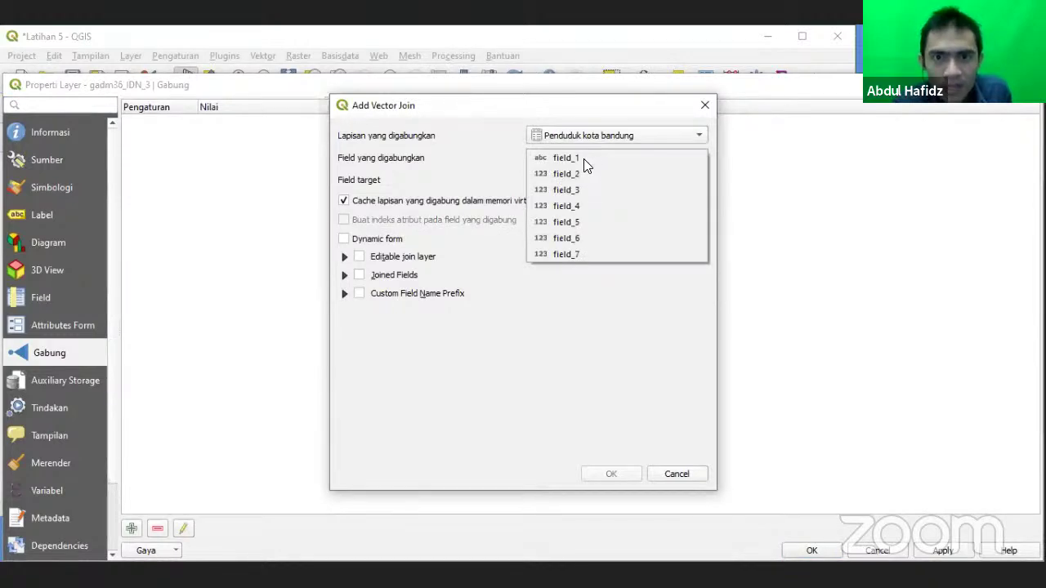
click(572, 158)
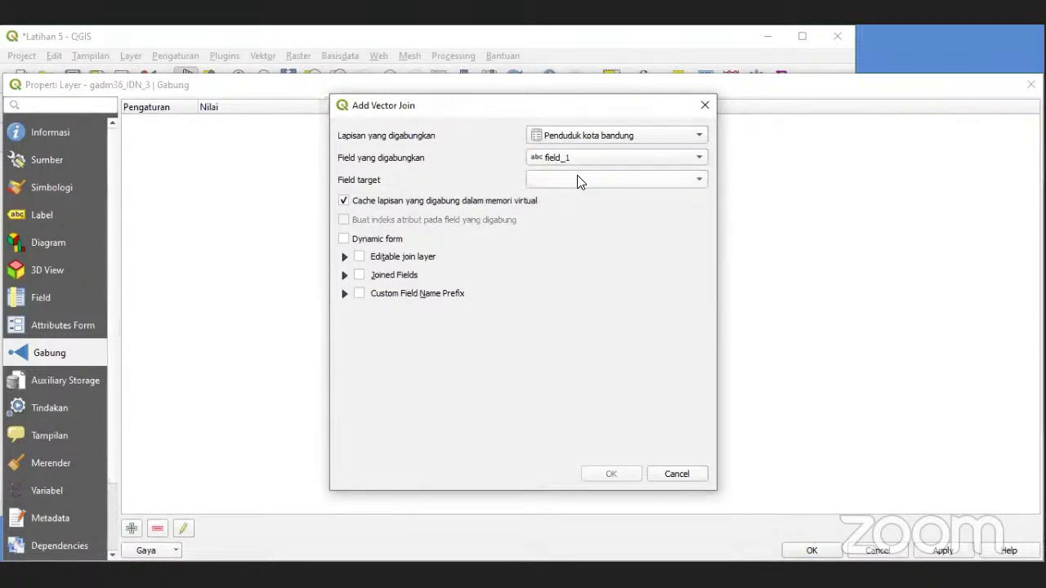
click(577, 180)
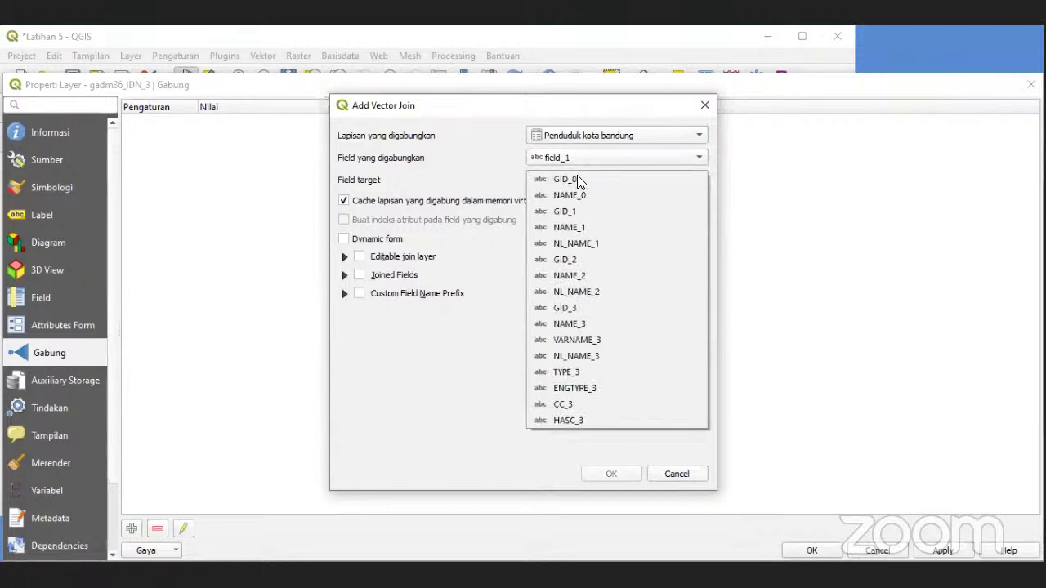
click(562, 324)
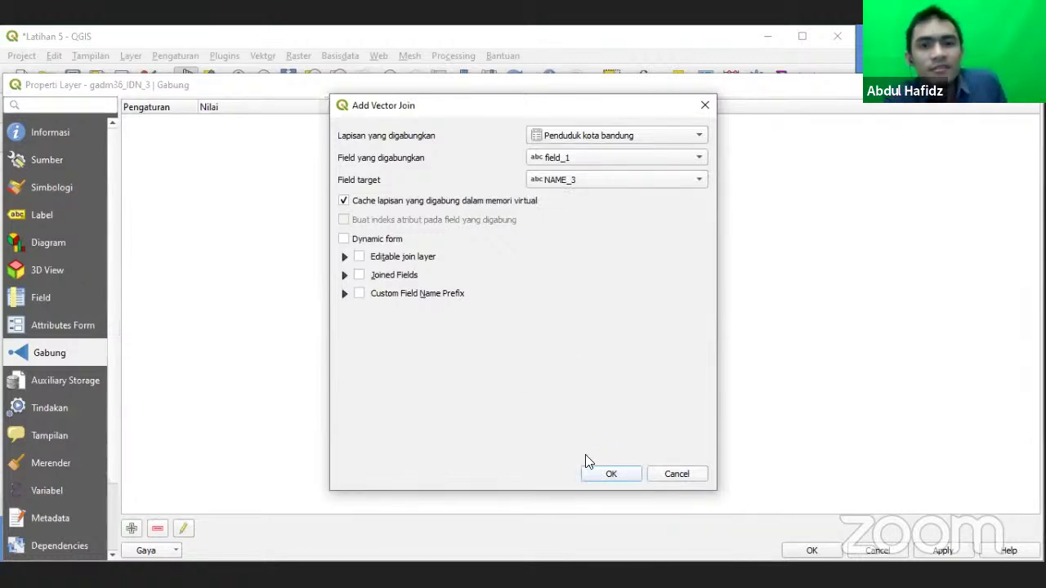
click(609, 474)
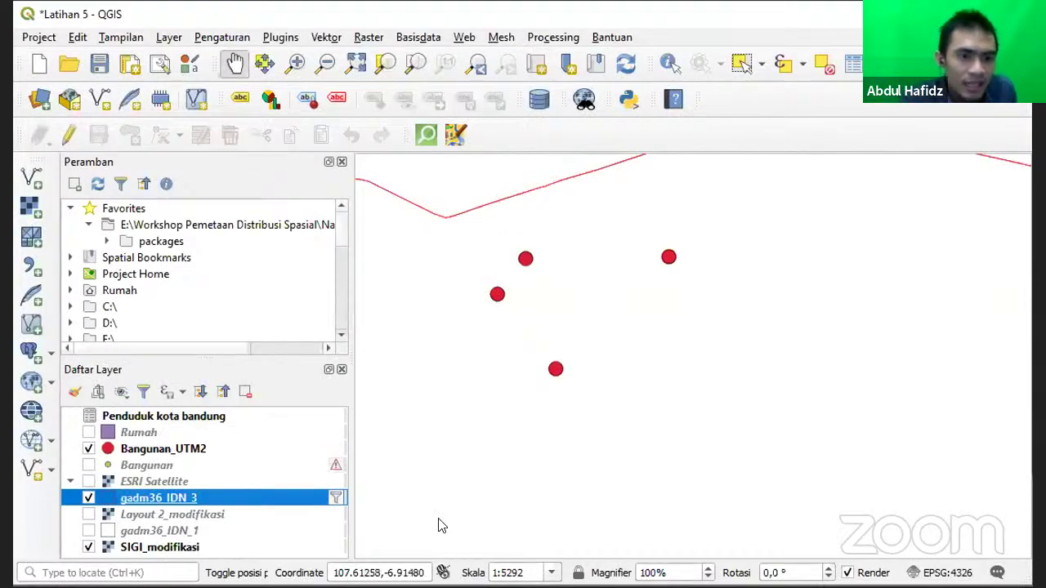
Step: Open the gadm36_IDN_3 attribute table to check the joined population fields
right_click(170, 500)
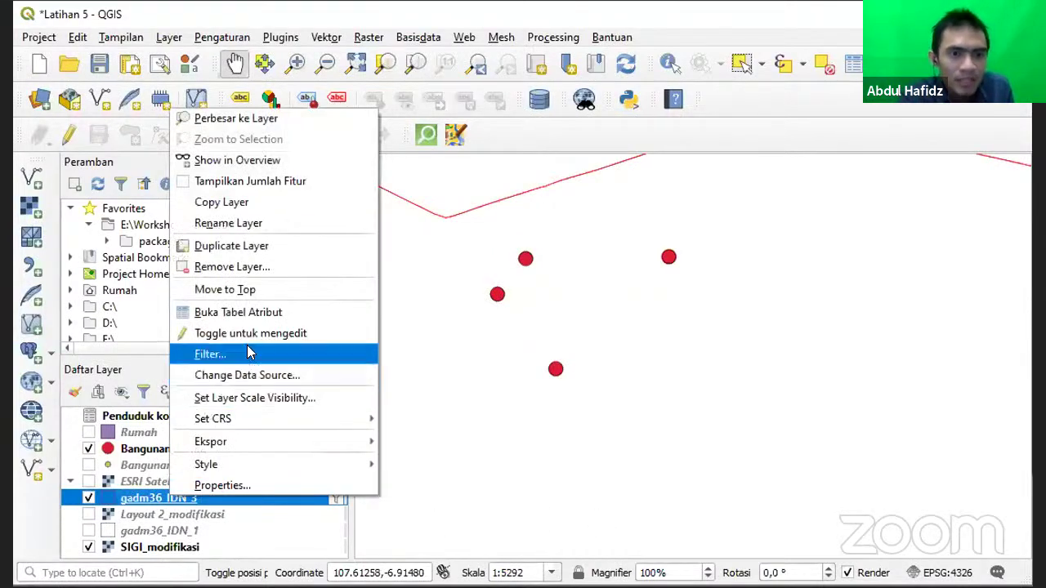
click(263, 322)
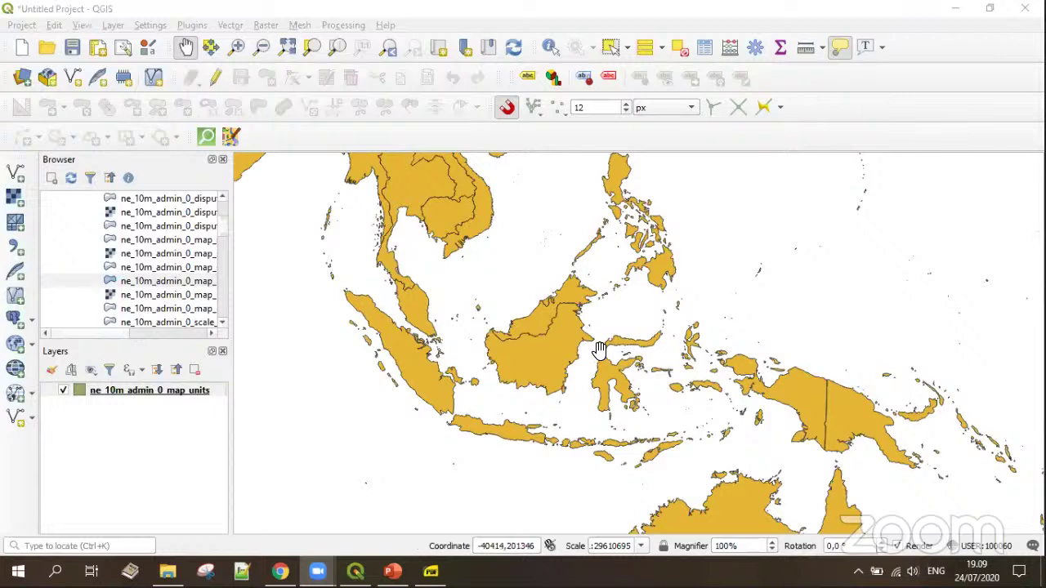
Step: Open the field properties of the ne_10m_admin_0_map_units layer and turn on editing for the layer
mouse_move(600, 350)
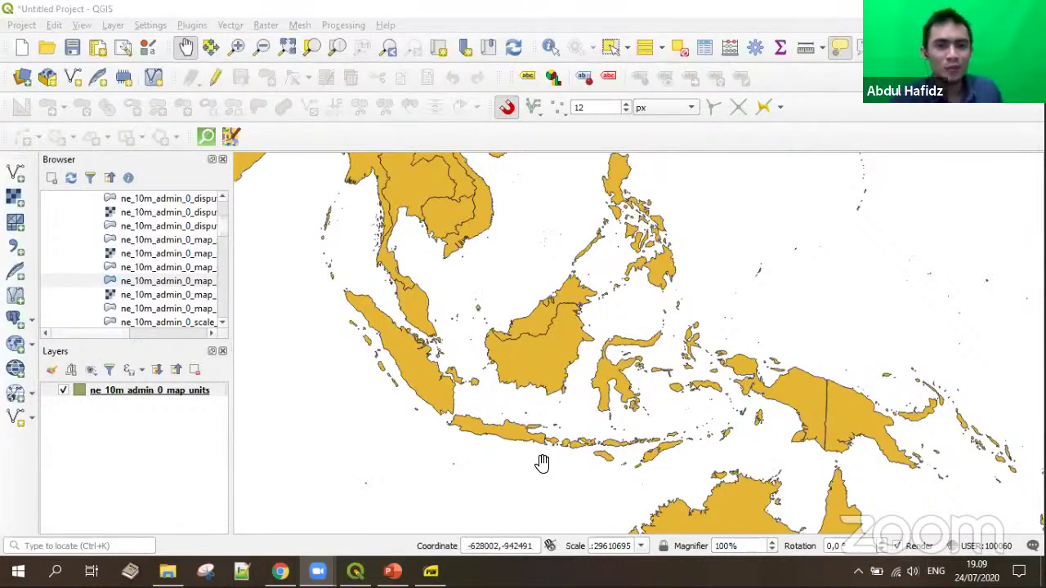
click(145, 392)
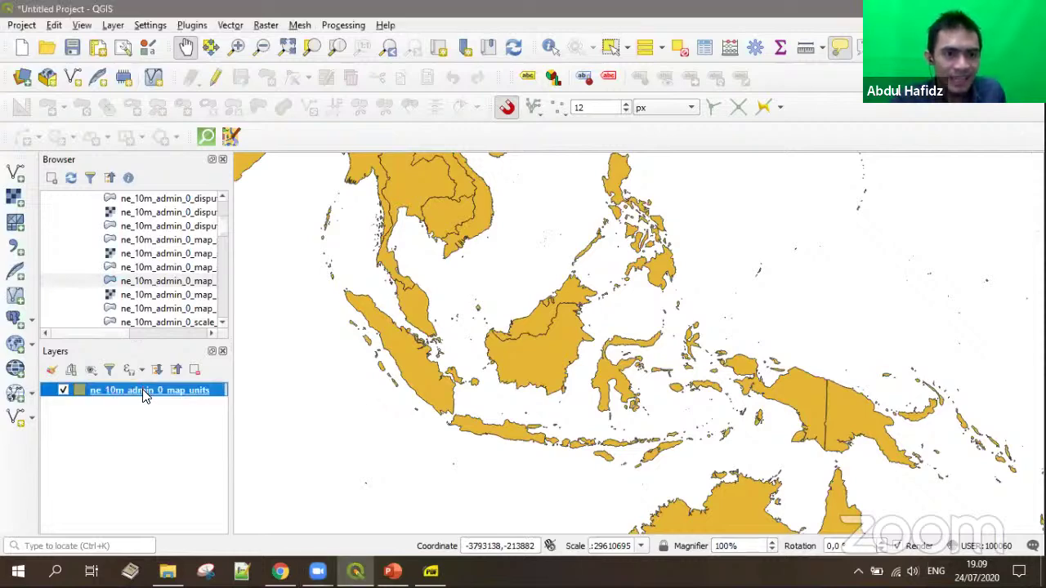
right_click(148, 392)
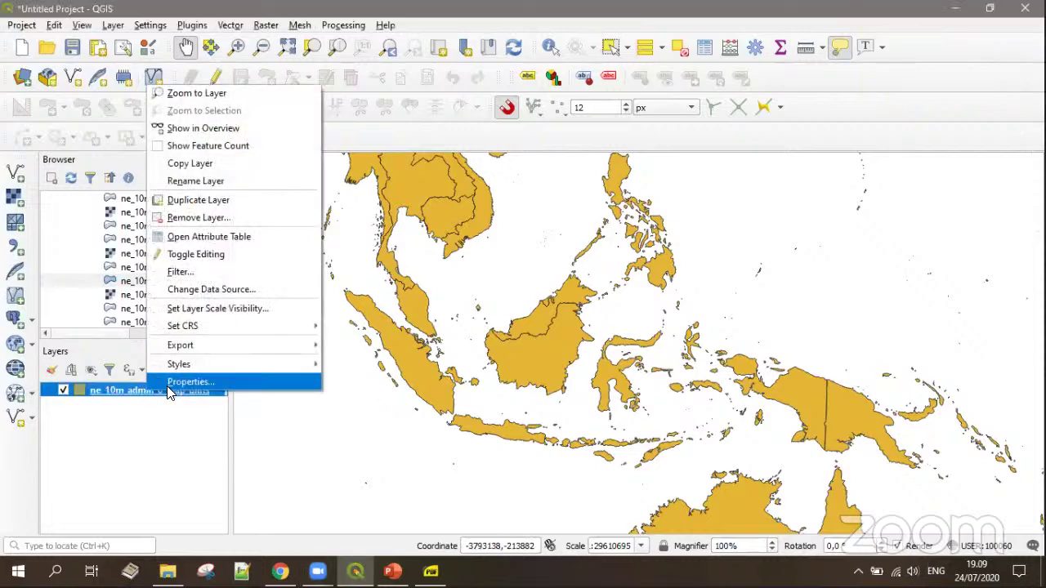
click(168, 386)
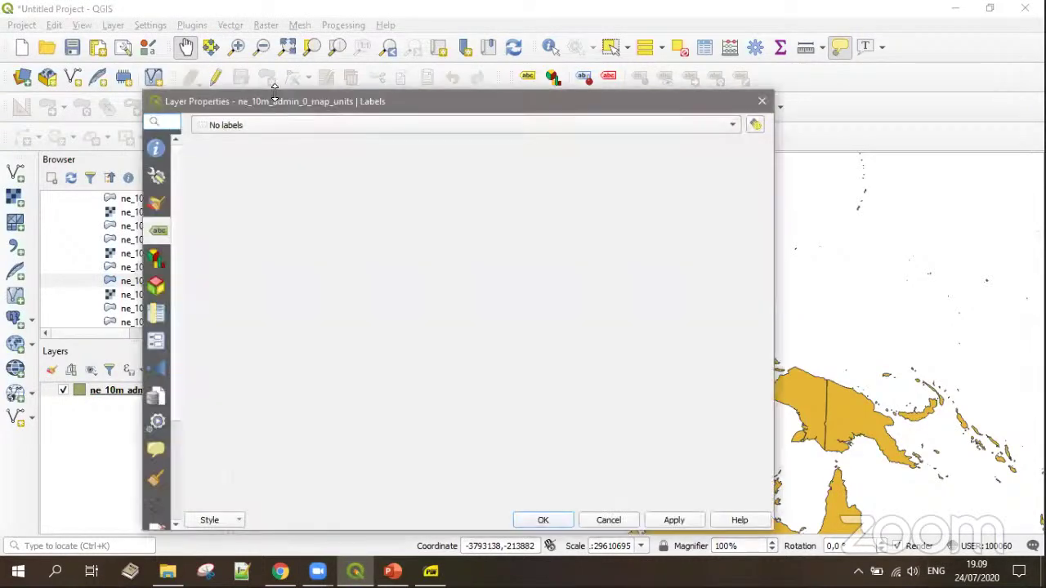
drag(279, 99, 416, 65)
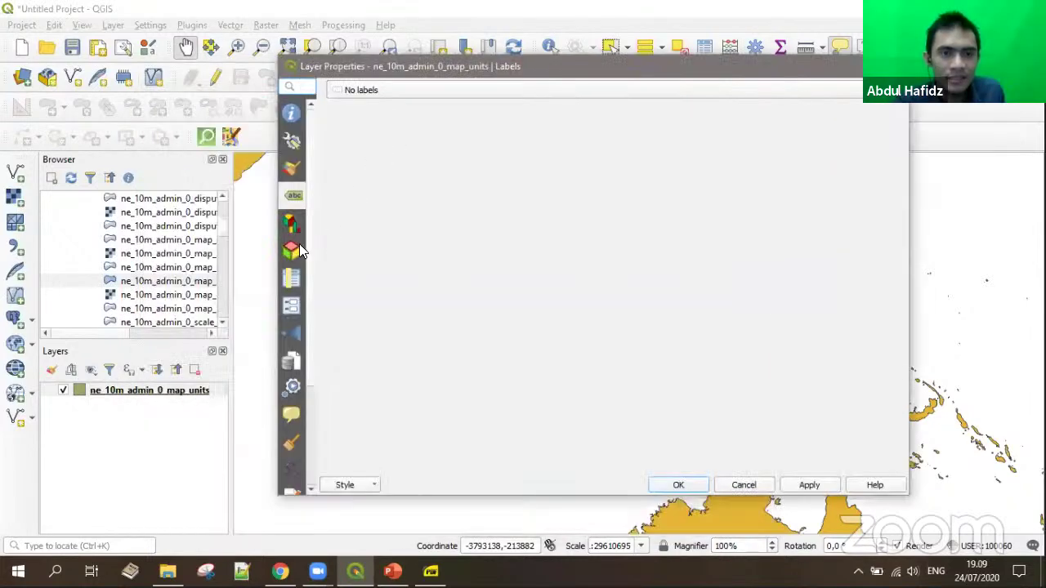
click(293, 251)
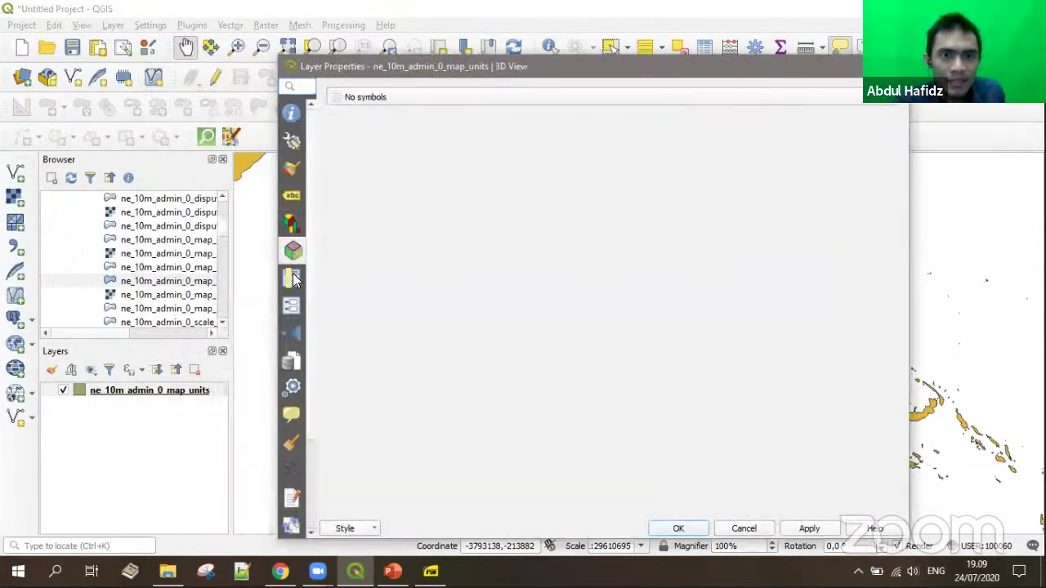
click(293, 278)
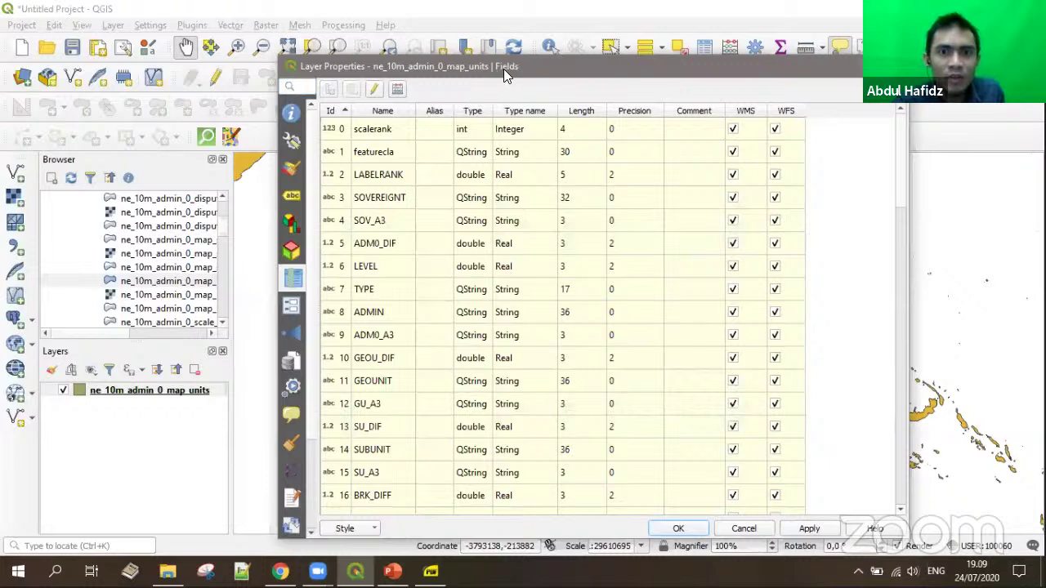
click(370, 289)
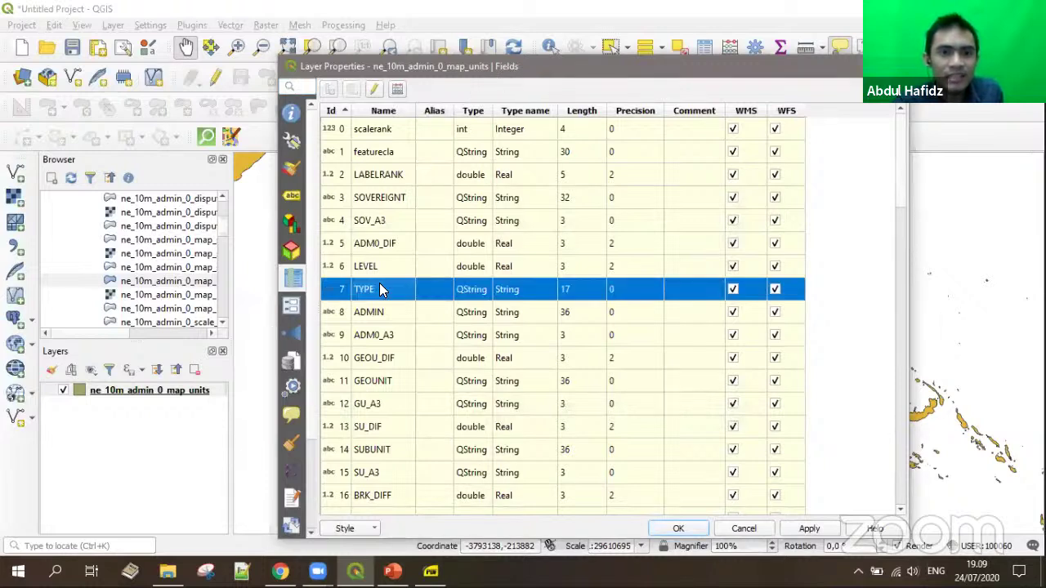
click(375, 91)
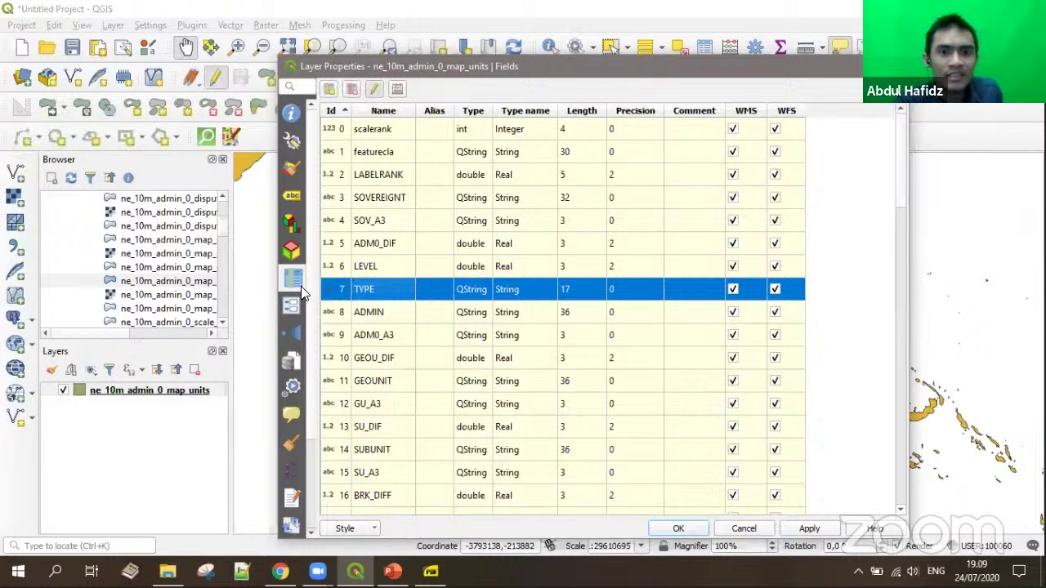
Step: Examine the layer's field list and check that names such as featurecla and LABELRANK can be edited
double_click(379, 153)
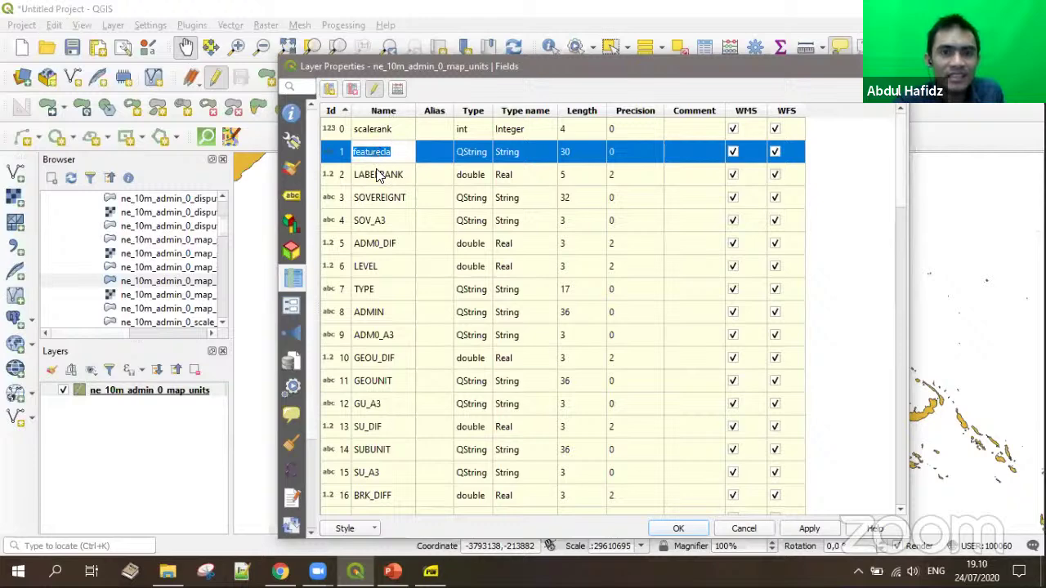
double_click(378, 176)
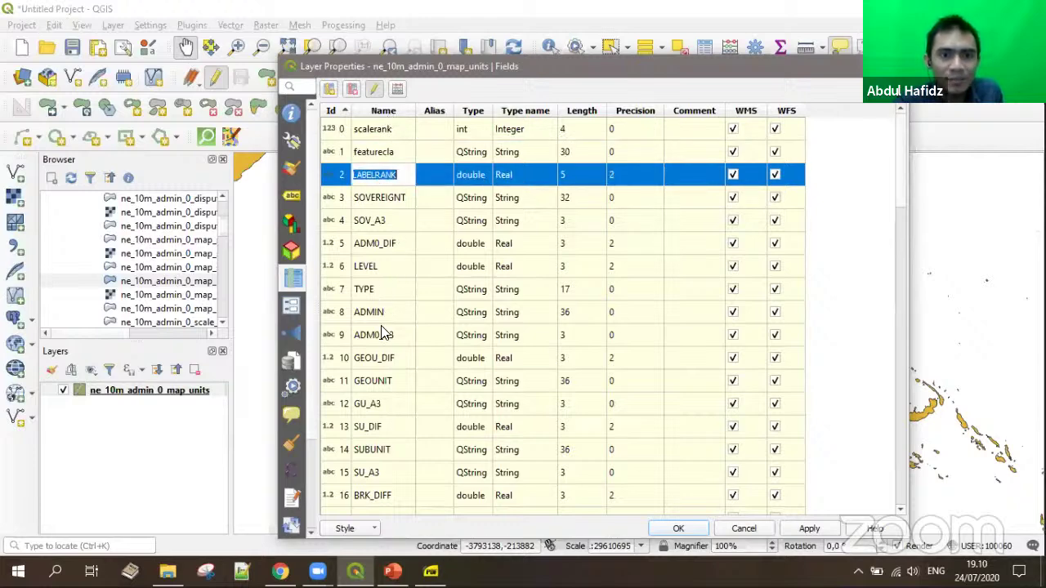
scroll(384, 355, down, 6)
scroll(371, 405, down, 12)
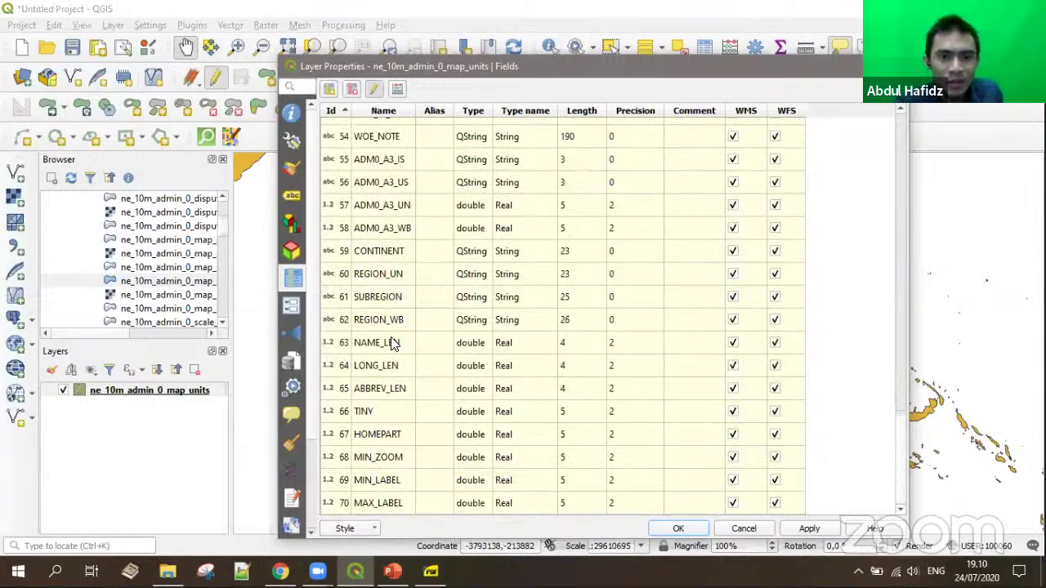
scroll(393, 327, up, 7)
scroll(388, 213, up, 11)
double_click(389, 177)
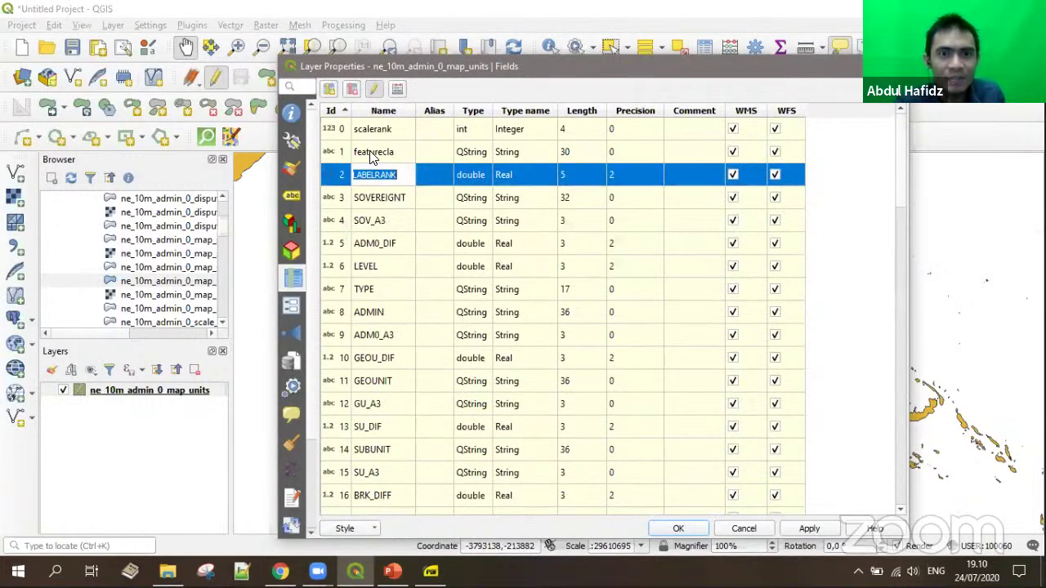
Step: Rename the scalerank field to abc and the LABELRANK field to LABEL, and save the layer edits
double_click(370, 131)
text(abc)
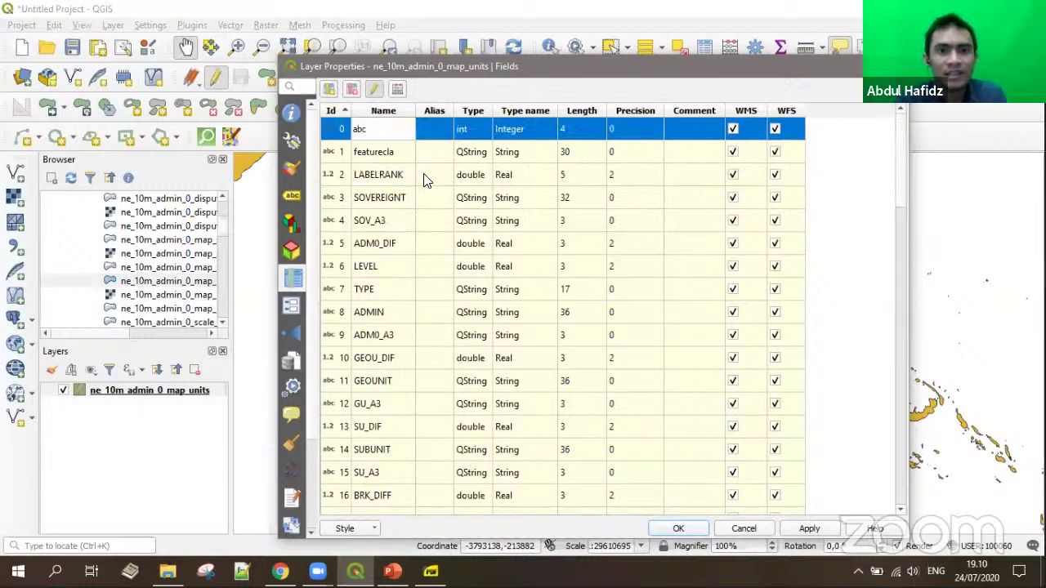
click(372, 175)
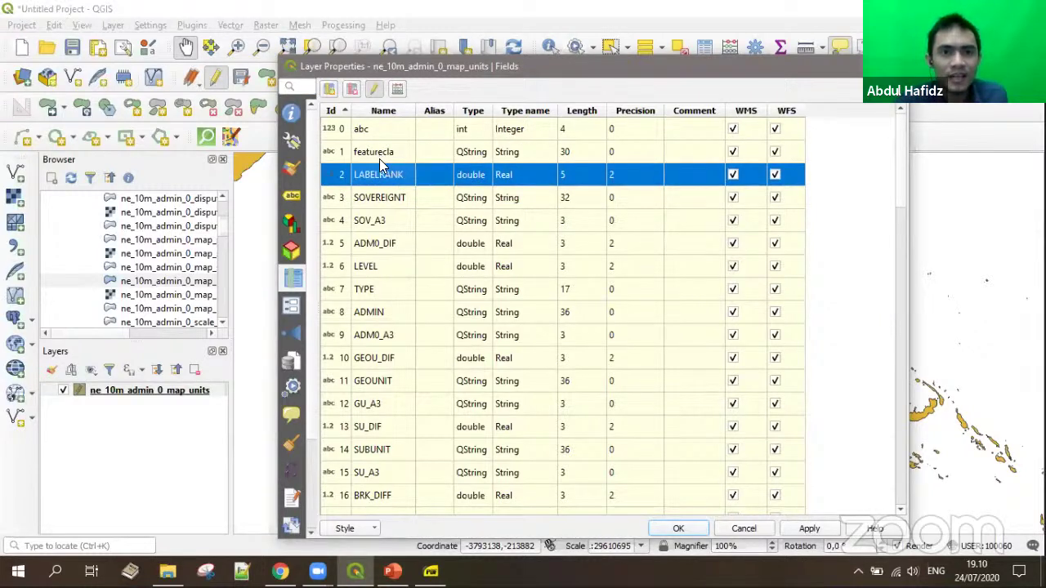
double_click(379, 175)
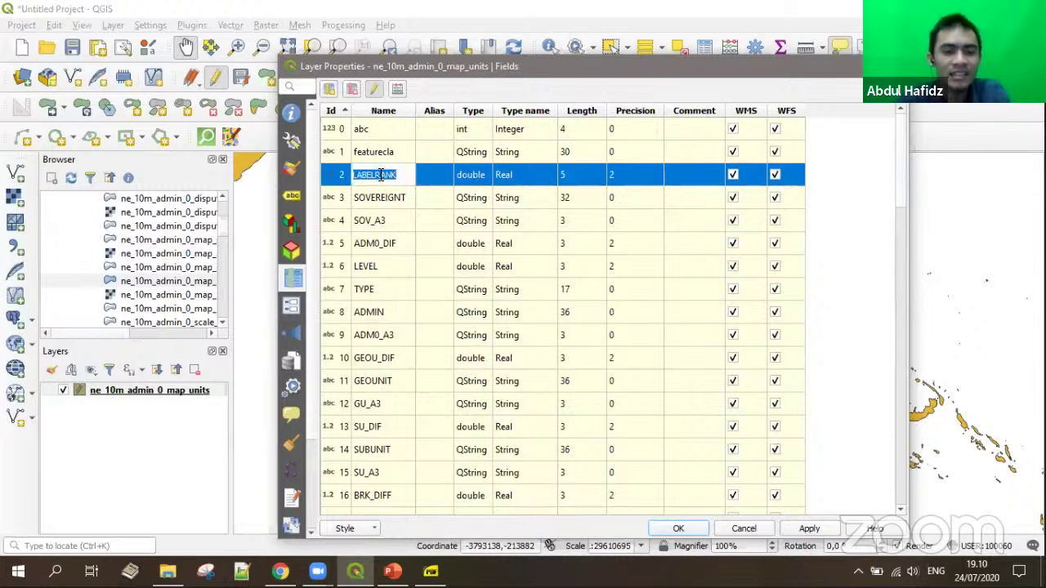
text(LA)
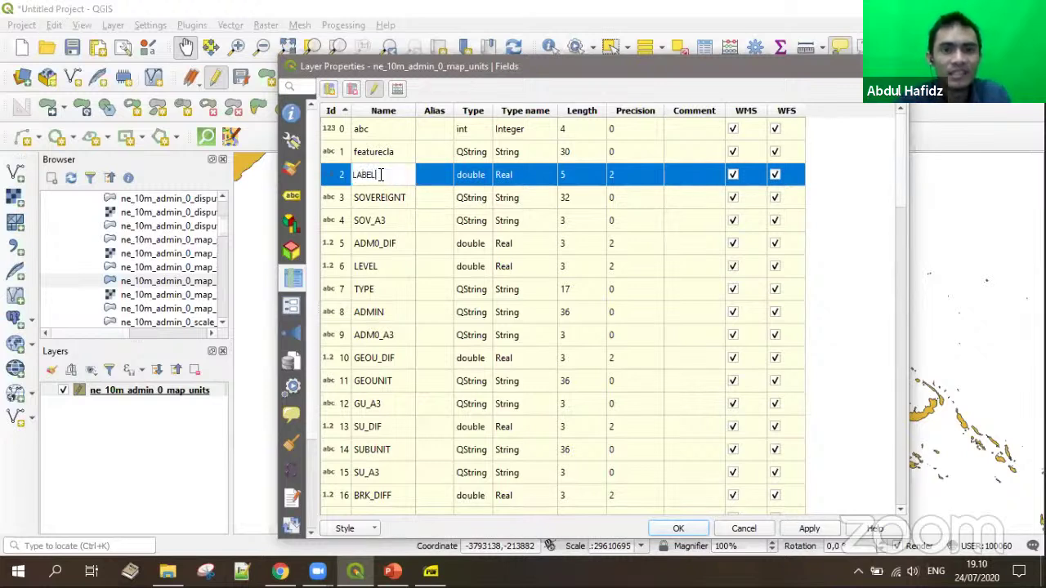
click(673, 529)
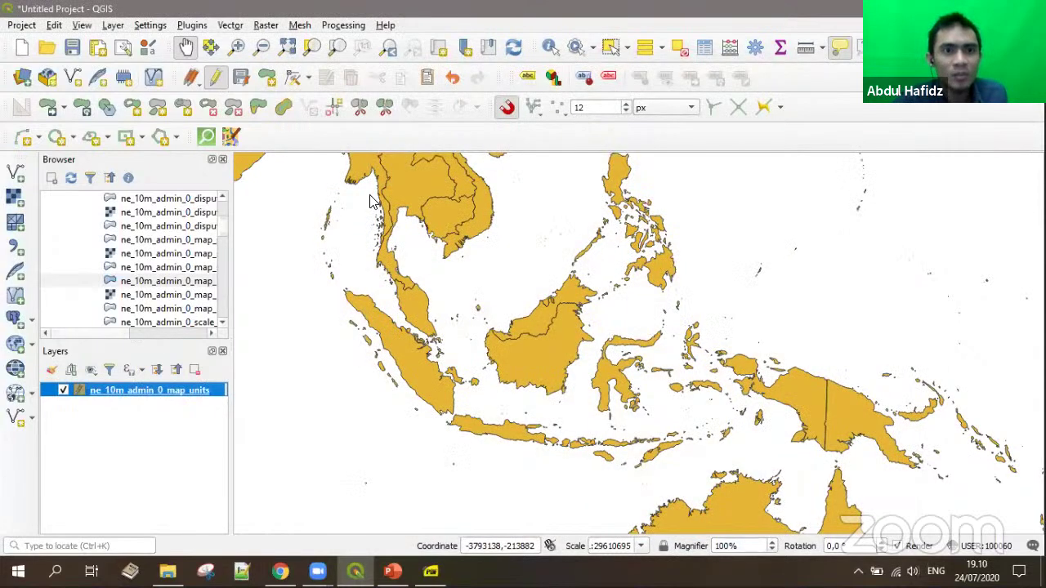
click(524, 292)
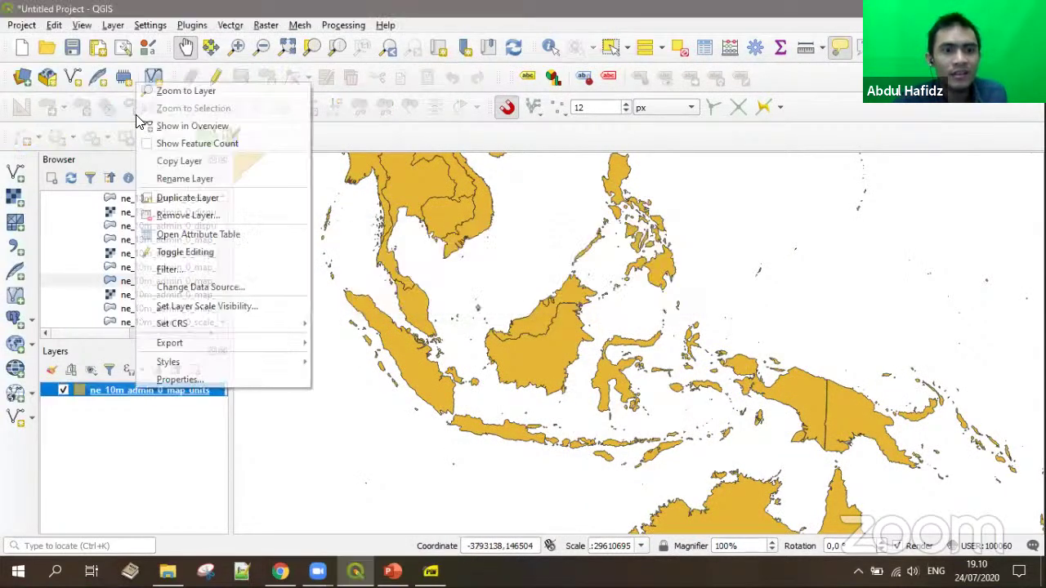
Step: Open the attribute table of ne_10m_admin_0_map_units, check the renamed columns, and sort the records by LABEL in ascending order
click(181, 251)
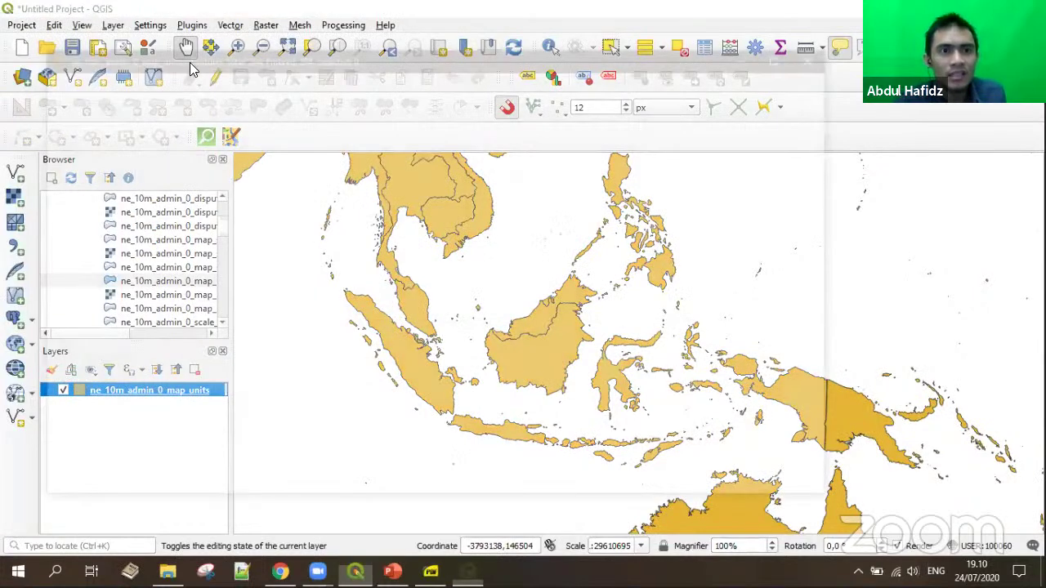
key(F6)
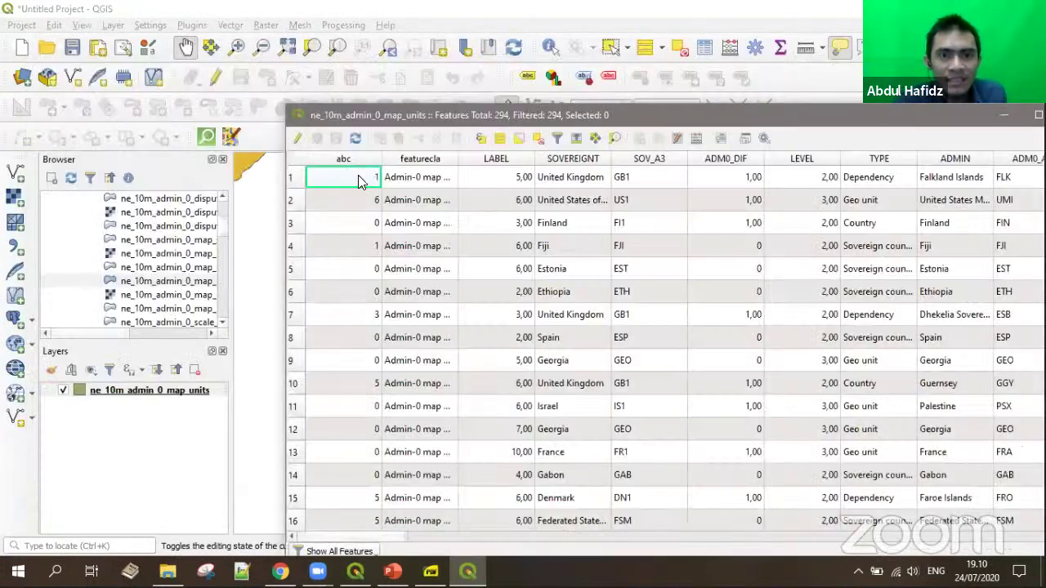
click(499, 160)
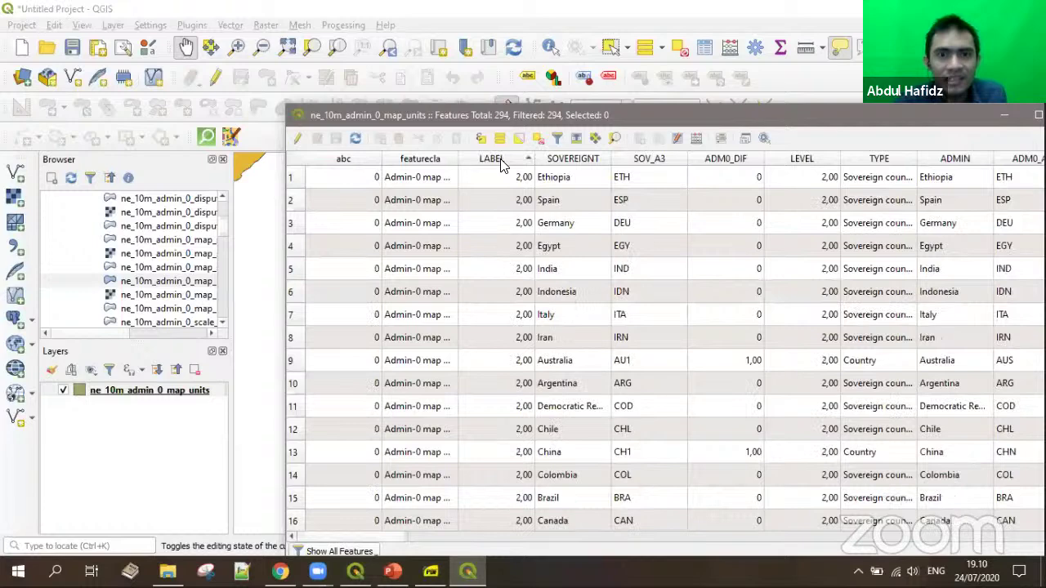
click(497, 182)
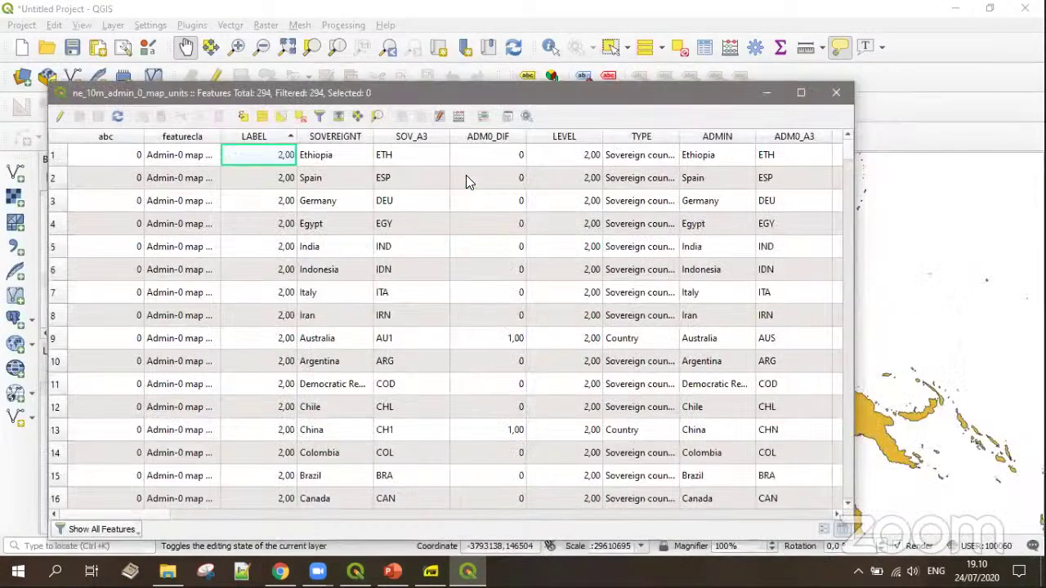
Step: Close the attribute table of ne_10m_admin_0_map_units and view the Indonesia area on the map
click(836, 93)
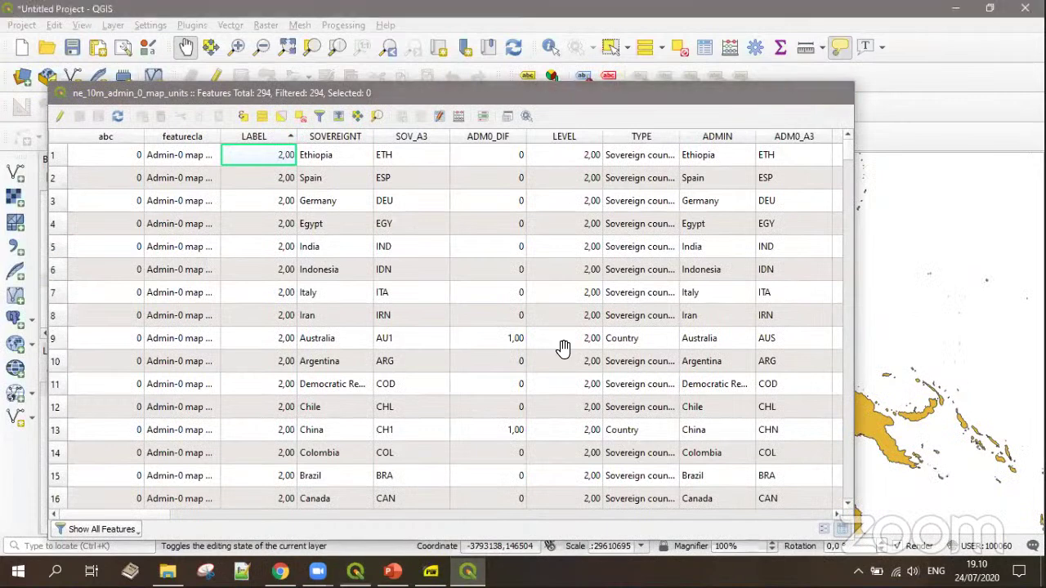
drag(588, 313, 577, 316)
scroll(567, 338, up, 1)
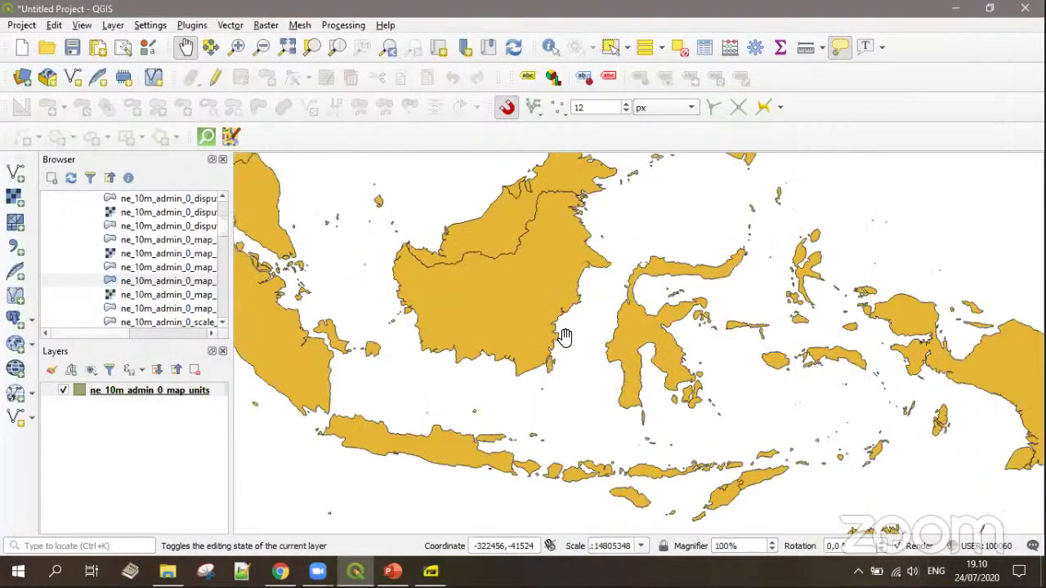
scroll(471, 334, down, 1)
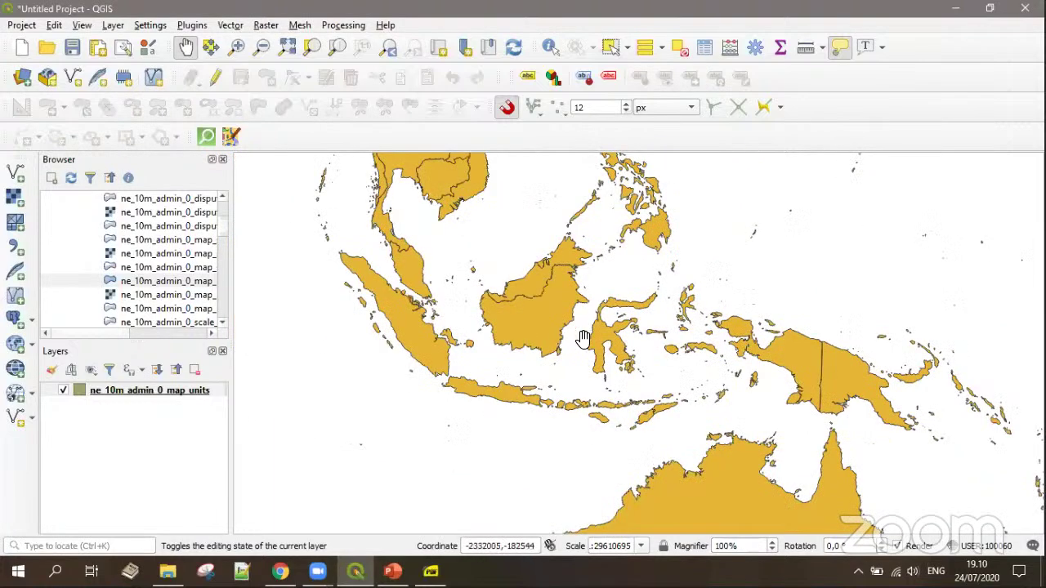
drag(572, 345, 543, 388)
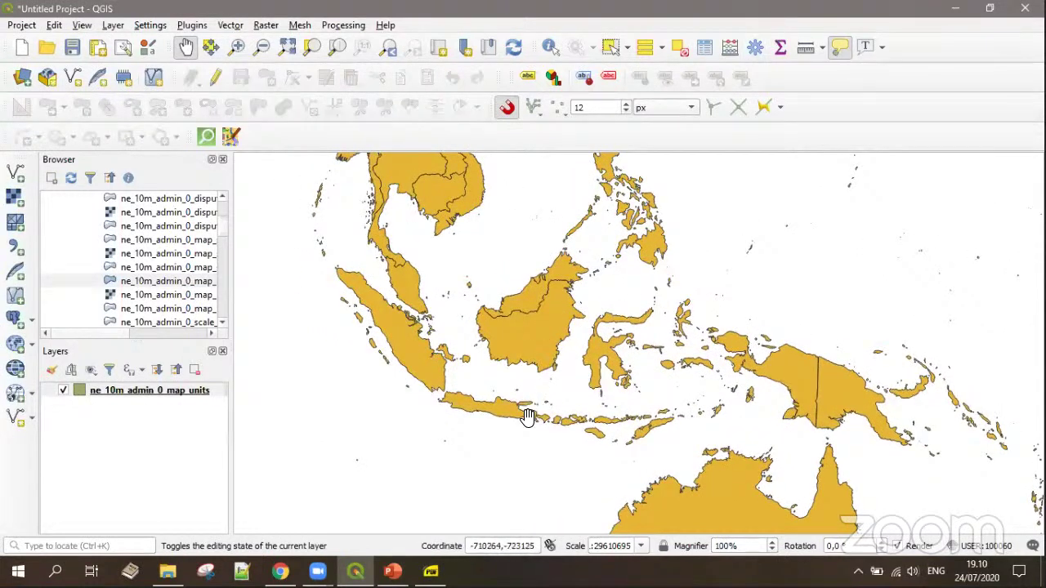
mouse_move(528, 416)
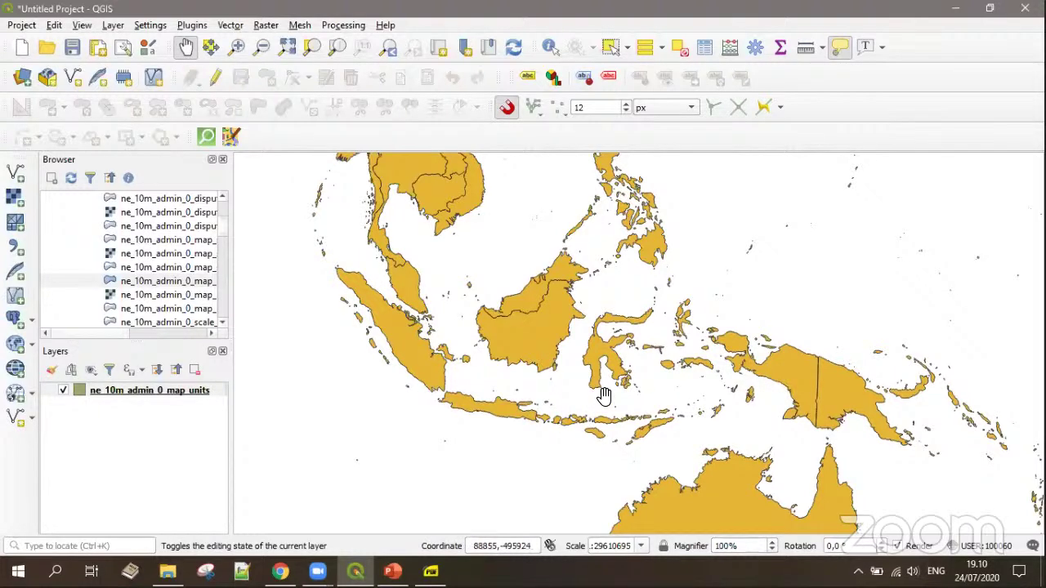
mouse_move(603, 396)
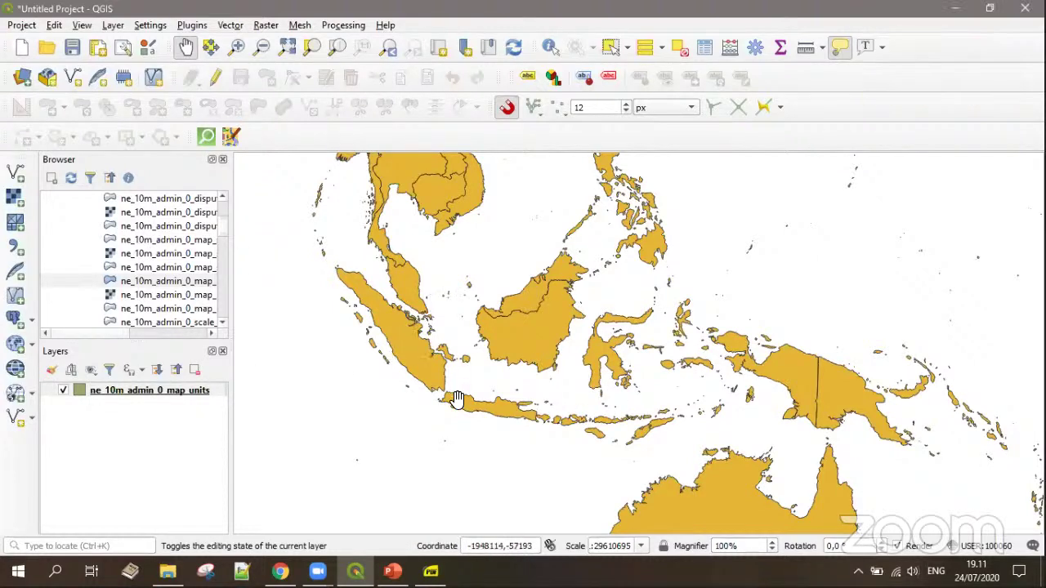
mouse_move(152, 396)
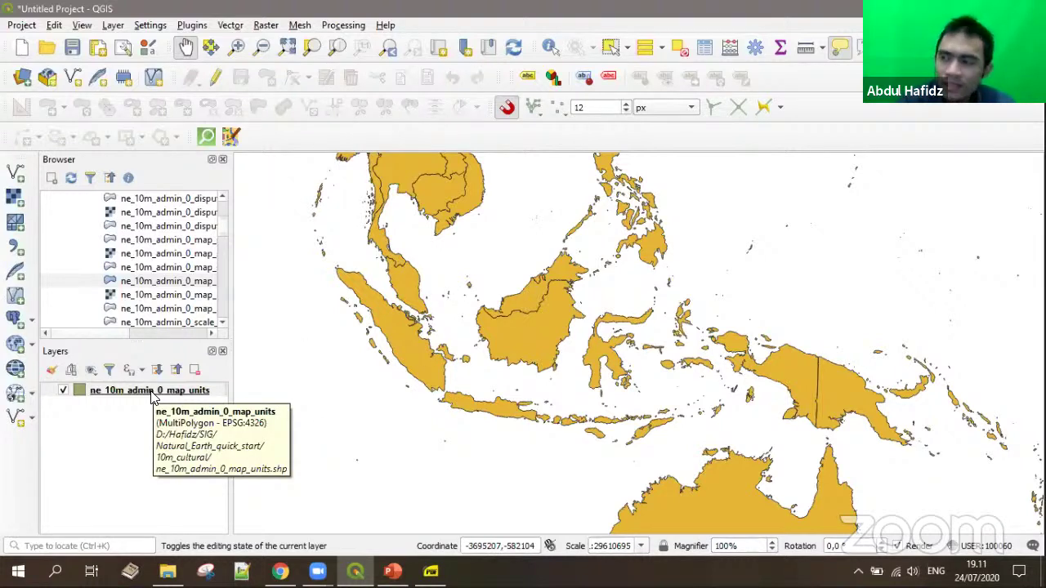
Step: Add the Kota_Bandung_planet_osm_point_points shapefile from the Kota_Bandung_shp folder to the map
click(152, 392)
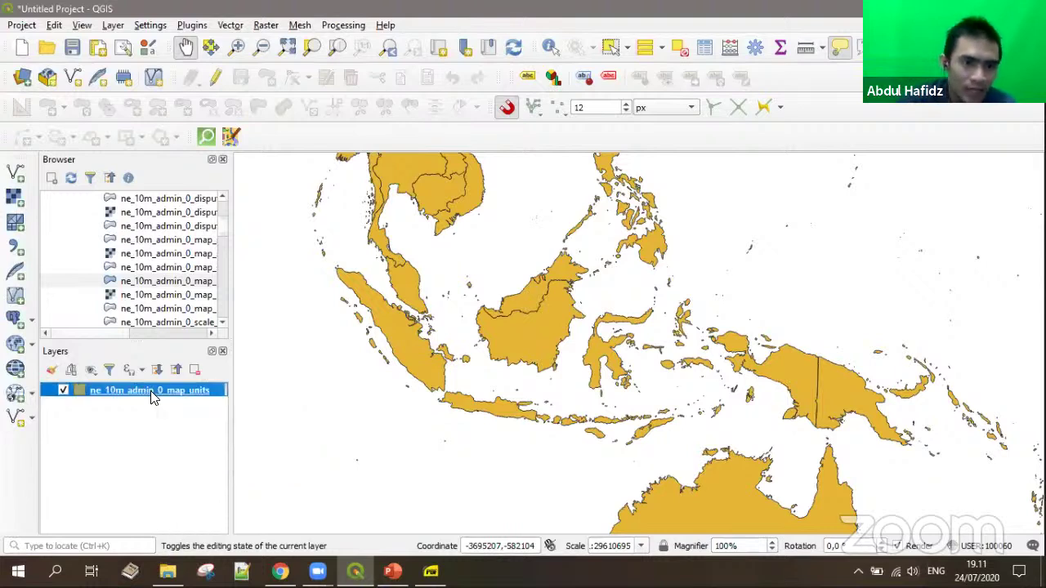
scroll(121, 269, up, 5)
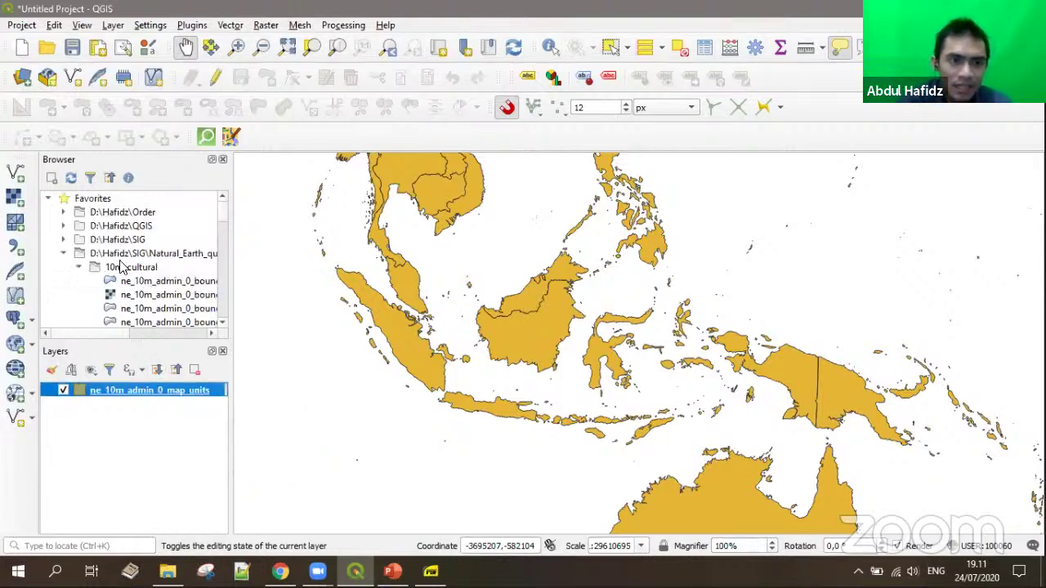
scroll(127, 287, down, 5)
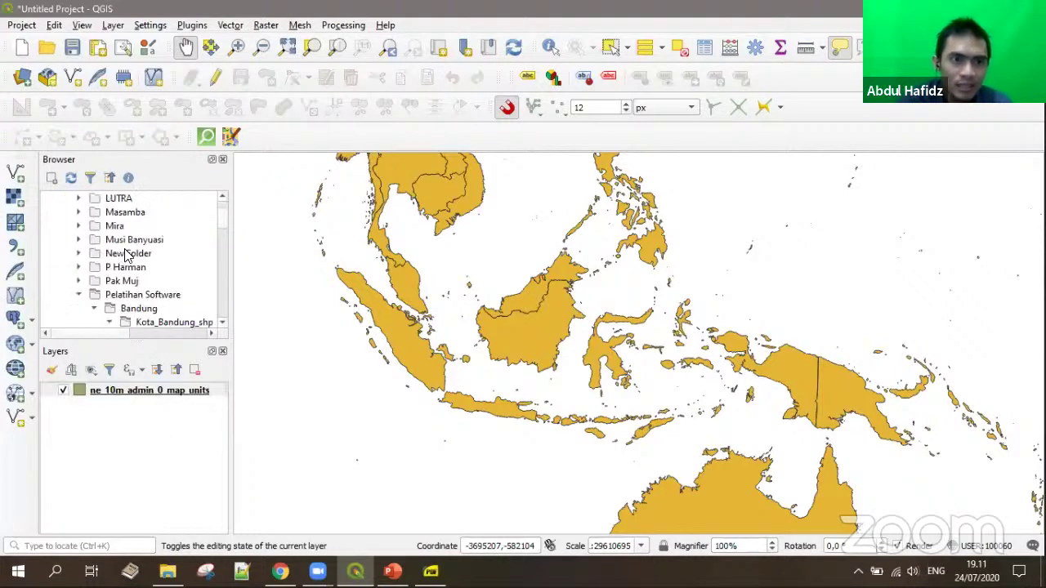
scroll(98, 296, down, 2)
drag(157, 245, 306, 351)
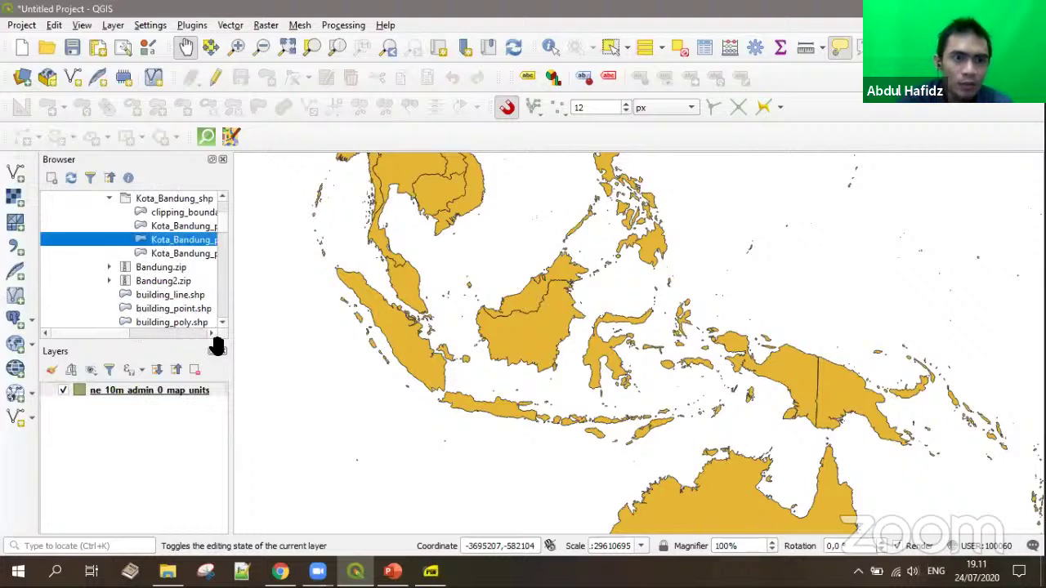
Step: Add the gadm36_IDN_1 layer from the gadm36_IDN.gpkg GeoPackage to the map
scroll(157, 285, down, 1)
scroll(152, 278, down, 2)
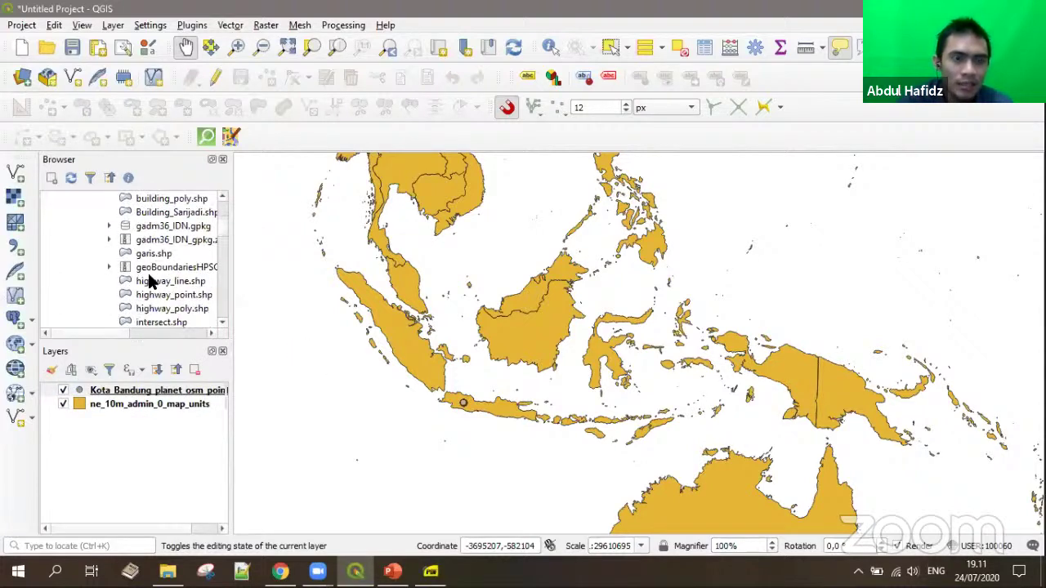
click(108, 225)
drag(178, 254, 449, 332)
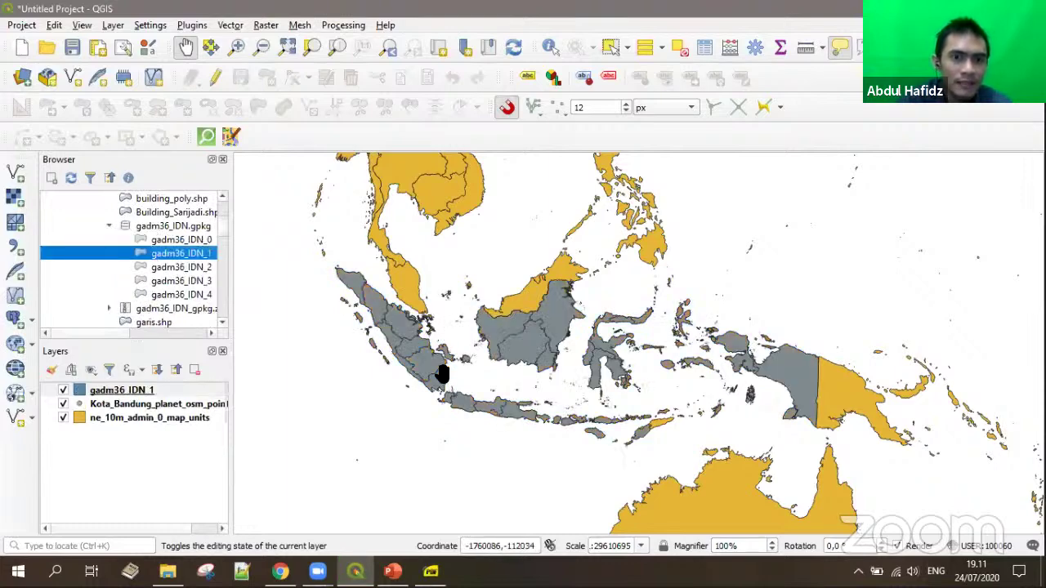
Step: Check the coordinate reference system in the gadm36_IDN_1 layer's properties, and close them without changes
click(122, 393)
right_click(139, 394)
click(345, 173)
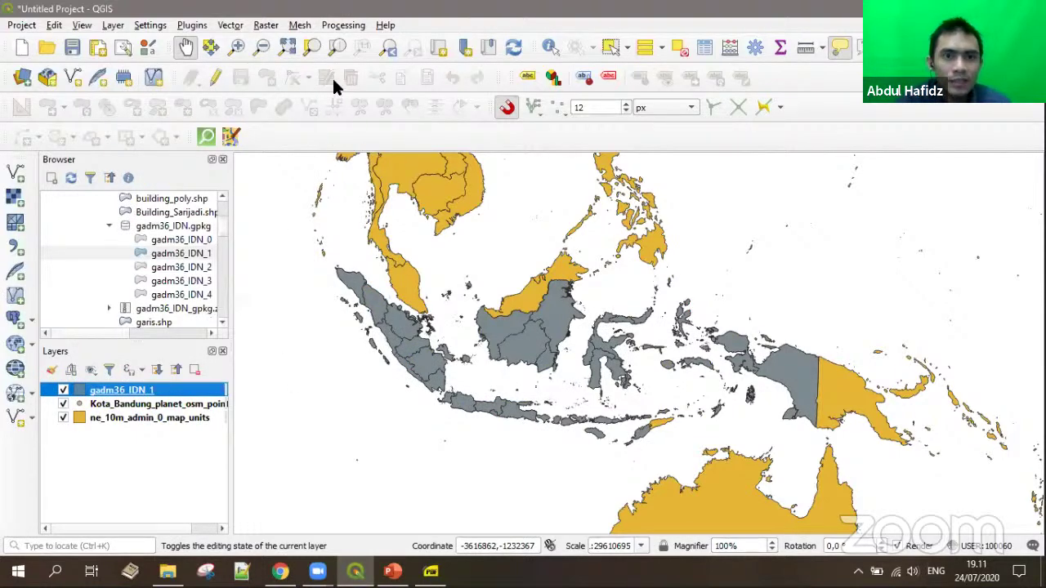
click(293, 115)
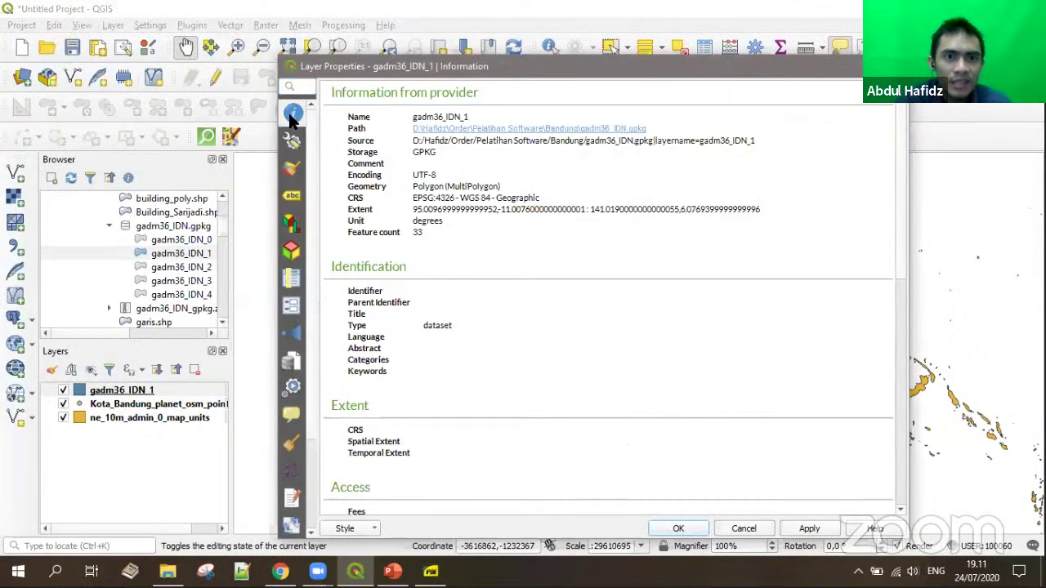
drag(414, 199, 485, 202)
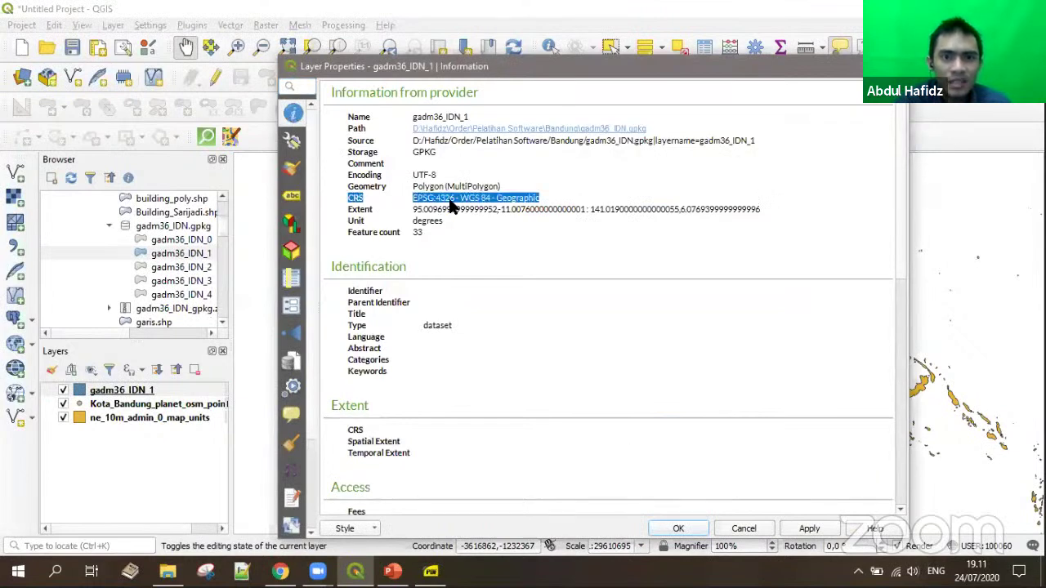
click(488, 198)
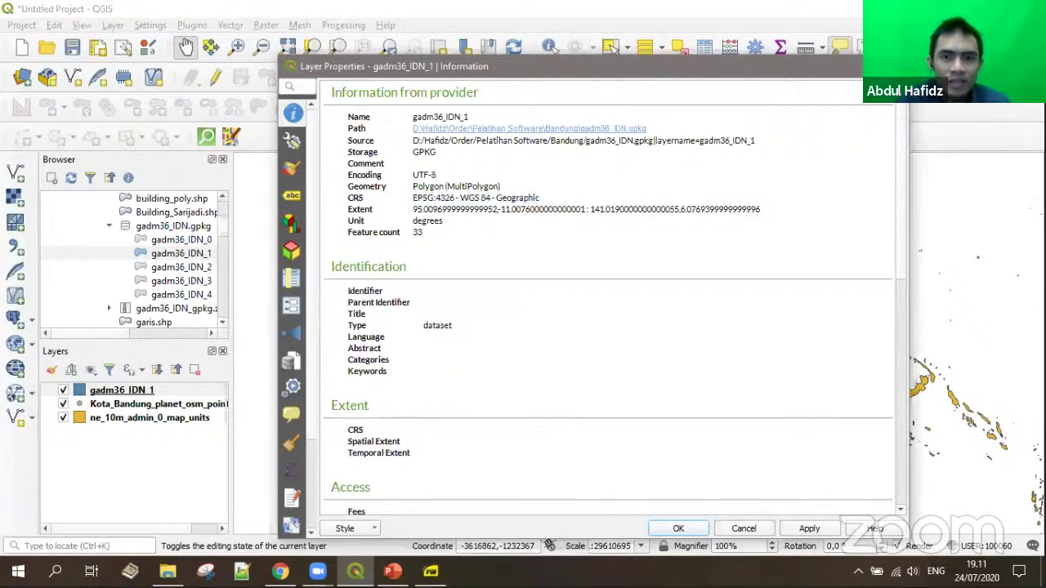
key(Escape)
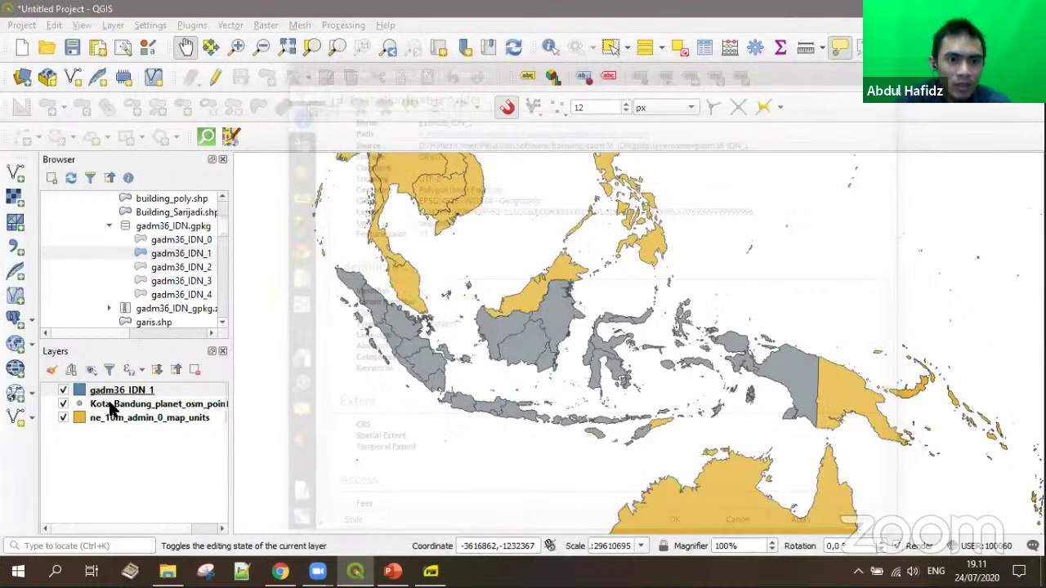
Step: Check the coordinate reference system in the information properties of the Kota_Bandung_planet_osm_point_points layer
right_click(112, 404)
click(153, 395)
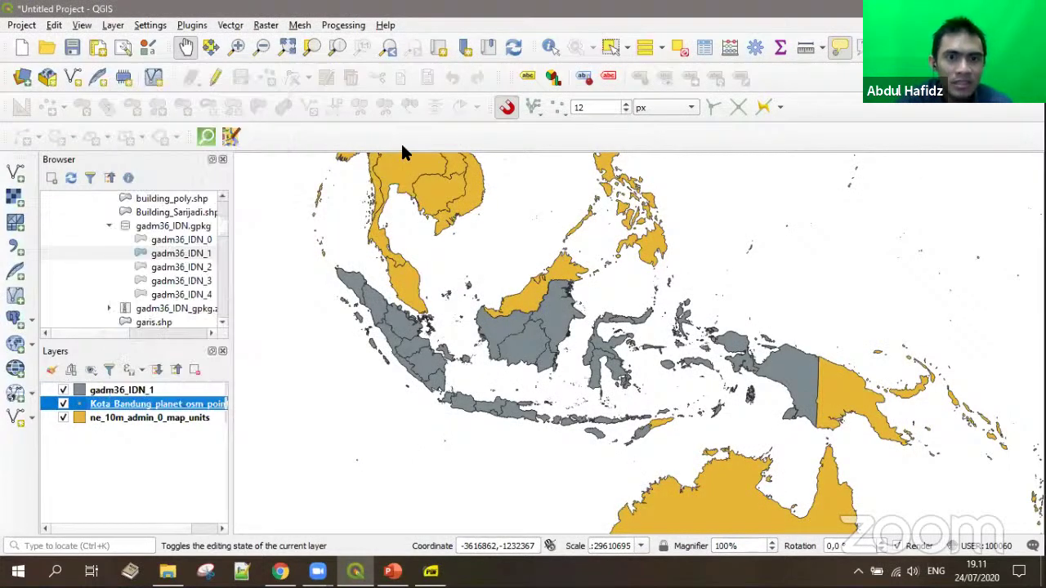
drag(417, 190, 535, 189)
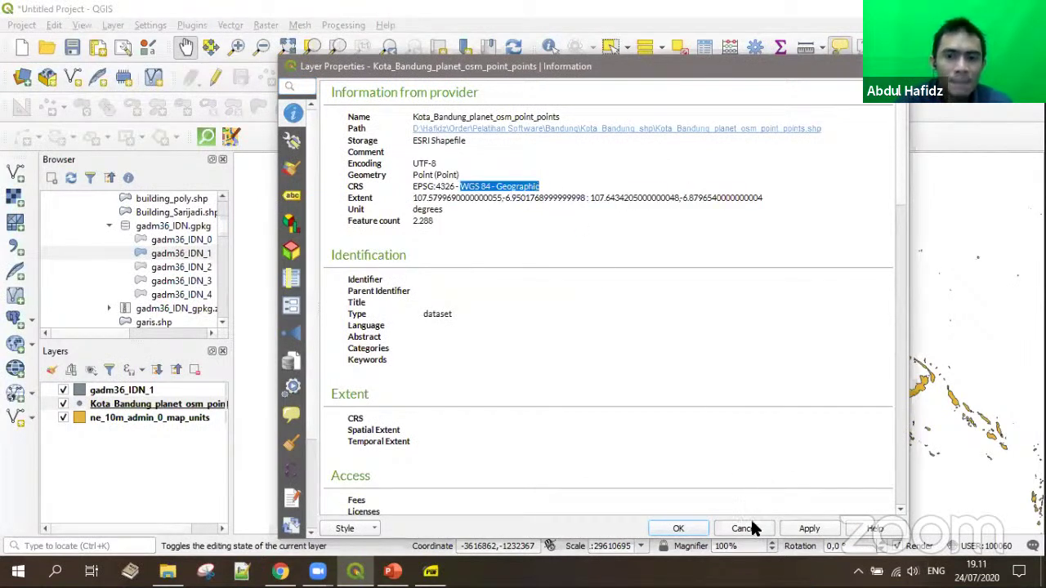
Step: Check the coordinate reference system, including its EPSG code and datum, in the ne_10m_admin_0_map_units properties, and cancel the dialog
click(96, 415)
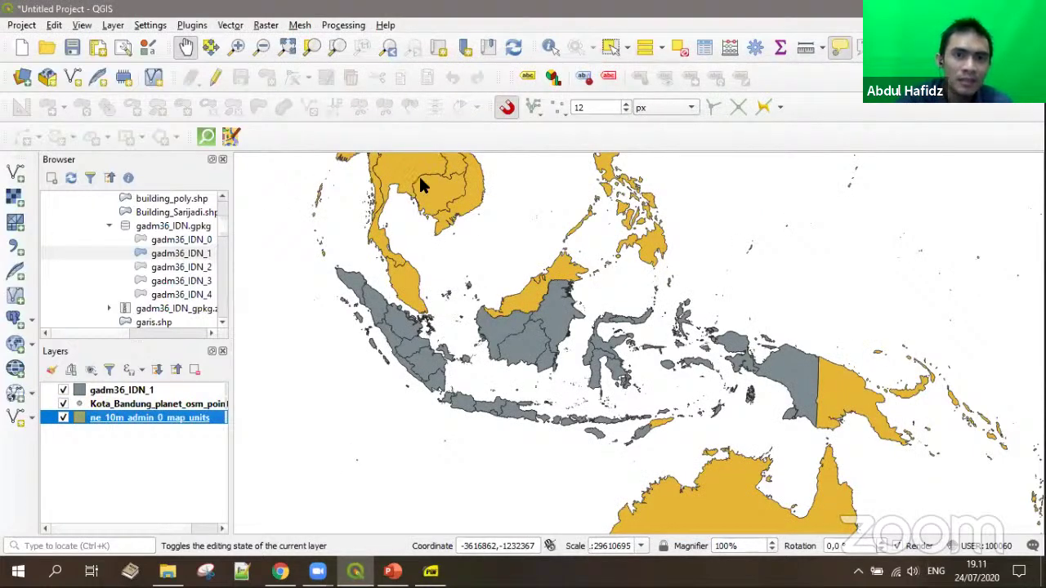
key(alt+Tab)
click(493, 194)
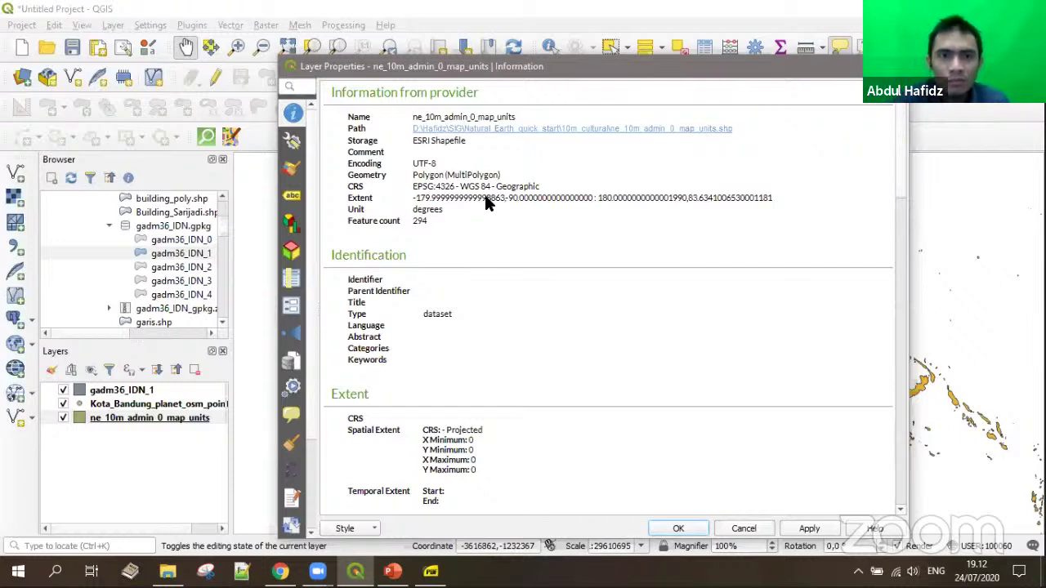
drag(415, 191, 490, 190)
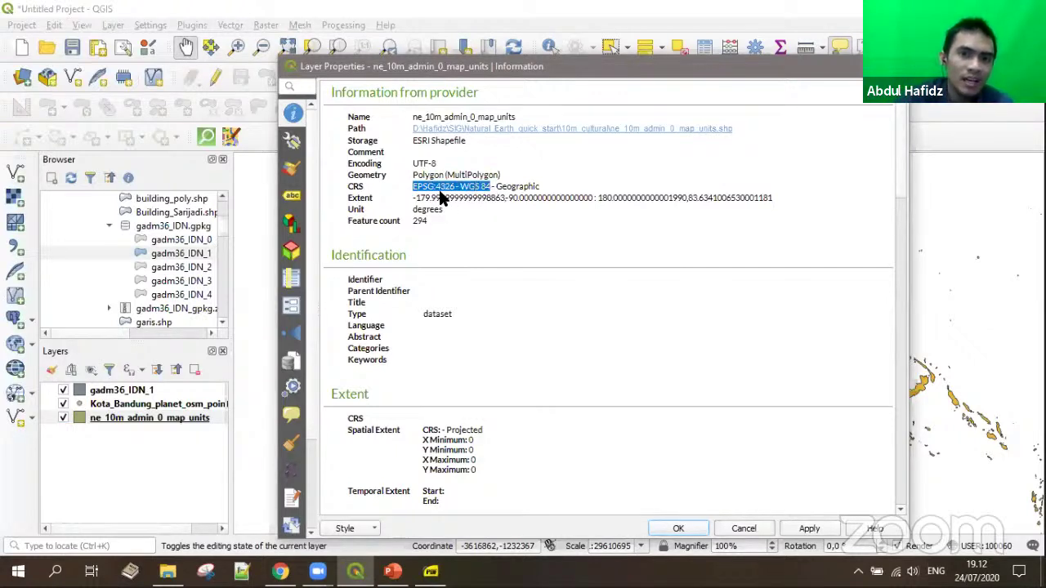
double_click(444, 187)
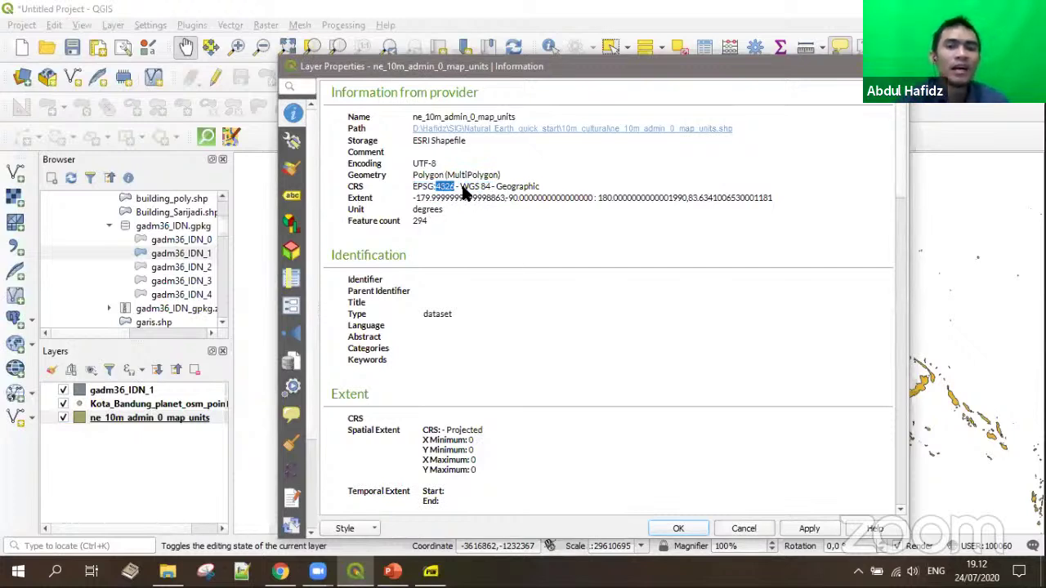
double_click(519, 187)
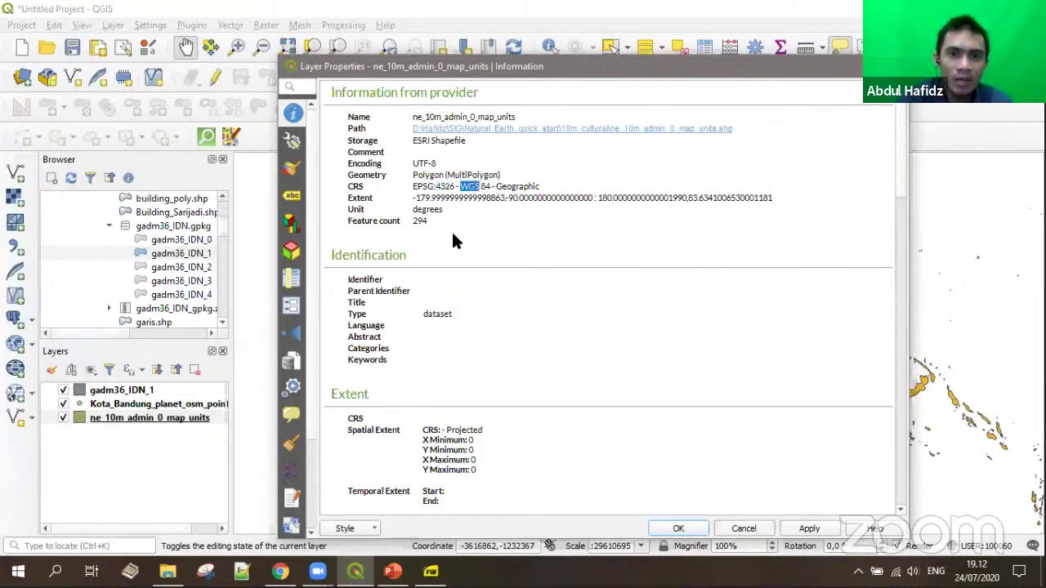
click(740, 529)
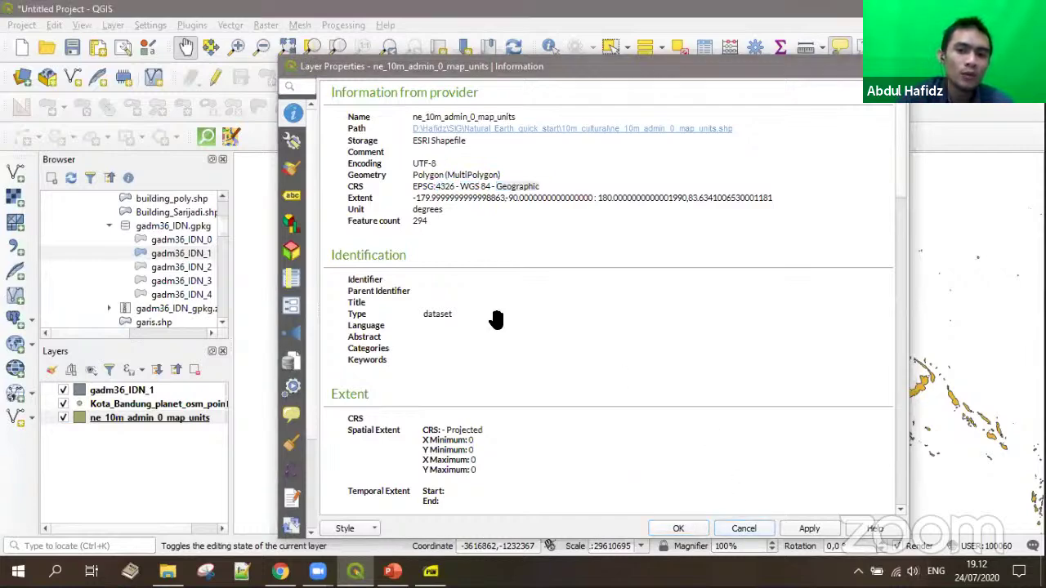
mouse_move(496, 320)
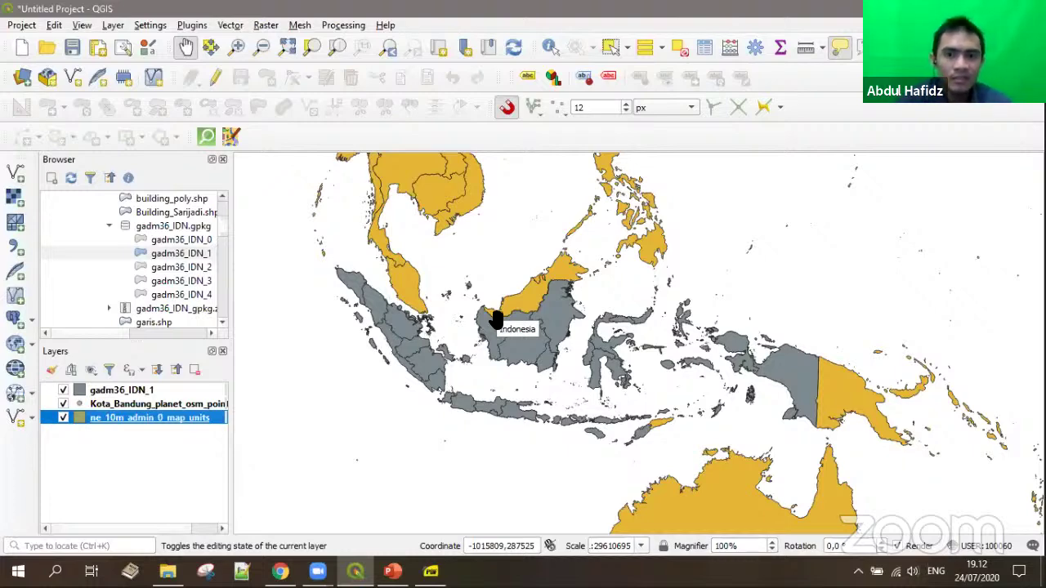
drag(420, 392, 472, 425)
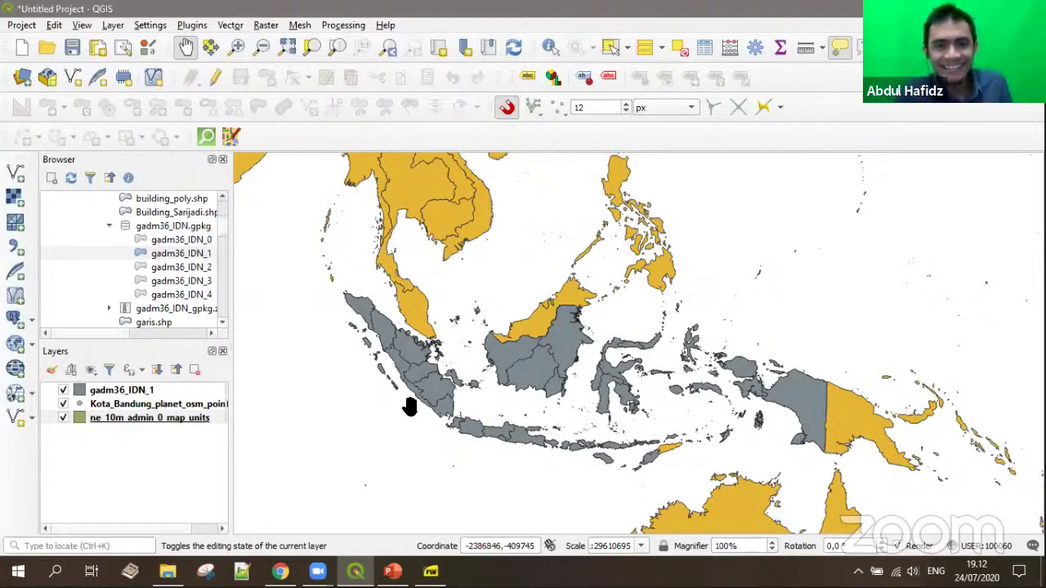
drag(530, 399, 516, 412)
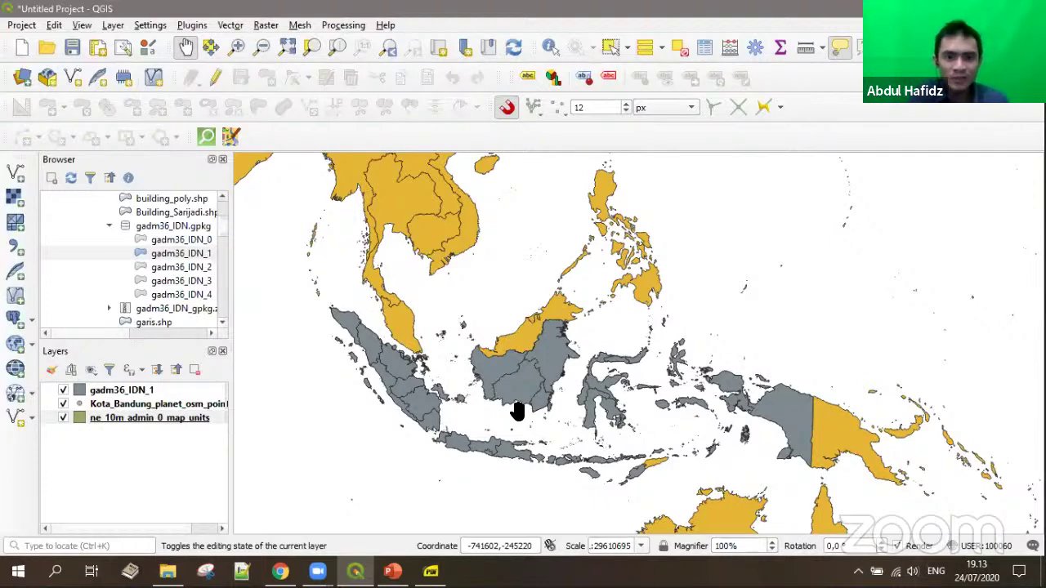
Step: Switch to the PDF viewer and find the section on free and legal spatial data downloads in the Modul 4 document
key(alt+Tab)
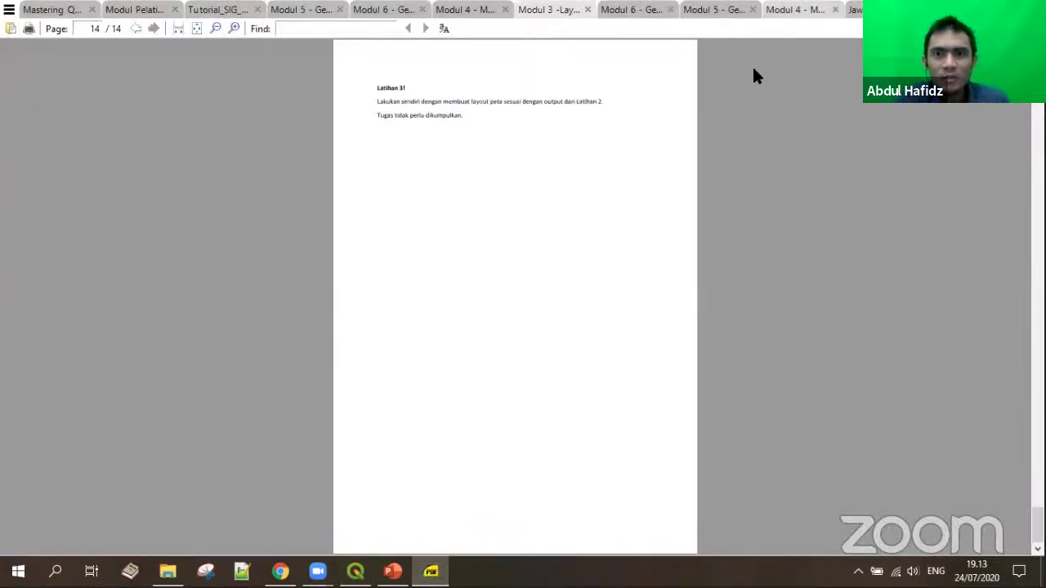
click(793, 9)
scroll(711, 425, up, 5)
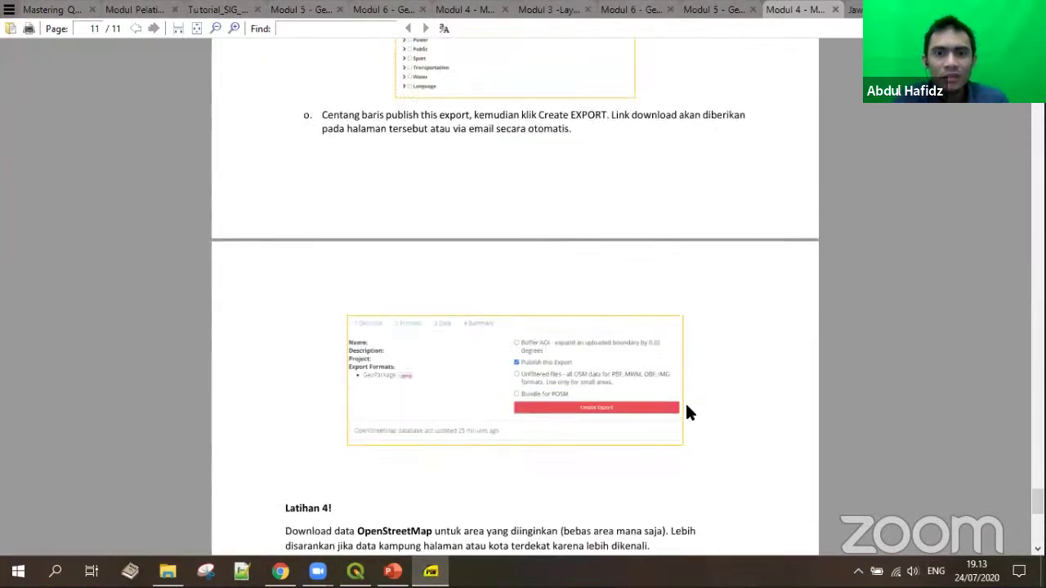
scroll(682, 395, up, 15)
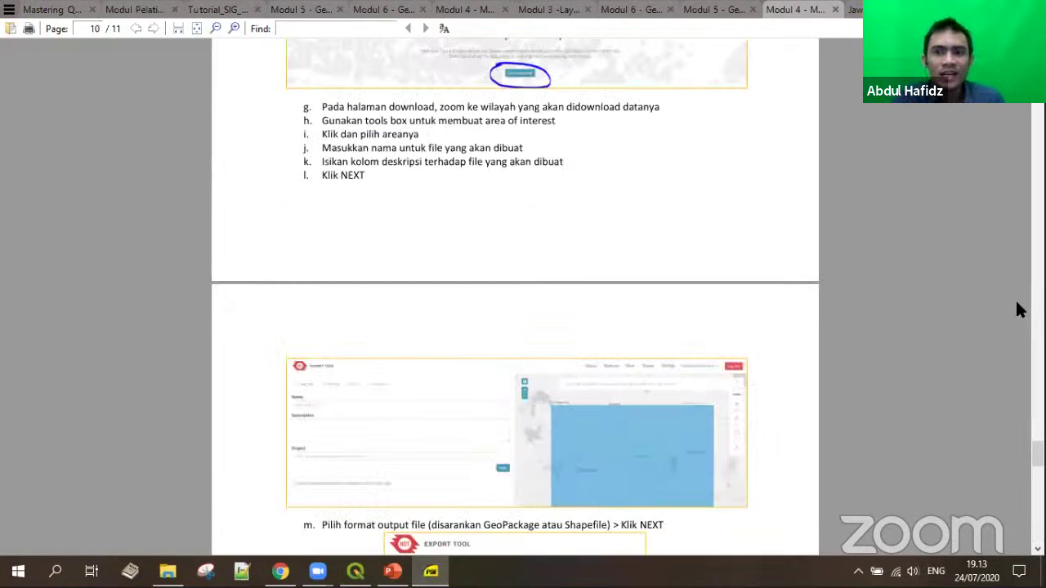
scroll(1016, 221, up, 3)
scroll(1020, 155, up, 20)
scroll(1021, 158, down, 15)
scroll(1021, 141, down, 10)
scroll(1021, 140, up, 10)
scroll(1021, 141, down, 3)
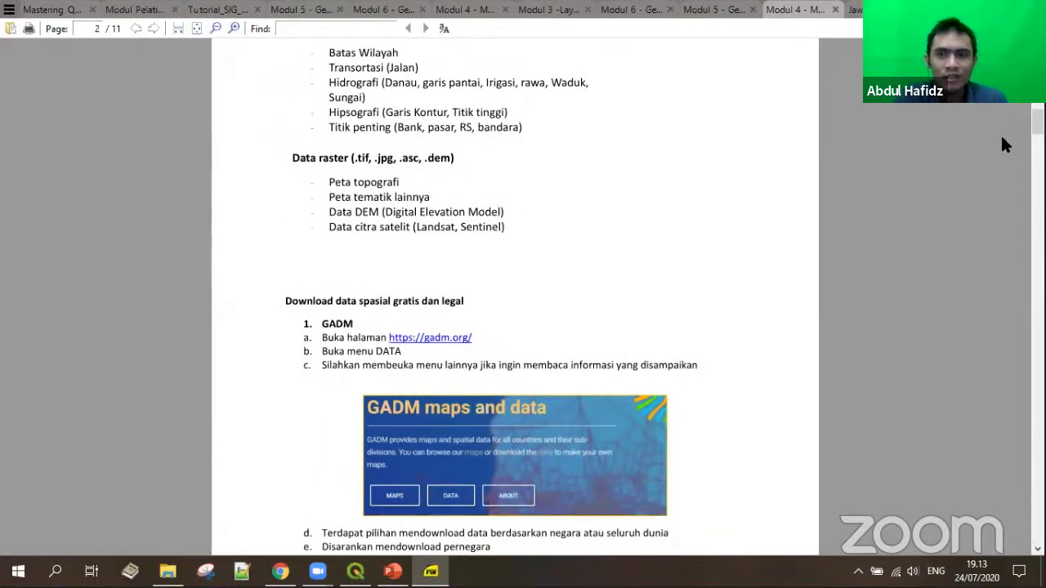
Step: Review the download instructions for GADM, geoBoundaries and Tanah air Geoportal in the Modul 4 document
scroll(1003, 141, down, 10)
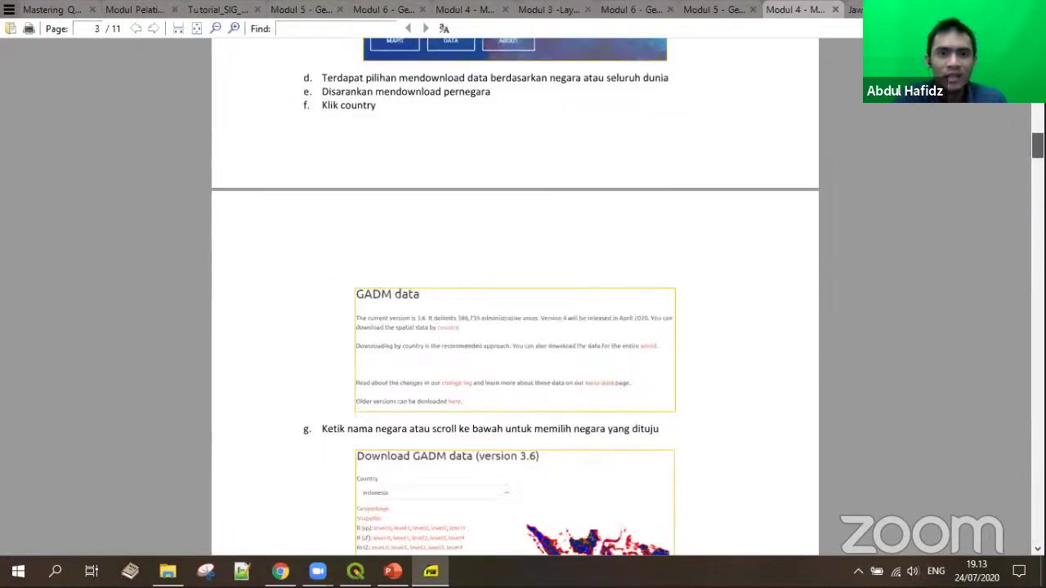
scroll(515, 294, down, 10)
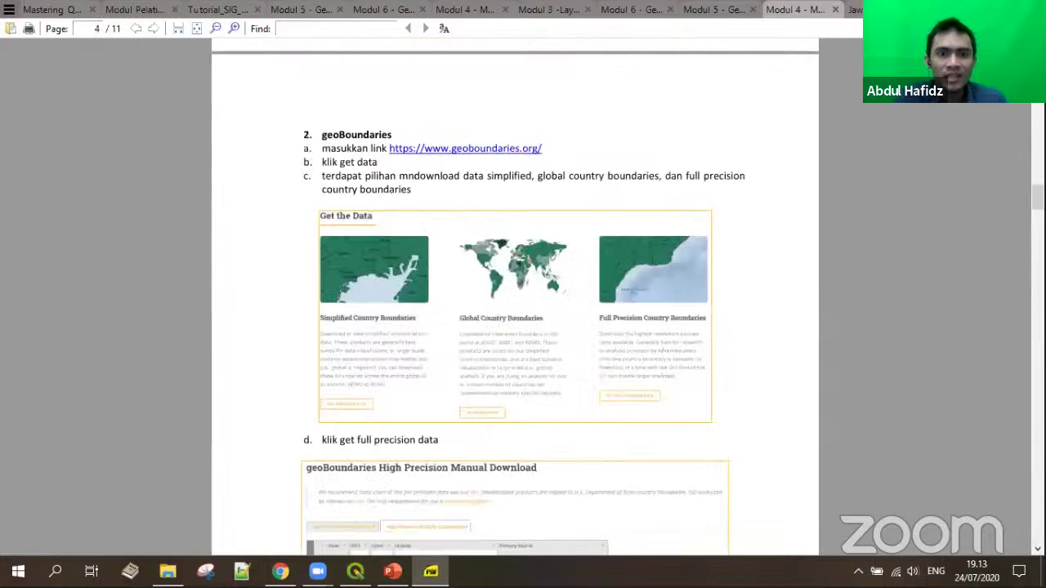
scroll(515, 294, down, 20)
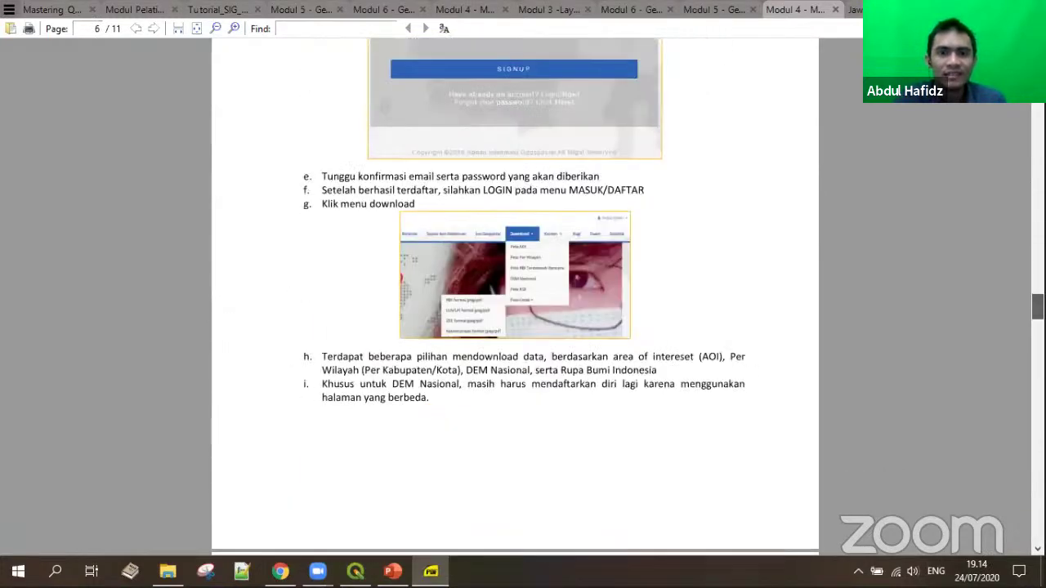
scroll(437, 82, down, 5)
scroll(434, 86, up, 12)
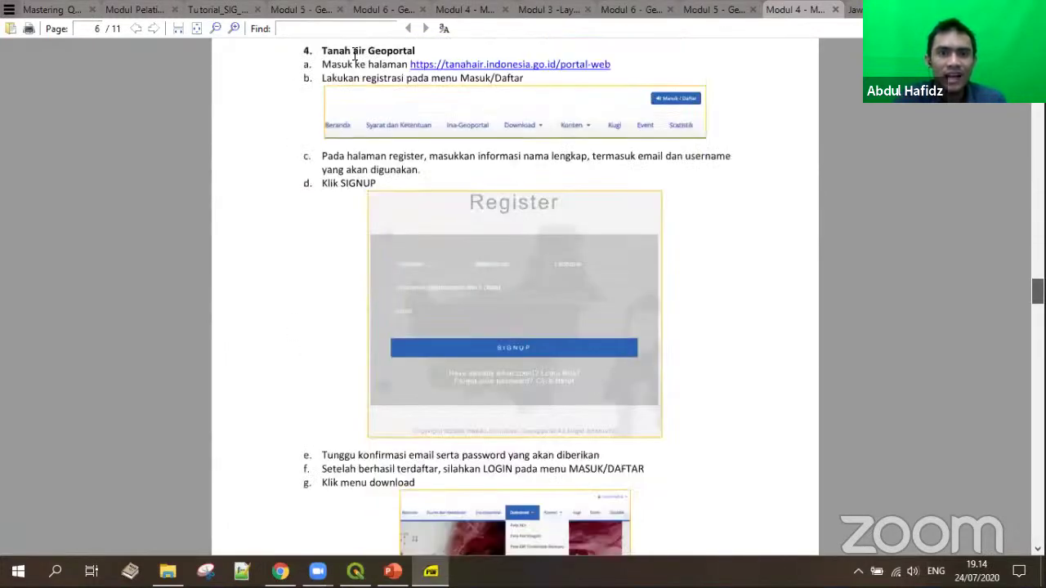
drag(439, 61, 304, 47)
click(722, 275)
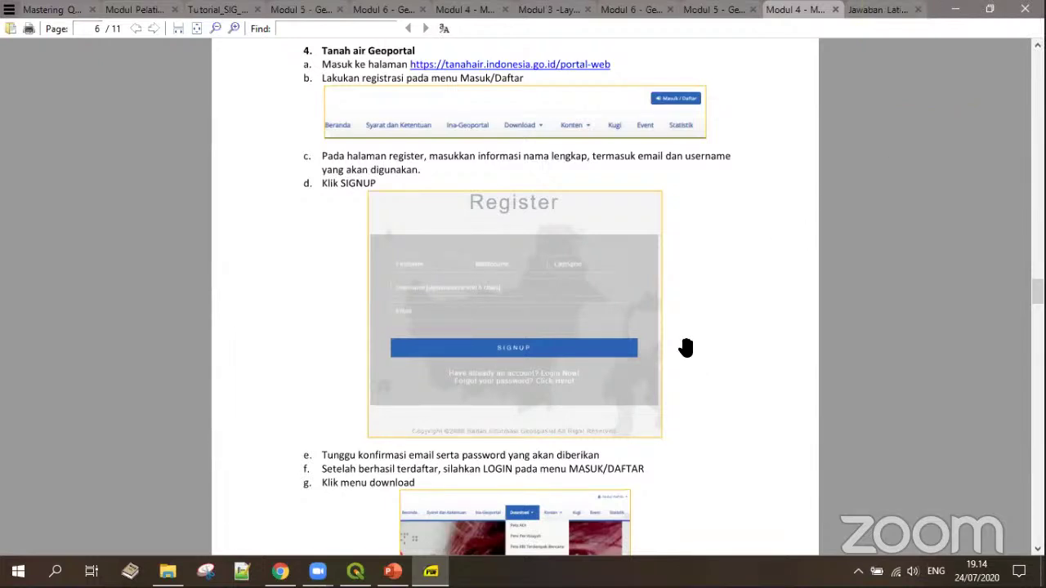
Step: Switch back to QGIS and examine the field names in the ne_10m_admin_0_map_units attribute table
key(alt+Tab)
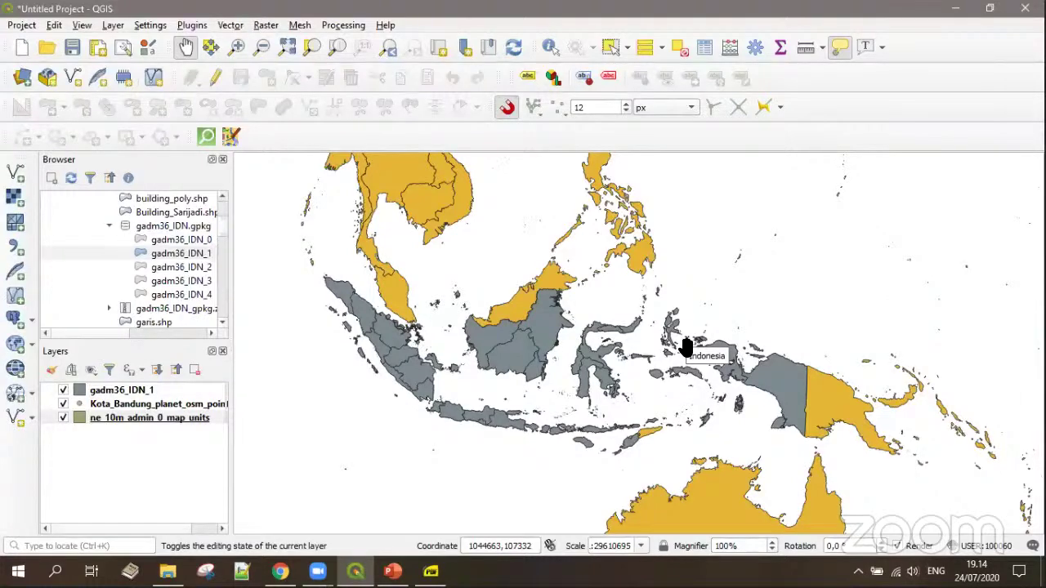
right_click(119, 417)
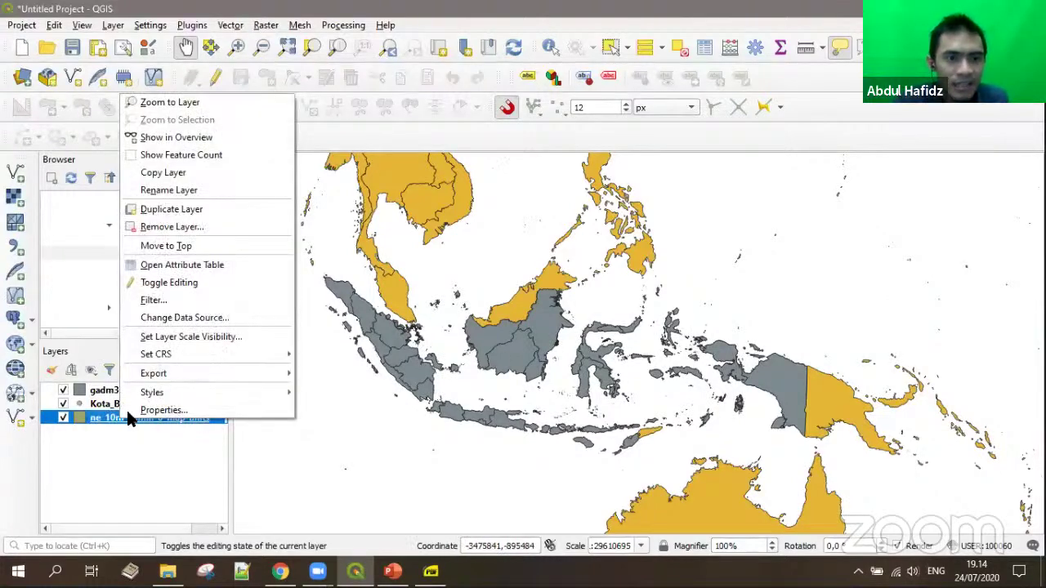
click(172, 265)
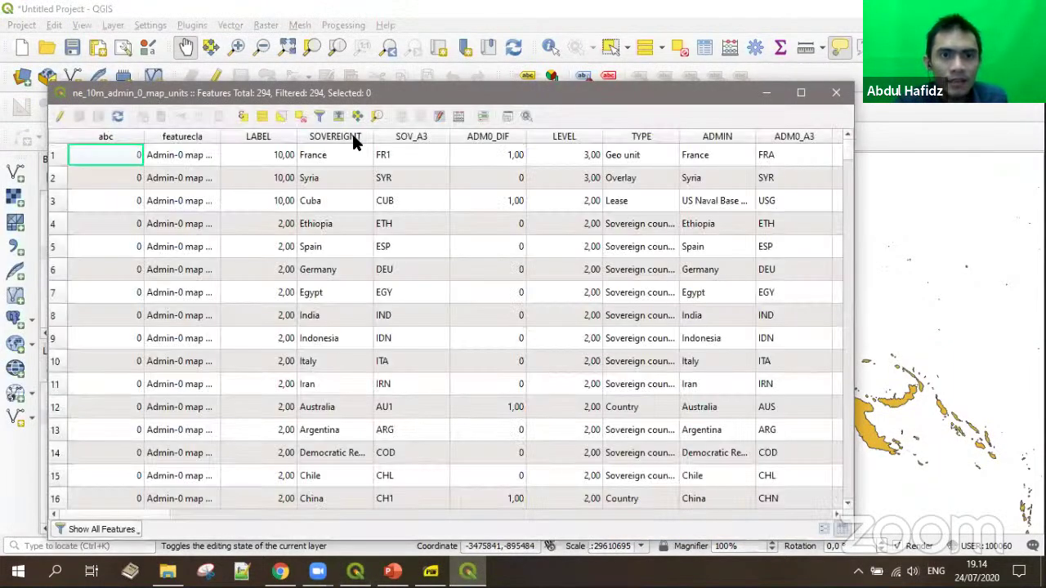
drag(206, 93, 455, 91)
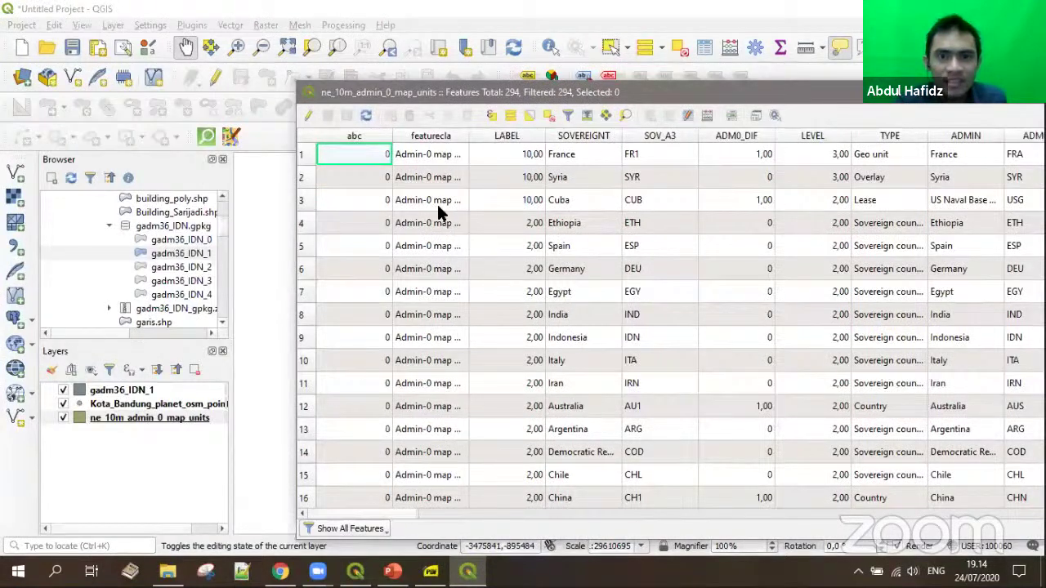
click(155, 418)
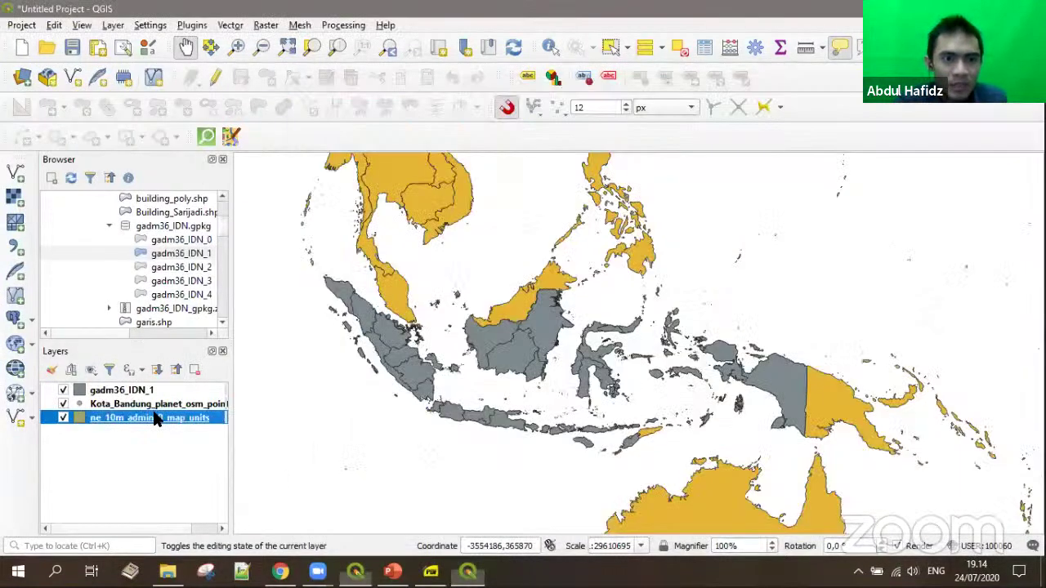
Step: Enable editing in the Fields properties of ne_10m_admin_0_map_units and rename the abc field to Saya
double_click(160, 419)
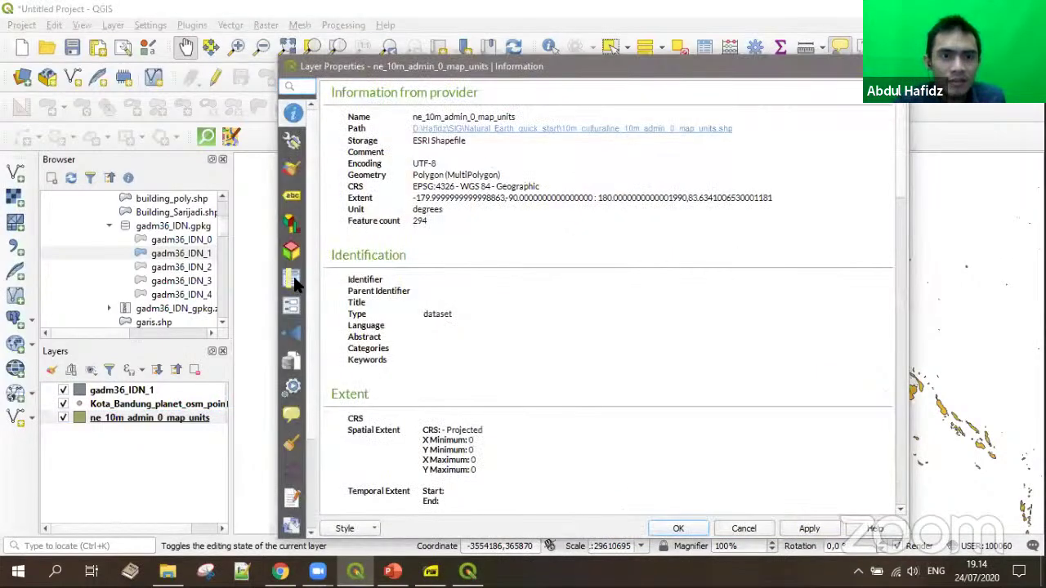
click(293, 280)
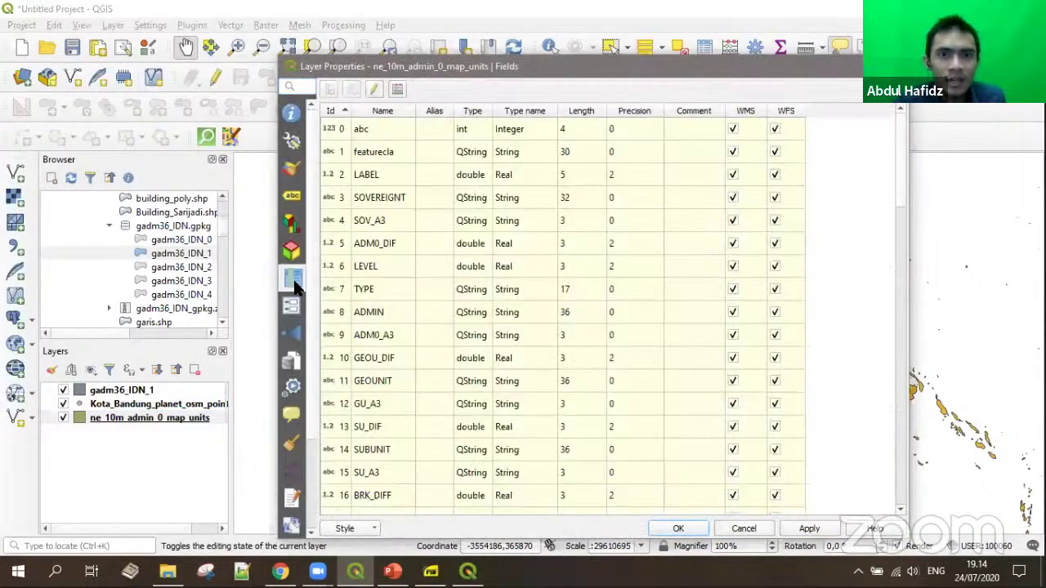
drag(507, 73, 536, 73)
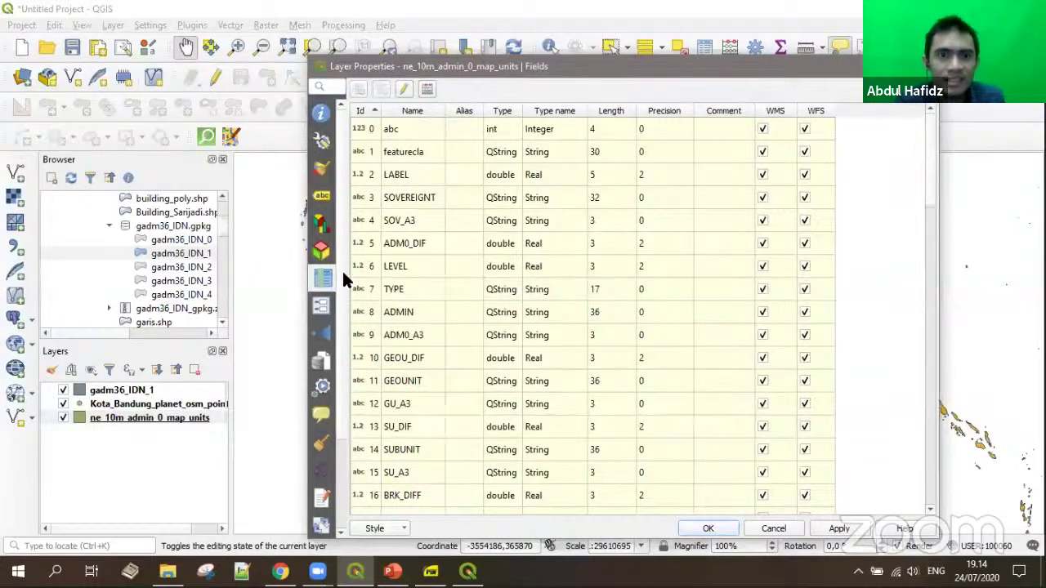
click(403, 90)
click(416, 129)
click(415, 129)
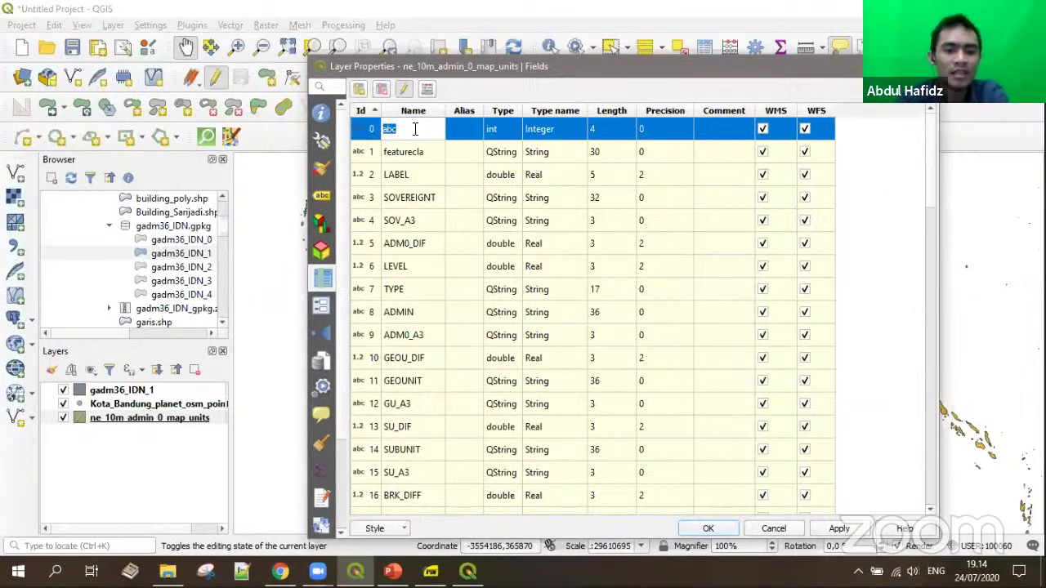
text(Saya)
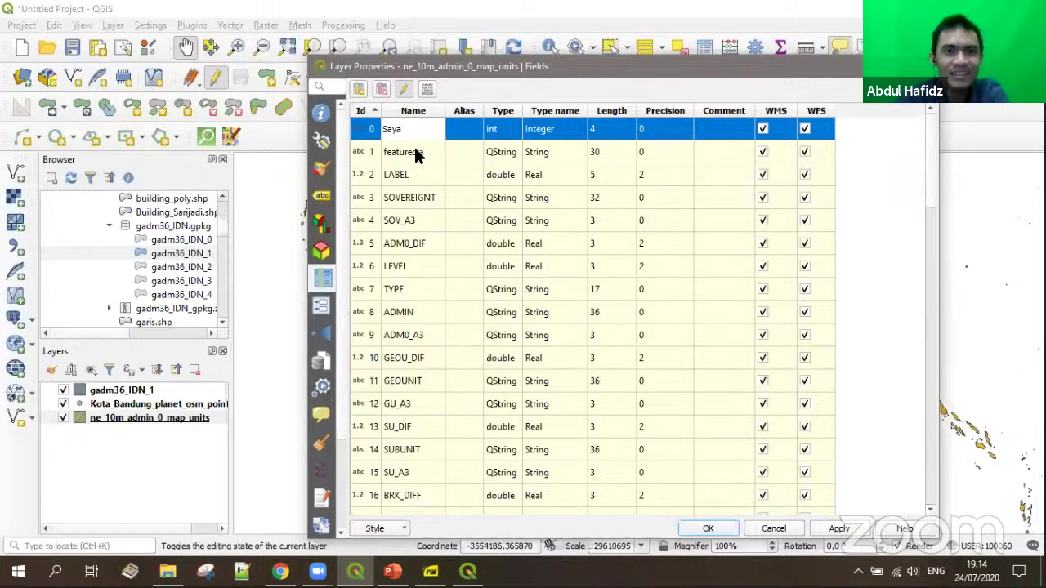
Step: Rename the featurecla field to kelas, save the layer edits and accept the layer properties
click(414, 150)
click(410, 153)
text(ce)
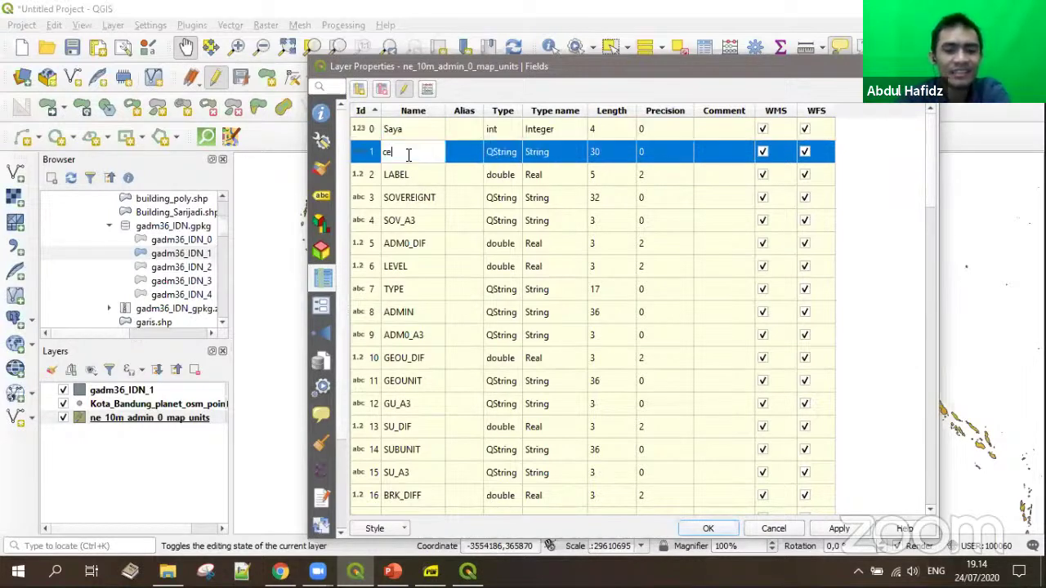
text(las)
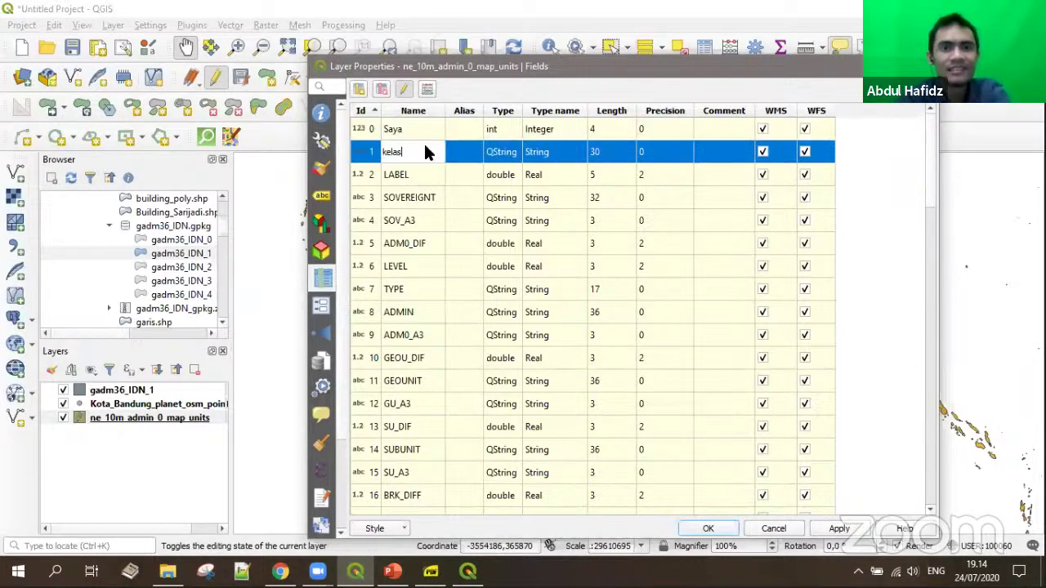
click(412, 171)
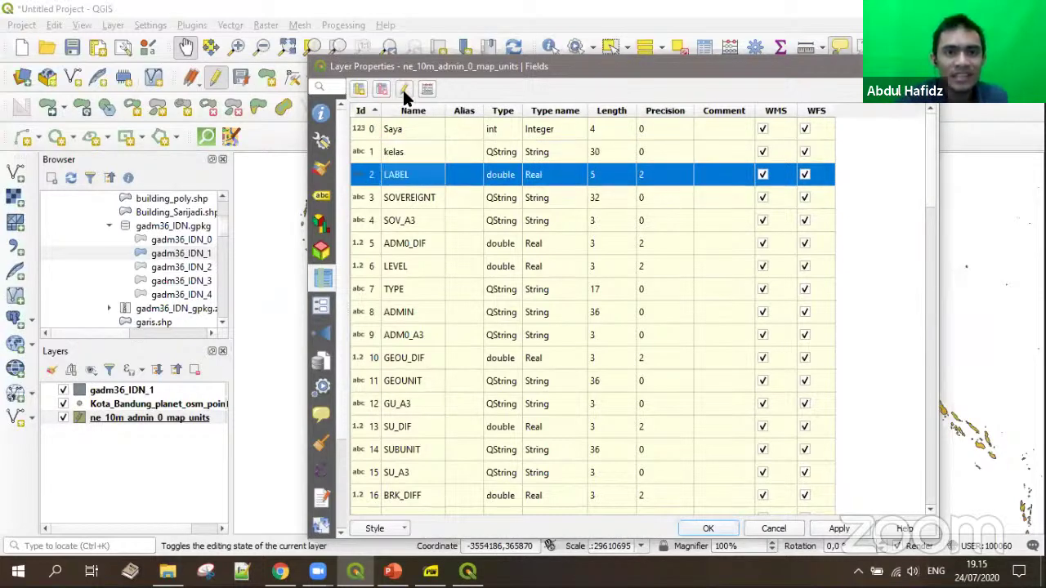
click(403, 90)
key(Return)
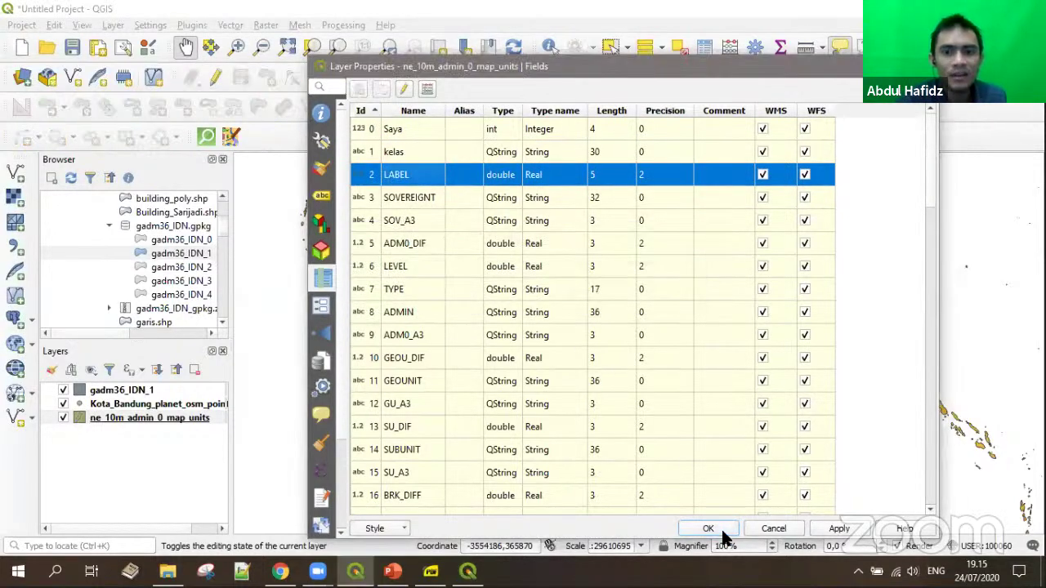
click(719, 528)
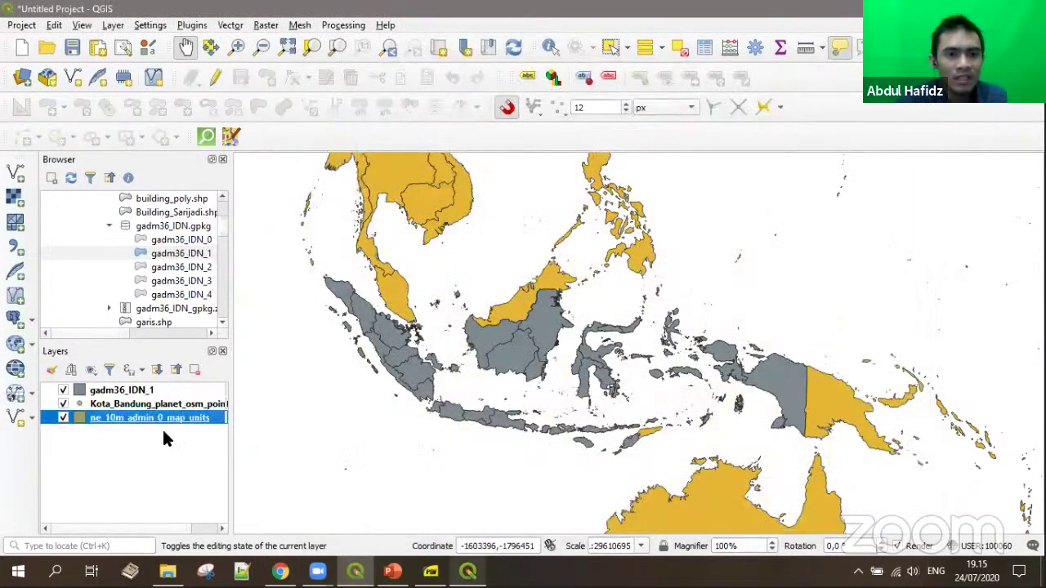
Step: Check the renamed fields in the ne_10m_admin_0_map_units attribute table, and close the table
right_click(156, 419)
click(214, 267)
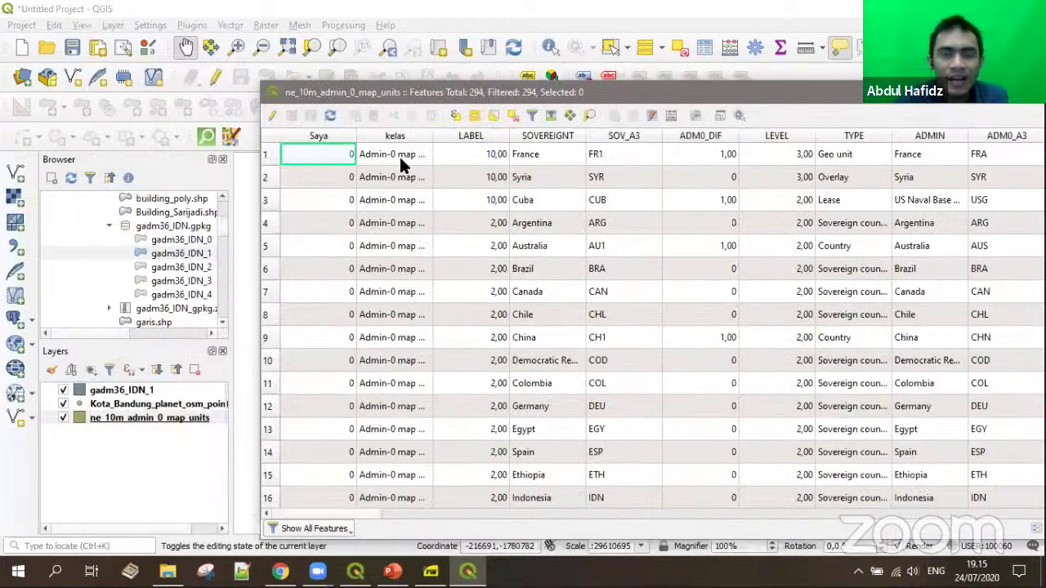
click(404, 156)
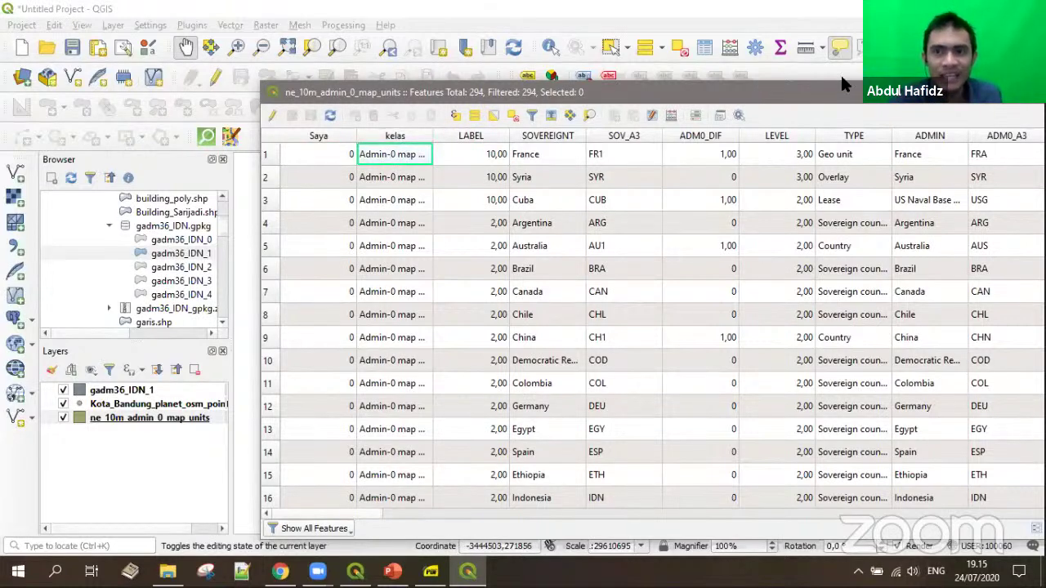
drag(899, 91, 750, 73)
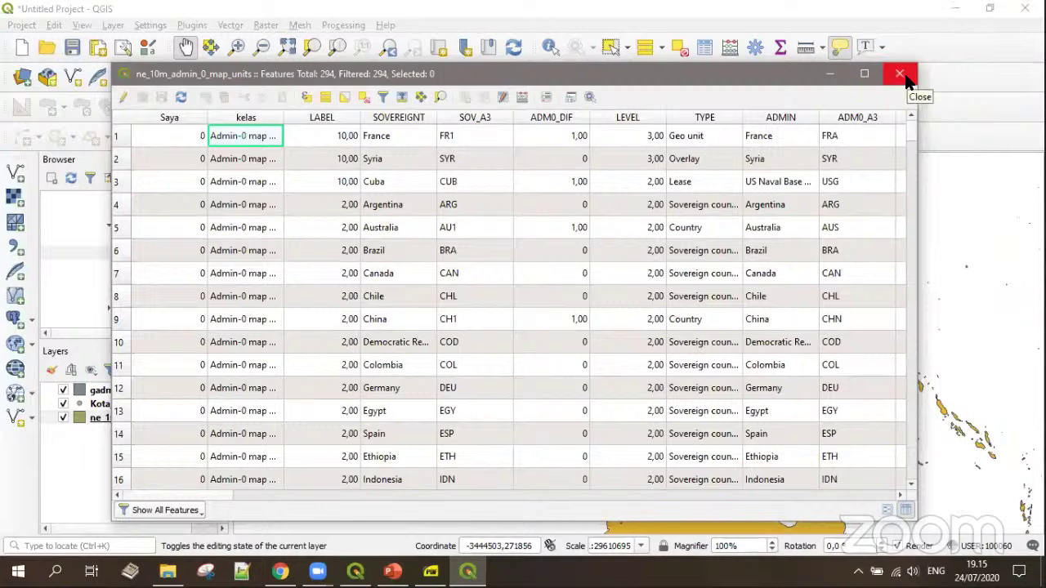
click(900, 74)
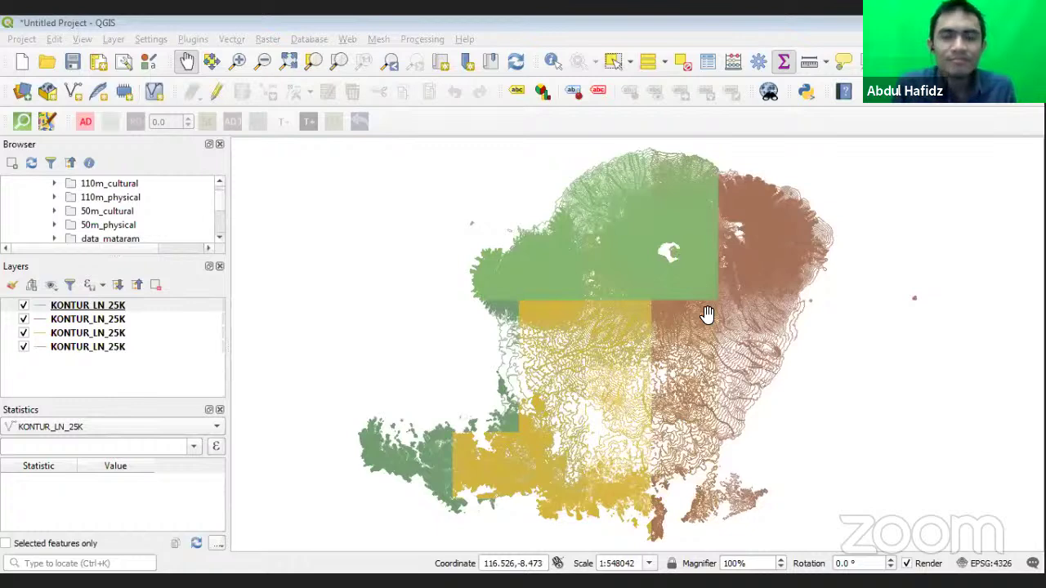
drag(690, 271, 656, 273)
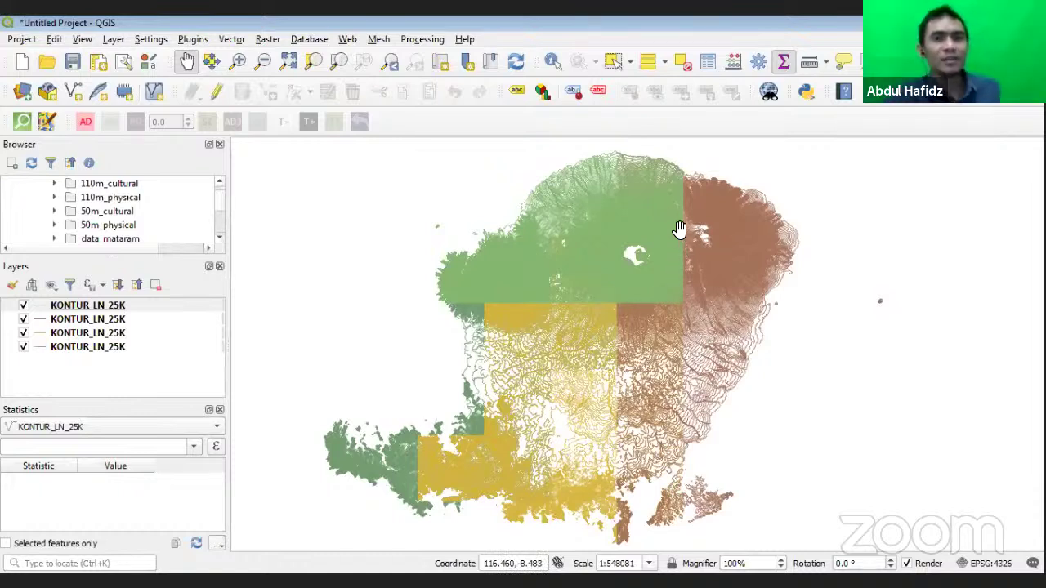
click(232, 41)
mouse_move(244, 69)
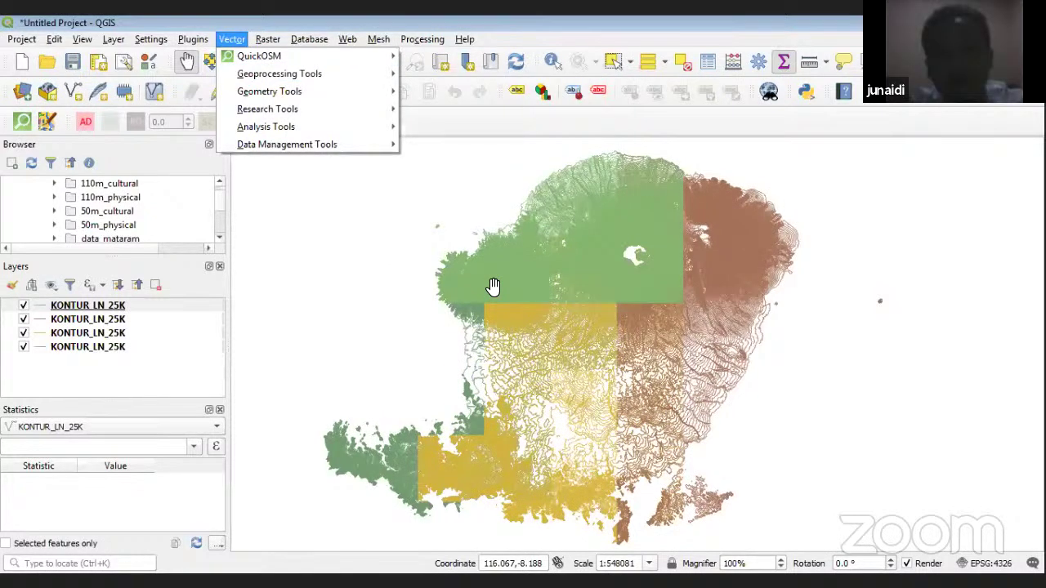
drag(455, 240, 296, 124)
drag(715, 296, 686, 329)
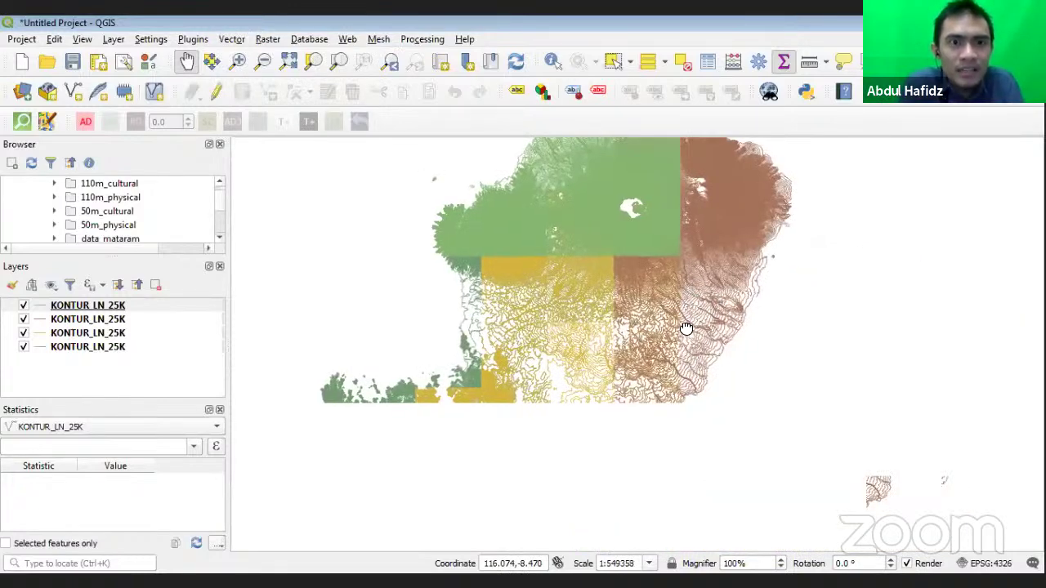
drag(686, 327, 687, 327)
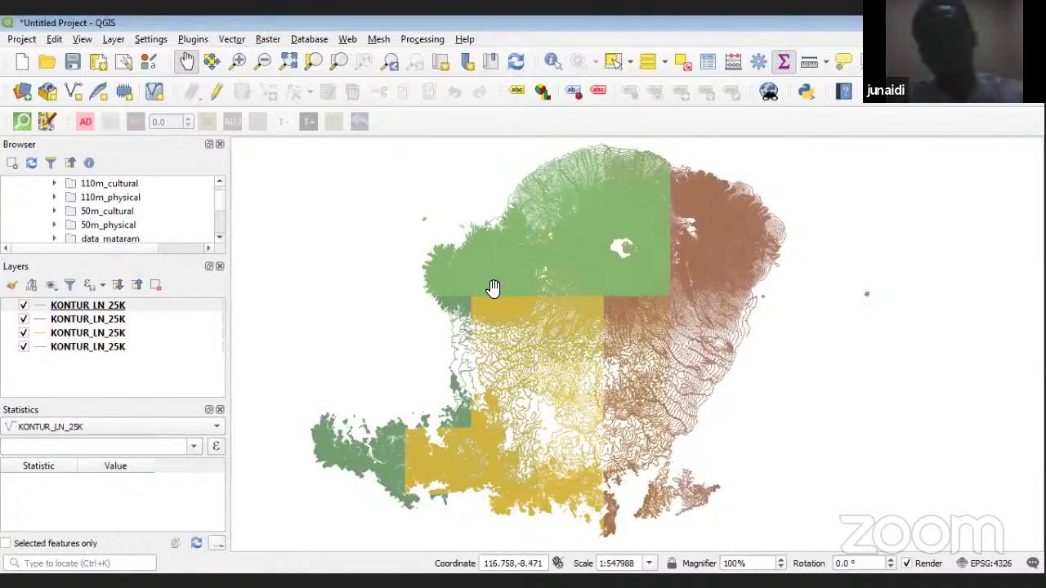
Step: Toggle the visibility of the topmost KONTUR_LN_25K contour layer to check which part of the map it covers
click(24, 307)
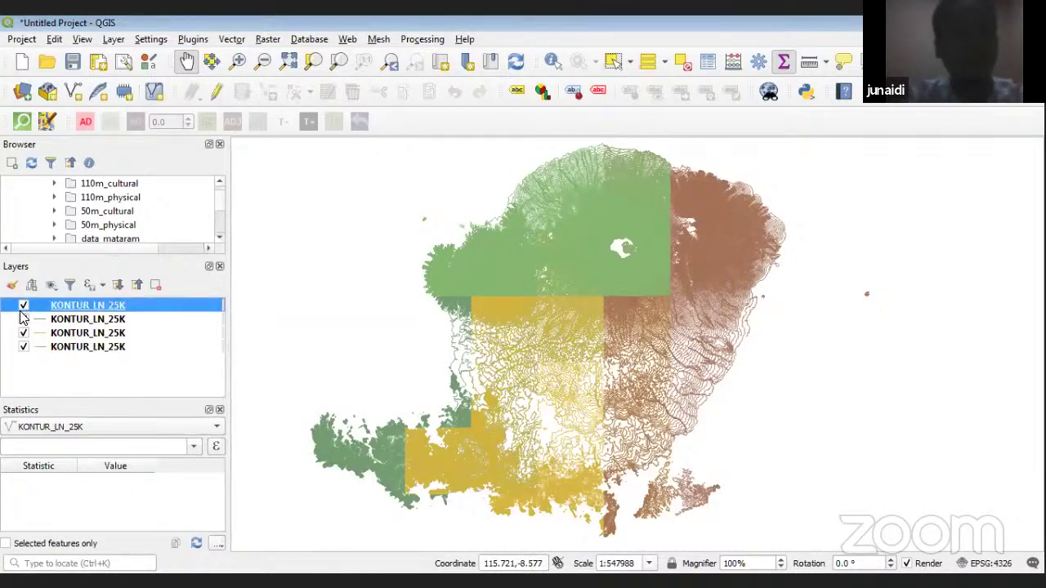
click(23, 308)
click(23, 308)
click(23, 308)
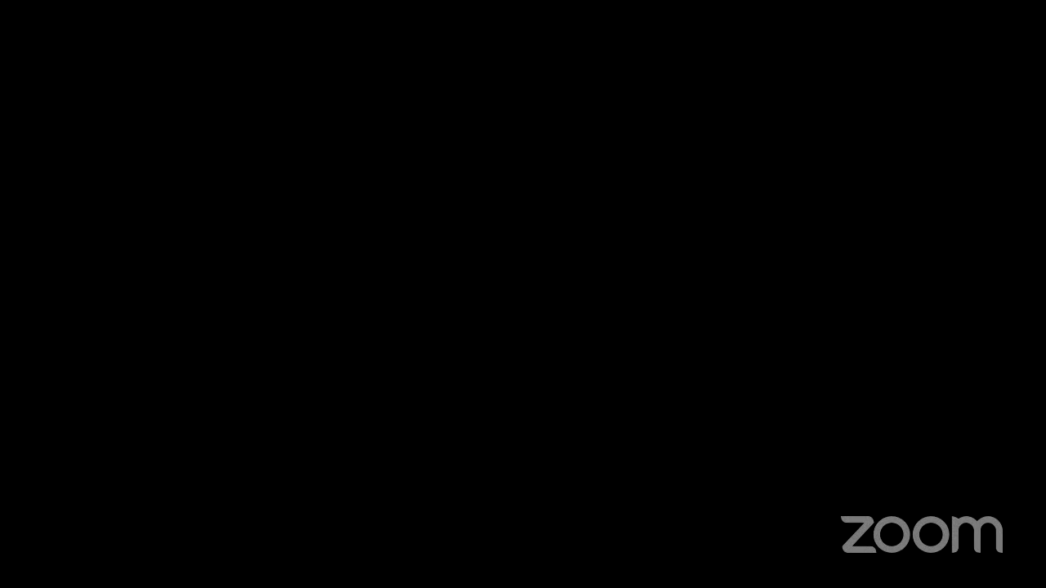
Step: Hide the gadm36_IDN_1 layer and the Kota_Bandung OSM point layer, keeping ne_10m_admin_0_map_units displayed over Indonesia
drag(542, 359, 501, 357)
mouse_move(501, 357)
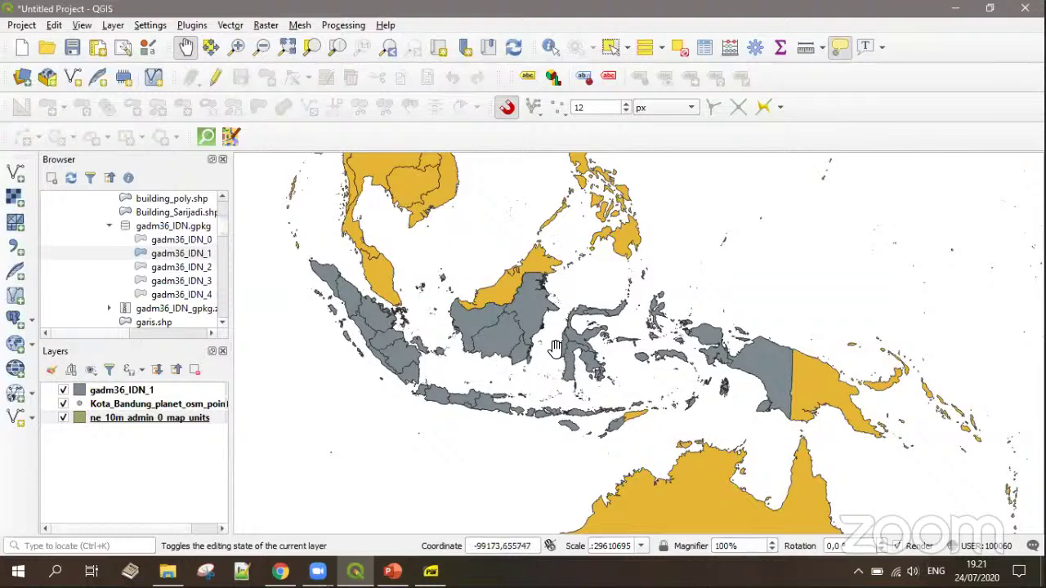
drag(515, 358, 548, 368)
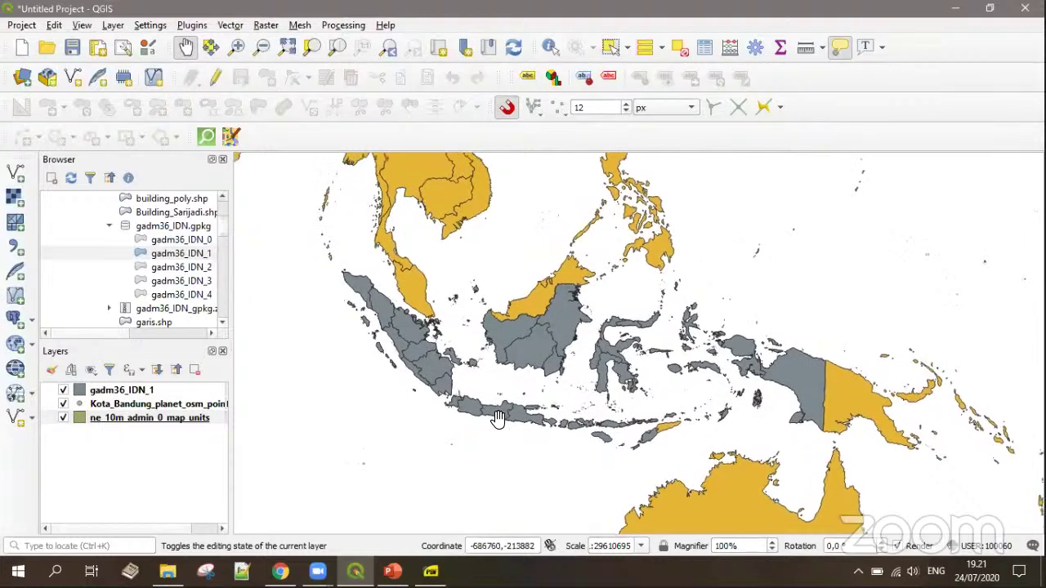
scroll(495, 419, up, 1)
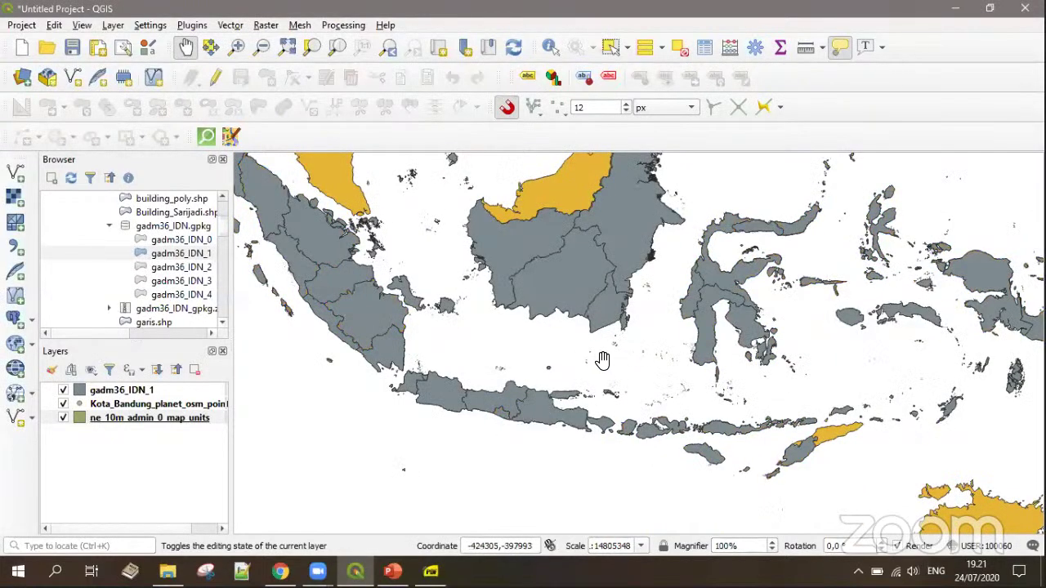
drag(600, 362, 590, 445)
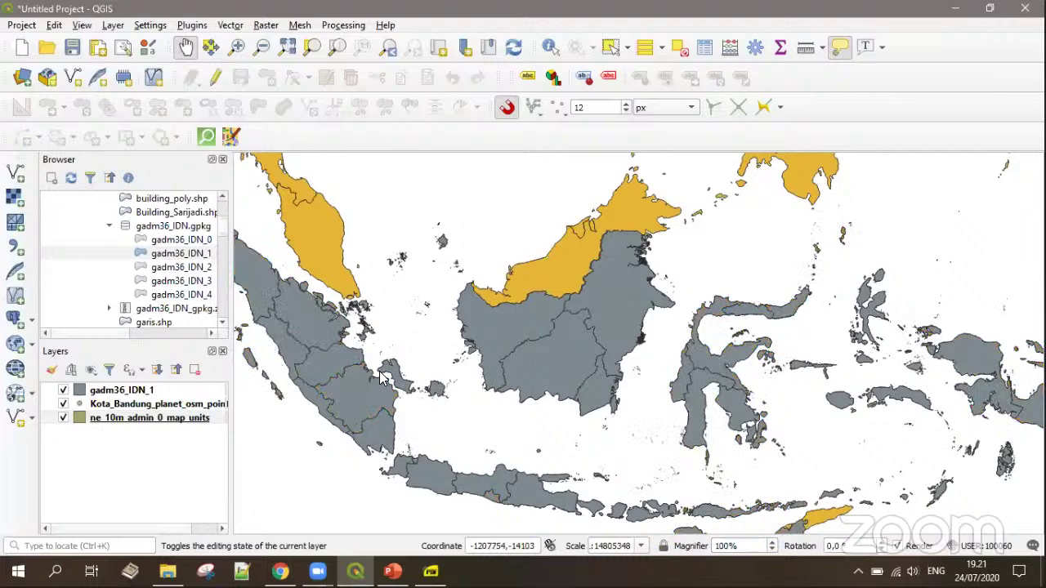
click(64, 405)
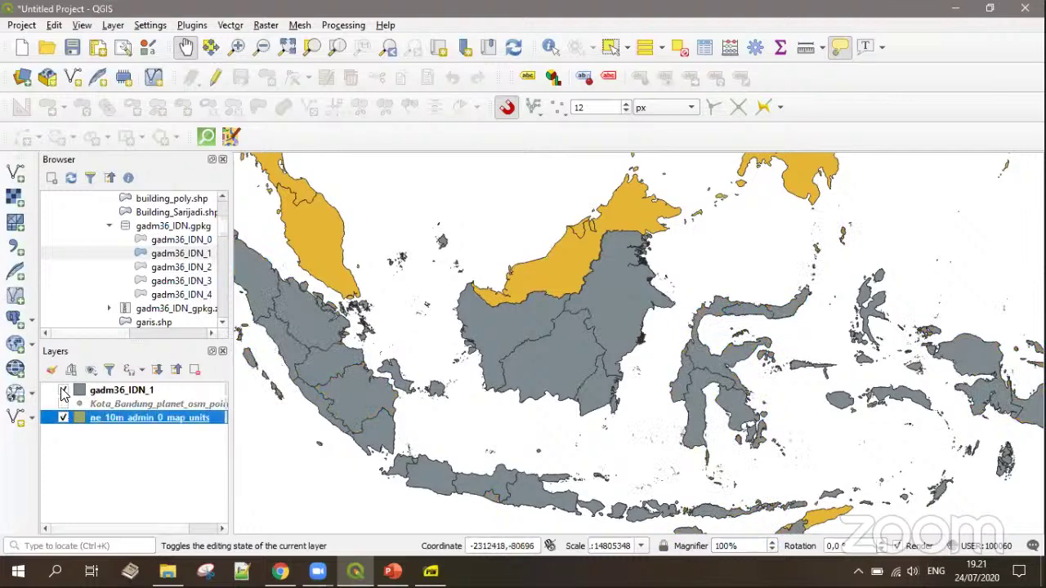
click(64, 393)
drag(449, 463, 543, 397)
scroll(544, 398, down, 3)
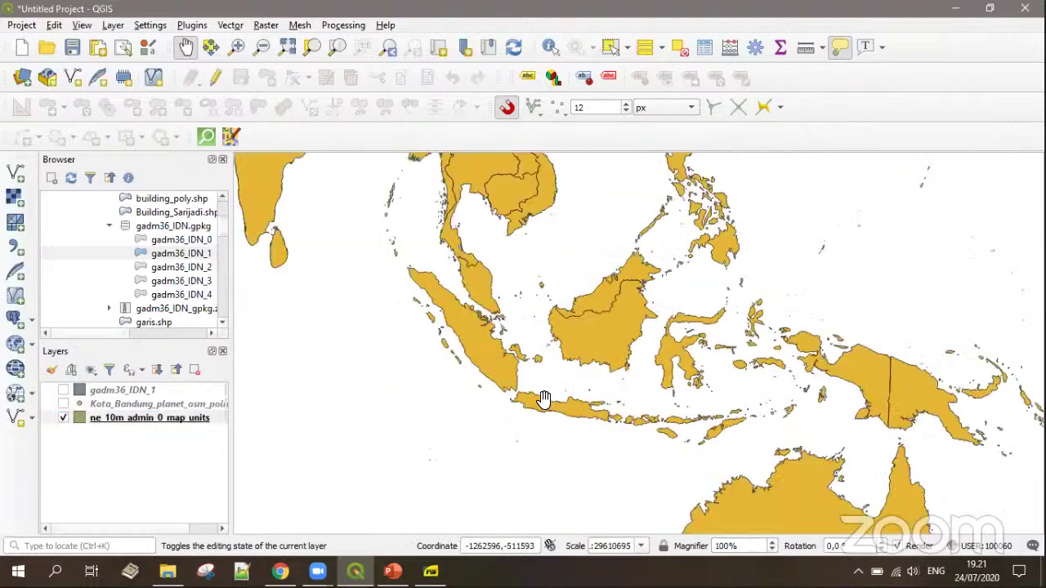
scroll(559, 400, up, 1)
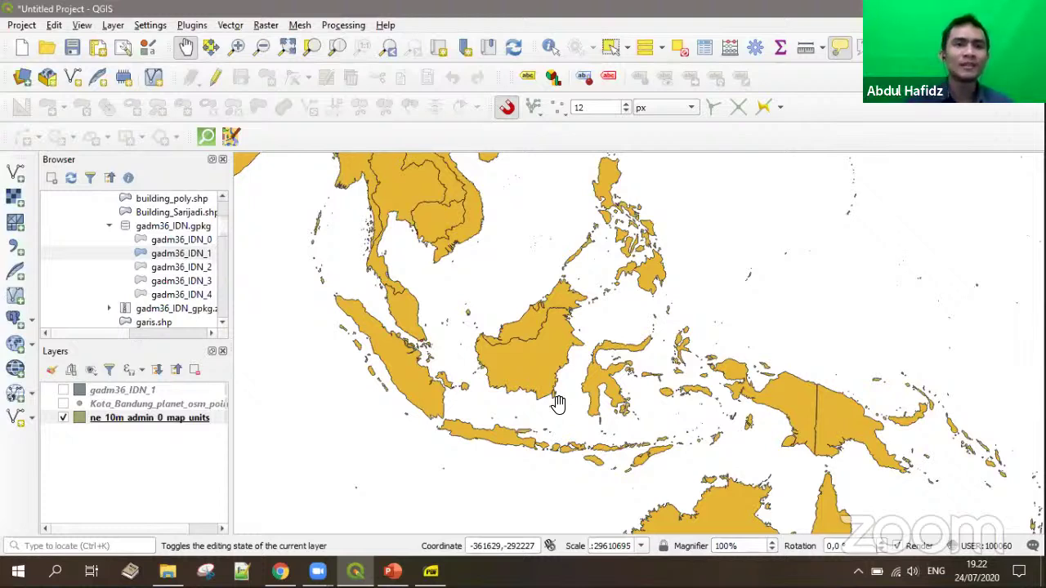
Step: Start the Georeferencer and load the raster SIGI.jpg from the DIGITASI folder
click(188, 26)
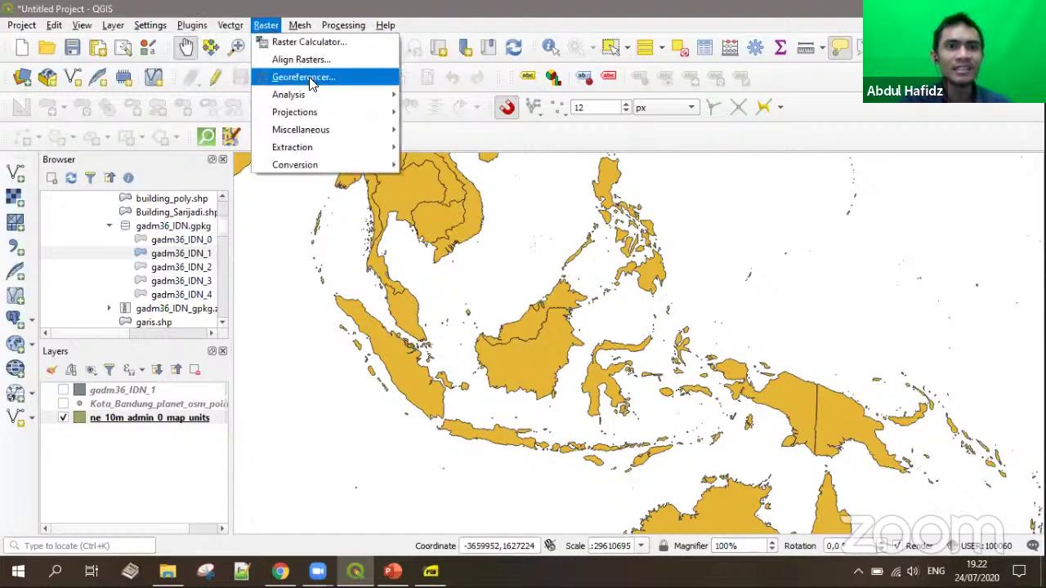
click(309, 78)
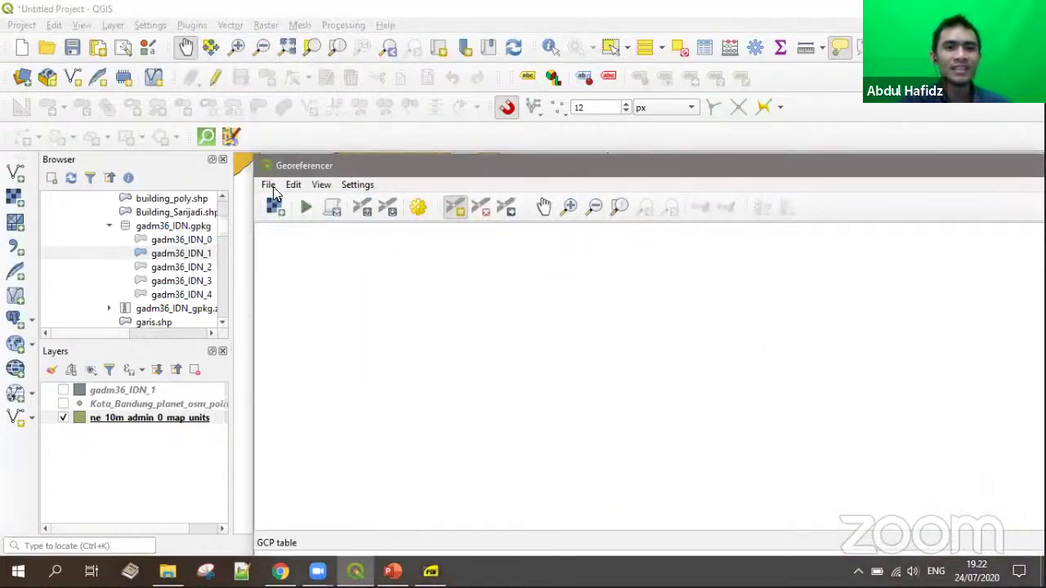
click(275, 206)
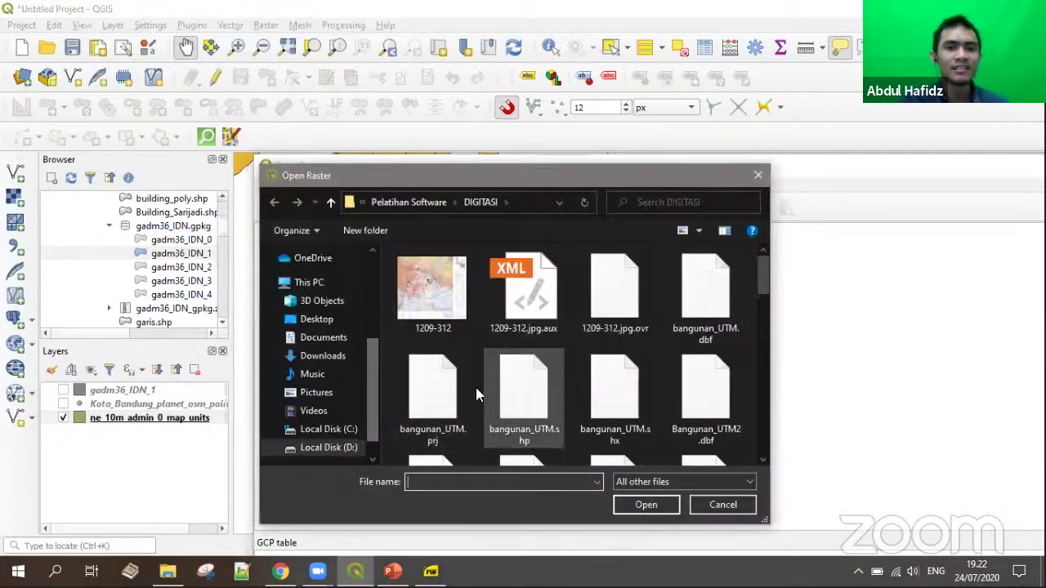
scroll(465, 373, down, 6)
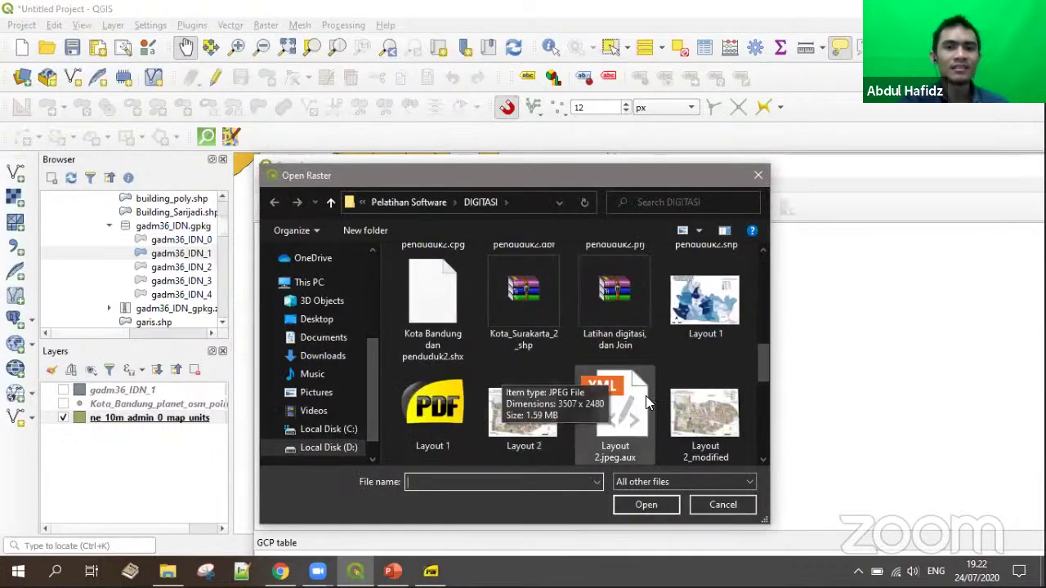
scroll(645, 401, down, 5)
double_click(628, 337)
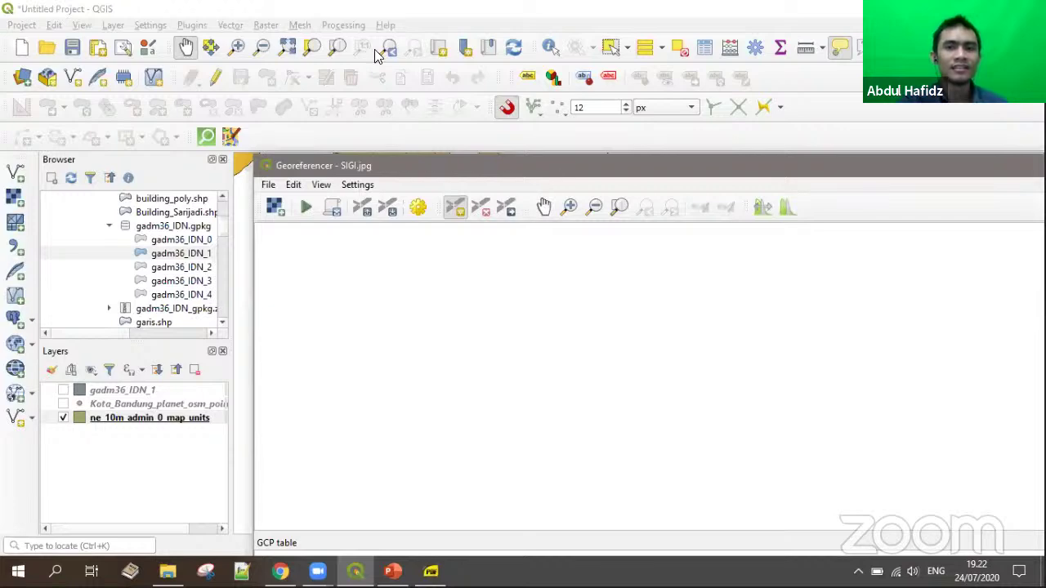
Step: Add a control point at the scanned map's upper-left grid corner with X/East 808079 and Y/North 9889341
scroll(448, 111, up, 4)
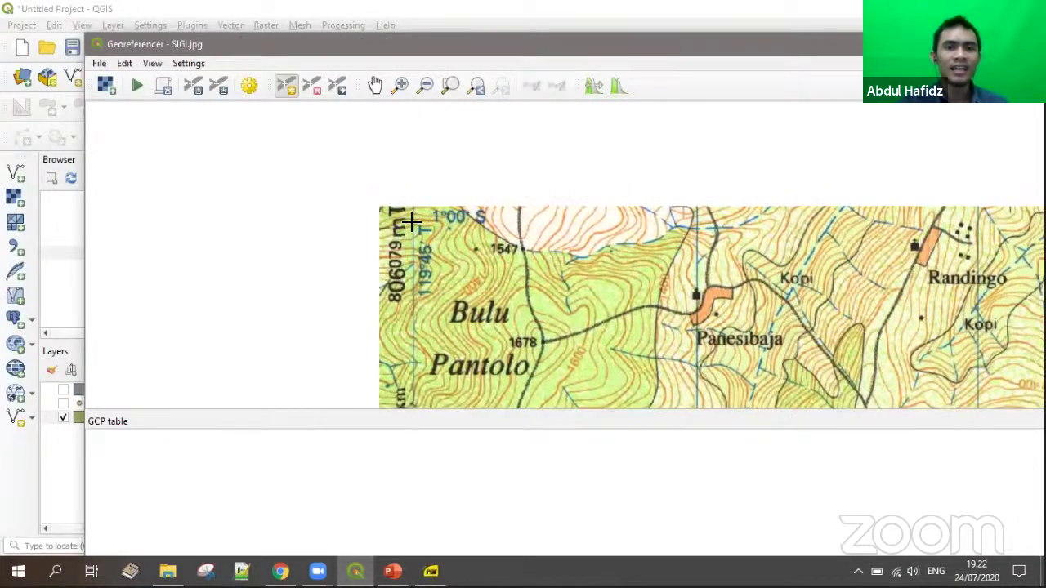
scroll(384, 368, up, 1)
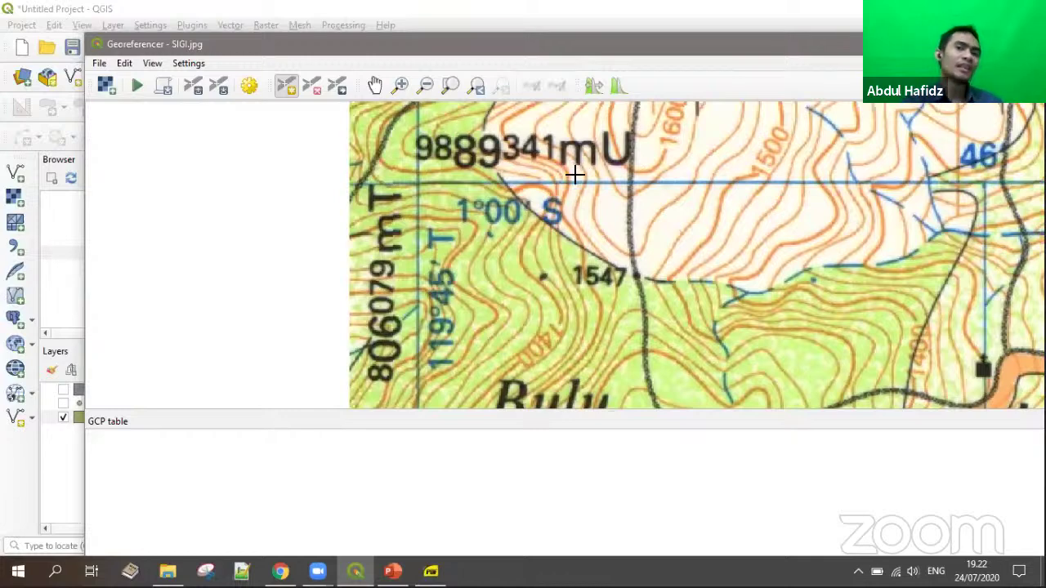
click(418, 185)
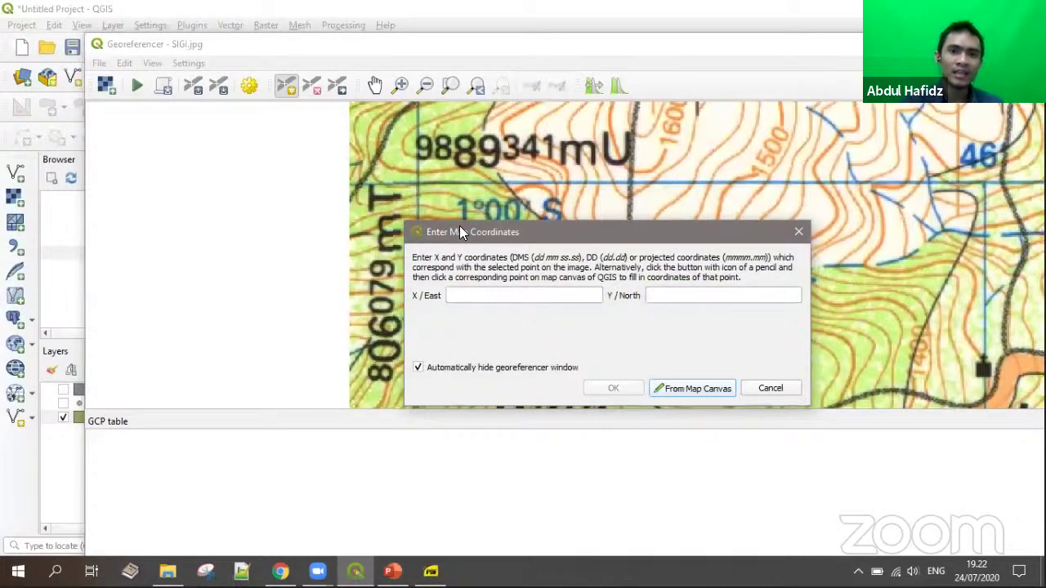
drag(461, 232, 513, 233)
click(514, 297)
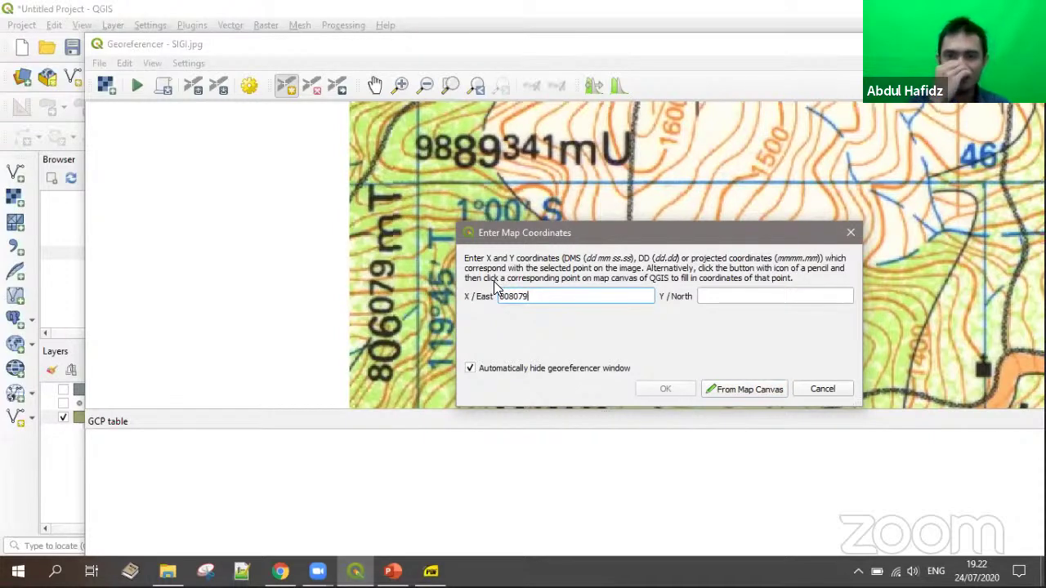
click(771, 295)
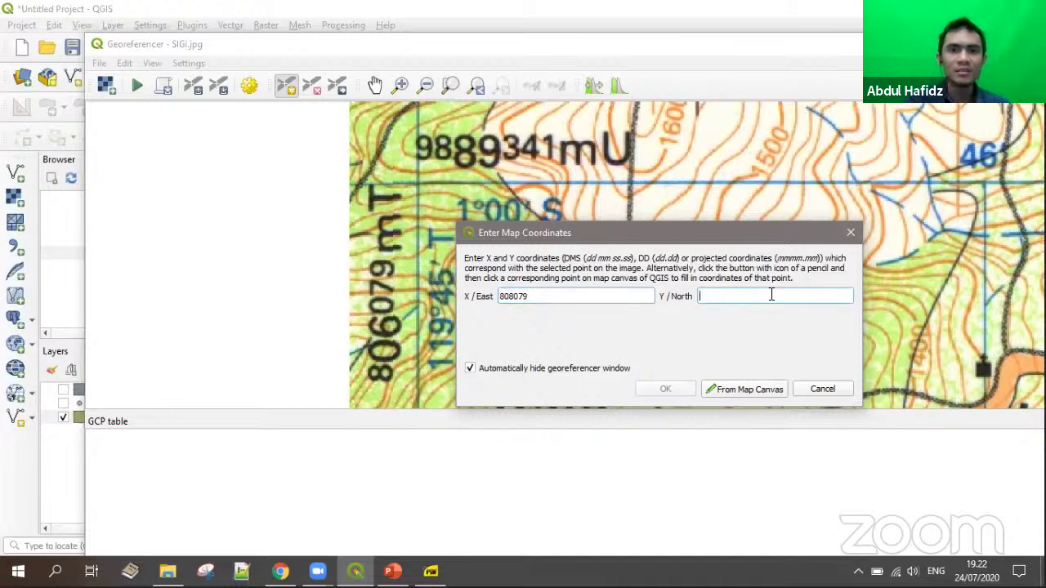
text(9889341)
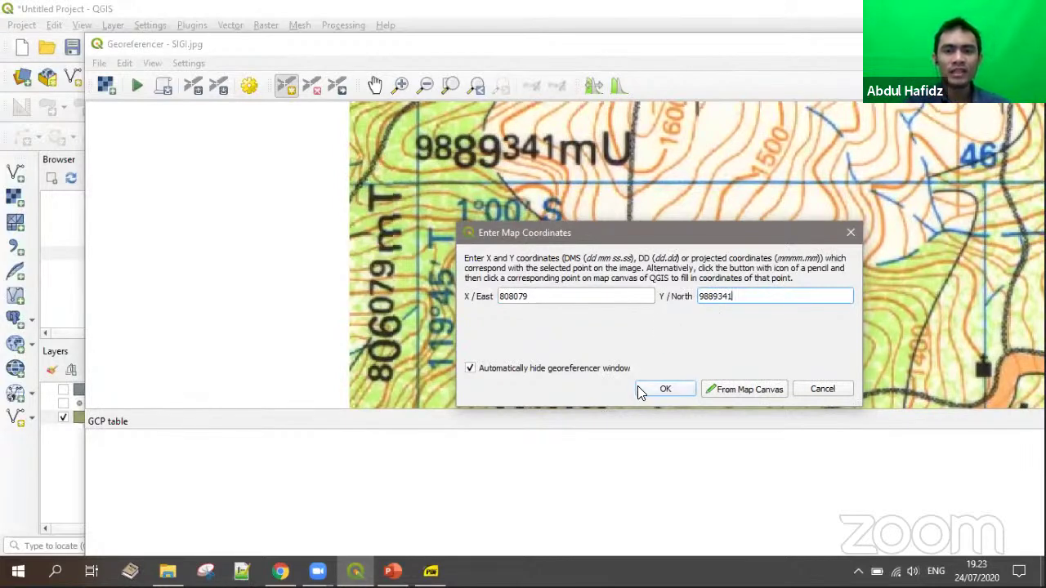
click(664, 389)
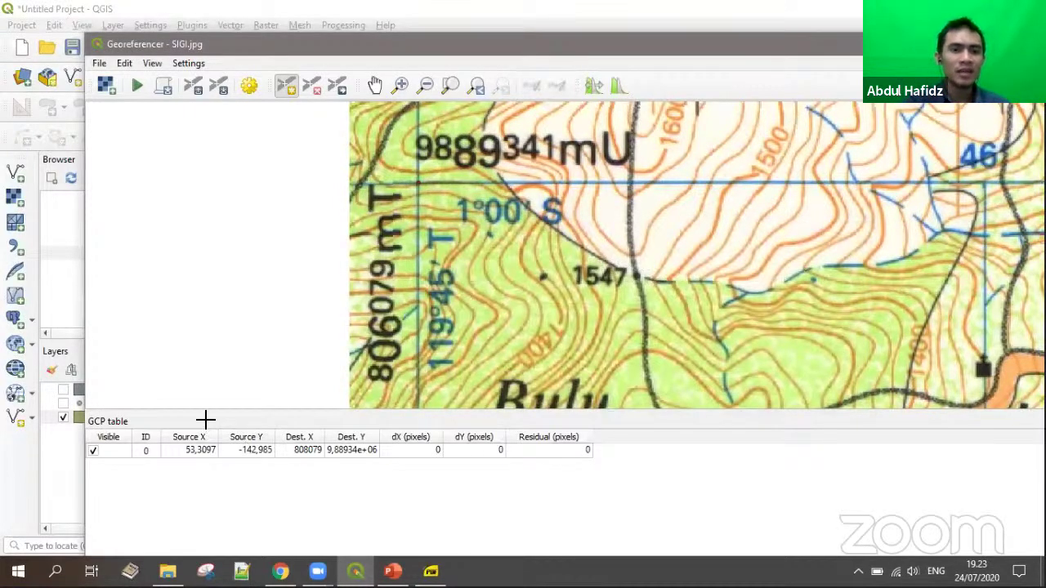
Step: Locate the lower-right grid corner of the scanned map and examine its coordinate labels
scroll(321, 356, down, 1)
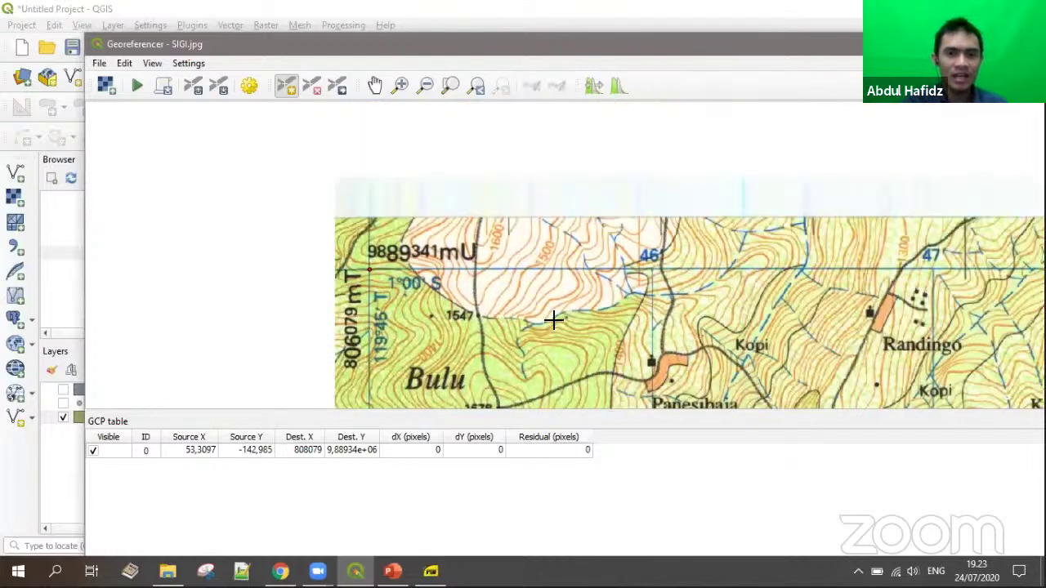
scroll(458, 302, down, 2)
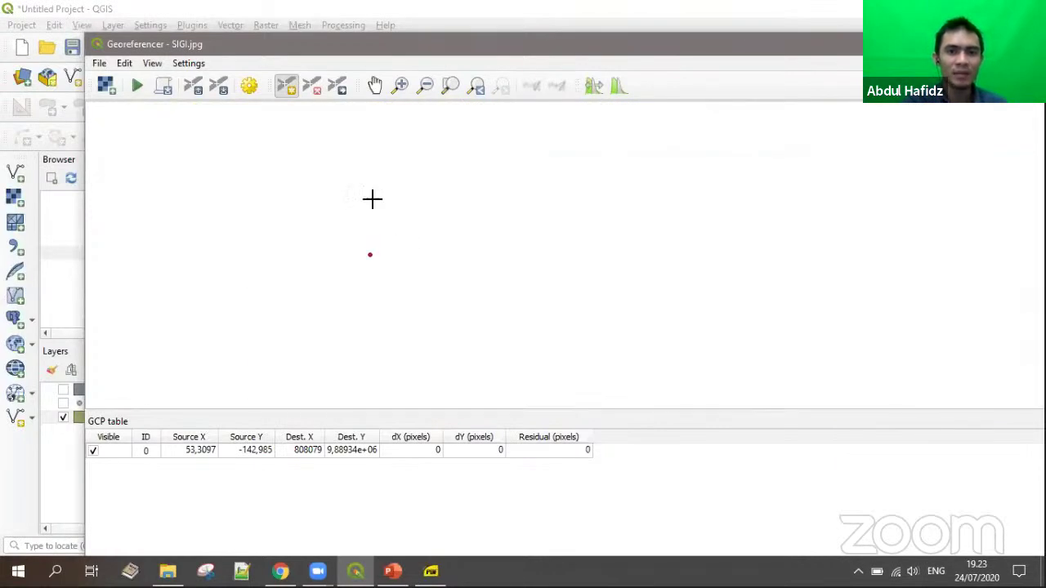
scroll(579, 278, down, 2)
scroll(469, 199, up, 3)
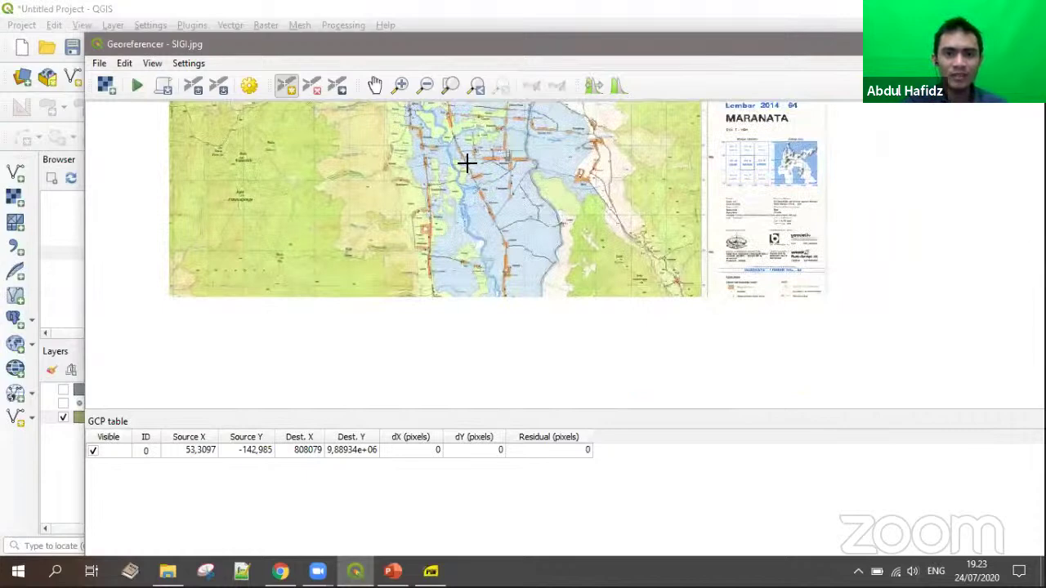
scroll(544, 267, up, 2)
scroll(600, 341, down, 2)
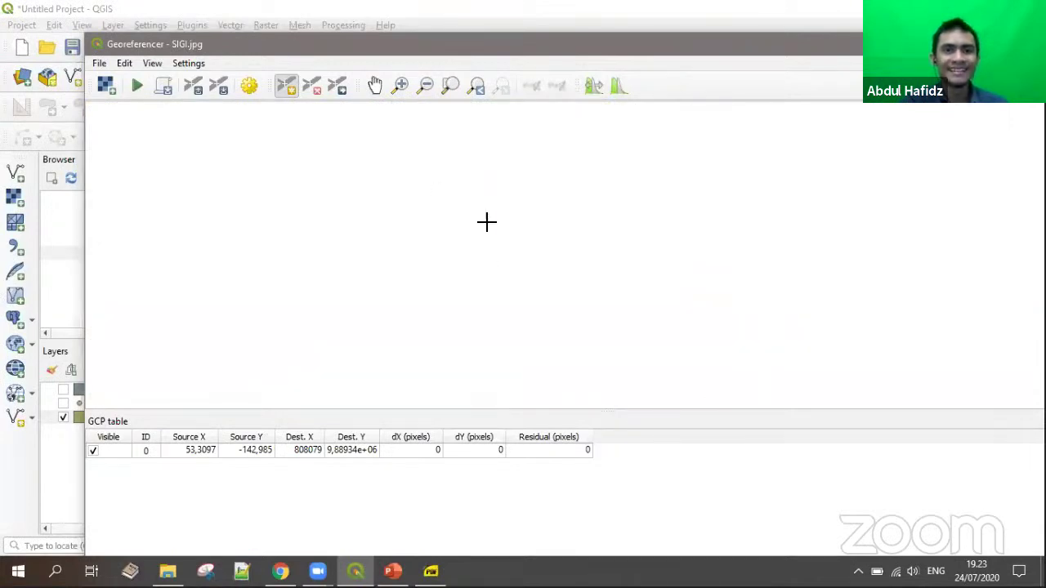
click(476, 88)
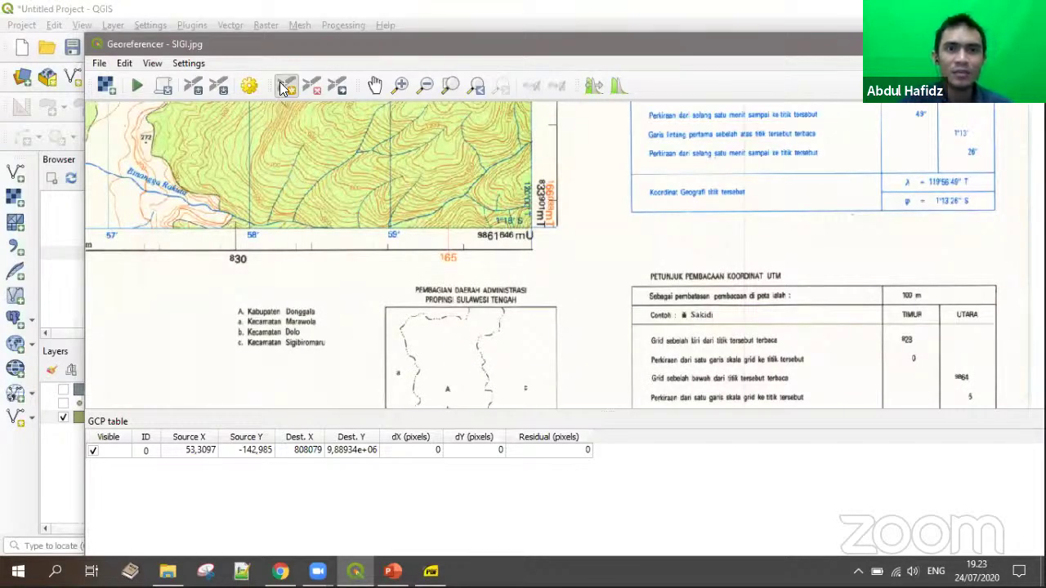
Step: Set the transformation's target SRS to EPSG:32751 - WGS 84 / UTM zone 51S and add a 2 to the output raster's file name
click(249, 85)
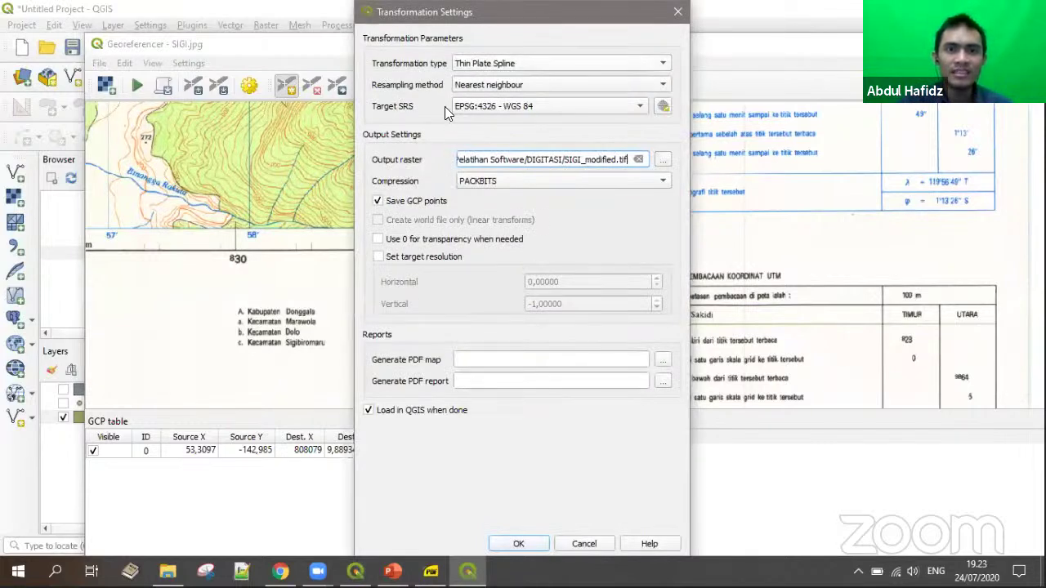
click(569, 106)
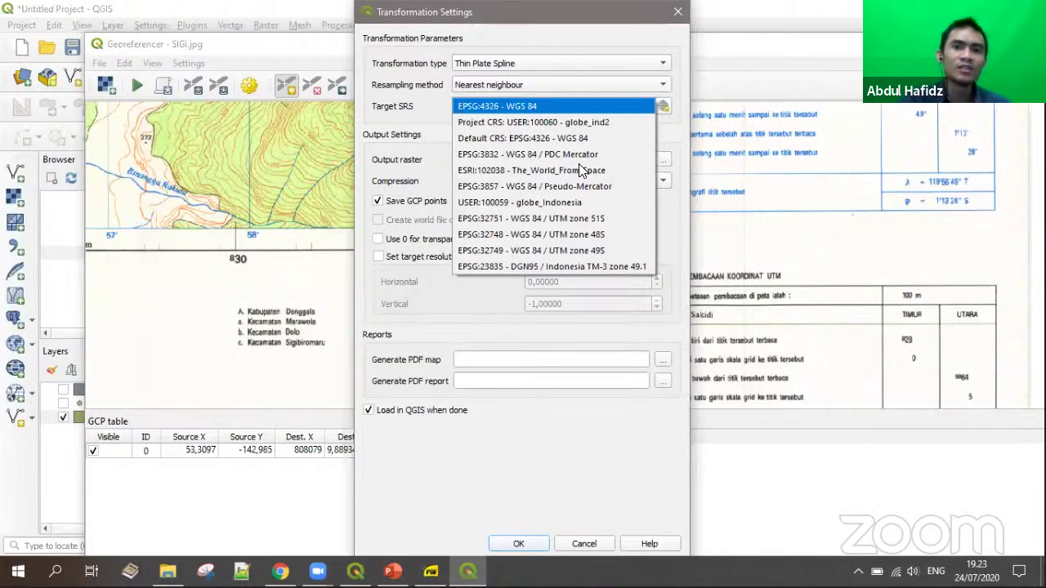
click(608, 229)
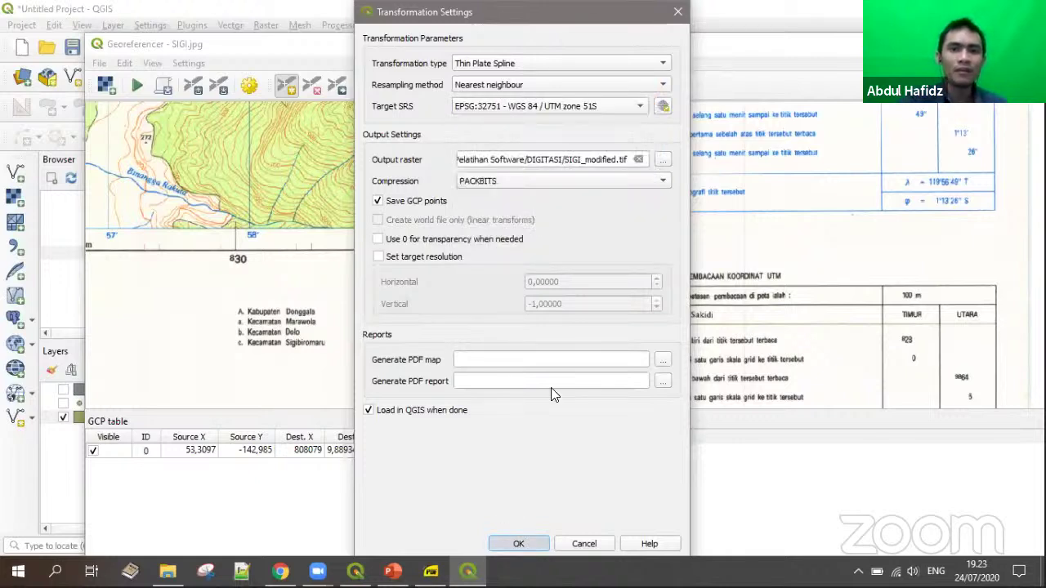
click(617, 161)
text(2)
key(Return)
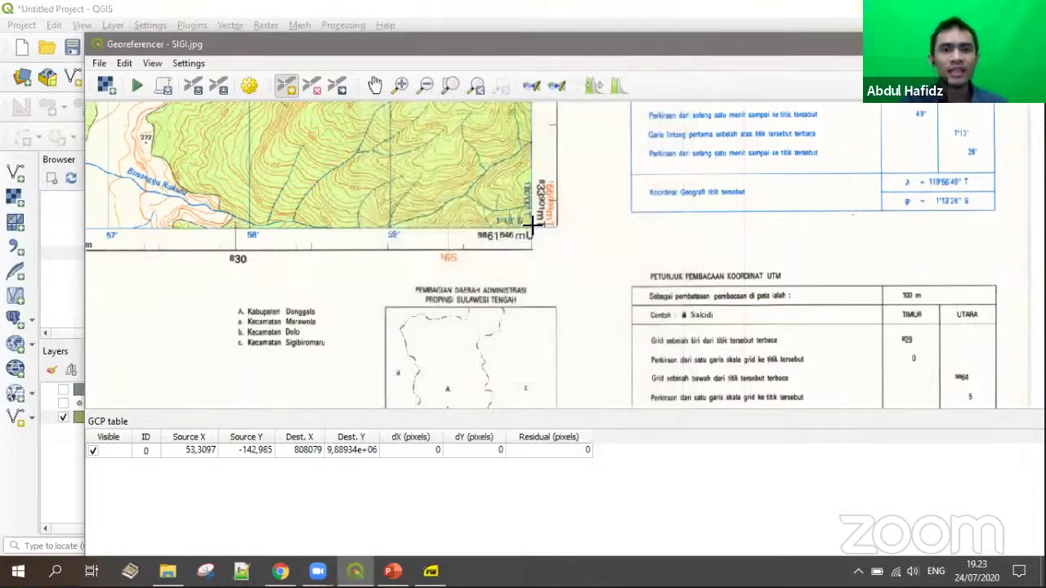
click(532, 229)
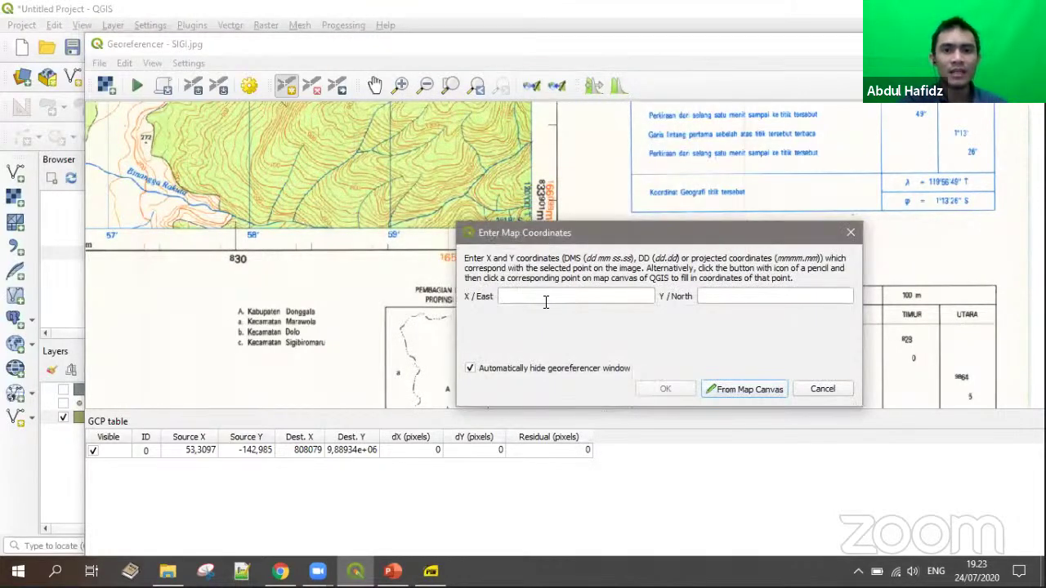
click(809, 391)
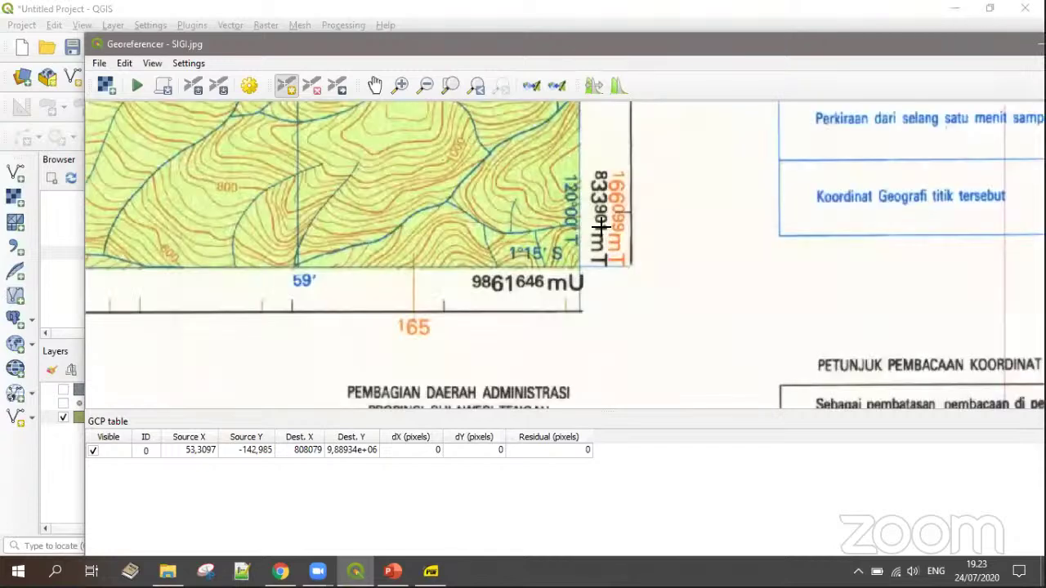
click(581, 265)
drag(582, 239, 703, 326)
click(667, 381)
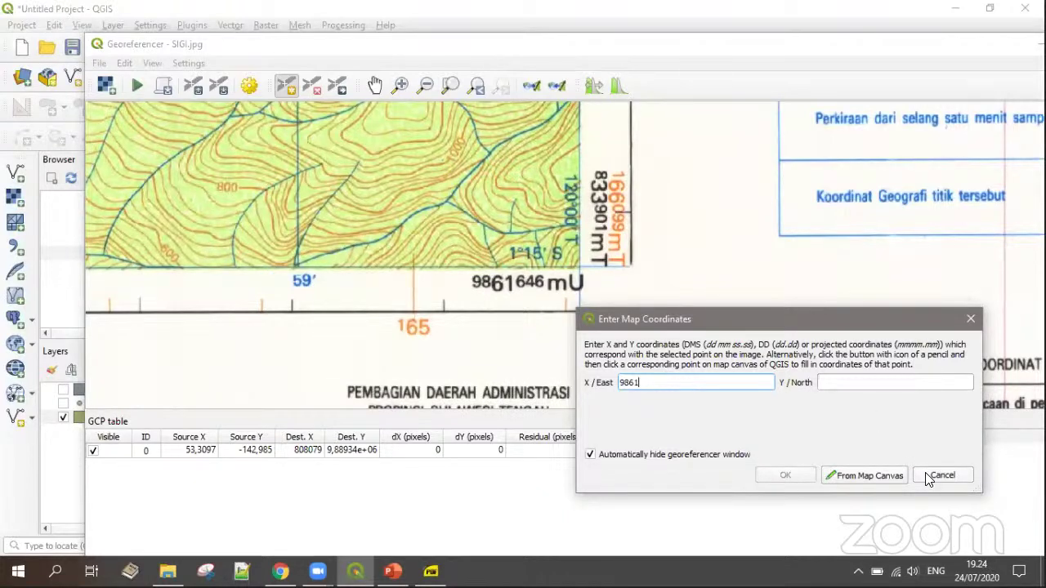
key(Escape)
Step: Close the Georeferencer and return to the main map of Indonesia
drag(938, 45, 779, 44)
click(952, 44)
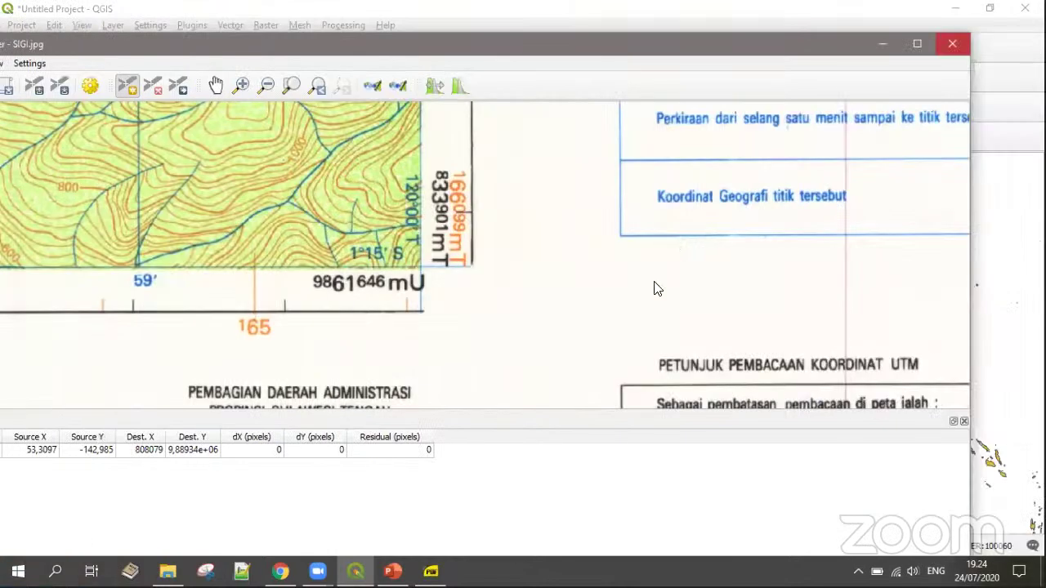
click(447, 339)
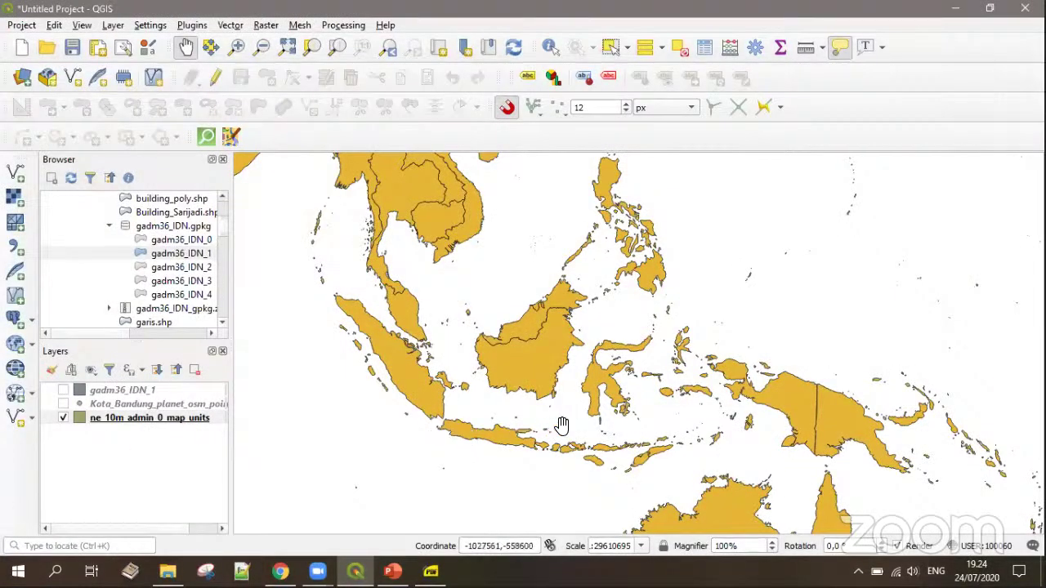
Step: Add the OpenStreetMap XYZ tile layer to the project above the ne_10m_admin_0_map_units layer
scroll(605, 390, up, 2)
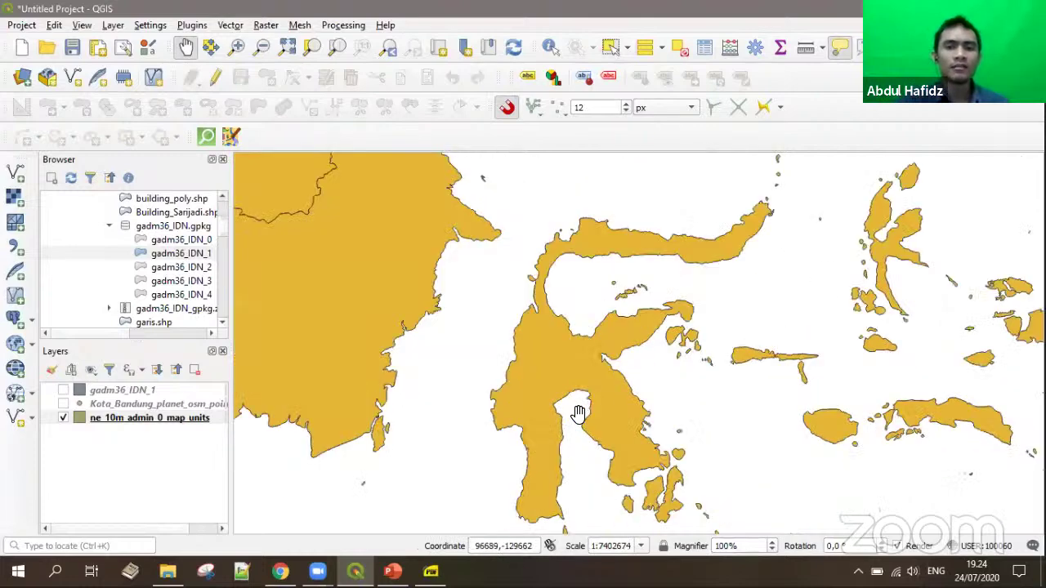
scroll(572, 384, up, 4)
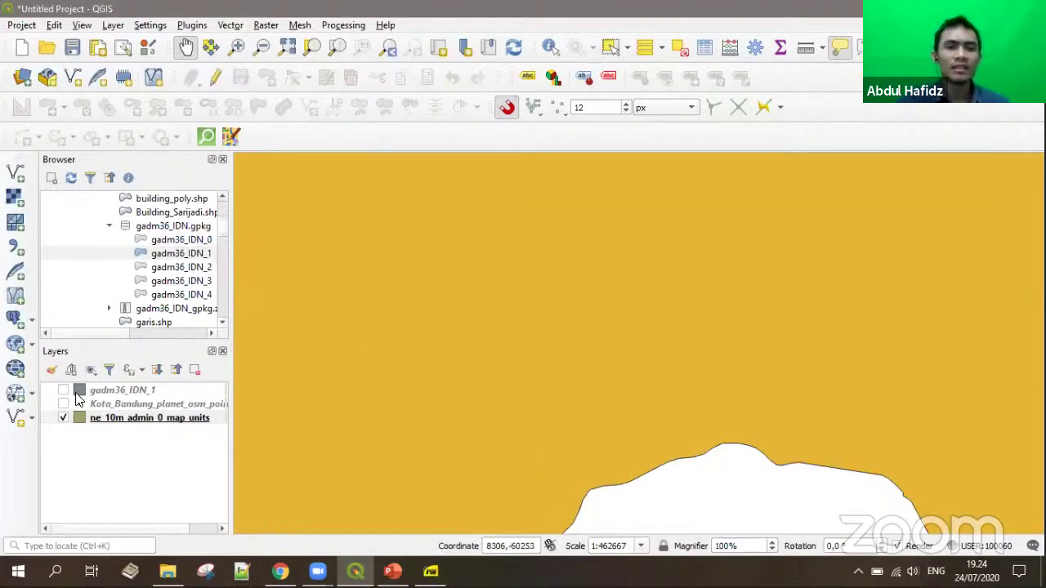
scroll(118, 270, down, 10)
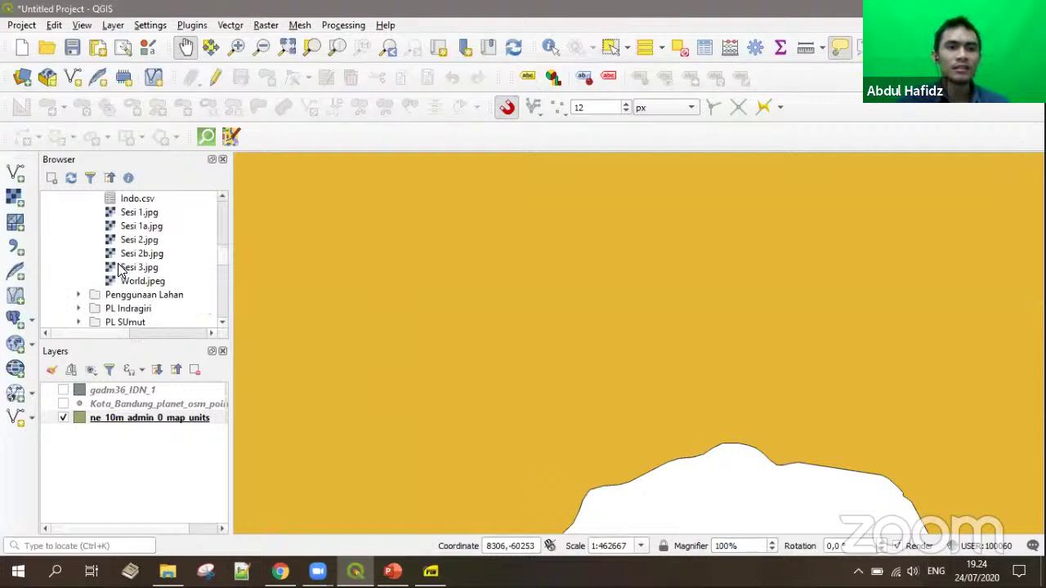
scroll(118, 269, down, 15)
scroll(109, 278, up, 5)
scroll(98, 278, down, 15)
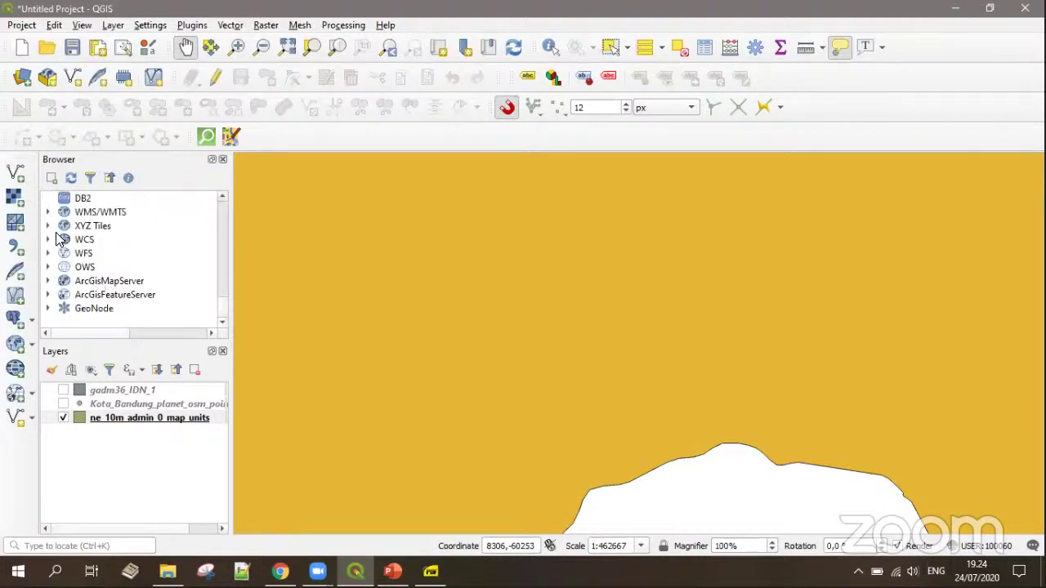
click(47, 226)
scroll(98, 266, down, 6)
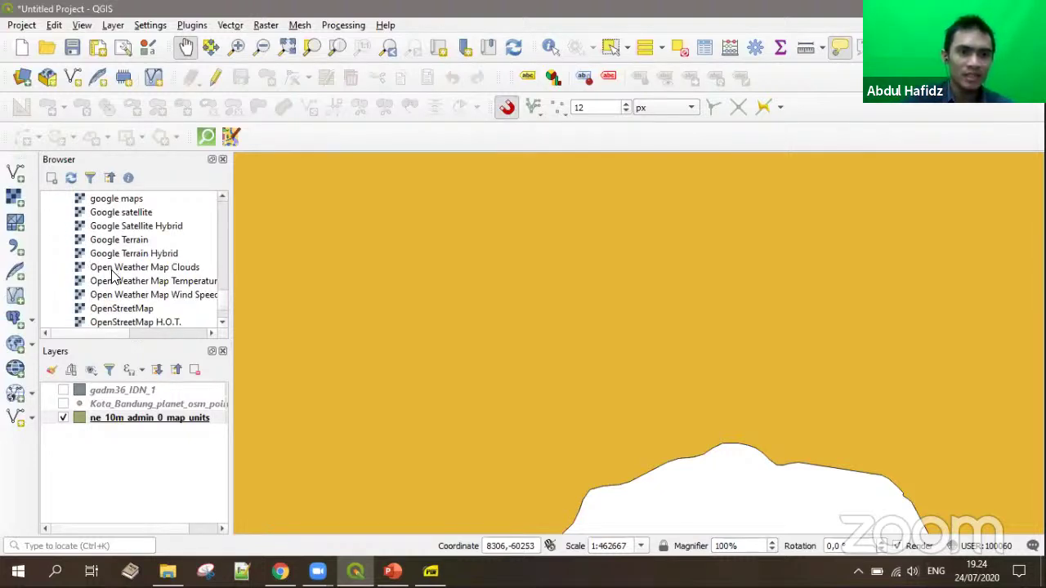
scroll(106, 269, down, 1)
drag(100, 269, 81, 460)
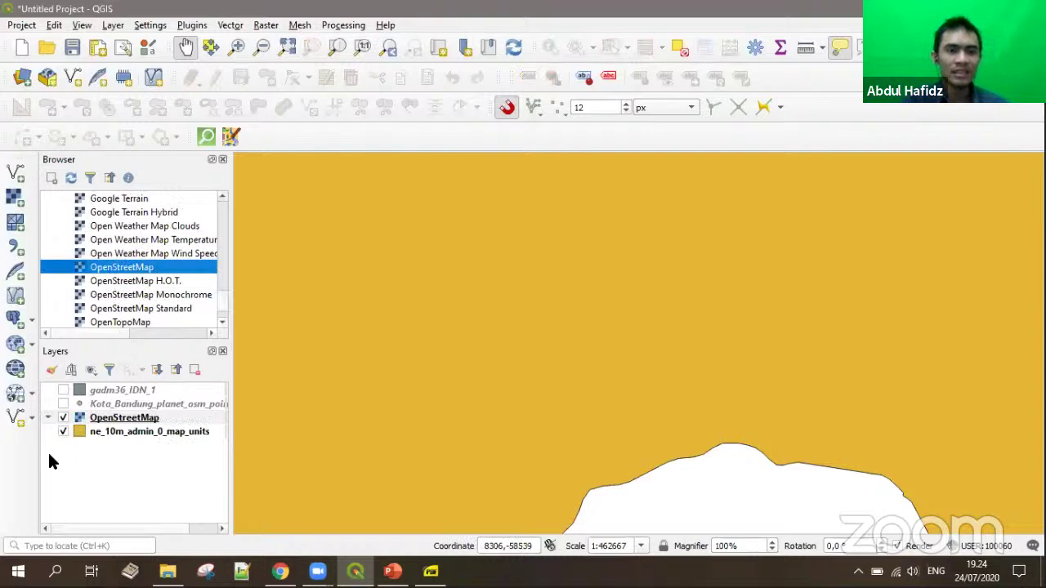
Step: Hide the ne_10m_admin_0_map_units layer and examine the OpenStreetMap detail around the river crossing in Masamba
click(63, 431)
click(119, 417)
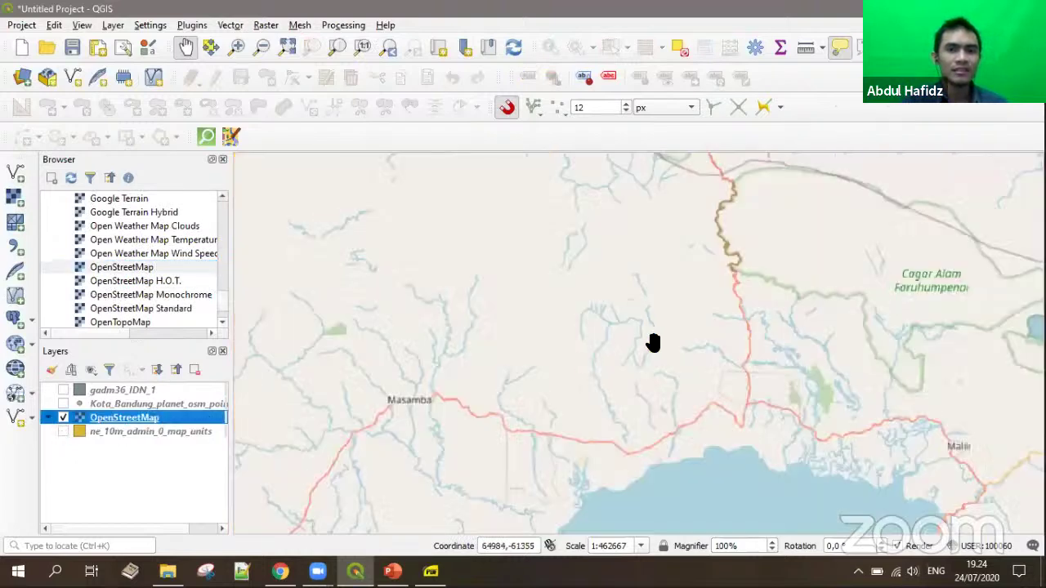
drag(649, 364, 745, 330)
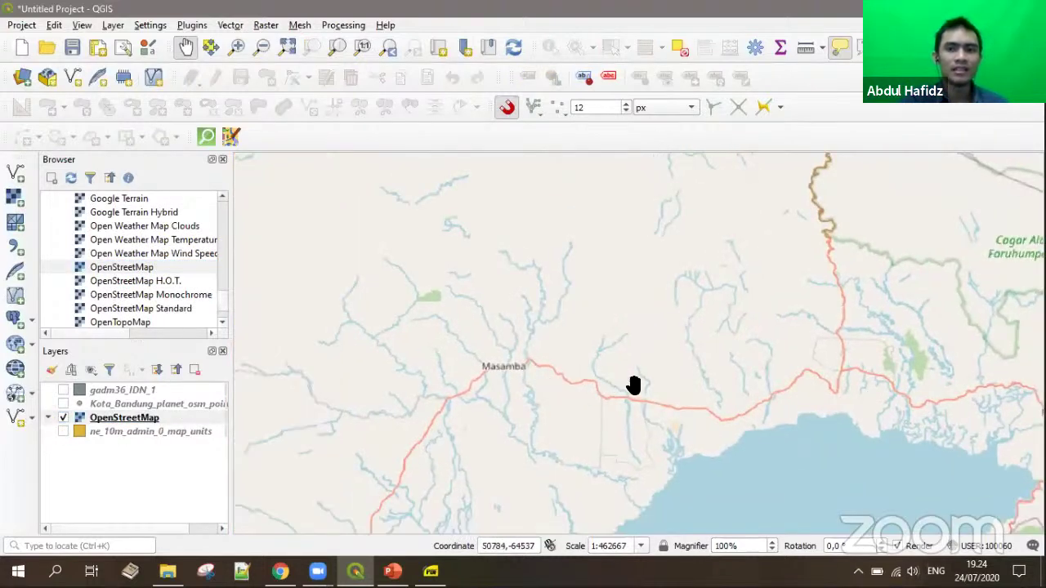
scroll(507, 365, up, 4)
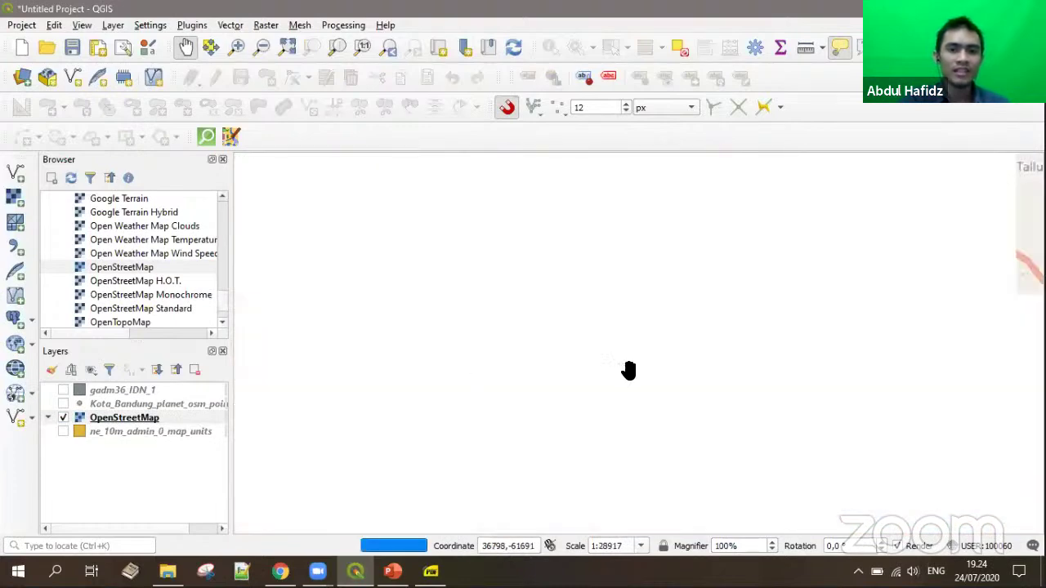
scroll(588, 366, up, 1)
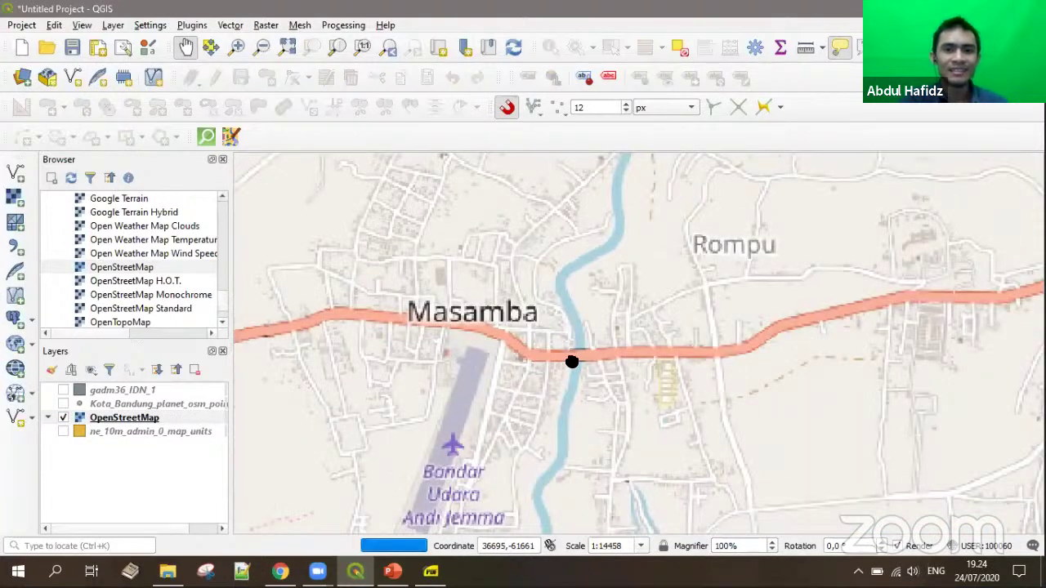
drag(572, 362, 616, 362)
scroll(577, 357, up, 2)
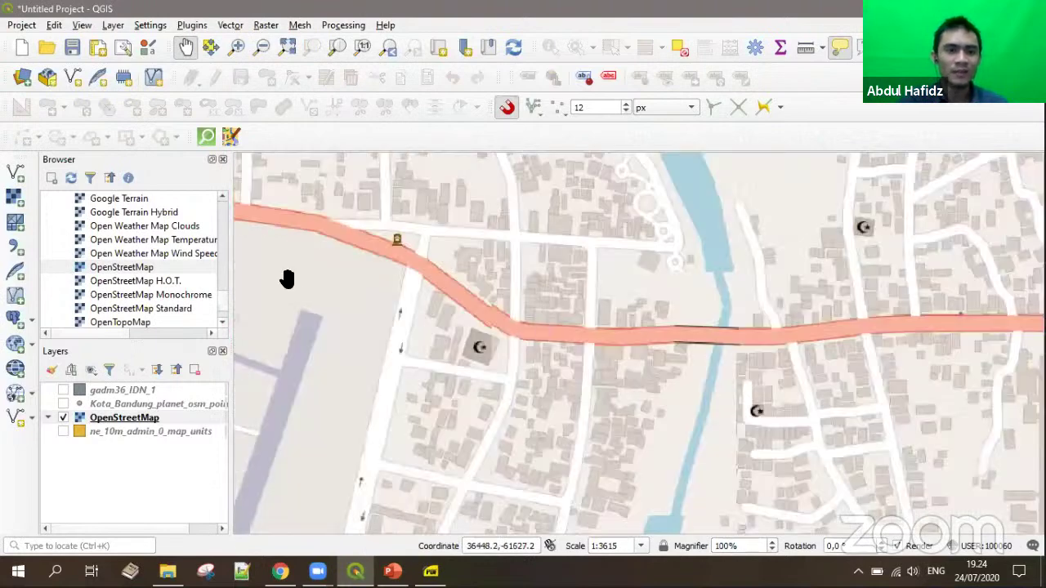
Step: Add the Bing VirtualEarth XYZ tile layer above OpenStreetMap
scroll(86, 241, up, 6)
scroll(86, 239, down, 1)
click(110, 241)
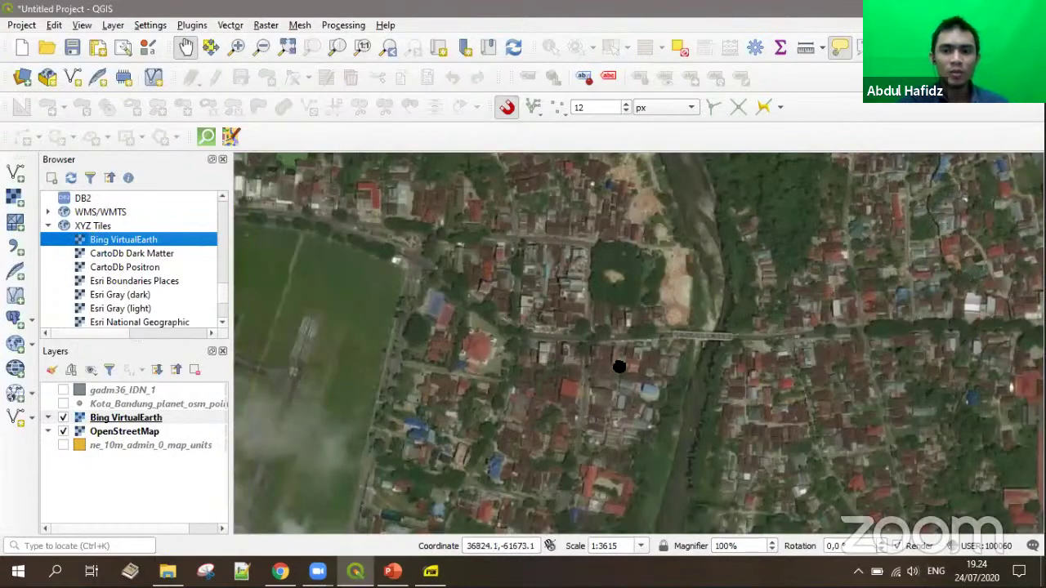
Step: Examine the Bing VirtualEarth imagery along the roads east of Masamba and compare it with OpenStreetMap by toggling its visibility
drag(947, 328, 764, 307)
drag(1041, 328, 670, 304)
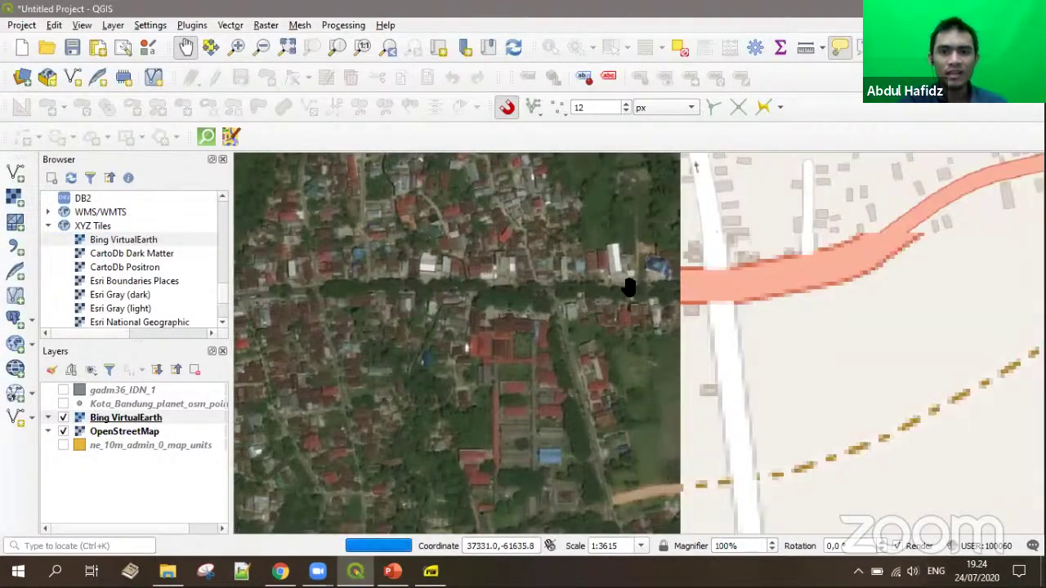
drag(574, 437, 523, 304)
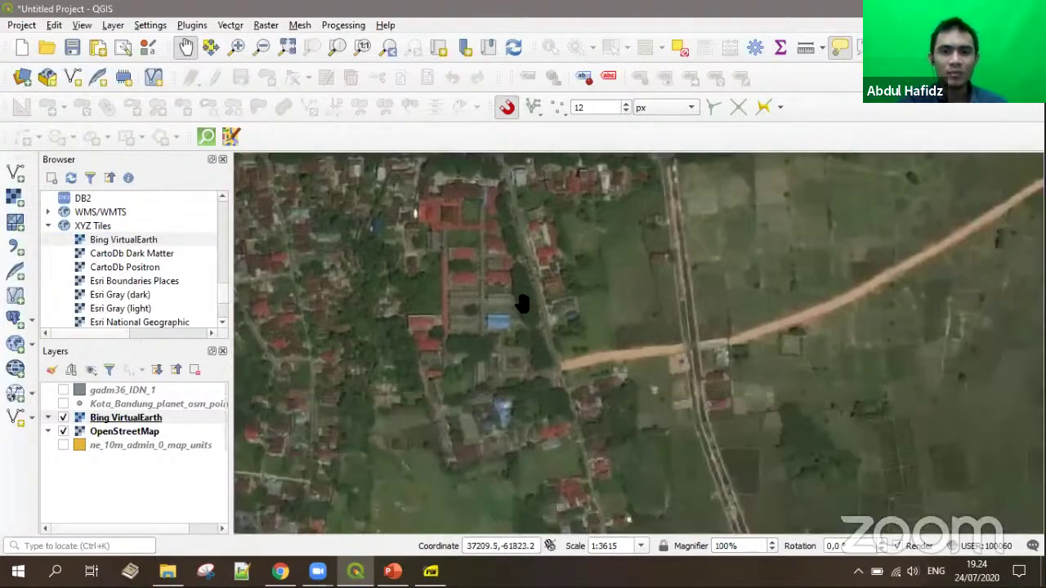
click(63, 417)
click(63, 418)
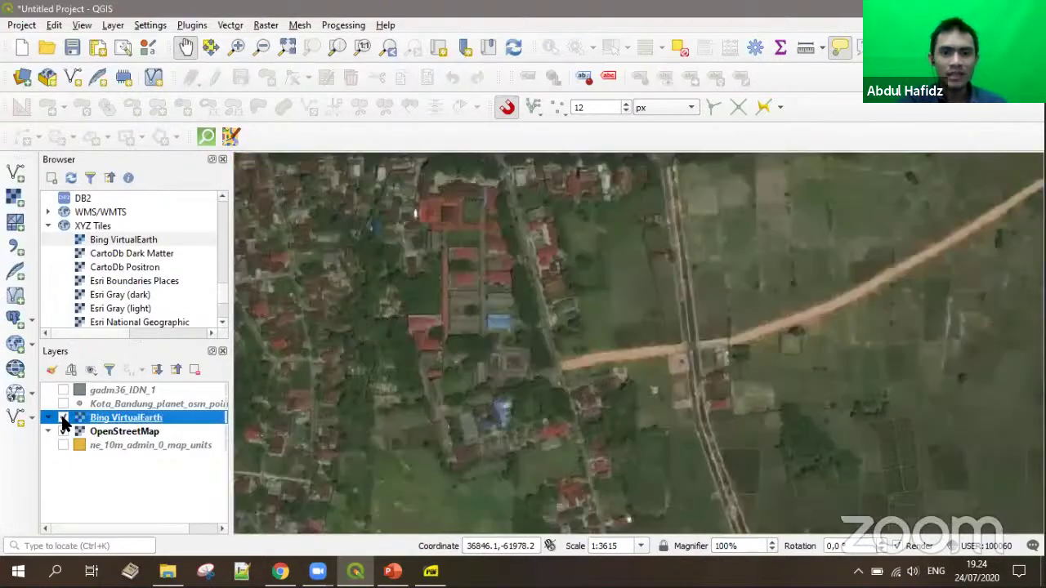
click(63, 418)
click(63, 417)
drag(880, 328, 603, 299)
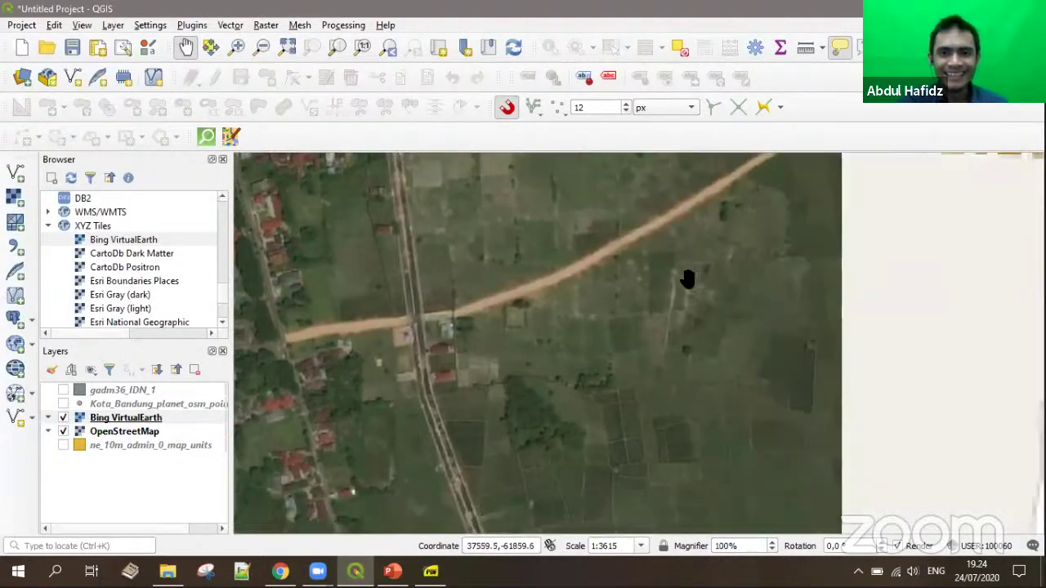
drag(724, 408, 532, 332)
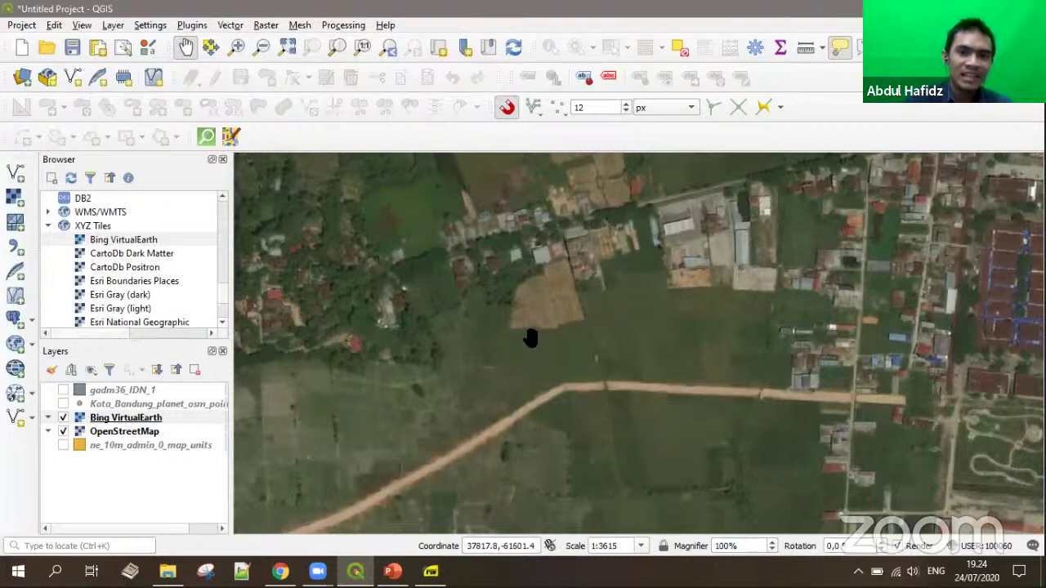
drag(532, 336, 634, 409)
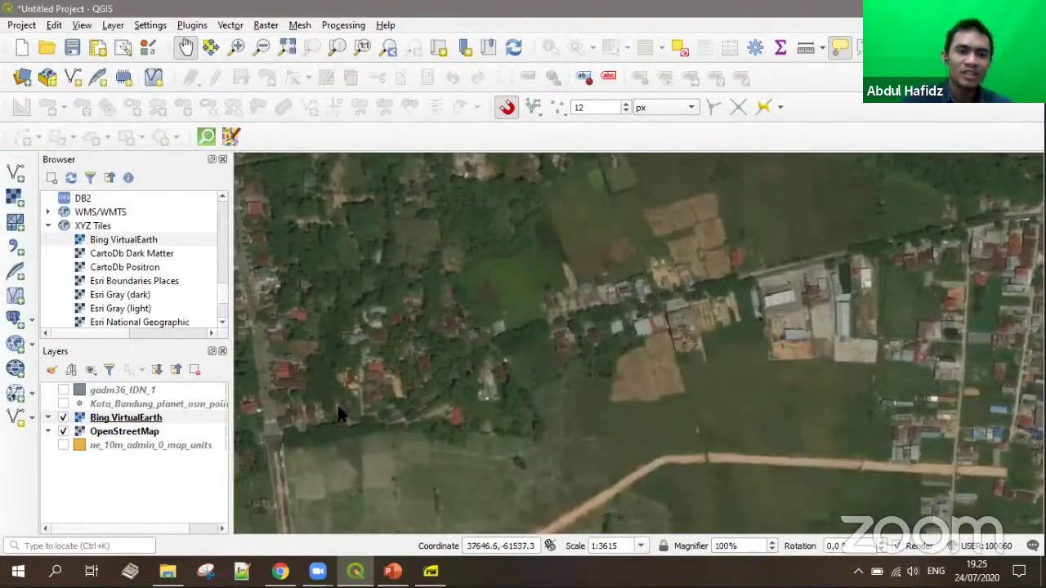
Step: Compare the roads and buildings in Bing VirtualEarth with OpenStreetMap, leaving only the OpenStreetMap layer visible
click(64, 419)
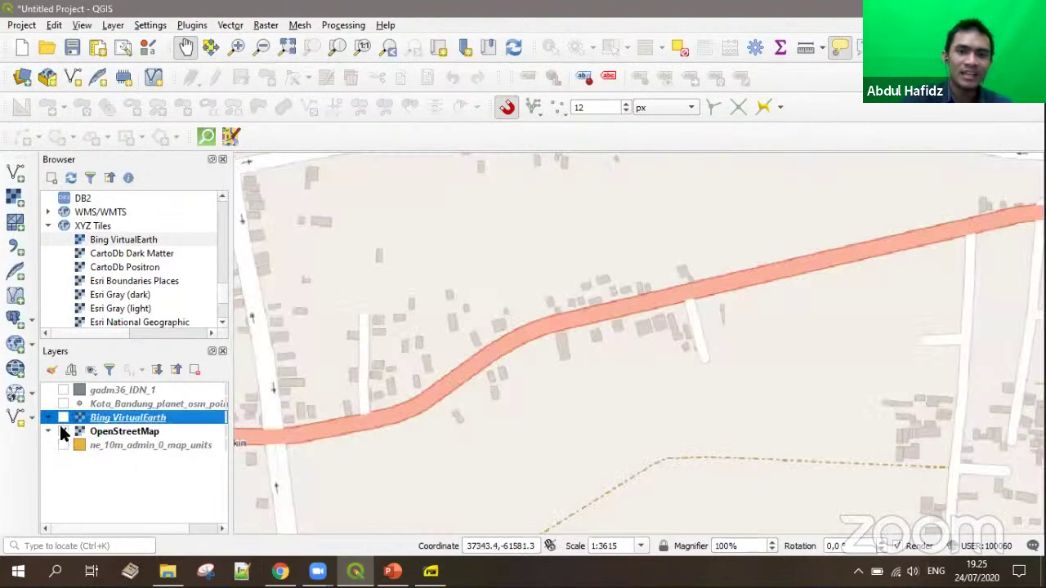
click(136, 433)
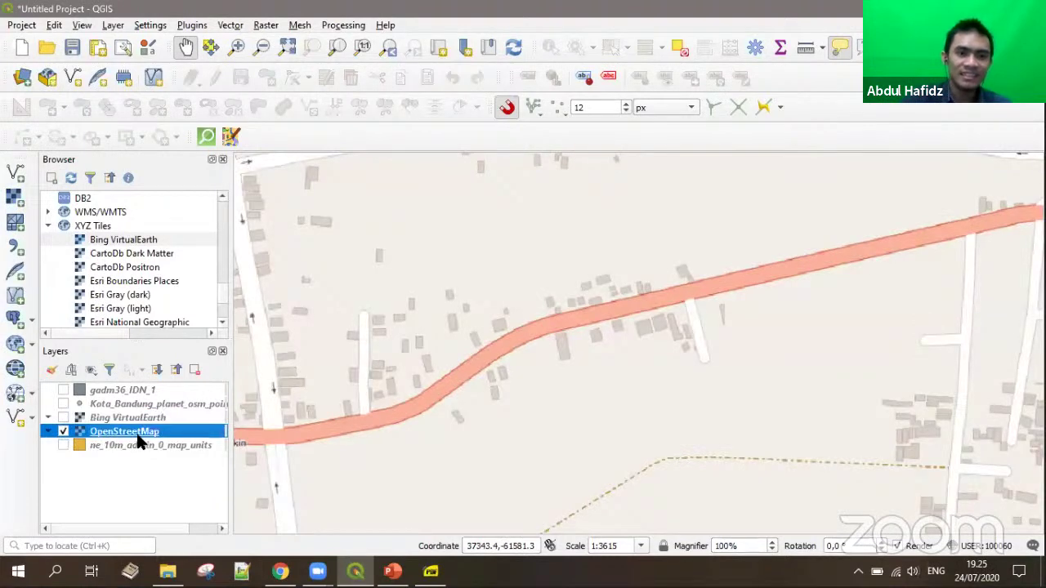
click(63, 417)
click(63, 417)
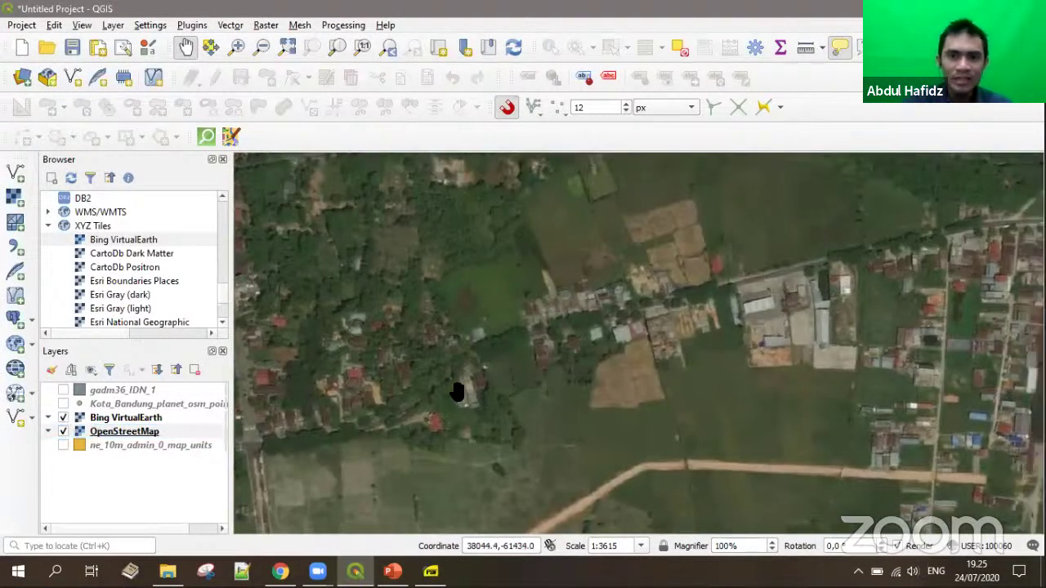
click(57, 431)
click(62, 417)
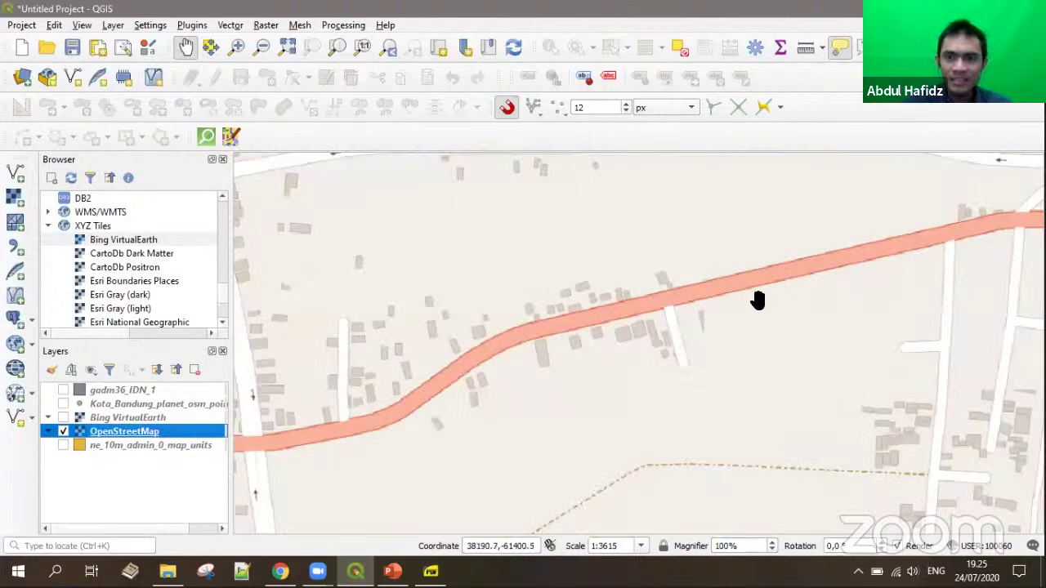
drag(812, 340, 718, 382)
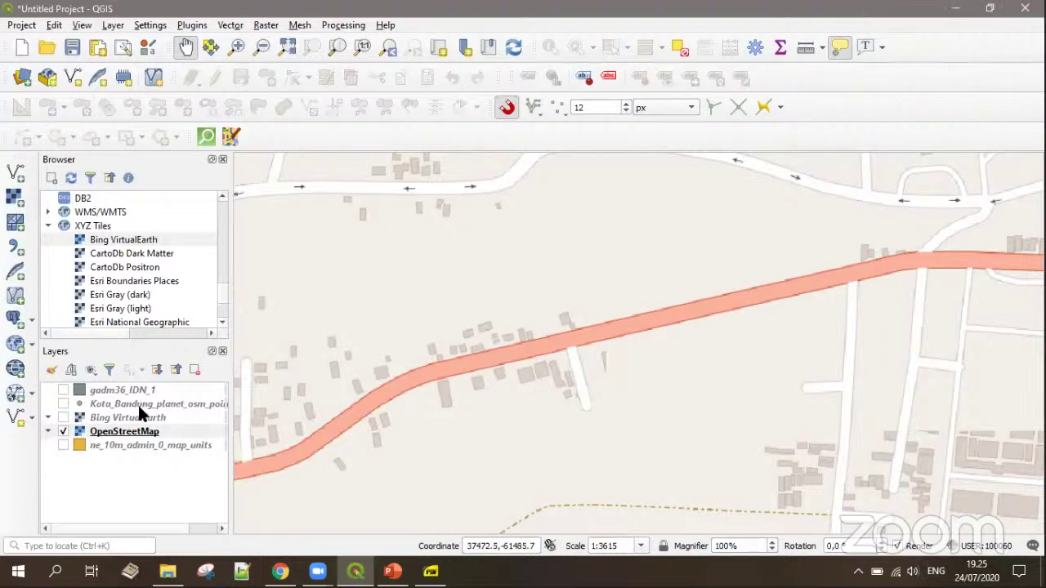
Step: Hide OpenStreetMap and show the ne_10m_admin_0_map_units layer for the Kalimantan and Sulawesi area
click(63, 432)
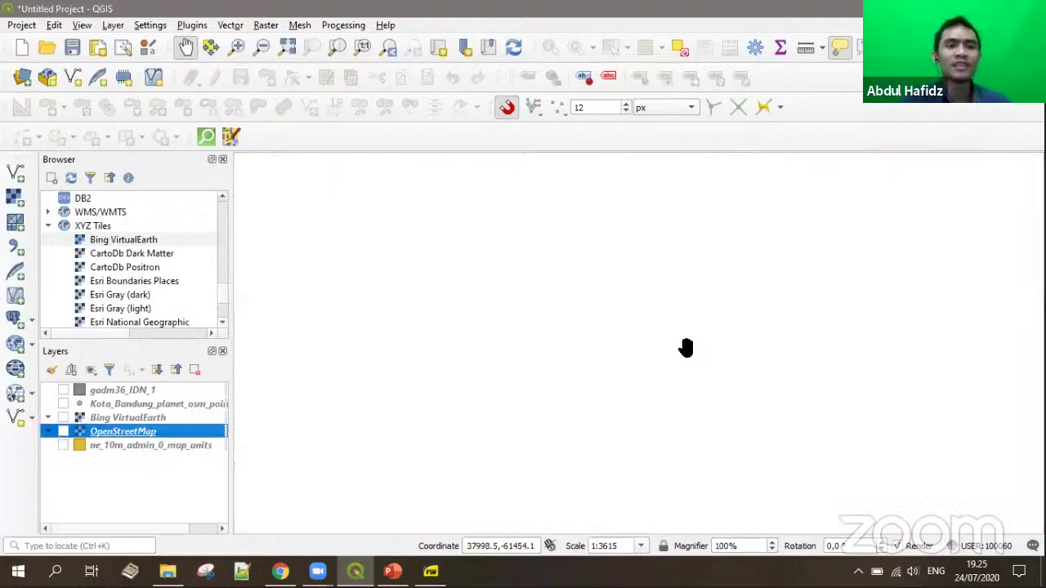
click(63, 446)
scroll(482, 386, down, 10)
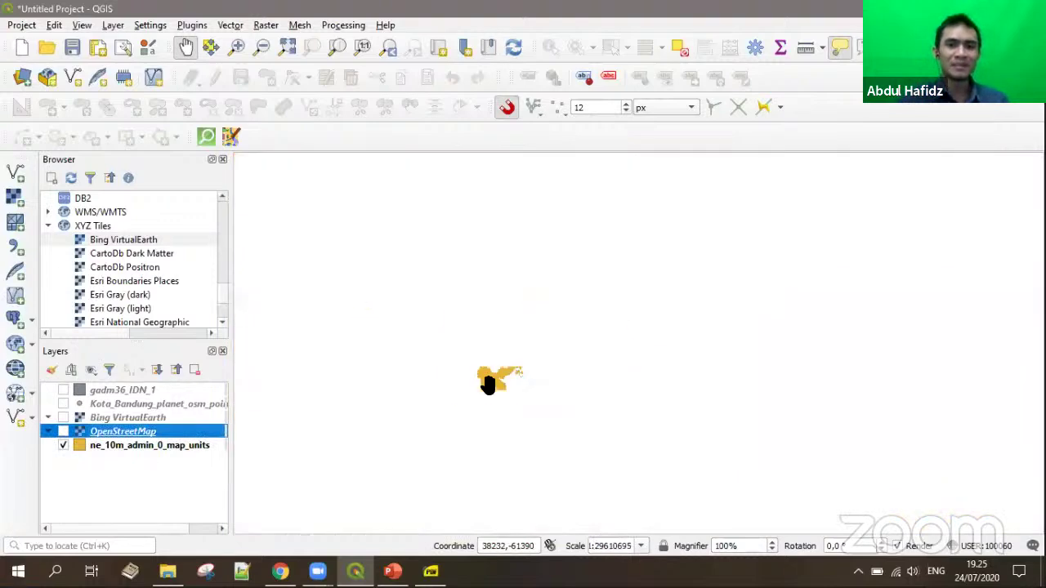
scroll(488, 385, up, 5)
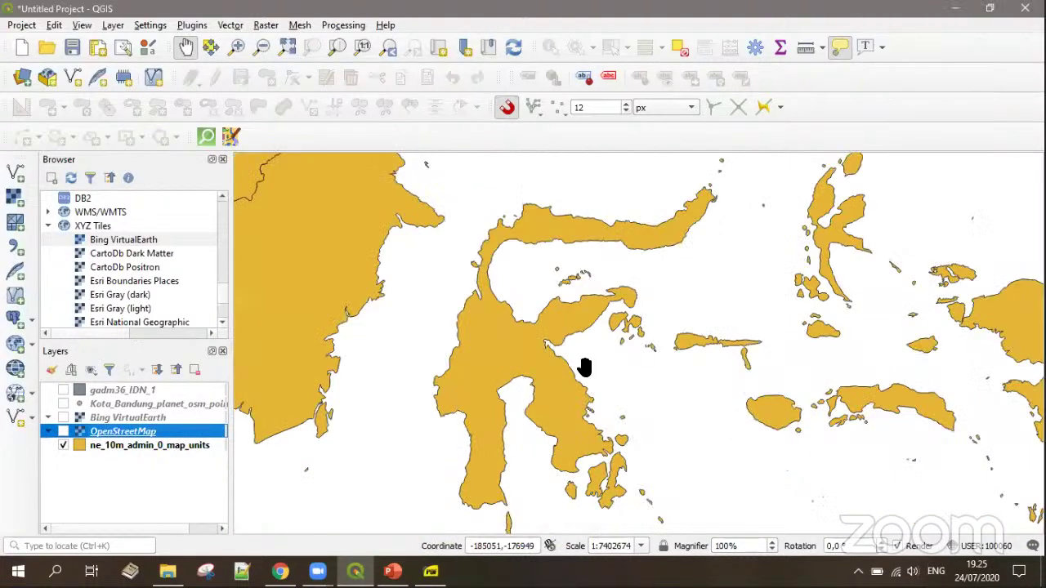
drag(410, 414, 583, 364)
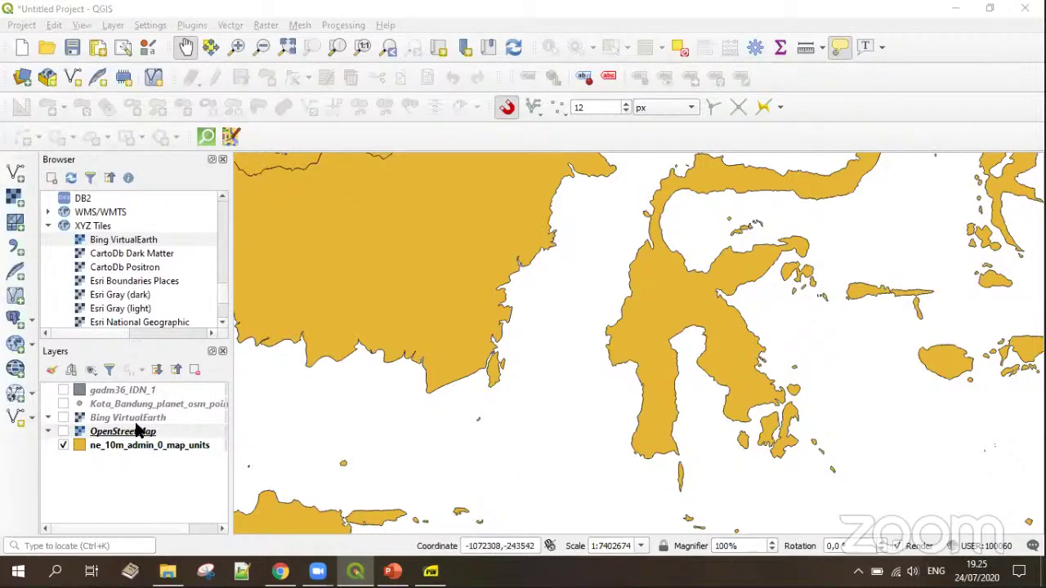
Step: Inspect the tile URL in the Bing VirtualEarth connection settings and close them without changes
right_click(102, 245)
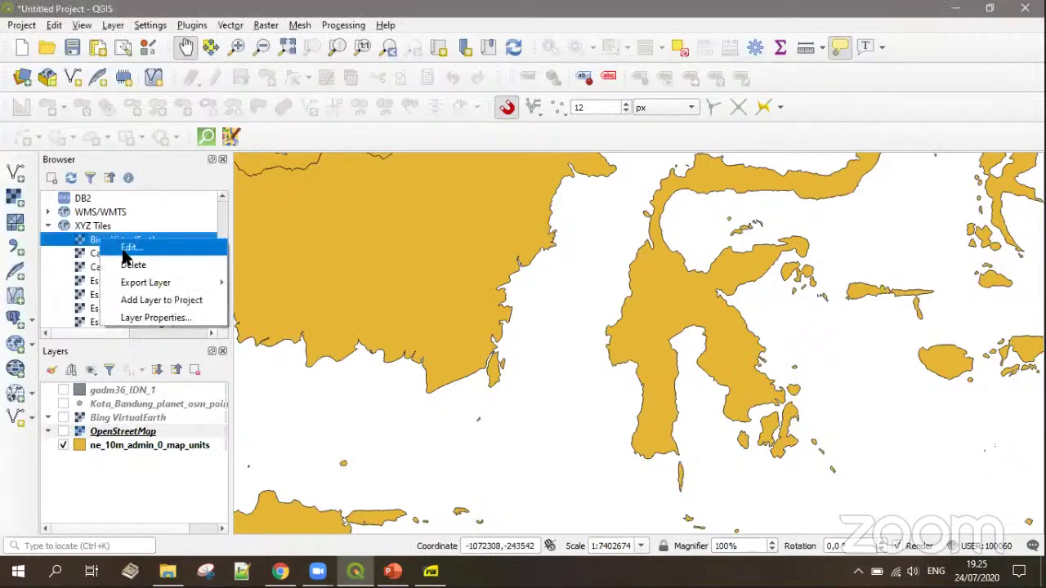
click(124, 254)
triple_click(519, 93)
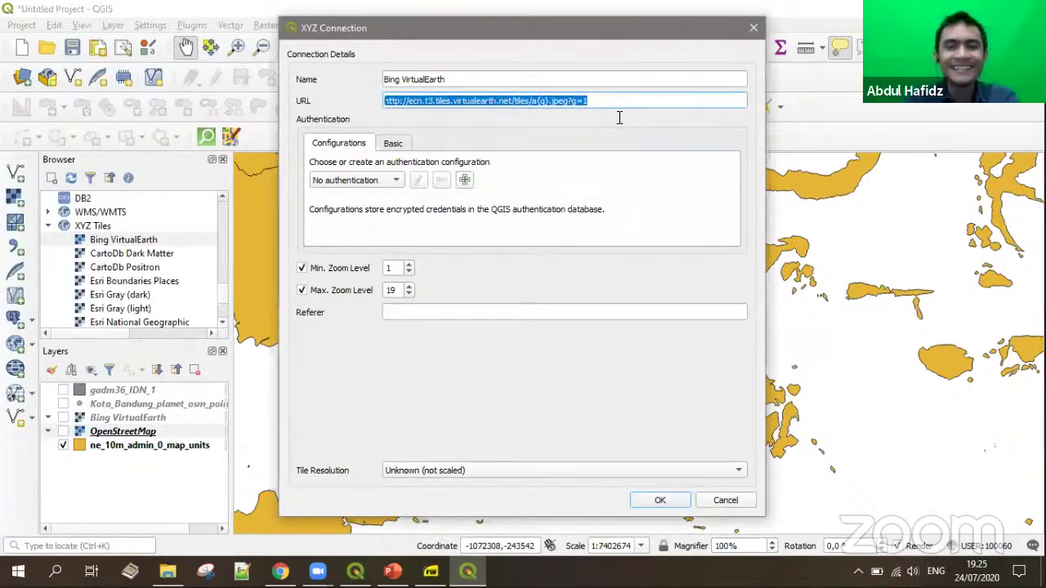
key(Escape)
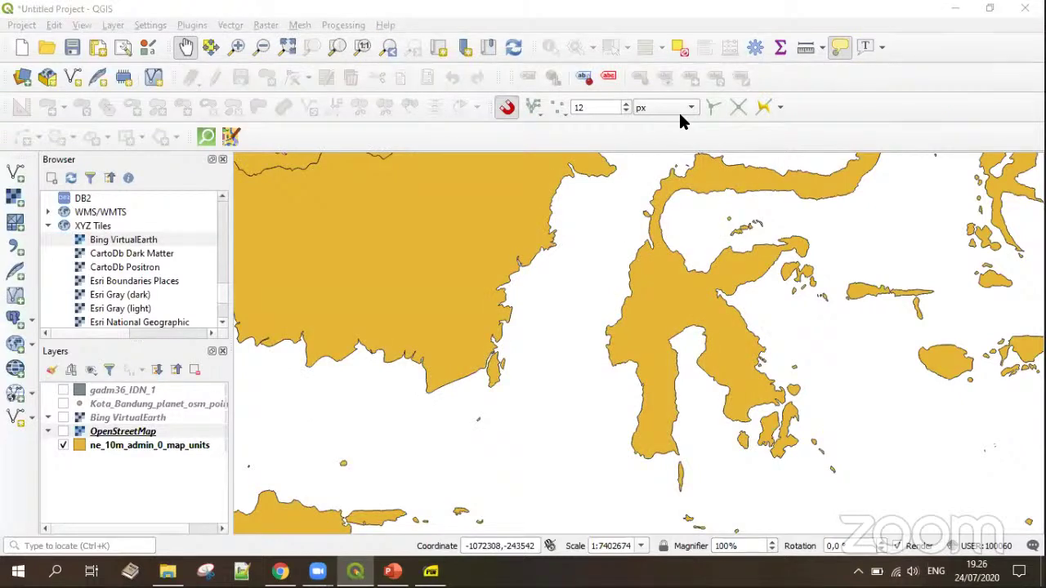
Step: Search the browser's XYZ tile connections and local data folders, going back to the DIGITASI folder
drag(602, 261, 623, 312)
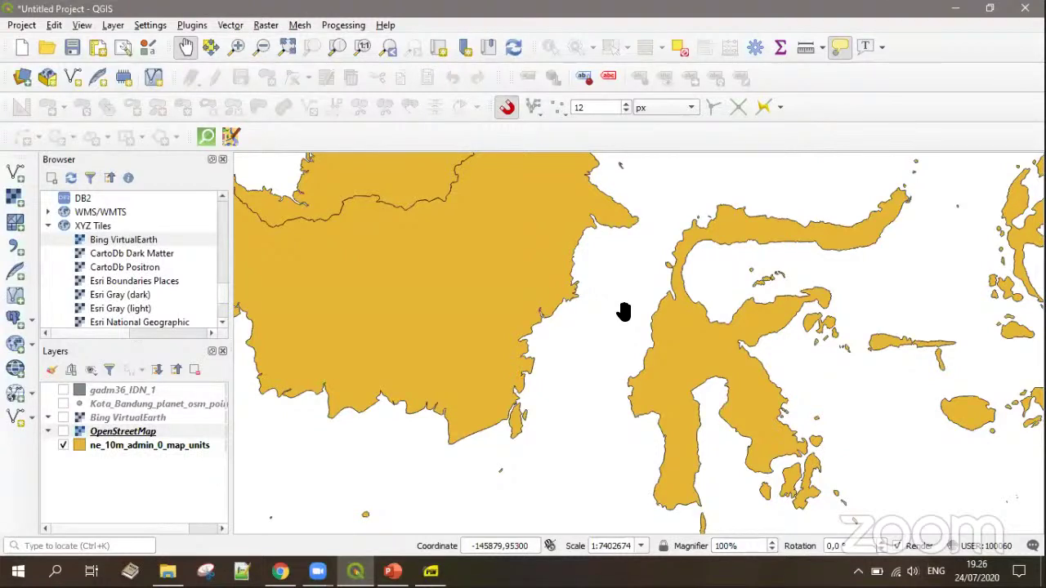
scroll(150, 301, down, 6)
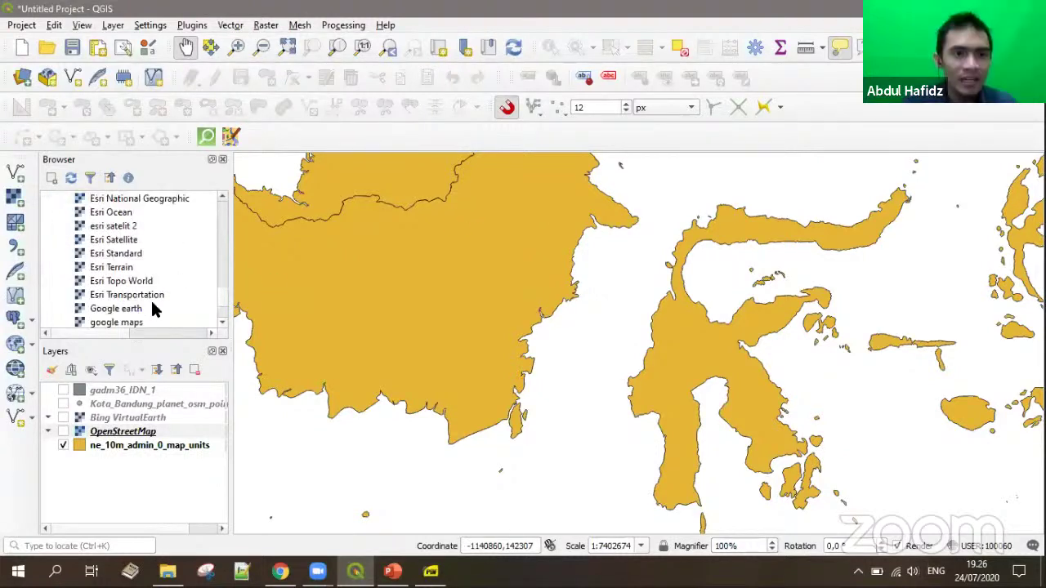
scroll(152, 303, down, 15)
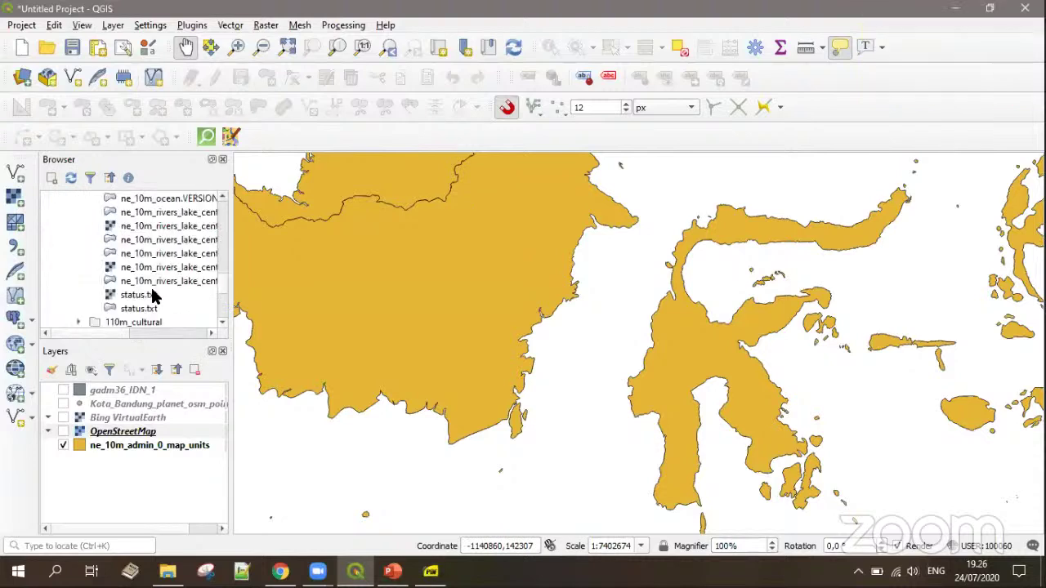
scroll(152, 295, up, 5)
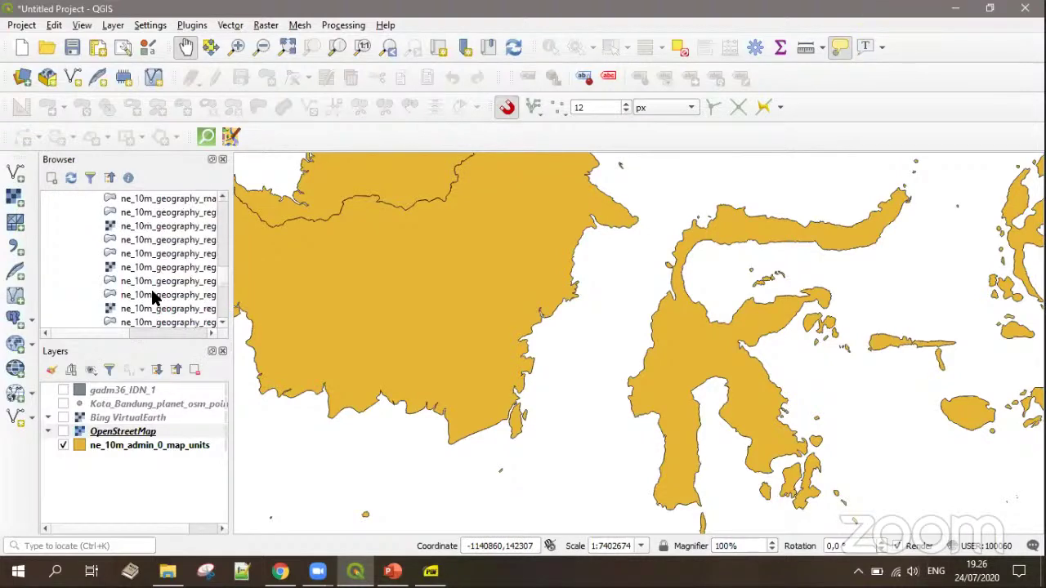
click(114, 444)
scroll(136, 283, up, 4)
scroll(137, 286, up, 15)
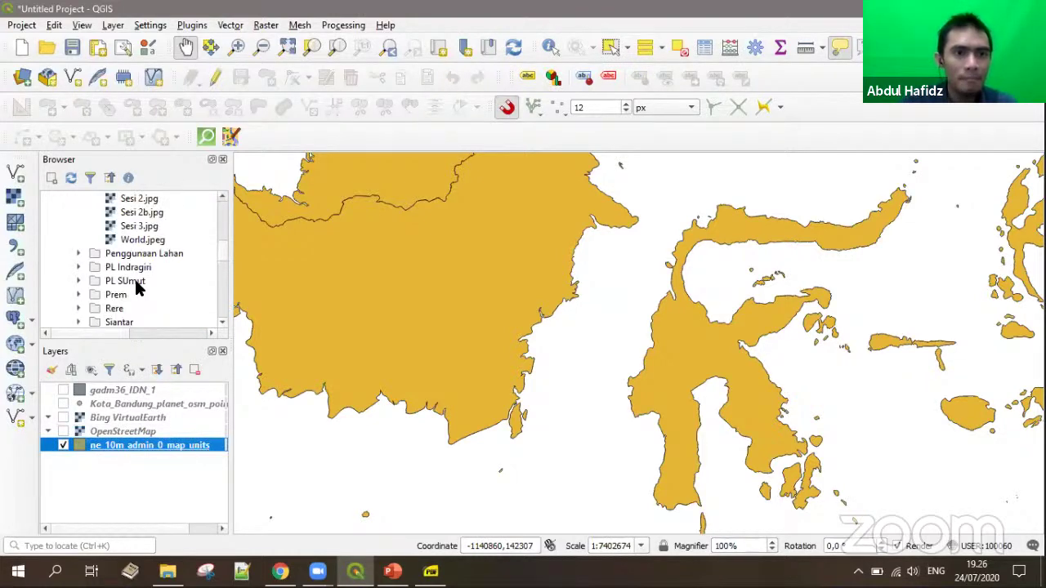
scroll(137, 286, up, 10)
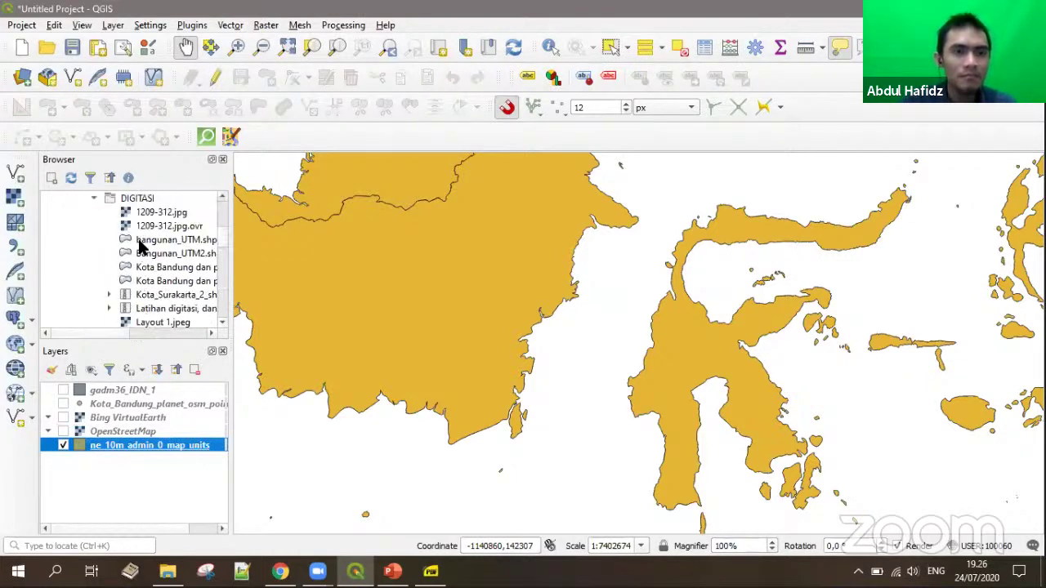
Step: Look through the shapefiles, archives and layout files in the DIGITASI folder, checking the options available for bangunan_UTM.shp
right_click(140, 242)
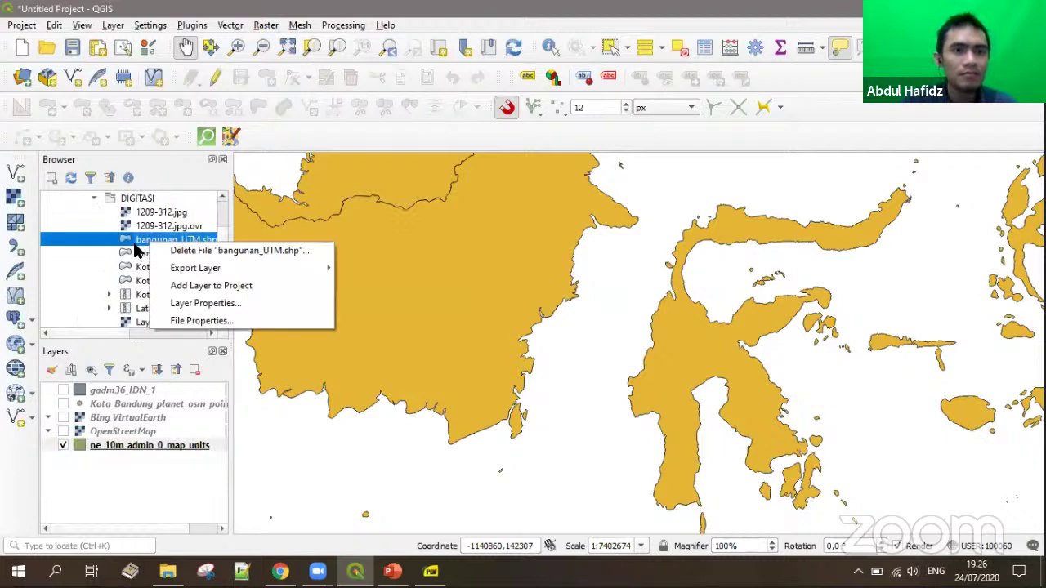
scroll(131, 253, up, 2)
scroll(146, 270, down, 2)
scroll(122, 325, right, 2)
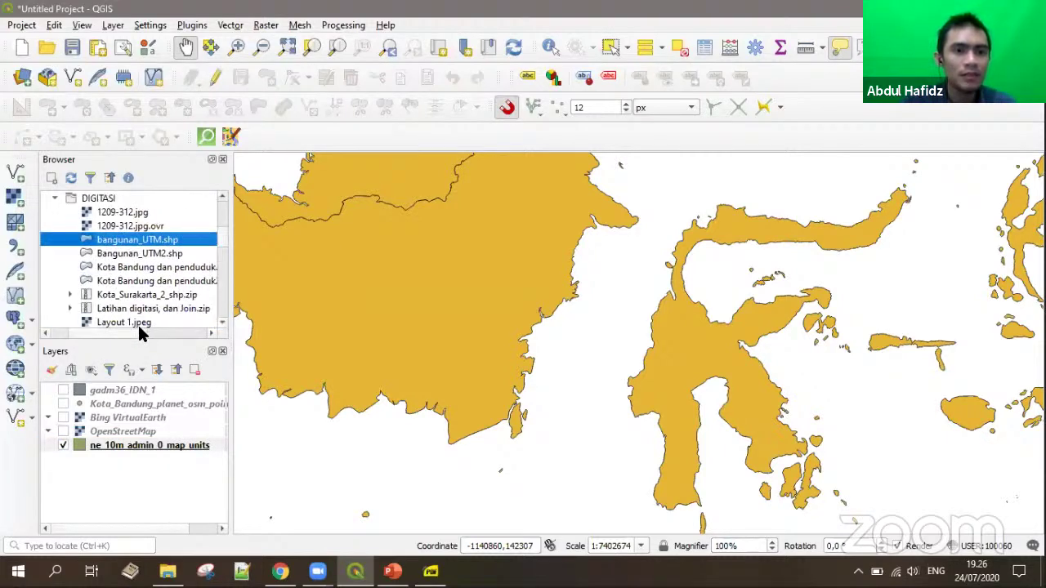
scroll(133, 276, down, 1)
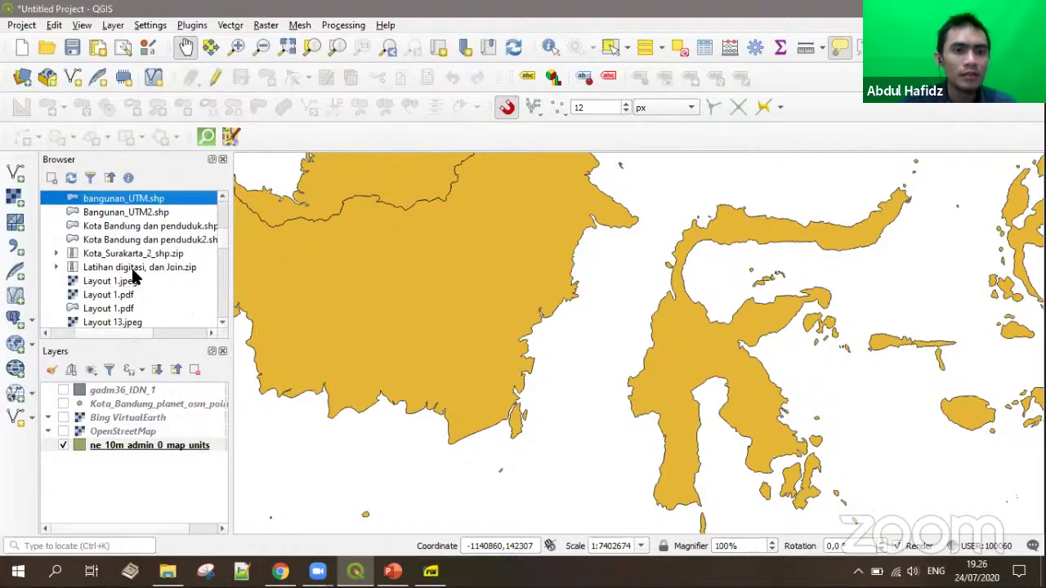
scroll(133, 277, up, 1)
right_click(127, 240)
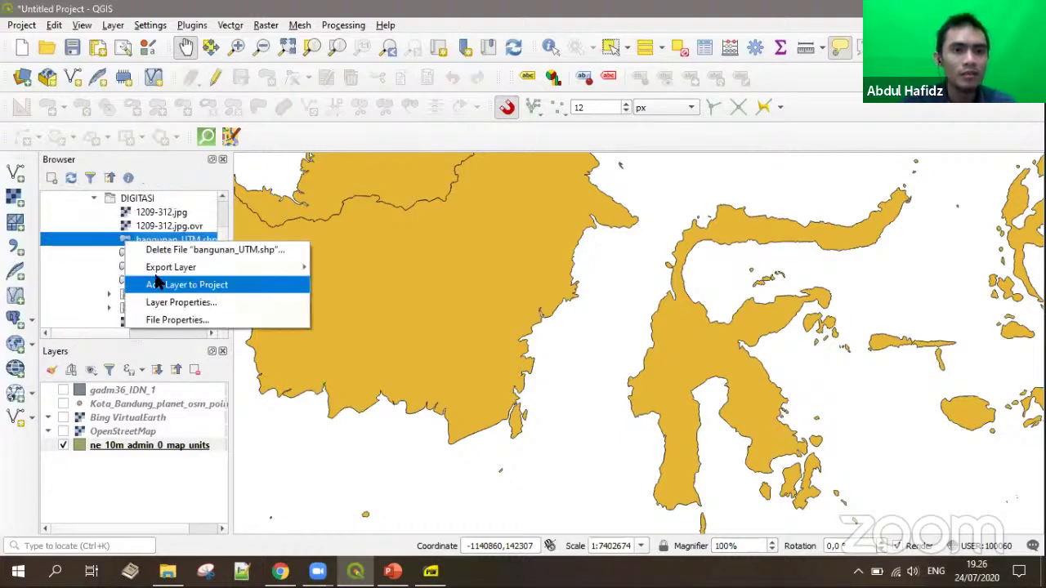
click(89, 227)
scroll(145, 273, down, 2)
scroll(147, 278, up, 2)
scroll(150, 282, down, 5)
scroll(147, 286, up, 4)
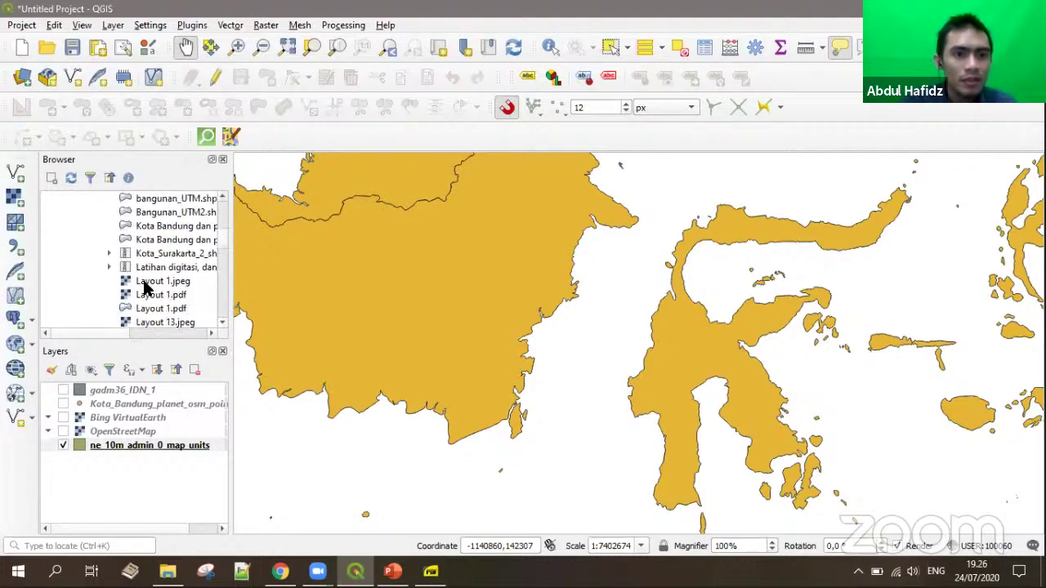
Step: Add the Kota_Bandung_planet_osm_polygon_polygons shapefile from the Kota_Bandung_shp folder to the project and zoom to its extent
scroll(147, 290, up, 1)
scroll(131, 273, up, 2)
scroll(143, 282, up, 3)
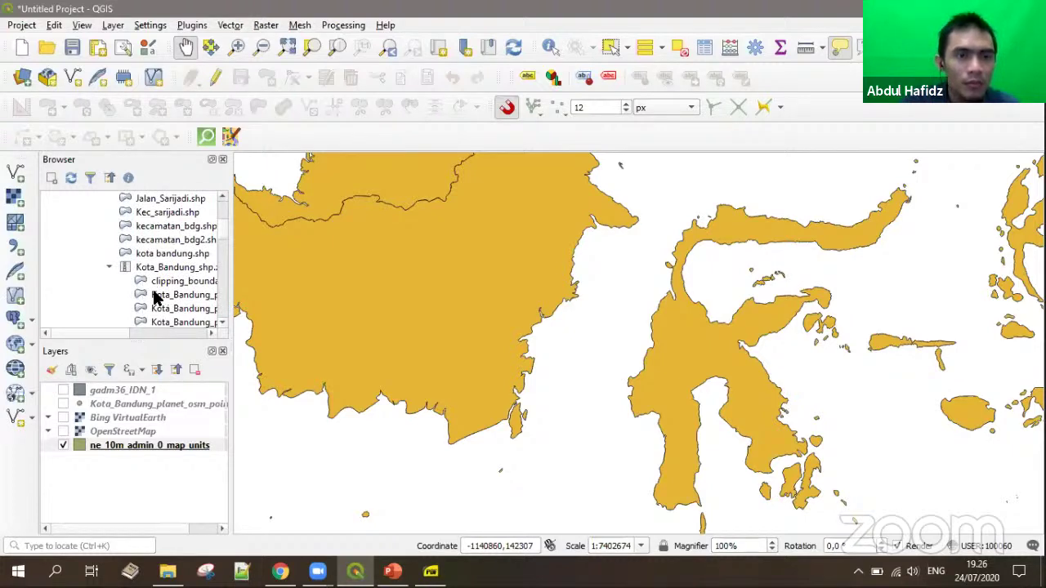
scroll(155, 278, up, 1)
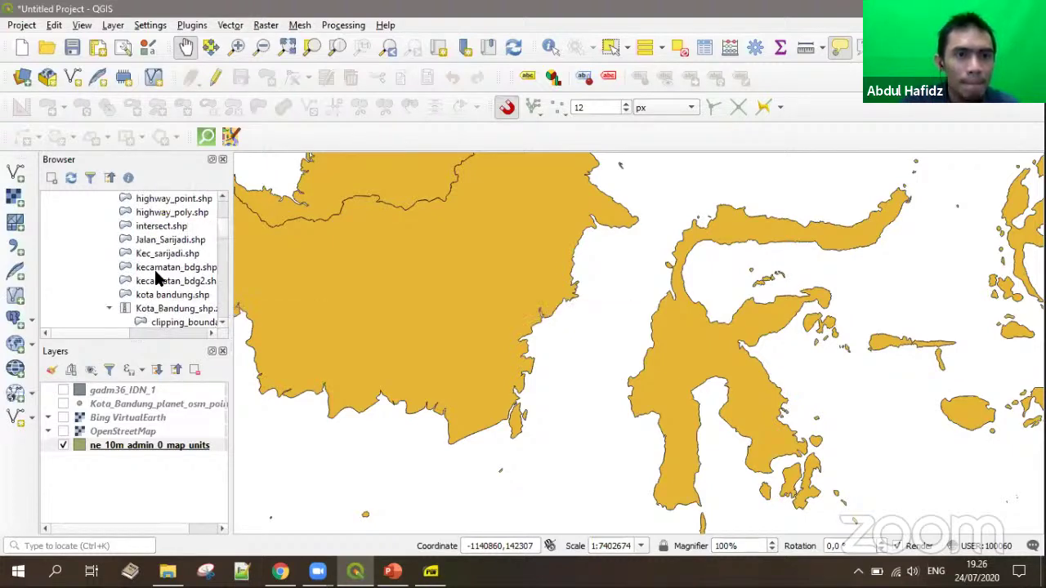
scroll(161, 280, up, 2)
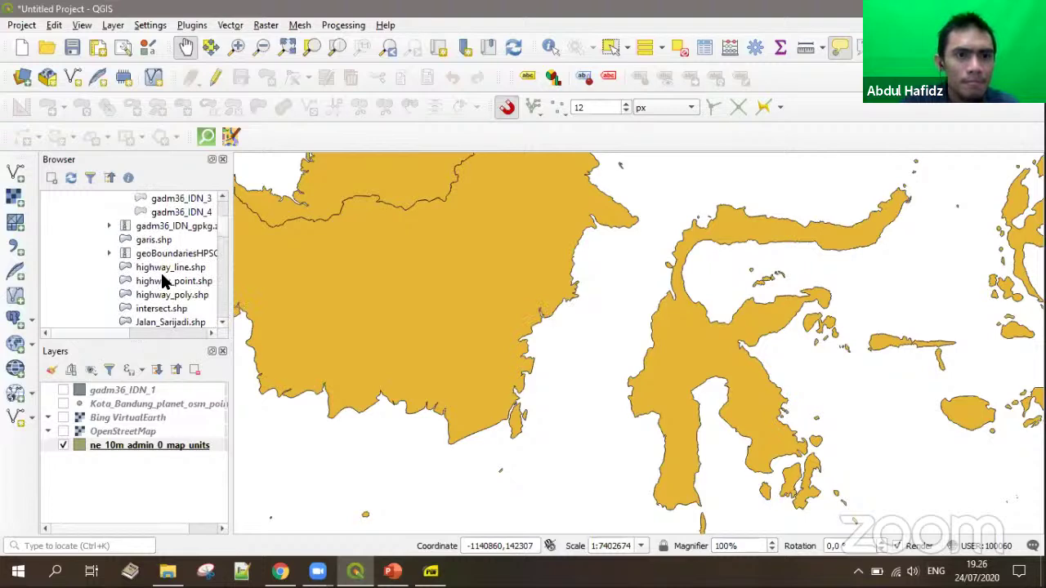
scroll(163, 280, up, 4)
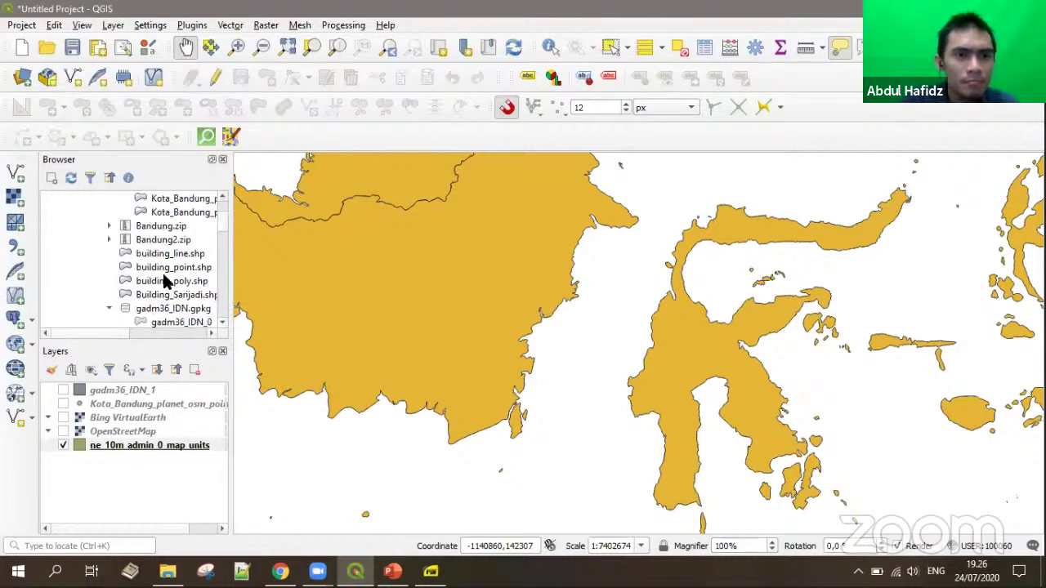
scroll(168, 265, up, 1)
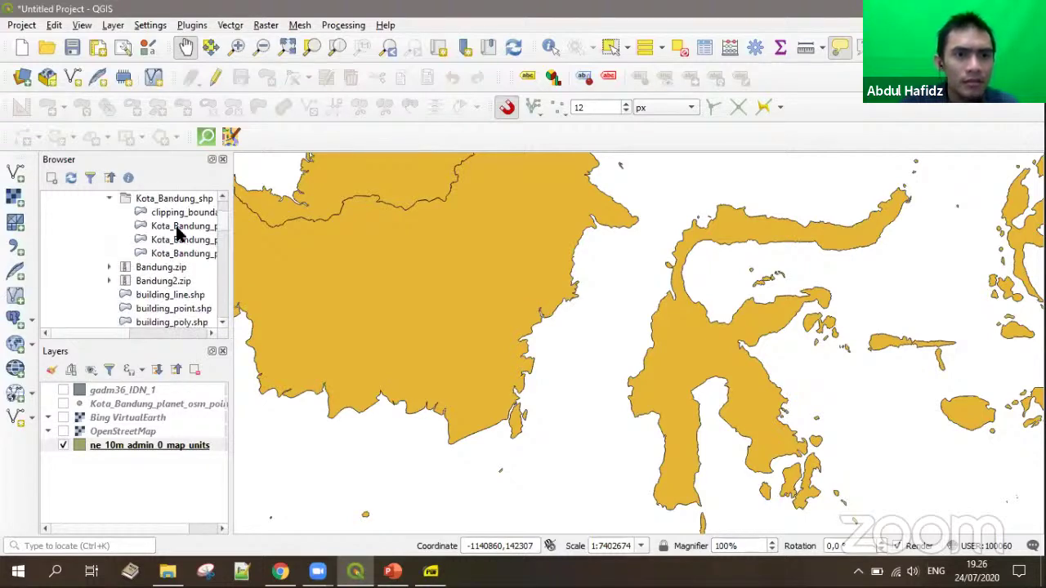
click(173, 227)
drag(146, 337, 175, 337)
drag(137, 253, 490, 329)
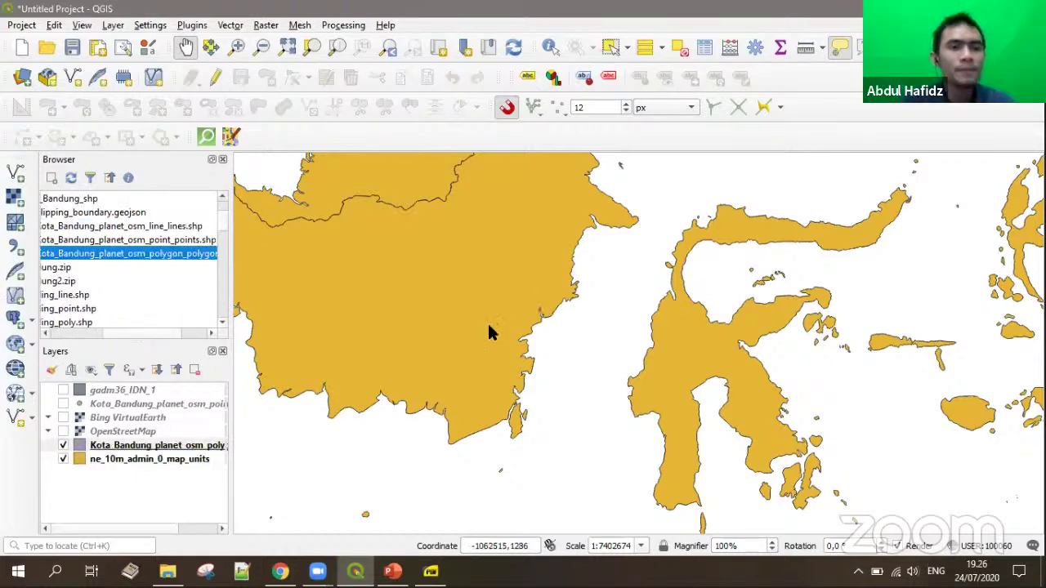
right_click(128, 445)
click(178, 128)
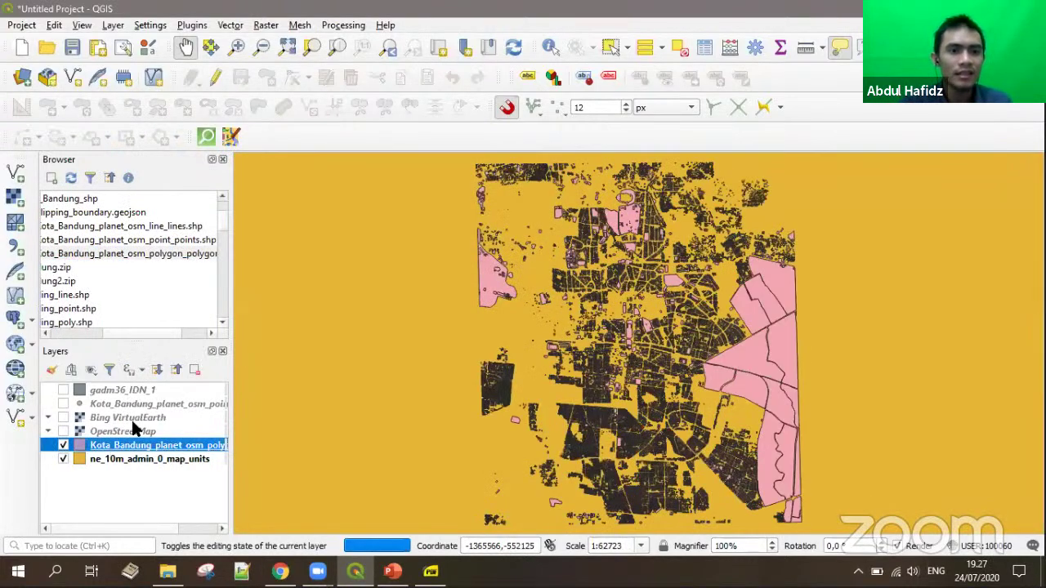
Step: Open the attribute table of the Kota_Bandung_planet_osm_polygon_polygons layer and reposition its window over the map
right_click(113, 445)
key(Escape)
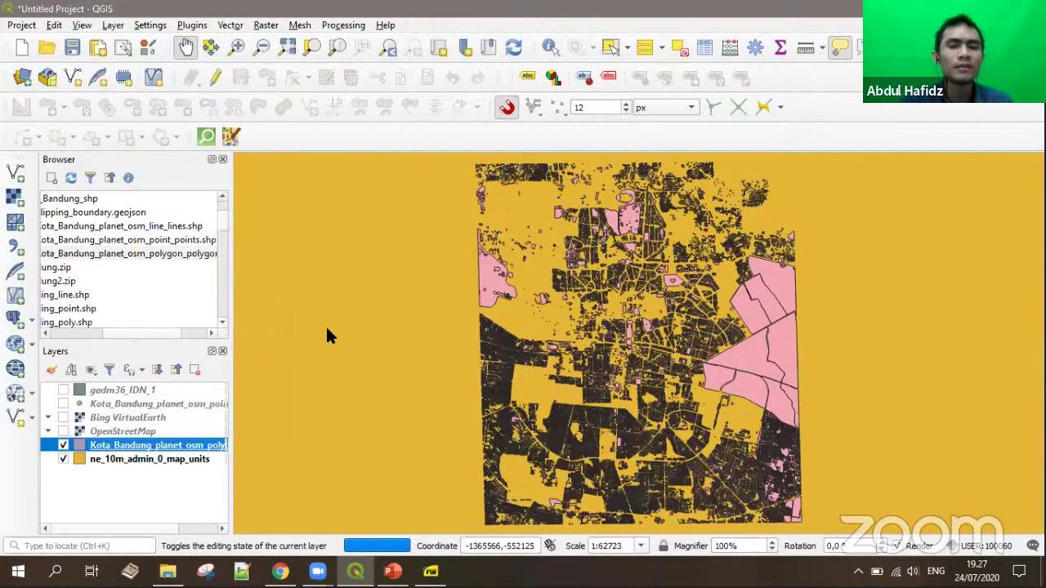
key(F6)
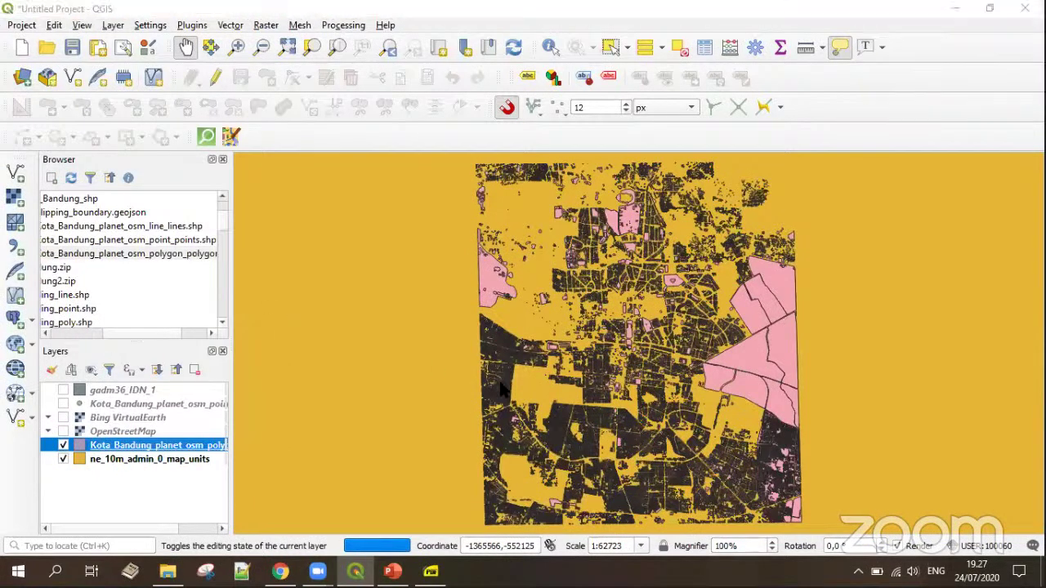
right_click(94, 449)
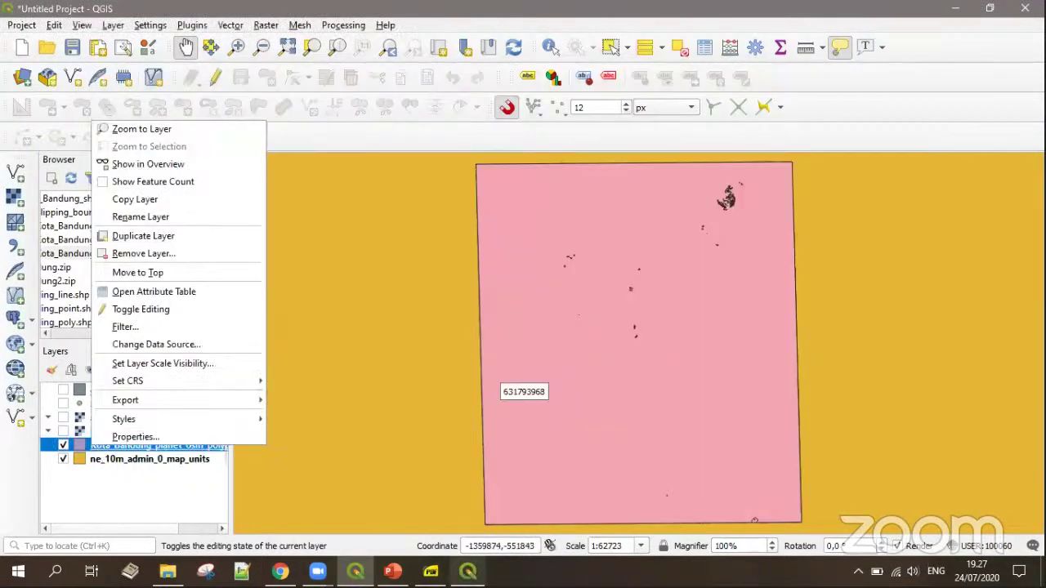
click(154, 291)
drag(281, 80, 440, 116)
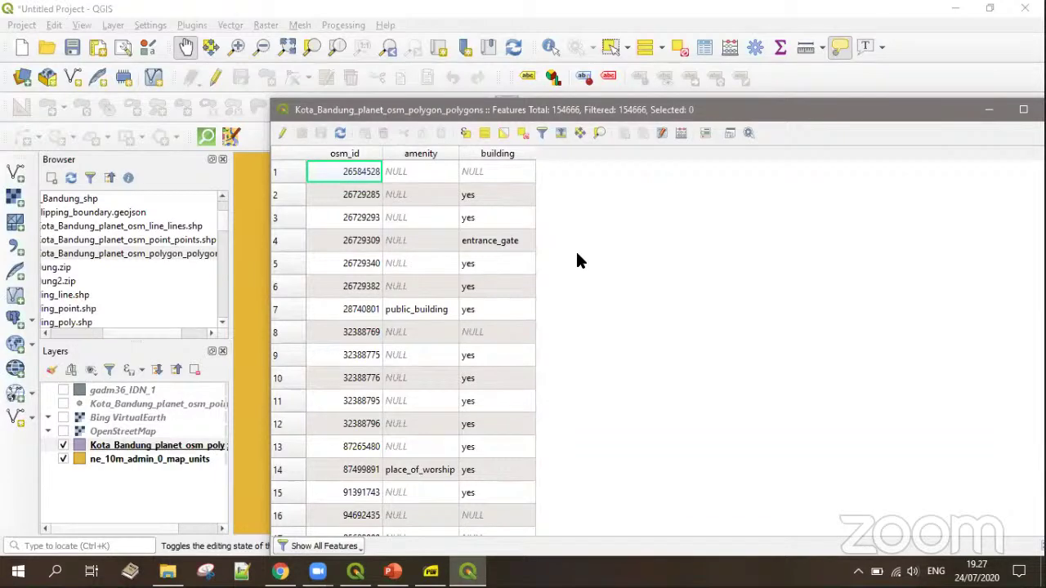
Step: Enable editing in the attribute table and inspect the Add Field settings without creating a field
click(282, 133)
click(642, 133)
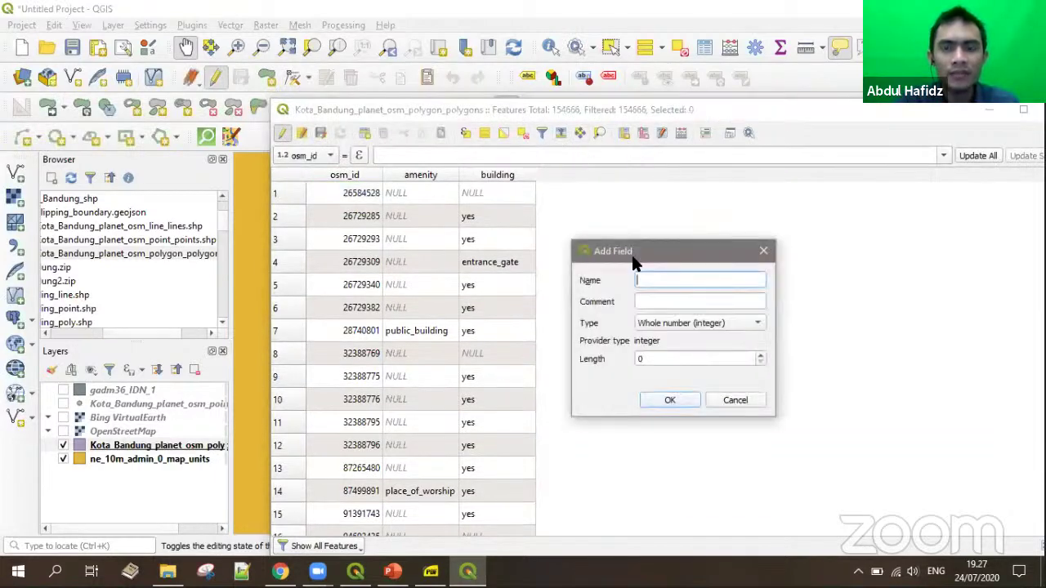
click(764, 252)
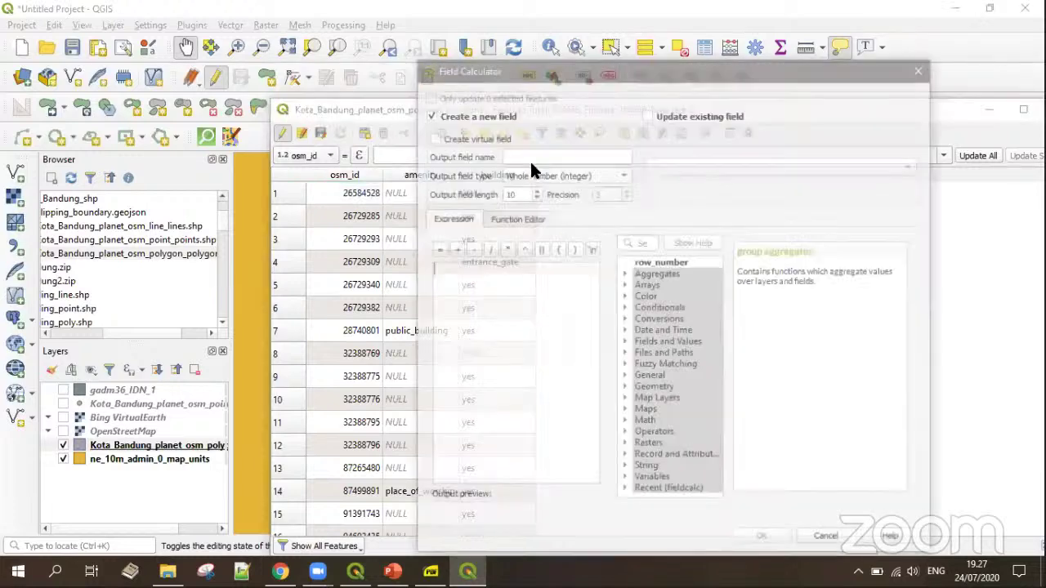
Step: Set up a new decimal number (real) field named Luas in the Field Calculator and discard it without calculating
drag(490, 69, 610, 51)
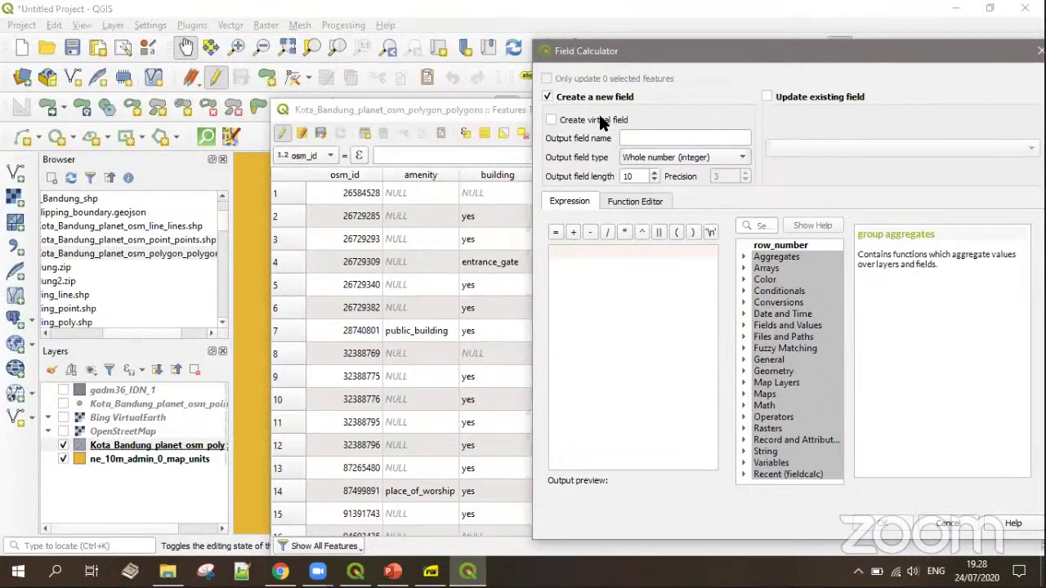
click(640, 138)
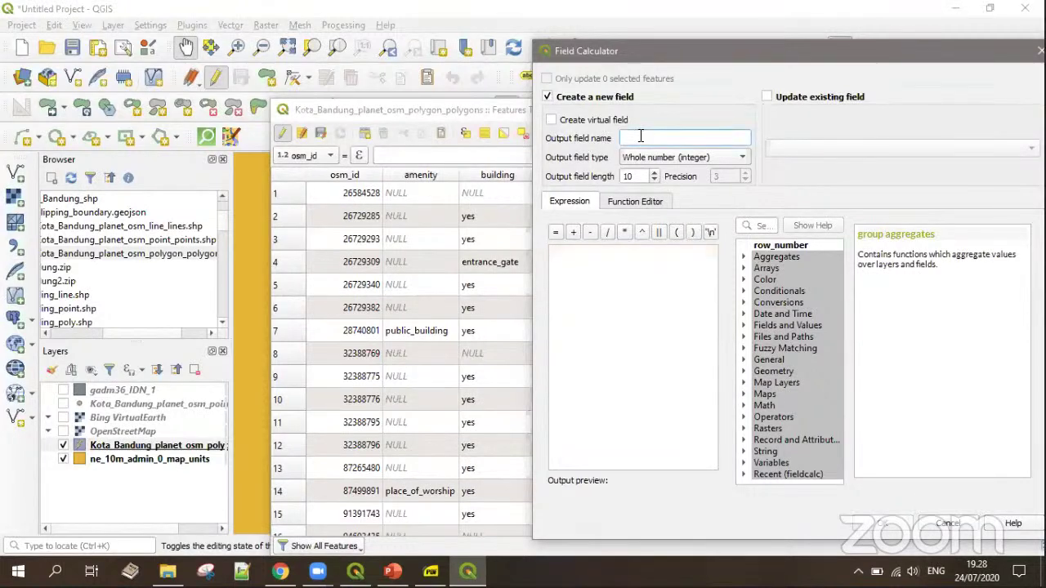
text(Luas)
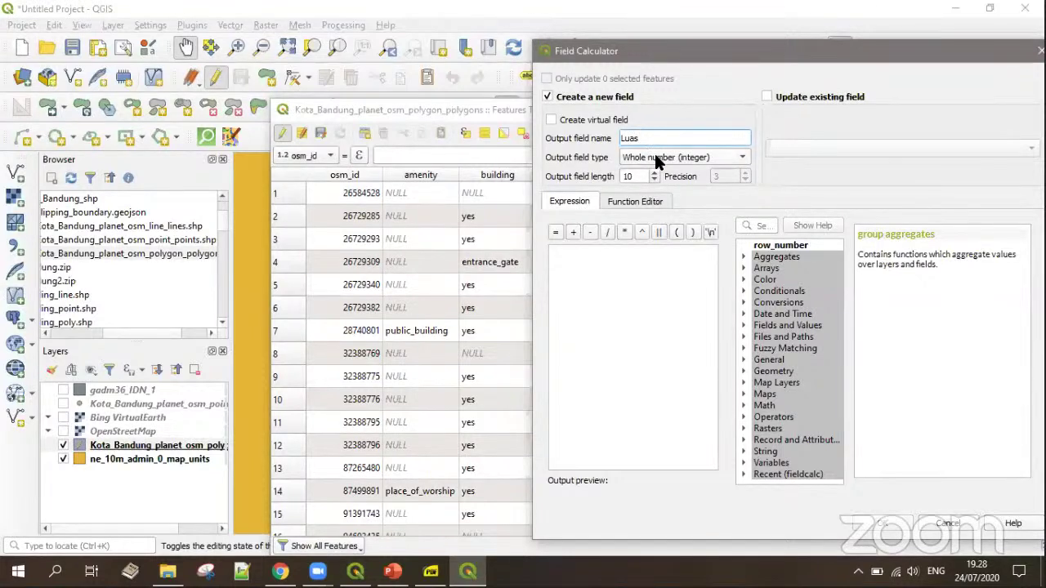
click(658, 159)
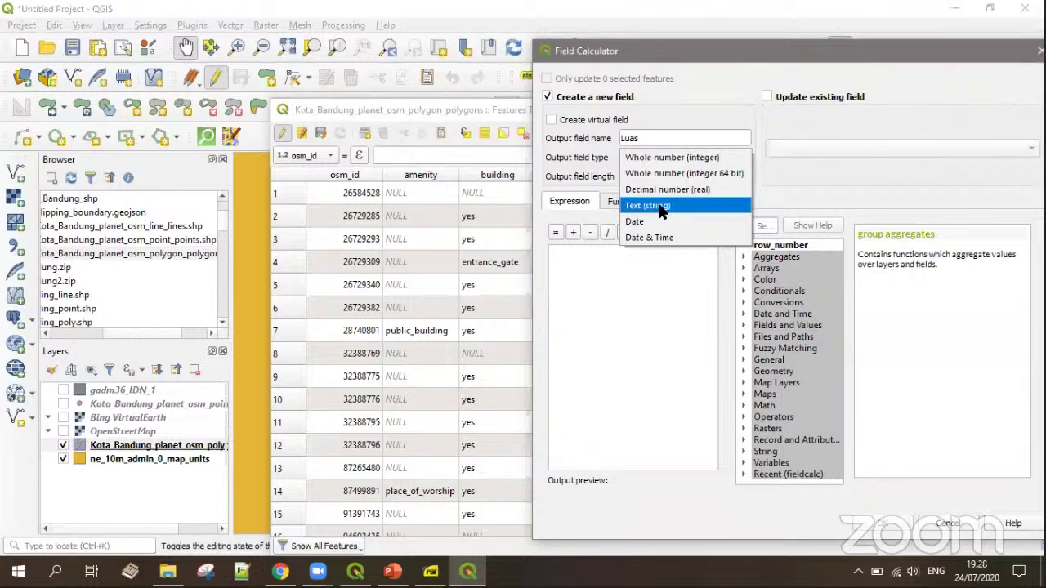
click(661, 189)
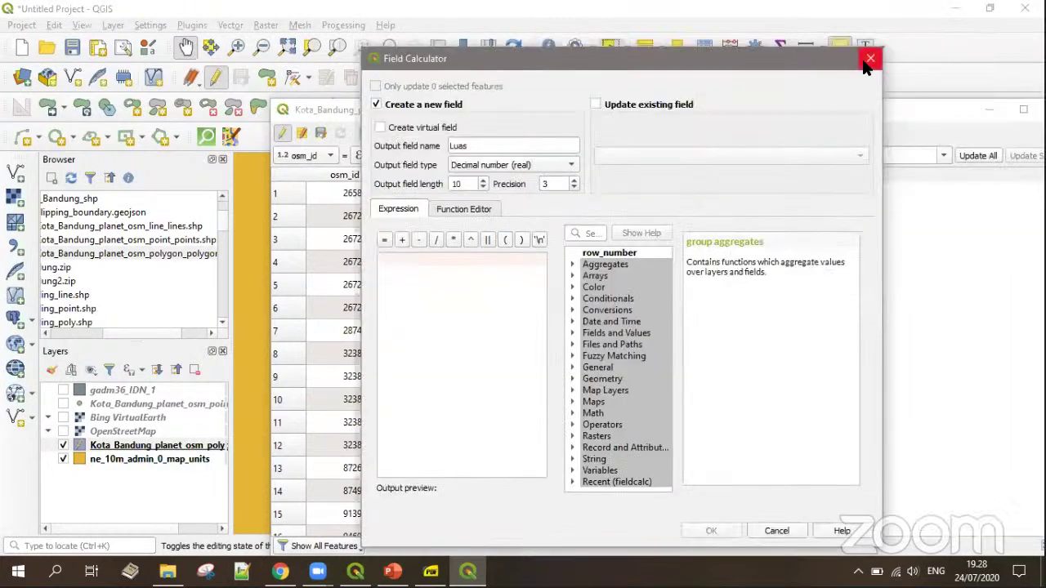
click(867, 61)
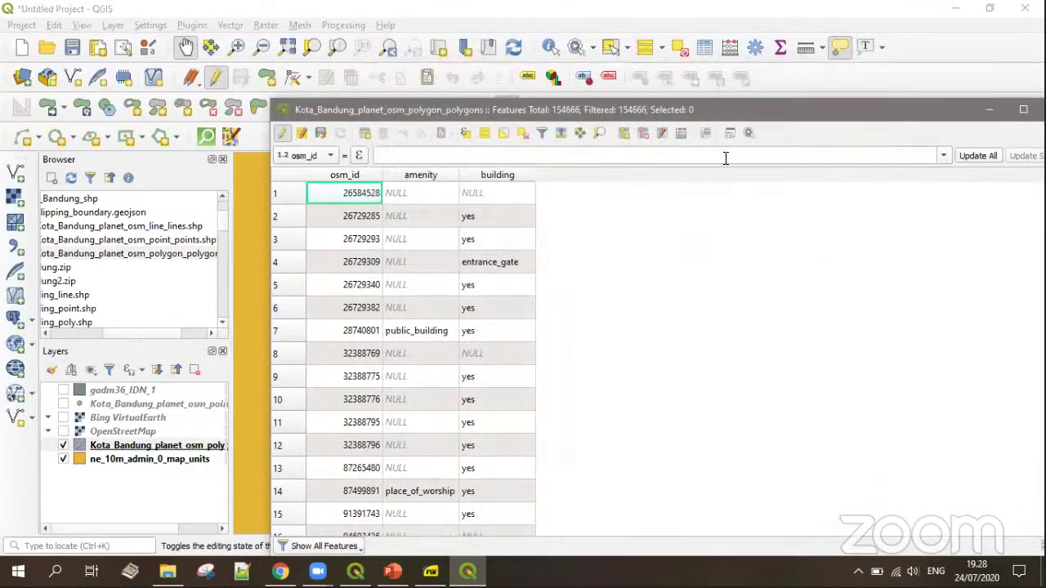
Step: Close the attribute table and hide the Kota_Bandung polygon layer, leaving only ne_10m_admin_0_map_units visible
drag(658, 111, 489, 111)
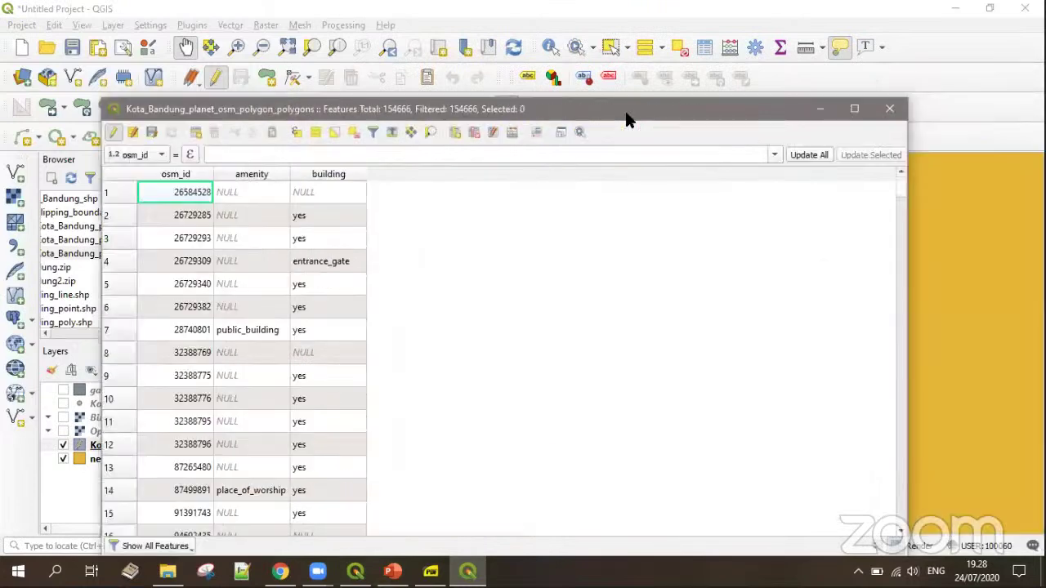
click(800, 108)
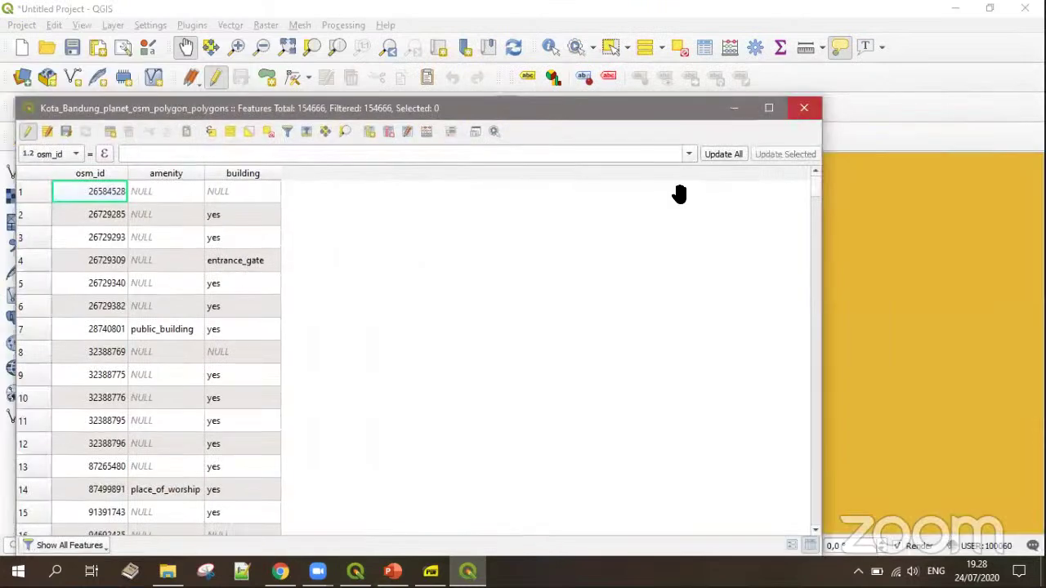
mouse_move(700, 203)
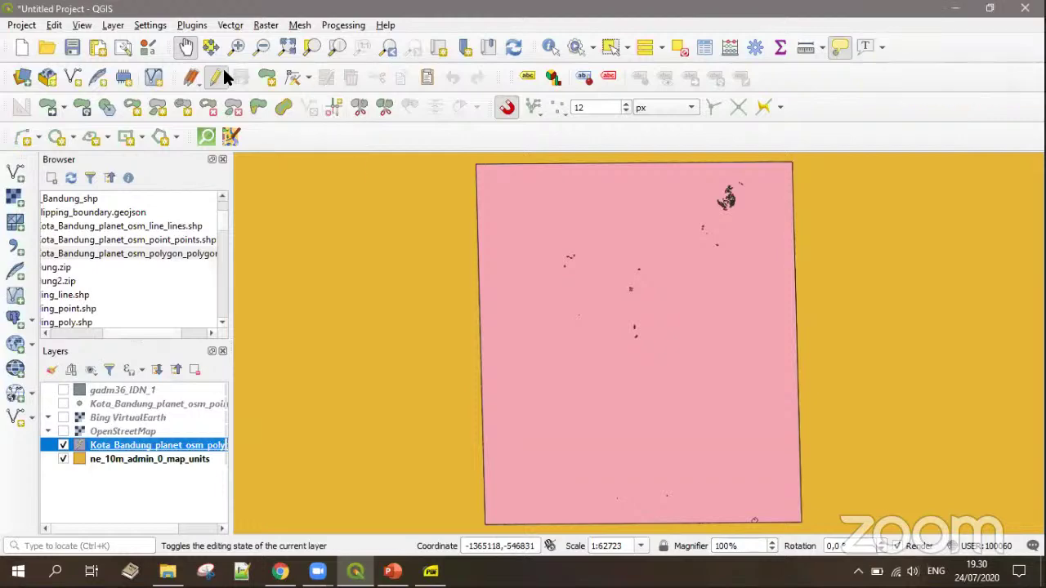
click(63, 445)
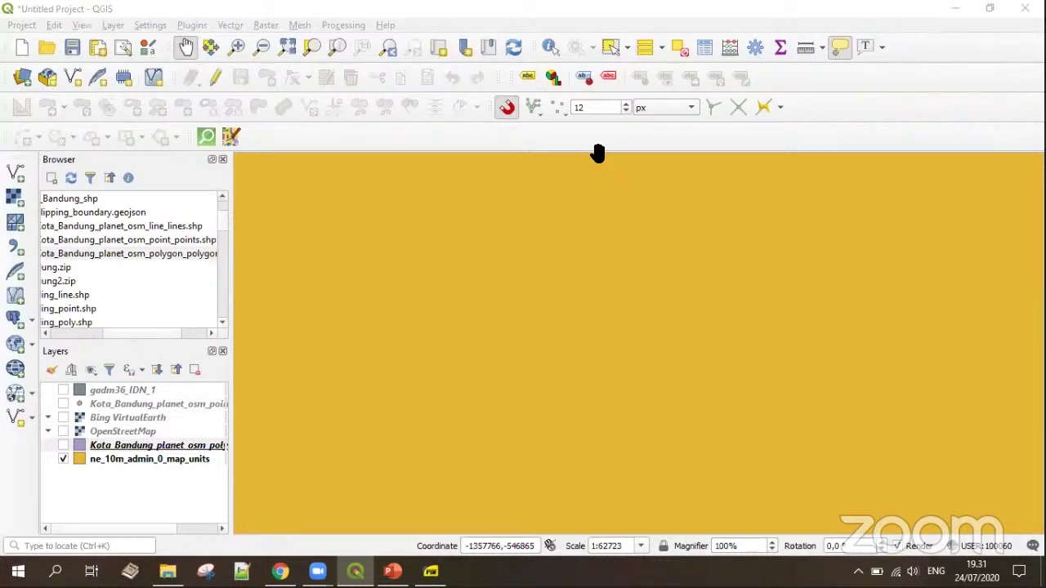
scroll(488, 461, down, 6)
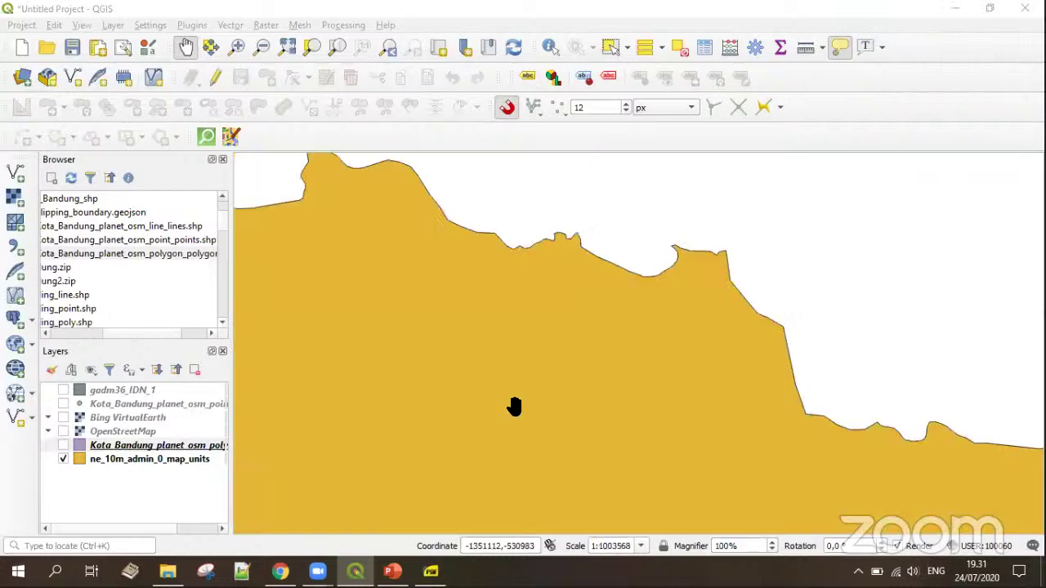
scroll(520, 430, down, 5)
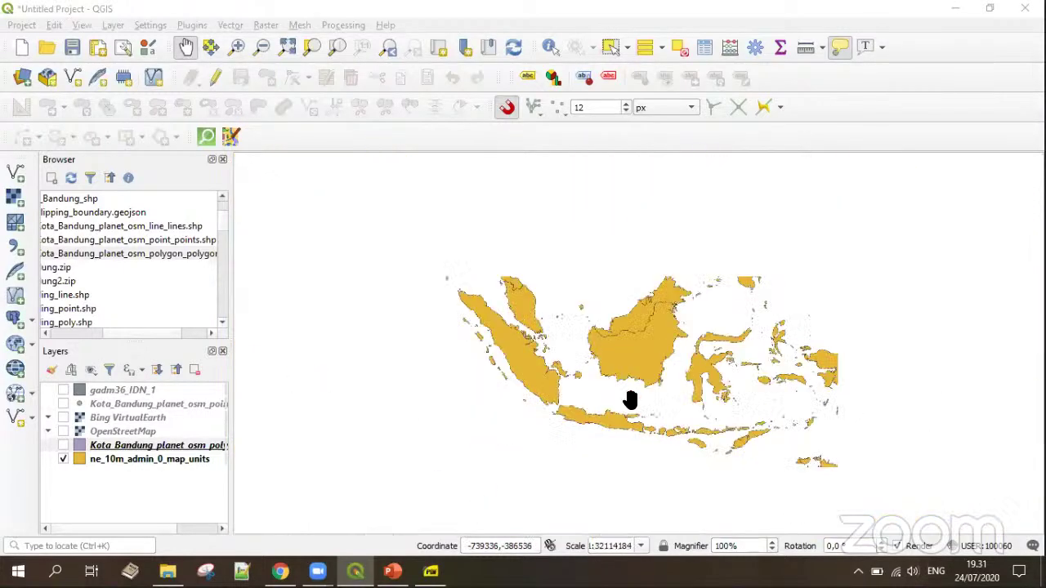
scroll(605, 401, up, 1)
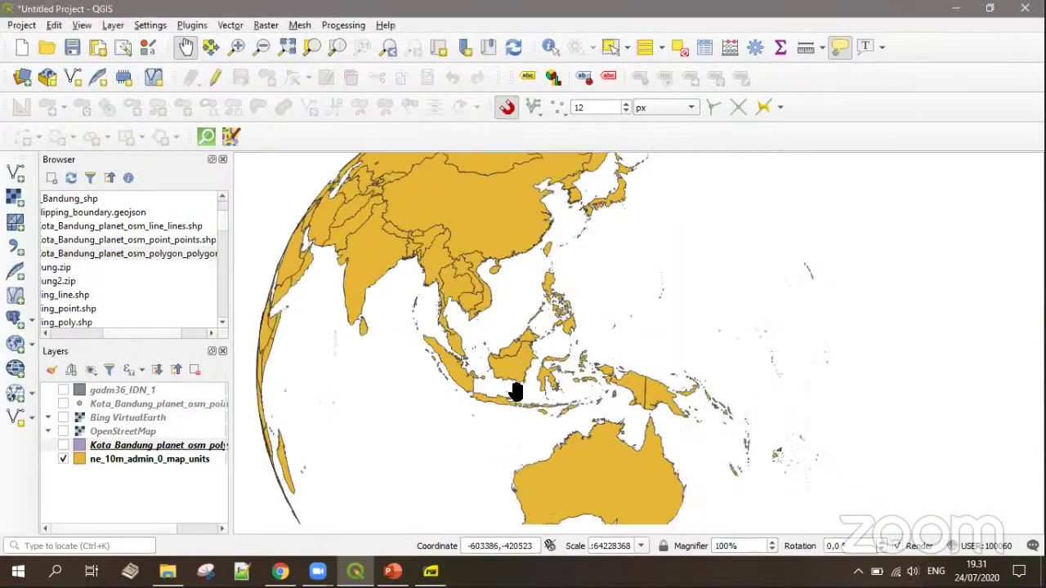
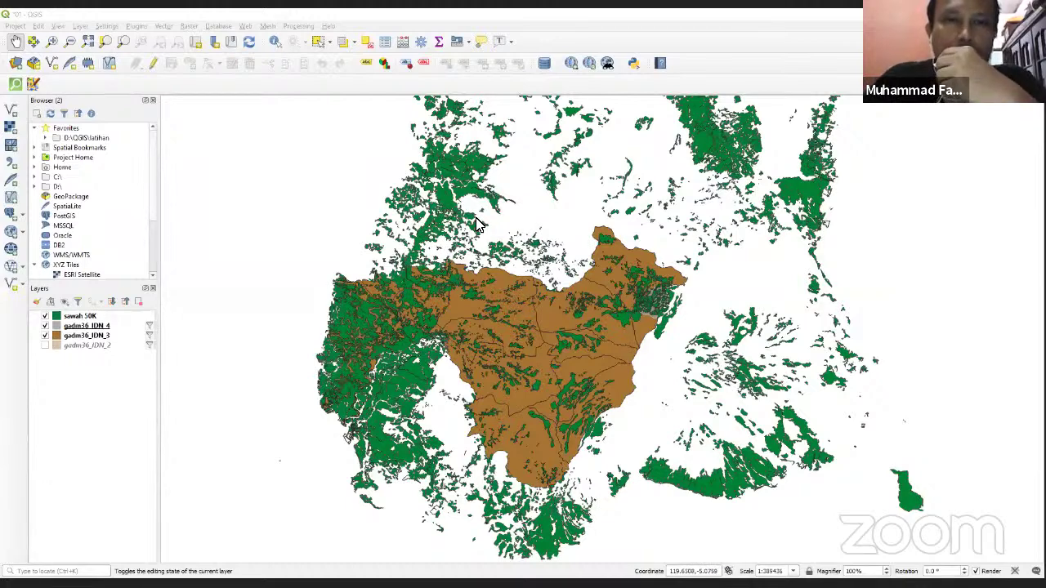
Step: Move the gadm36_IDN_4 layer above the sawah 50K layer in the layer order
scroll(493, 209, up, 2)
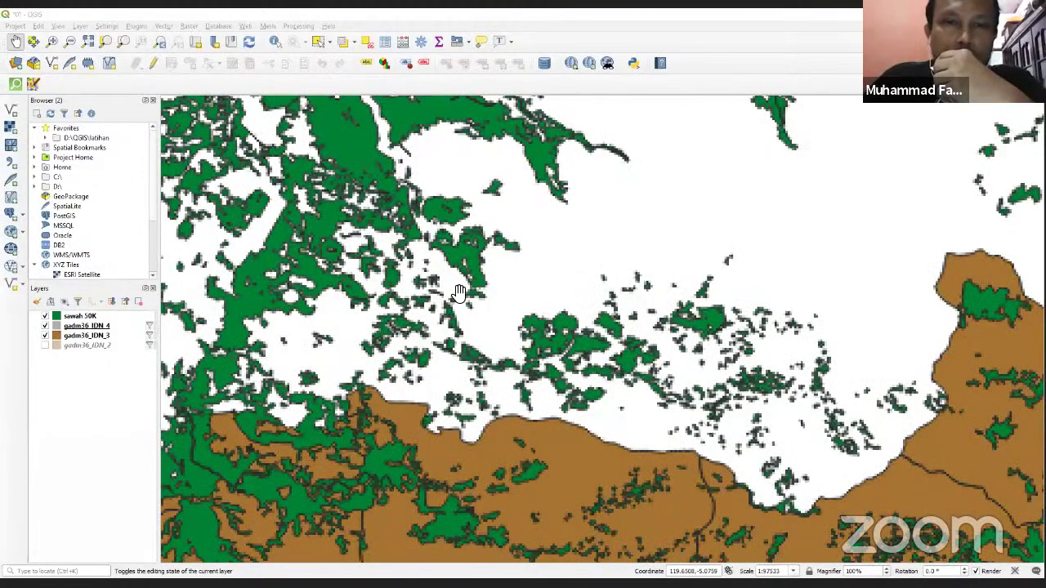
scroll(460, 293, down, 4)
scroll(459, 294, up, 1)
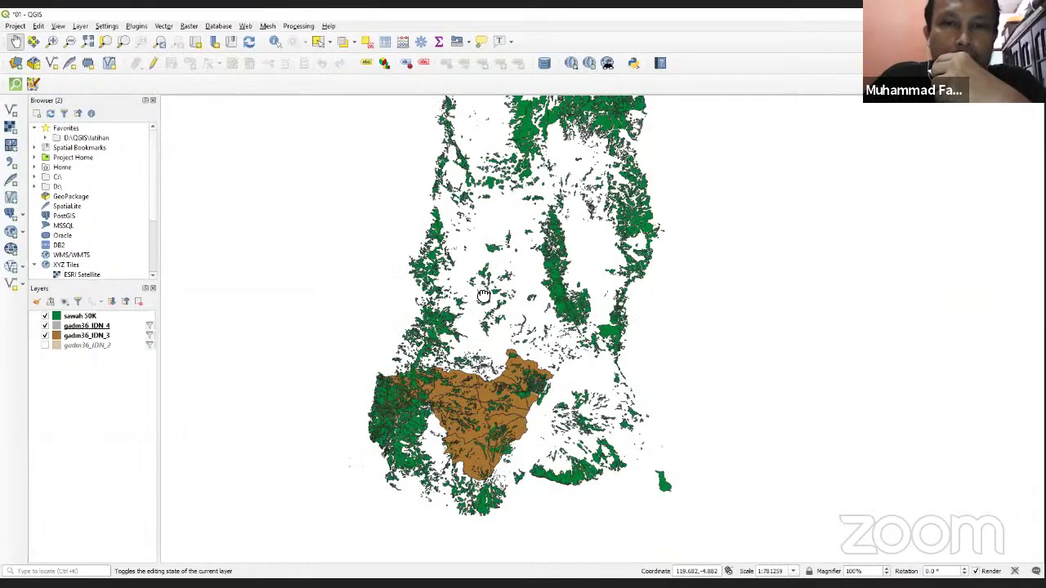
scroll(490, 292, up, 1)
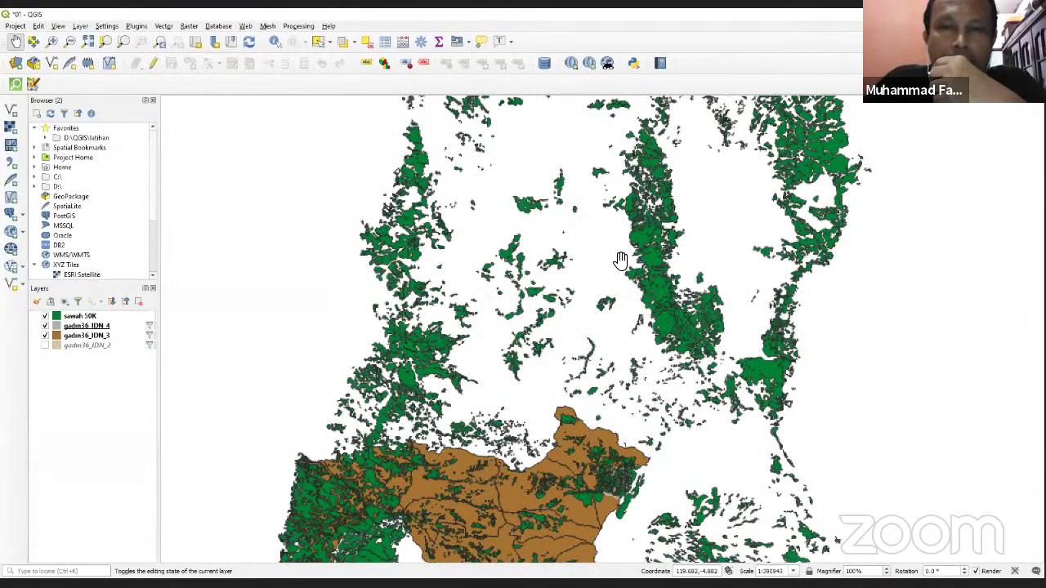
key(Down)
key(Down)
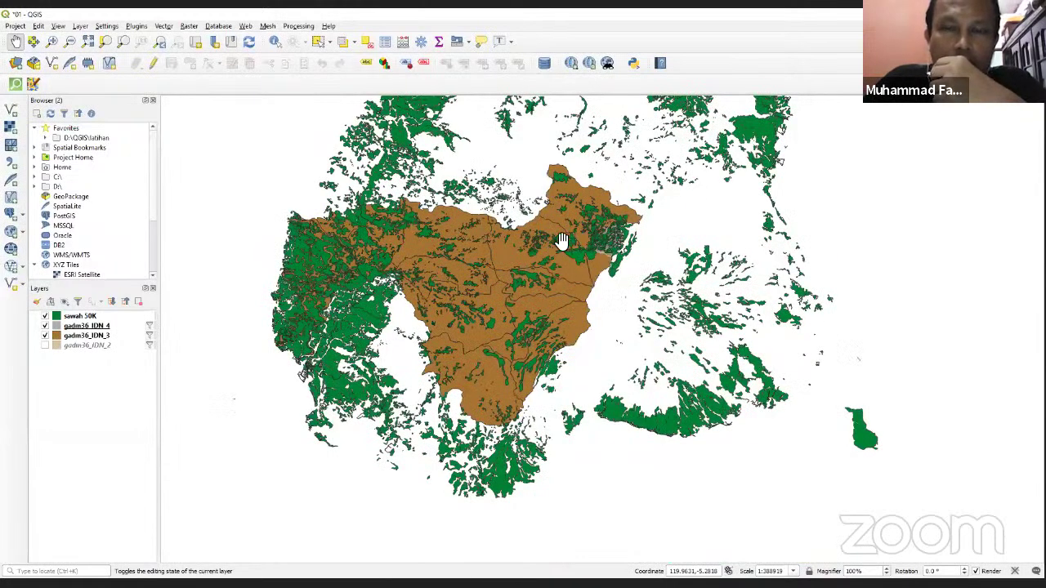
scroll(568, 237, up, 1)
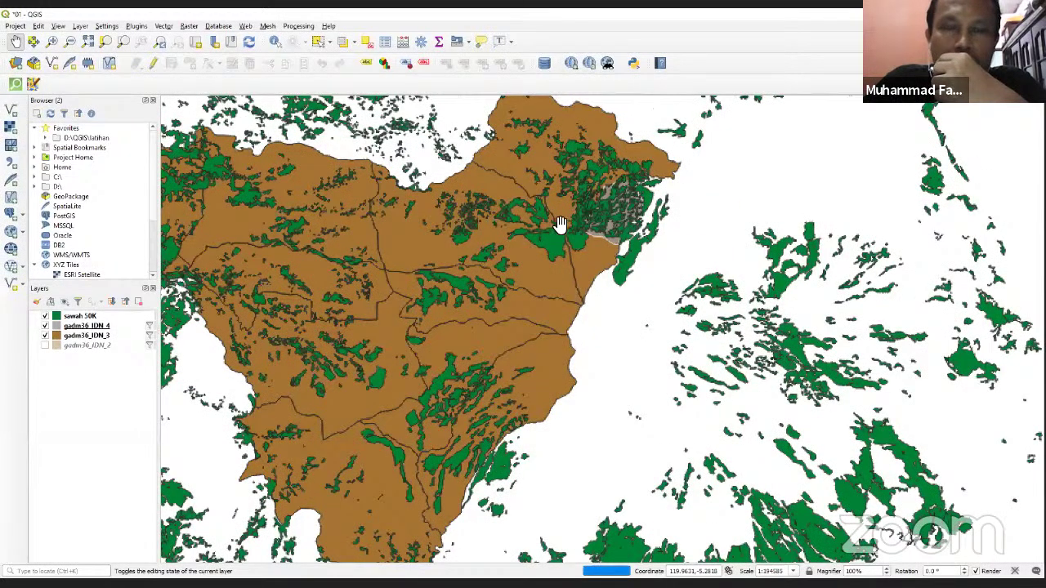
drag(561, 218, 507, 242)
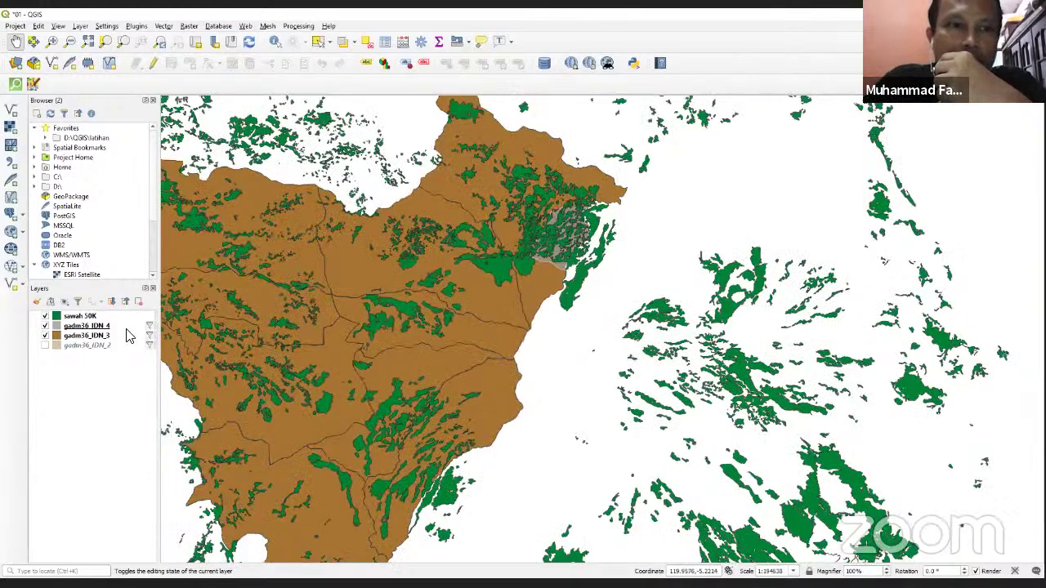
drag(85, 327, 85, 314)
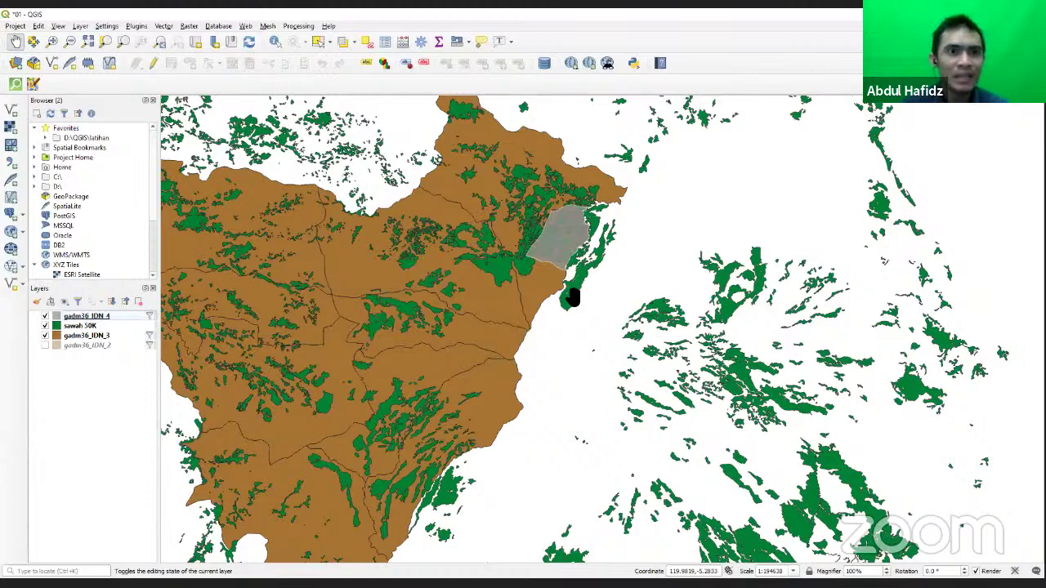
Step: Run the Intersection geoprocessing tool with sawah 50K as input and gadm36_IDN_4 as overlay, outputting a temporary layer, and close the dialog
click(170, 26)
mouse_move(160, 29)
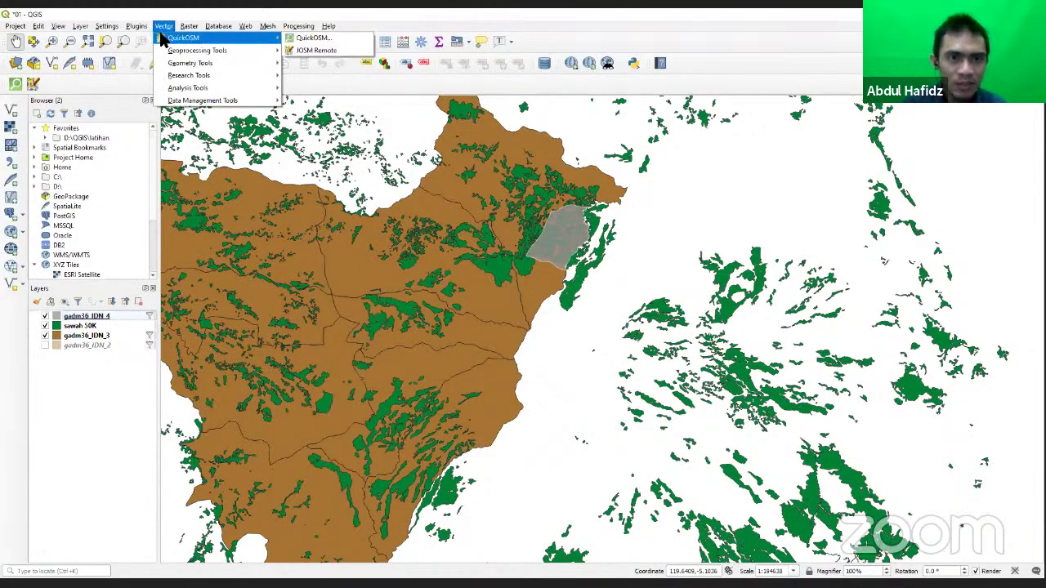
mouse_move(166, 50)
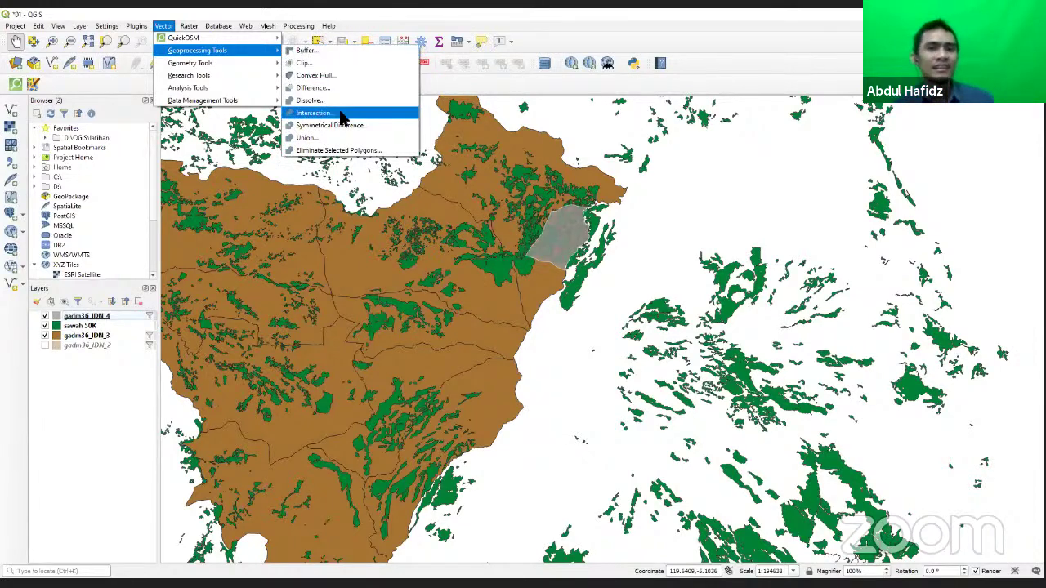
click(342, 118)
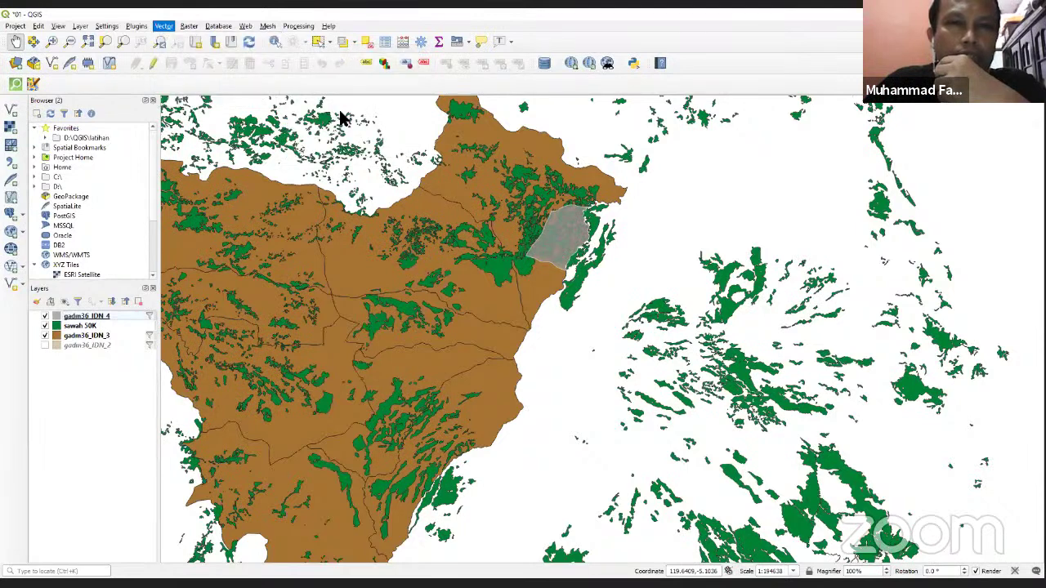
drag(712, 206, 467, 131)
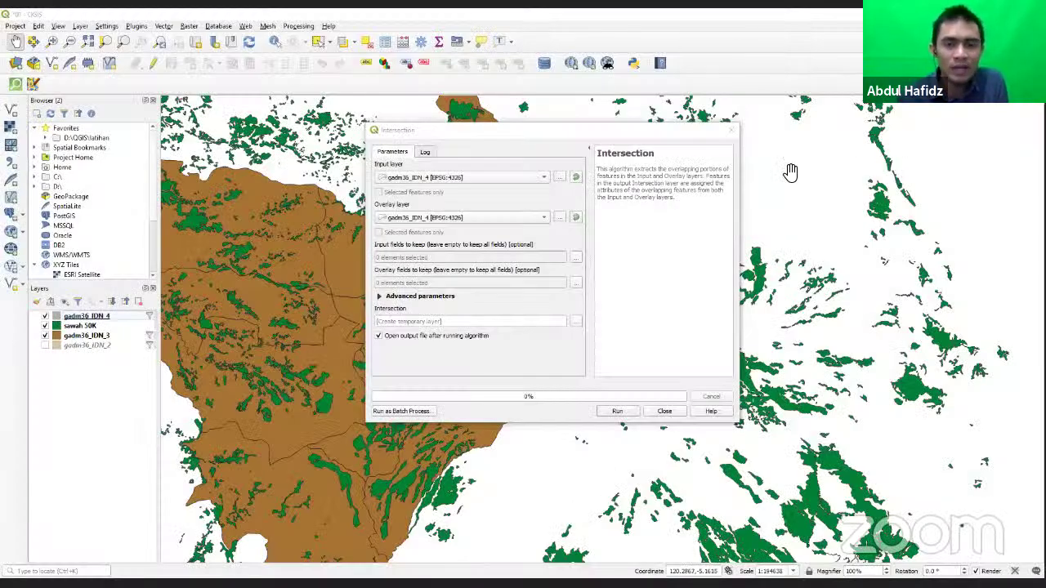
click(623, 170)
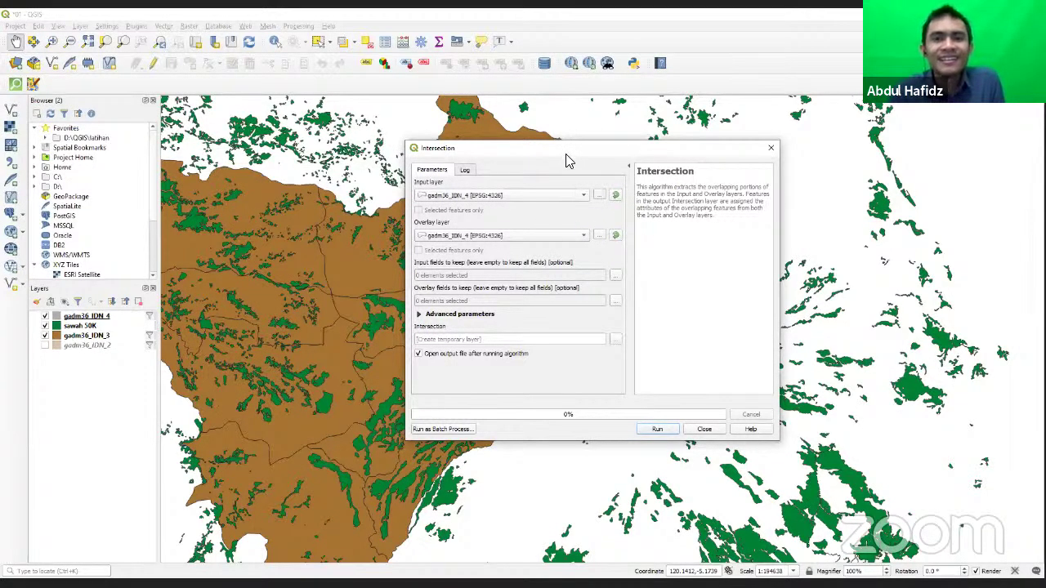
drag(576, 167, 581, 174)
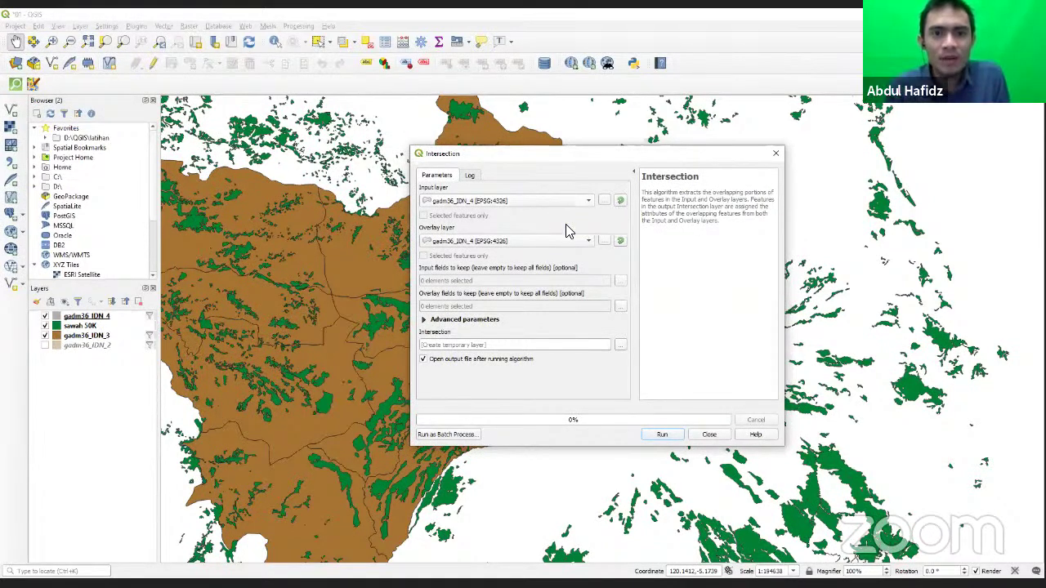
click(572, 203)
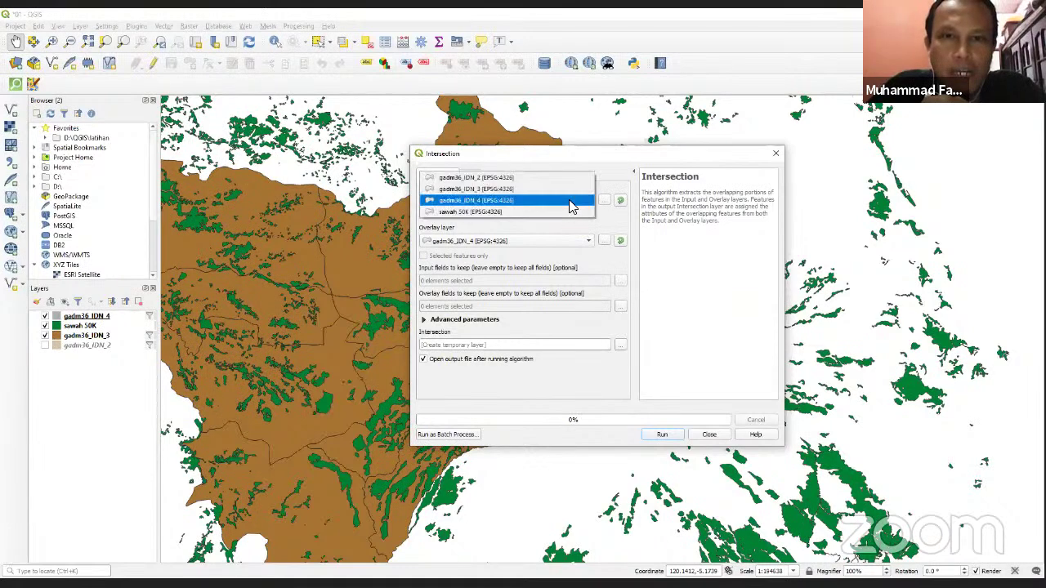
click(570, 212)
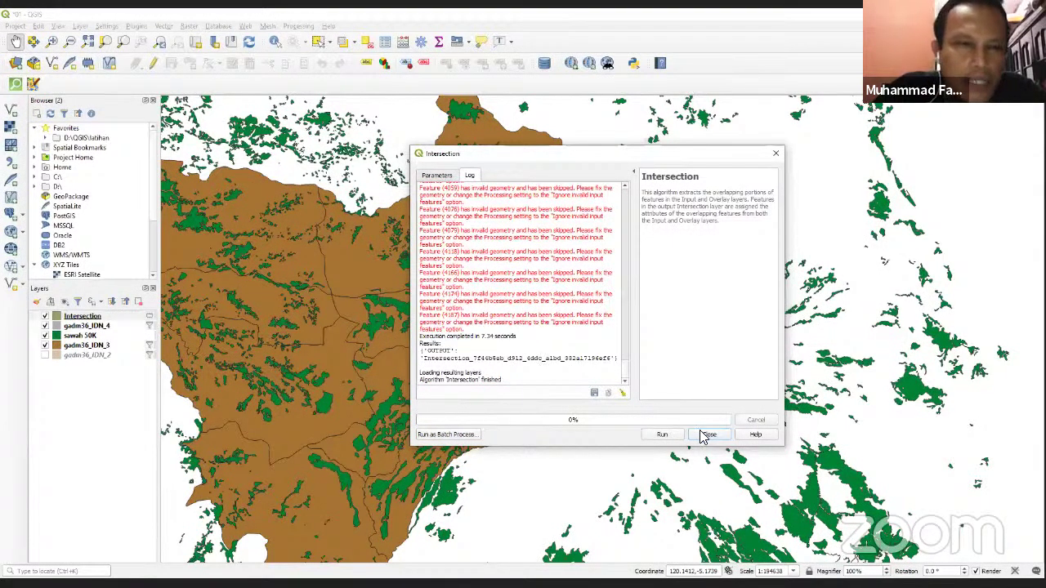
key(Escape)
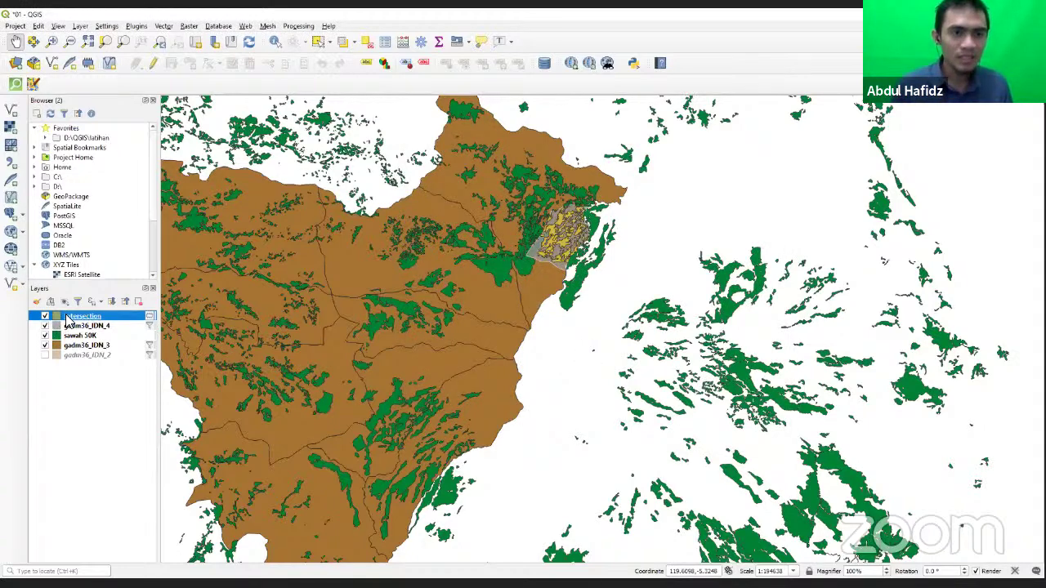
Step: Open the Intersection layer's attribute table and examine its area, length and administrative name columns
right_click(67, 316)
click(130, 424)
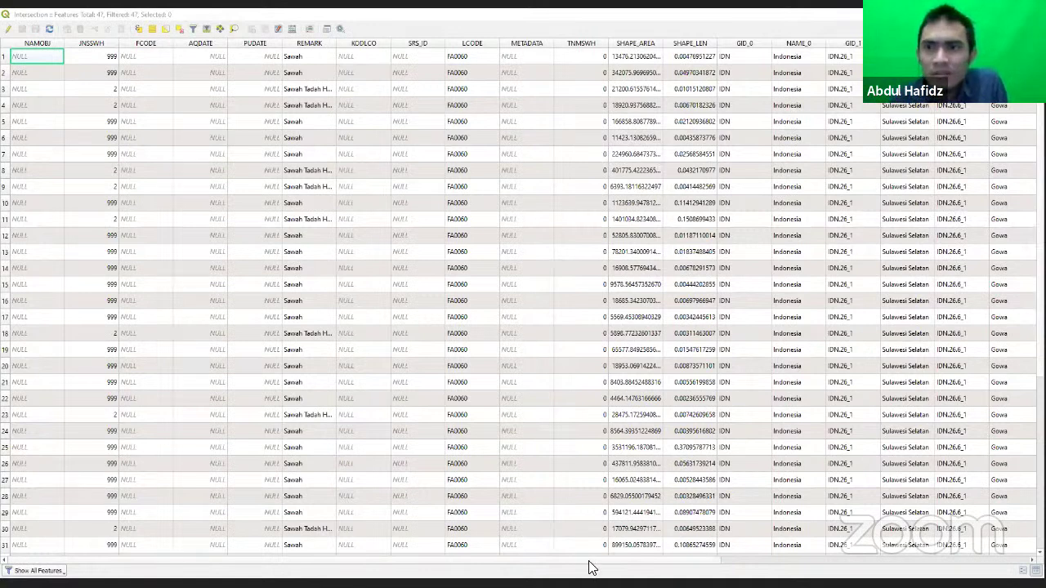
drag(644, 565, 773, 565)
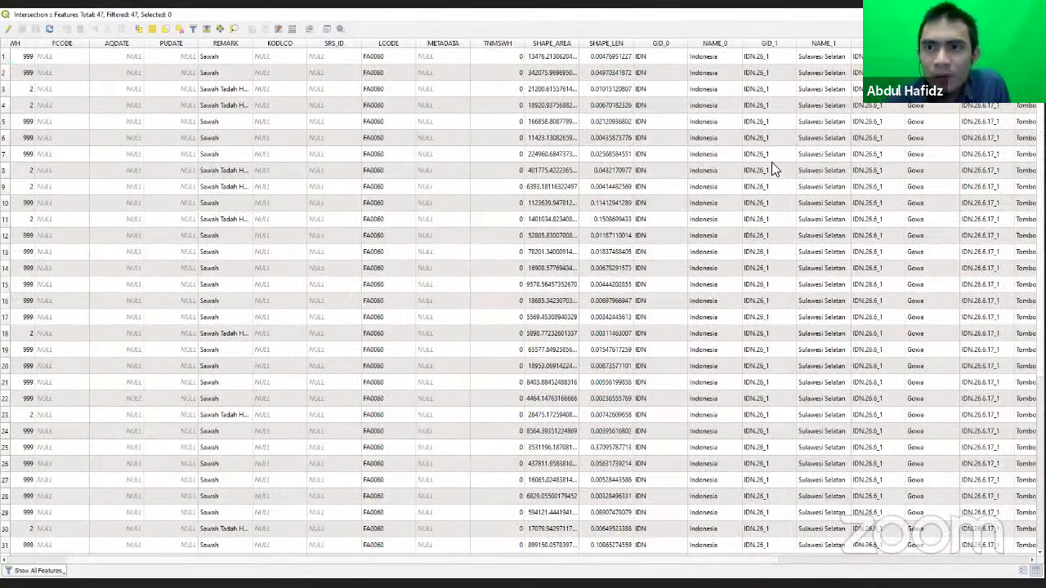
scroll(772, 162, right, 2)
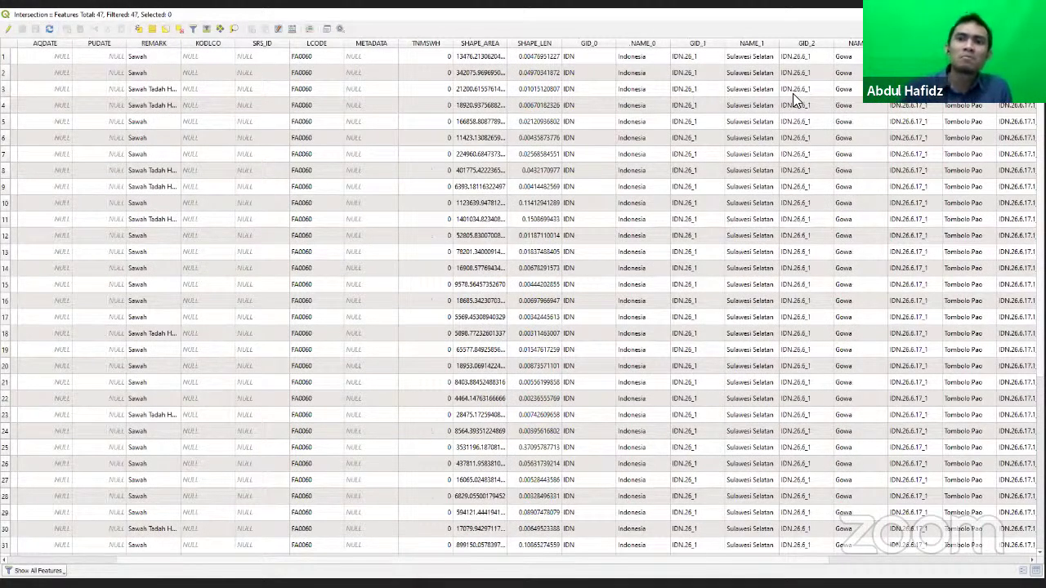
scroll(592, 79, right, 8)
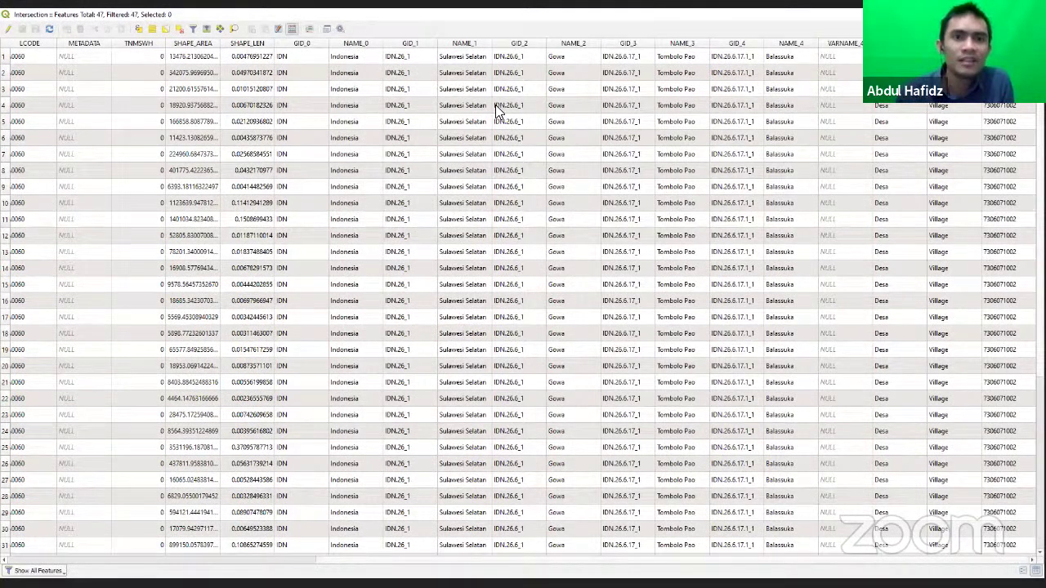
Step: Set up a new decimal number (real) field named luas in the Field Calculator for the Intersection layer
key(ctrl+i)
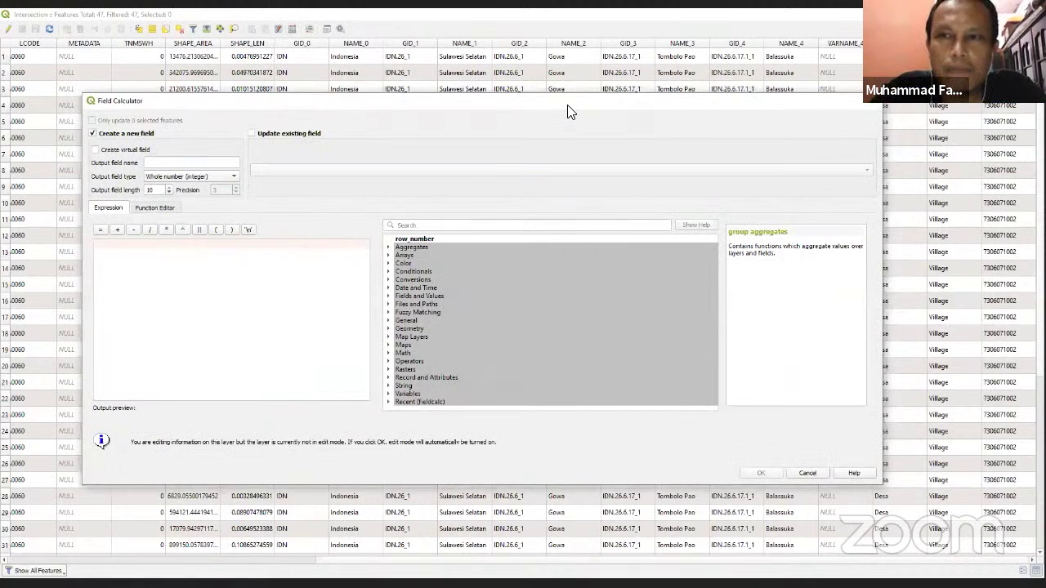
click(210, 167)
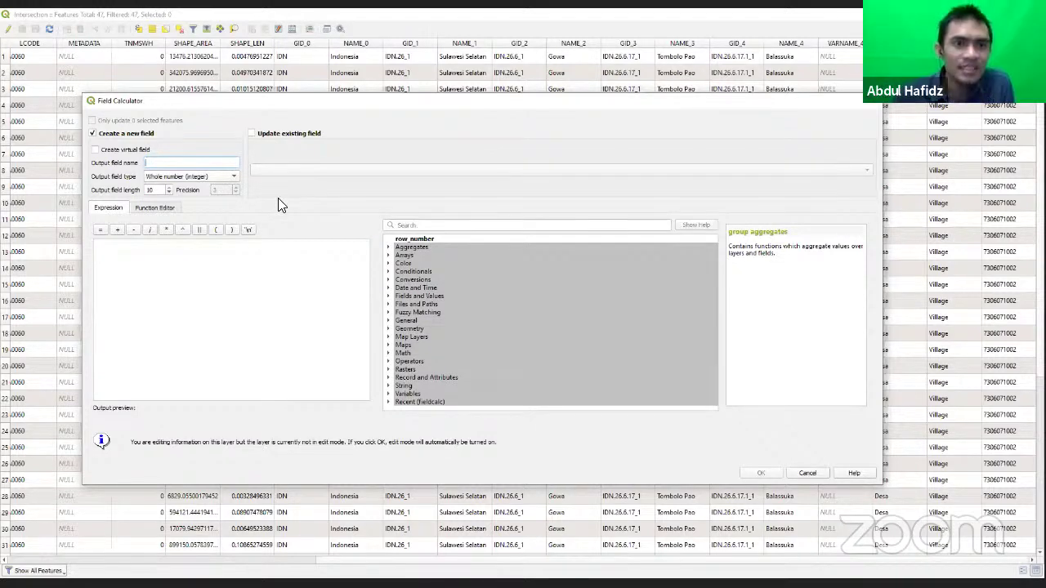
text(Luas)
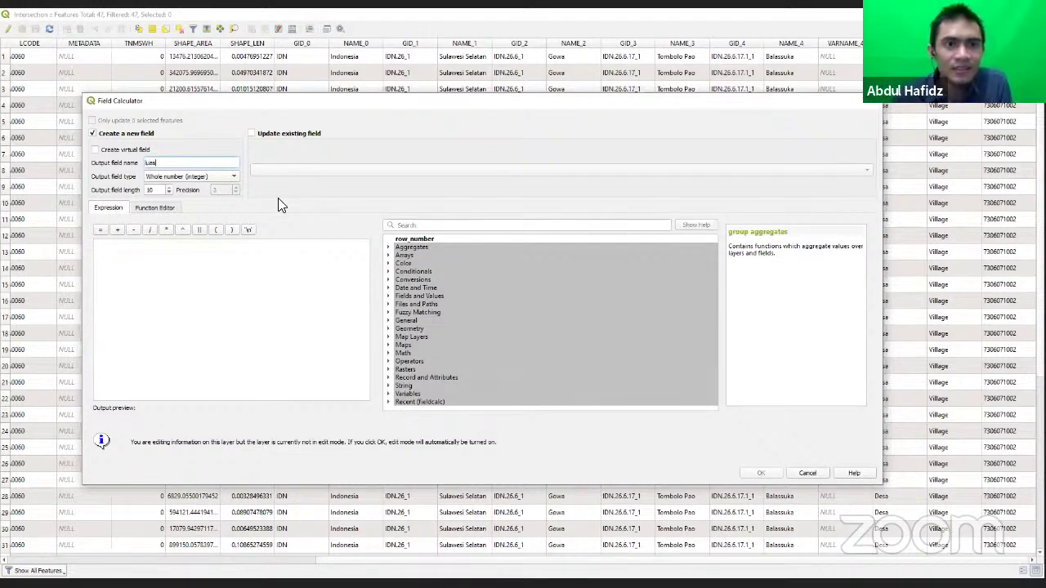
click(214, 177)
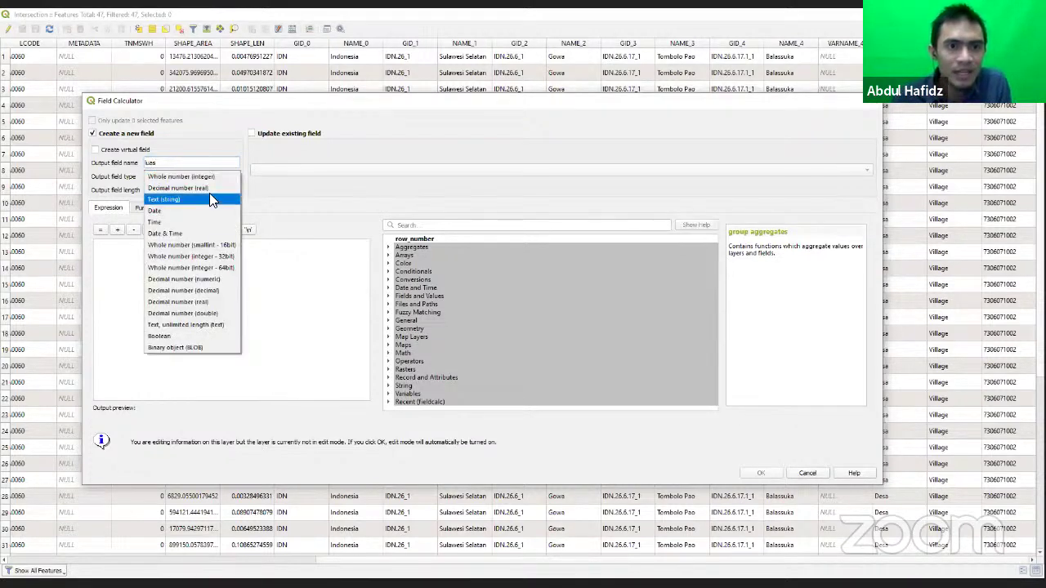
click(209, 187)
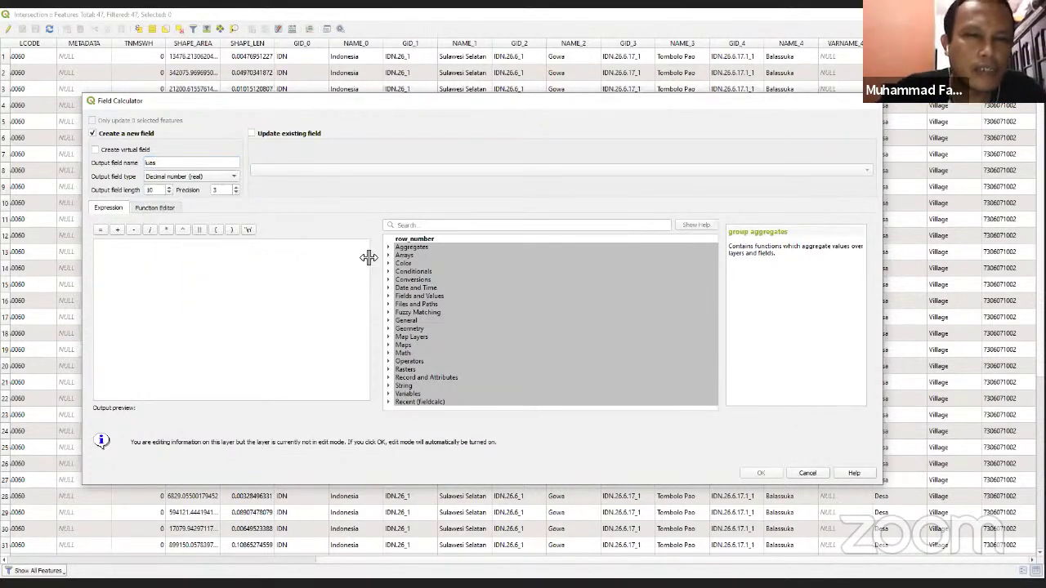
Step: Create and fill the luas field using the Geometry function $area in the expression $area /10000
click(389, 328)
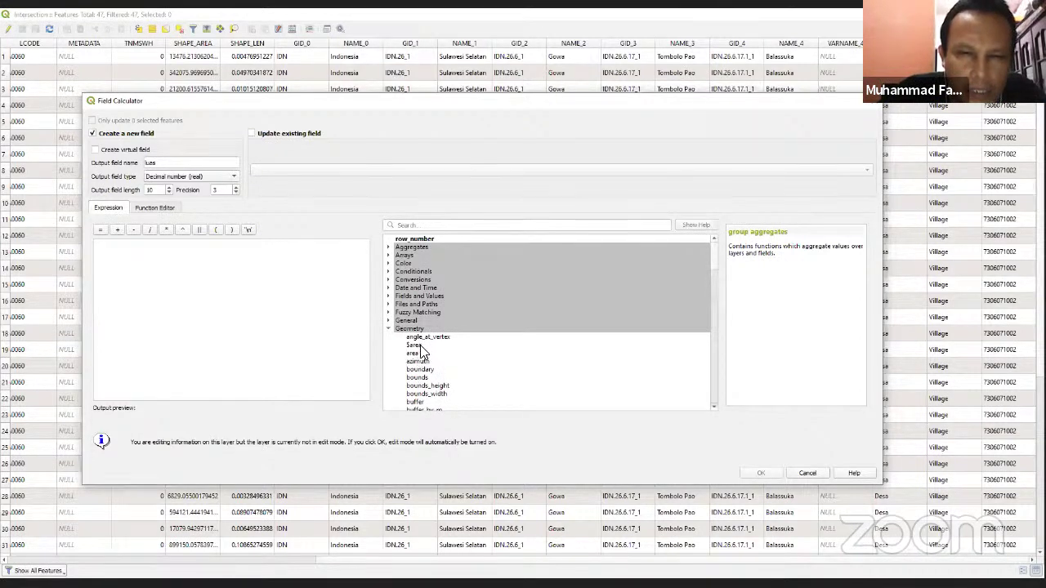
double_click(414, 345)
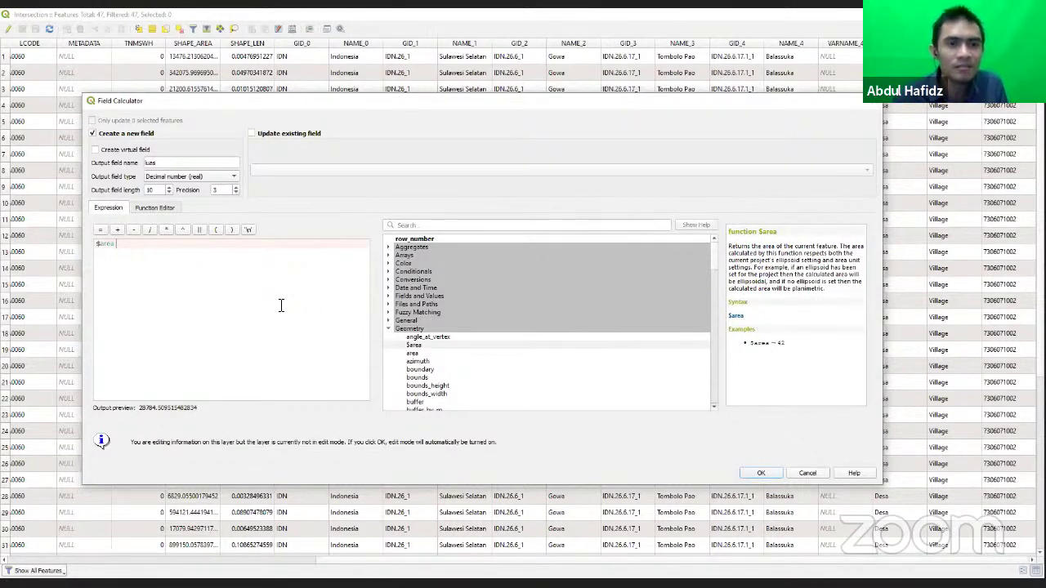
text(/100)
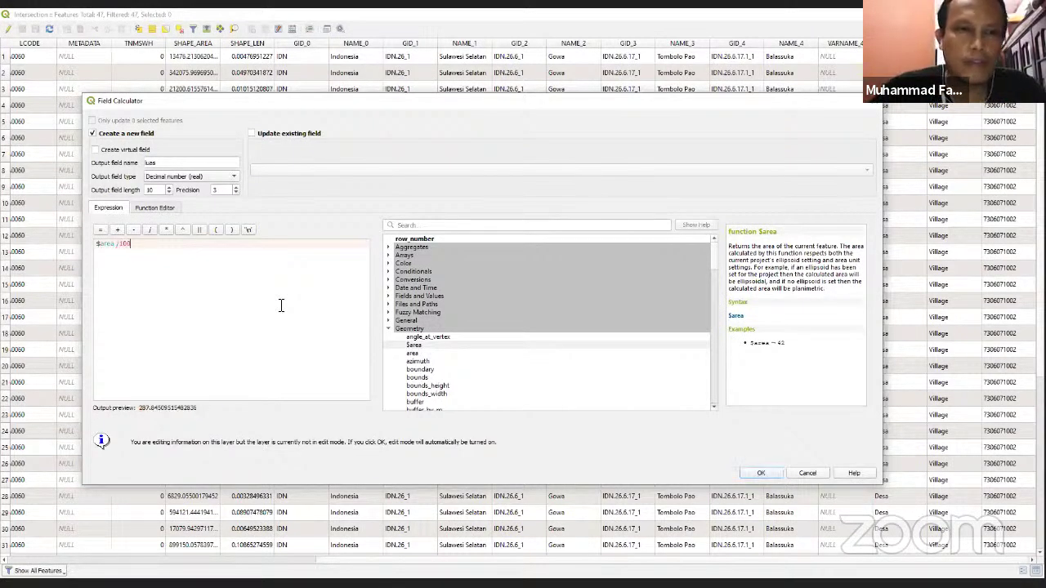
text(00)
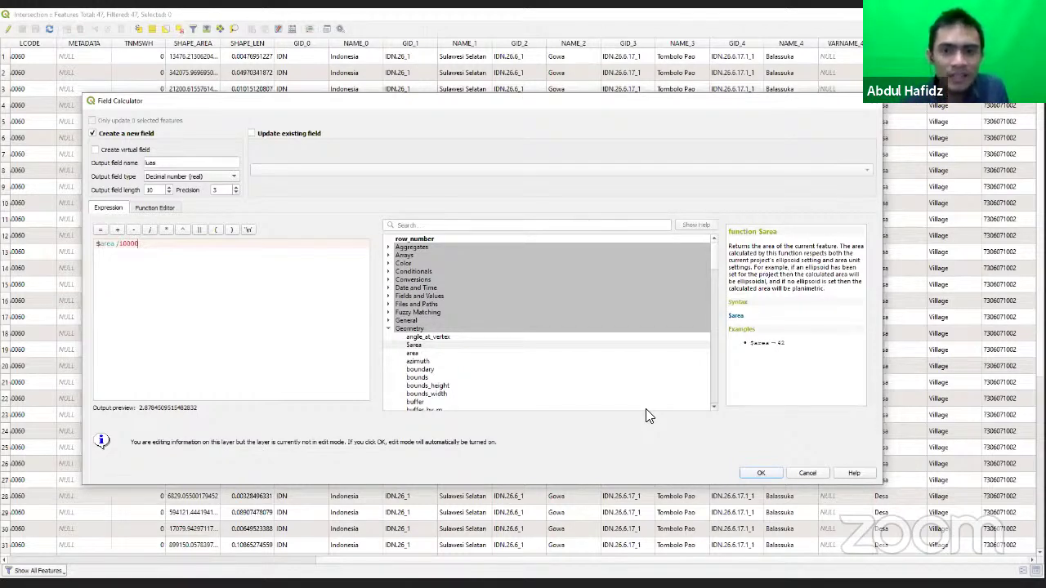
click(755, 474)
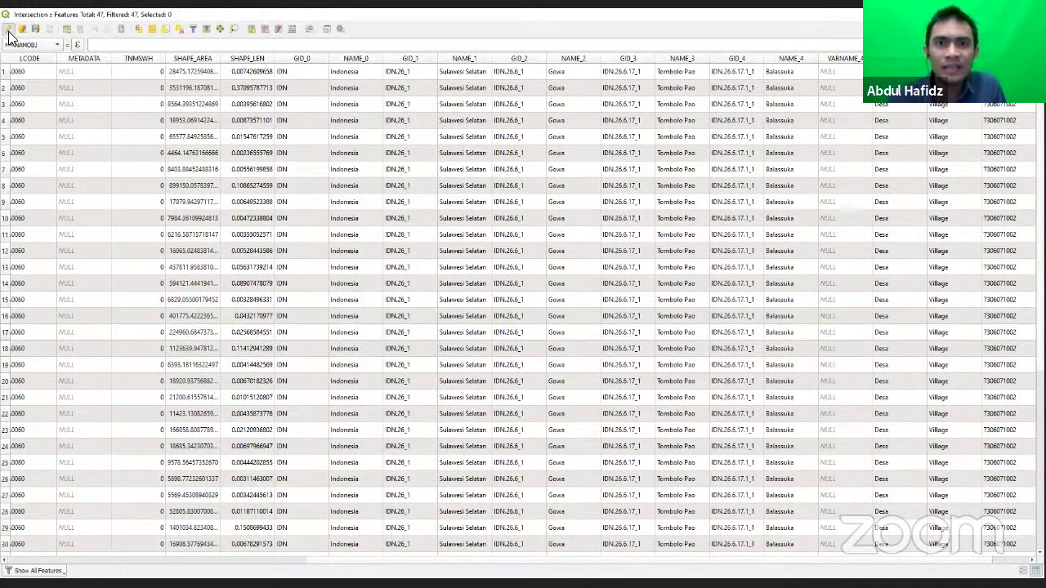
click(9, 31)
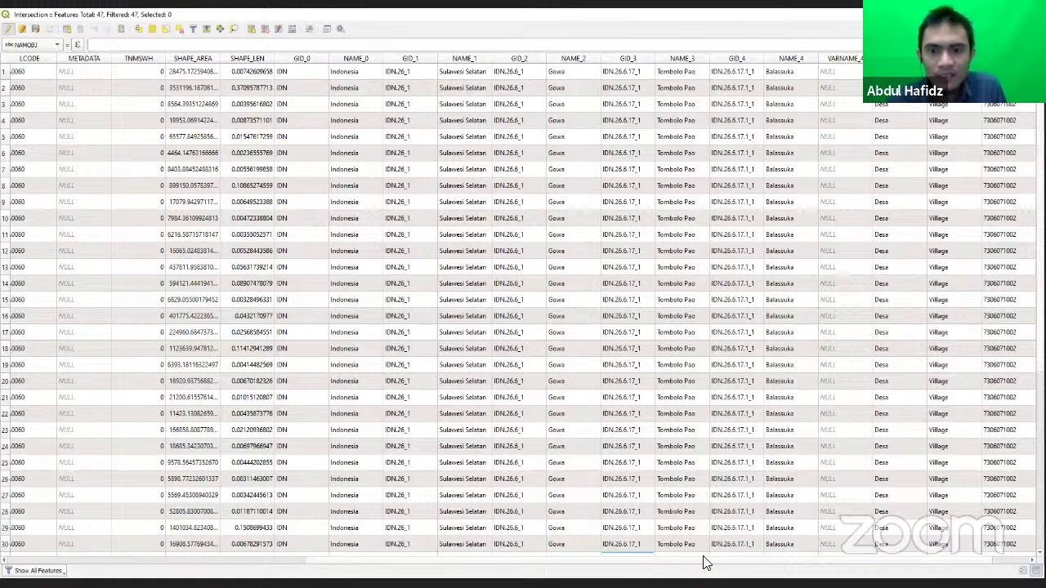
key(Down)
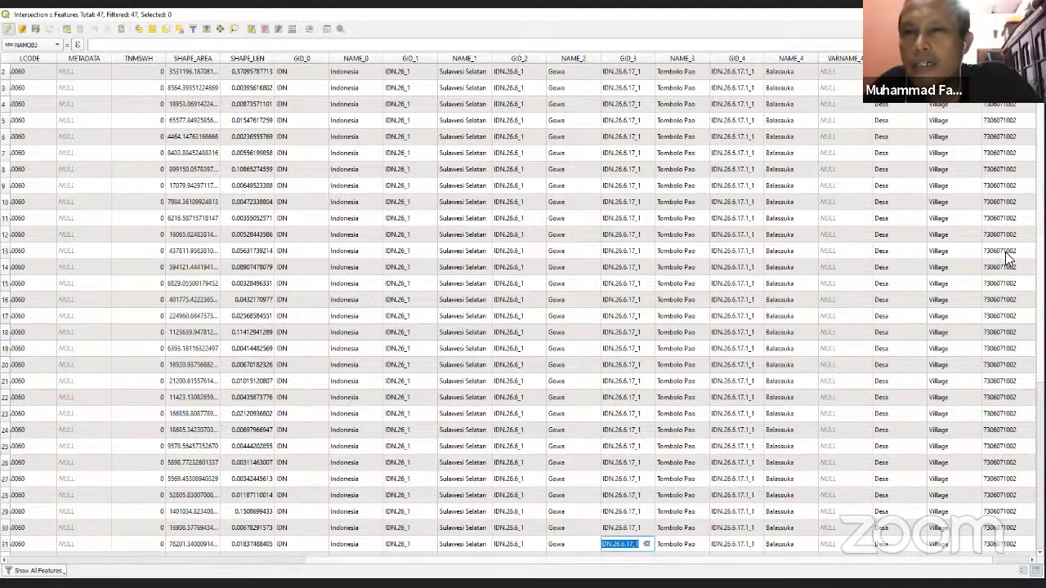
Step: Review the luas values for all features in the Intersection attribute table and end the layer's editing session
scroll(1007, 255, right, 1)
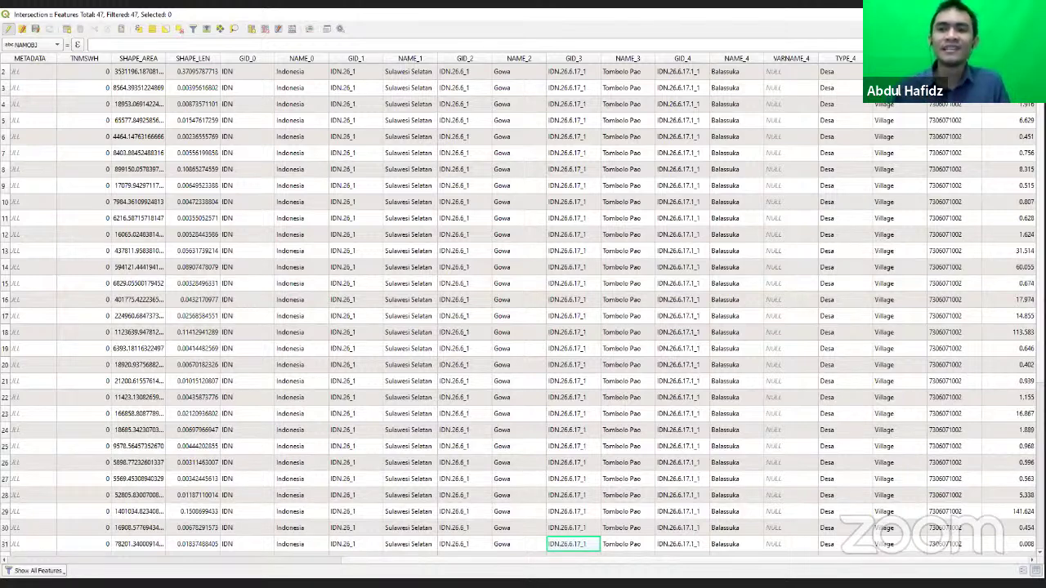
scroll(523, 310, down, 1)
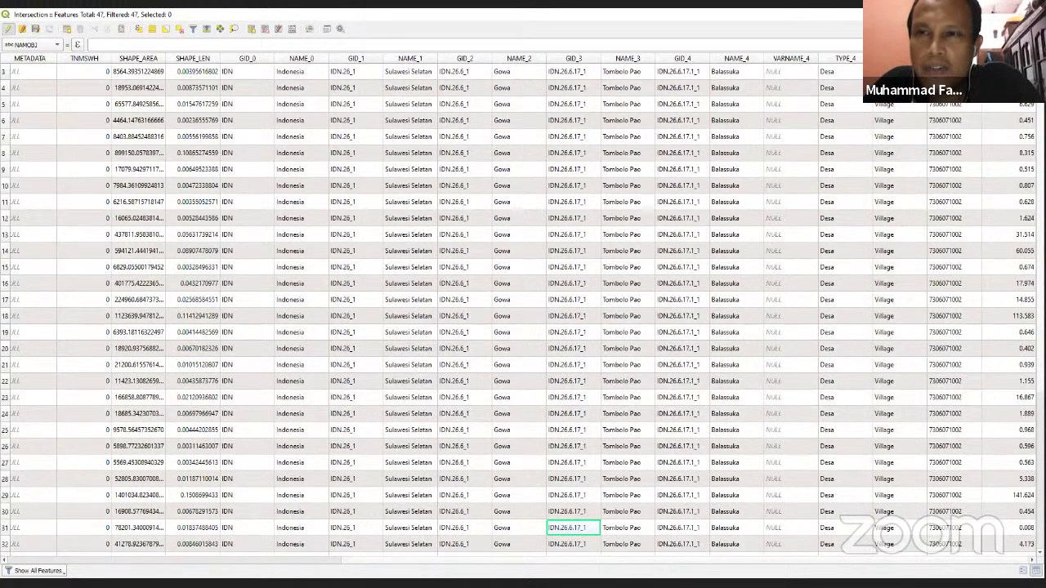
scroll(523, 311, up, 2)
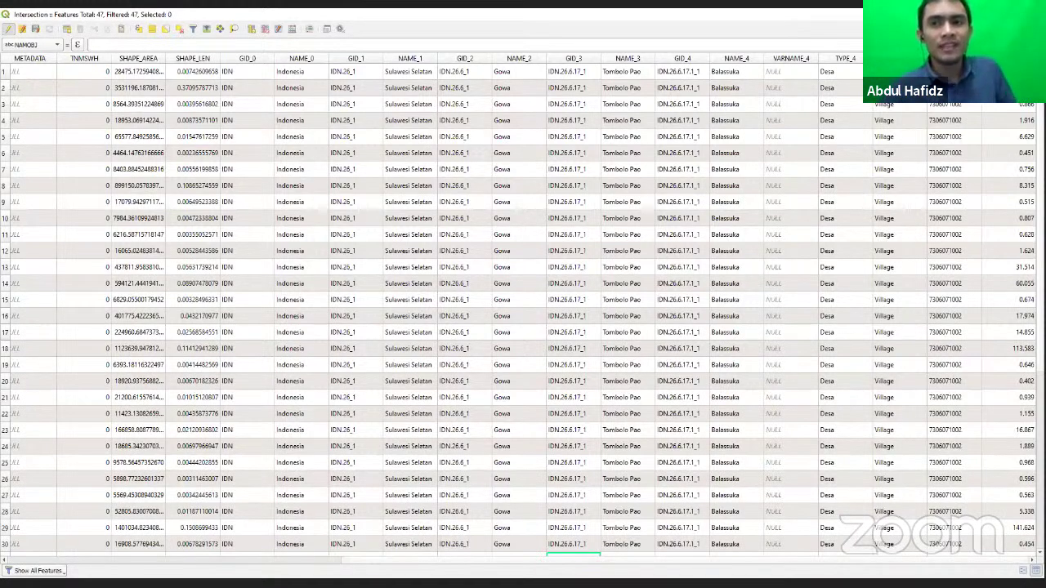
scroll(523, 310, down, 3)
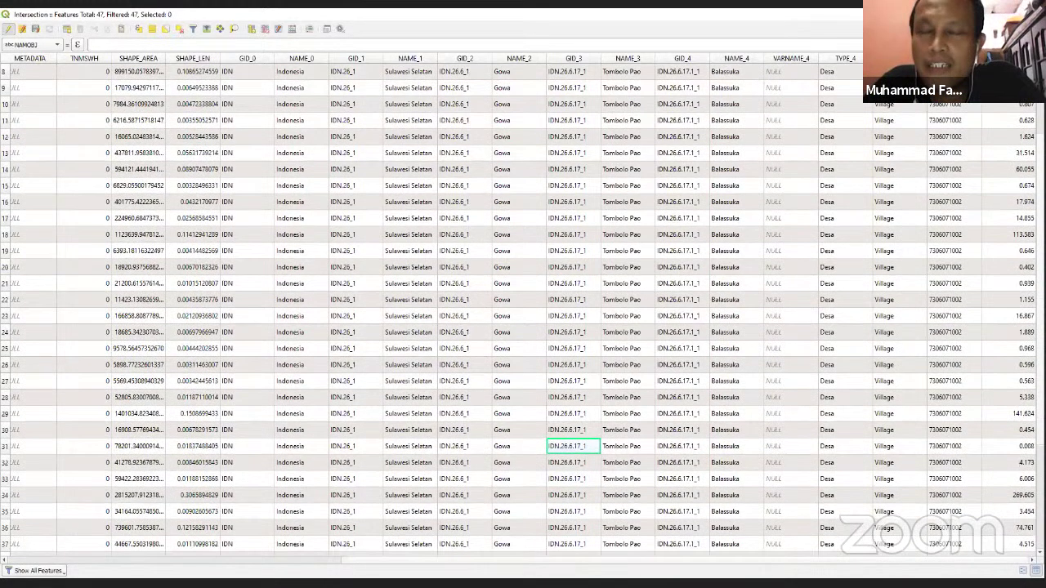
scroll(523, 311, up, 3)
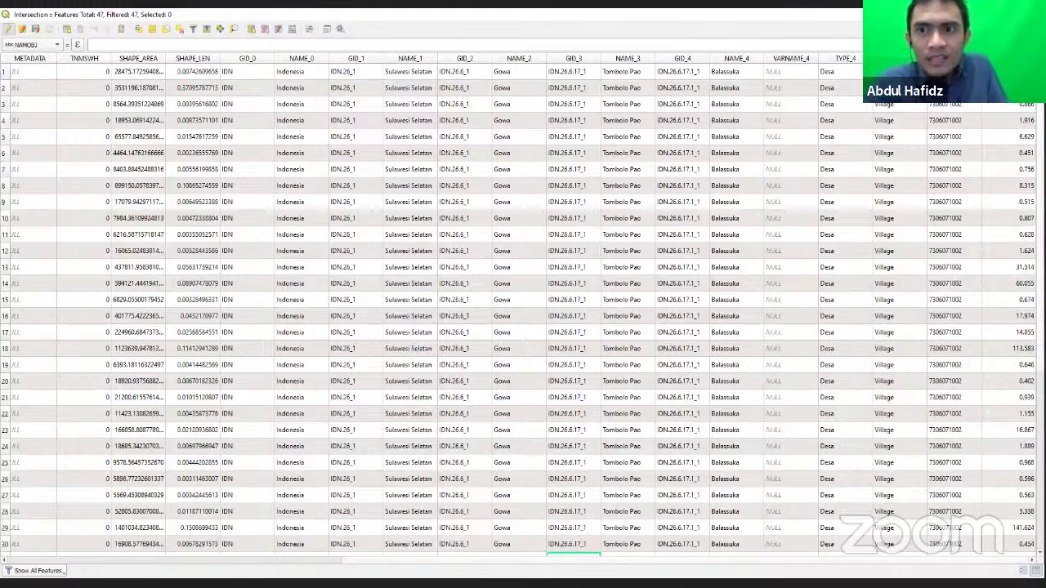
click(7, 34)
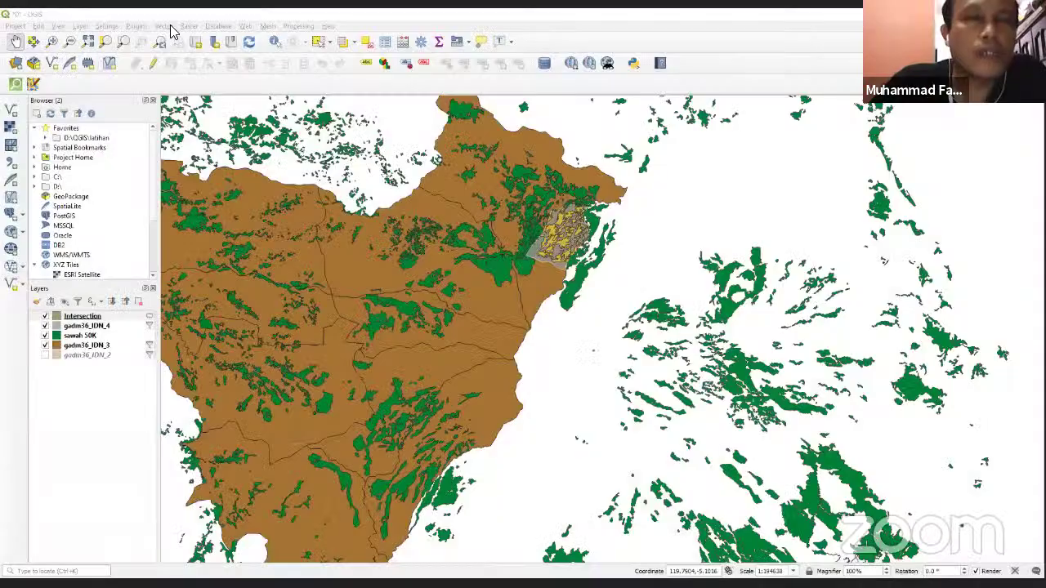
Step: Dissolve the Intersection layer by the NAME_4 field into a temporary layer and close the dialog
click(168, 27)
mouse_move(192, 52)
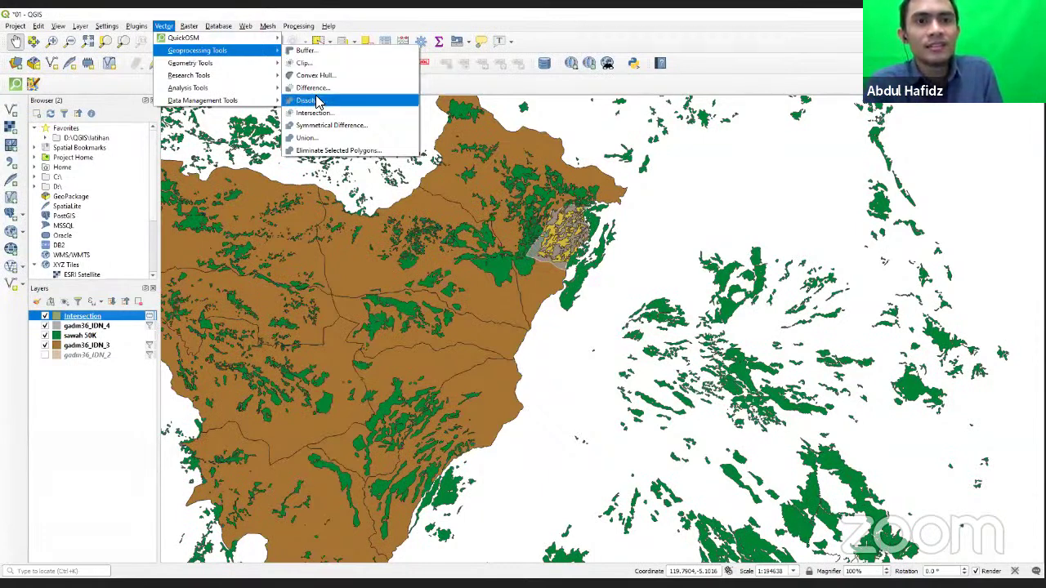
click(317, 101)
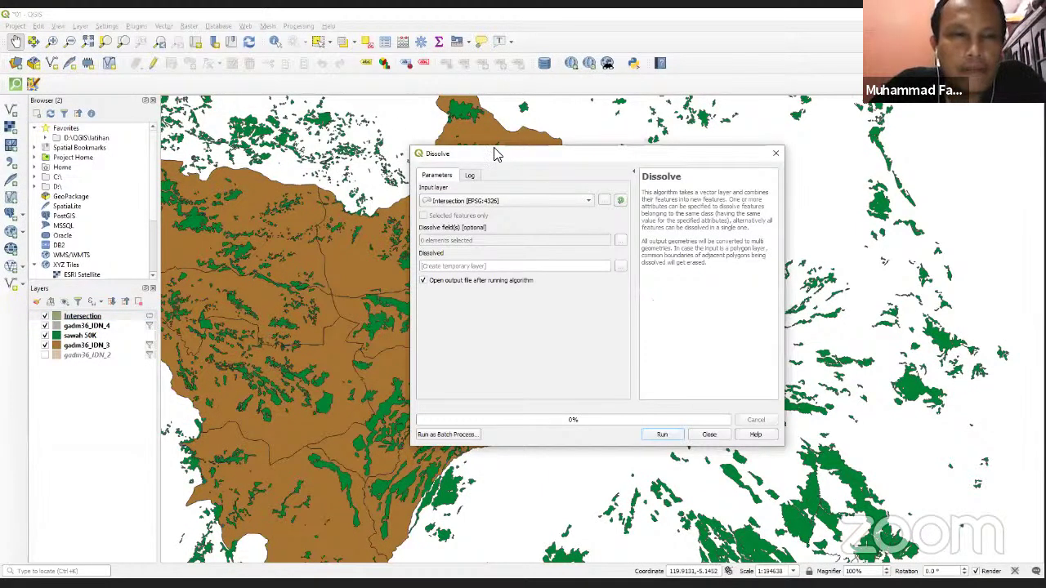
drag(497, 155, 396, 130)
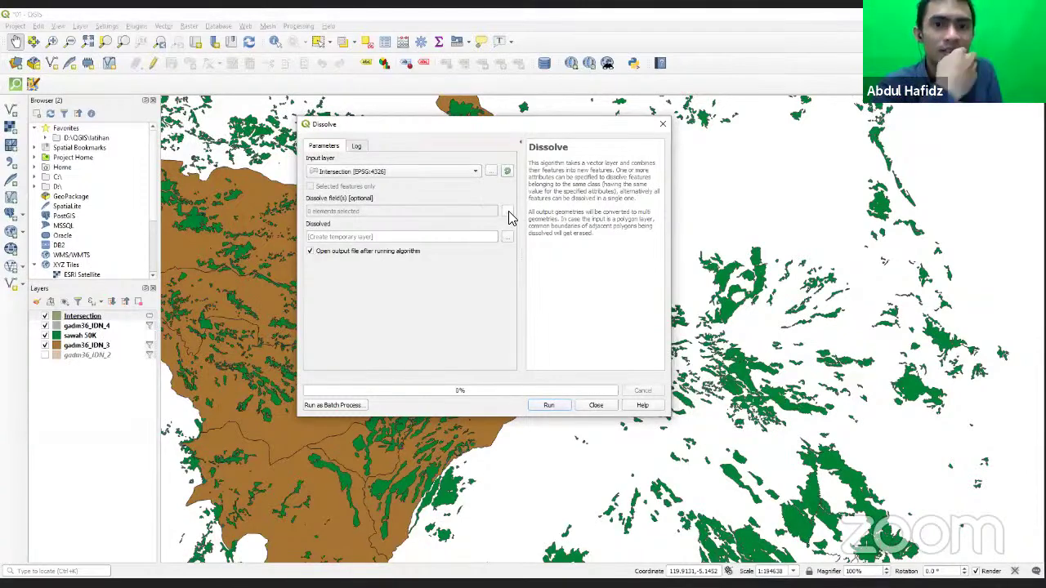
click(508, 213)
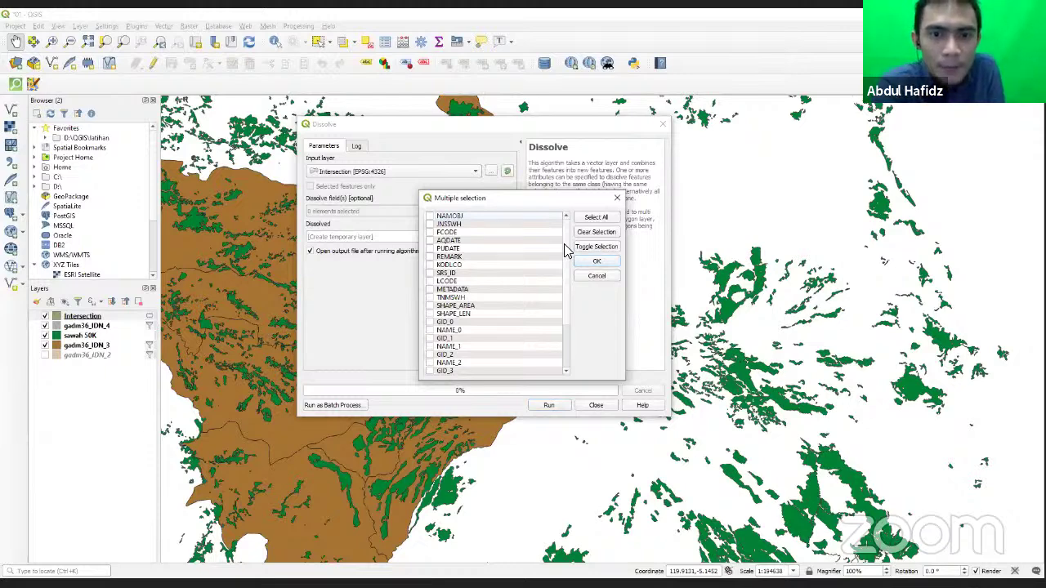
scroll(567, 306, down, 3)
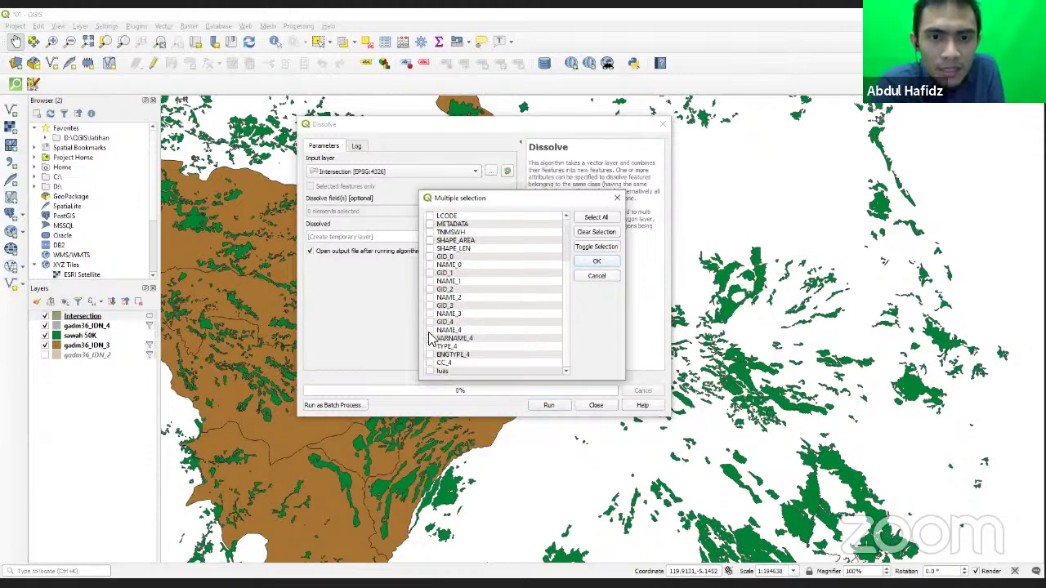
click(430, 330)
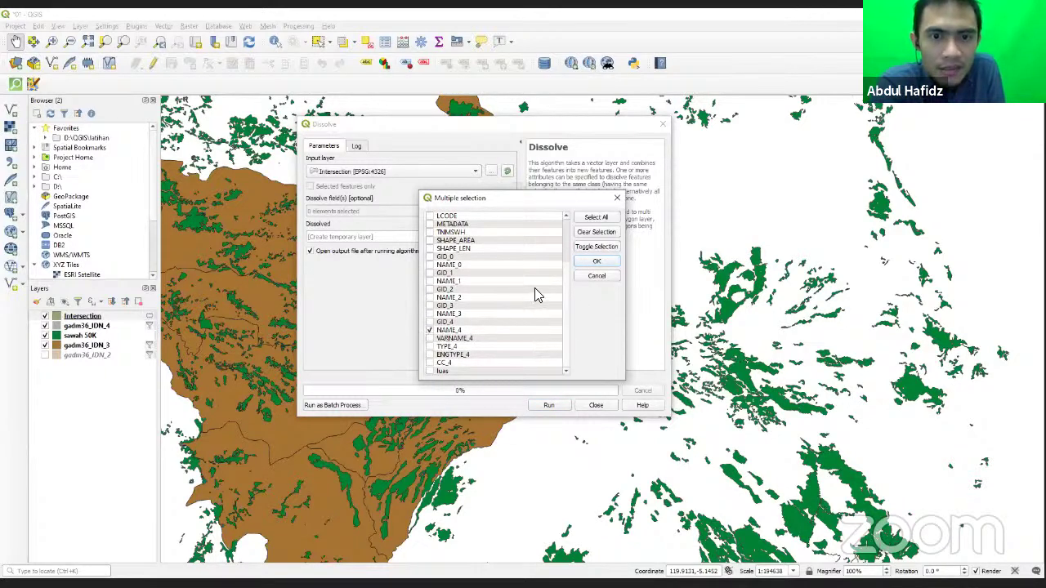
click(602, 263)
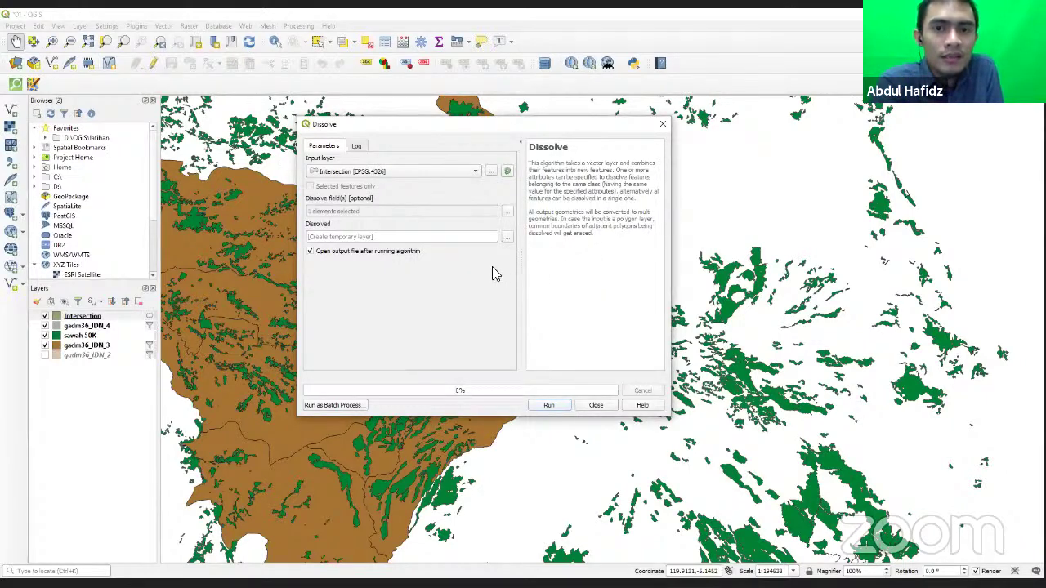
click(549, 404)
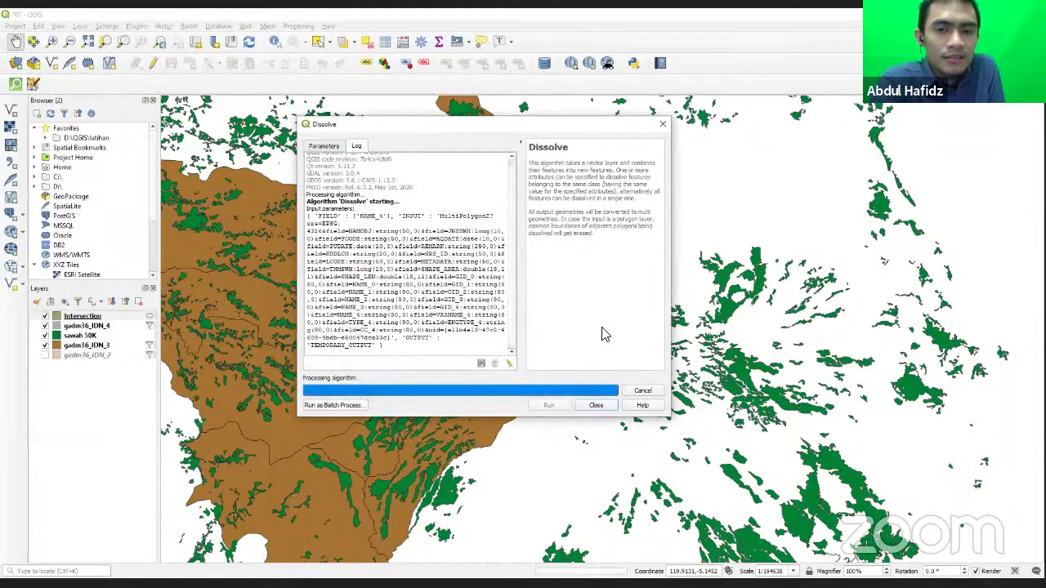
click(595, 406)
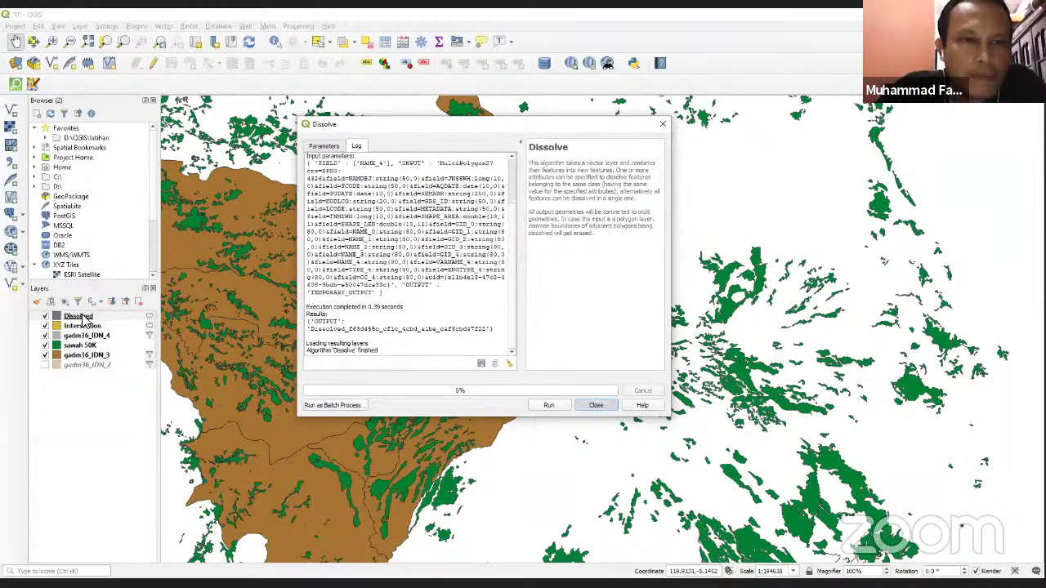
Step: Open the Dissolved layer's attribute table and examine its columns through to the village name fields
click(84, 317)
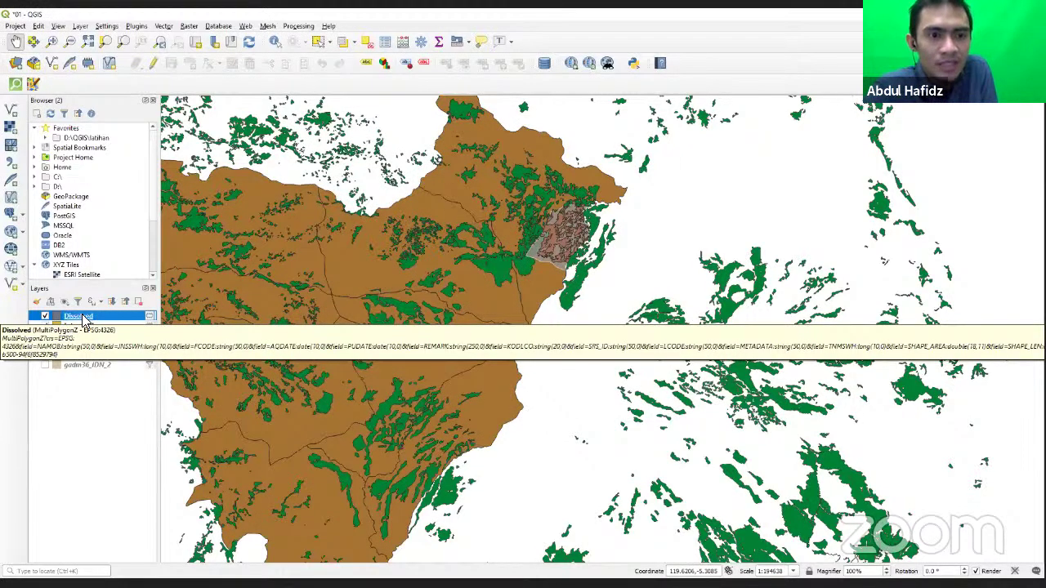
right_click(87, 316)
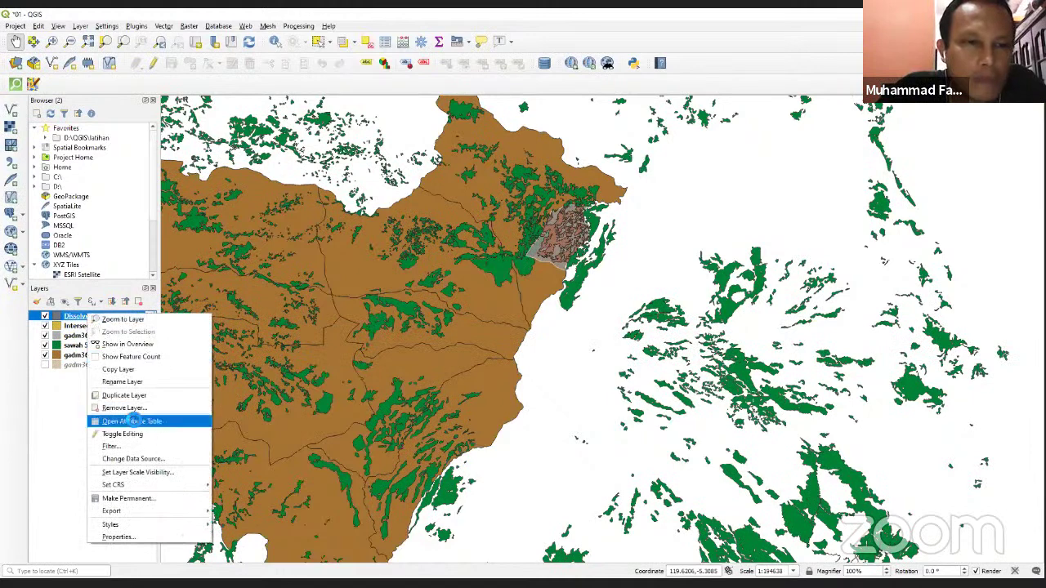
click(130, 420)
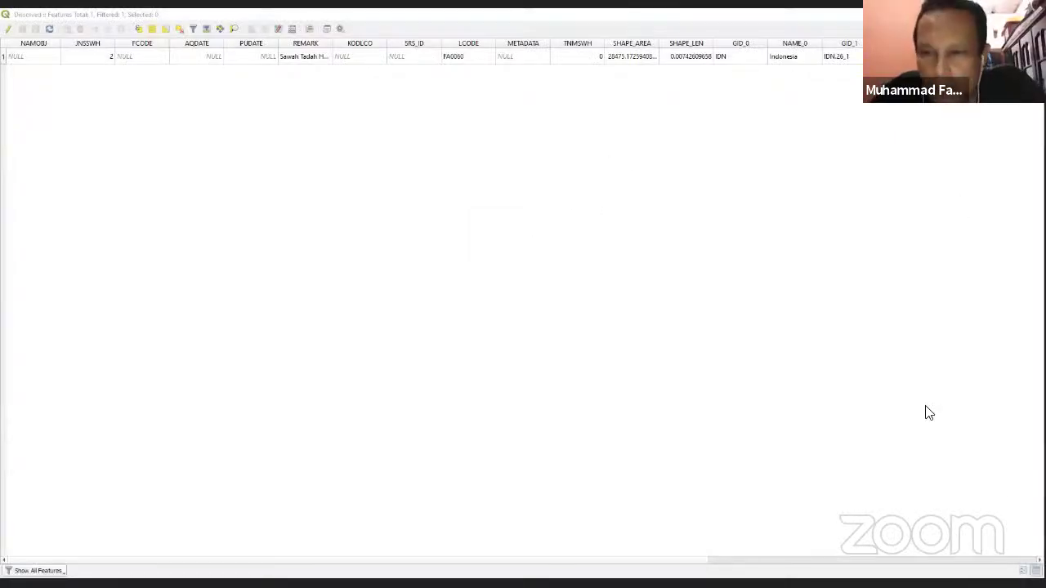
click(955, 555)
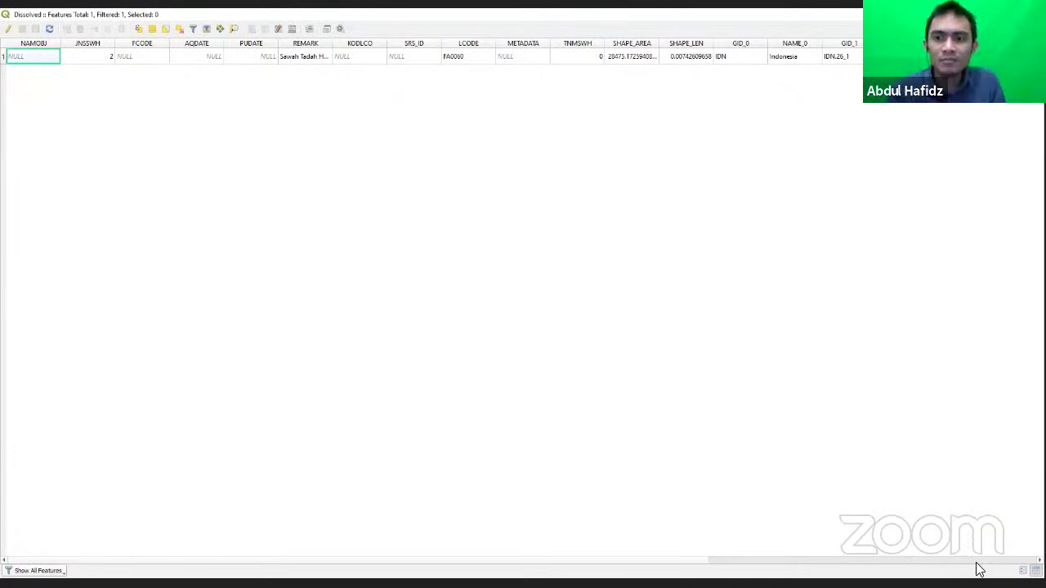
scroll(979, 564, right, 3)
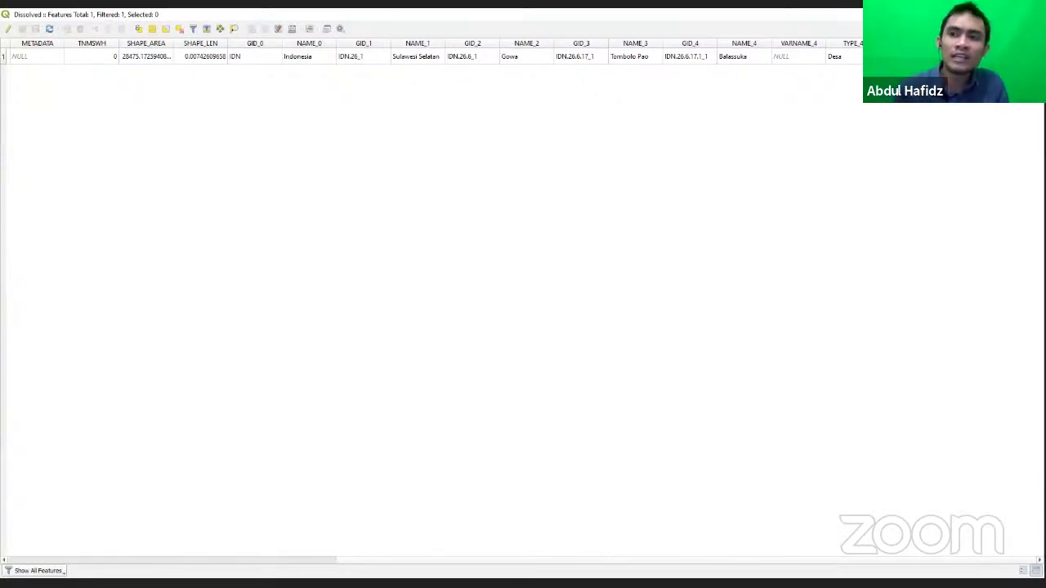
Step: Open the Field Calculator for the Dissolved layer and set it to update the existing luas field
click(292, 30)
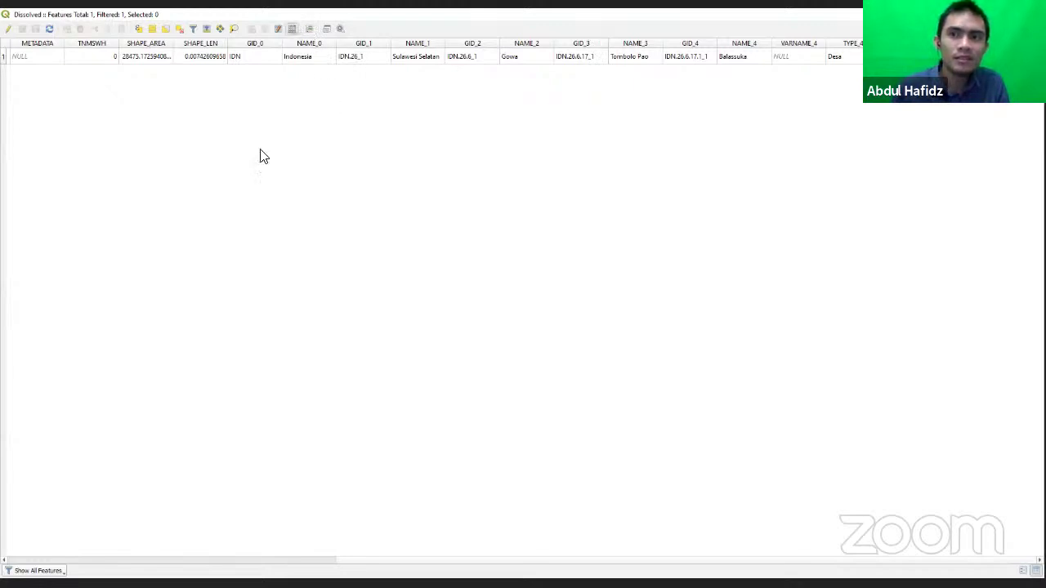
click(189, 163)
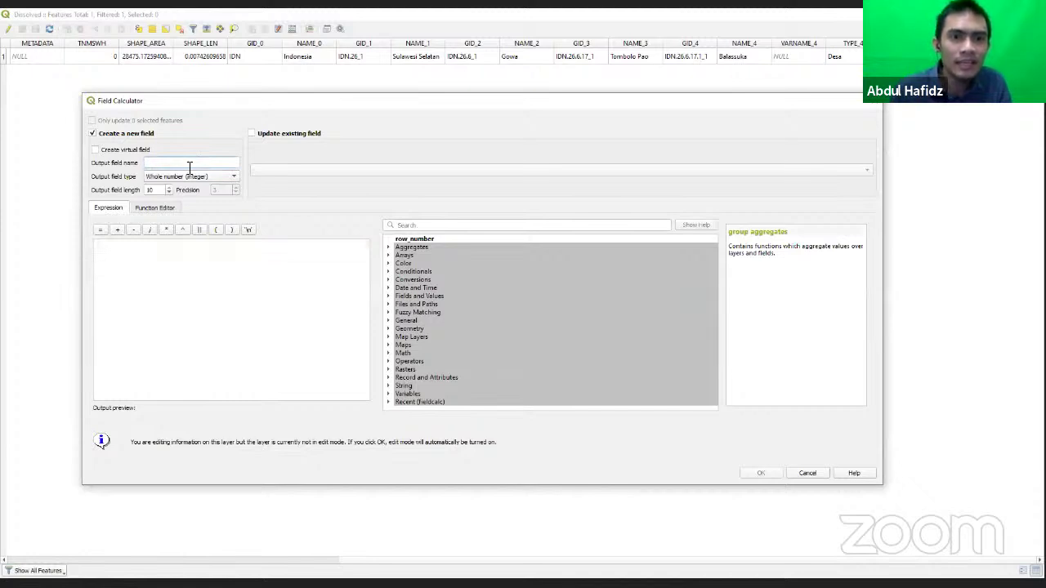
text(lu)
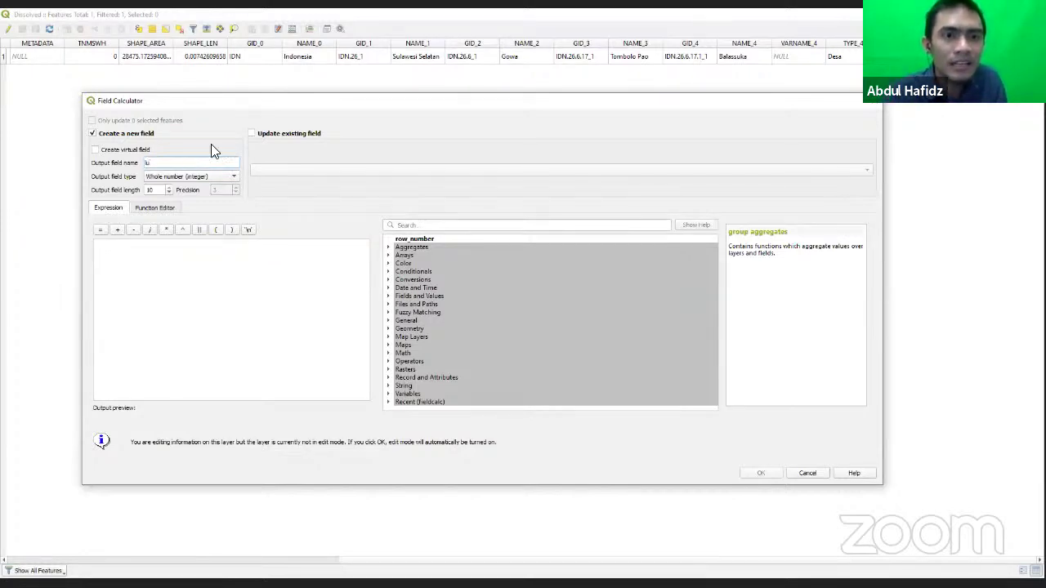
click(251, 133)
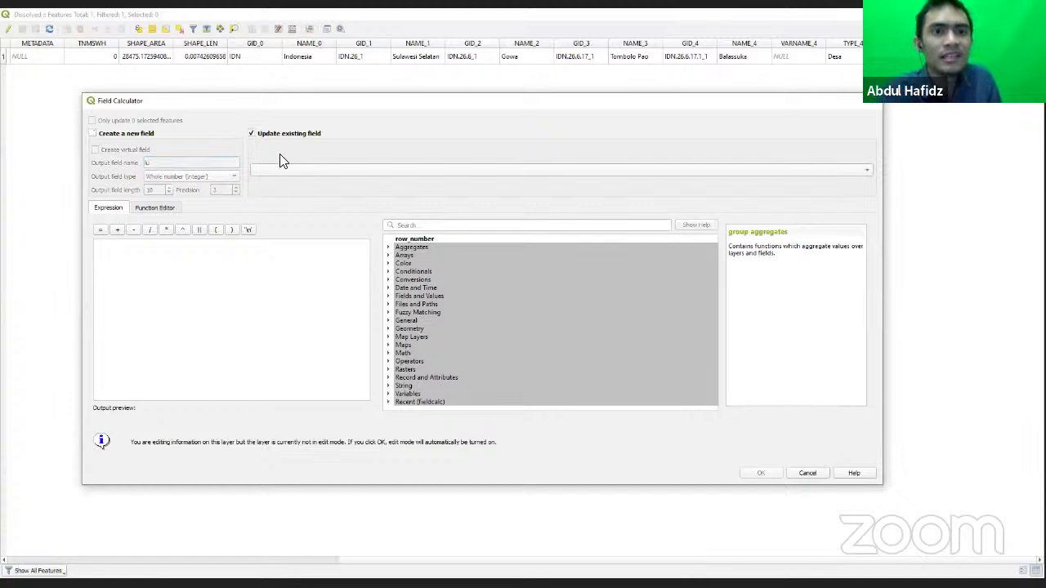
click(280, 173)
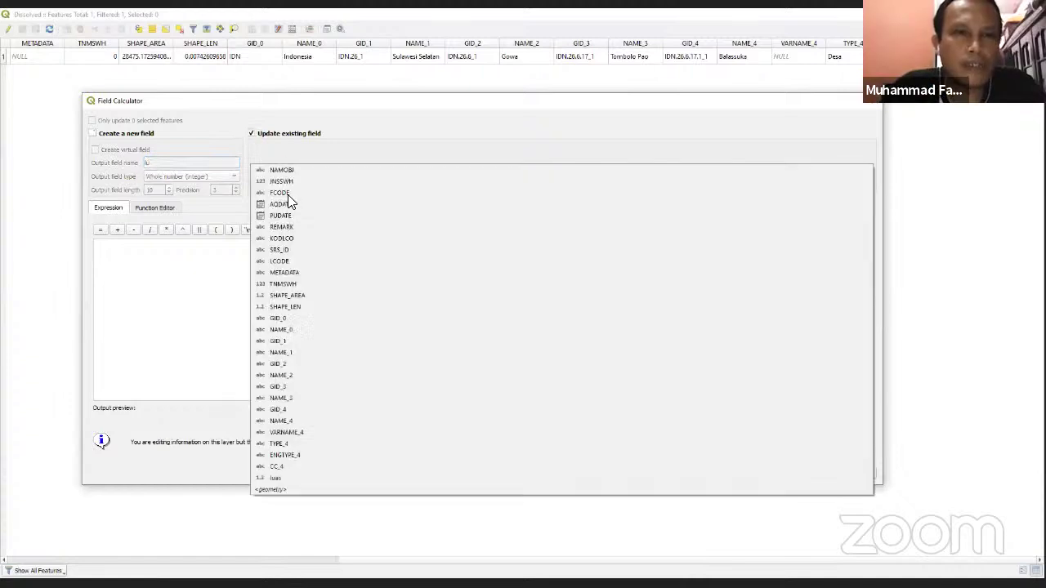
click(340, 480)
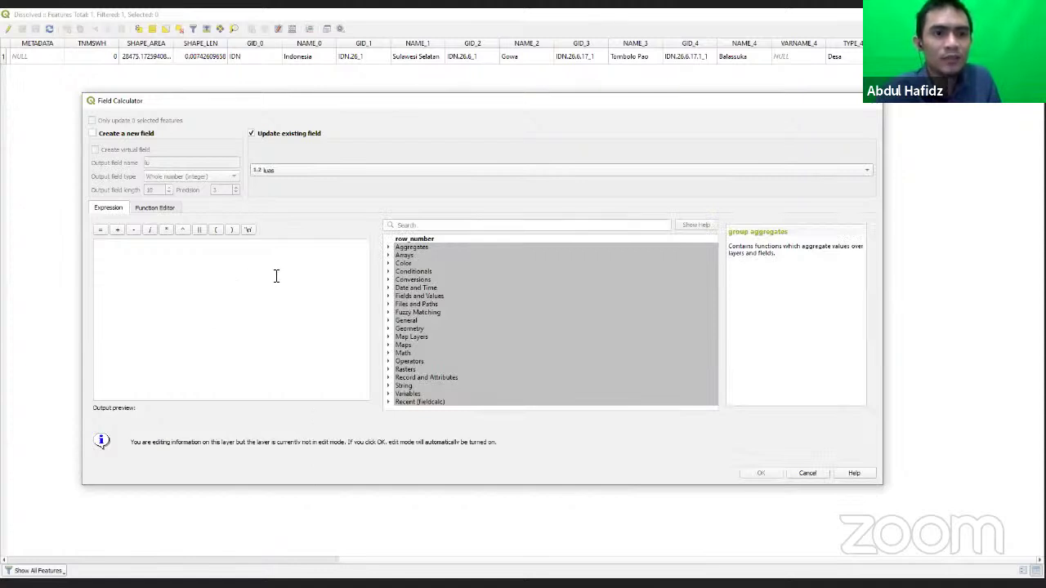
Step: Recalculate luas in hectares using the Geometry function $area in the expression $area /10000
click(388, 329)
double_click(417, 346)
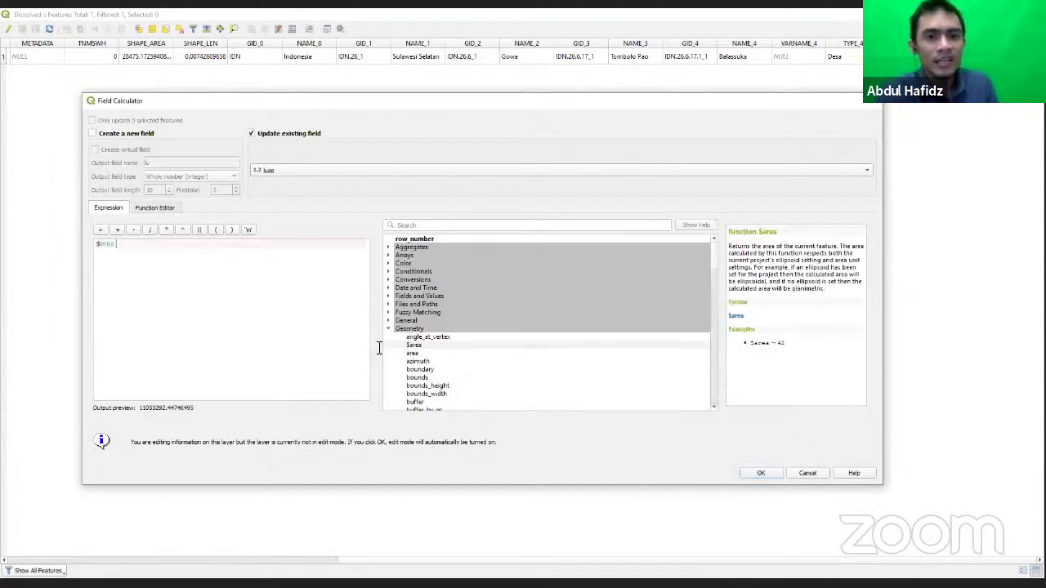
text(/)
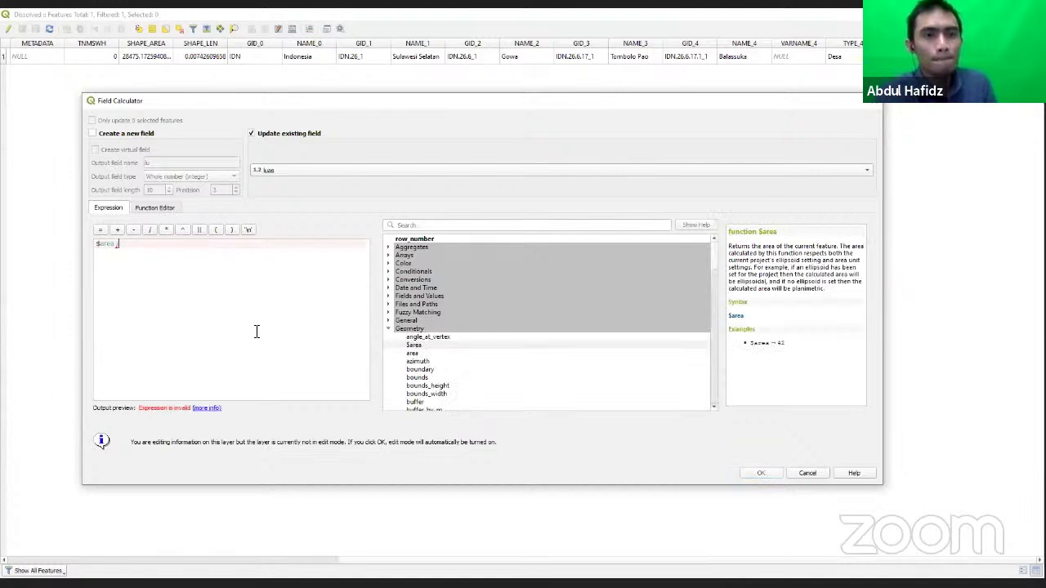
text(10000)
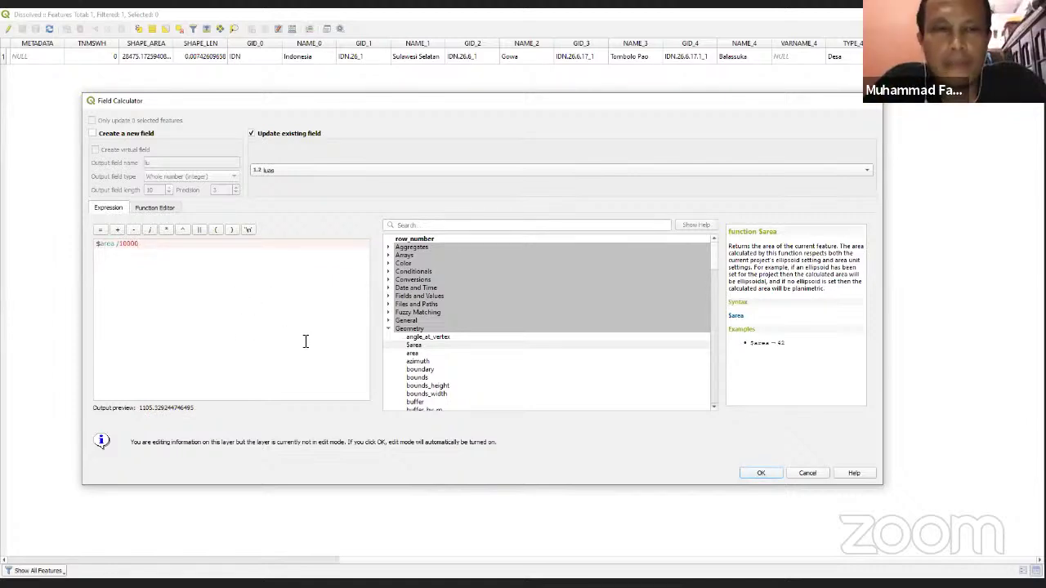
click(748, 474)
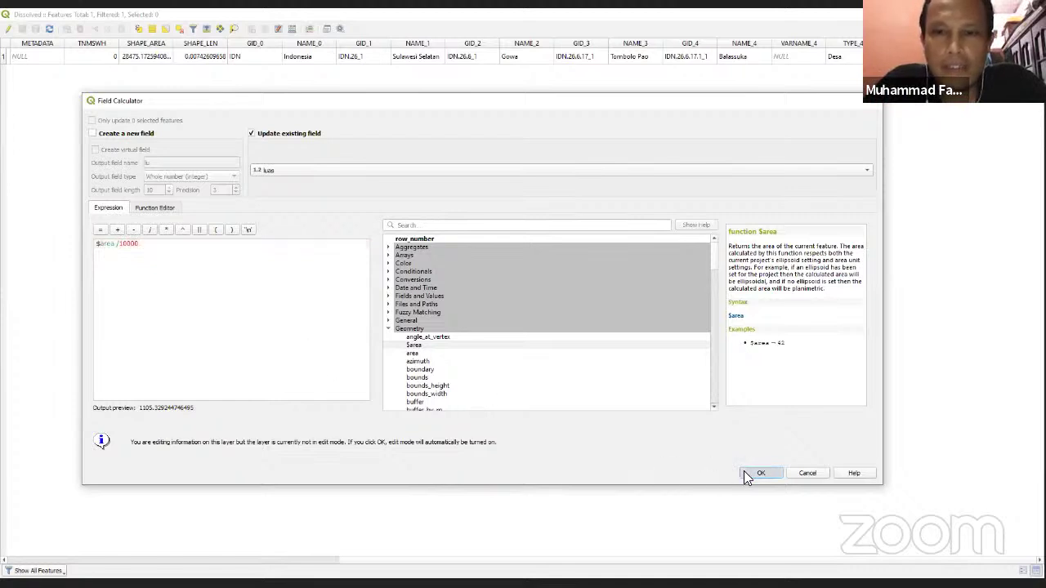
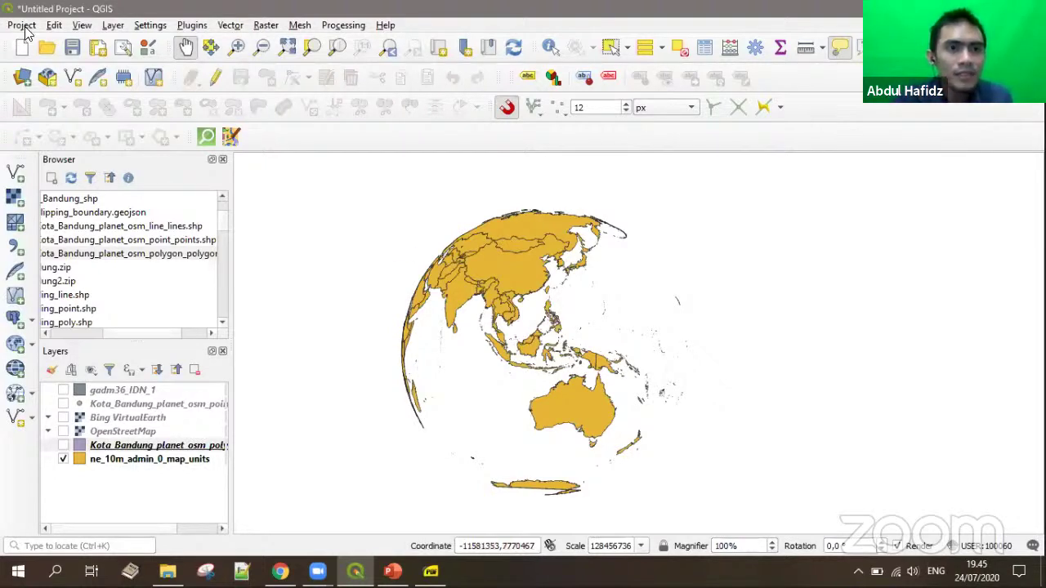
Step: Open the Georeferencer and load the raster SIGI_modified.tif from the DIGITASI folder
click(264, 27)
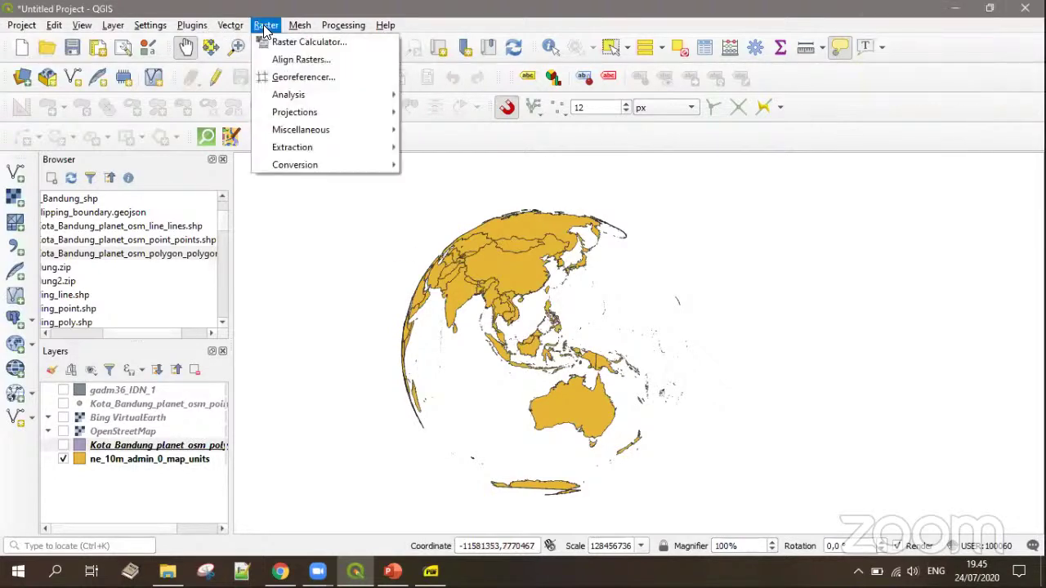
click(299, 77)
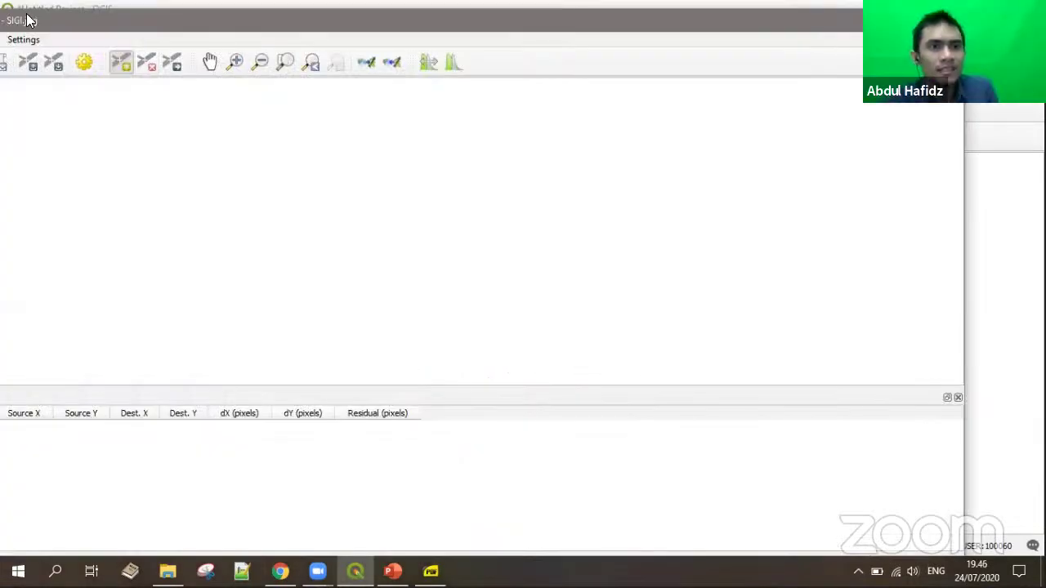
double_click(56, 22)
click(164, 65)
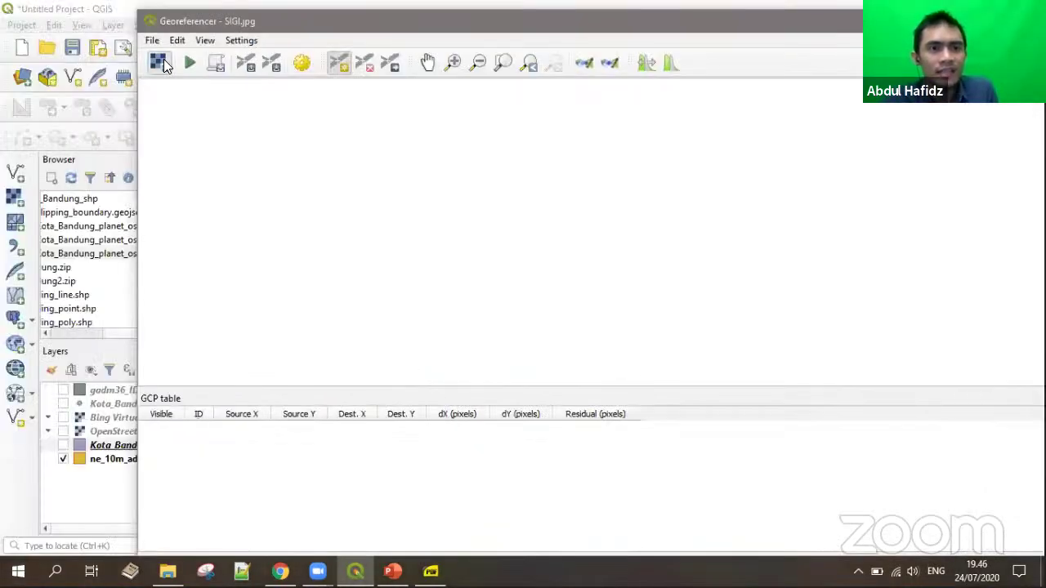
scroll(371, 234, down, 3)
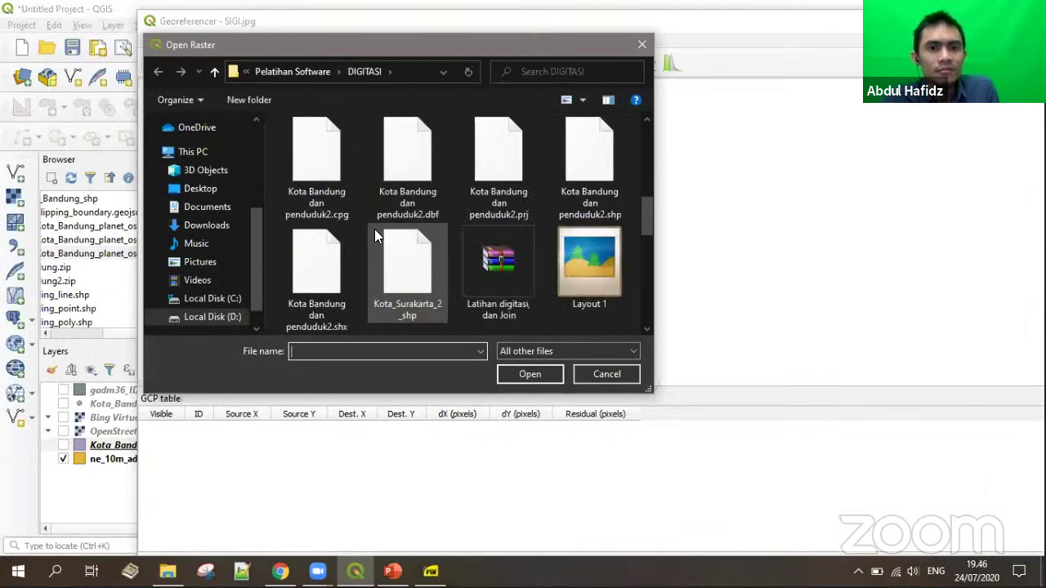
scroll(462, 273, down, 2)
scroll(417, 270, down, 5)
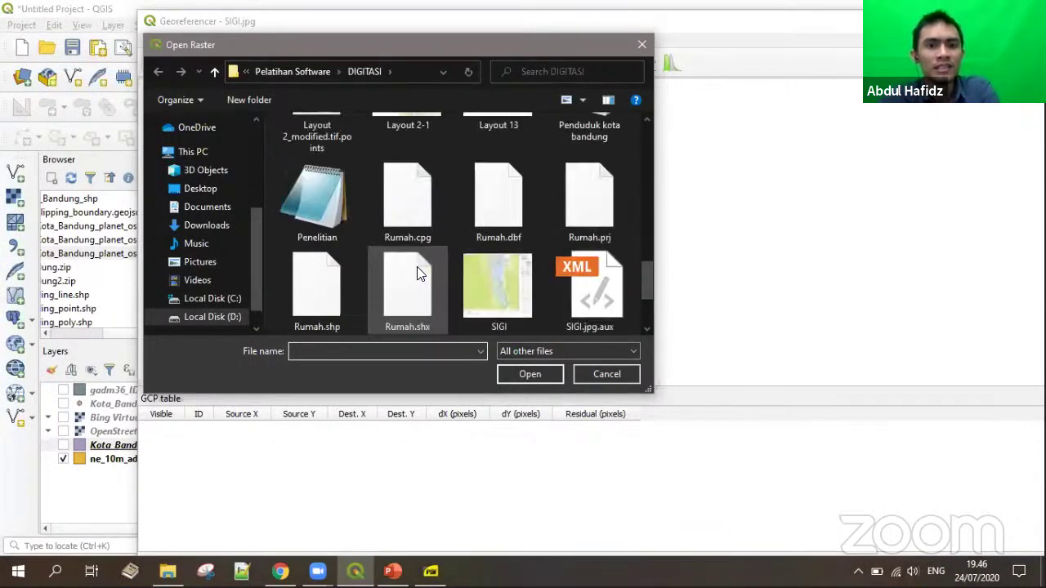
click(303, 280)
double_click(303, 279)
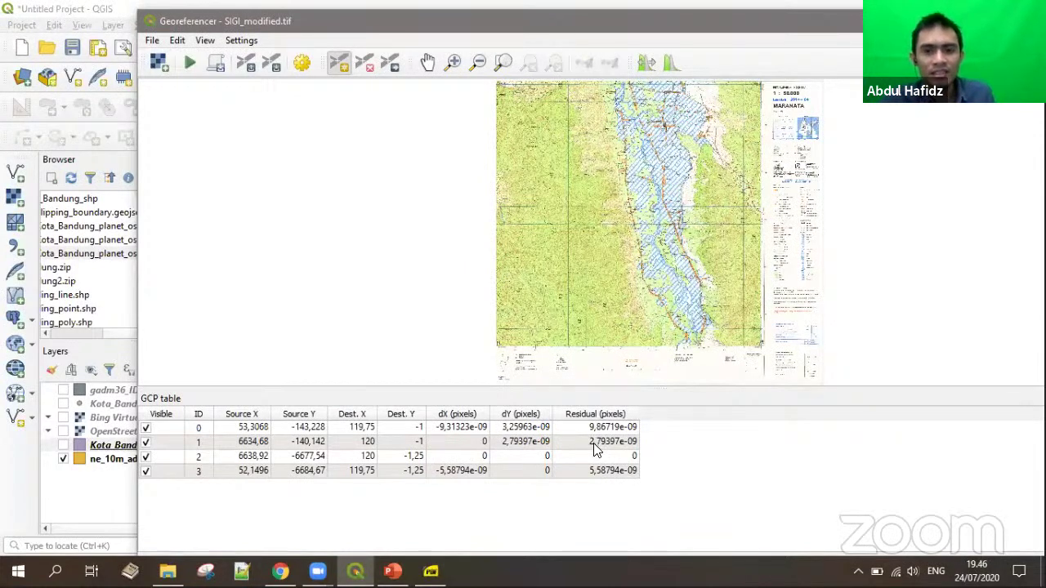
Step: Examine the residual values of the control points in the GCP table
click(595, 413)
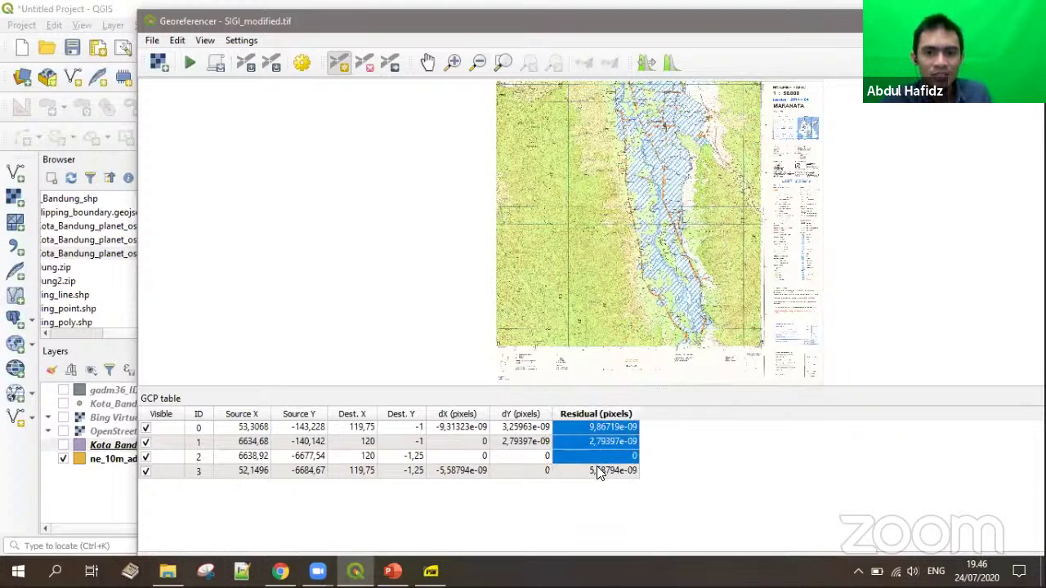
click(615, 427)
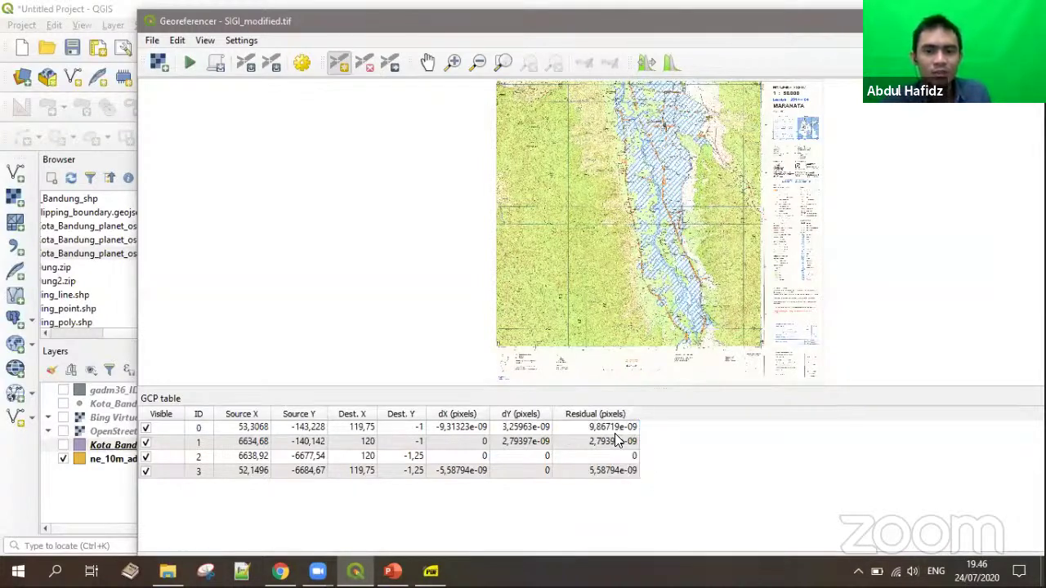
drag(615, 433, 614, 470)
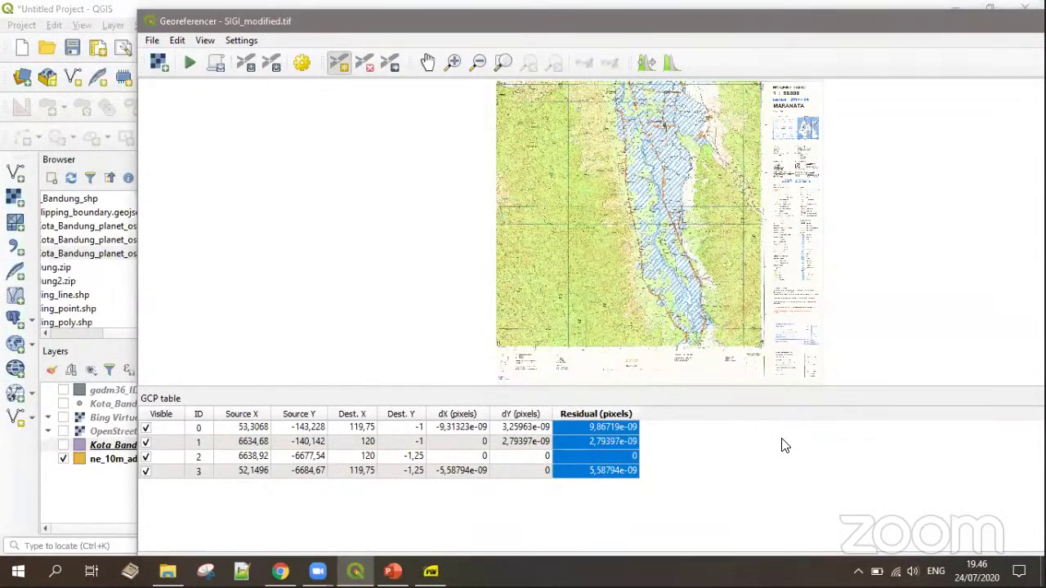
click(724, 455)
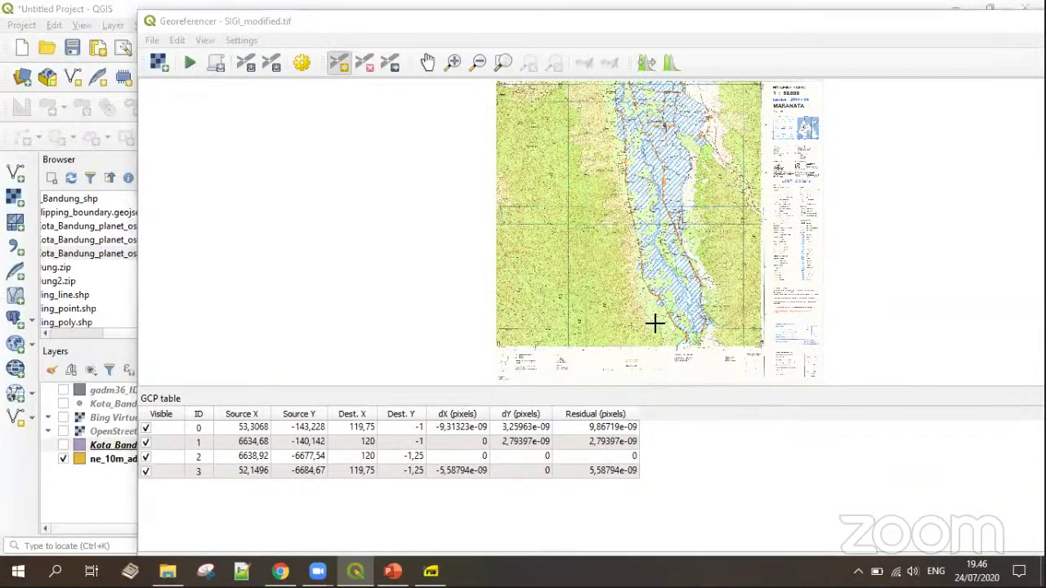
Step: Return to the main map from the Georeferencer and inspect the control point location over Indonesia
drag(950, 24, 923, 100)
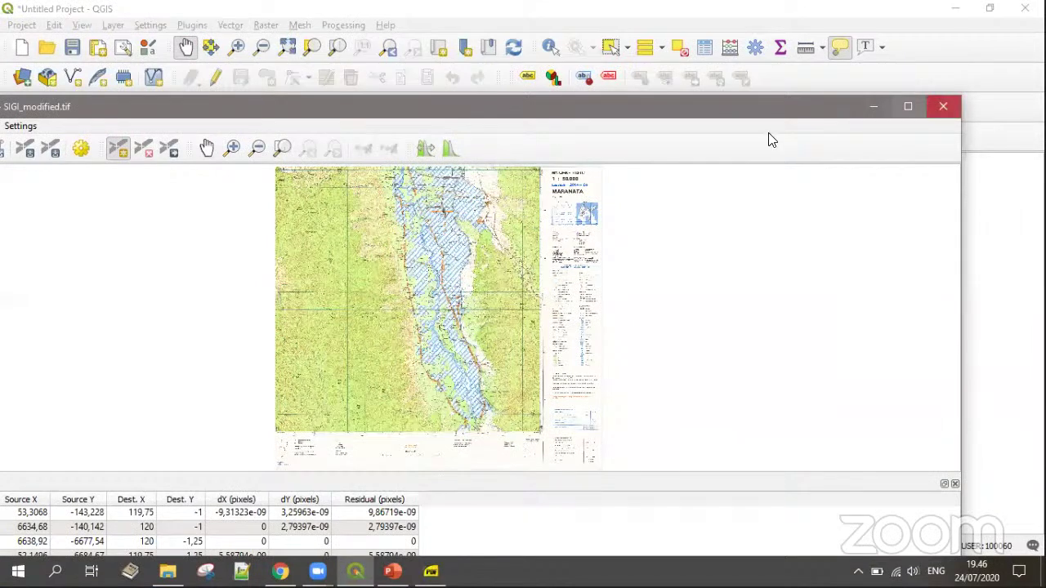
key(alt+Tab)
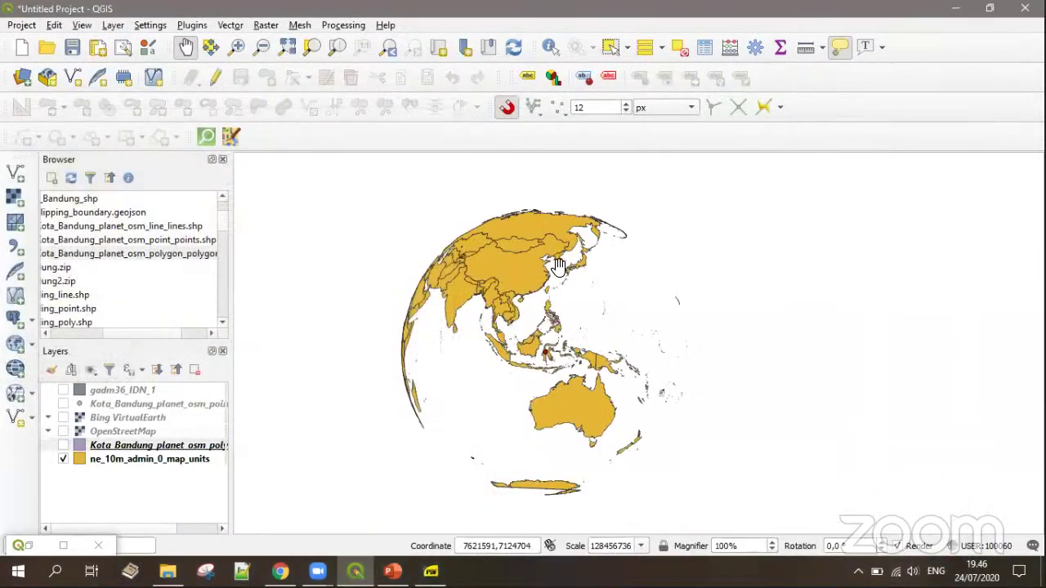
drag(518, 299, 554, 278)
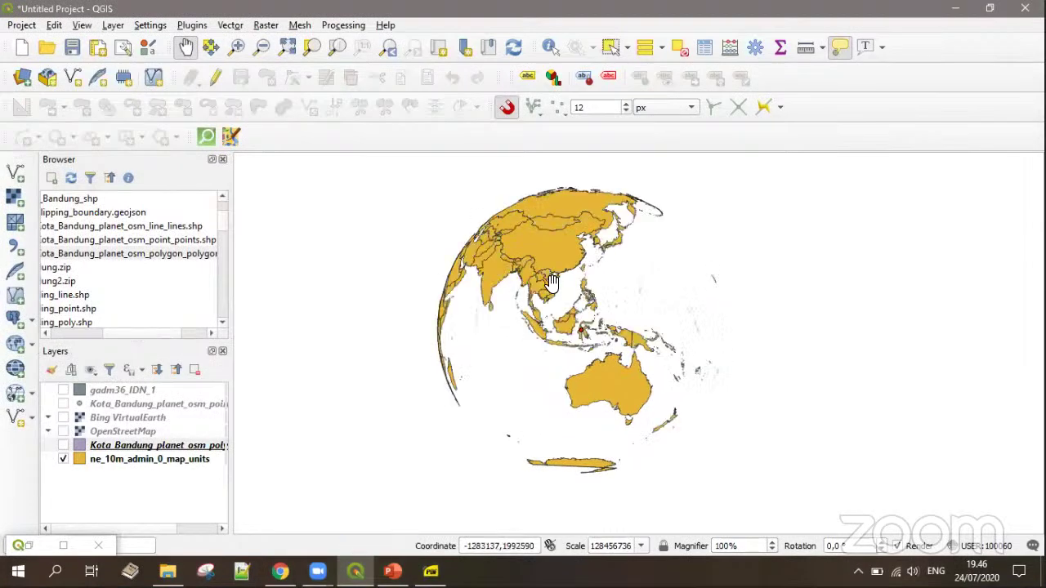
scroll(574, 331, up, 1)
scroll(581, 345, up, 1)
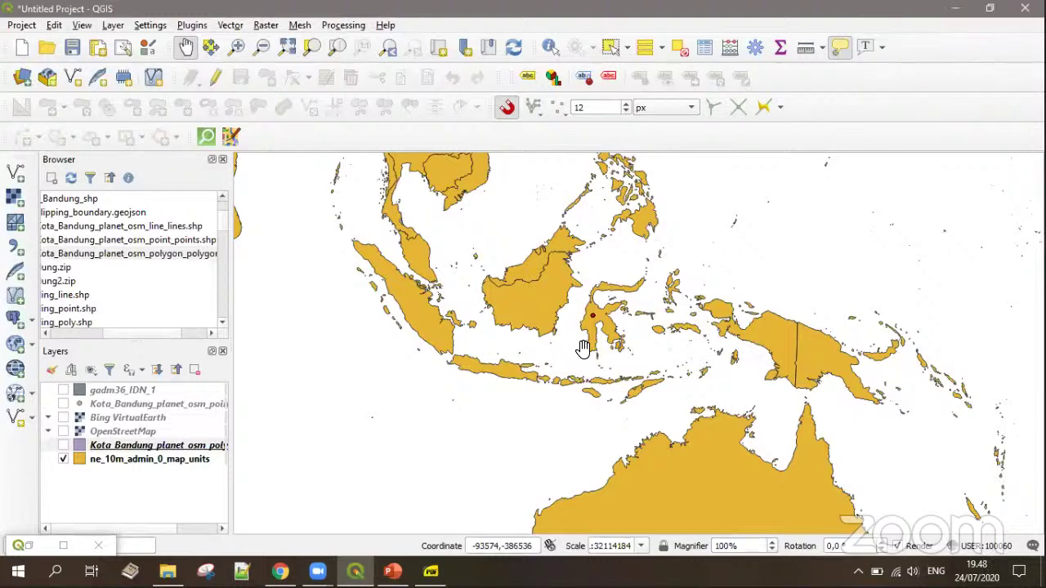
Step: Clear the plugin search to list all installed plugins, enable the Profile tool plugin and close the plugin manager
click(196, 25)
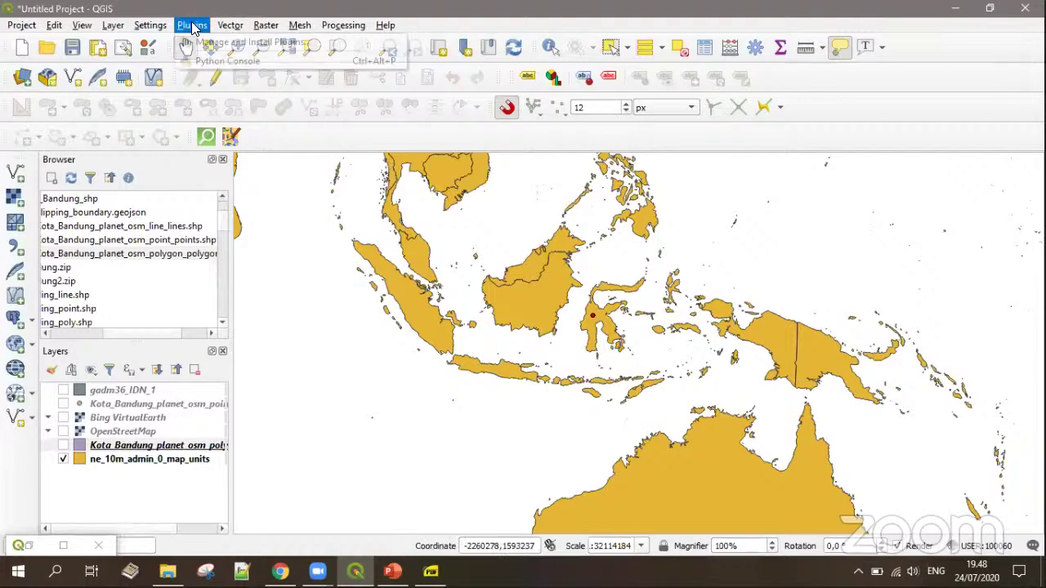
click(210, 44)
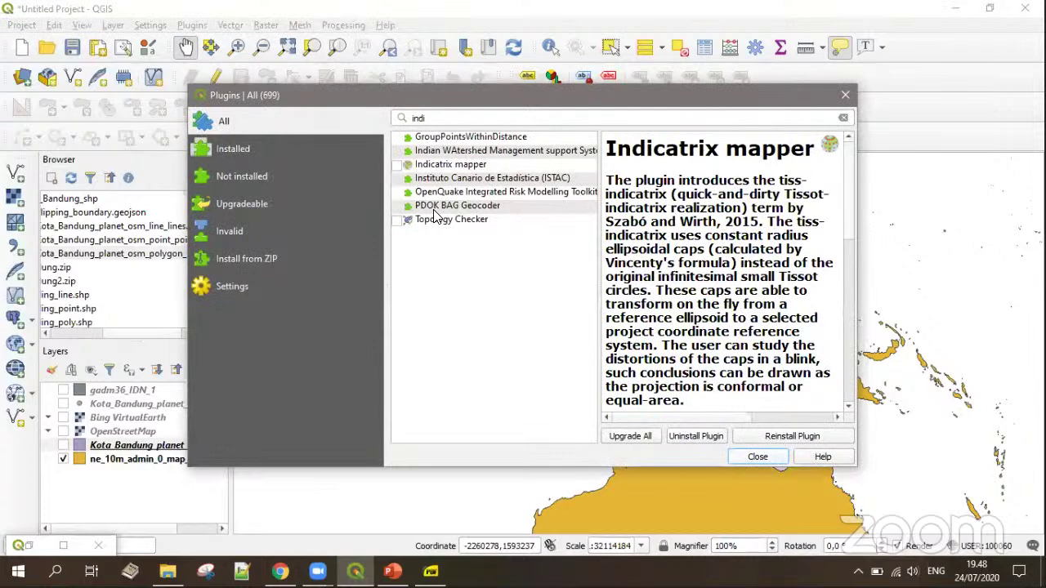
click(225, 150)
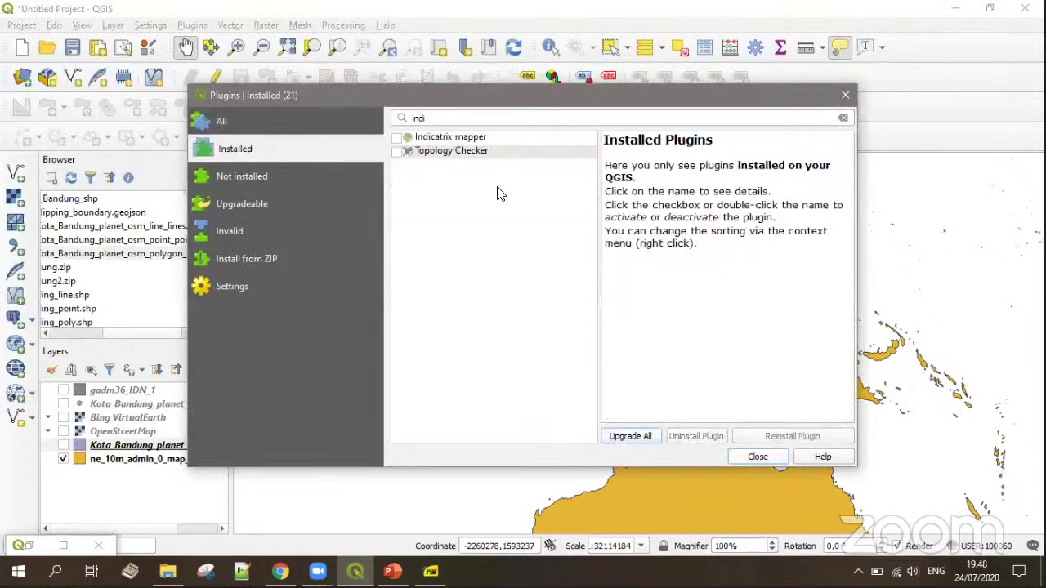
click(843, 117)
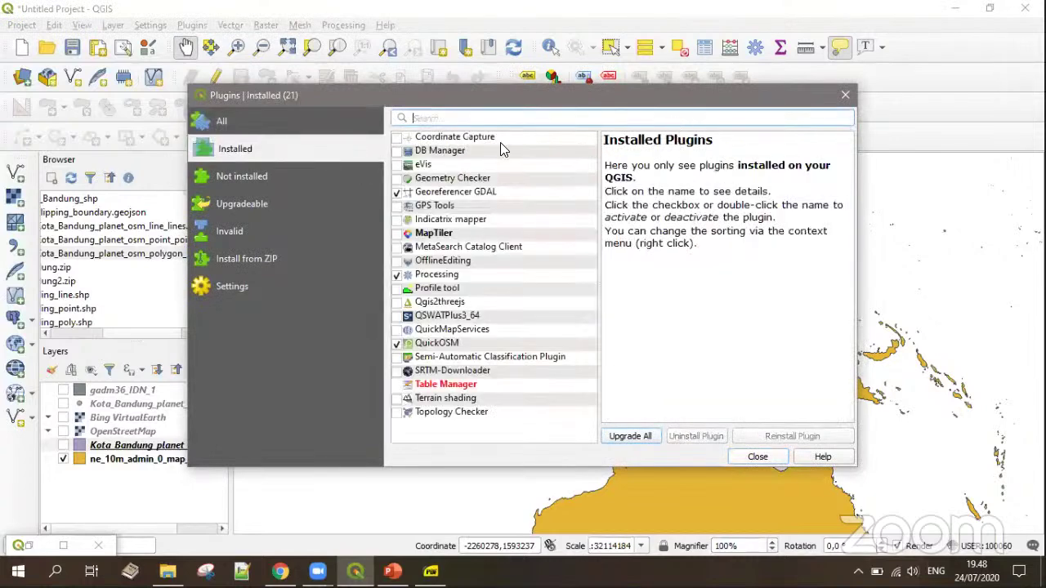
double_click(435, 291)
click(456, 292)
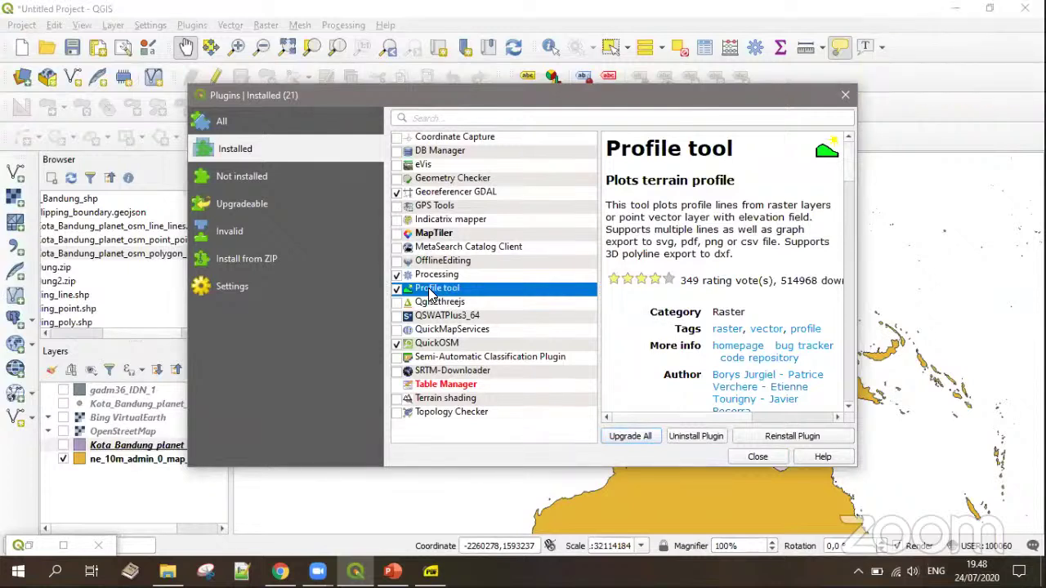
click(780, 456)
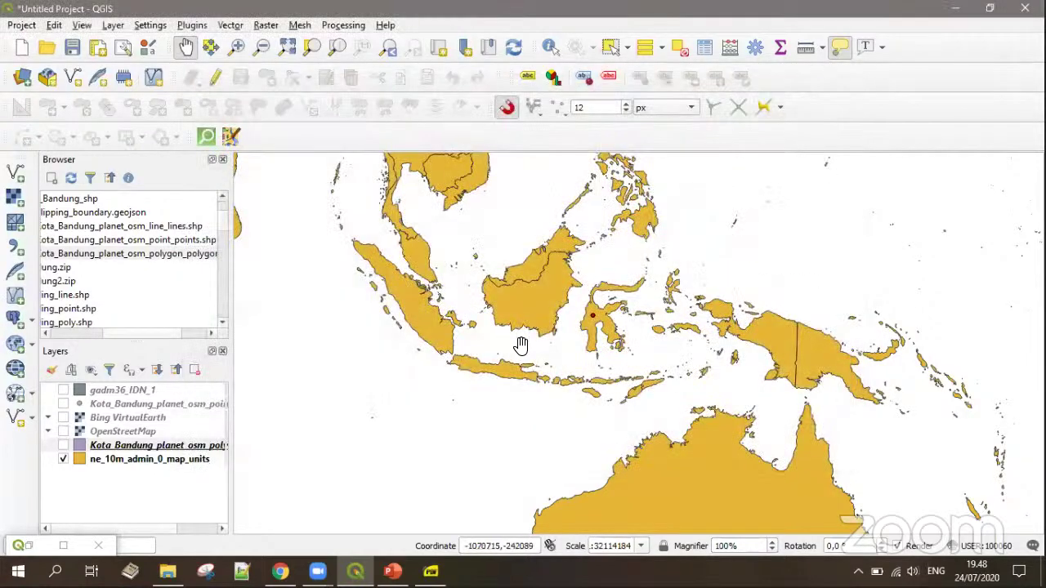
Step: Open the attribute table of ne_10m_admin_0_map_units to review its columns and close it
click(592, 316)
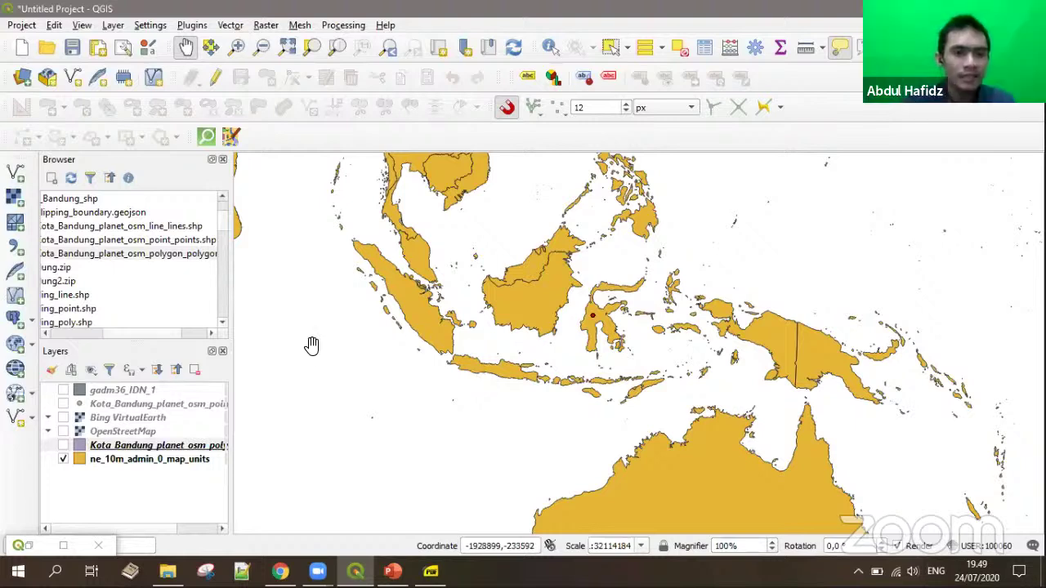
click(119, 459)
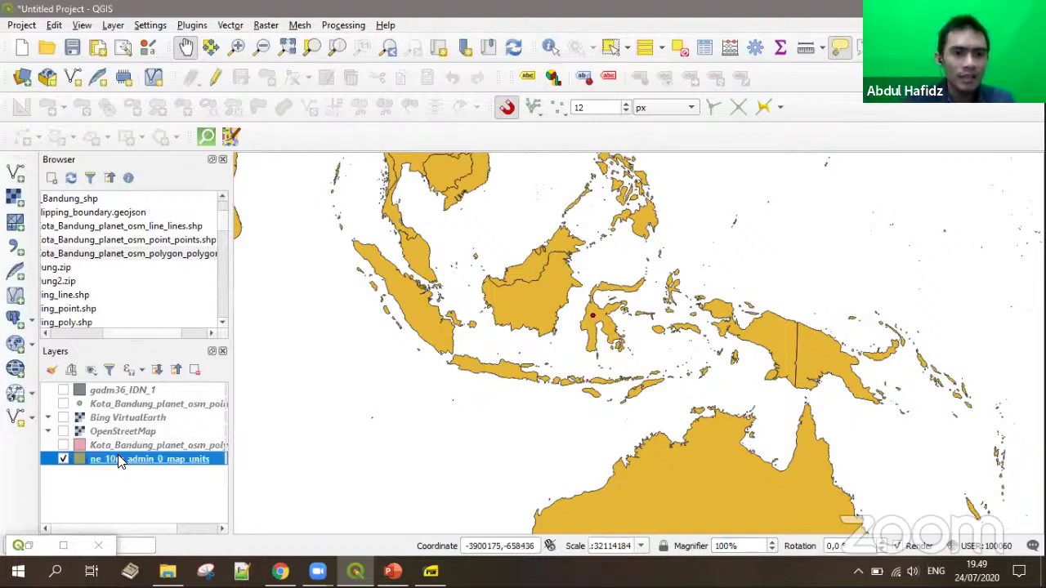
right_click(119, 459)
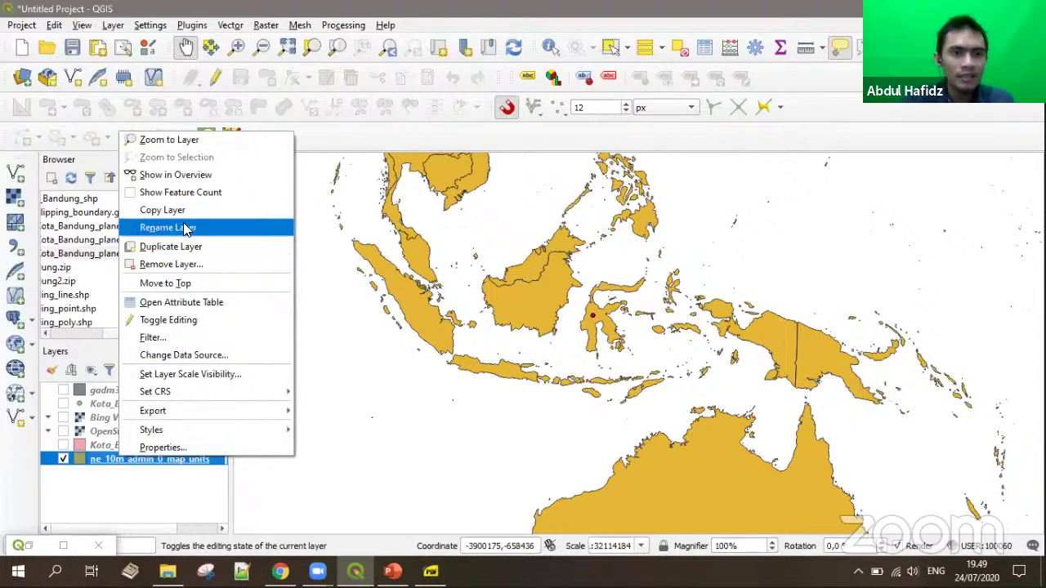
click(178, 302)
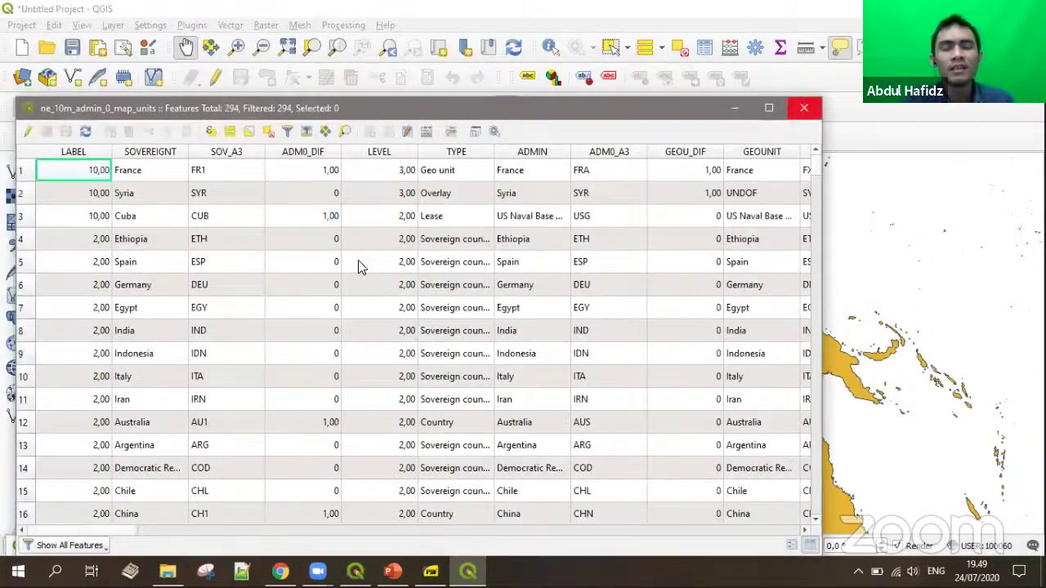
click(804, 108)
Step: Open the Fields properties of ne_10m_admin_0_map_units and turn on editing
right_click(179, 462)
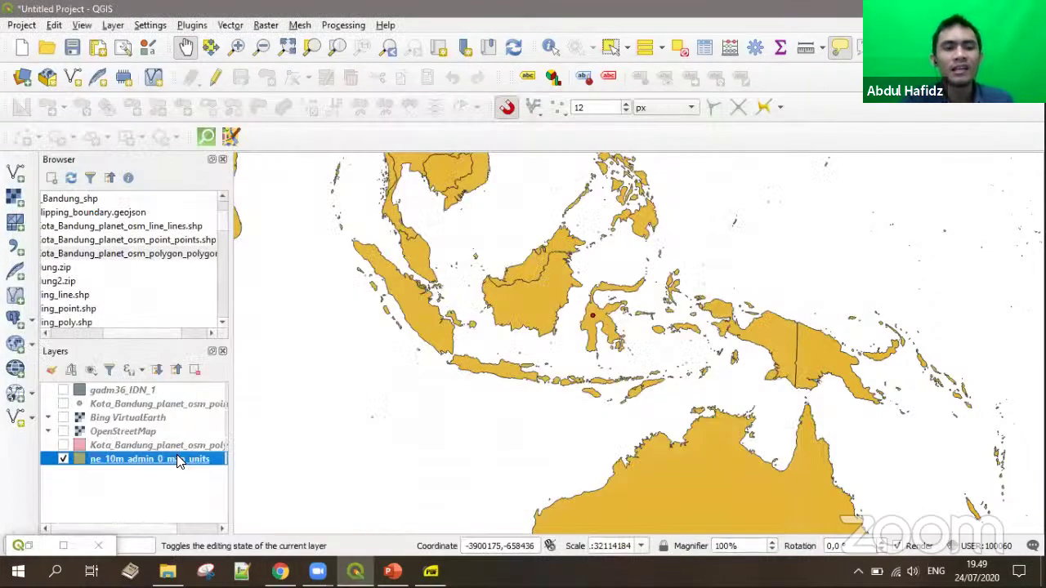
click(222, 444)
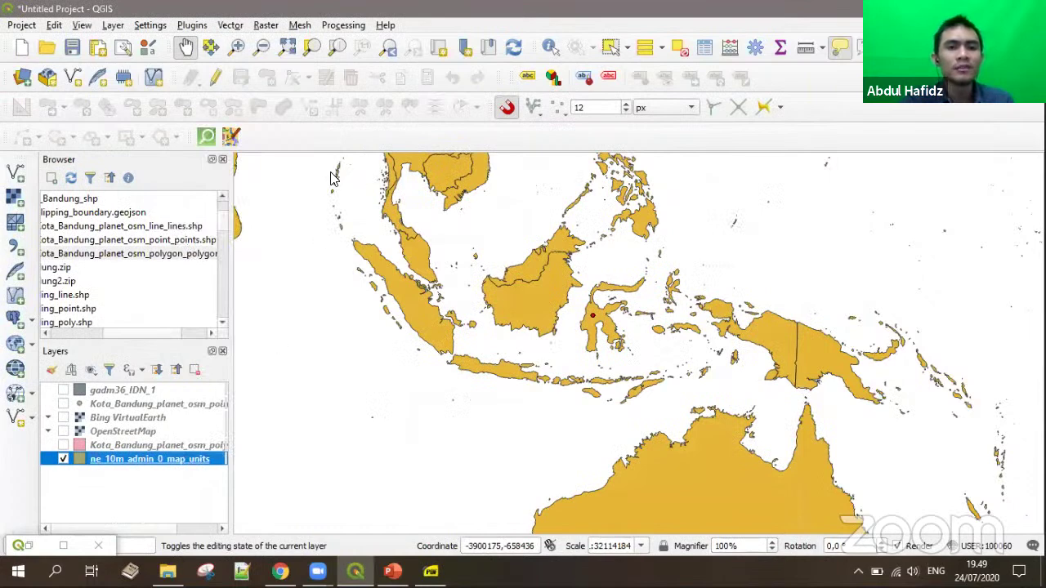
click(322, 278)
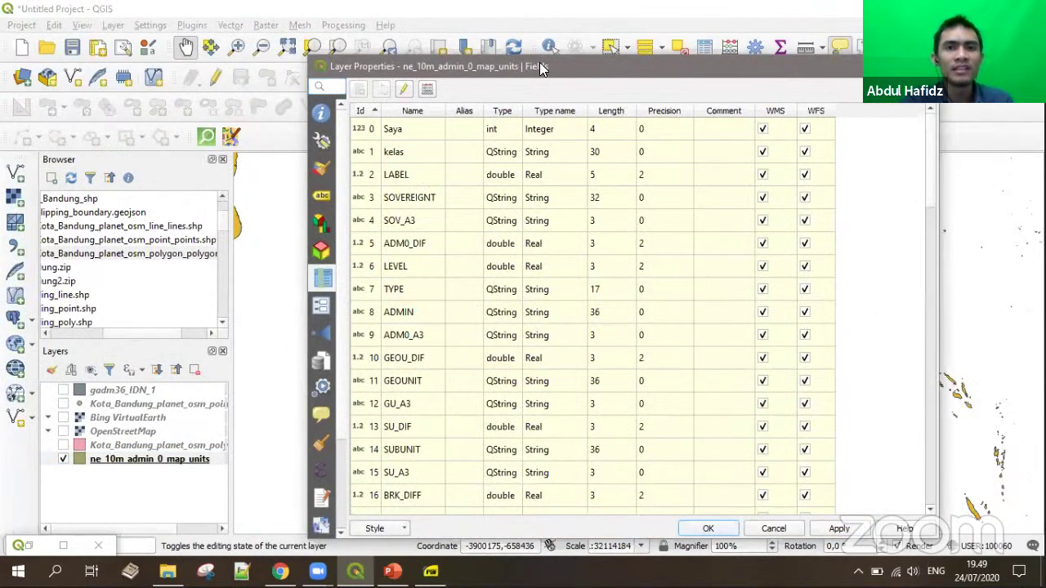
click(404, 90)
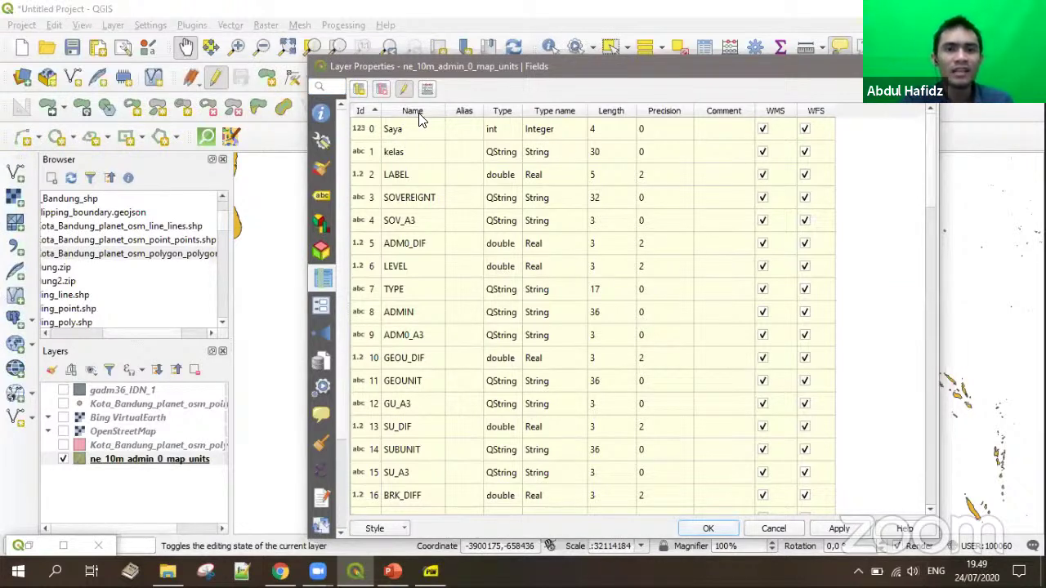
Step: Rename the Saya field to ABSDAS
click(416, 122)
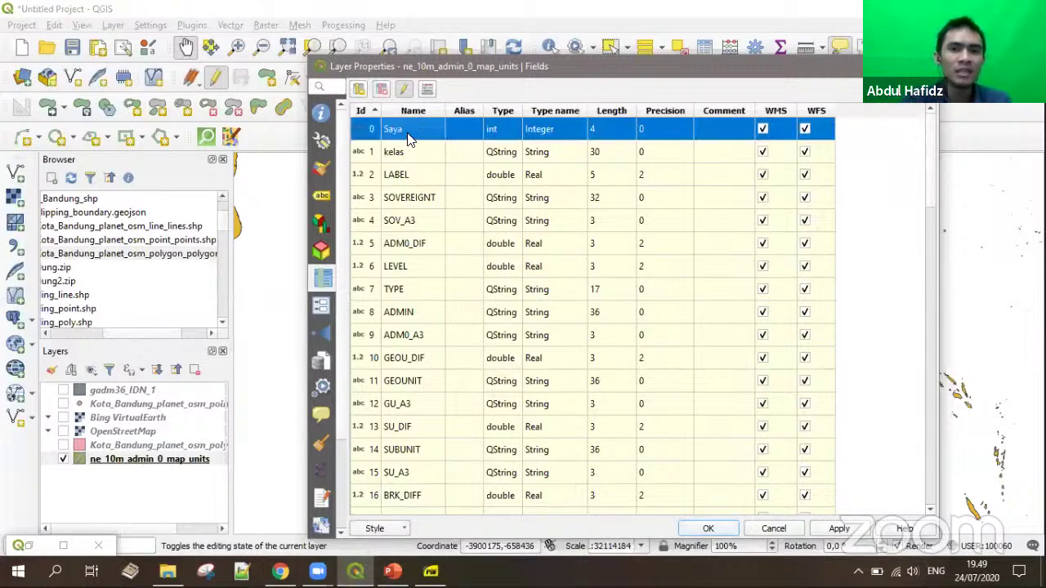
double_click(410, 131)
click(405, 157)
double_click(404, 129)
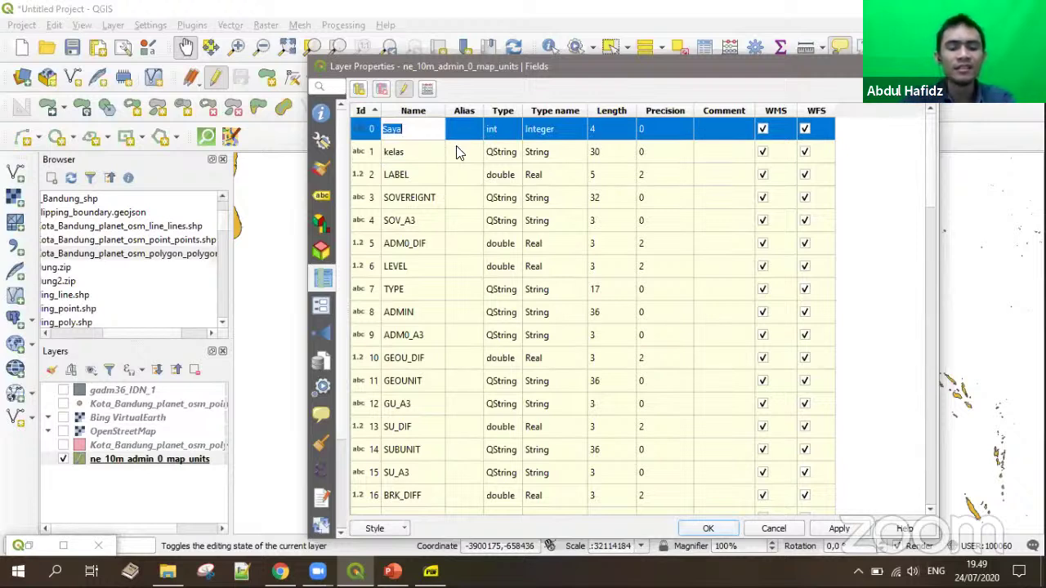
text(ABSDAS)
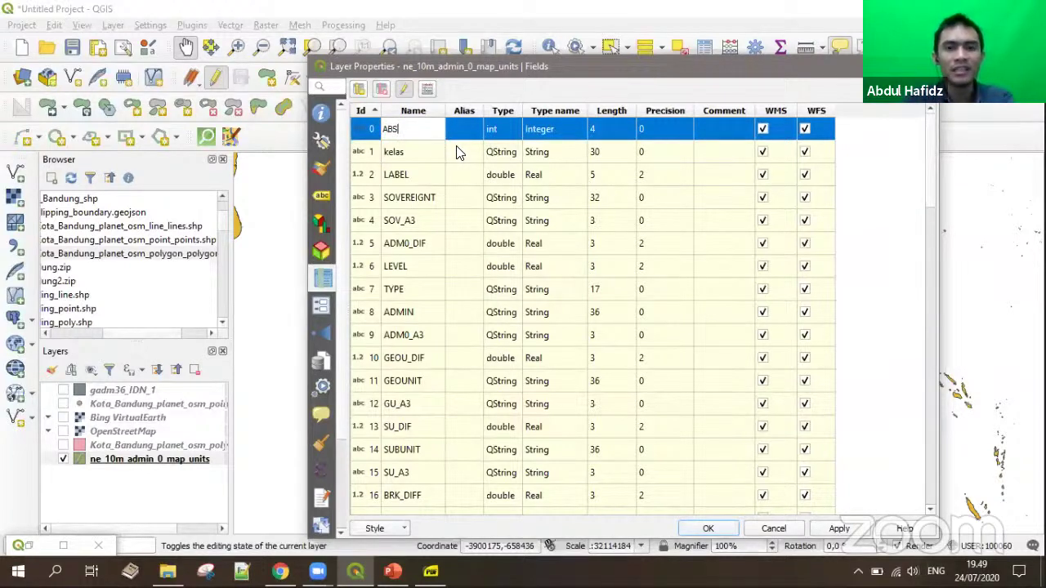
Step: Rename the kelas field to AKSLAKSL and accept the layer properties
click(429, 159)
double_click(429, 158)
text(AKSLAKSL:A)
key(BackSpace)
key(BackSpace)
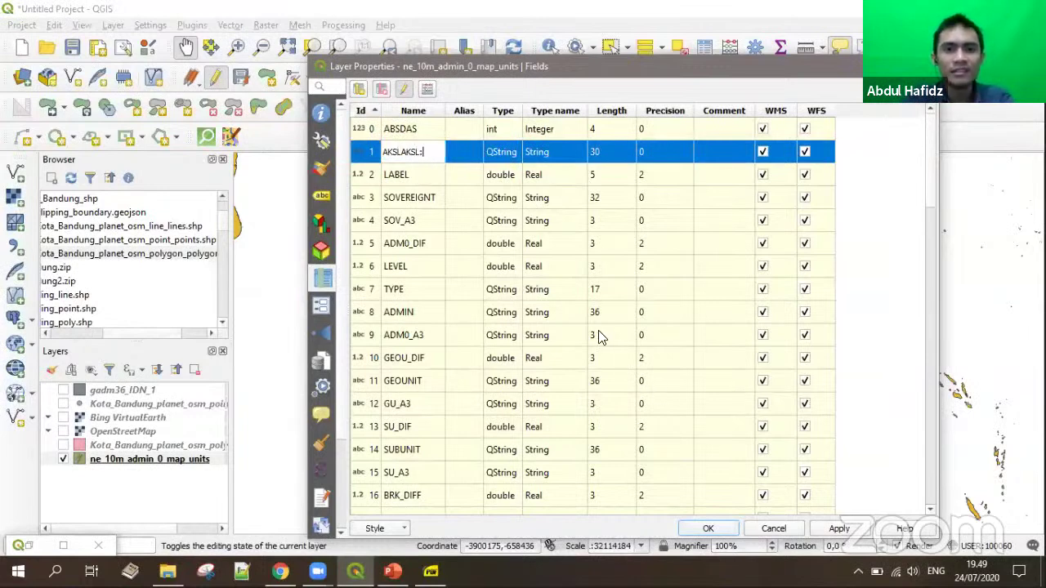
key(Return)
click(709, 528)
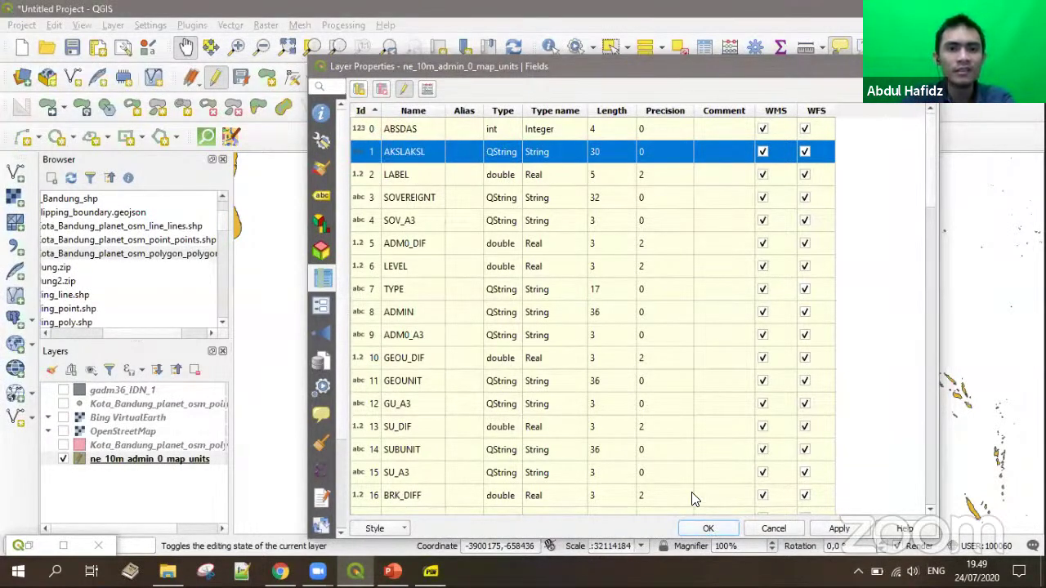
Step: End editing on ne_10m_admin_0_map_units, saving the field renames, and open its attribute table
click(90, 460)
right_click(89, 460)
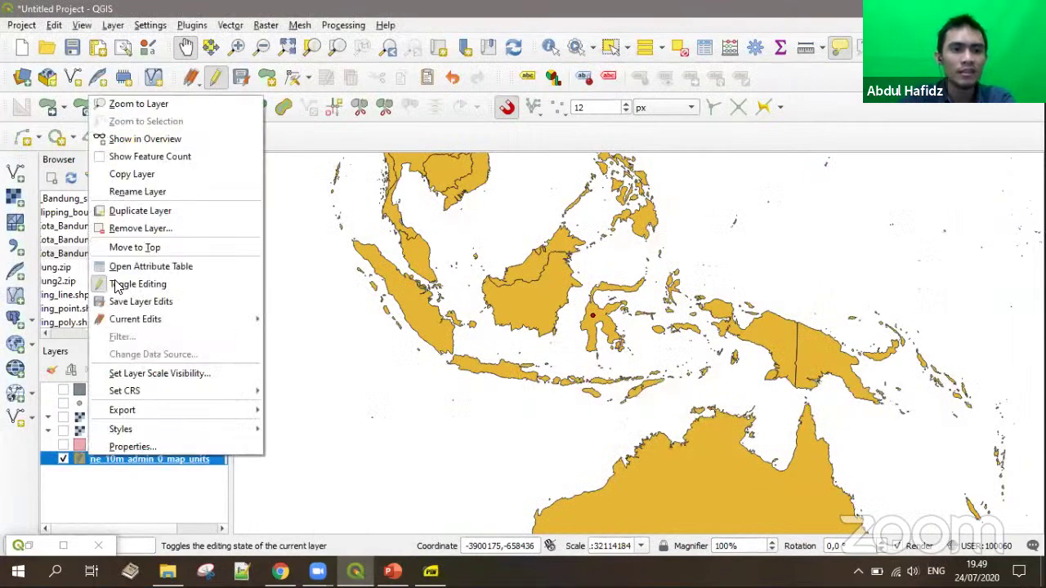
click(121, 283)
click(519, 294)
right_click(90, 459)
click(153, 303)
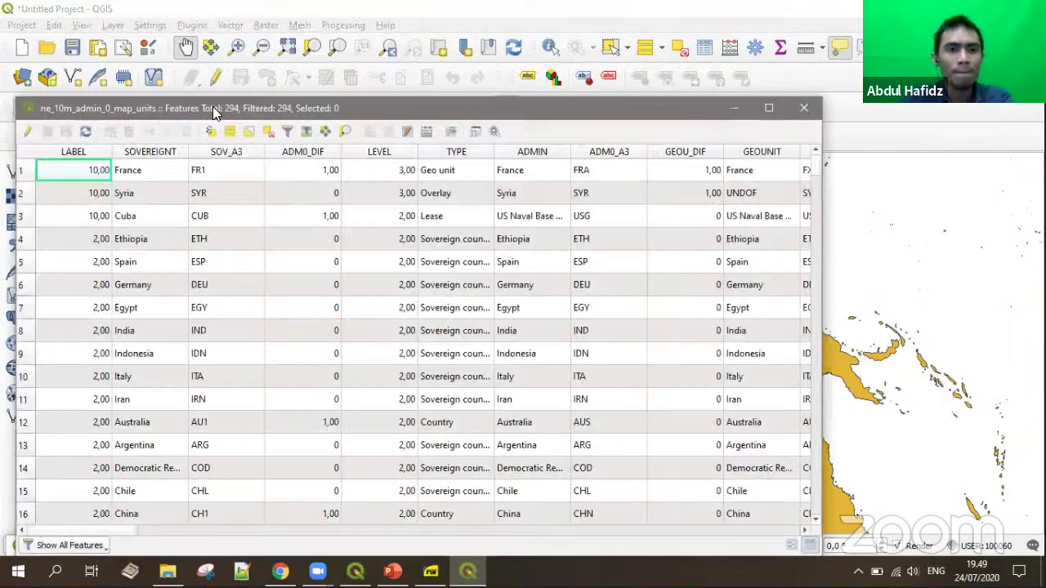
Step: Check the renamed ABSDAS and AKSLAKSL fields in the attribute table, sort the records by ABSDAS in descending order, and close the table
drag(140, 528, 735, 523)
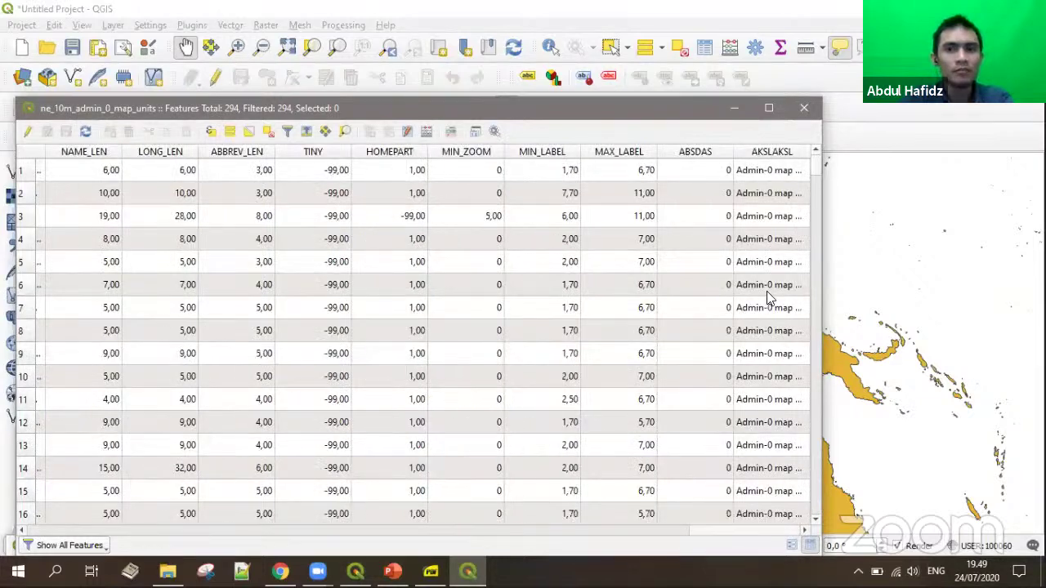
click(698, 172)
click(772, 173)
click(708, 193)
click(760, 174)
click(695, 172)
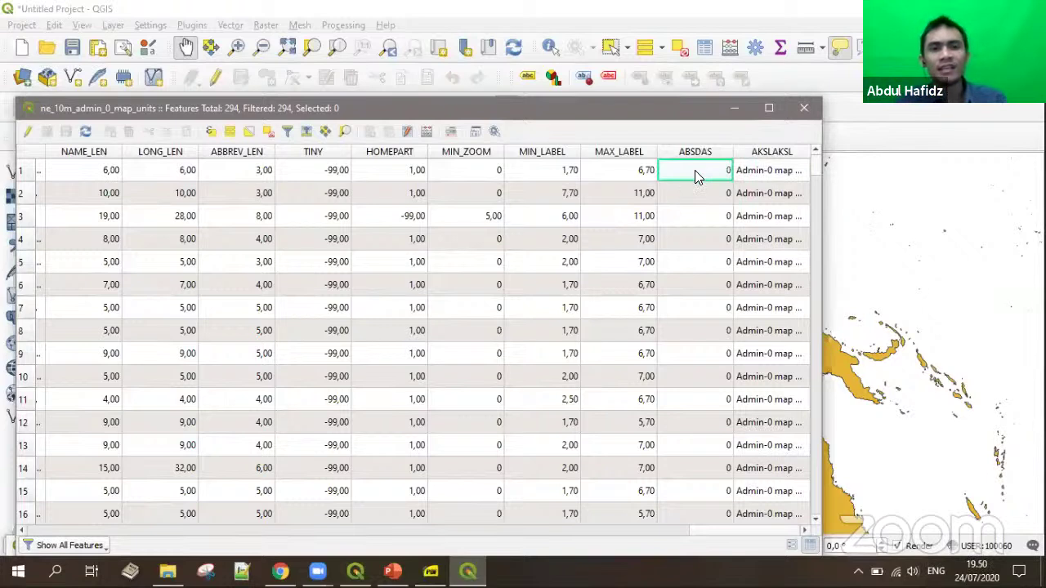
click(701, 155)
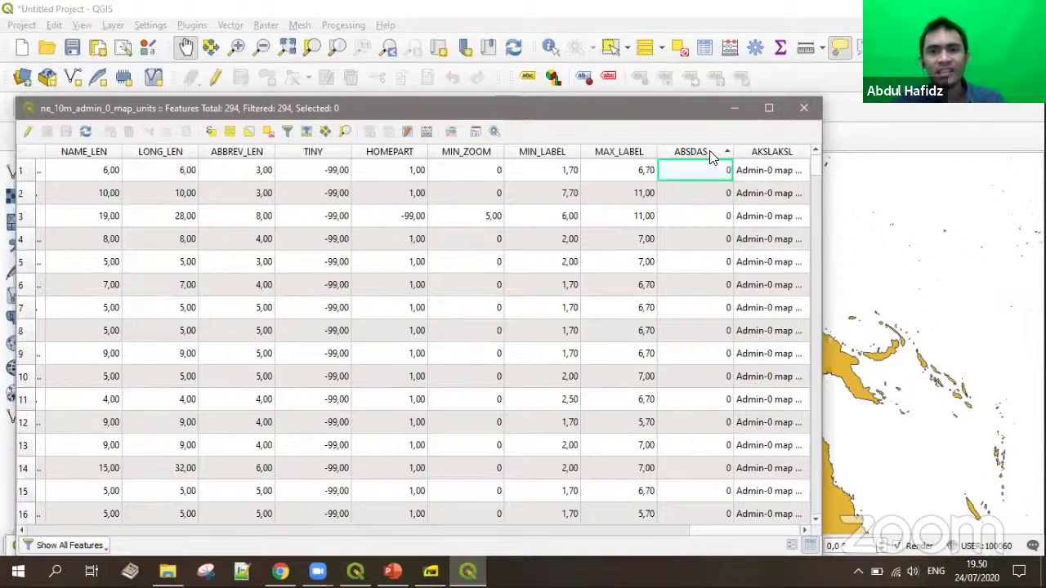
click(703, 154)
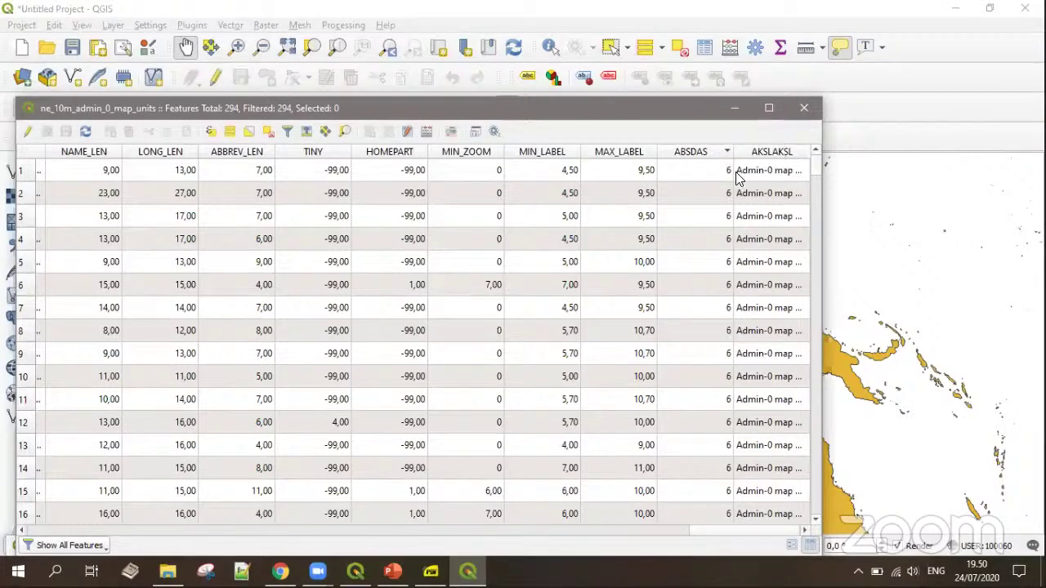
click(806, 111)
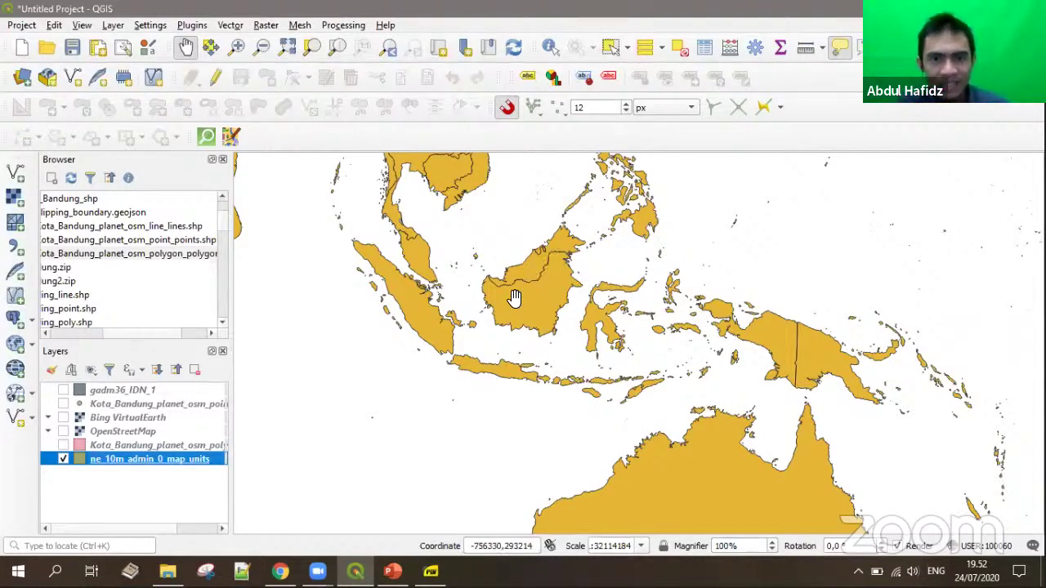
Step: Create a new print layout with an automatically generated title from the map view zoomed in on Indonesia
scroll(516, 296, up, 1)
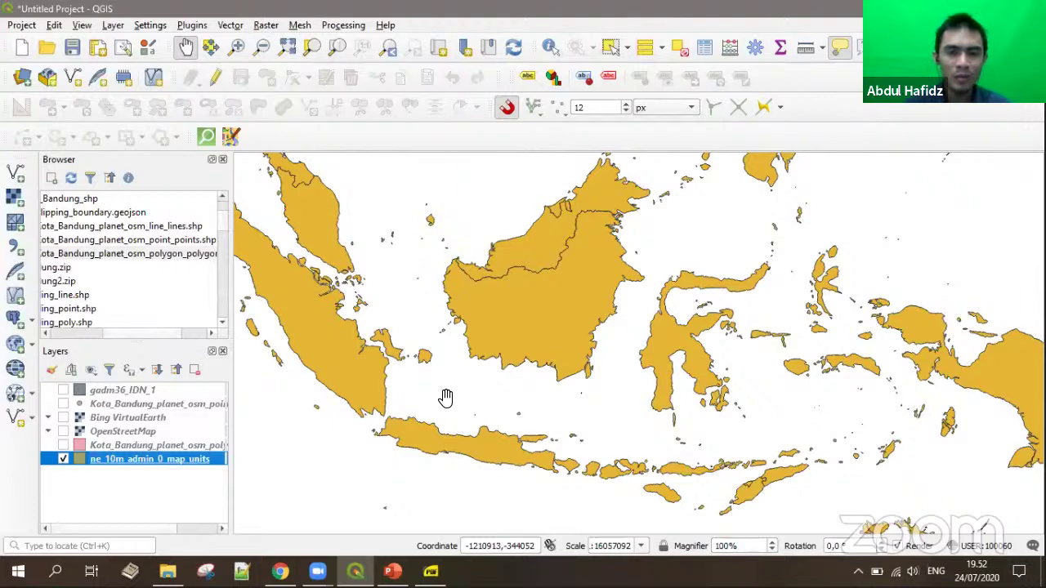
key(ctrl+p)
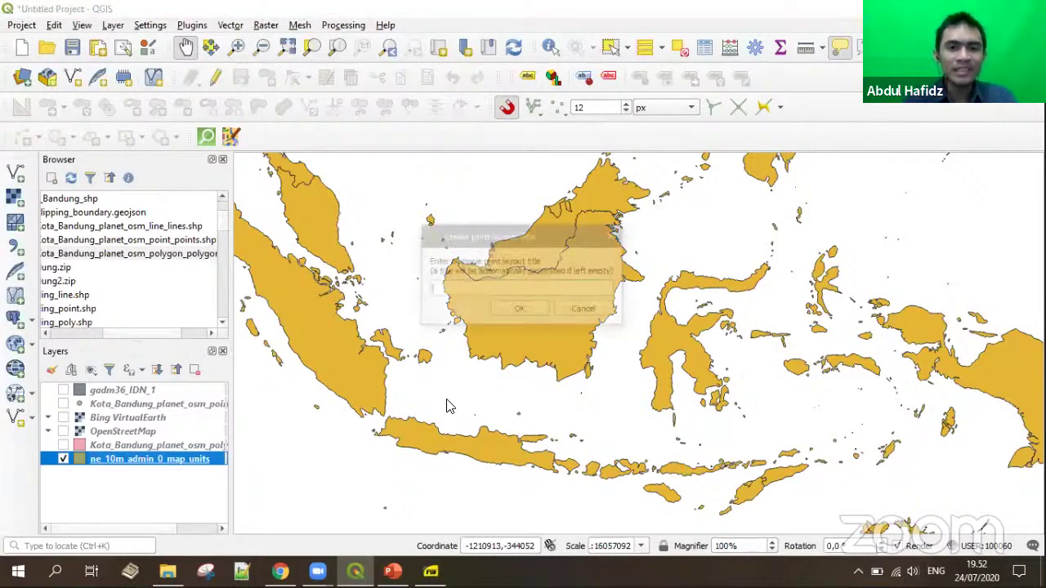
key(Return)
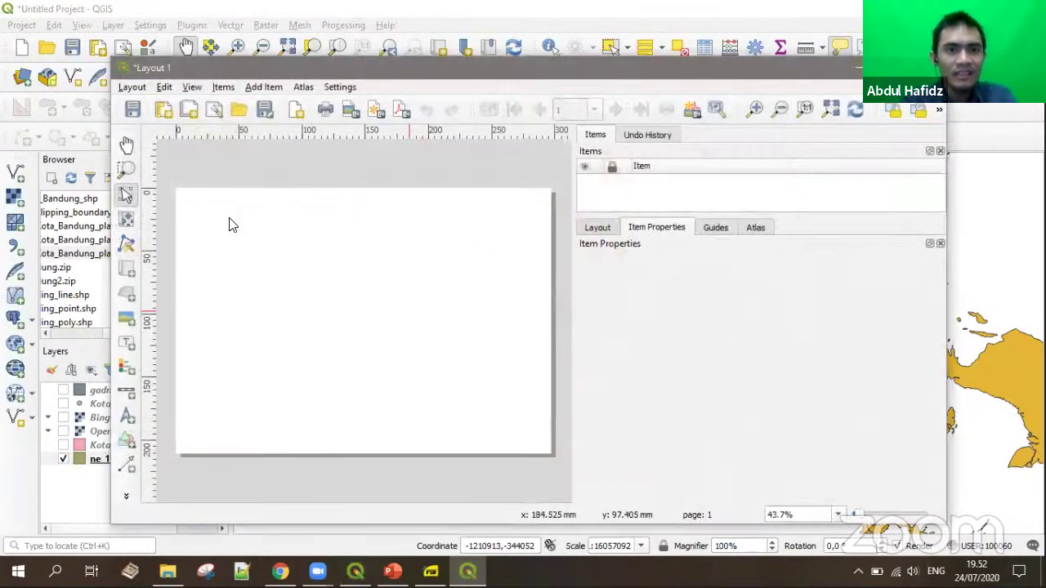
Step: Add a map of the current view to the layout page, about 200 × 140 mm, and adjust its position
click(129, 271)
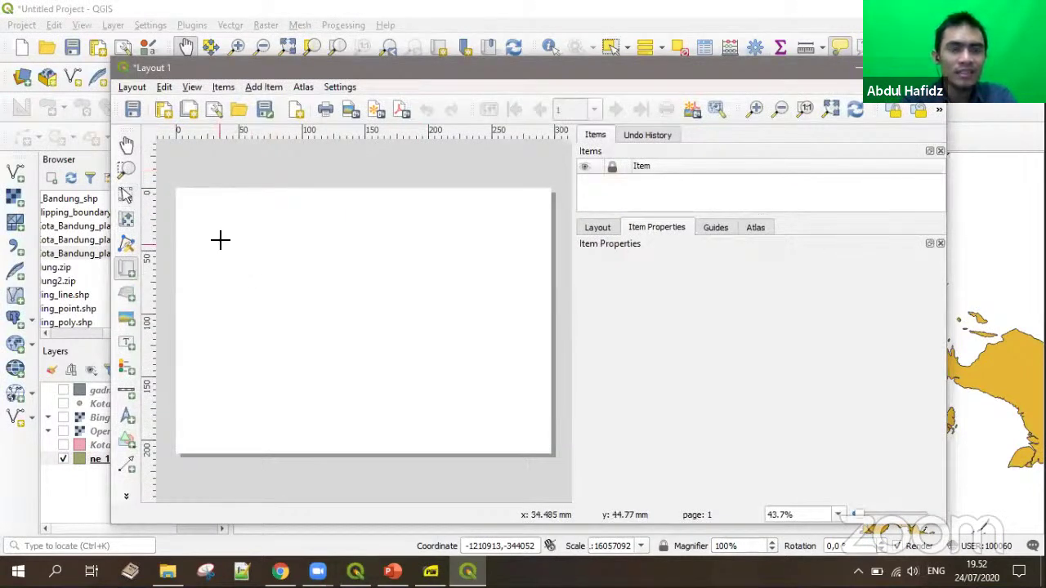
drag(257, 256, 480, 409)
drag(321, 324, 272, 291)
drag(425, 375, 464, 403)
click(495, 409)
Step: In the main map window, show only the Kota_Bandung_planet_osm polygon layer, hiding ne_10m_admin_0_map_units, and zoom to its extent
click(292, 7)
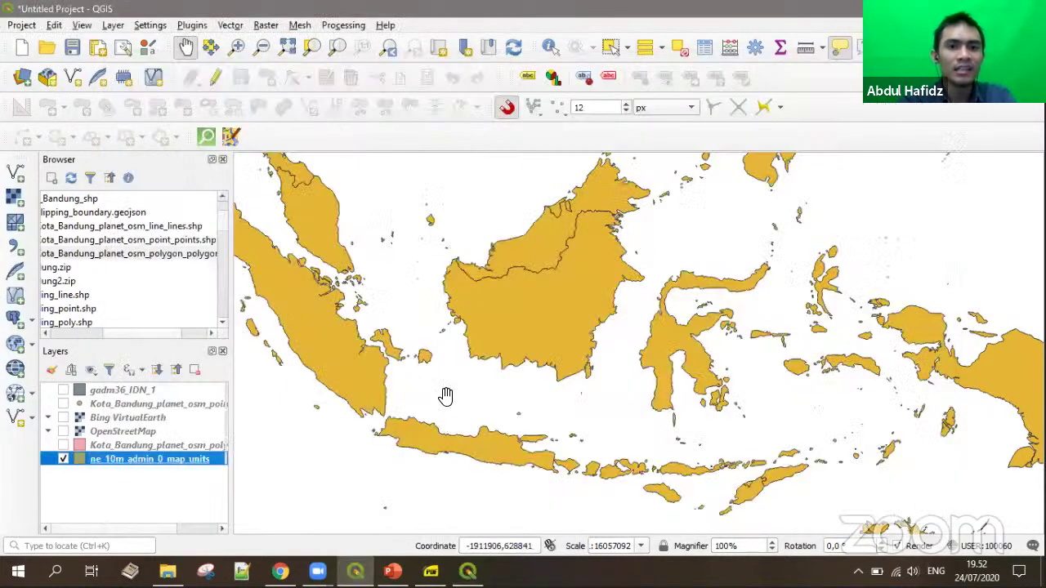
scroll(373, 362, down, 5)
scroll(375, 363, up, 2)
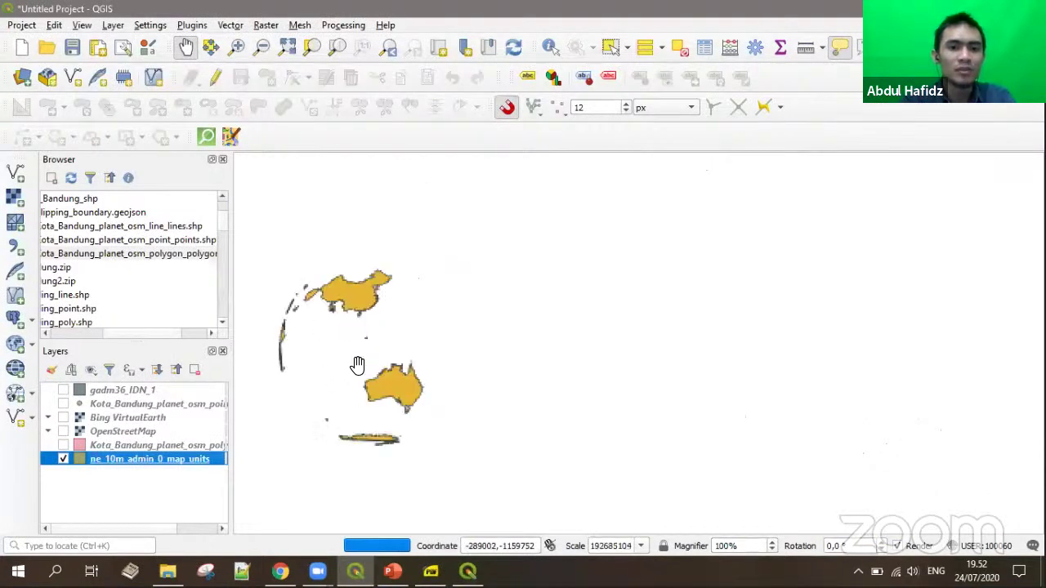
click(63, 445)
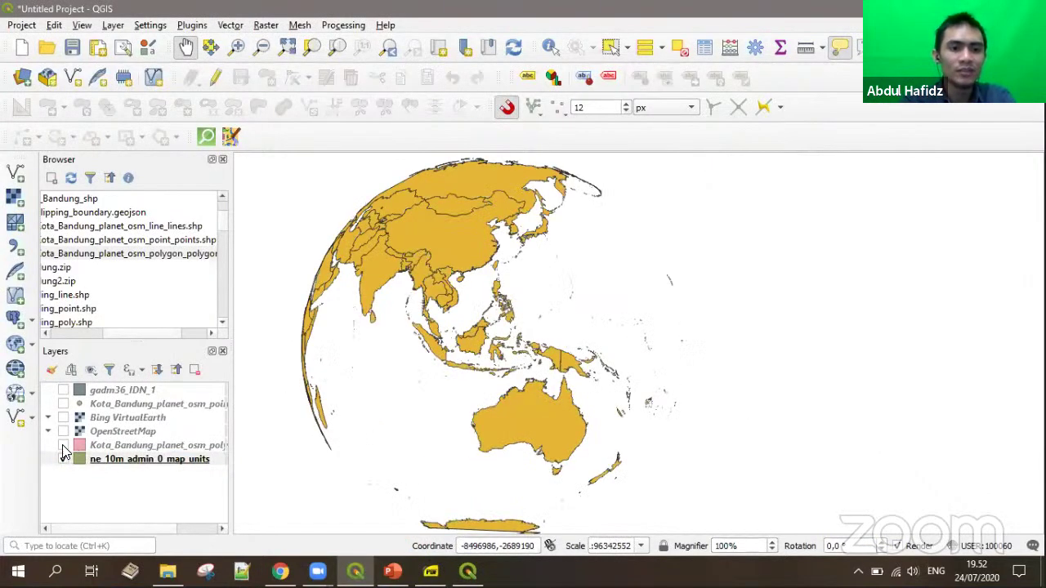
click(70, 460)
click(64, 459)
right_click(85, 446)
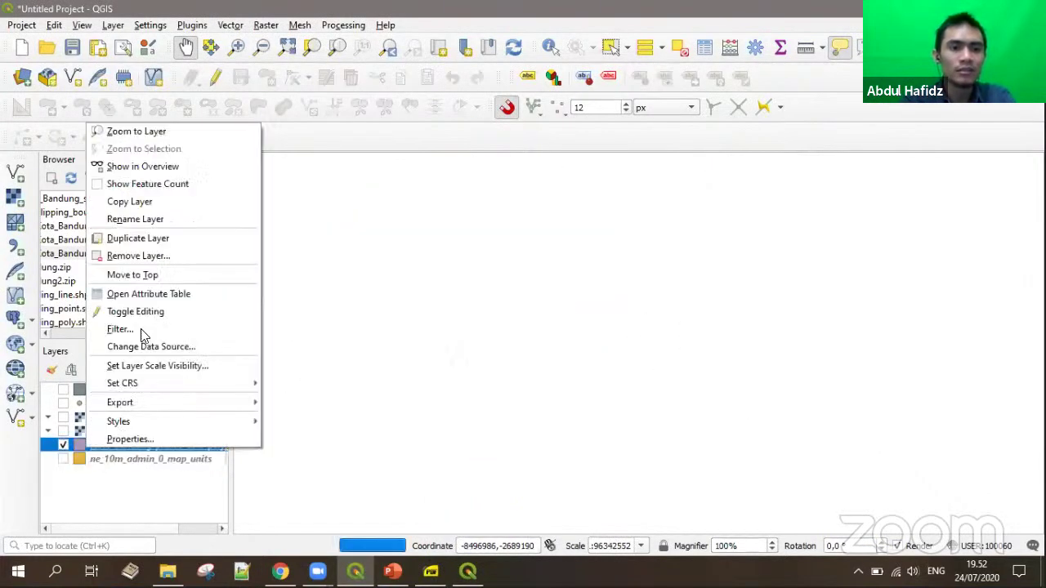
click(114, 131)
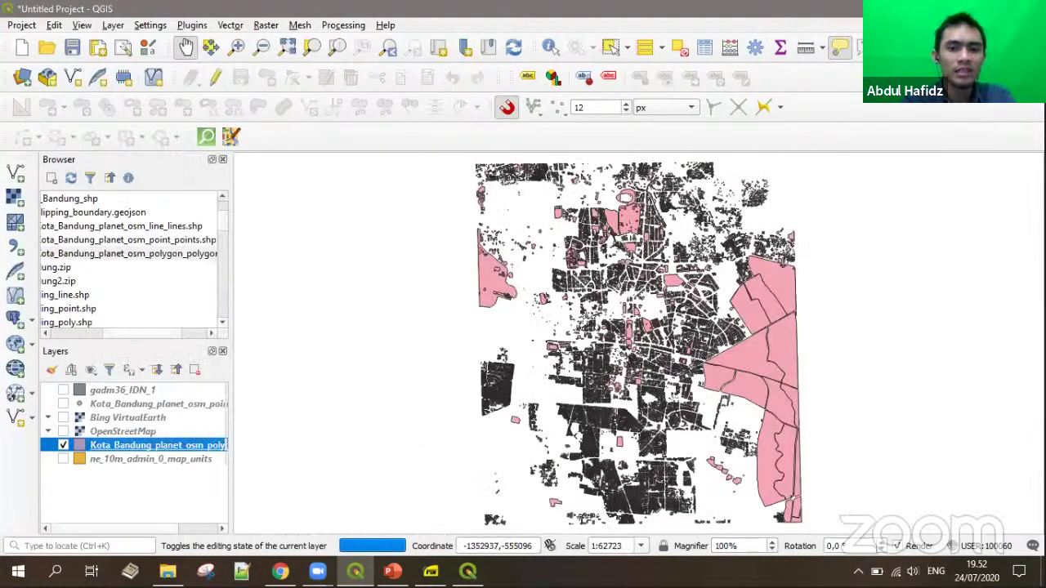
Step: Return to Layout 1, maximise its window and fit the whole page in view
click(468, 571)
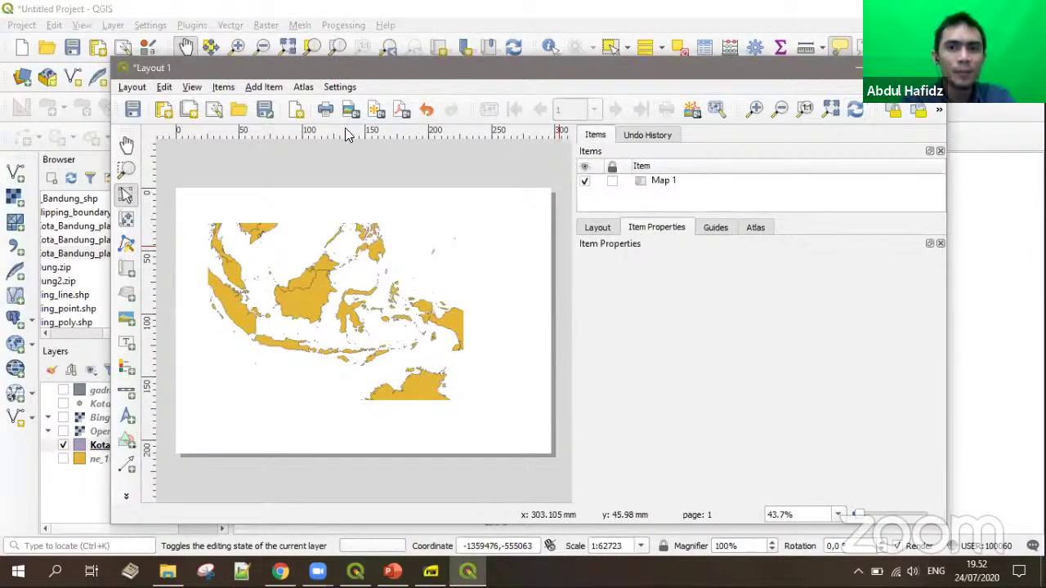
double_click(712, 68)
scroll(205, 199, up, 3)
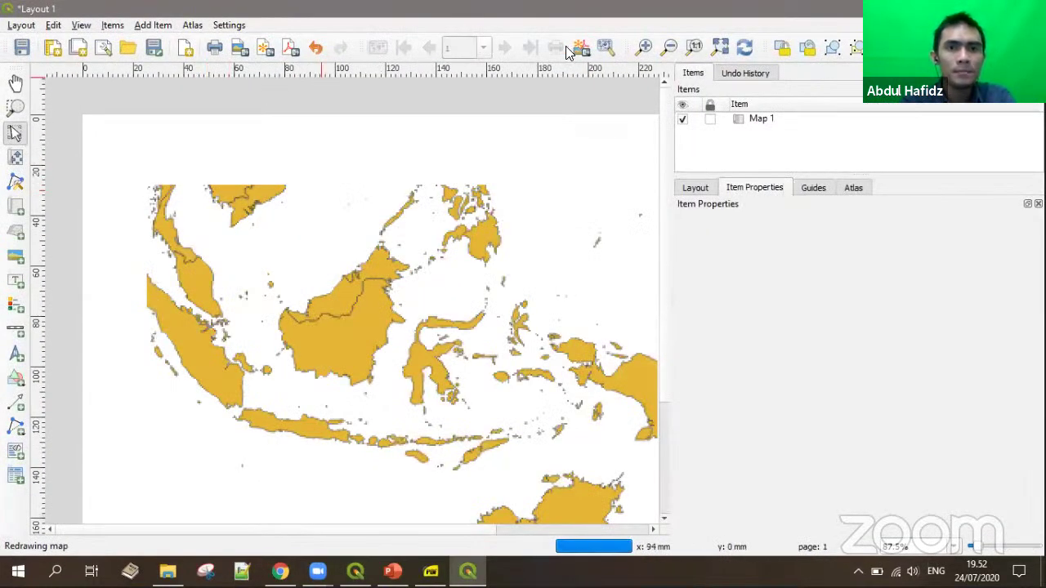
click(720, 46)
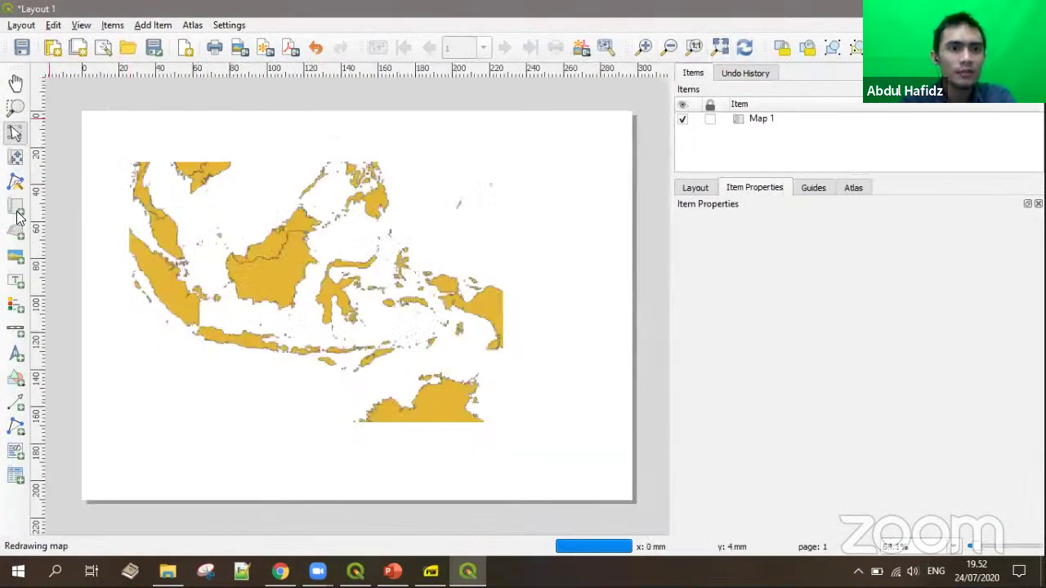
Step: Refresh Map 1 in the layout and lock its layers and layer styles
click(342, 296)
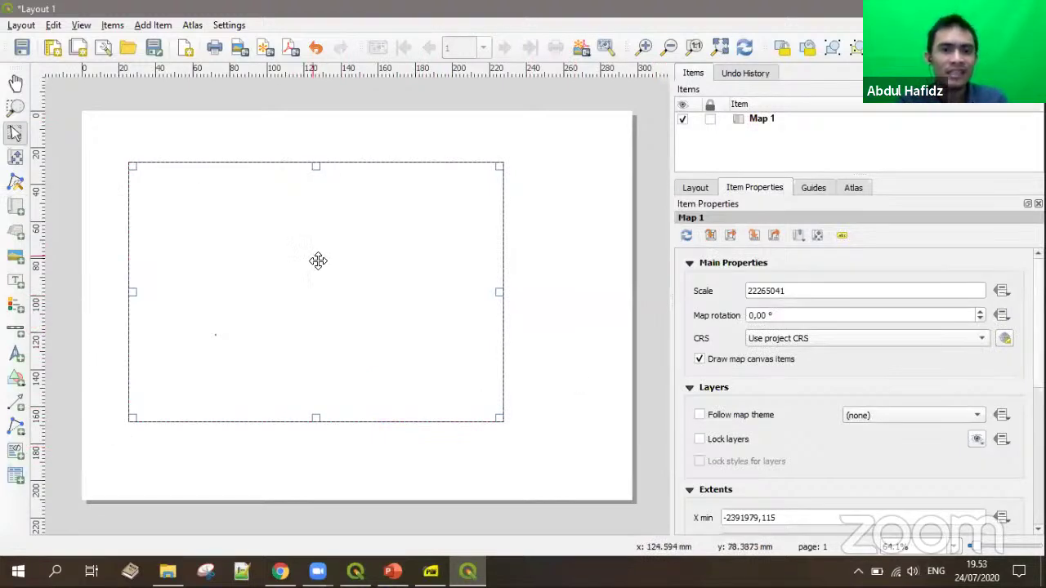
click(687, 237)
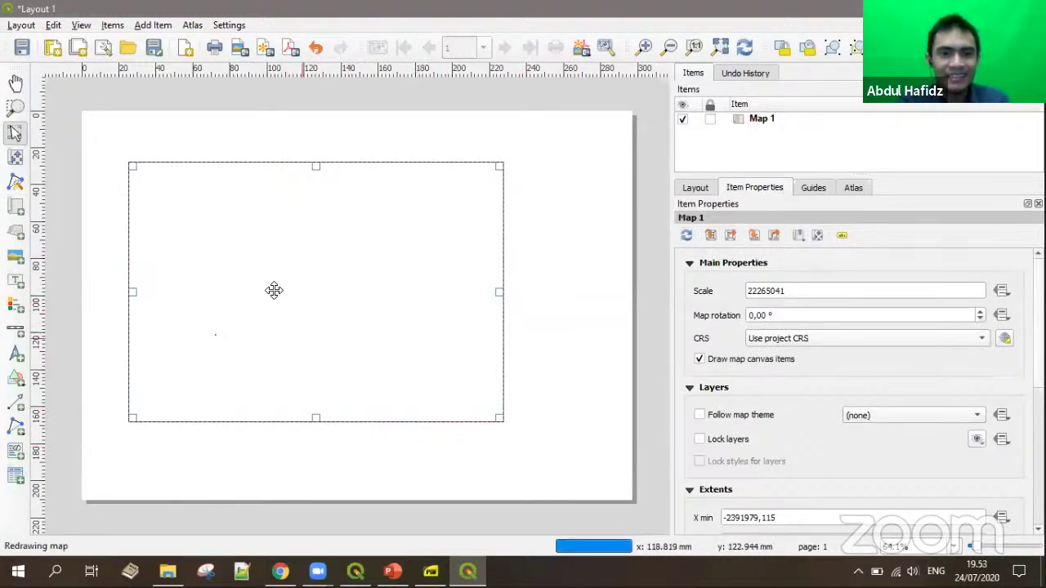
click(699, 440)
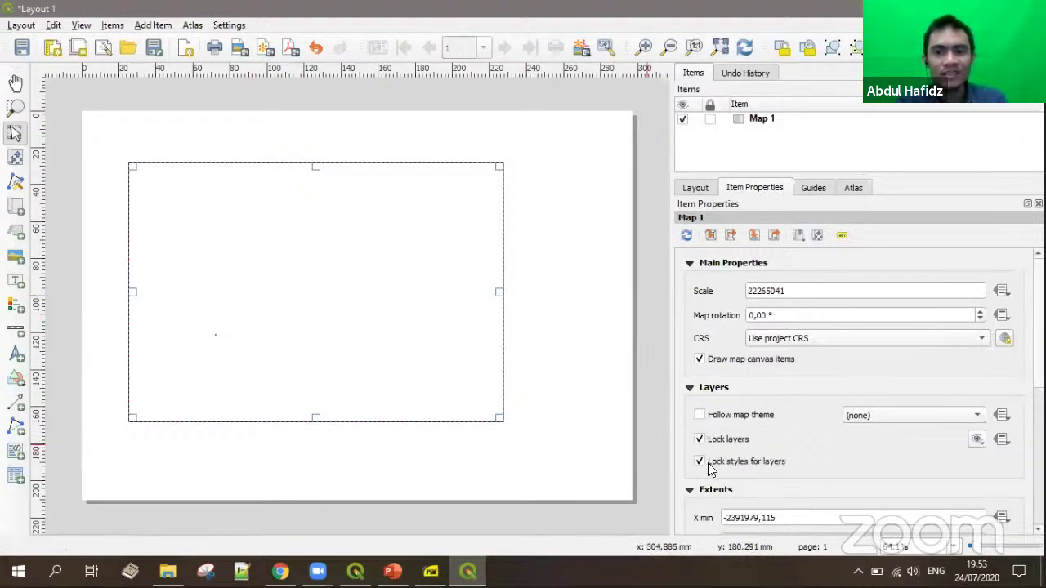
click(514, 427)
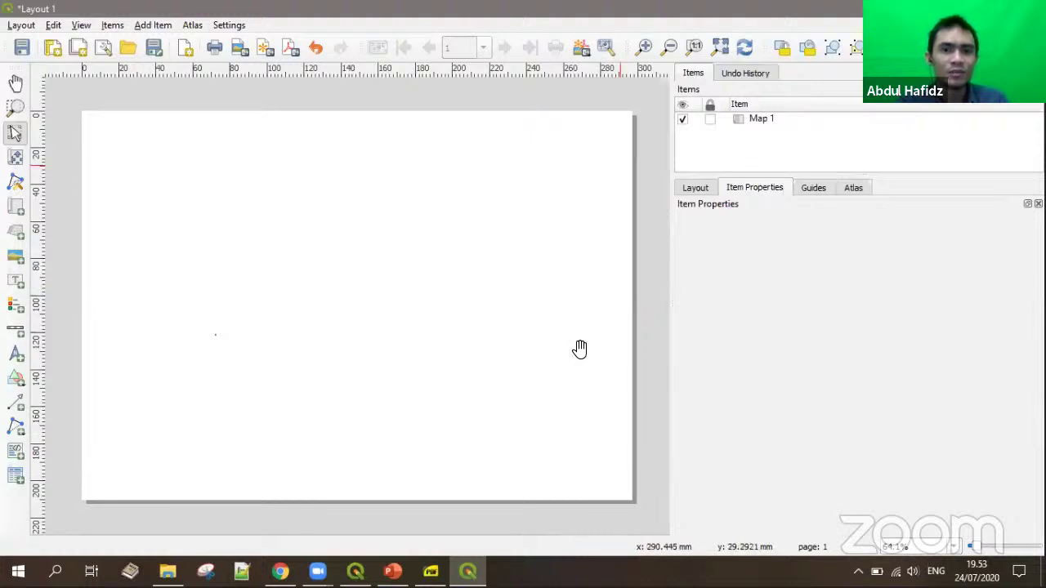
Step: In the main map window, make ne_10m_admin_0_map_units visible again and zoom out to the whole globe
key(alt+Tab)
click(64, 460)
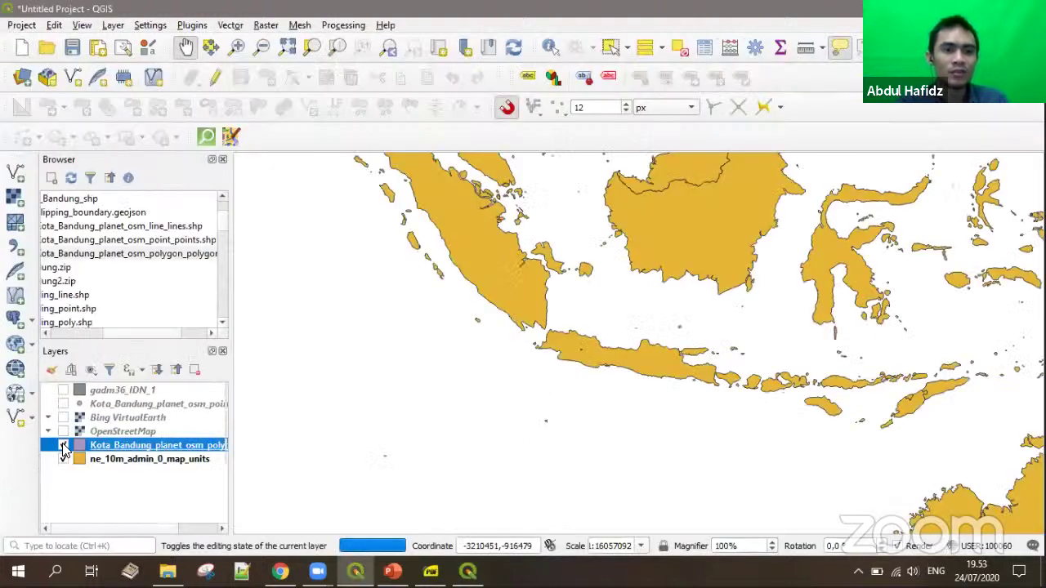
scroll(479, 401, down, 3)
Step: Add a second map about 118 × 102 mm to the lower right of the layout page and lock its layers and styles
key(alt+Tab)
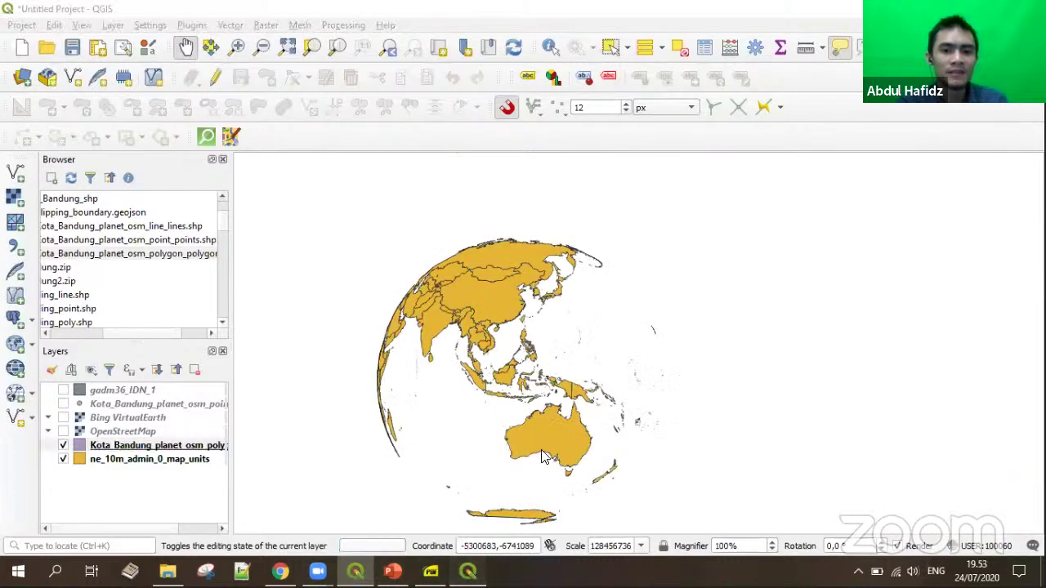
drag(358, 283, 576, 472)
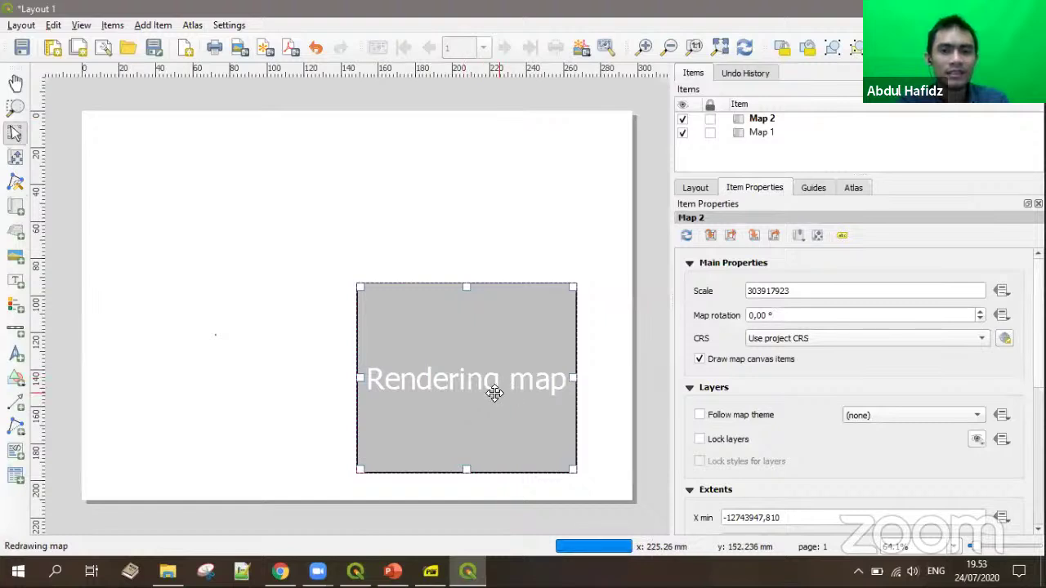
click(734, 442)
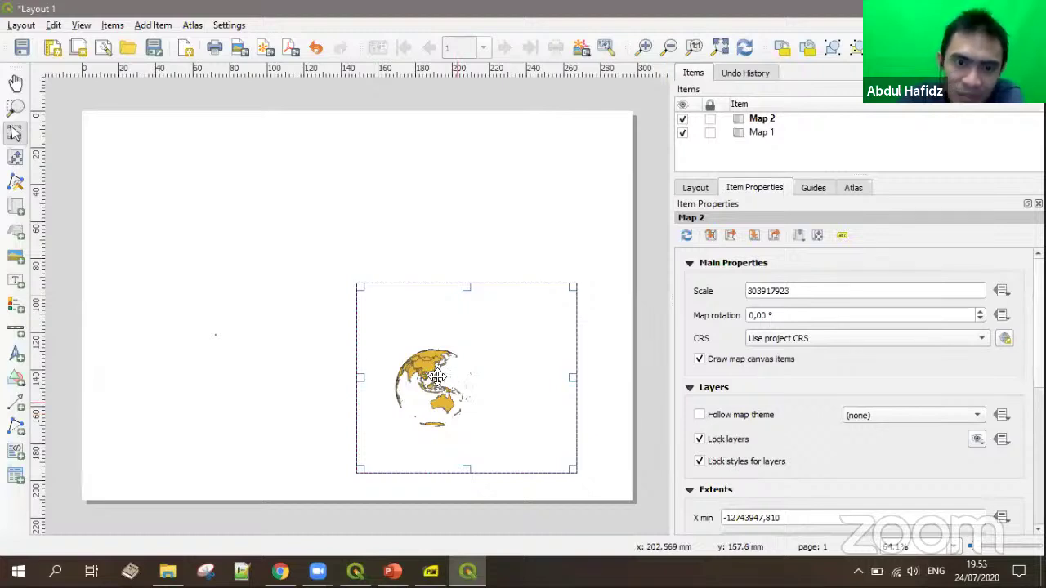
Step: Move the content of Map 2 and enlarge it around Southeast Asia and Australia to a scale of 75979481
click(14, 159)
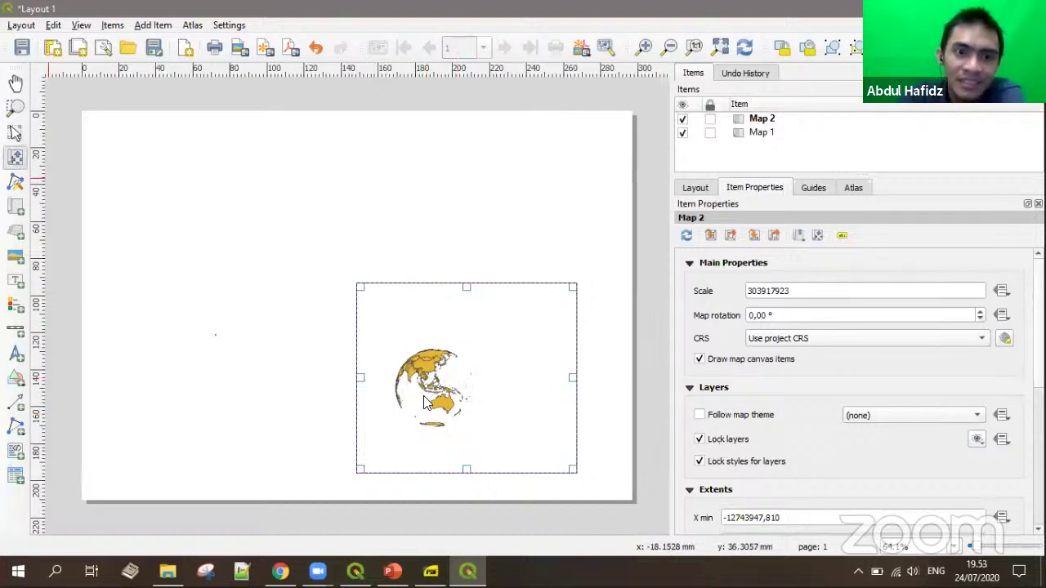
scroll(425, 394, up, 1)
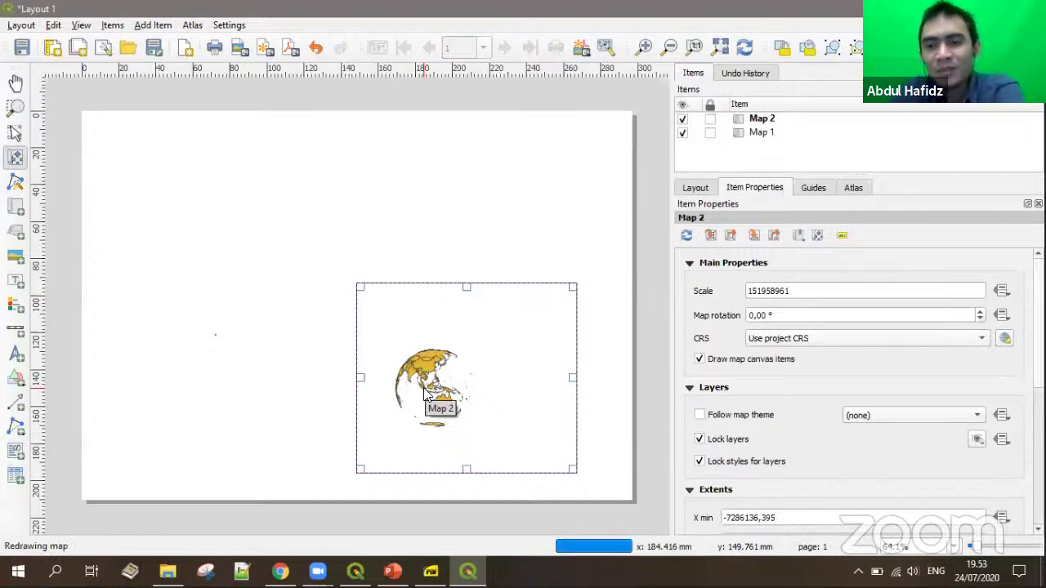
scroll(494, 393, up, 1)
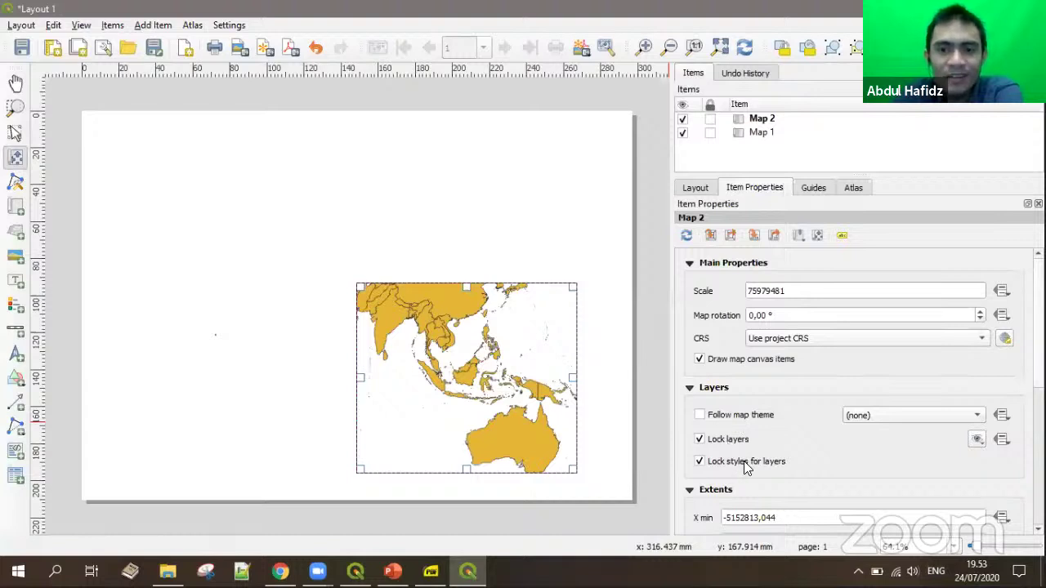
Step: Add a third map about 158 × 159 mm on the left of the page and adjust its globe content to scale 113300728
click(16, 208)
drag(139, 152, 433, 447)
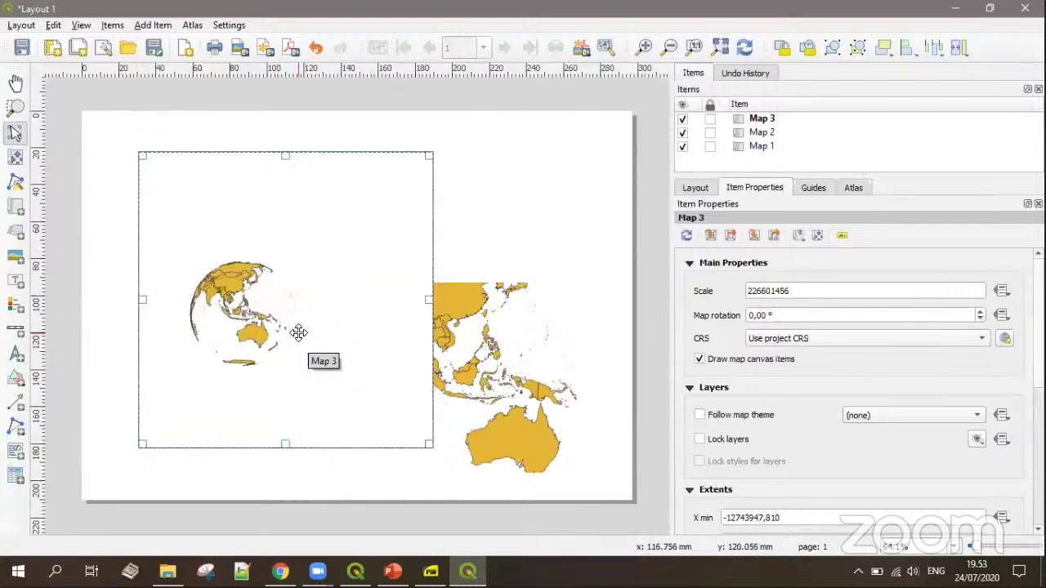
click(15, 158)
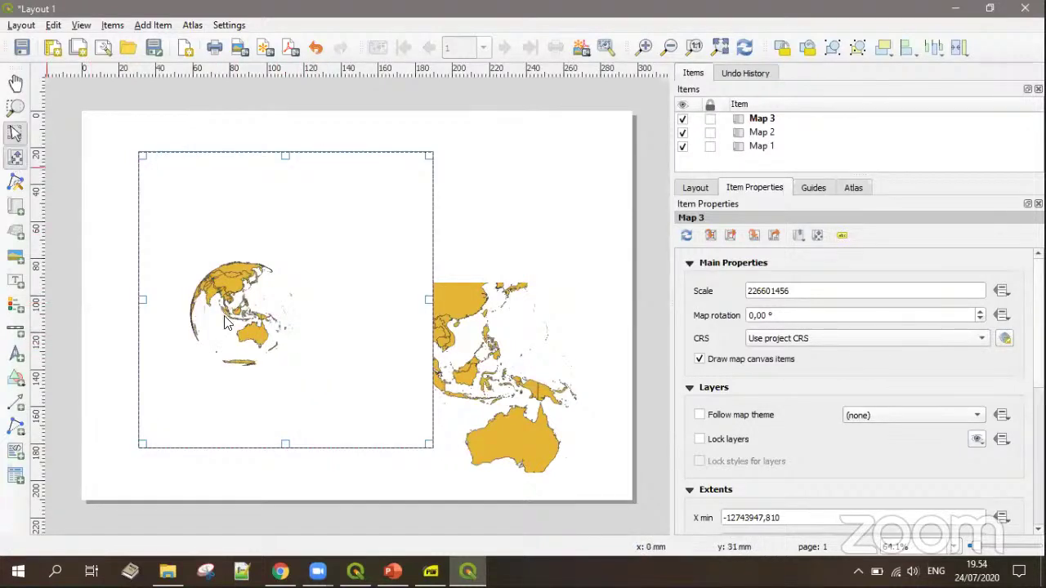
scroll(266, 319, up, 2)
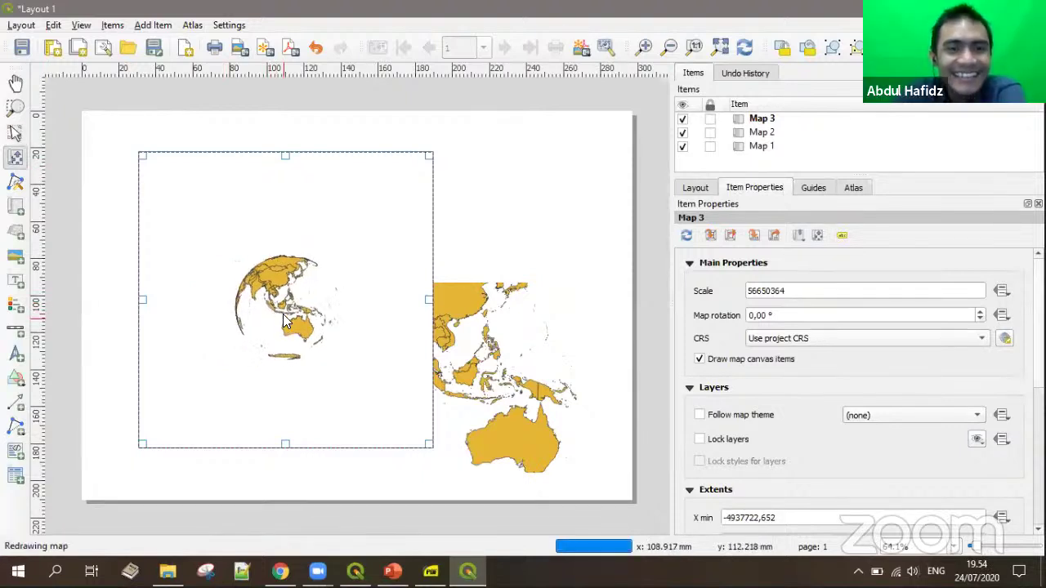
scroll(276, 318, up, 1)
scroll(276, 318, down, 2)
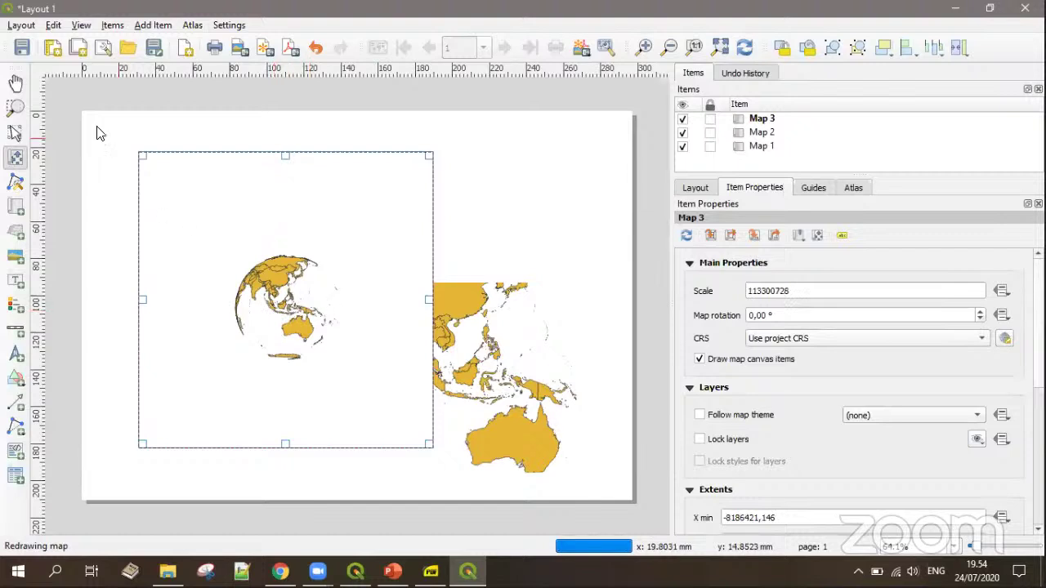
key(p)
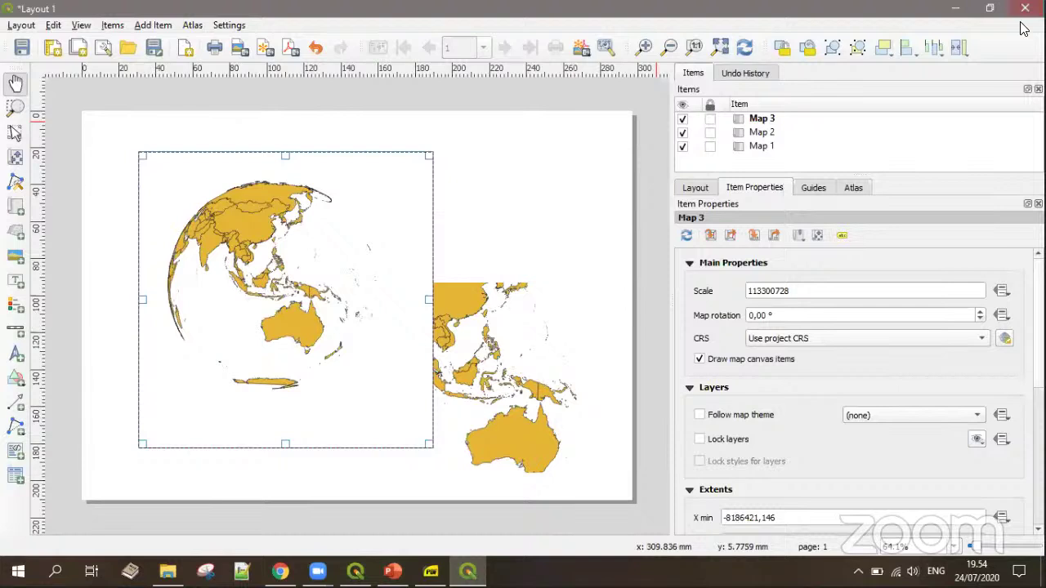
Step: Move Map 2 about 26 mm to the right and 6 mm up on the page, and close the layout window
click(478, 383)
drag(513, 397, 564, 398)
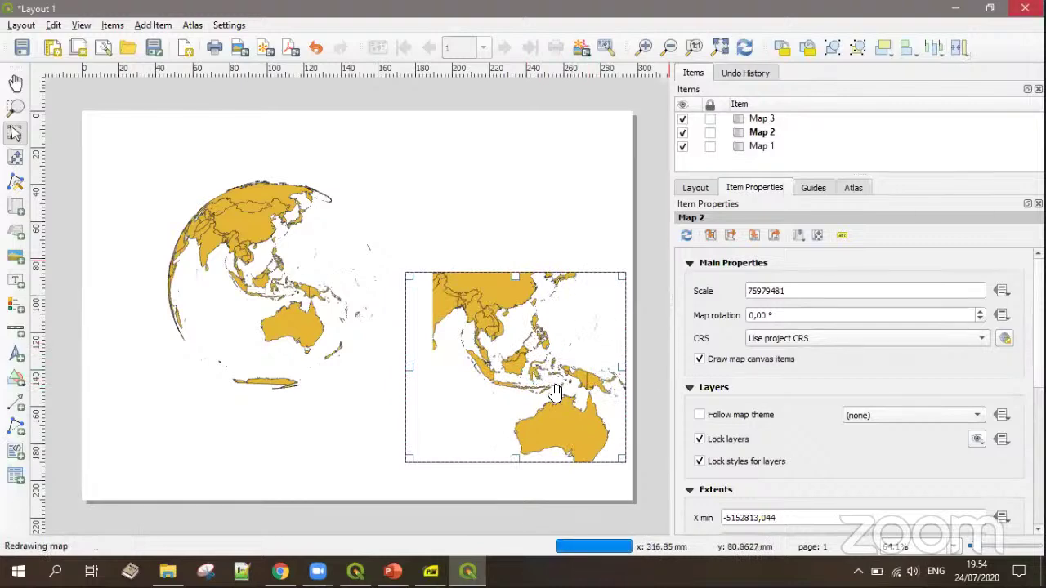
key(alt+F4)
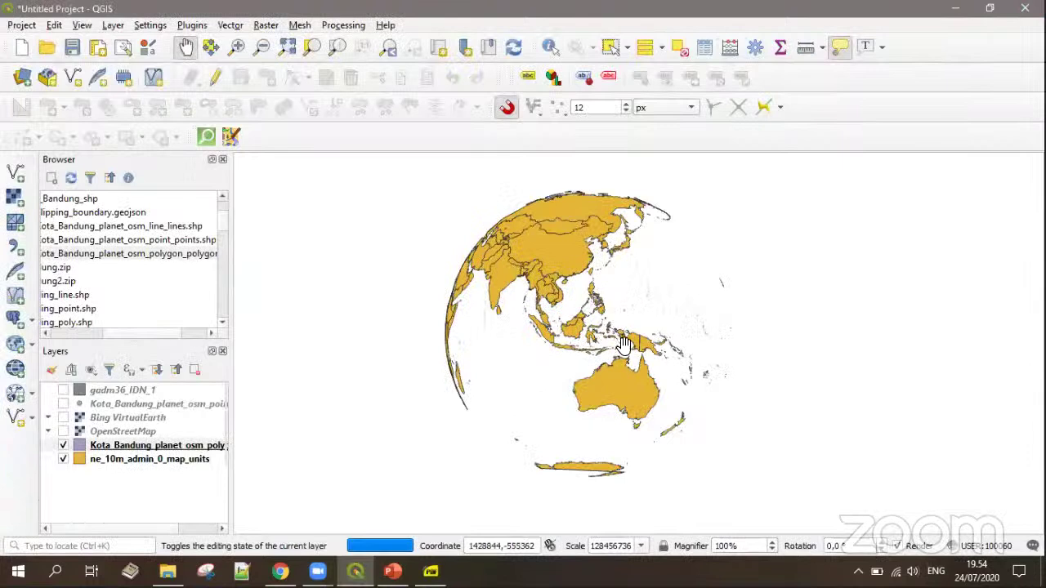
Step: Hide the Kota_Bandung_planet_osm_polygon layer and show the map canvas around Indonesia at a scale of 1:32114184
click(64, 446)
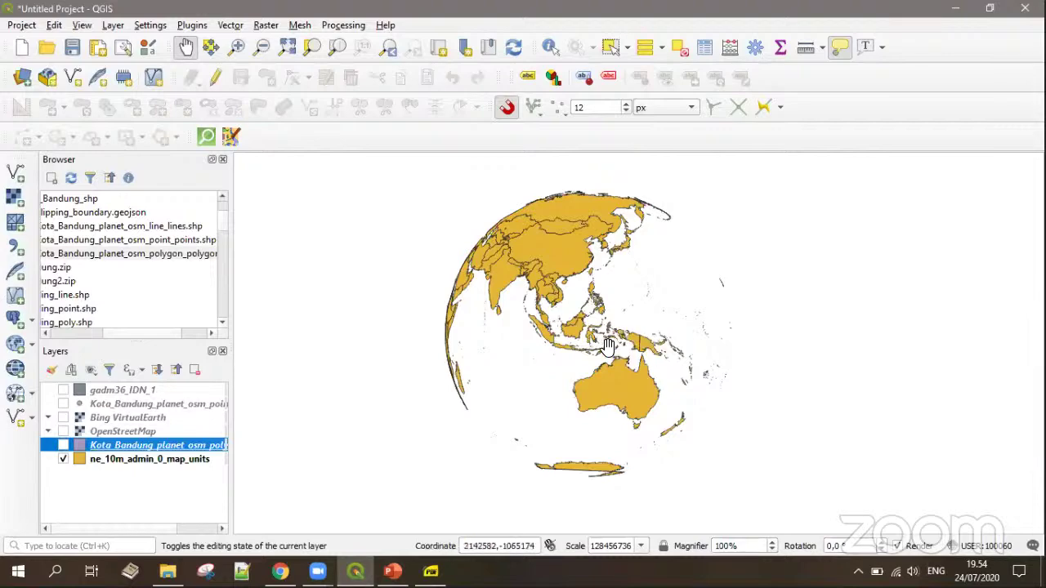
scroll(603, 347, up, 1)
scroll(567, 346, up, 1)
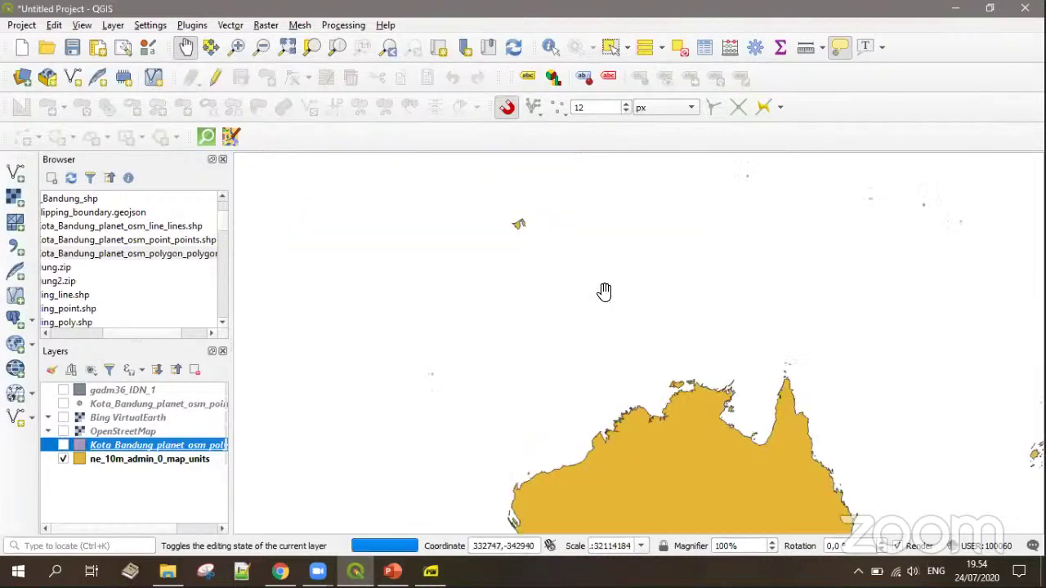
drag(568, 361, 546, 434)
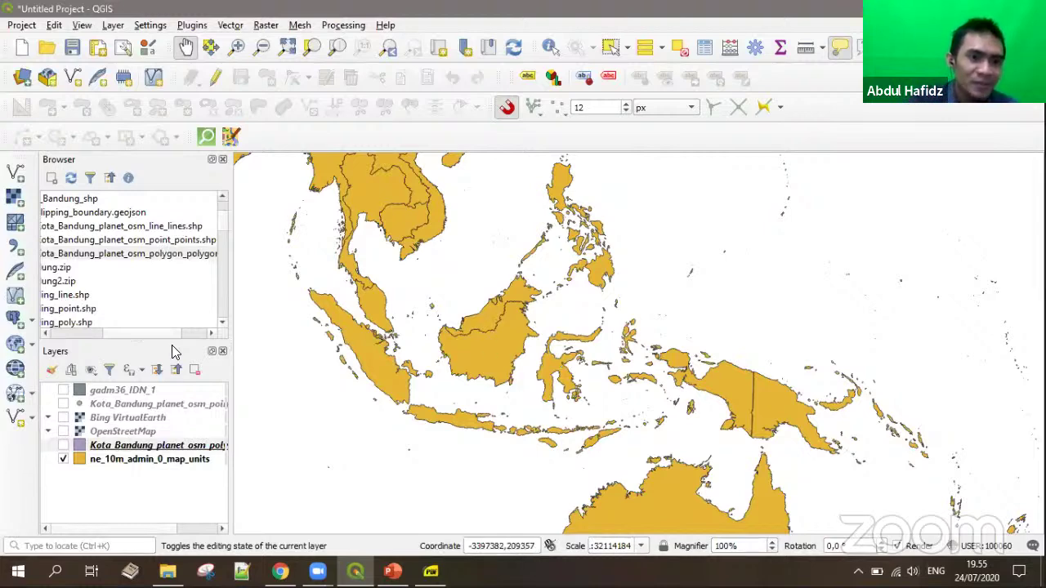
Step: Enlarge the Browser area and examine the online basemaps listed under XYZ Tiles, from Bing VirtualEarth to Wikimedia Map
click(80, 332)
scroll(125, 278, down, 10)
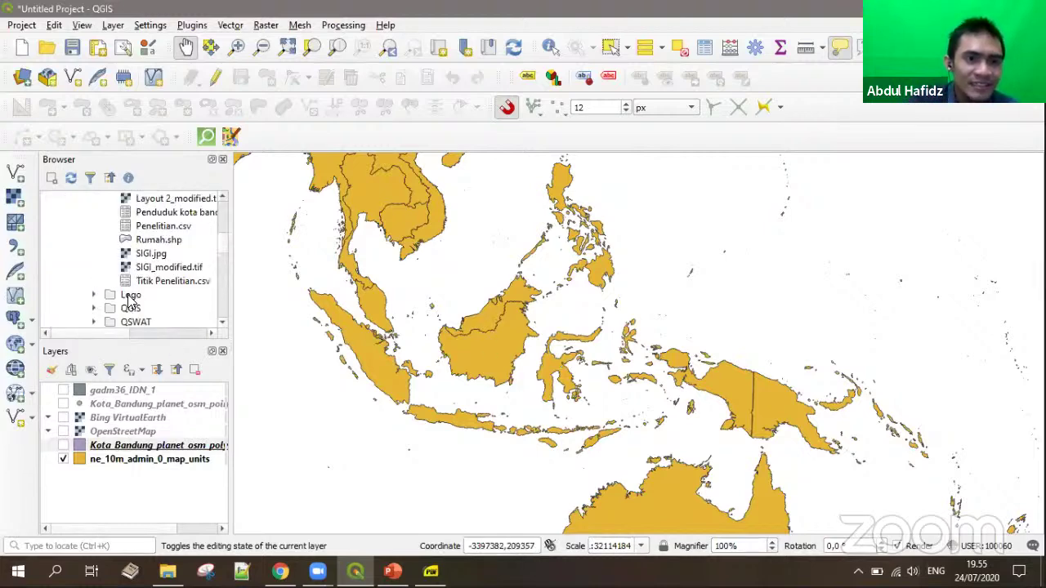
drag(134, 342, 135, 441)
scroll(140, 364, down, 15)
scroll(139, 364, down, 15)
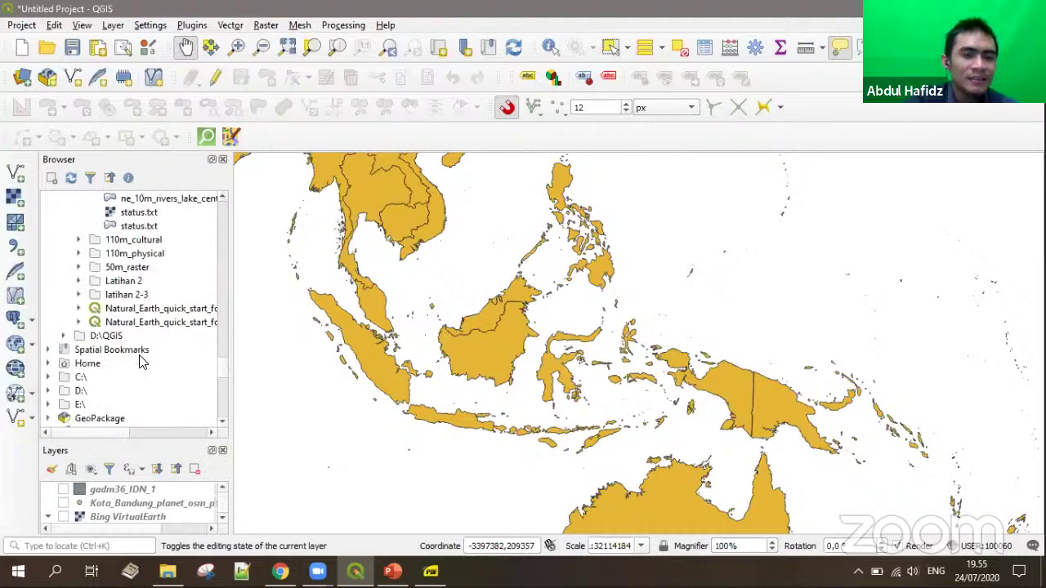
click(127, 242)
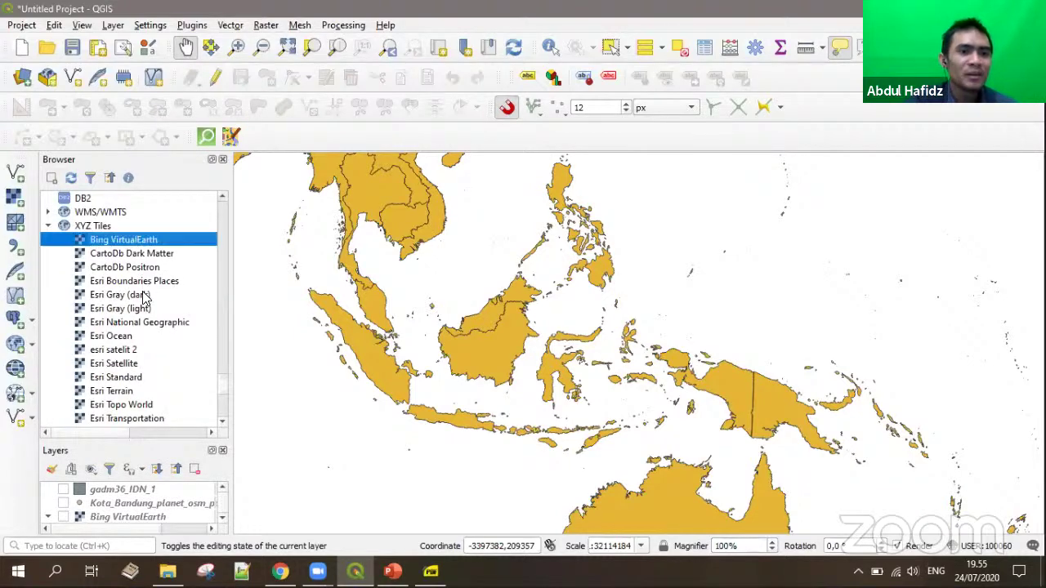
scroll(146, 335, down, 8)
click(147, 404)
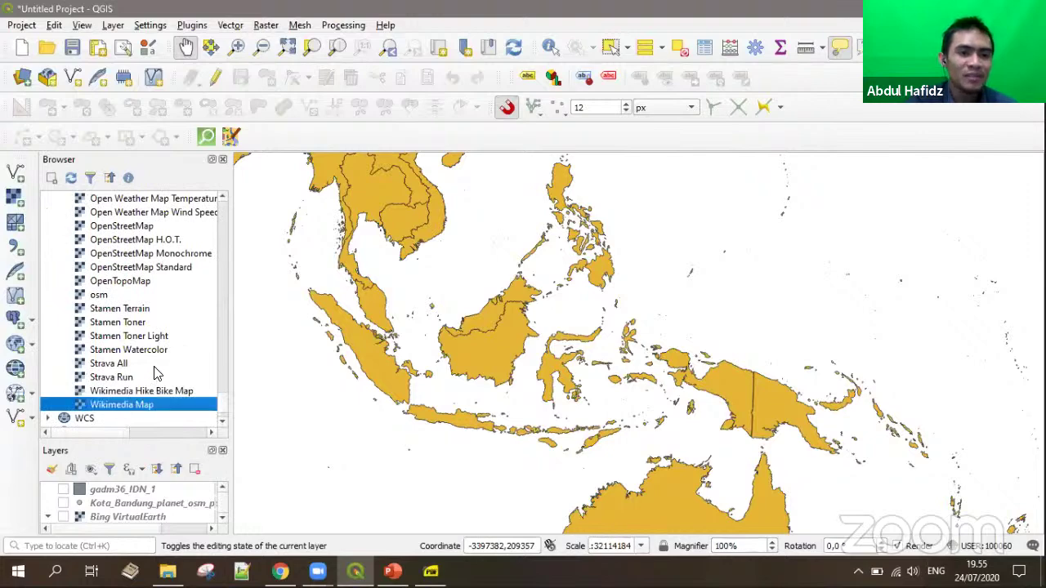
scroll(157, 369, up, 8)
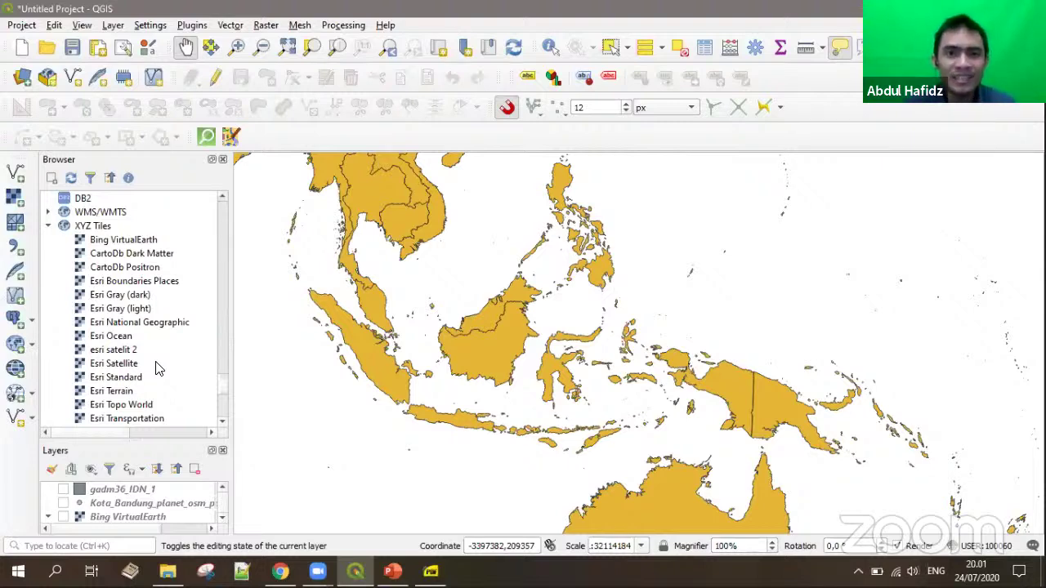
Step: Examine the lists of available panels and toolbars that can be shown or hidden, including the Snapping Toolbar
click(513, 115)
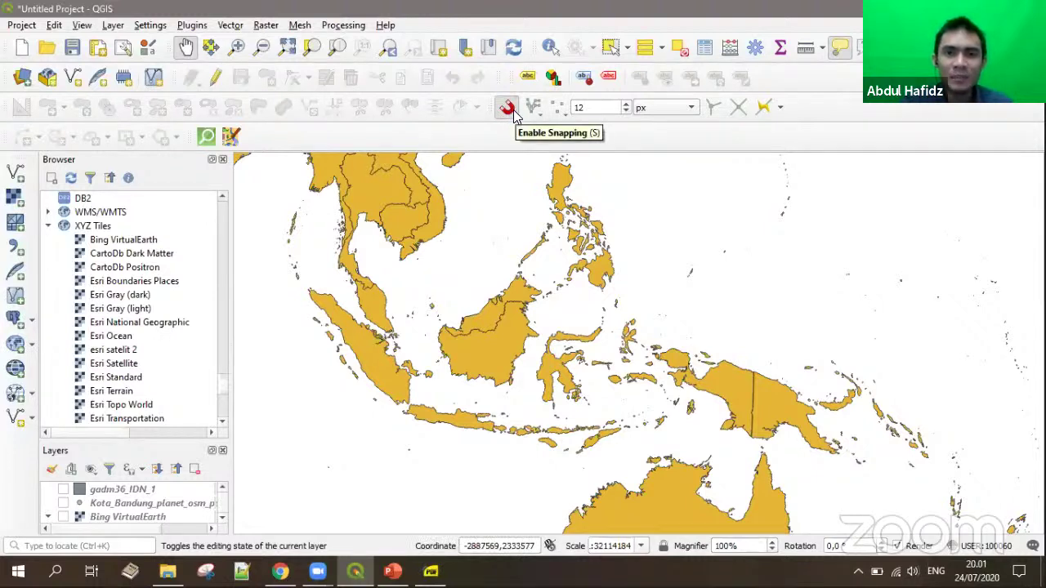
right_click(802, 103)
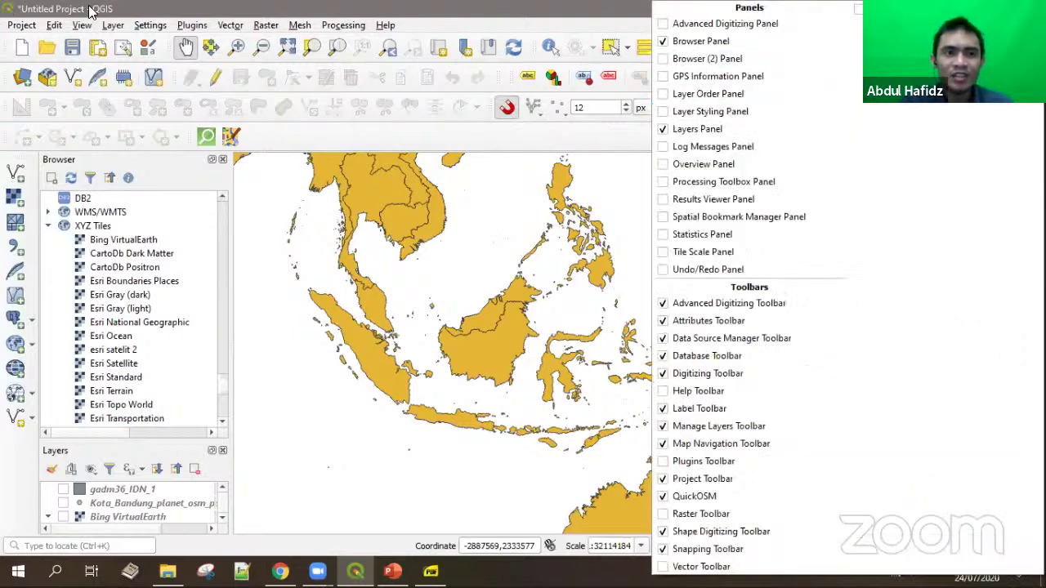
click(113, 25)
click(93, 75)
click(82, 24)
mouse_move(233, 507)
mouse_move(234, 527)
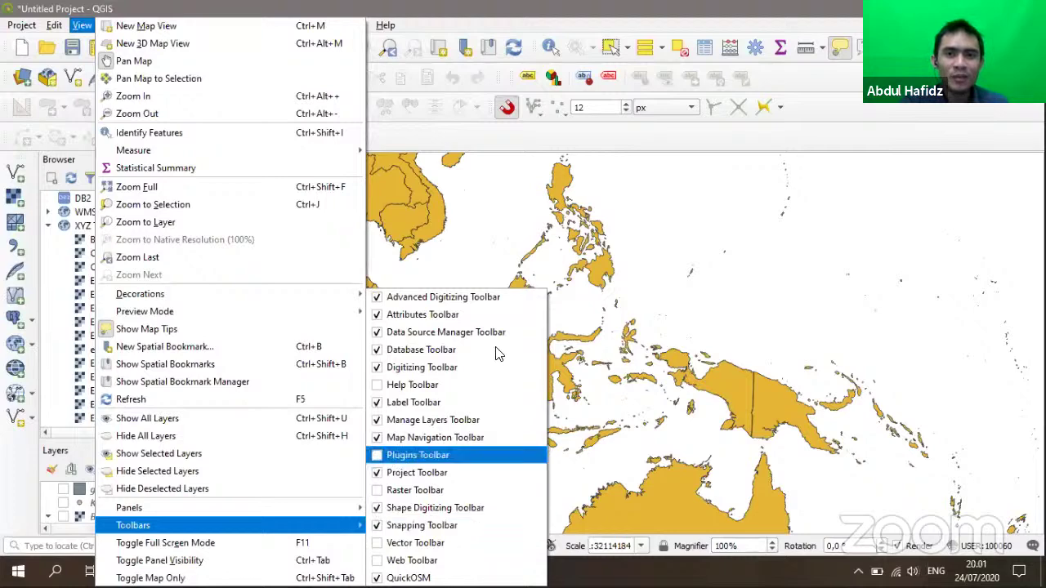
click(515, 120)
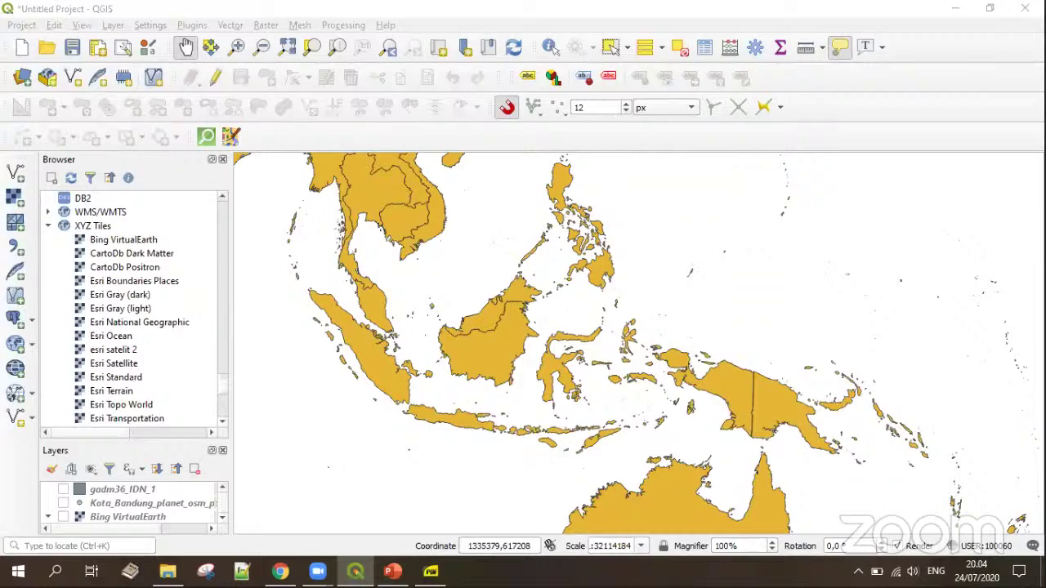
scroll(560, 323, down, 1)
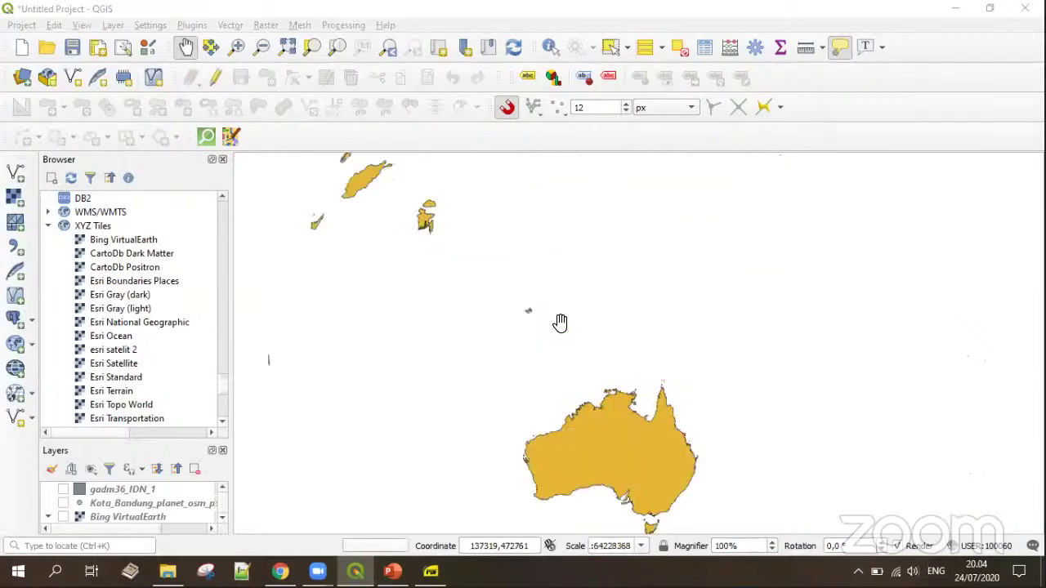
scroll(560, 324, down, 1)
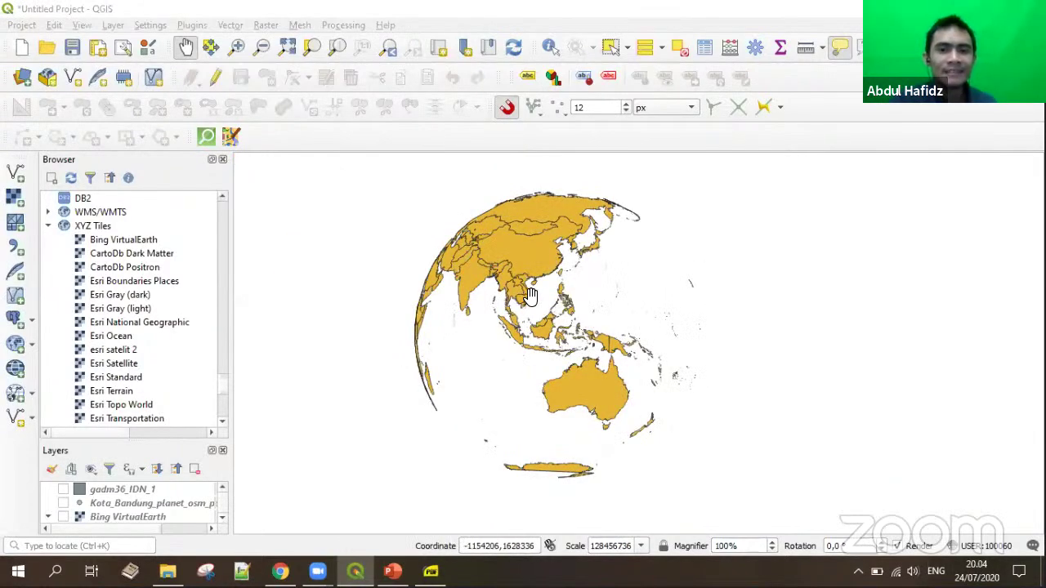
drag(563, 323, 539, 323)
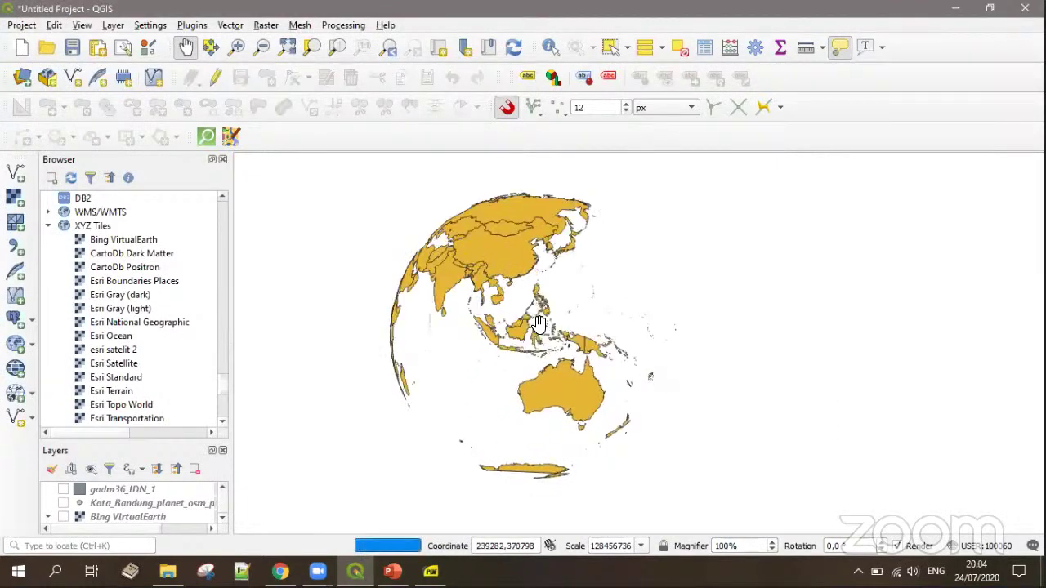
scroll(539, 323, up, 1)
scroll(540, 335, down, 1)
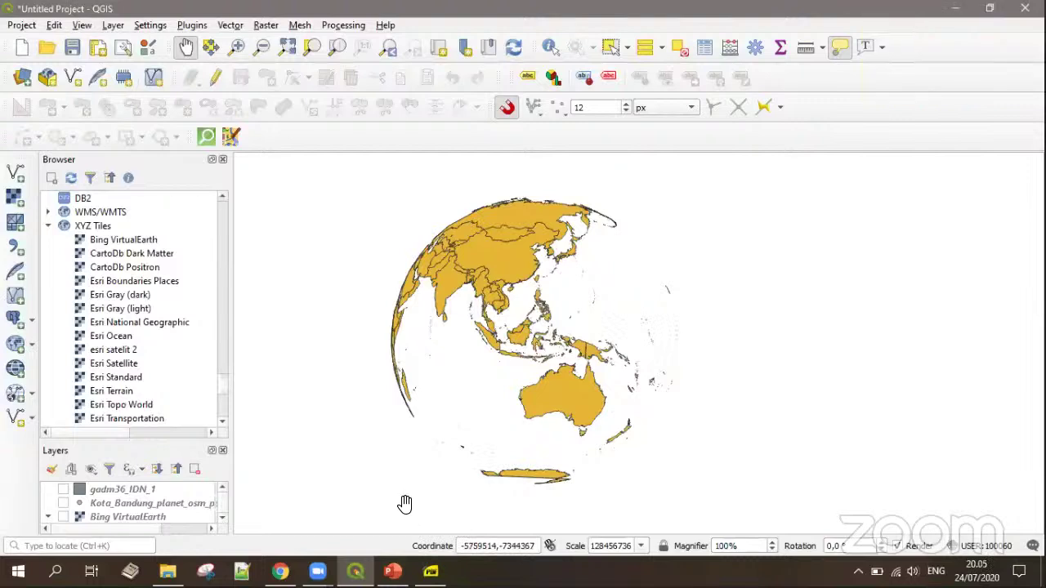
scroll(131, 335, down, 6)
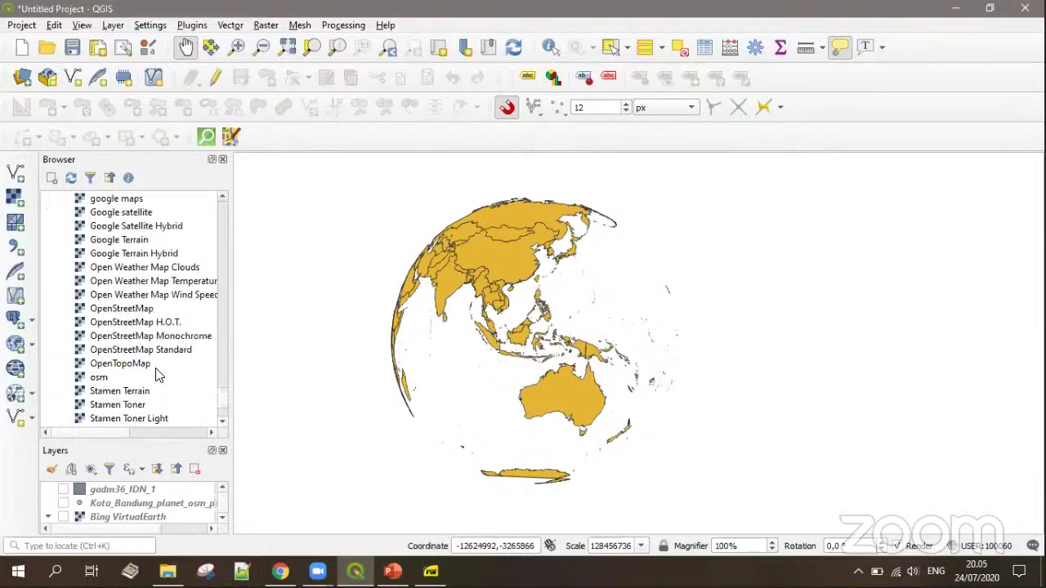
scroll(157, 376, up, 4)
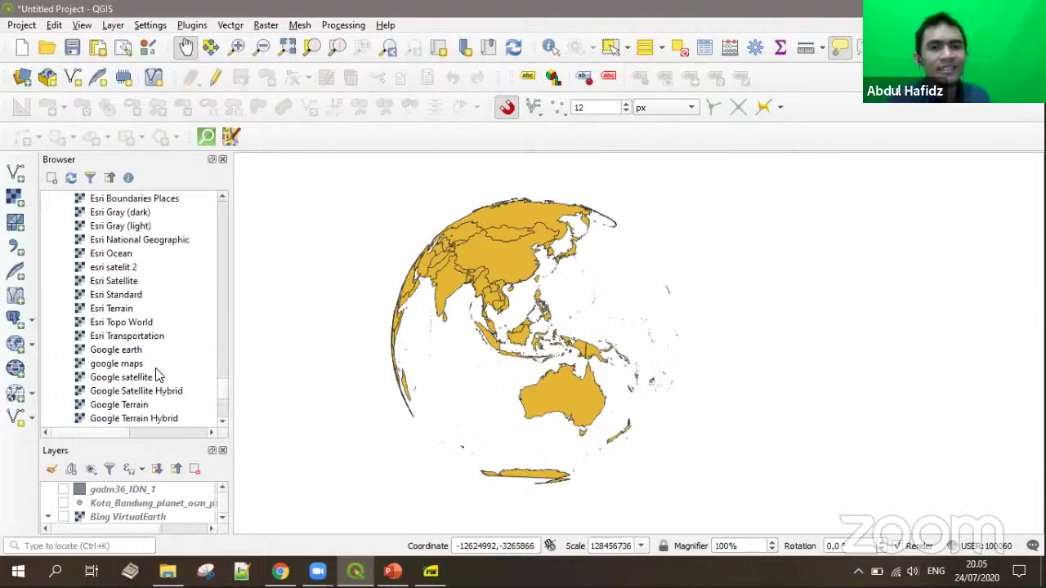
scroll(157, 376, up, 1)
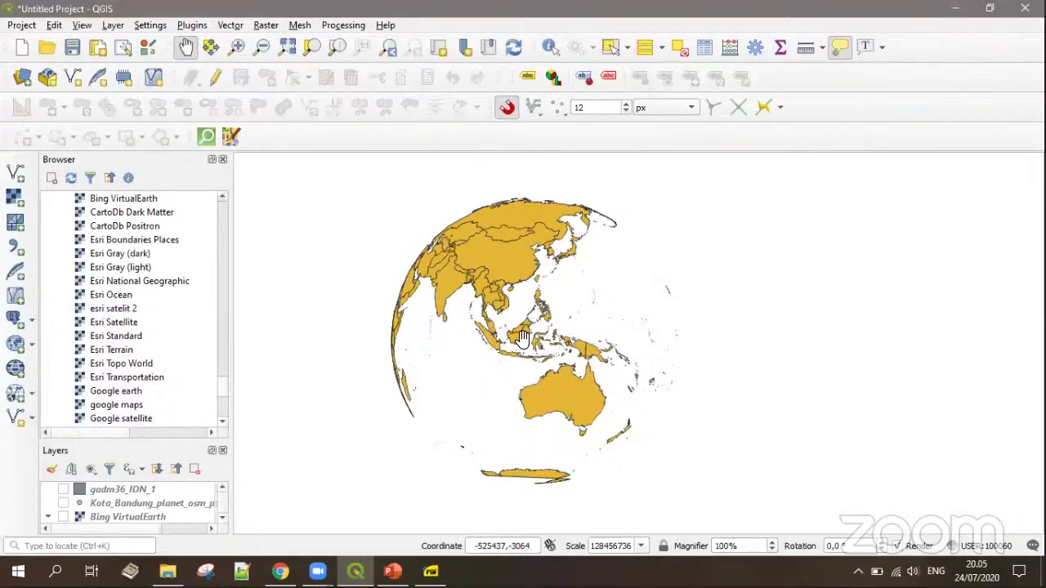
scroll(517, 336, up, 1)
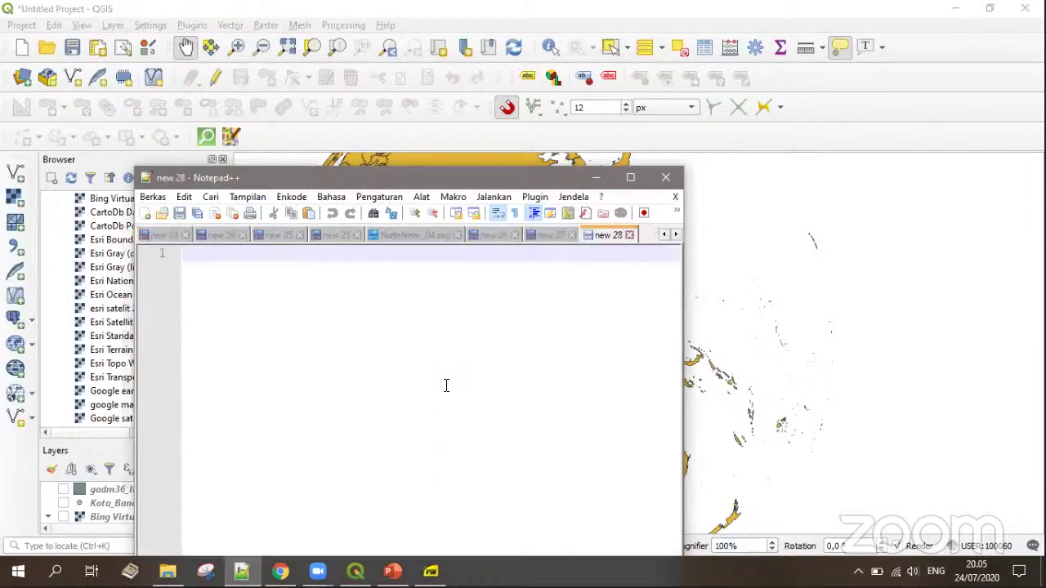
Step: Write "xyz" in the empty new 28 document in Notepad++ and switch back to QGIS
click(595, 178)
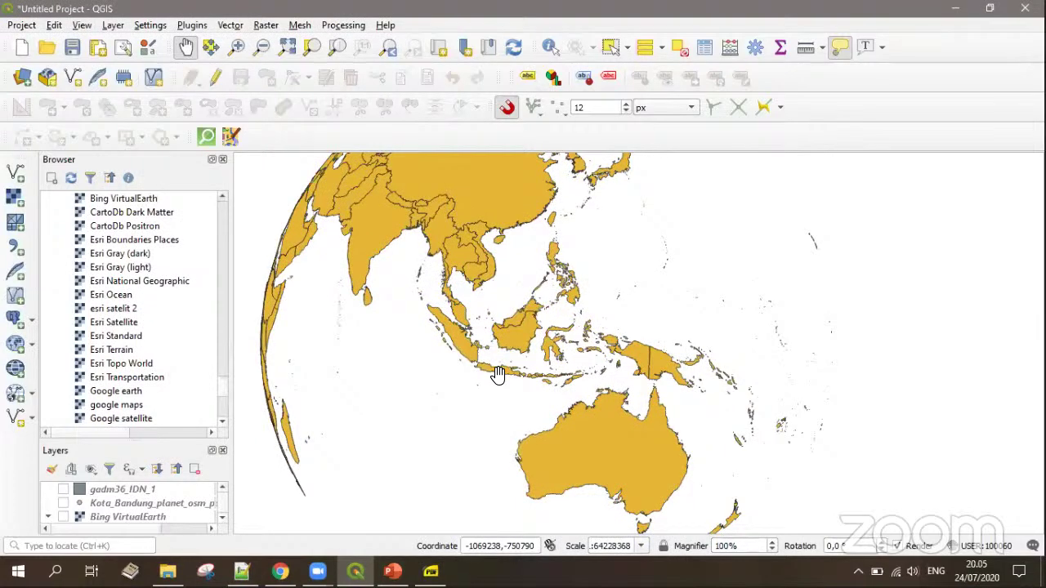
scroll(498, 374, up, 1)
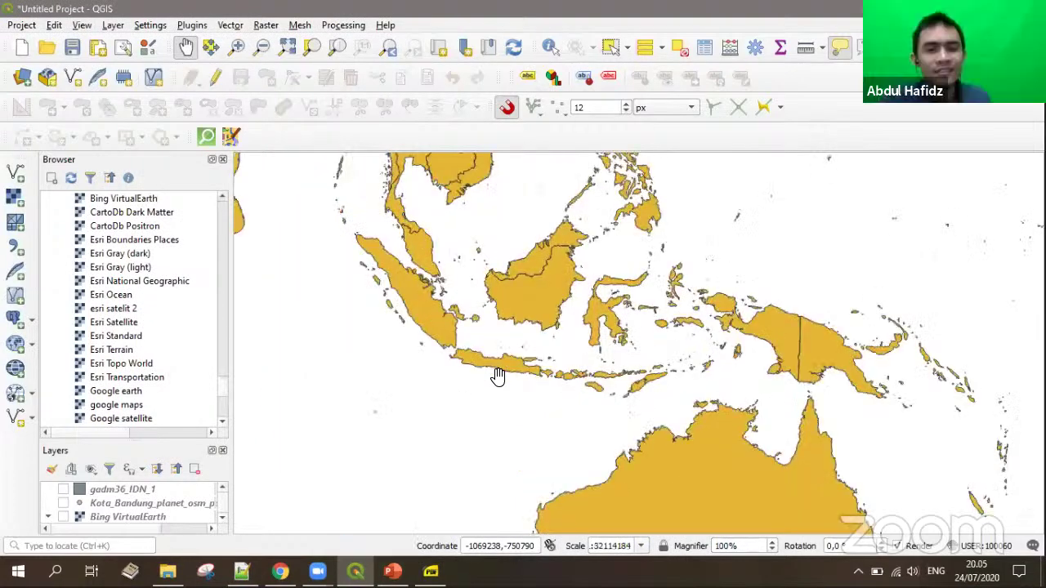
scroll(448, 402, up, 1)
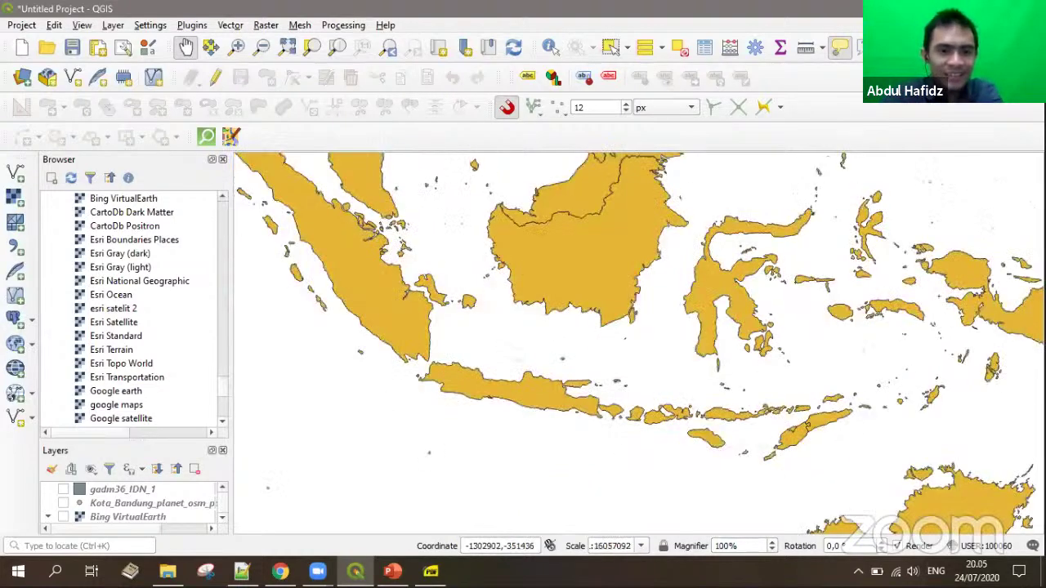
click(242, 571)
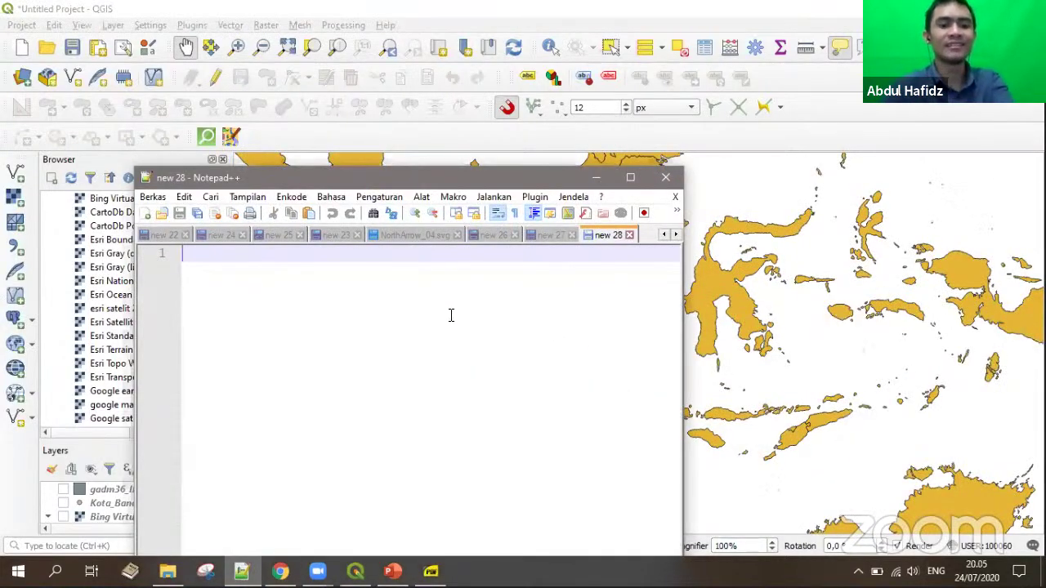
text(xyz)
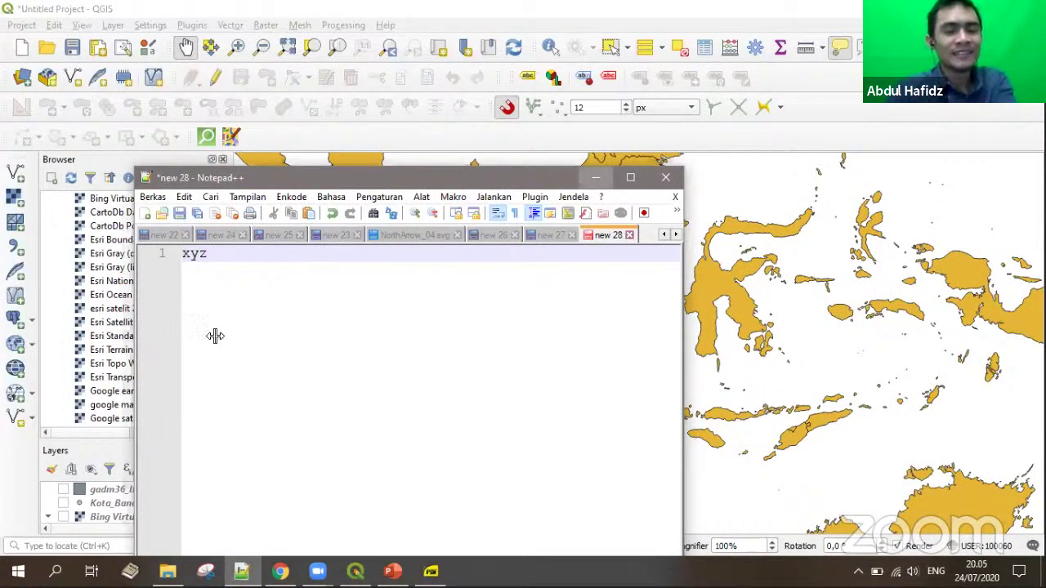
key(alt+Tab)
scroll(504, 339, up, 1)
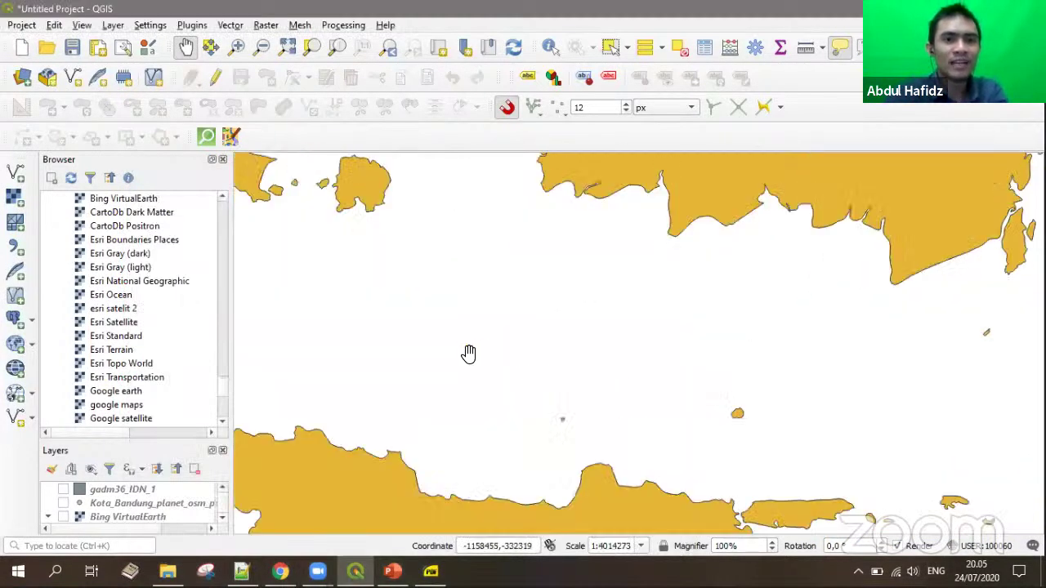
scroll(551, 285, up, 2)
click(124, 77)
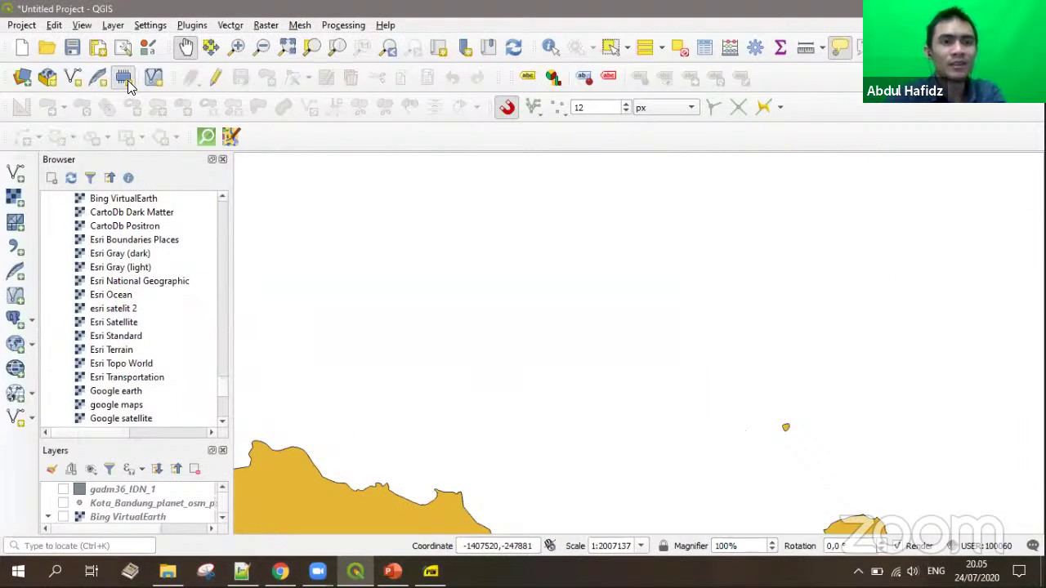
click(587, 365)
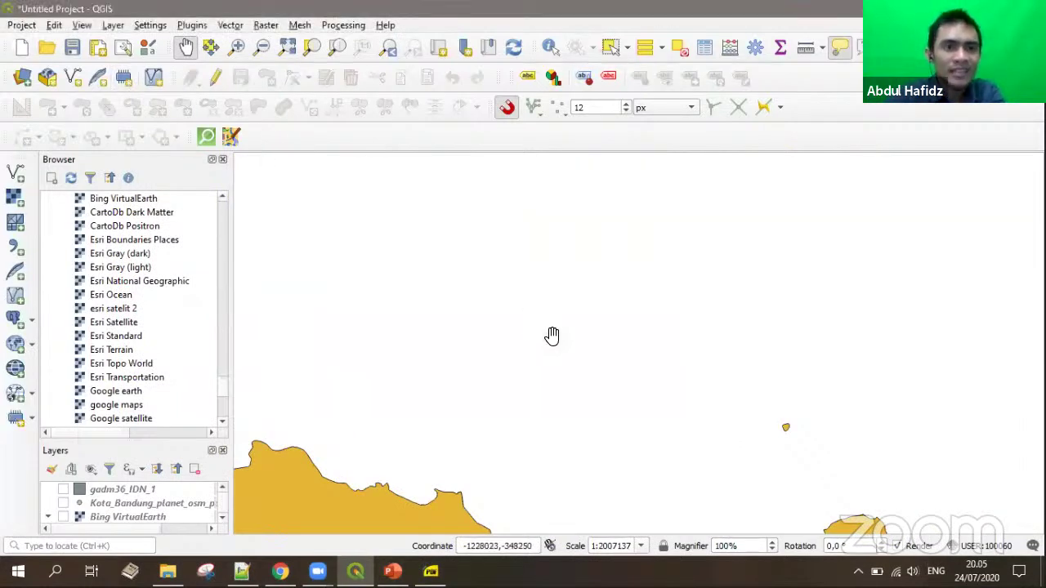
click(112, 26)
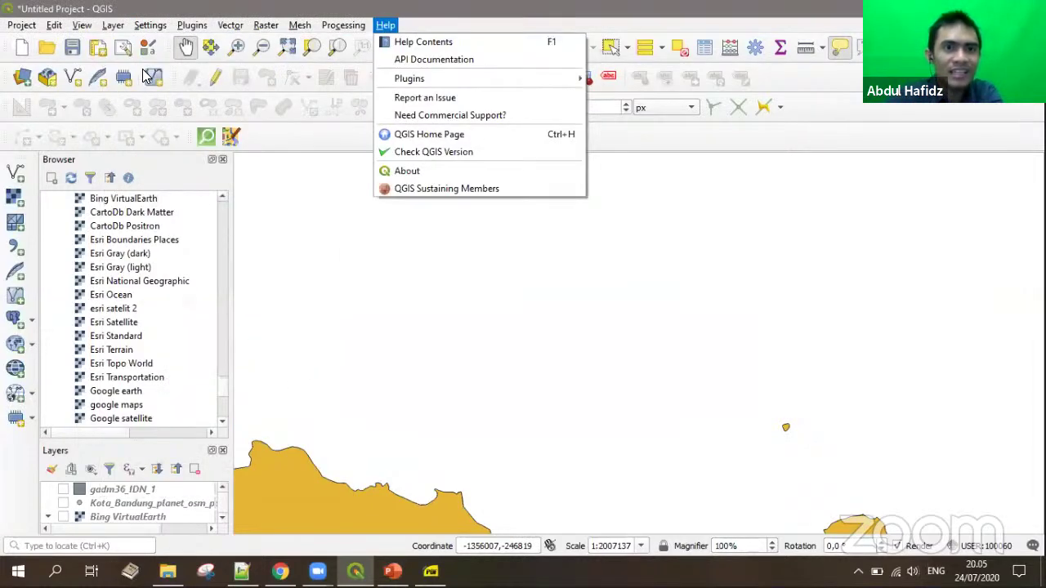
click(133, 78)
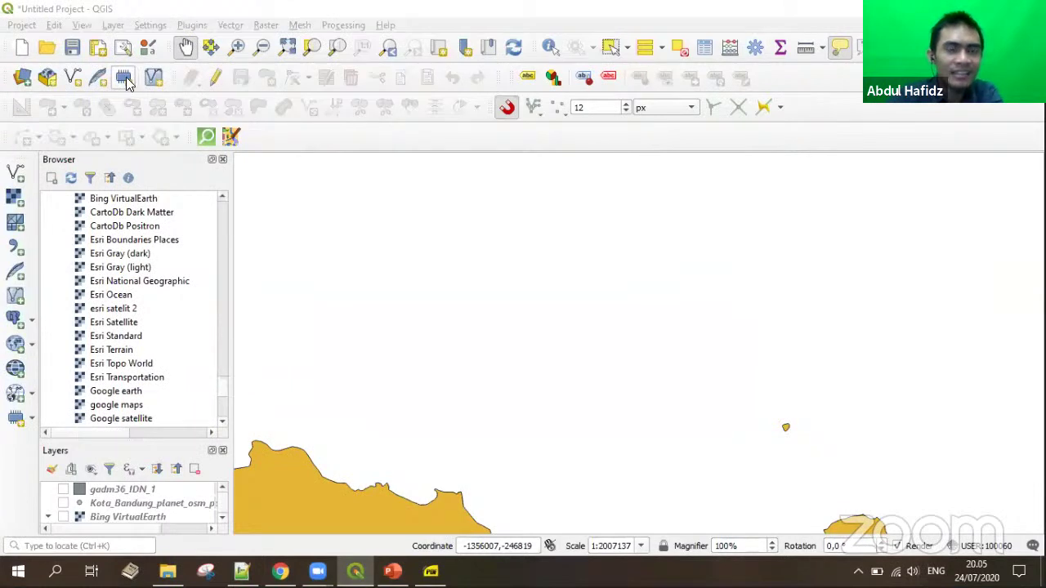
Step: Create a temporary scratch layer with Polygon / CurvePolygon geometry in EPSG:4326 - WGS 84, keeping the default name
click(122, 79)
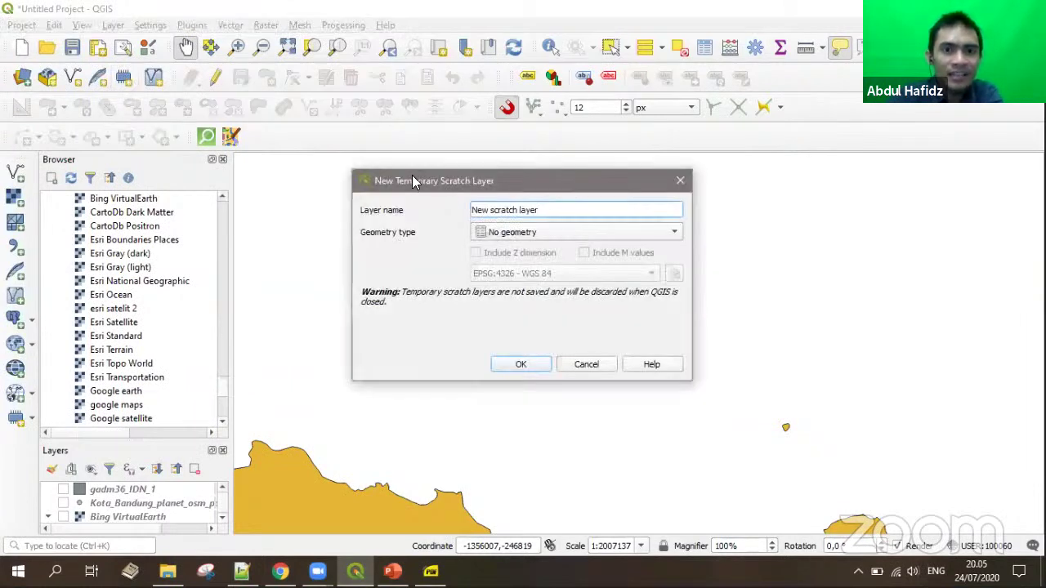
click(535, 234)
click(527, 280)
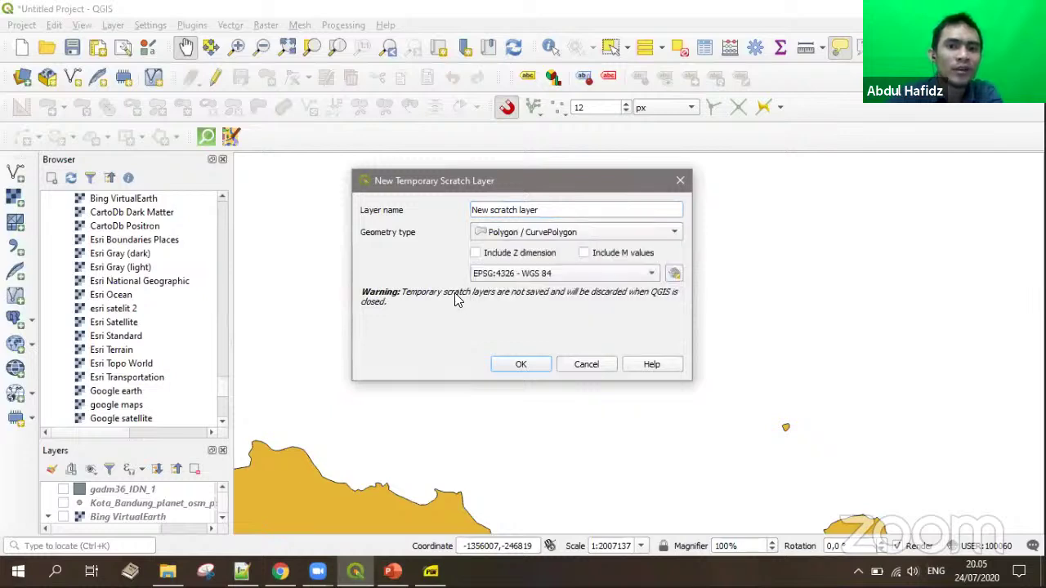
click(536, 281)
click(499, 267)
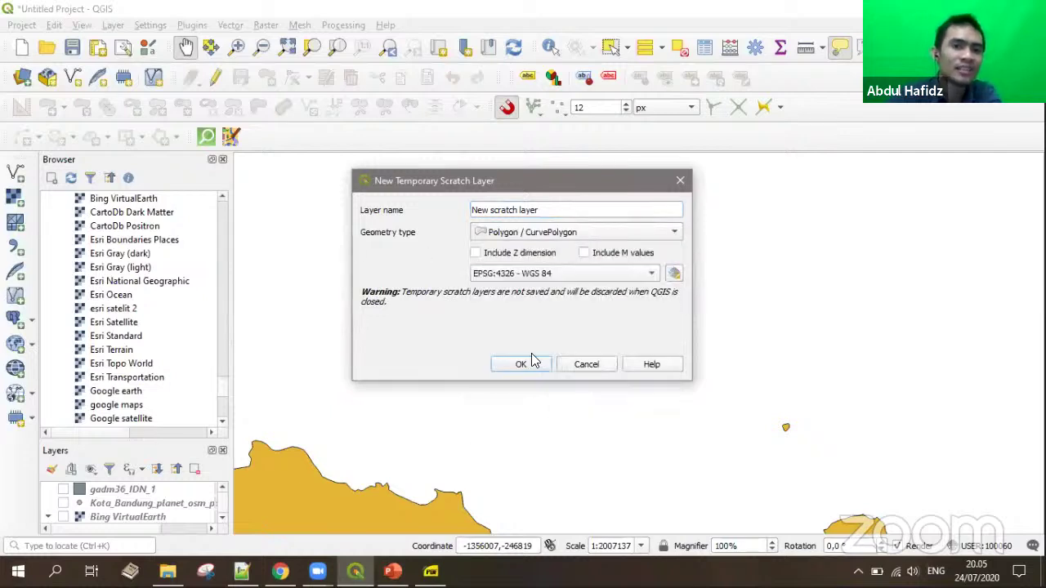
click(523, 365)
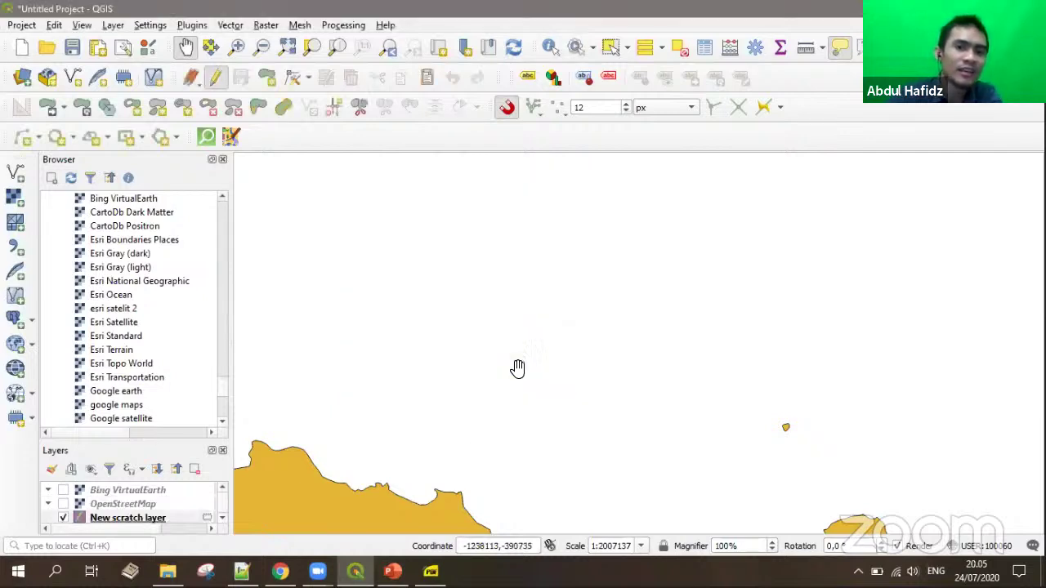
Step: Enlarge the Layers area to list all layers and select New scratch layer
scroll(133, 339, down, 5)
drag(131, 442, 144, 222)
click(131, 350)
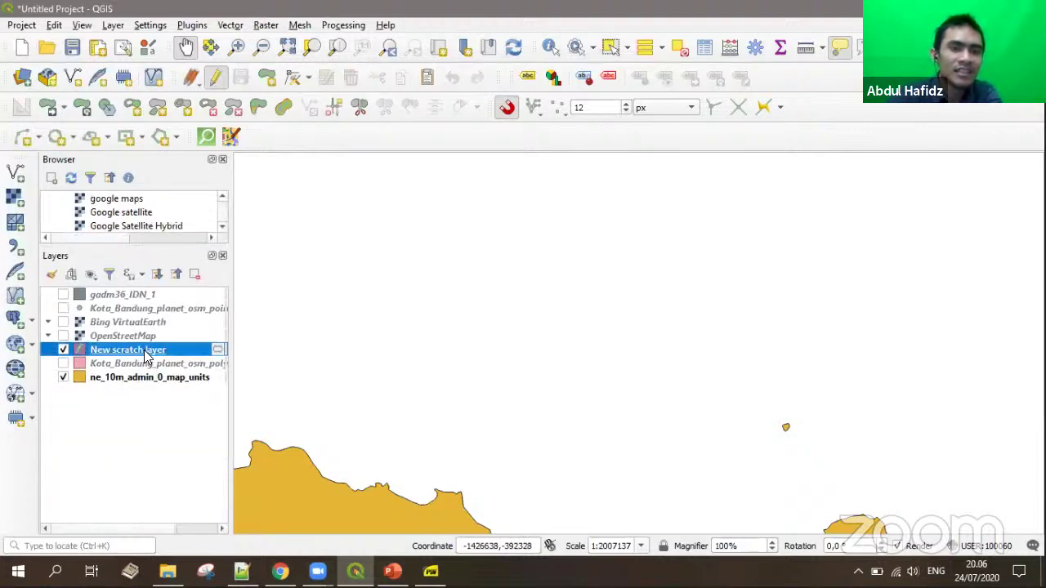
Step: Digitize a seven-vertex polygon in New scratch layer, covering the sea area north of the coastline
click(272, 81)
click(501, 198)
click(404, 294)
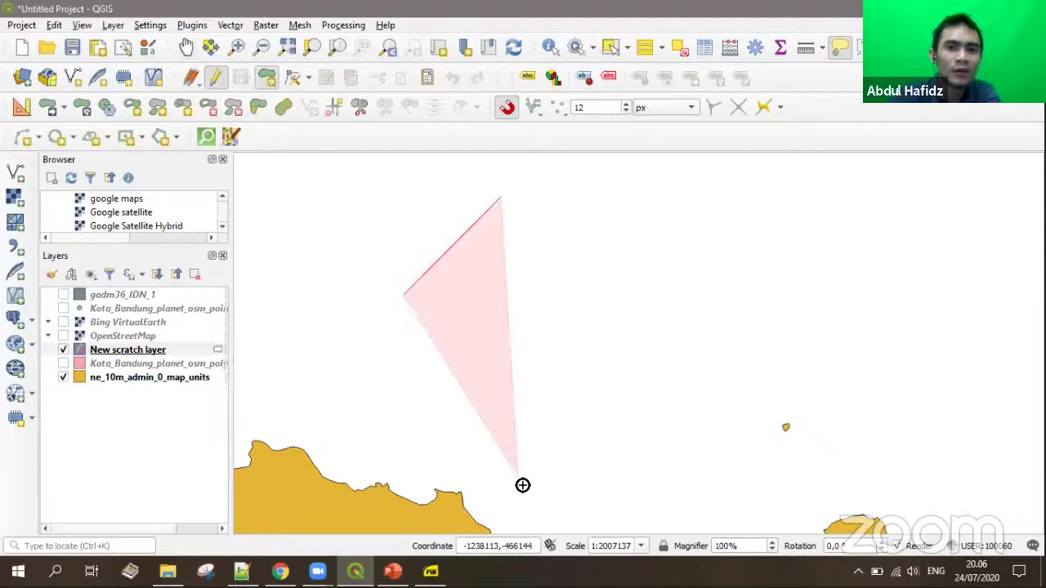
click(543, 493)
click(936, 442)
click(1005, 278)
click(858, 214)
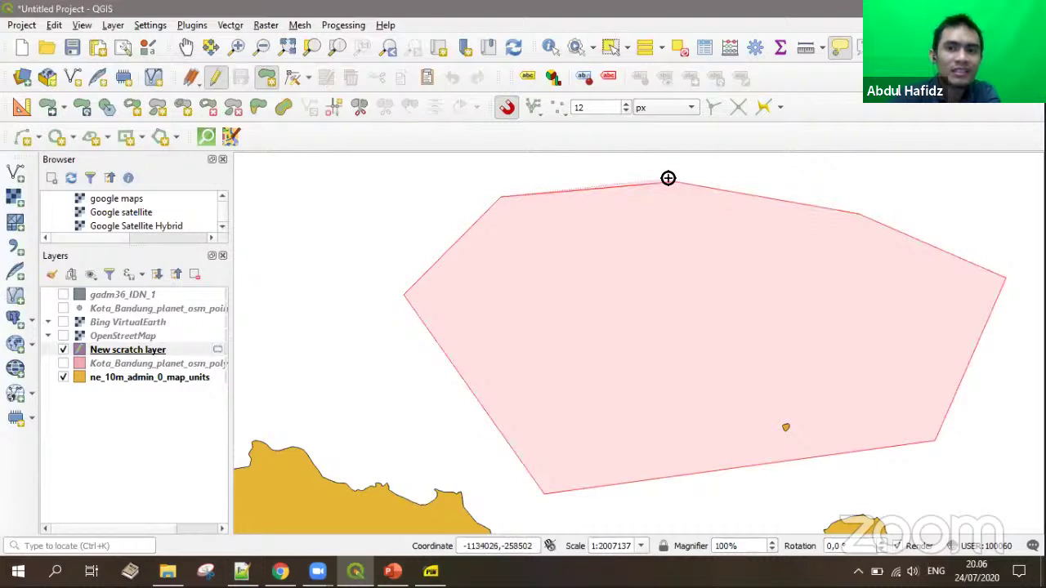
click(675, 181)
right_click(675, 182)
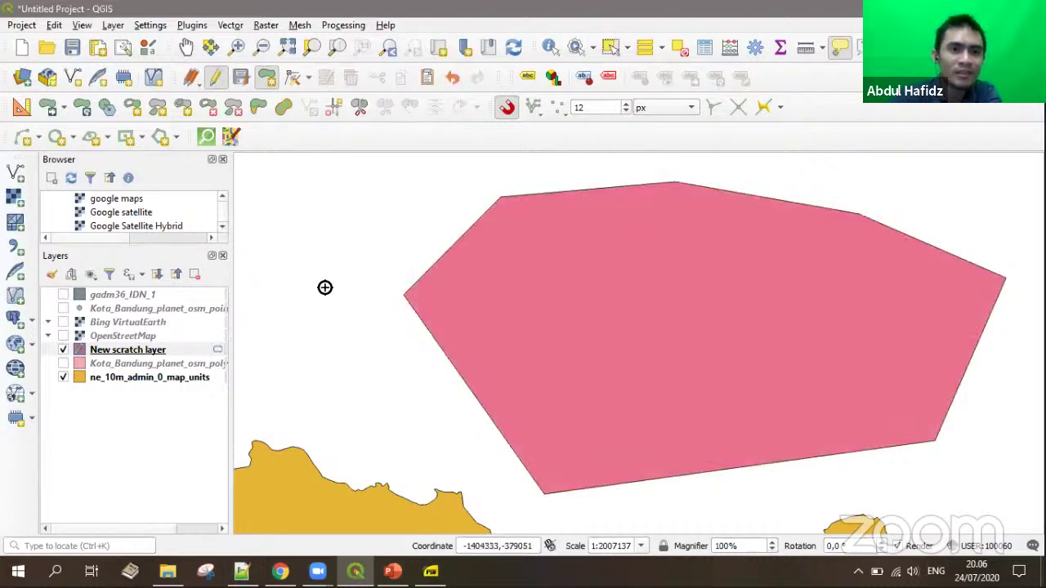
Step: Cut an eight-vertex hole in the middle of the scratch polygon with Add Ring
click(133, 109)
click(546, 264)
click(529, 336)
click(620, 407)
click(755, 412)
click(815, 363)
click(807, 306)
click(758, 260)
click(699, 229)
right_click(697, 228)
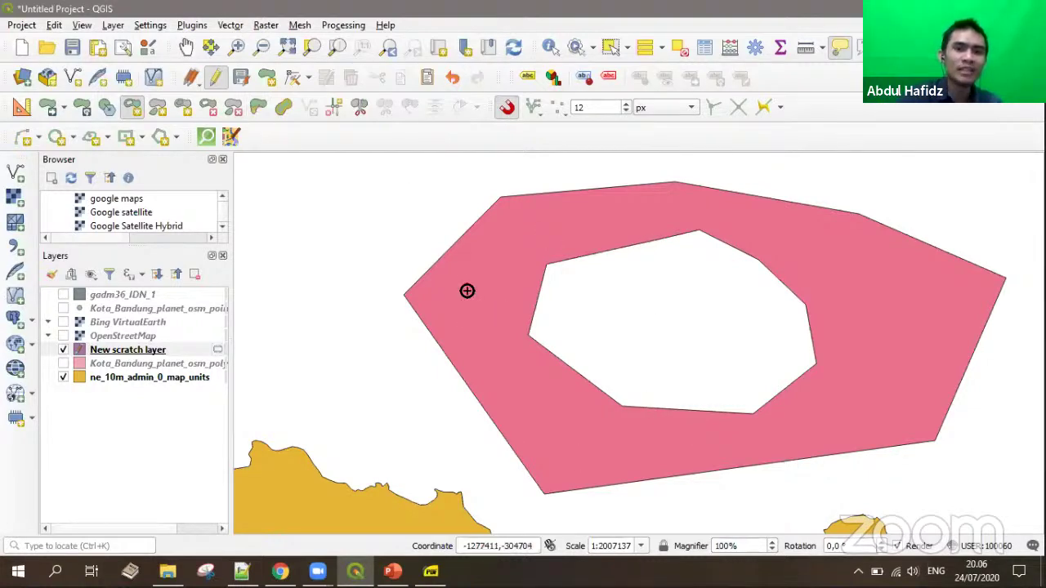
Step: Try to add a small triangular filled ring west of the hole in the scratch polygon, and undo it
click(181, 108)
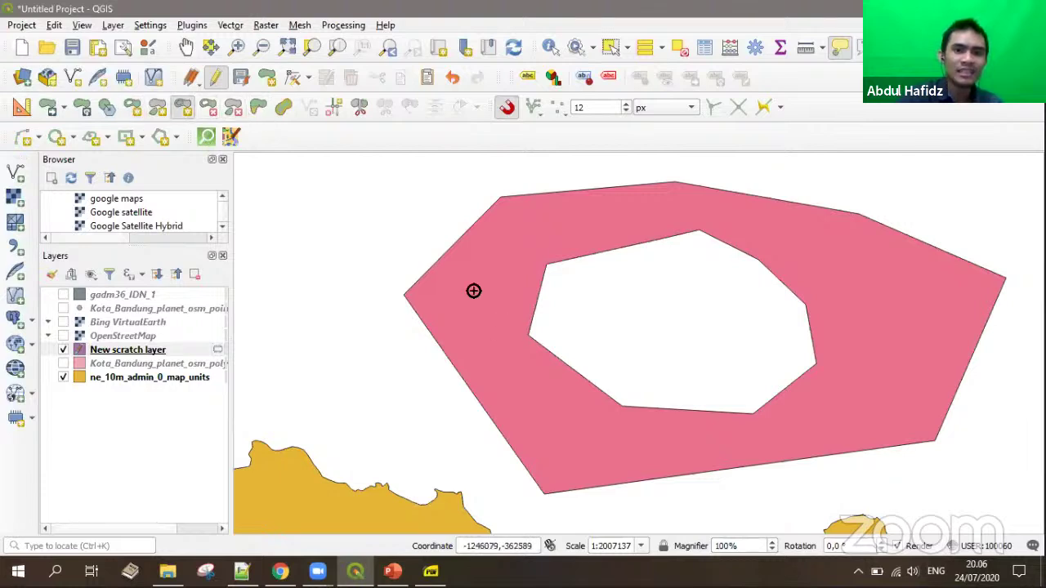
click(495, 258)
click(447, 298)
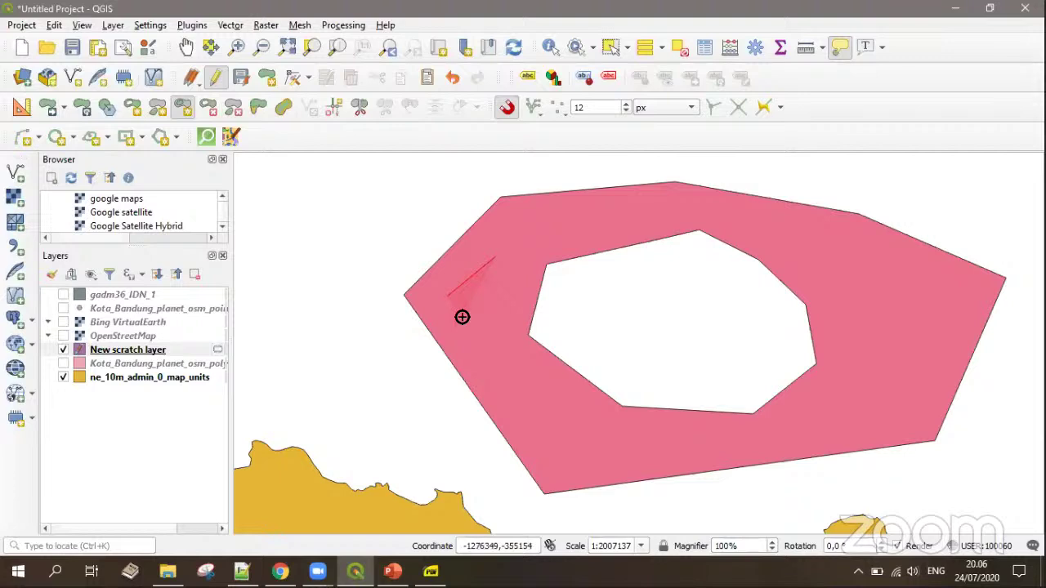
right_click(462, 316)
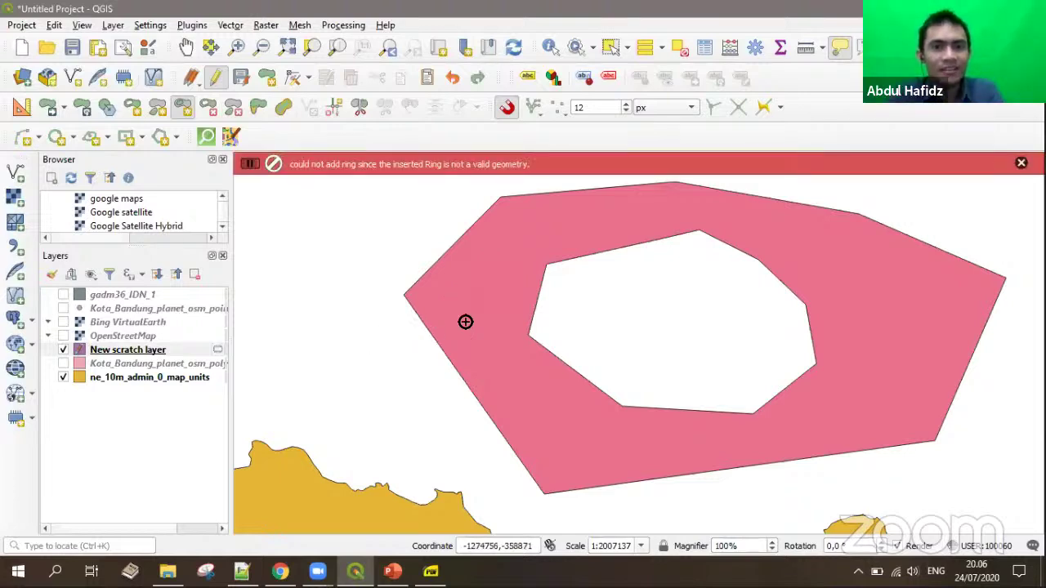
click(497, 310)
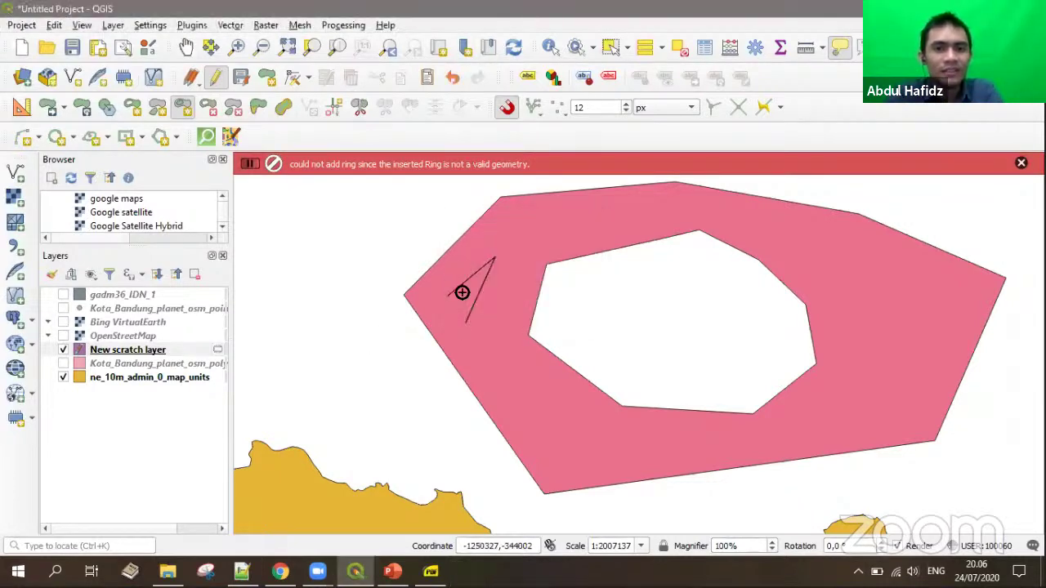
key(ctrl+z)
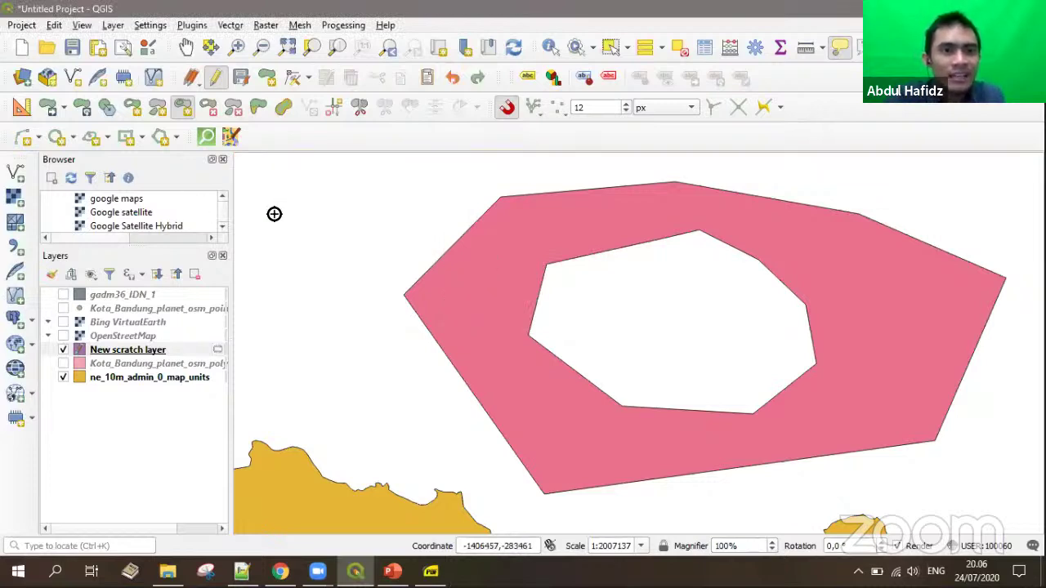
Step: Create a small five-vertex polygon inside the large polygon, west of the hole, with Fill Ring and accept its feature form
click(184, 108)
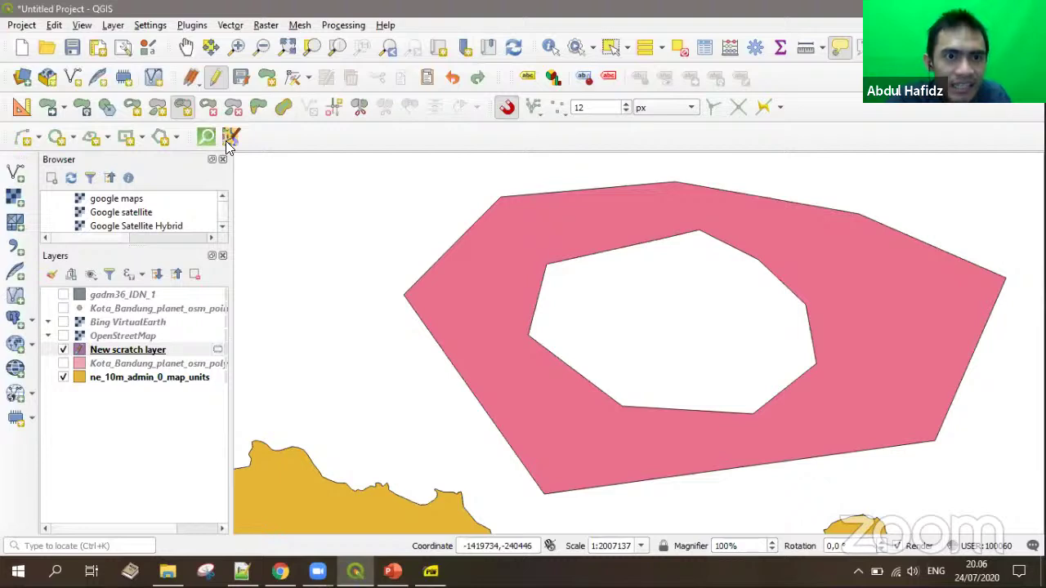
click(462, 275)
click(447, 296)
click(465, 336)
click(509, 311)
right_click(517, 277)
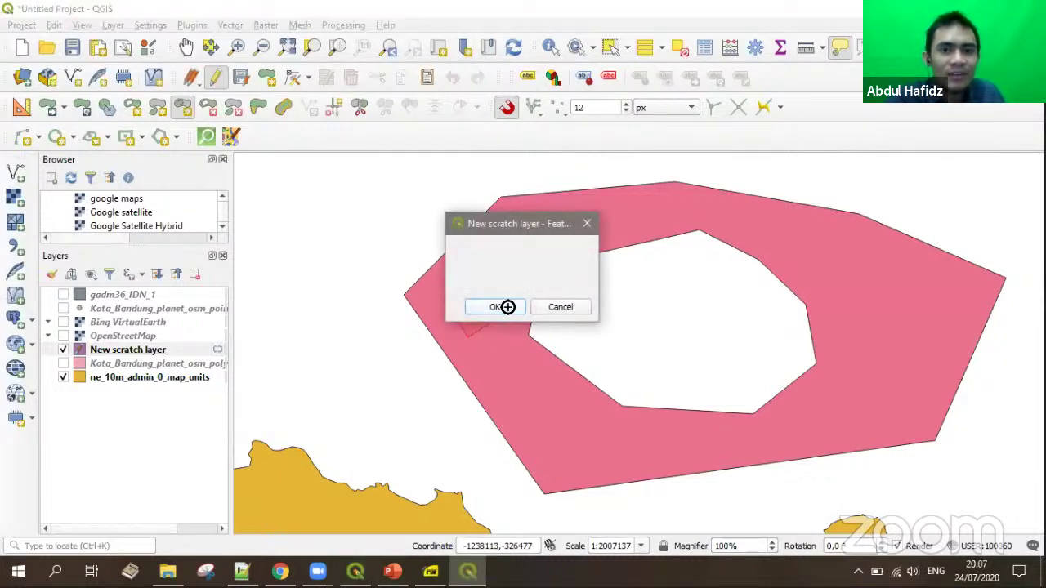
click(502, 305)
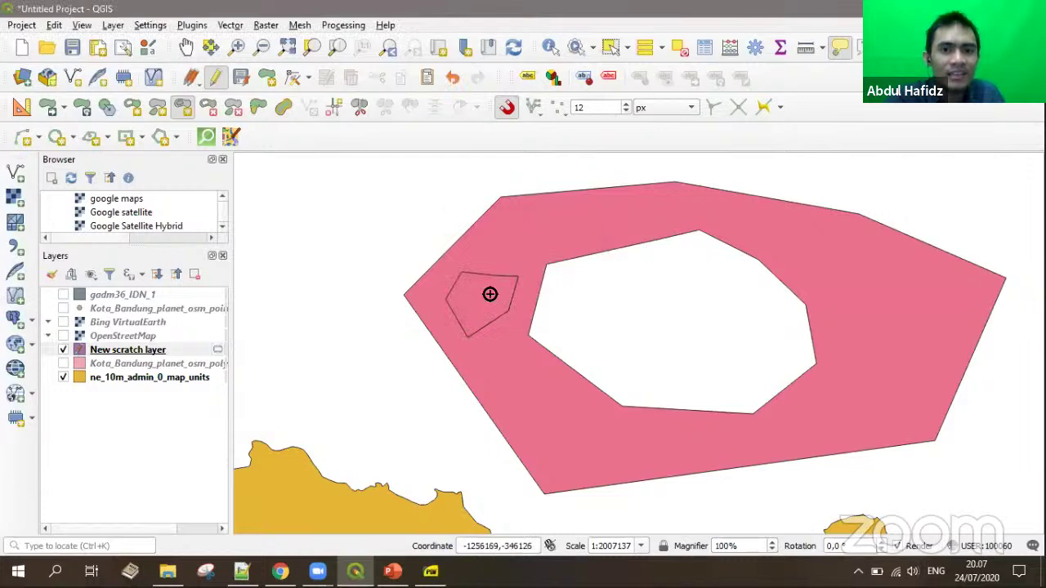
Step: Check the small filled polygon and the empty hole by selecting at each, and view the shape against the surrounding islands
click(608, 47)
click(484, 289)
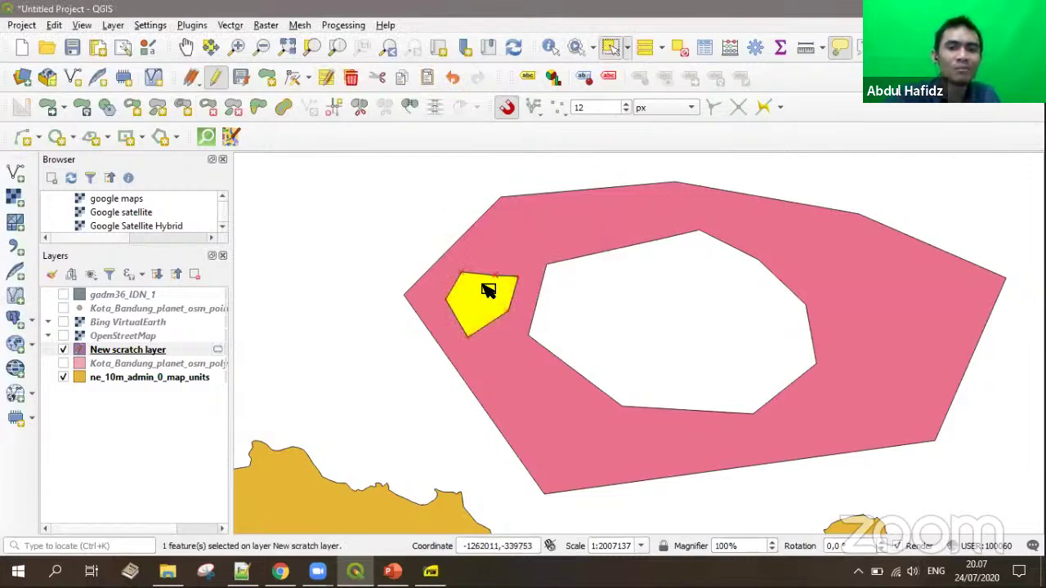
click(507, 250)
click(630, 309)
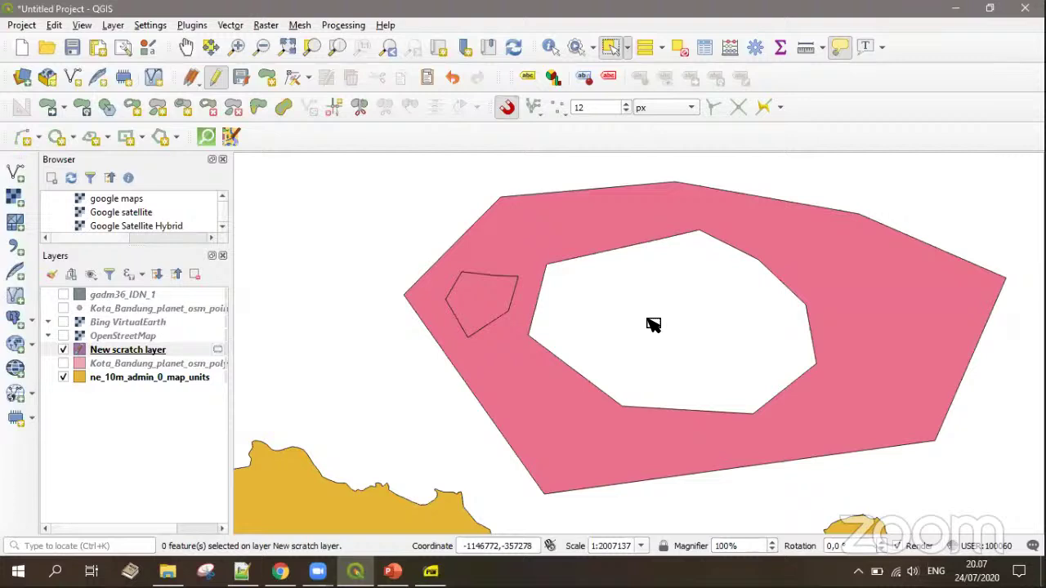
scroll(653, 326, down, 1)
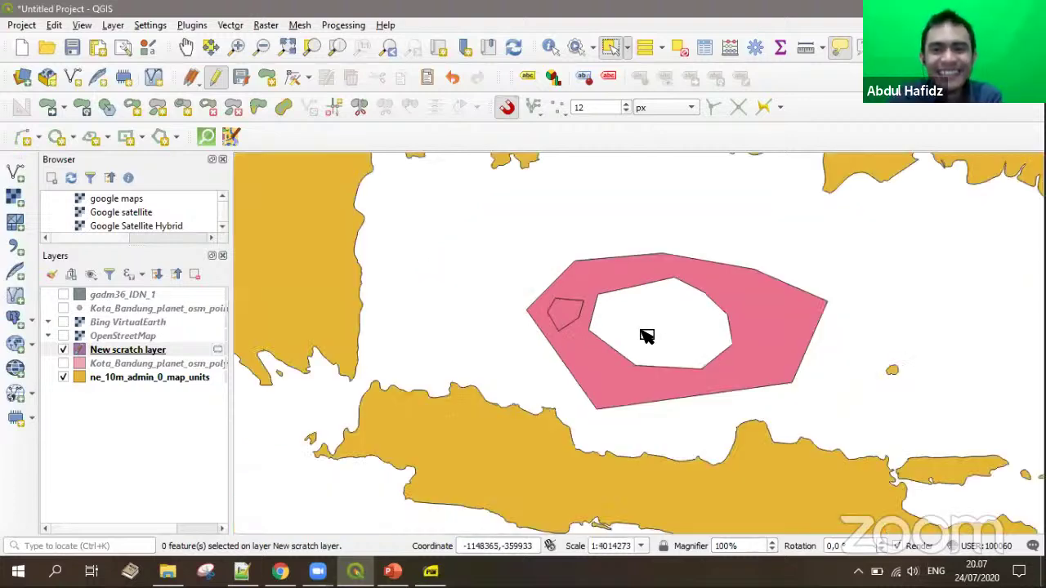
drag(709, 337, 599, 338)
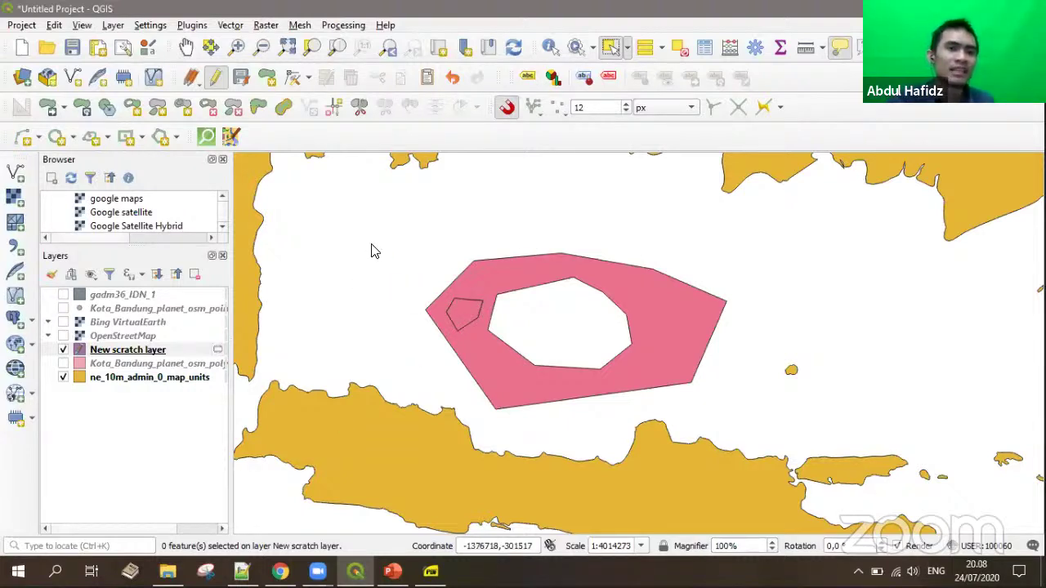
Step: Enlarge the Browser area, find Penelitian.csv among the data files and add it to the project
drag(122, 247, 127, 299)
scroll(119, 248, up, 3)
scroll(118, 248, down, 15)
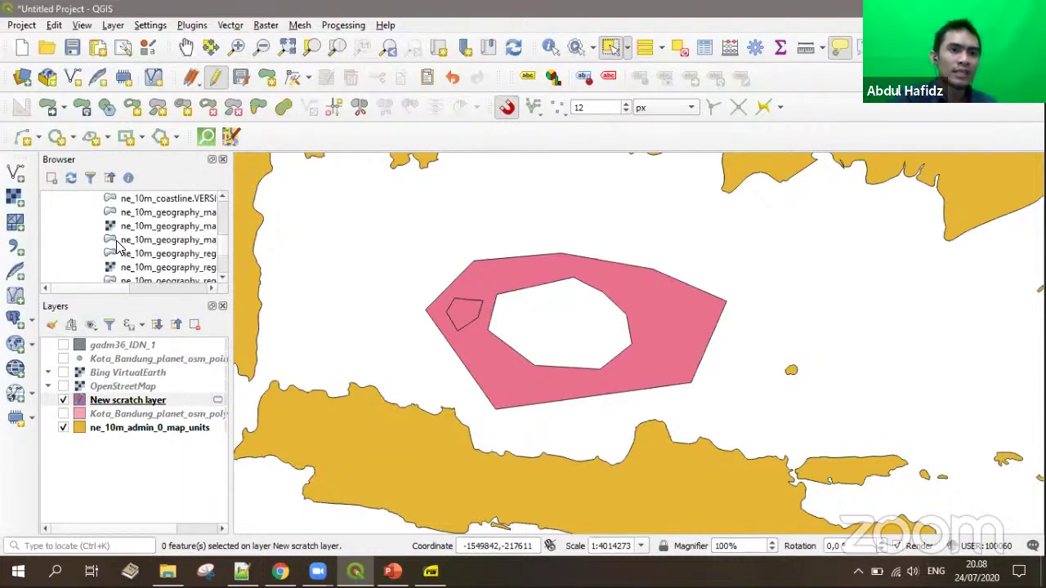
scroll(119, 248, down, 10)
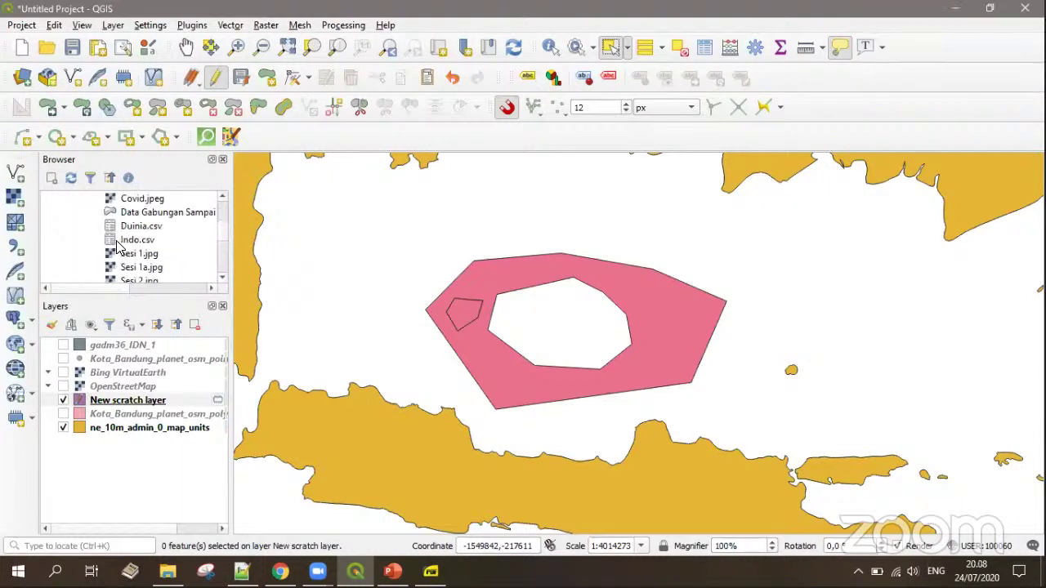
scroll(119, 248, down, 5)
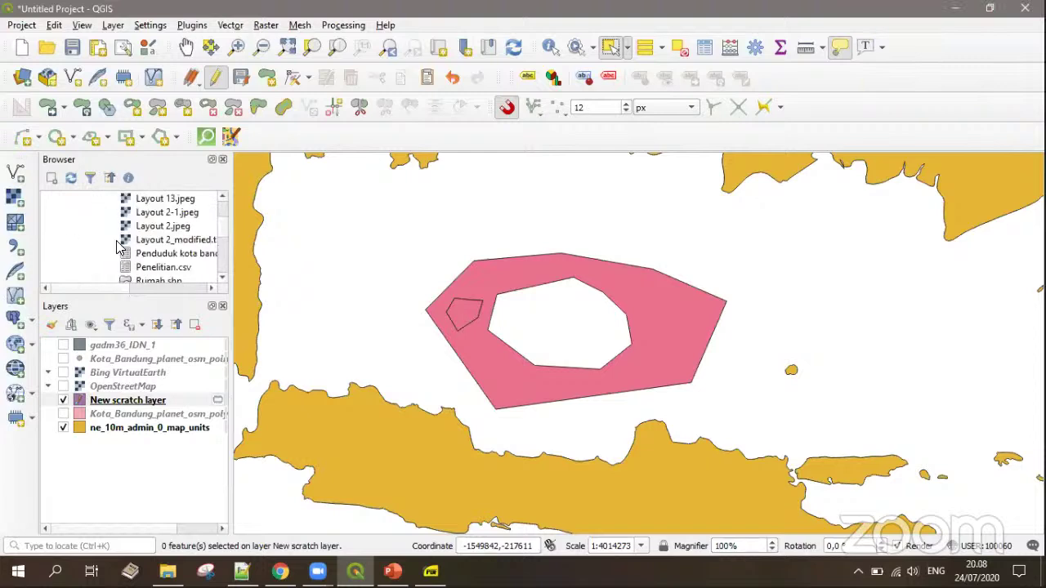
drag(129, 298, 145, 362)
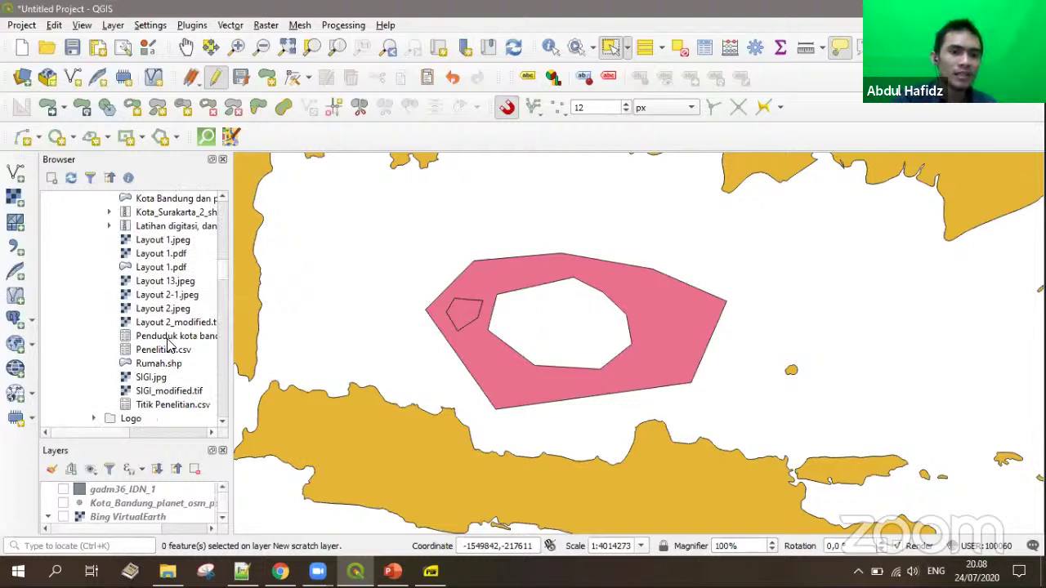
click(162, 352)
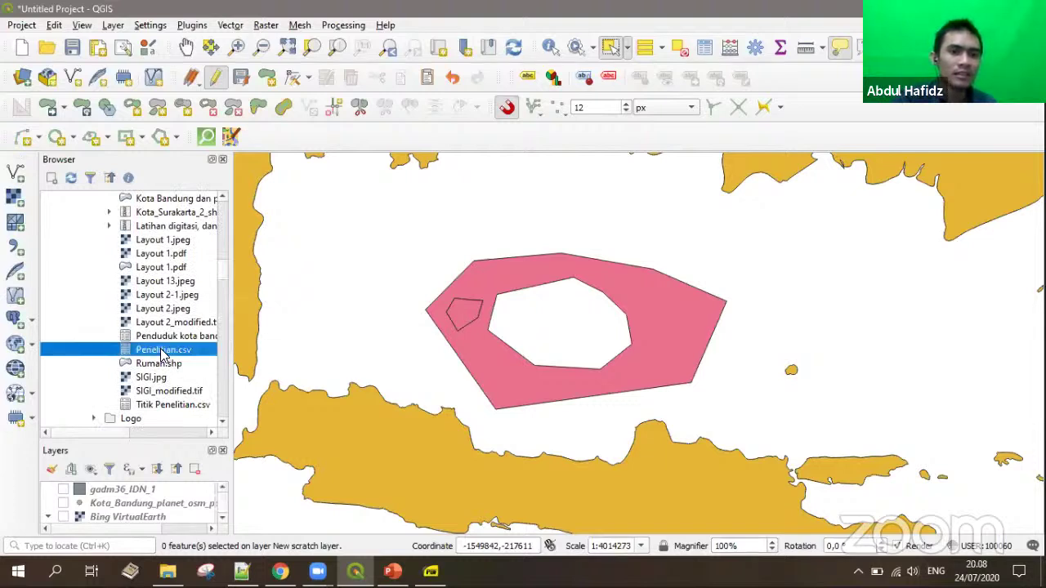
right_click(163, 353)
click(222, 393)
scroll(143, 375, down, 2)
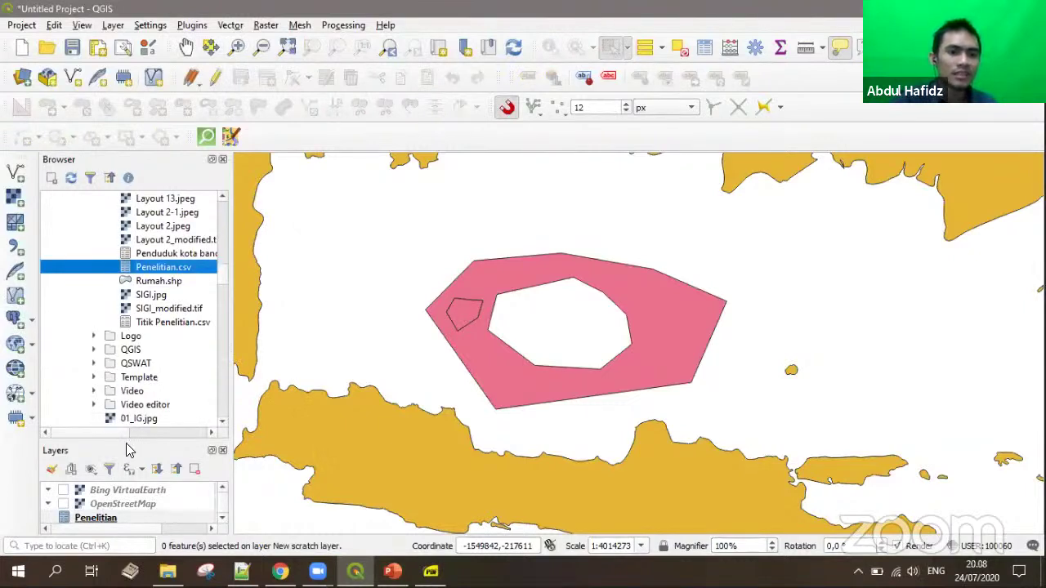
Step: Examine the X_coord and Y_Coord values in the Penelitian attribute table, and close the table
drag(129, 446, 131, 300)
click(95, 398)
right_click(96, 398)
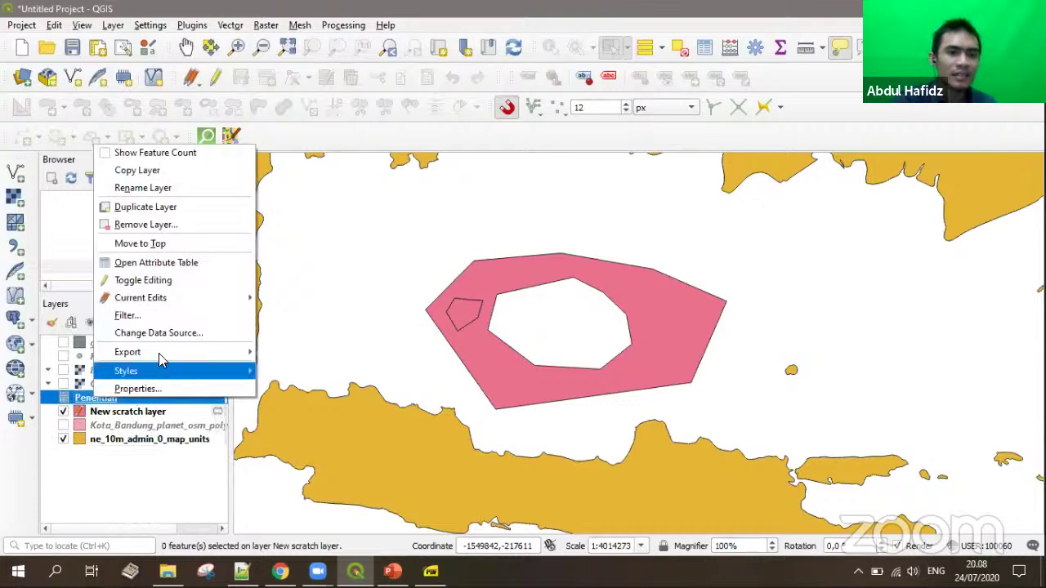
click(140, 272)
key(F6)
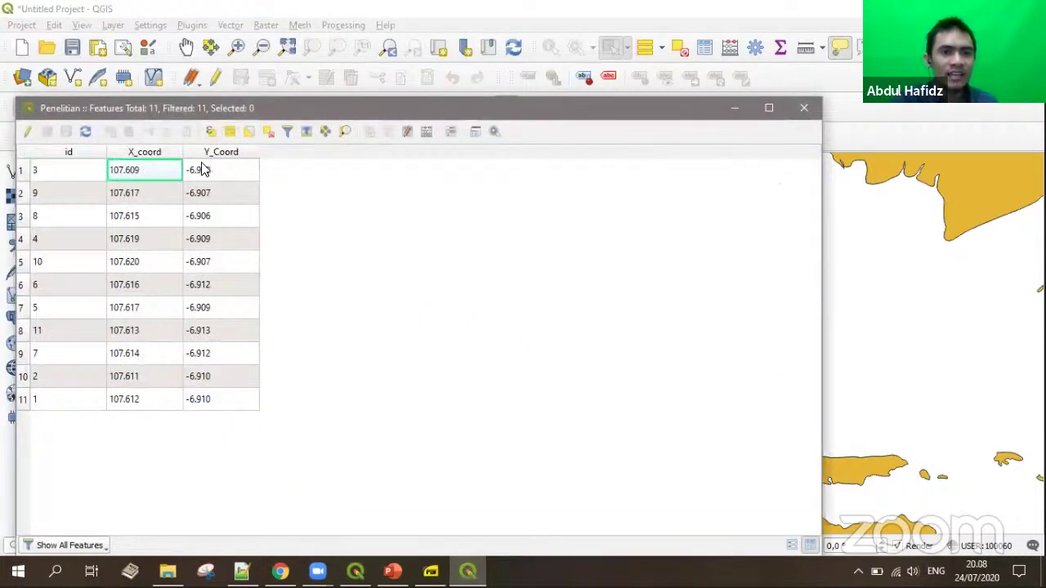
click(226, 172)
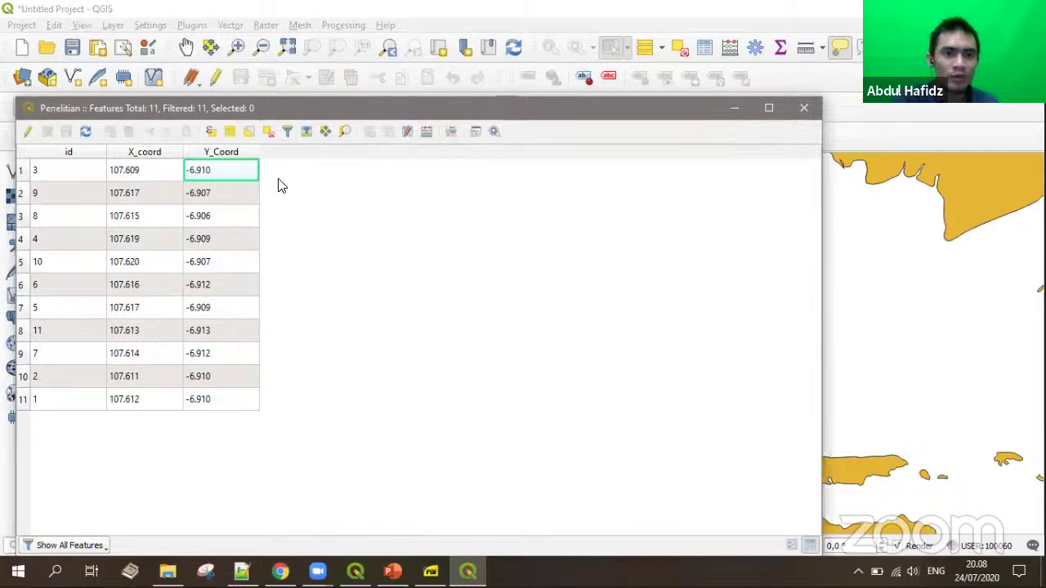
click(124, 173)
key(Right)
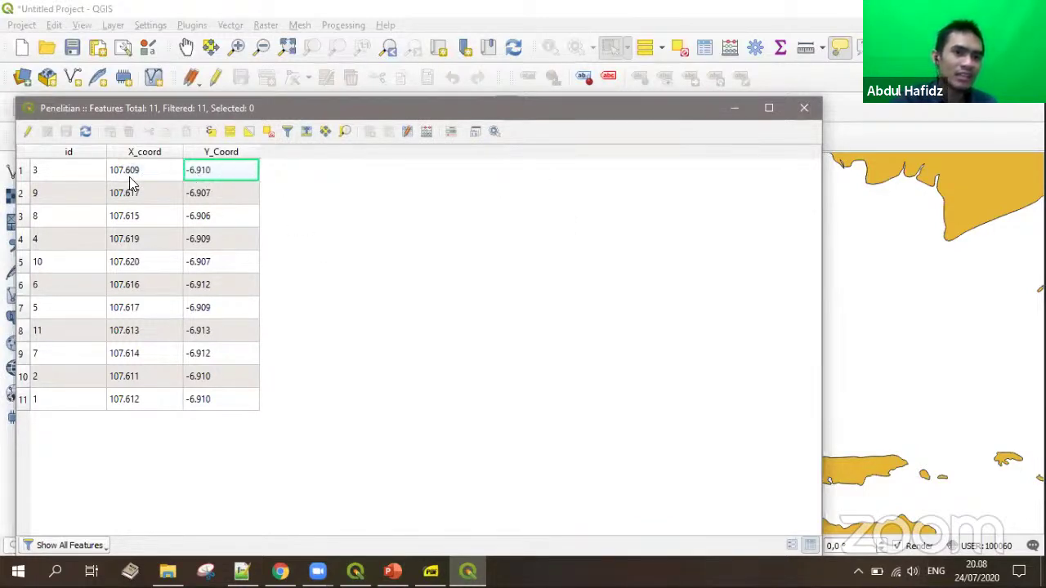
click(200, 195)
click(201, 239)
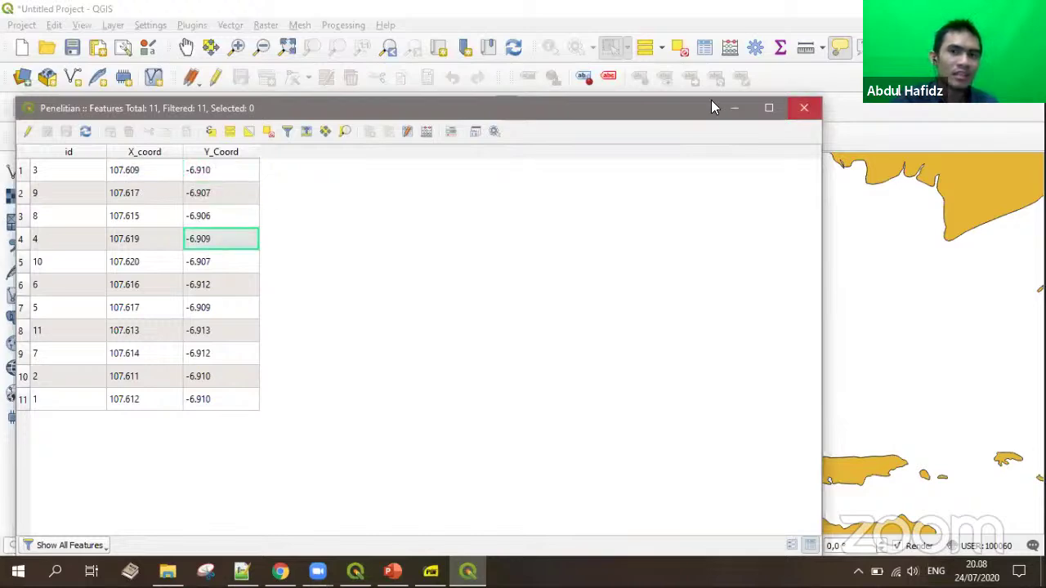
click(804, 108)
Step: Start adding a delimited text layer with Titik Penelitian.csv as the source file
click(112, 25)
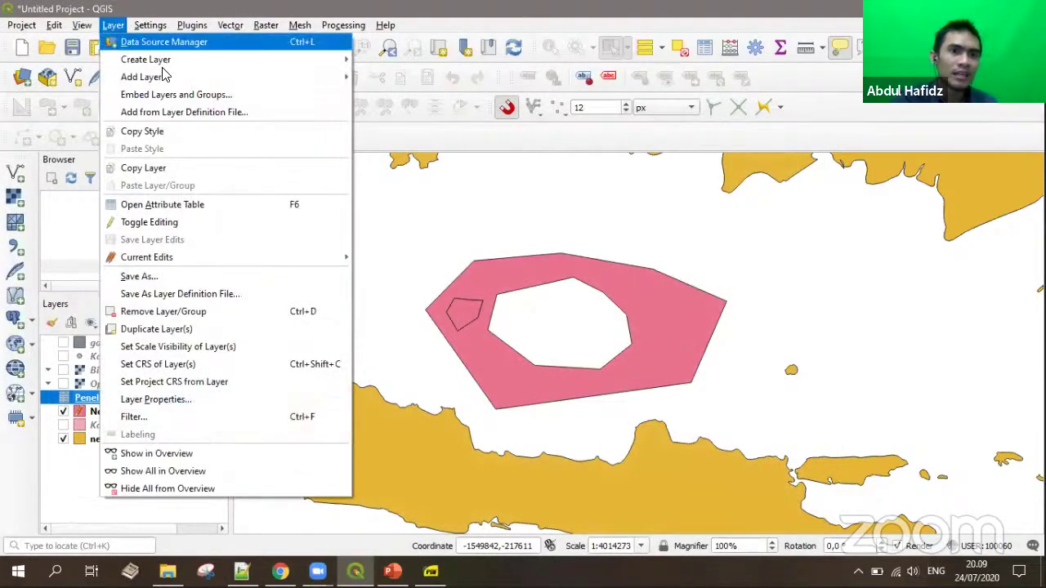
mouse_move(222, 76)
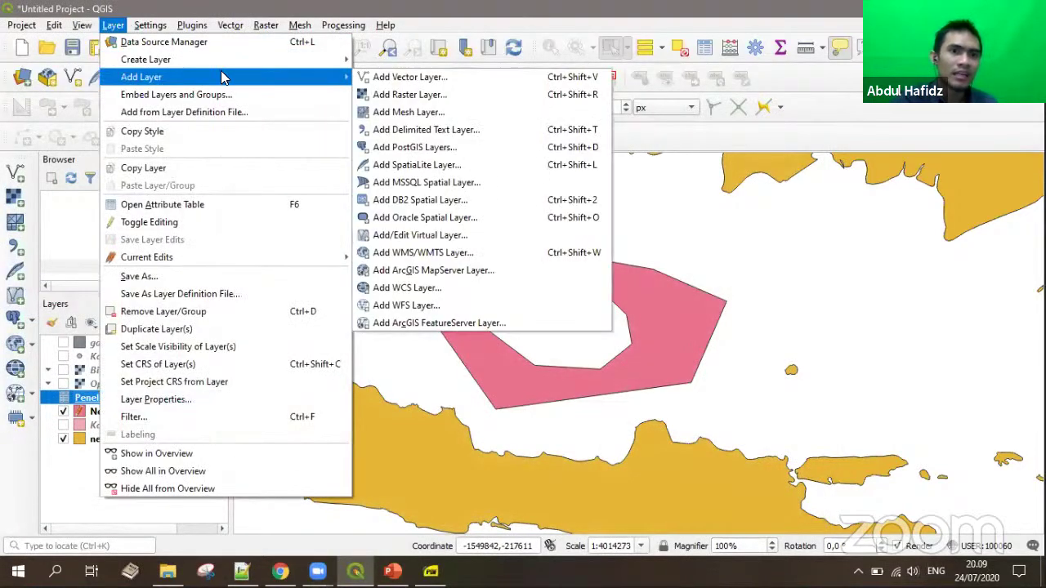
click(424, 133)
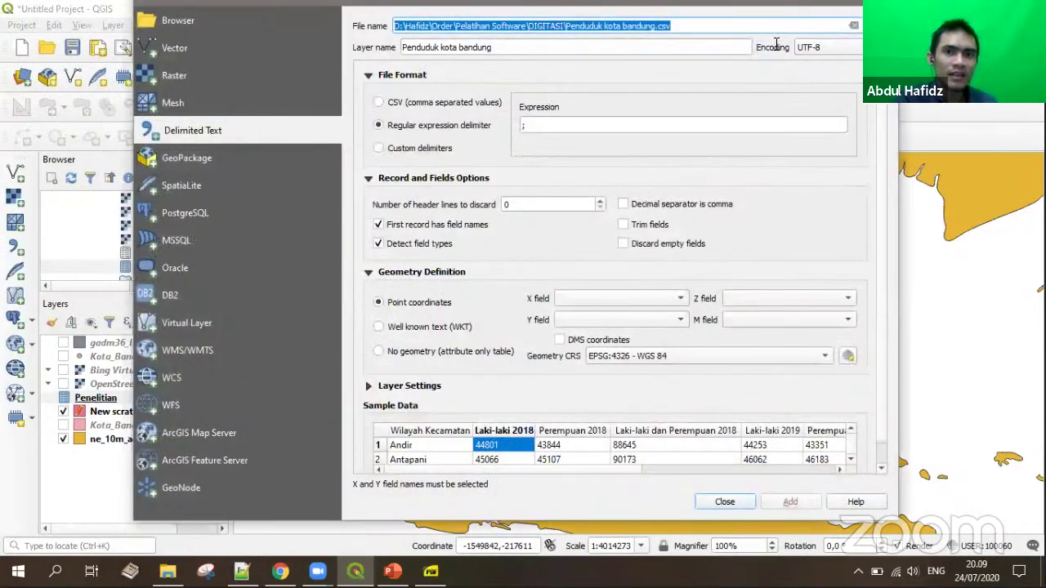
click(872, 25)
double_click(482, 149)
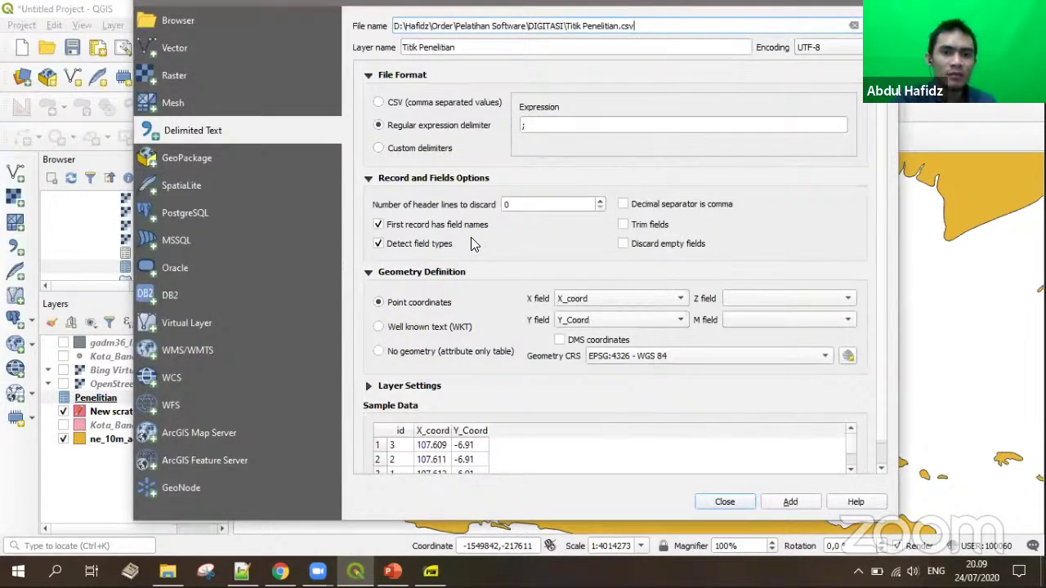
Step: Add Titik Penelitian as a point layer using X_coord and Y_Coord as coordinates in EPSG:4326 - WGS 84
scroll(414, 450, down, 2)
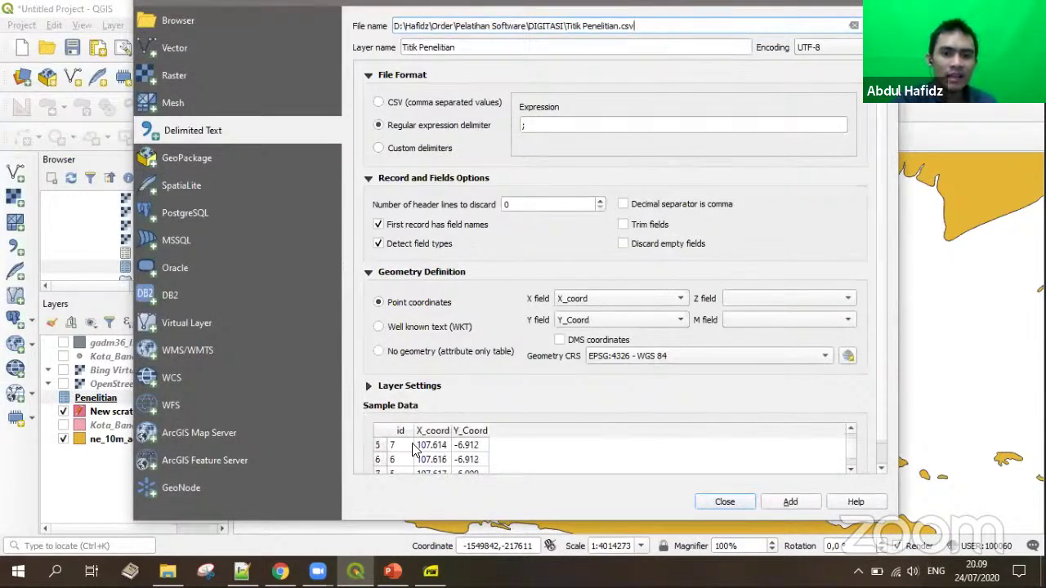
click(432, 430)
click(470, 431)
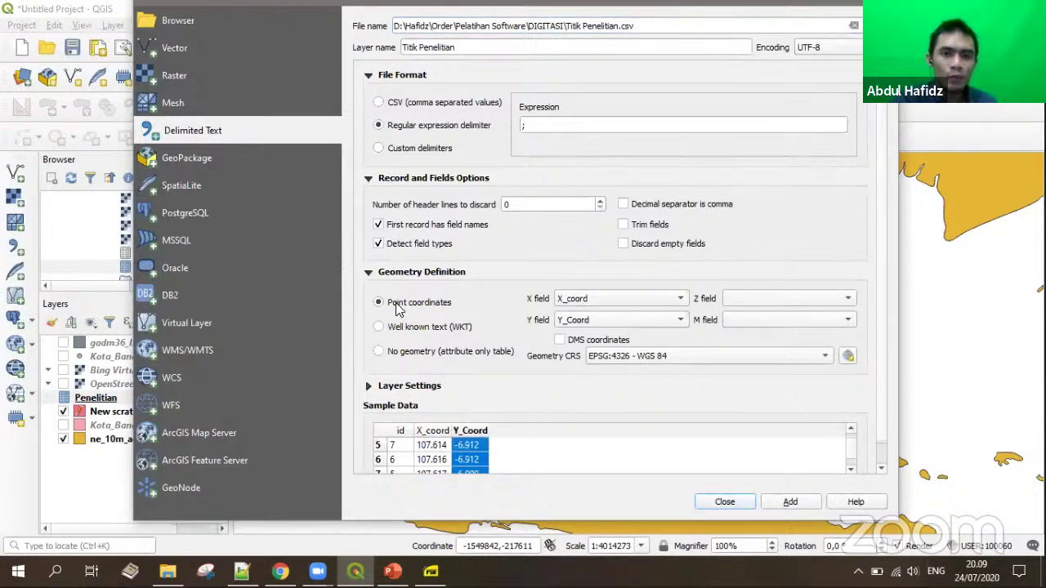
click(604, 300)
click(576, 315)
click(576, 319)
click(576, 319)
click(788, 502)
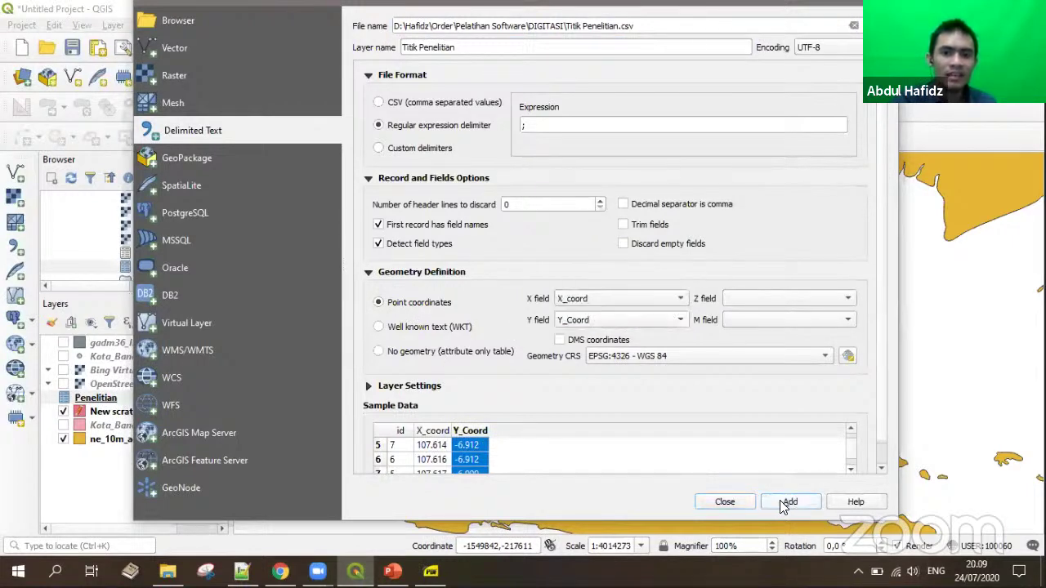
click(727, 502)
Step: Zoom the map to the Titik Penelitian points and hide the ne_10m_admin_0_map_units layer
right_click(92, 399)
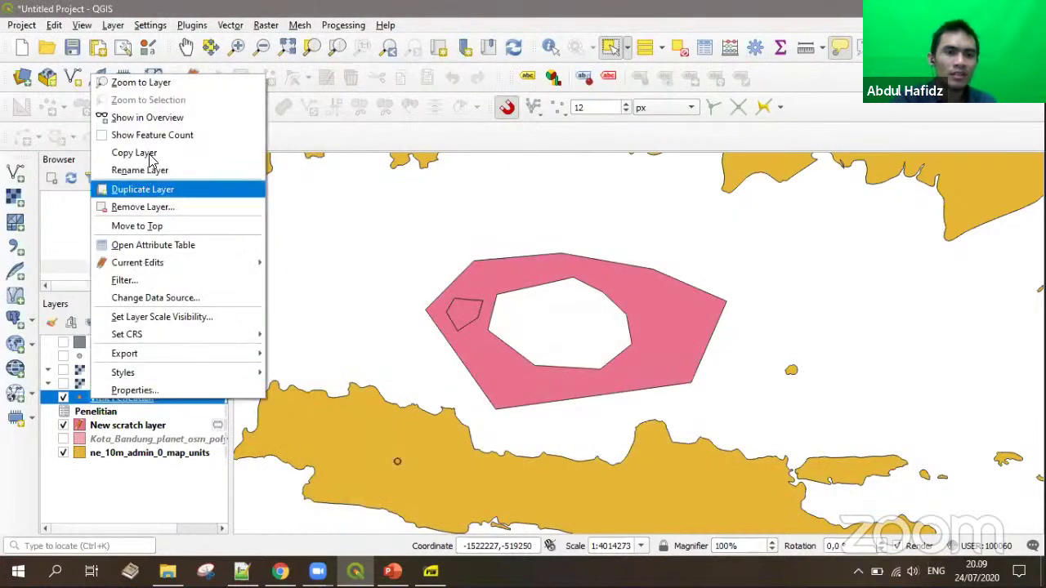
click(147, 82)
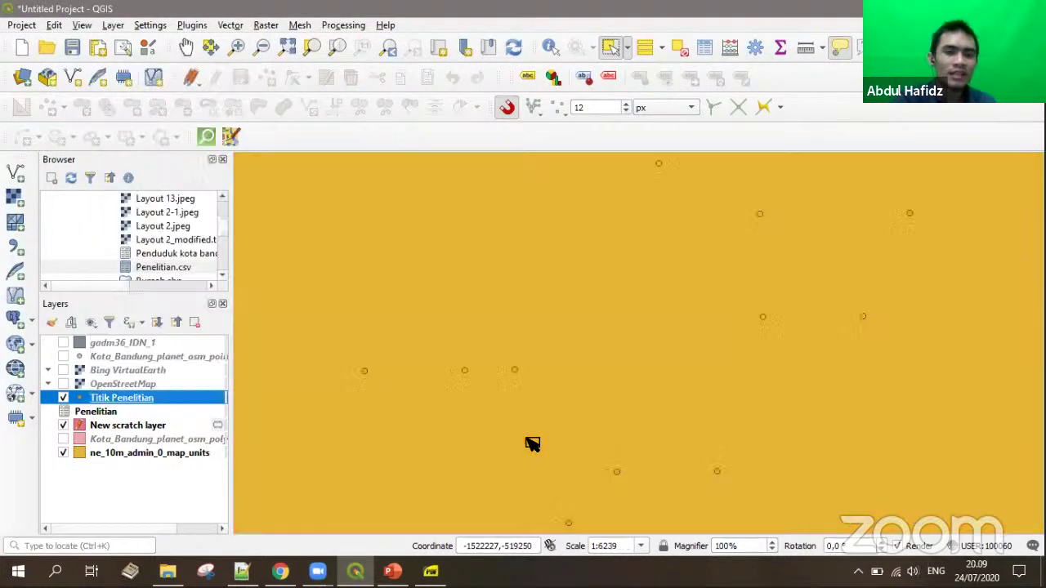
click(63, 453)
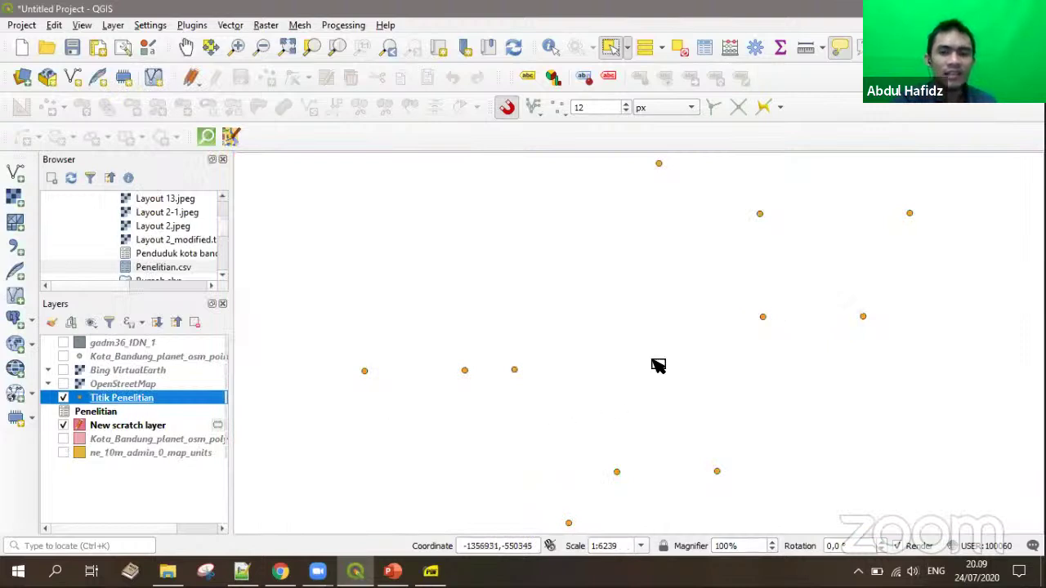
scroll(678, 354, down, 1)
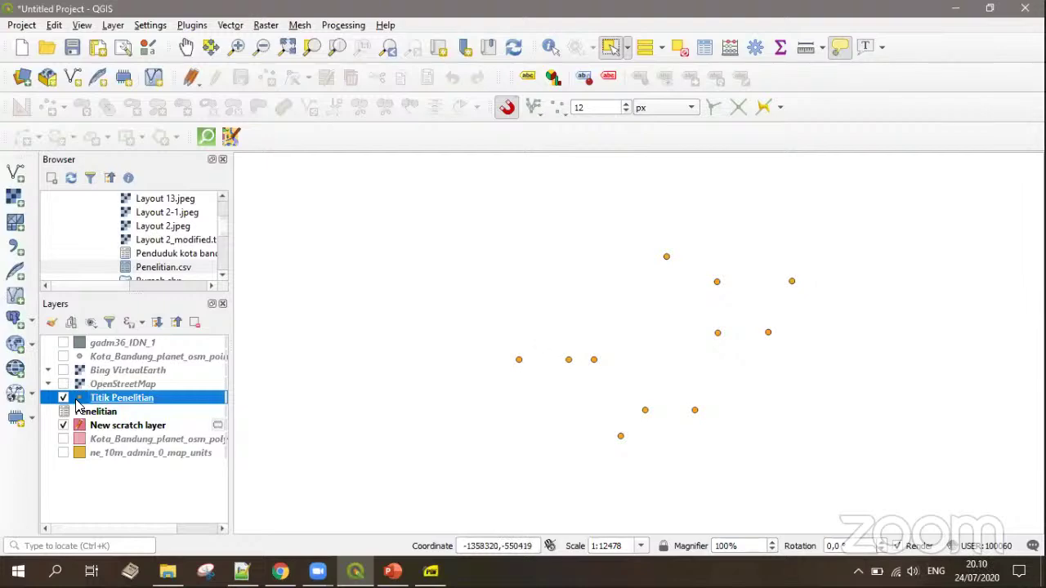
Step: Style the Titik Penelitian points with the diamond red marker symbol
double_click(122, 400)
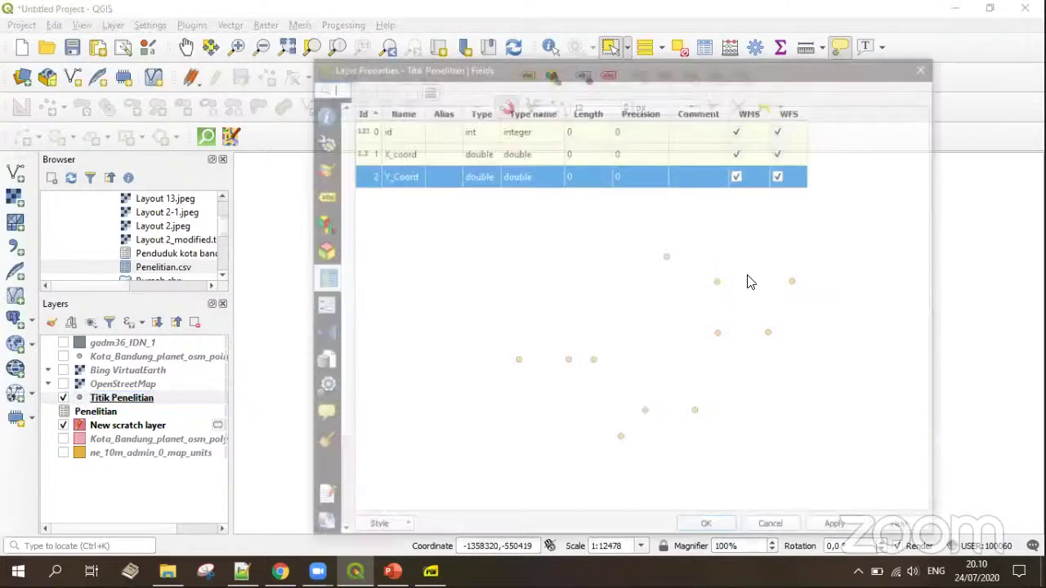
click(322, 167)
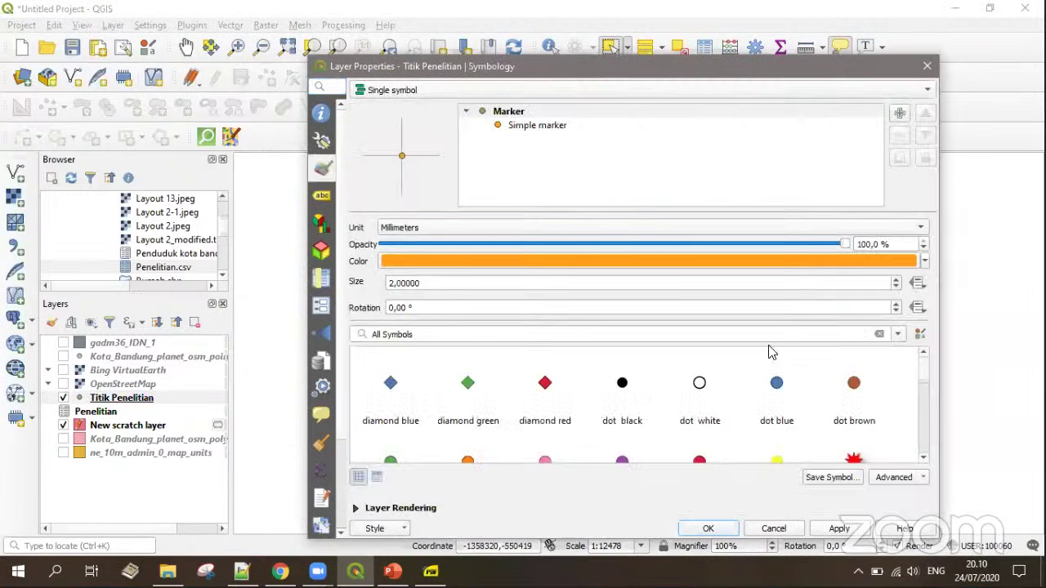
click(550, 389)
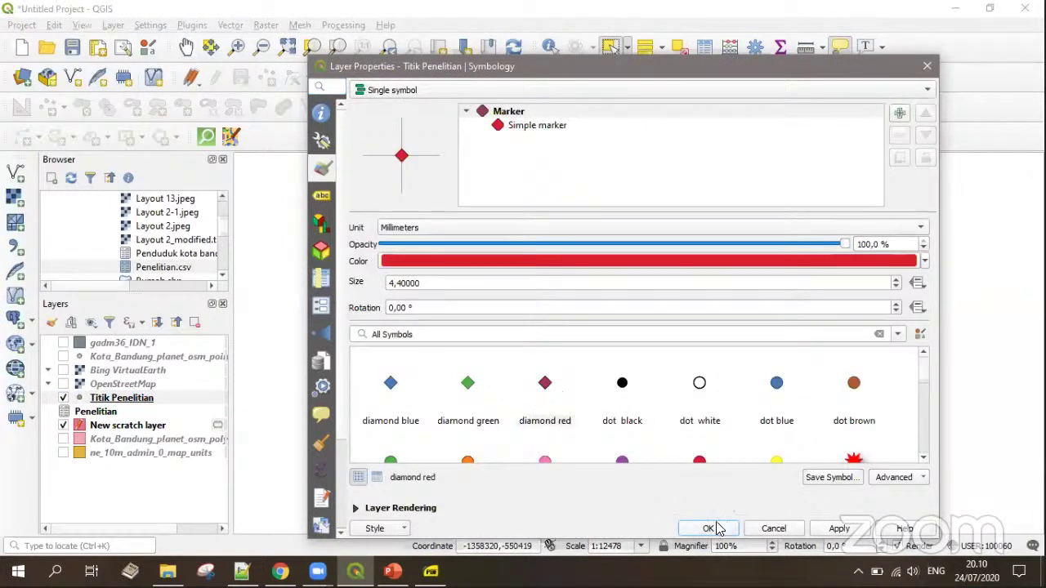
click(722, 529)
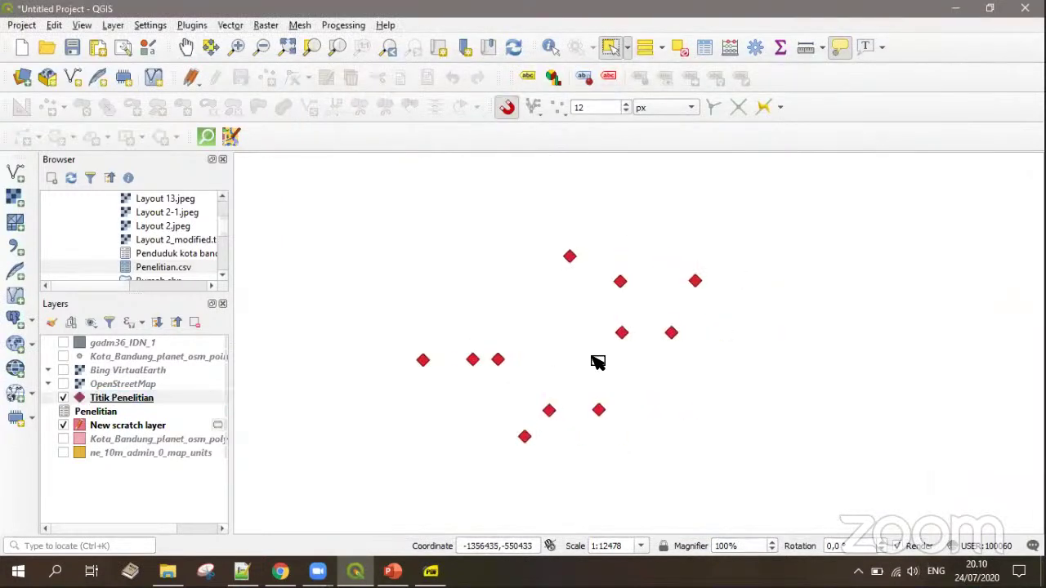
scroll(588, 362, up, 1)
scroll(588, 362, down, 1)
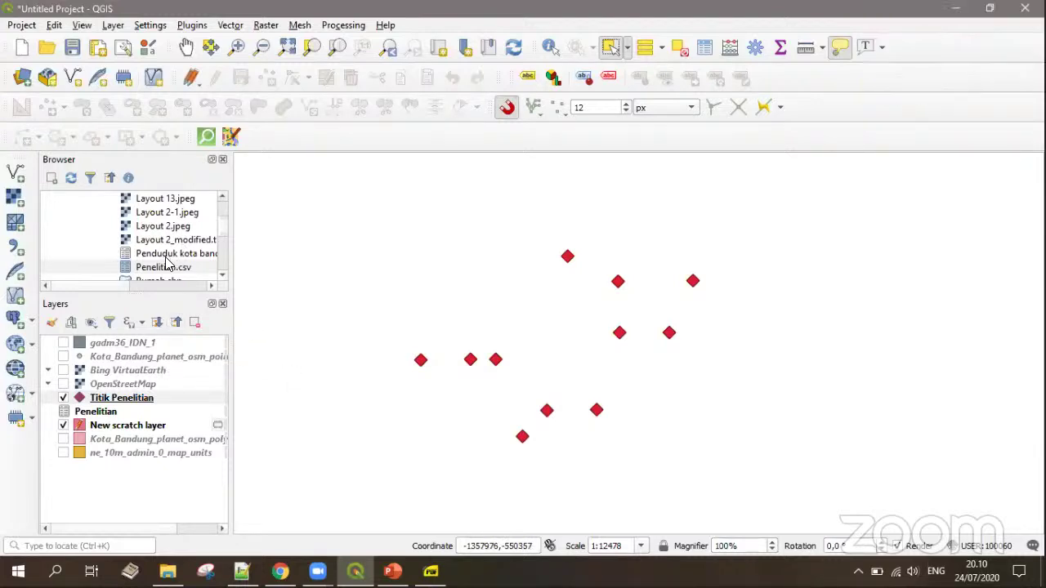
Step: Collapse the DIGITASI folder, enlarge the Browser area and look through the neighbouring data files for a map to load
scroll(167, 262, up, 5)
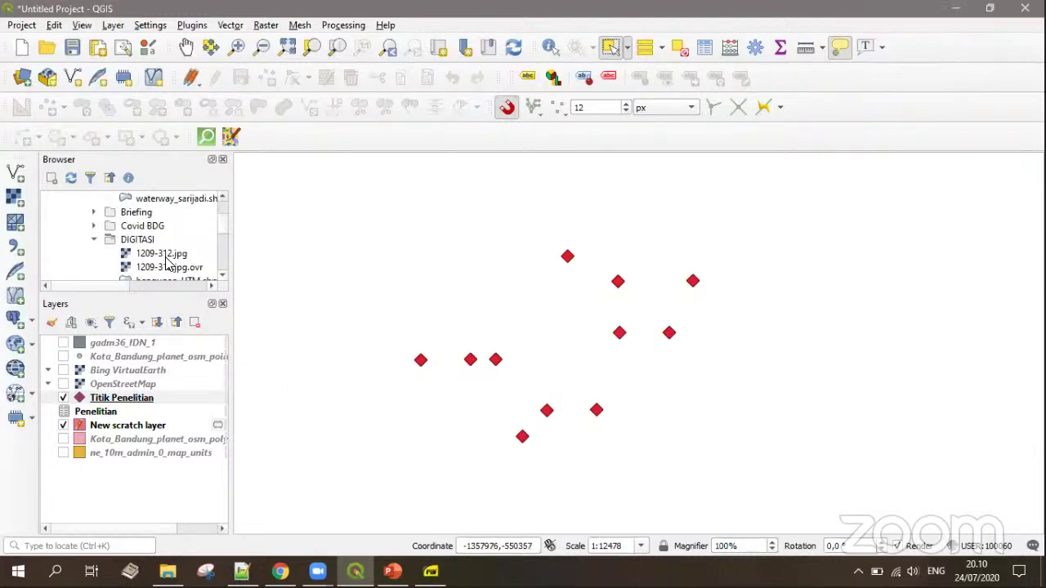
click(93, 240)
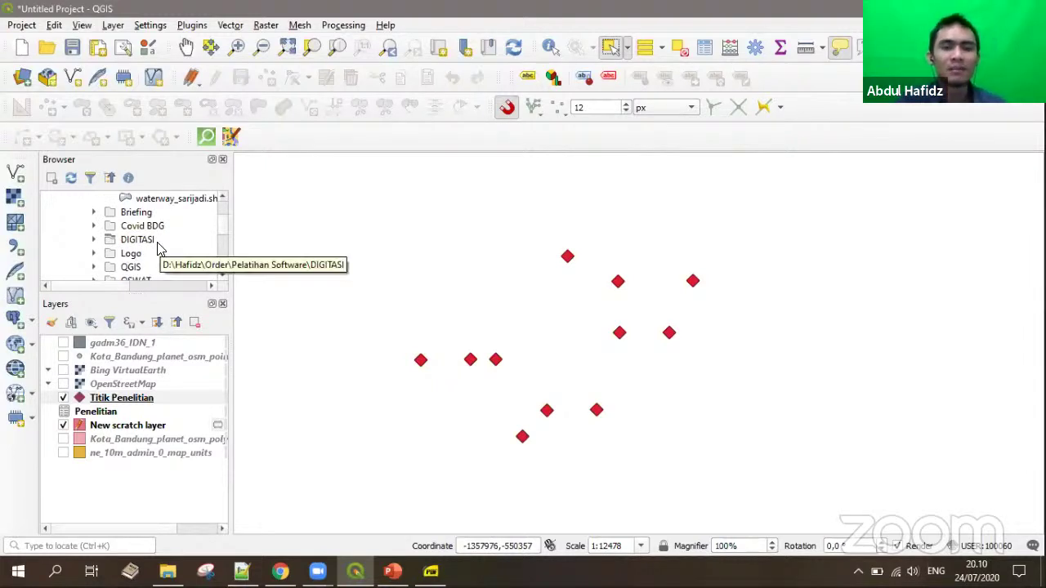
scroll(157, 249, up, 15)
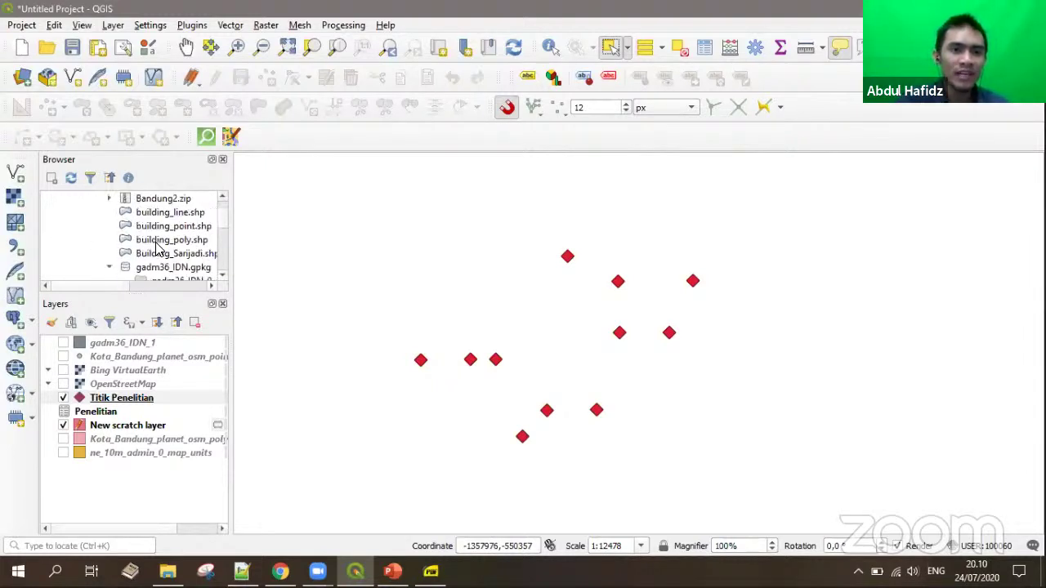
scroll(155, 245, up, 10)
drag(131, 297, 125, 403)
scroll(139, 290, down, 15)
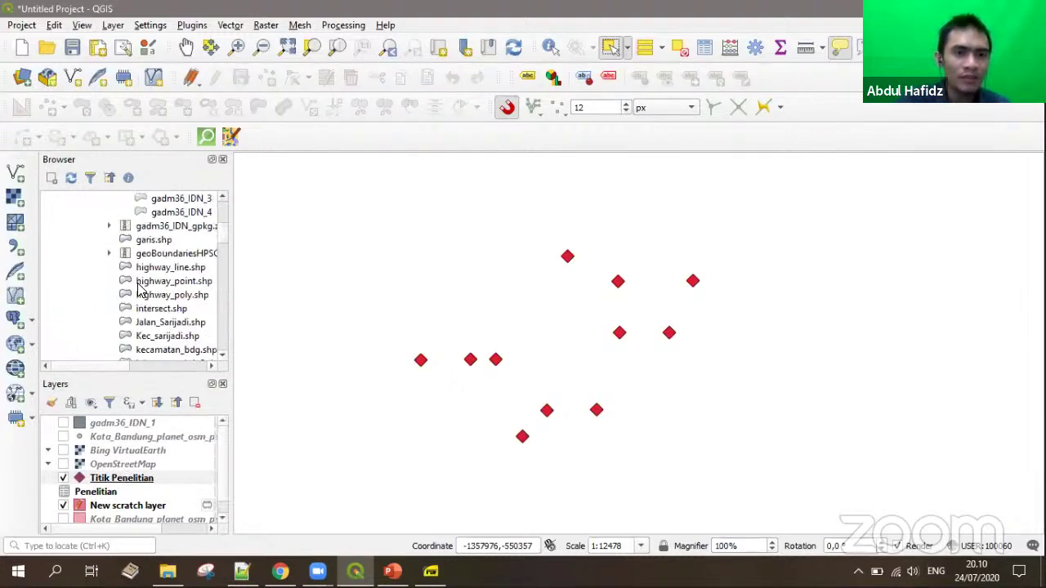
scroll(139, 291, down, 6)
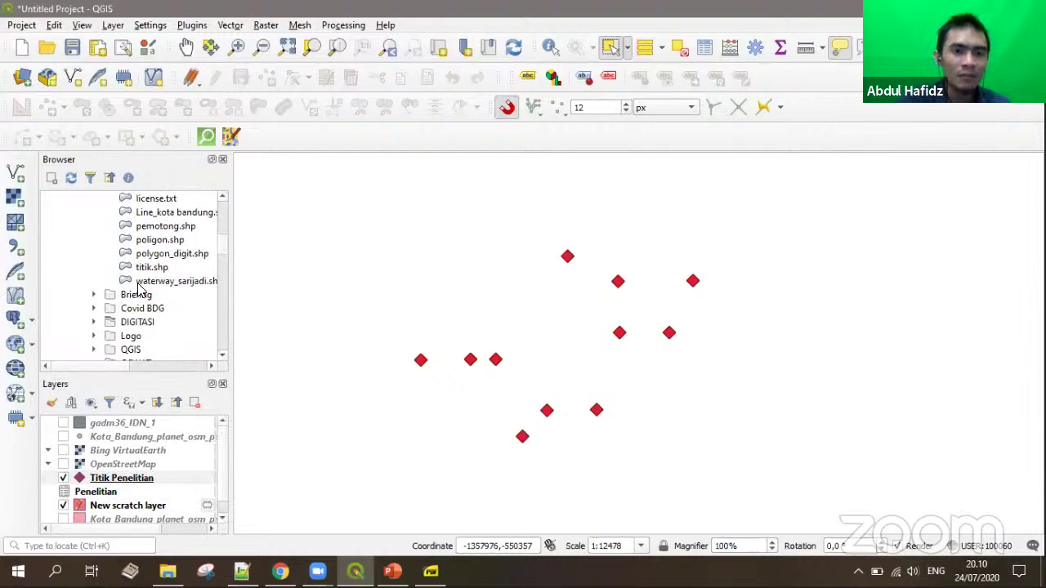
scroll(147, 282, up, 1)
scroll(153, 272, up, 2)
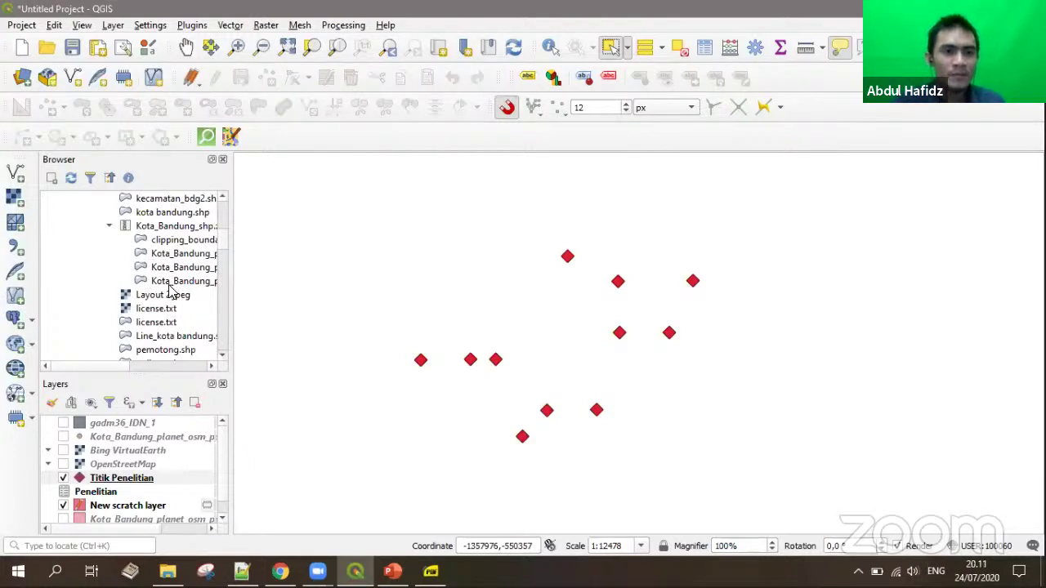
scroll(168, 293, up, 7)
scroll(157, 293, up, 3)
scroll(158, 292, down, 12)
Step: Add SIGI_modified.tif from the DIGITASI folder to the project and zoom the map to its extent
click(93, 281)
scroll(93, 286, down, 6)
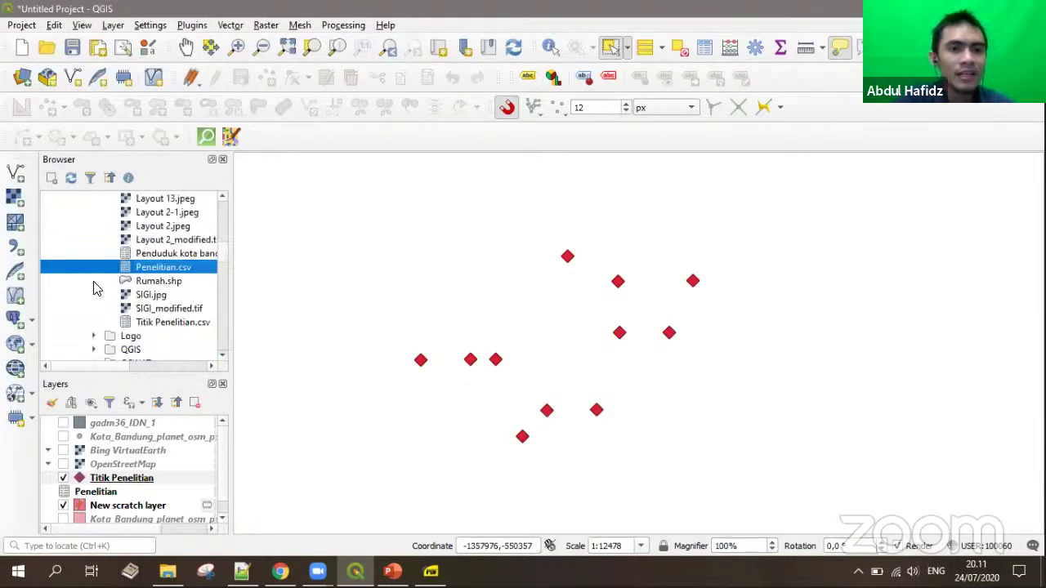
scroll(93, 288, down, 1)
double_click(152, 267)
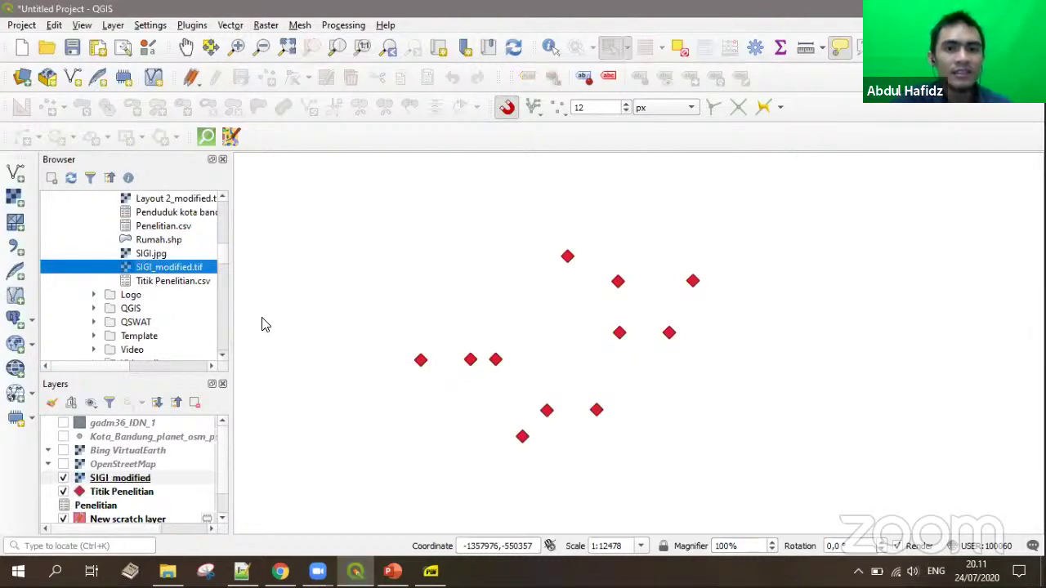
right_click(96, 479)
click(140, 206)
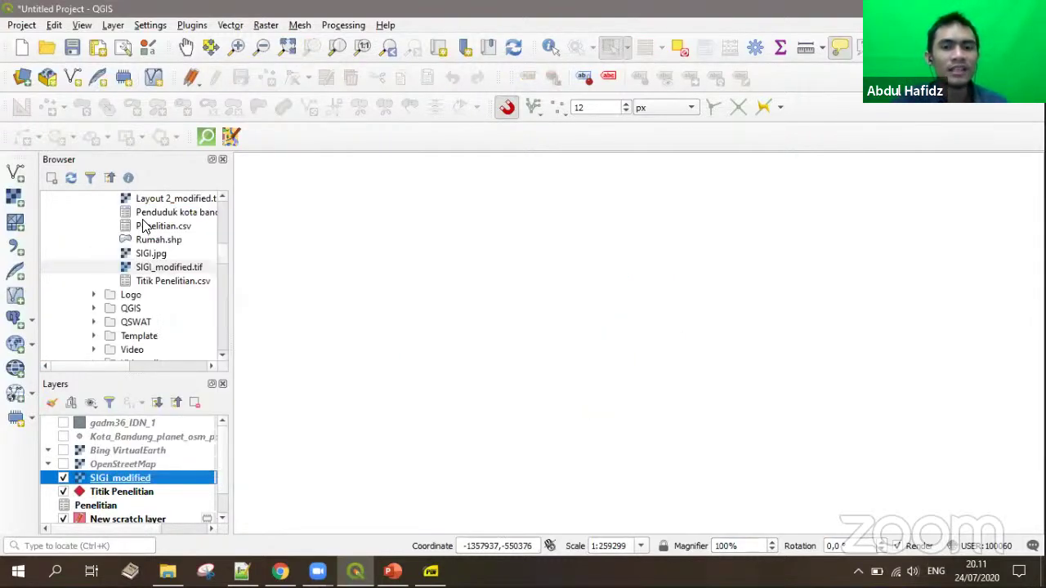
Step: Examine the SIGI_modified topographic map, including its settlements, rivers, contour lines and the spot heights near Tarana
scroll(817, 311, up, 4)
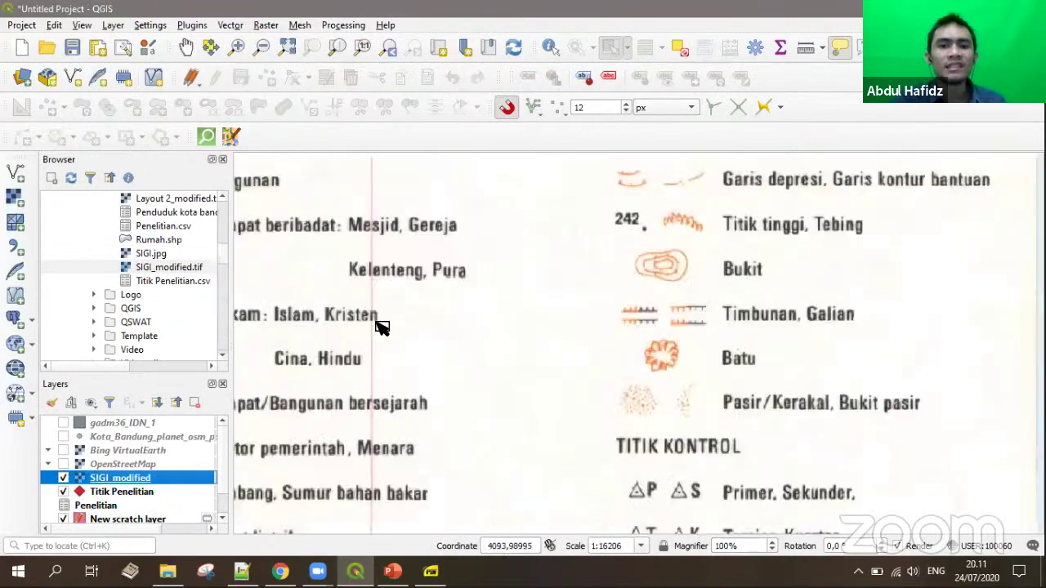
drag(382, 327, 887, 327)
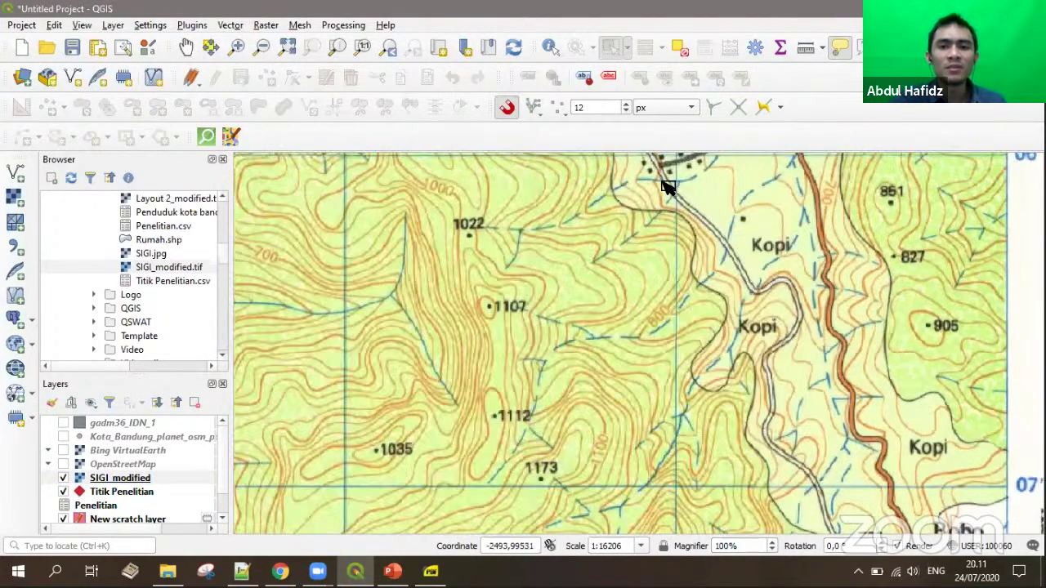
drag(666, 182, 661, 504)
drag(475, 183, 540, 298)
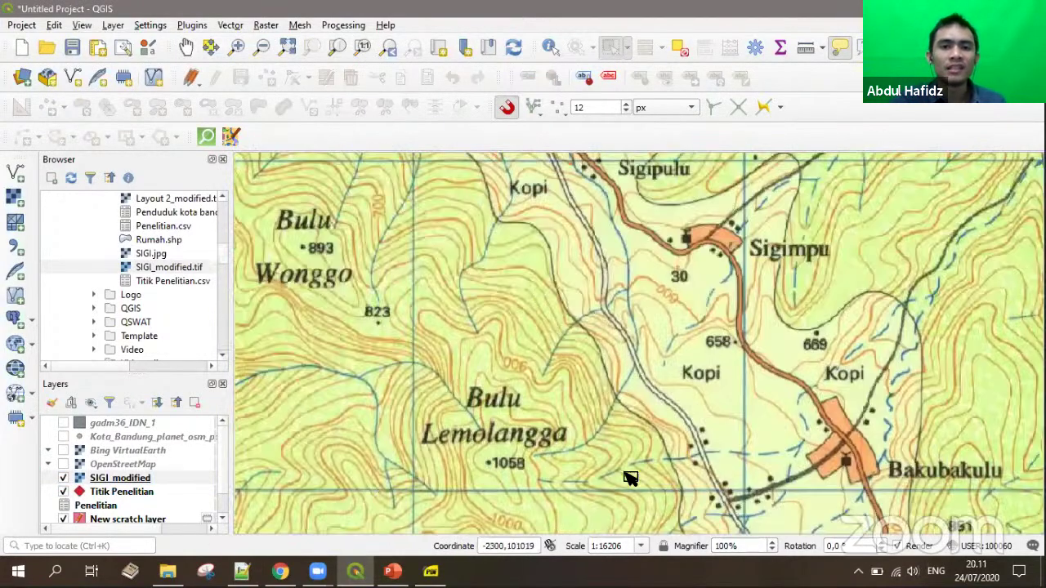
scroll(630, 396, down, 2)
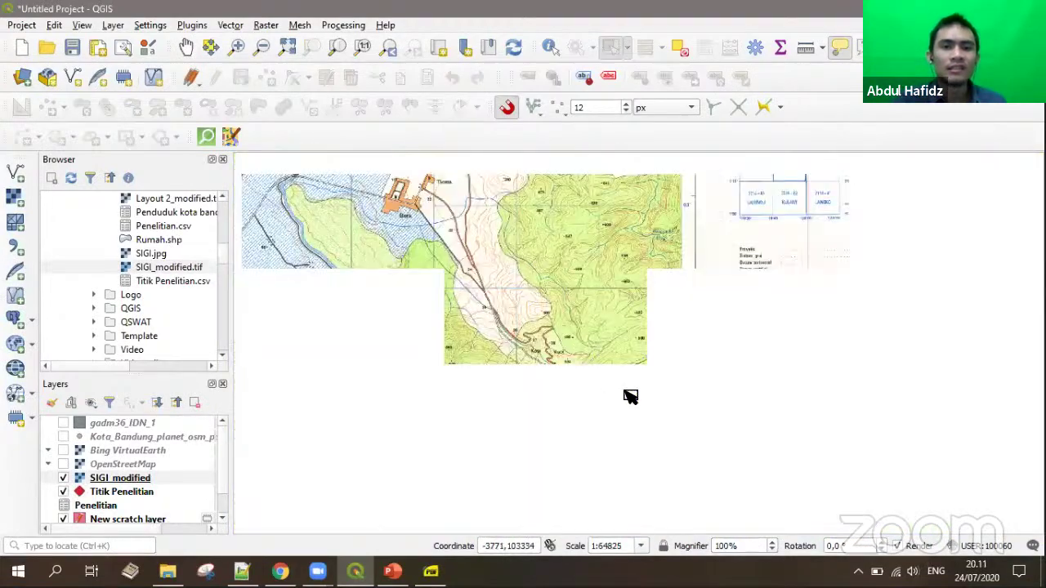
drag(338, 280, 474, 322)
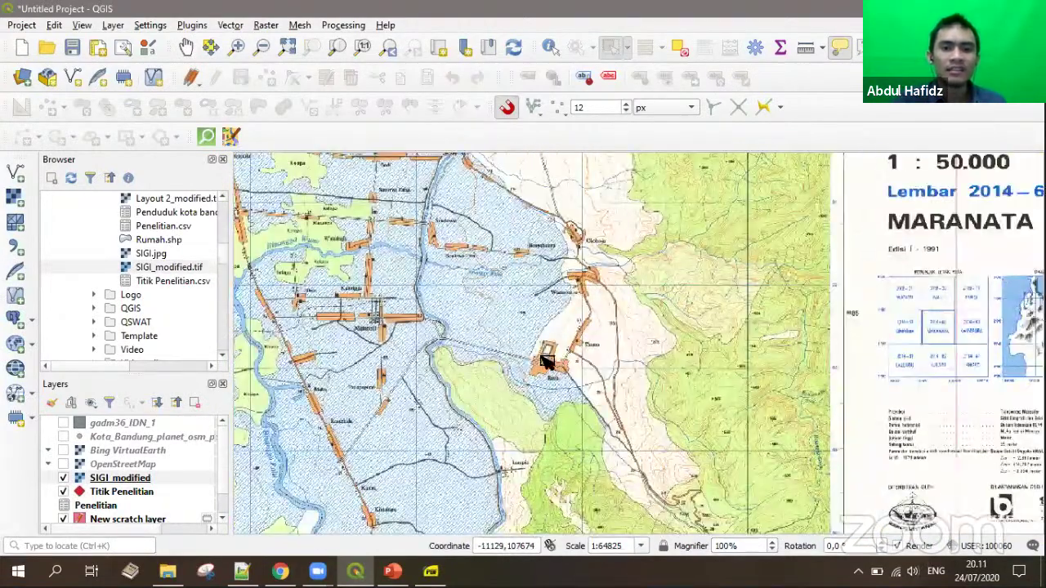
scroll(548, 363, up, 2)
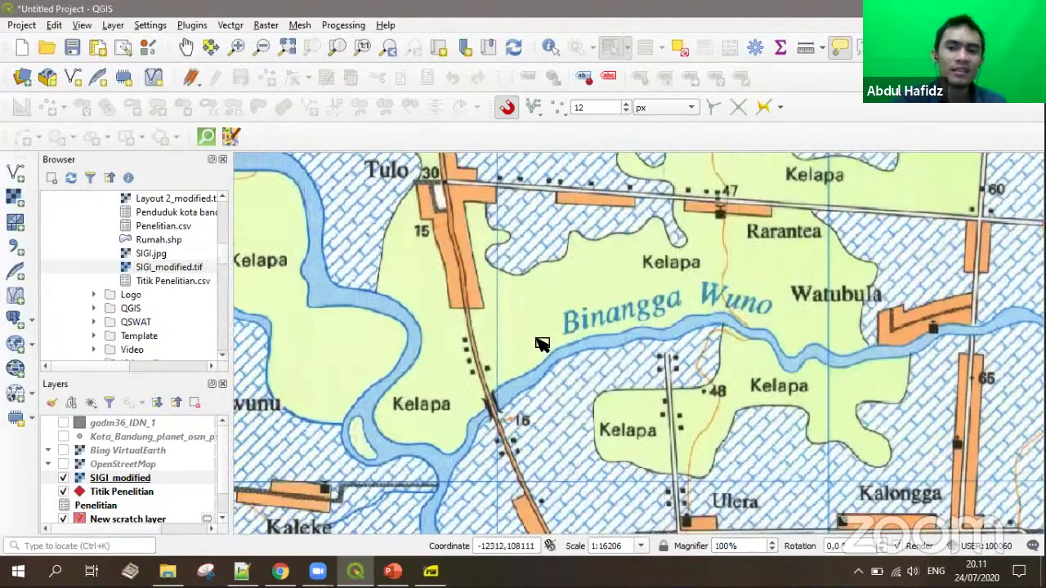
scroll(425, 298, down, 2)
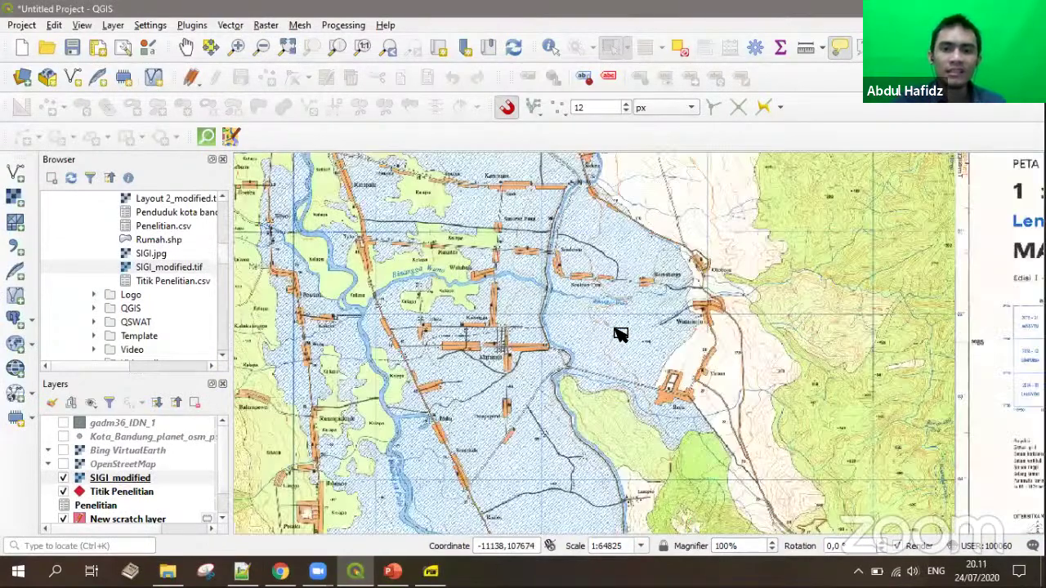
scroll(545, 270, up, 3)
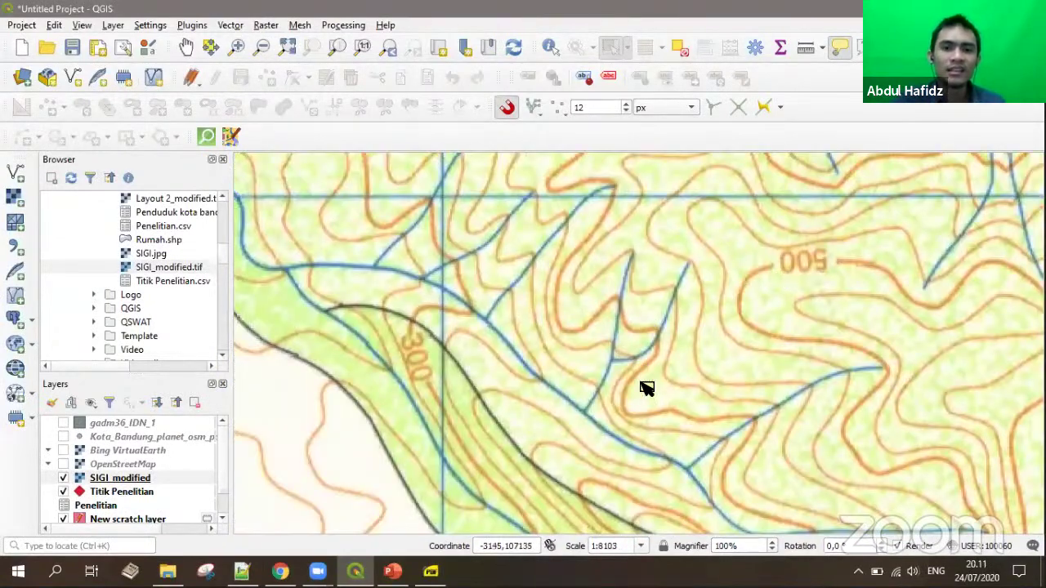
scroll(641, 367, down, 1)
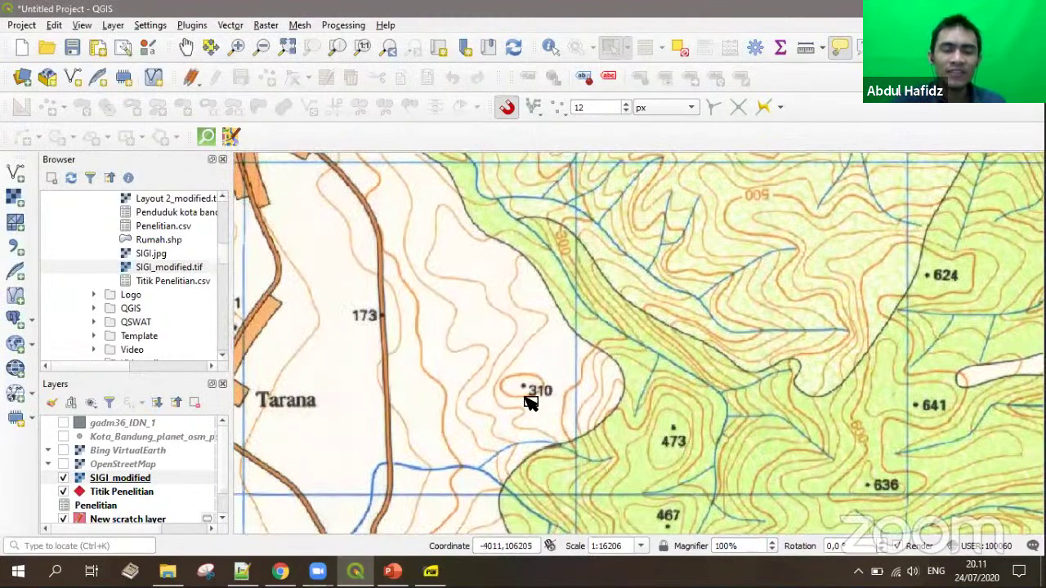
drag(515, 409, 589, 347)
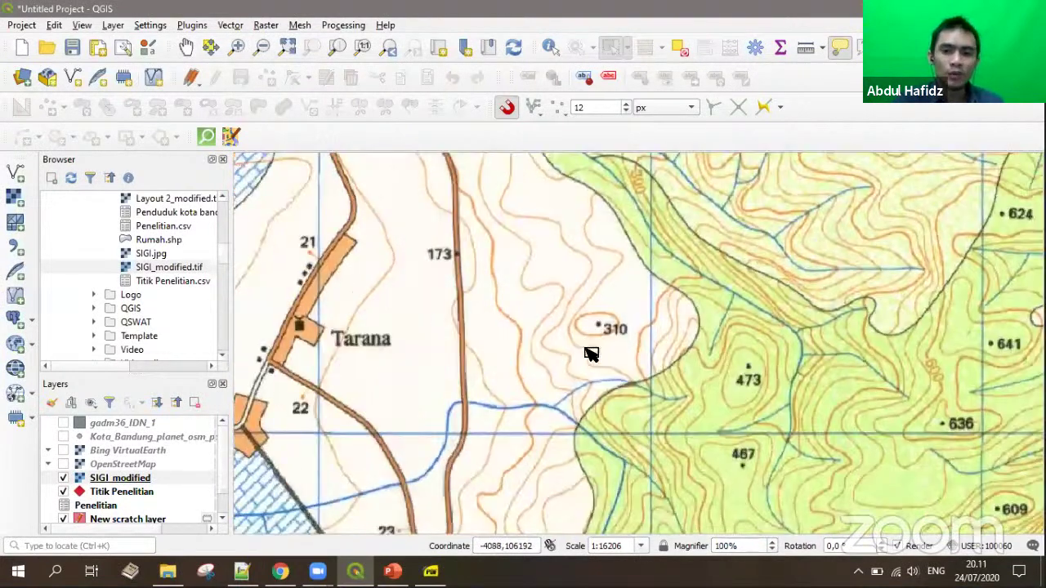
scroll(590, 347, down, 1)
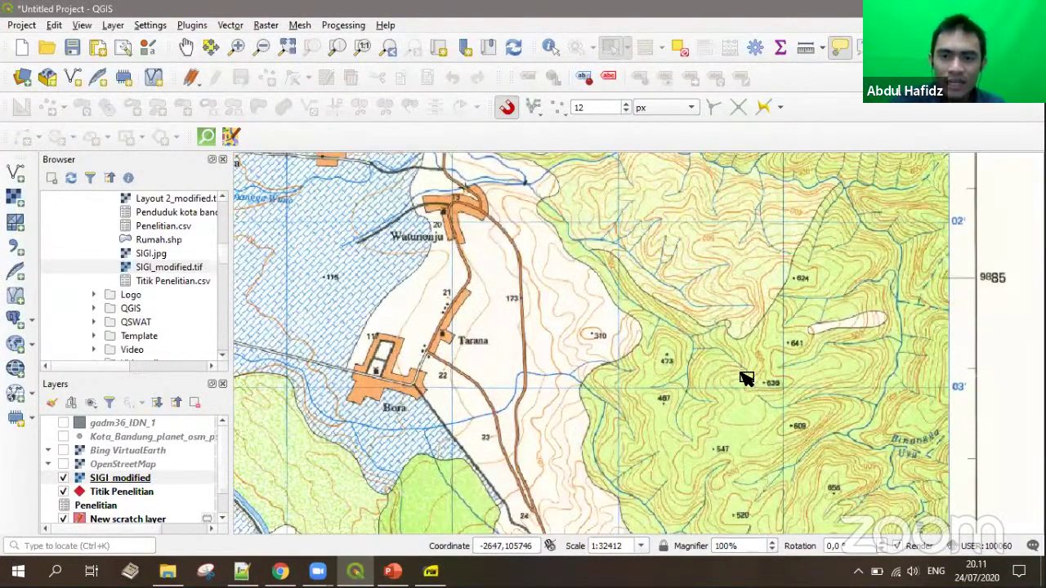